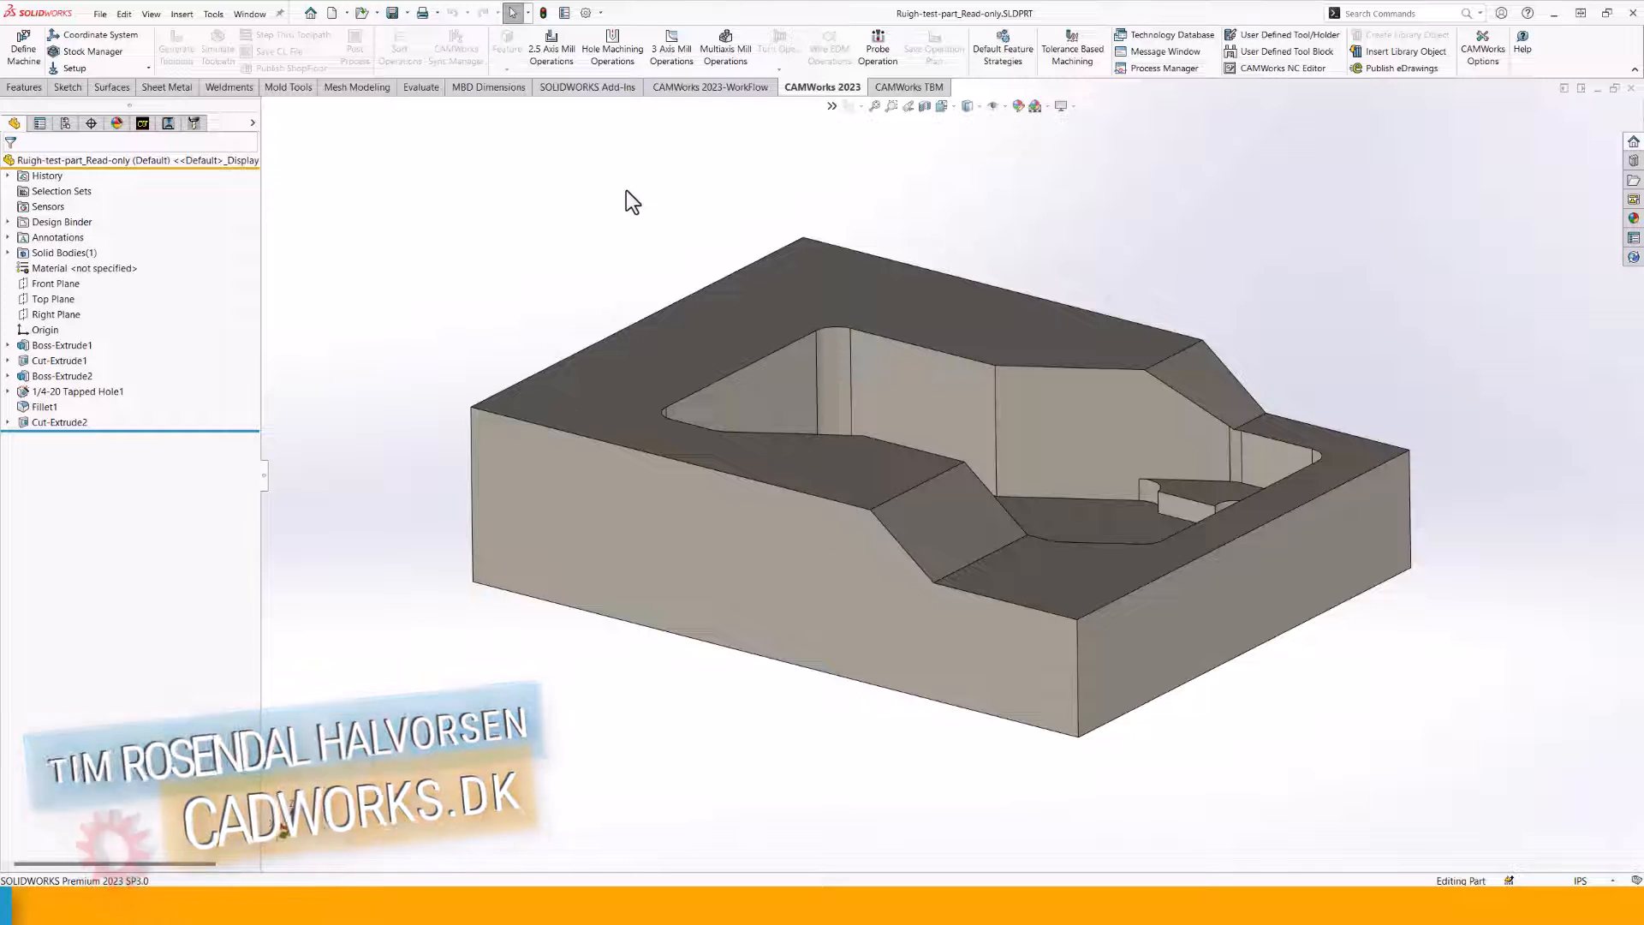
# Create a new part from the CAM-Demo template and accept the CAMWorks data conversion notice.
pyautogui.click(331, 12)
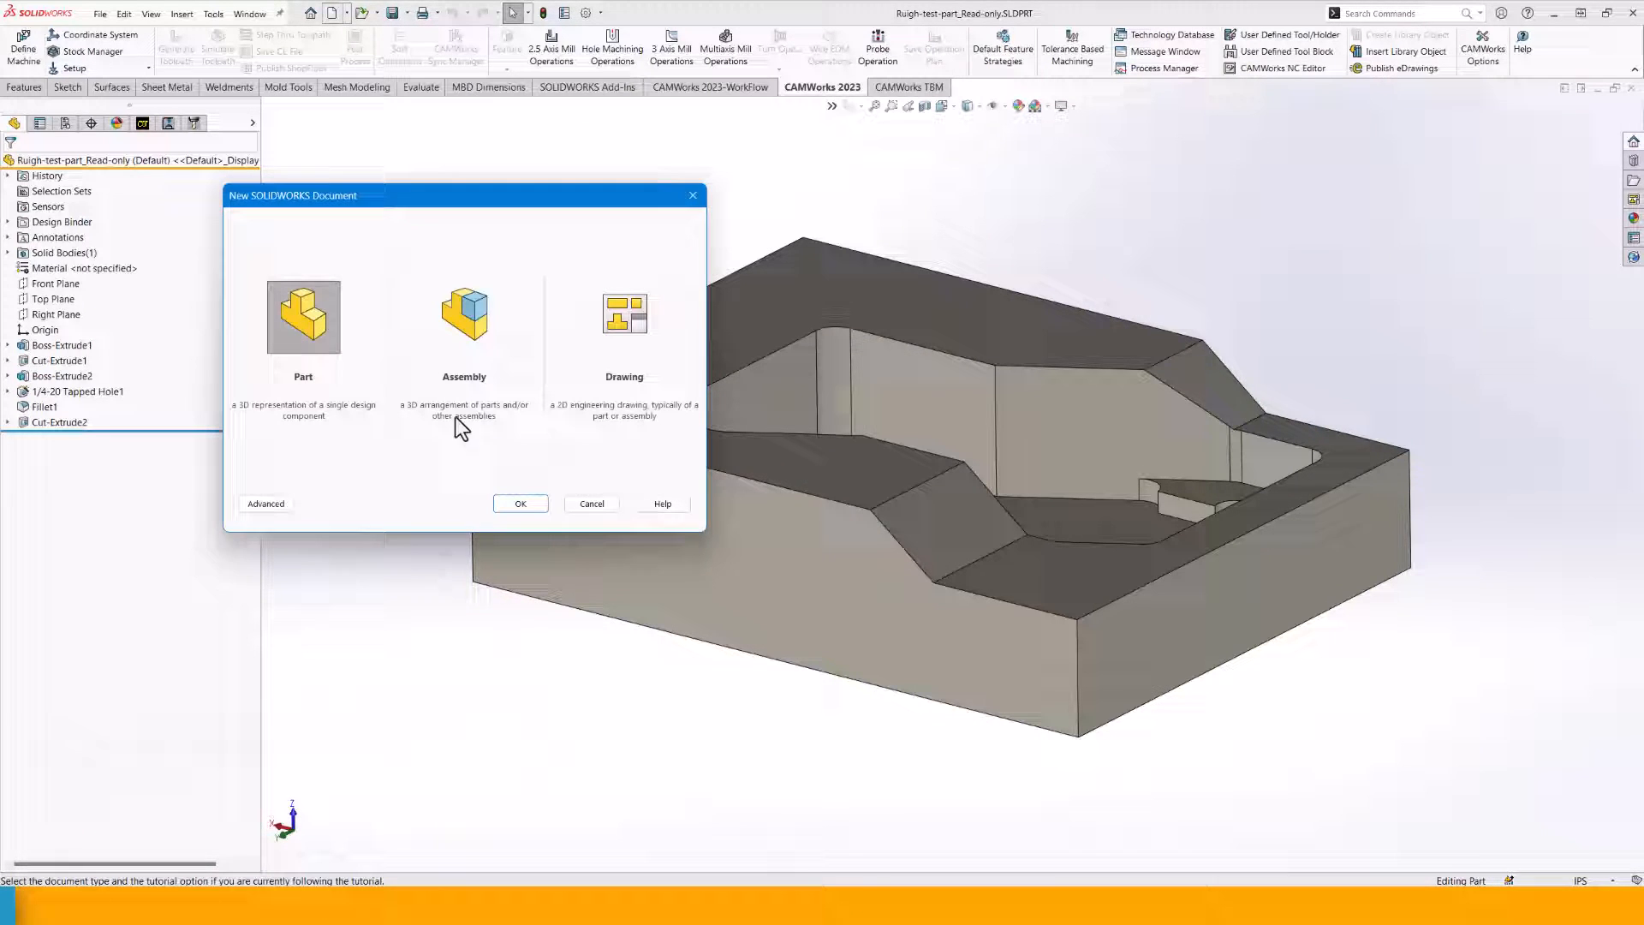
pyautogui.click(266, 504)
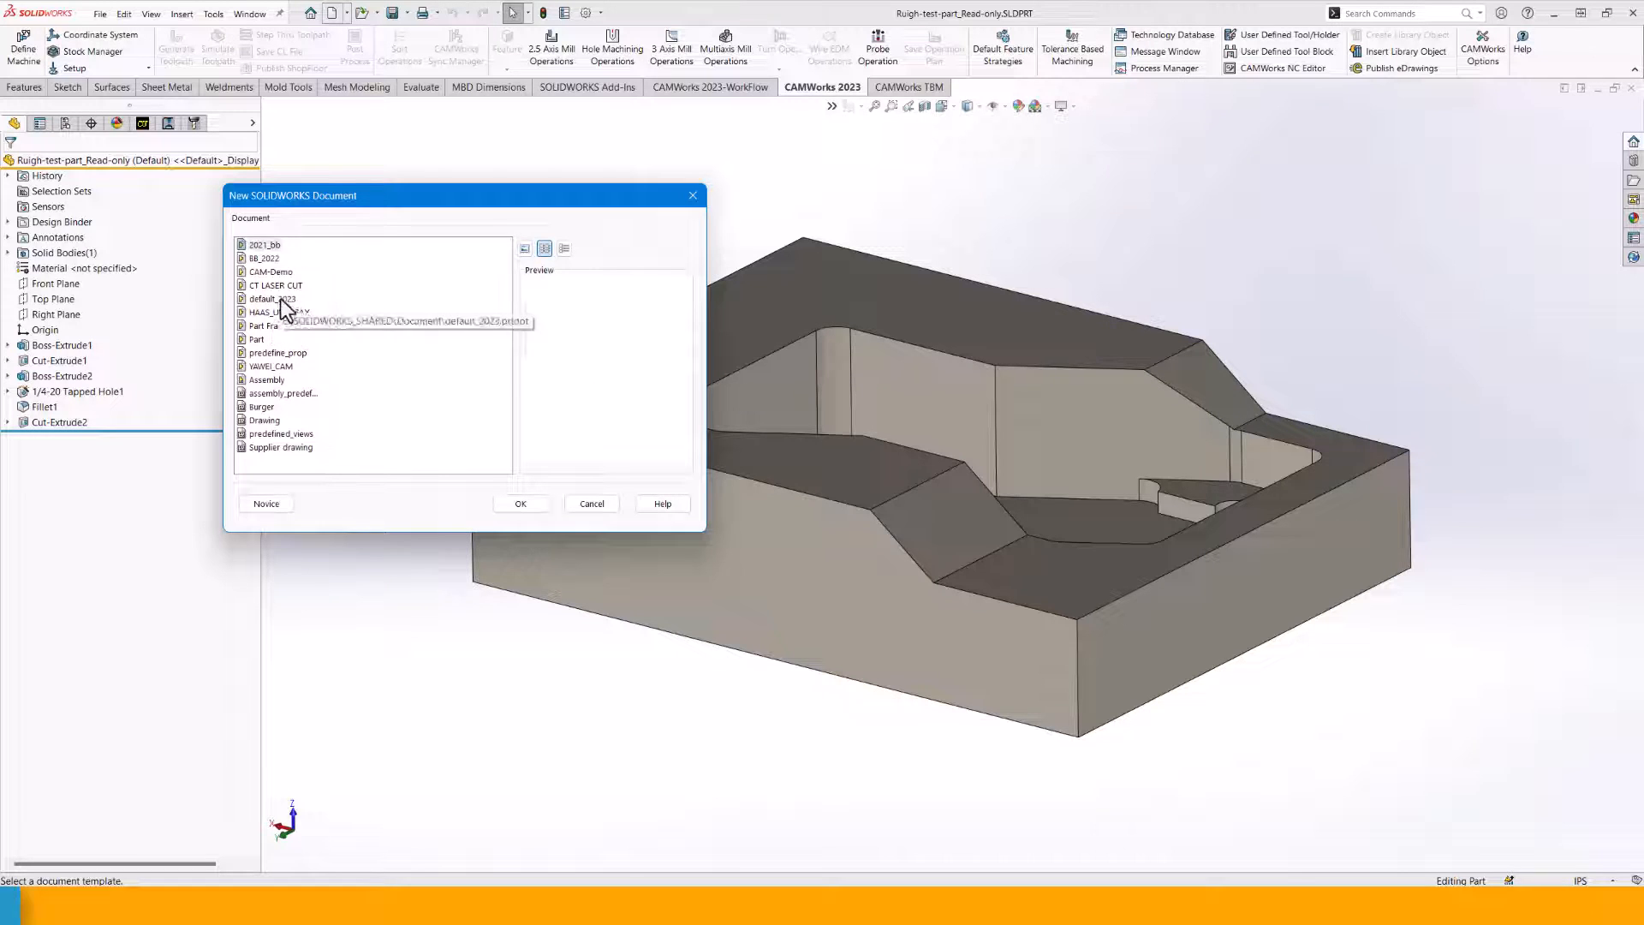
pyautogui.click(271, 271)
pyautogui.click(523, 504)
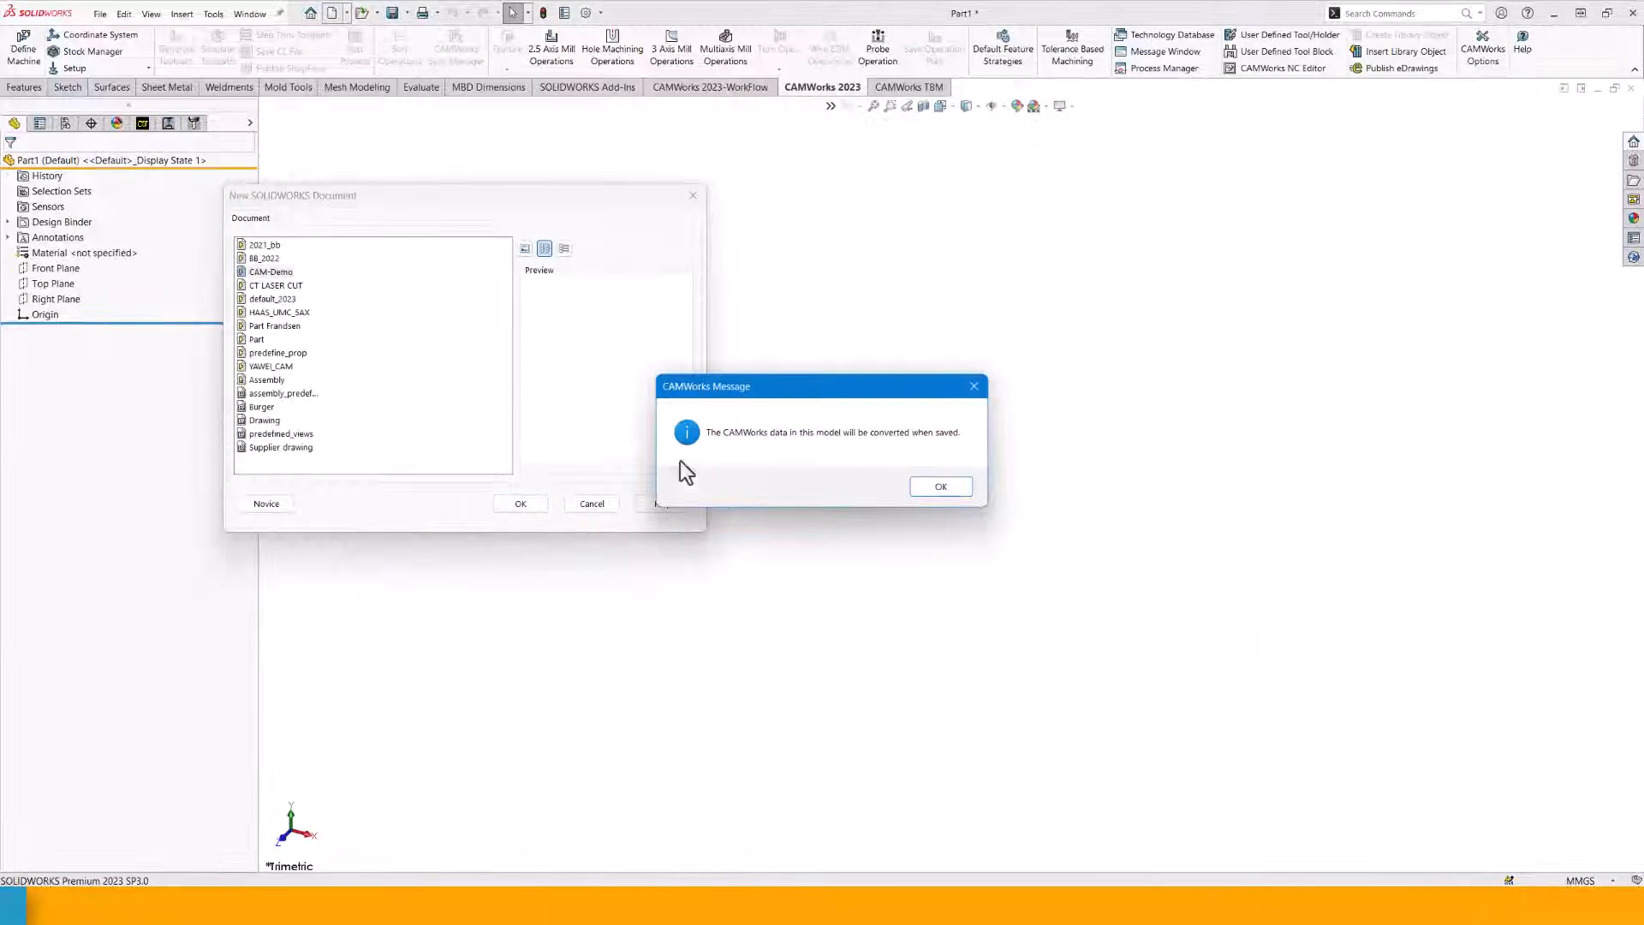
pyautogui.click(942, 493)
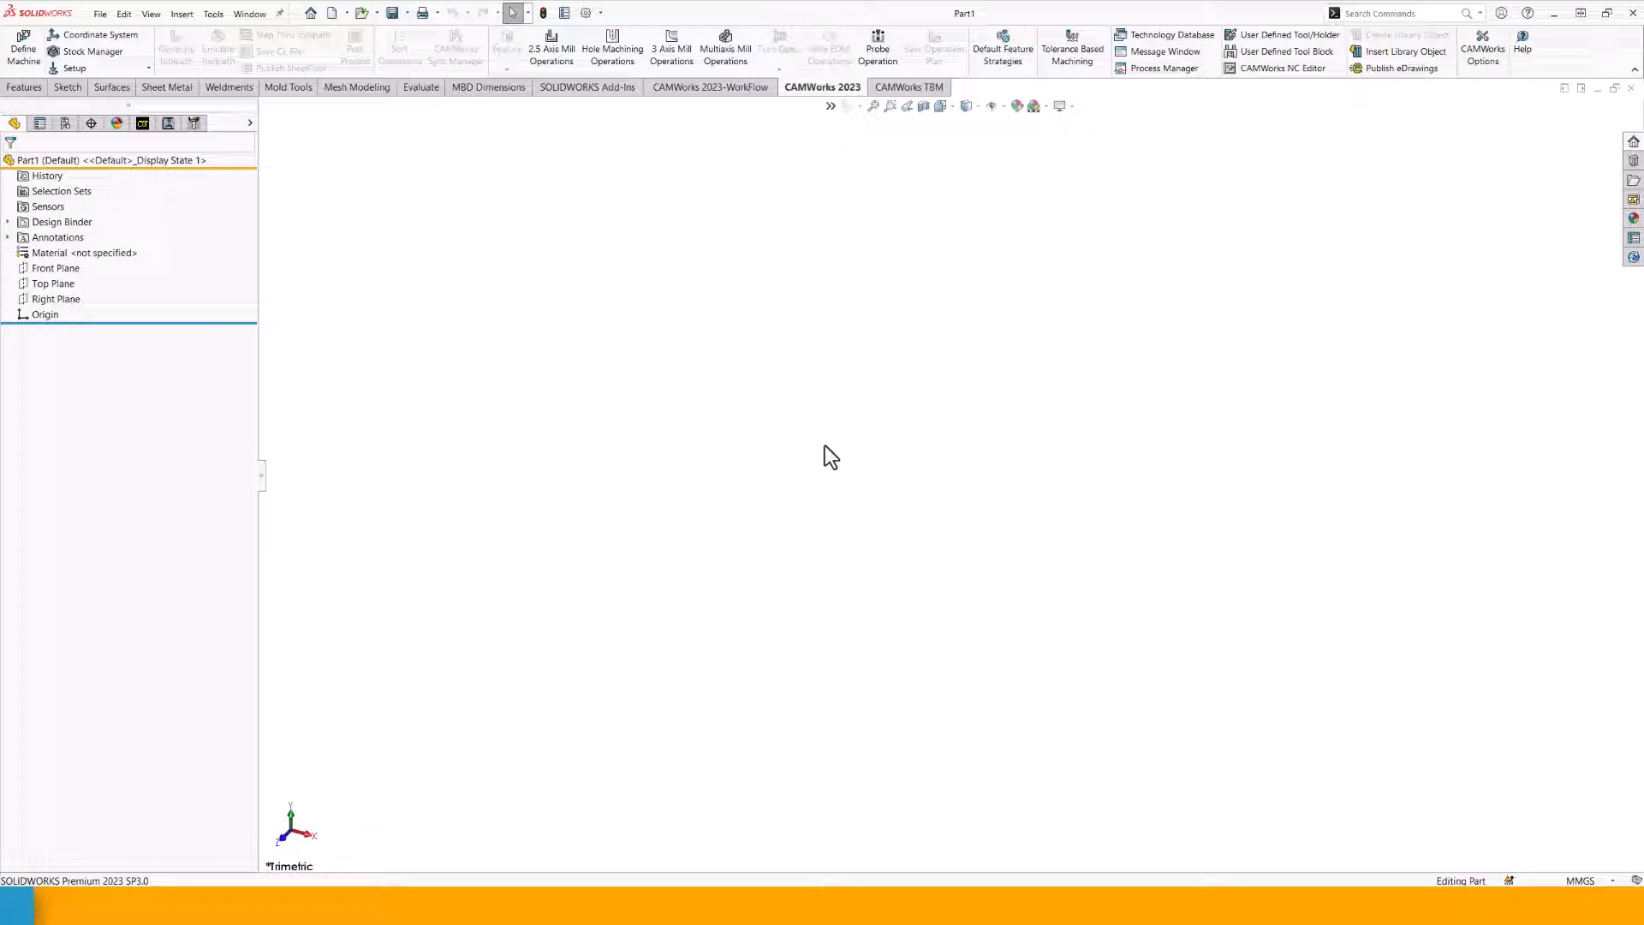
# Insert Ruigh-test-part_Read-only at the origin, transferring only solid bodies without hole wizard data, body material or part material.
pyautogui.click(182, 16)
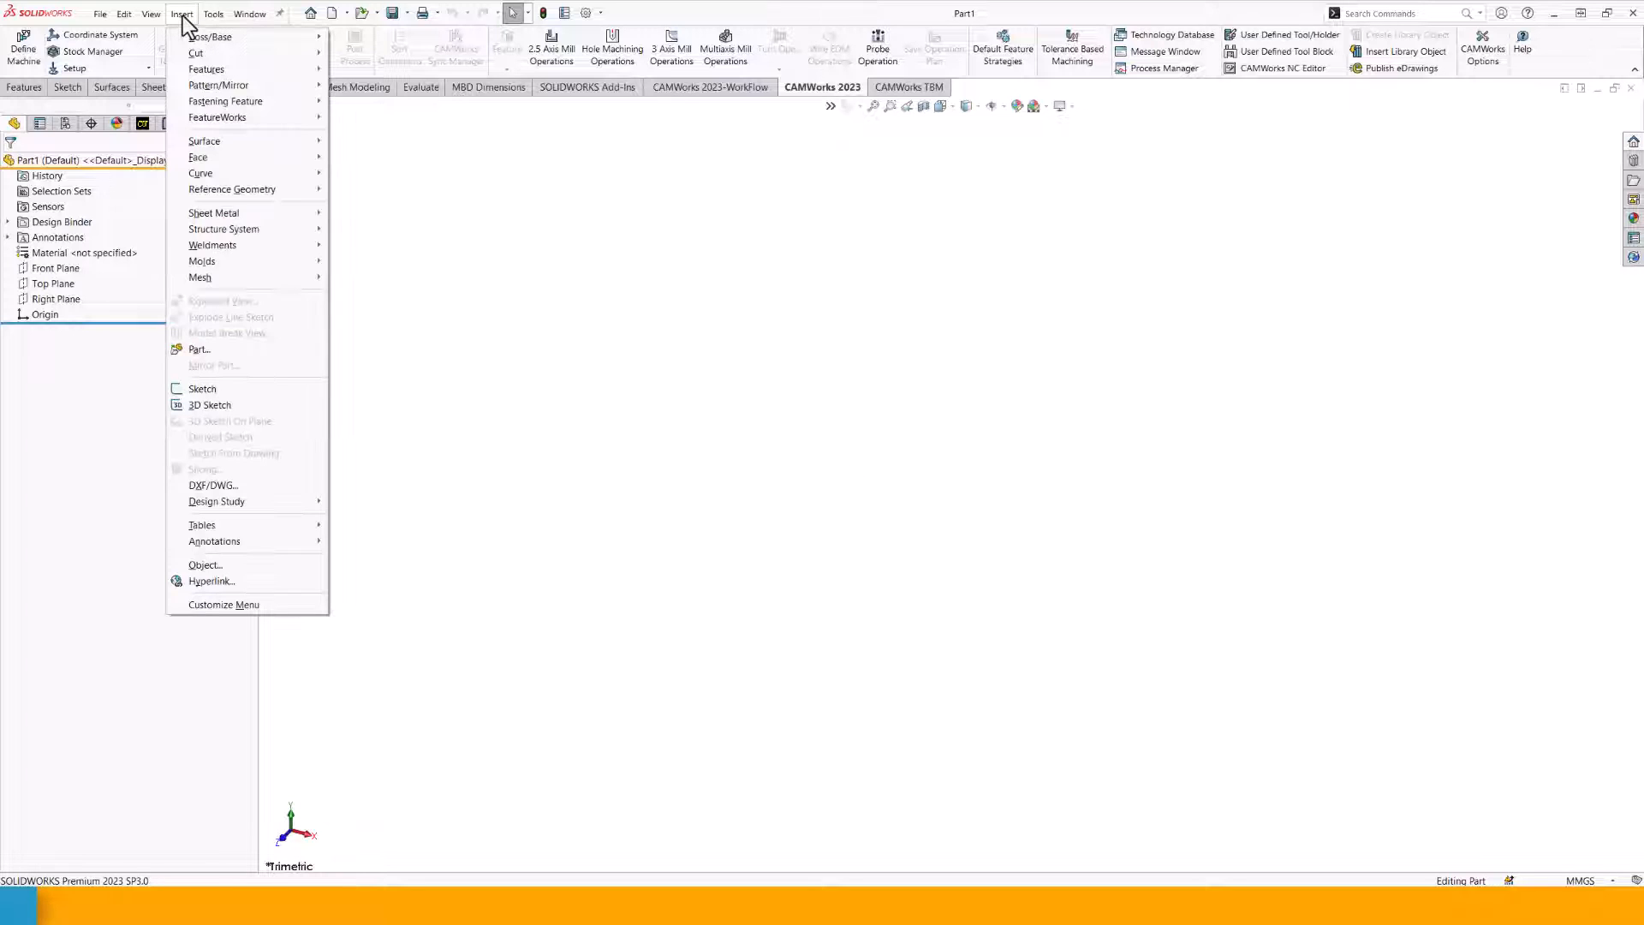
pyautogui.click(223, 351)
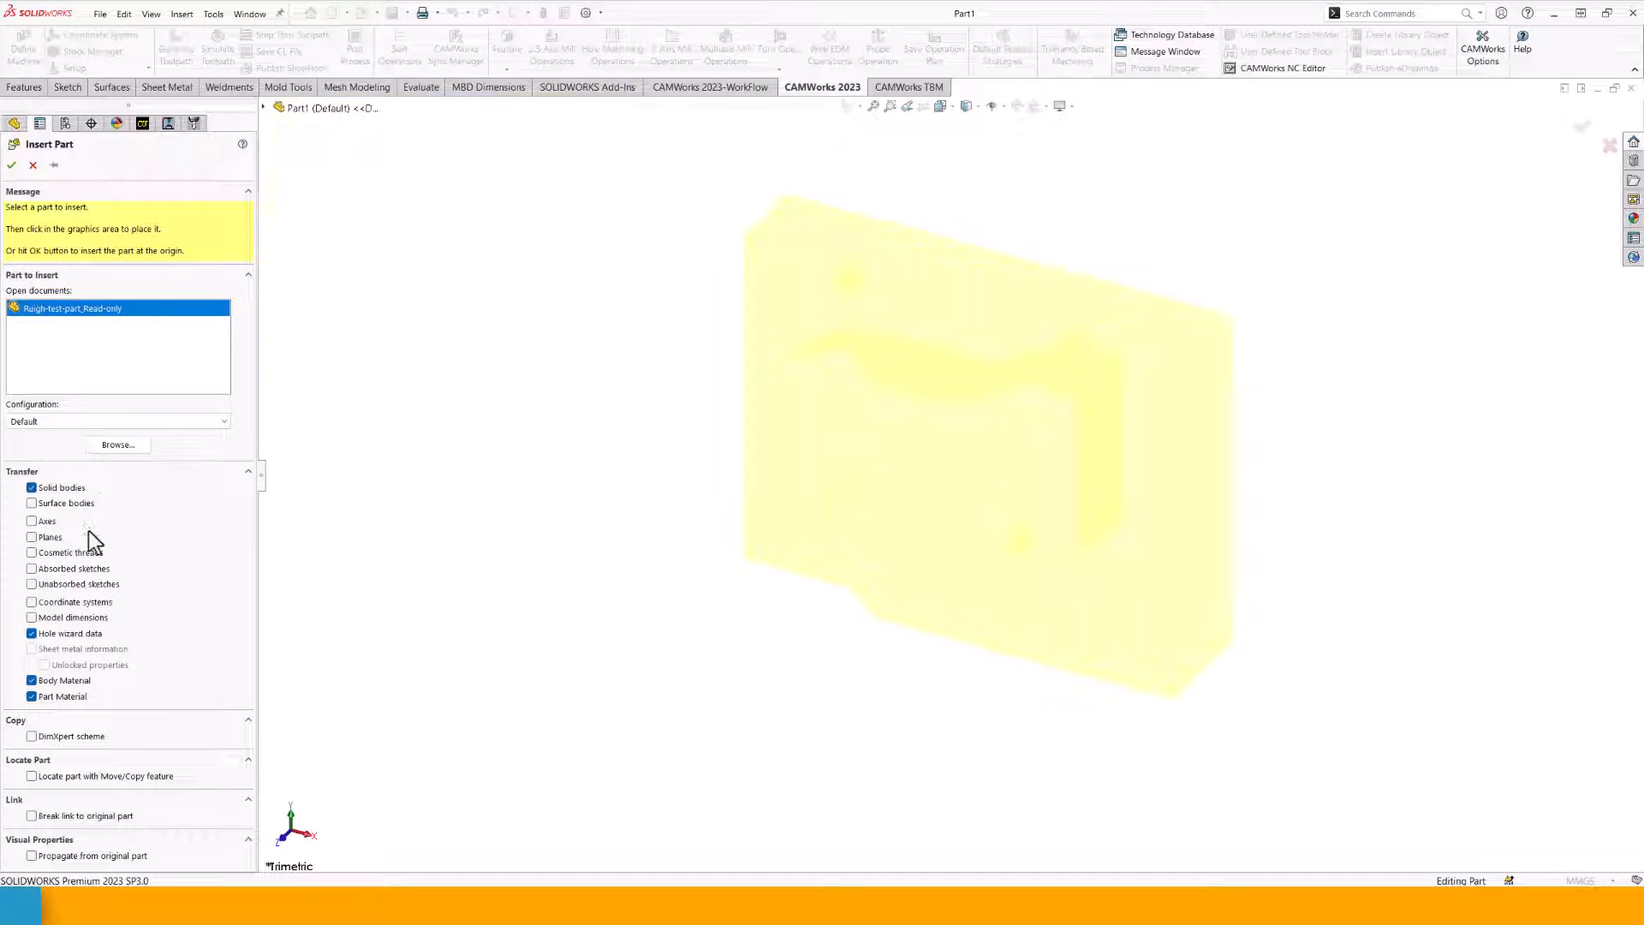
pyautogui.click(32, 633)
pyautogui.click(31, 681)
pyautogui.click(32, 696)
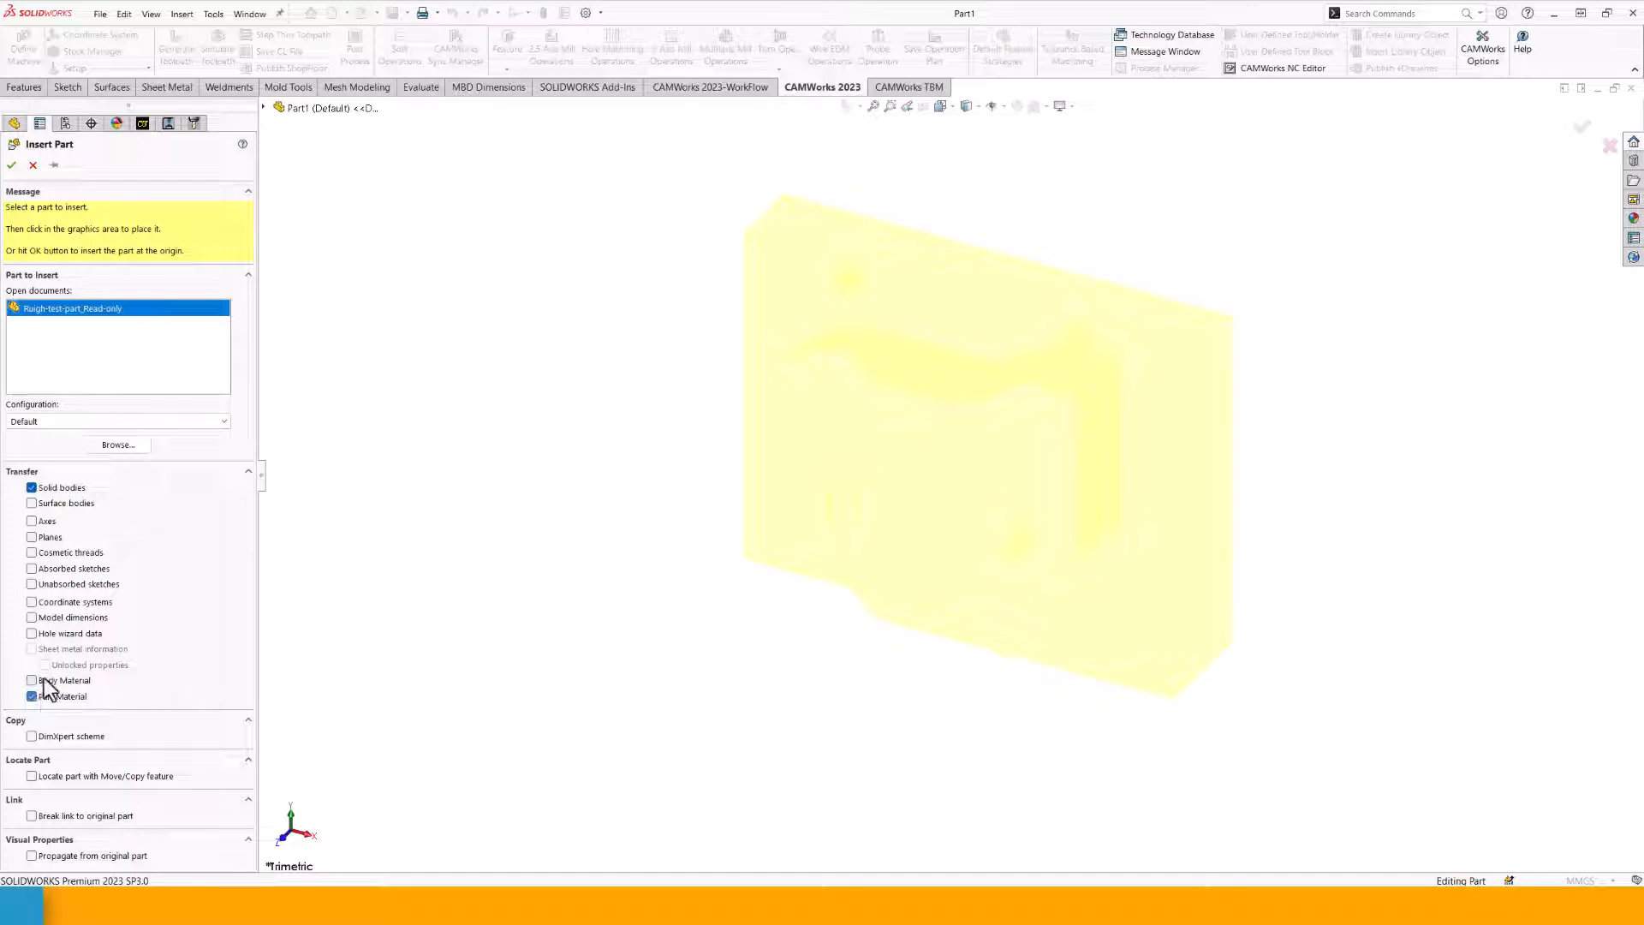
pyautogui.click(11, 165)
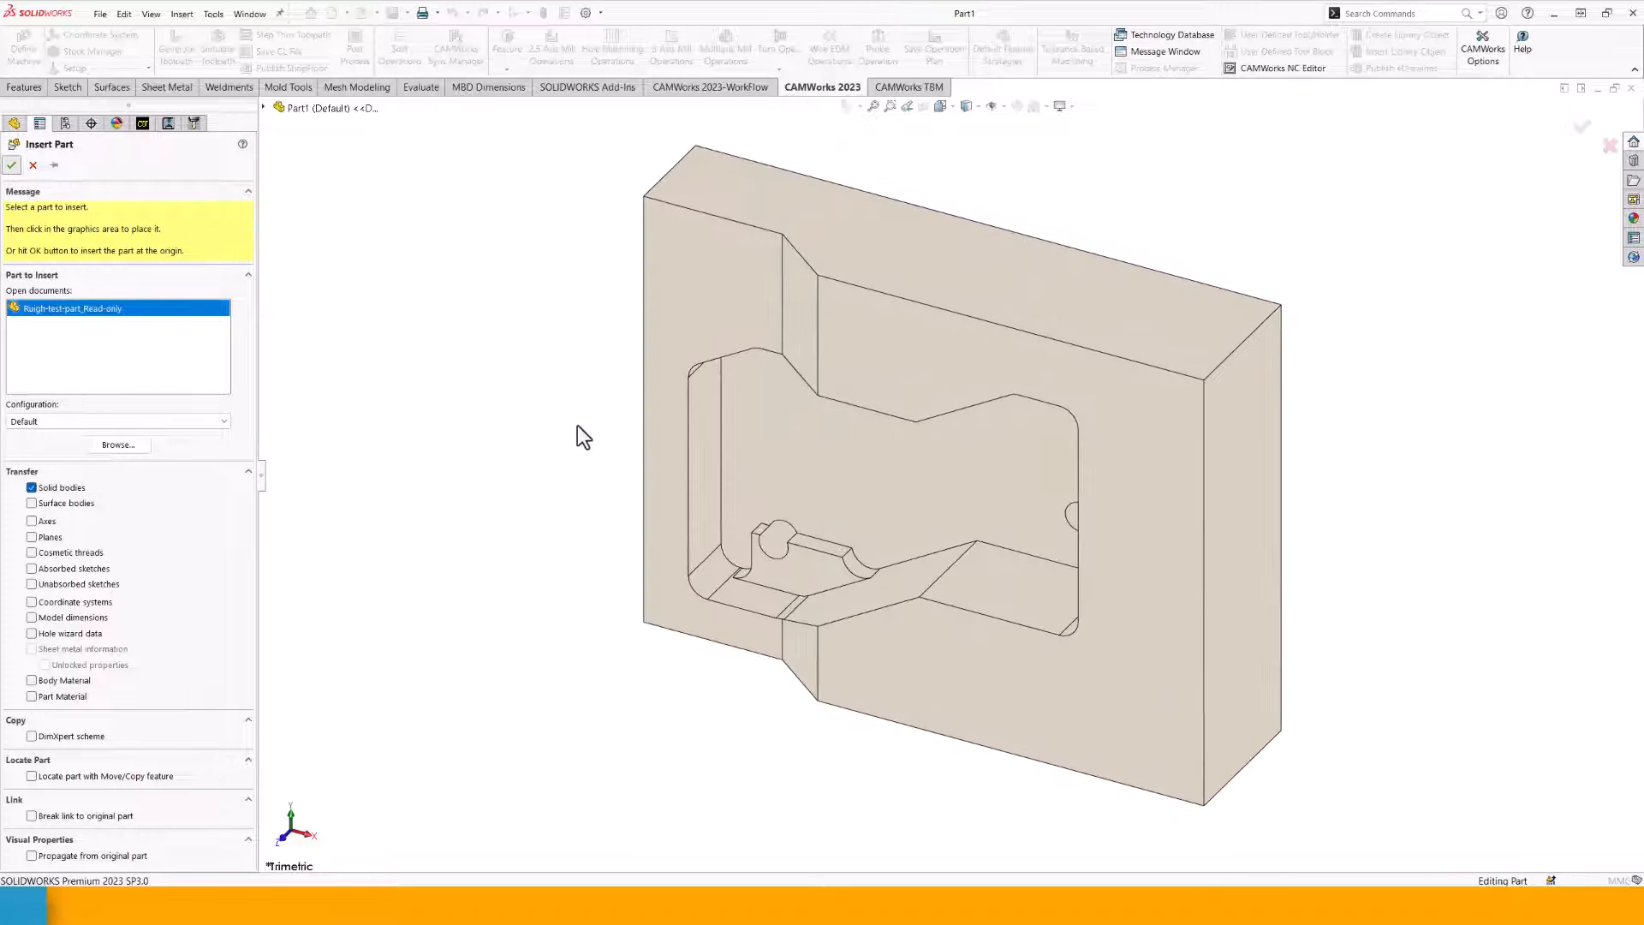
# Define the CAMWorks bounding box stock with a 2 mm offset on both sides in X, Y and Z.
pyautogui.moveTo(870, 660); pyautogui.dragTo(1010, 521, button='middle')
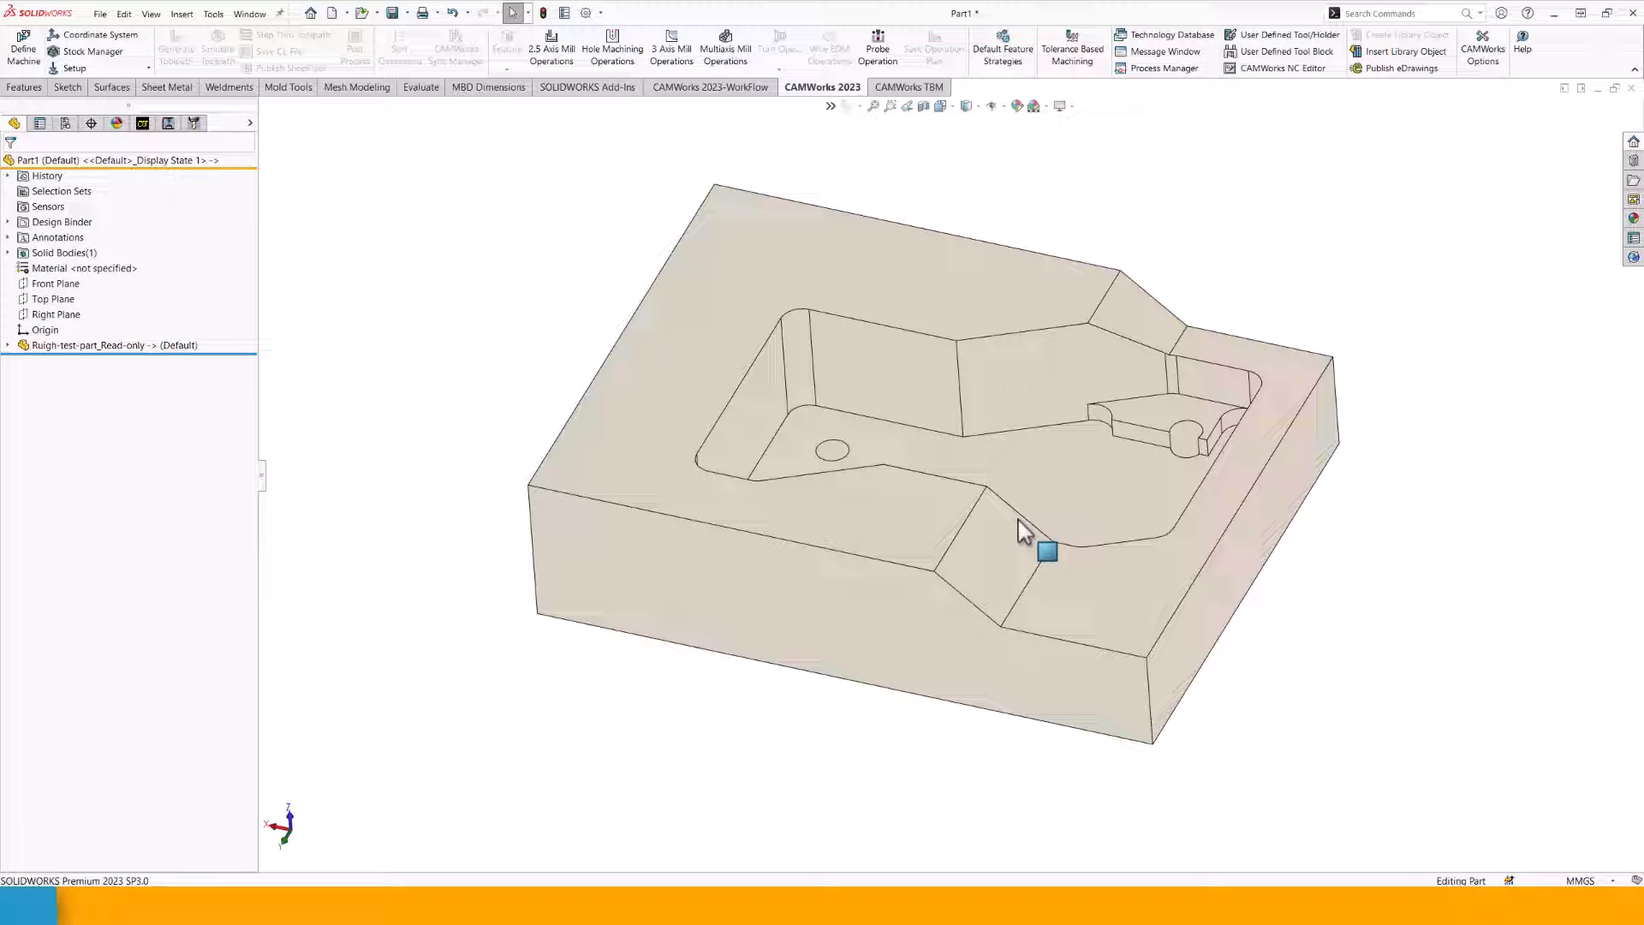
pyautogui.moveTo(942, 646)
pyautogui.mouseDown(button='middle')
pyautogui.moveTo(925, 691)
pyautogui.moveTo(943, 618)
pyautogui.mouseUp(button='middle')
pyautogui.moveTo(994, 342); pyautogui.dragTo(587, 245, button='middle')
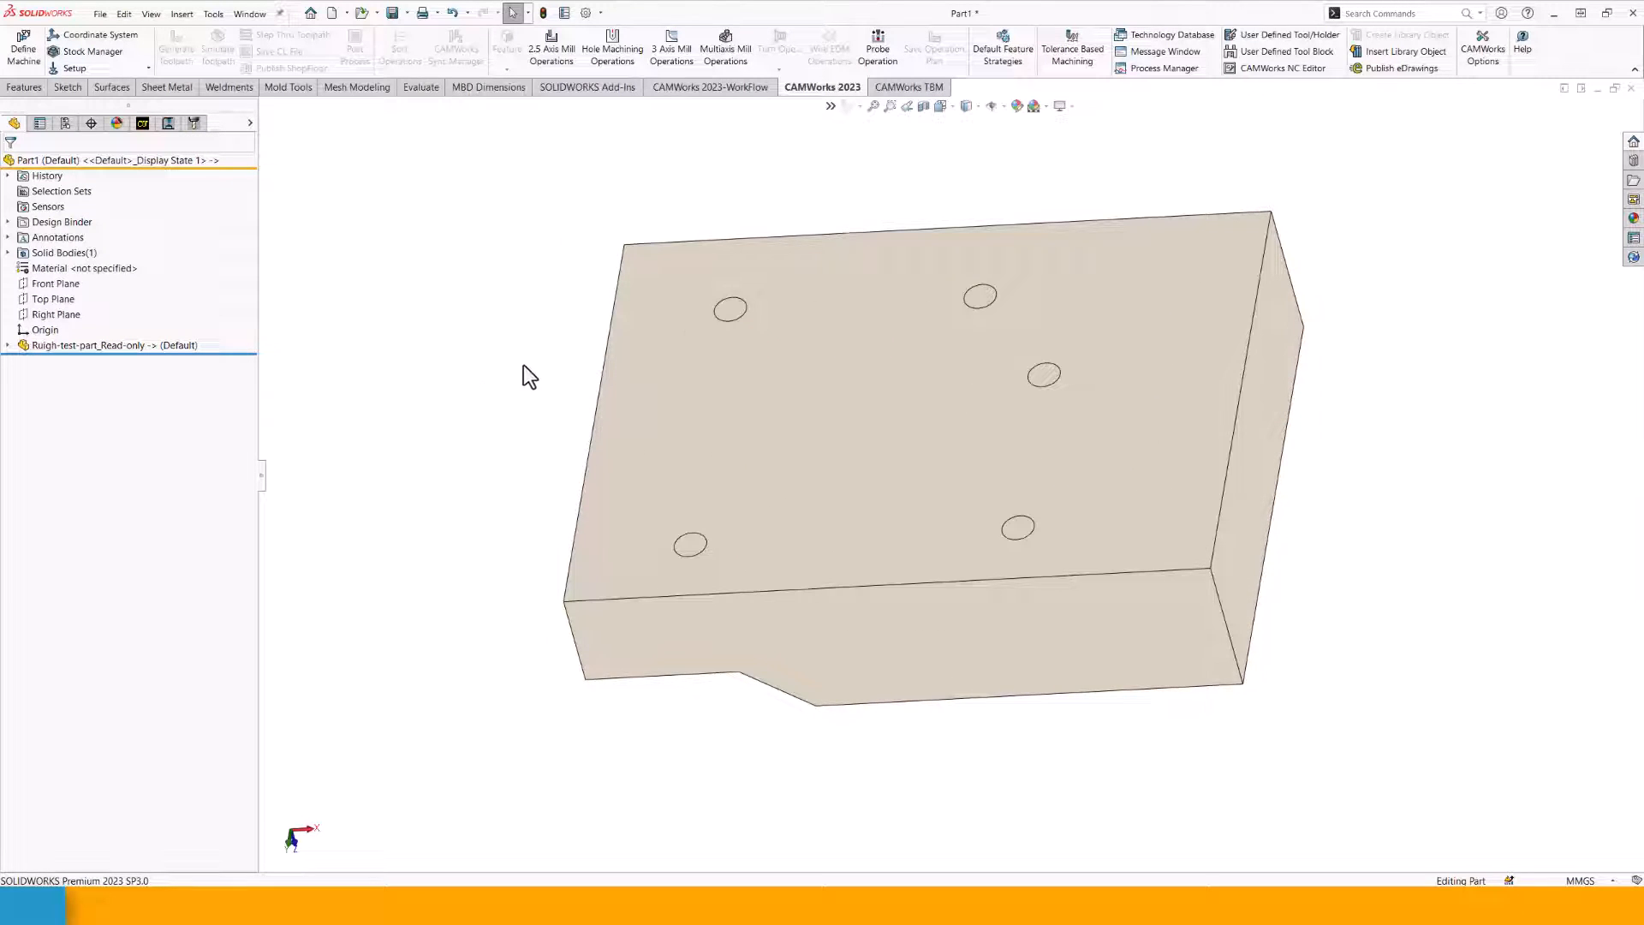
pyautogui.moveTo(525, 371); pyautogui.dragTo(743, 327, button='middle')
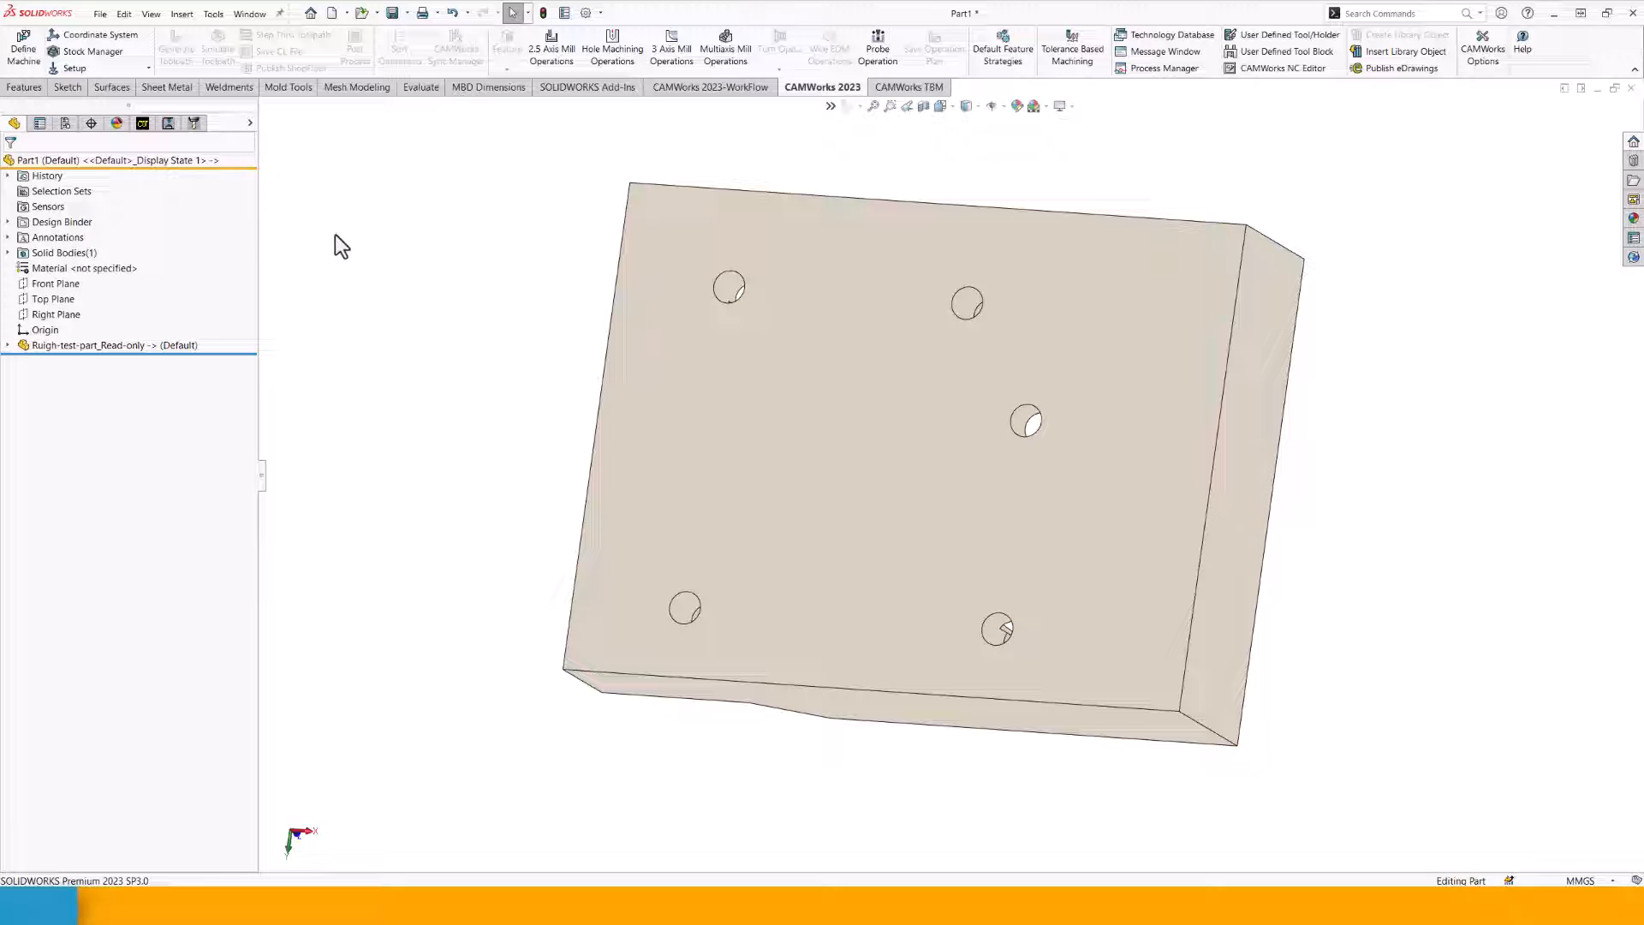
pyautogui.click(143, 126)
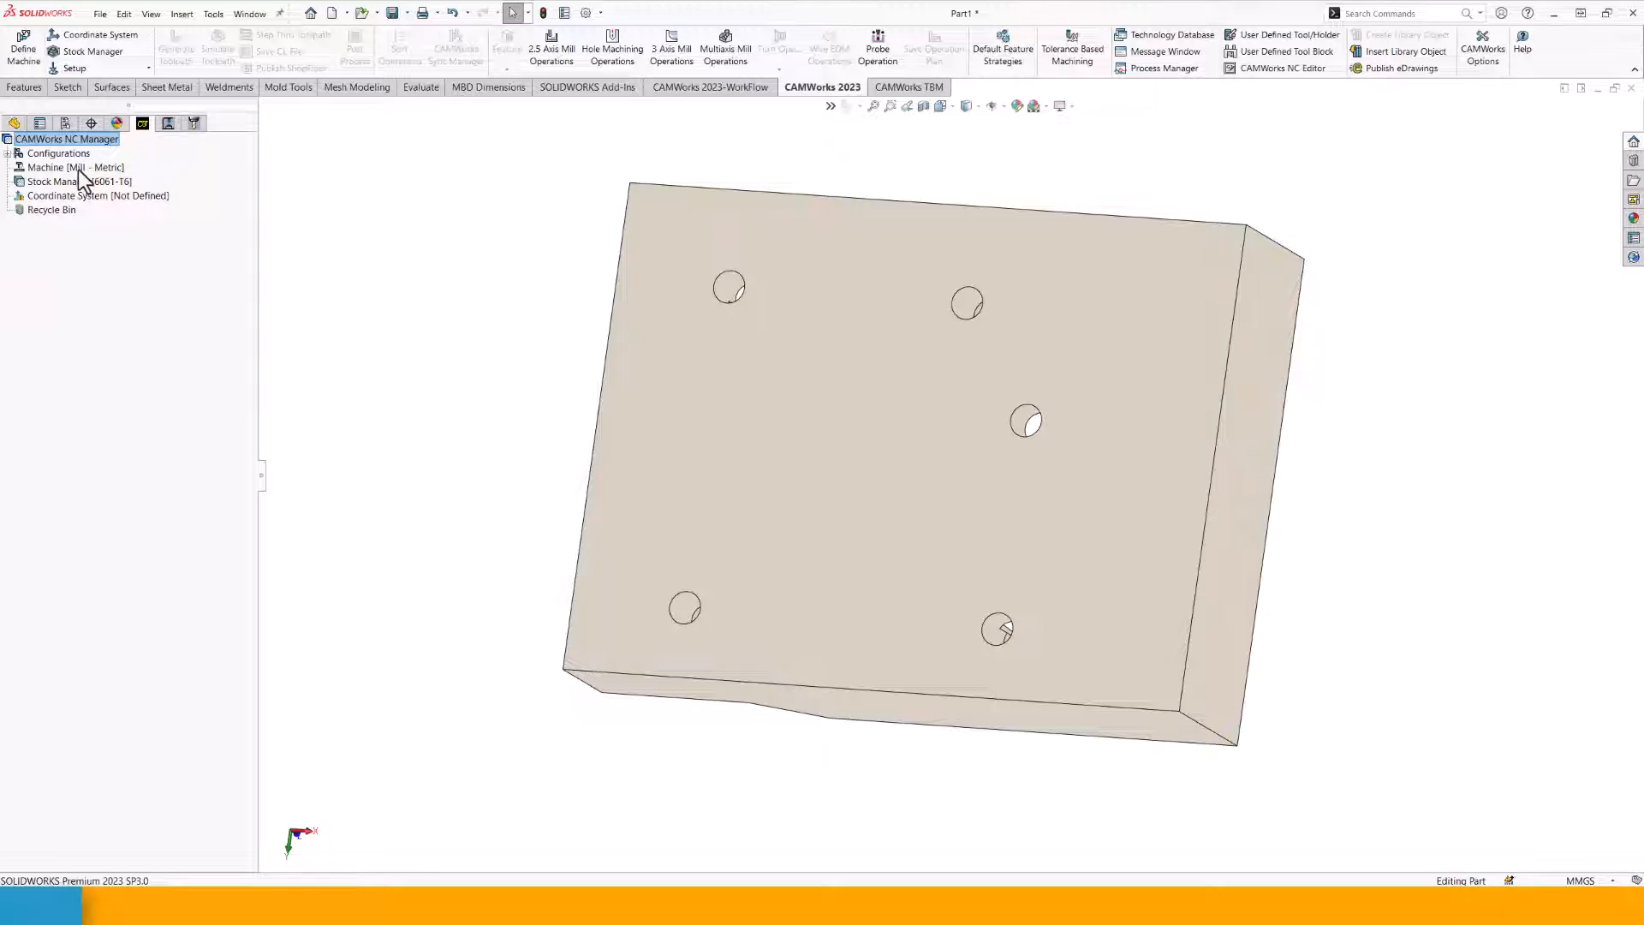
pyautogui.click(28, 182)
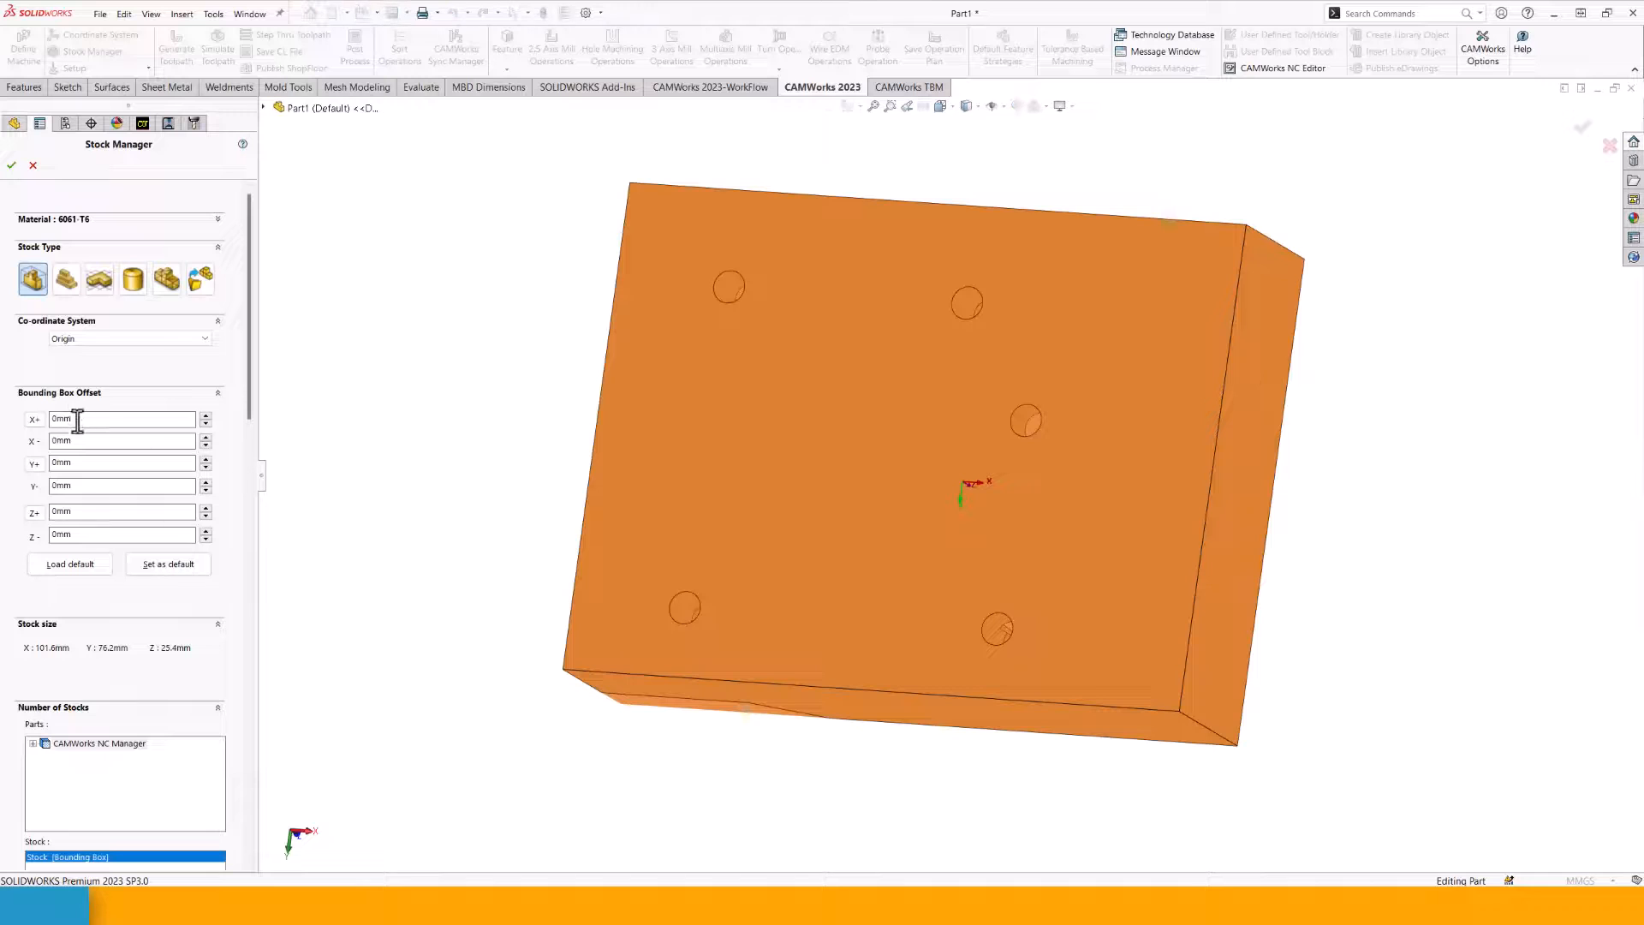
pyautogui.moveTo(77, 421); pyautogui.dragTo(41, 517)
pyautogui.write('2')
pyautogui.click(33, 421)
pyautogui.click(37, 467)
pyautogui.write('2')
pyautogui.click(35, 516)
pyautogui.write('2')
pyautogui.click(316, 412)
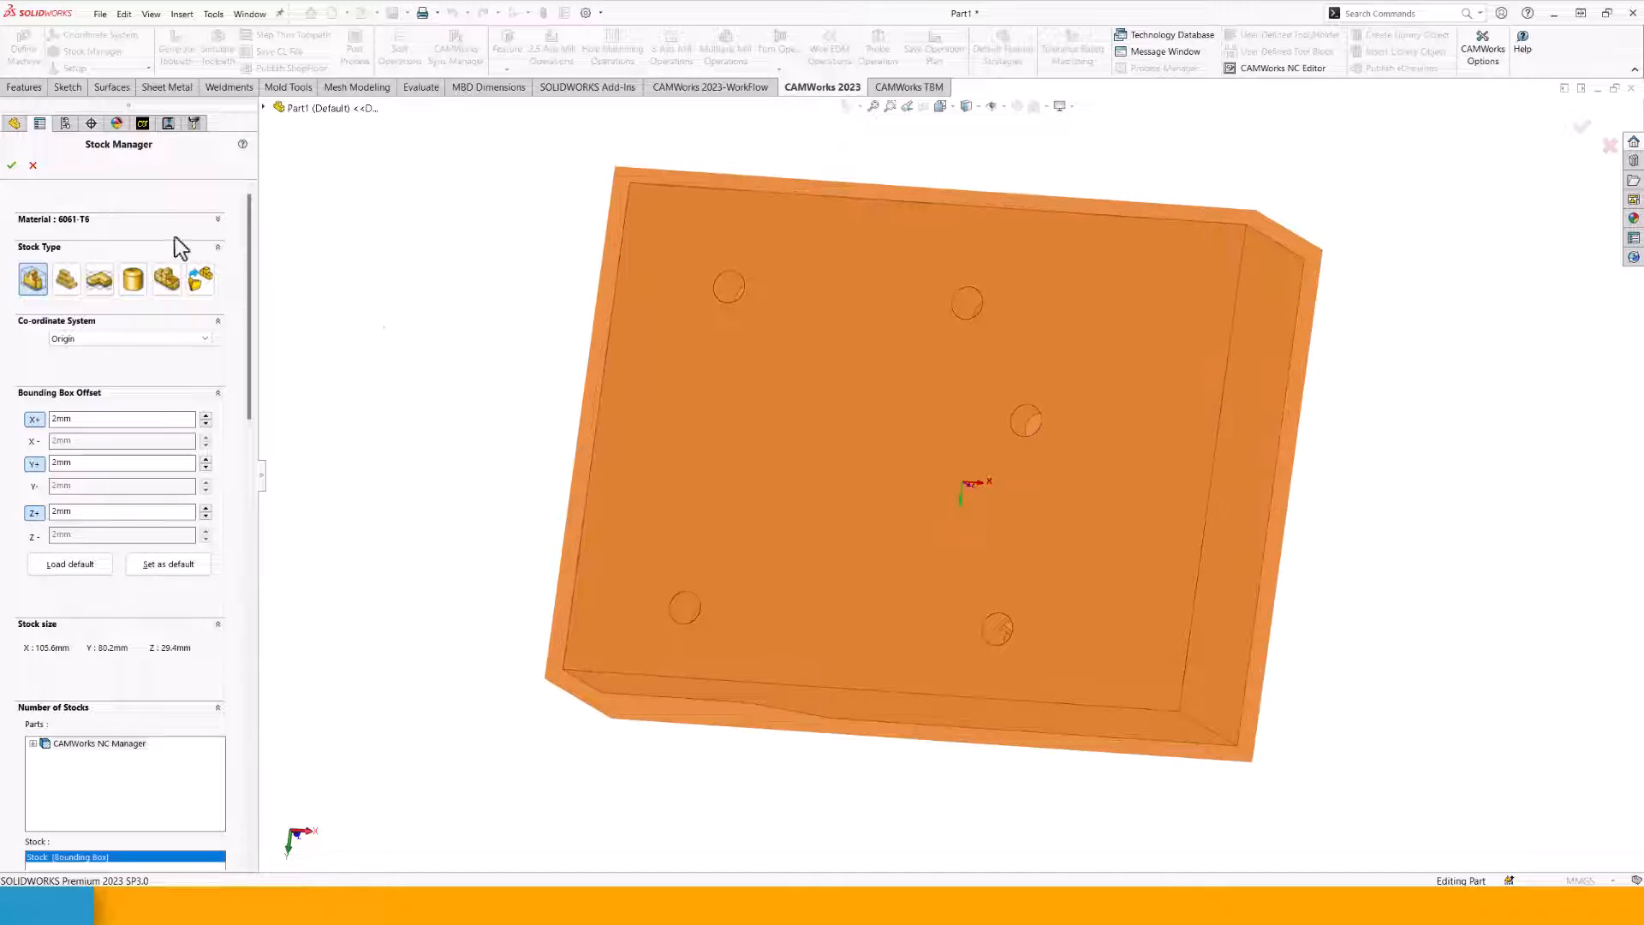
pyautogui.click(12, 165)
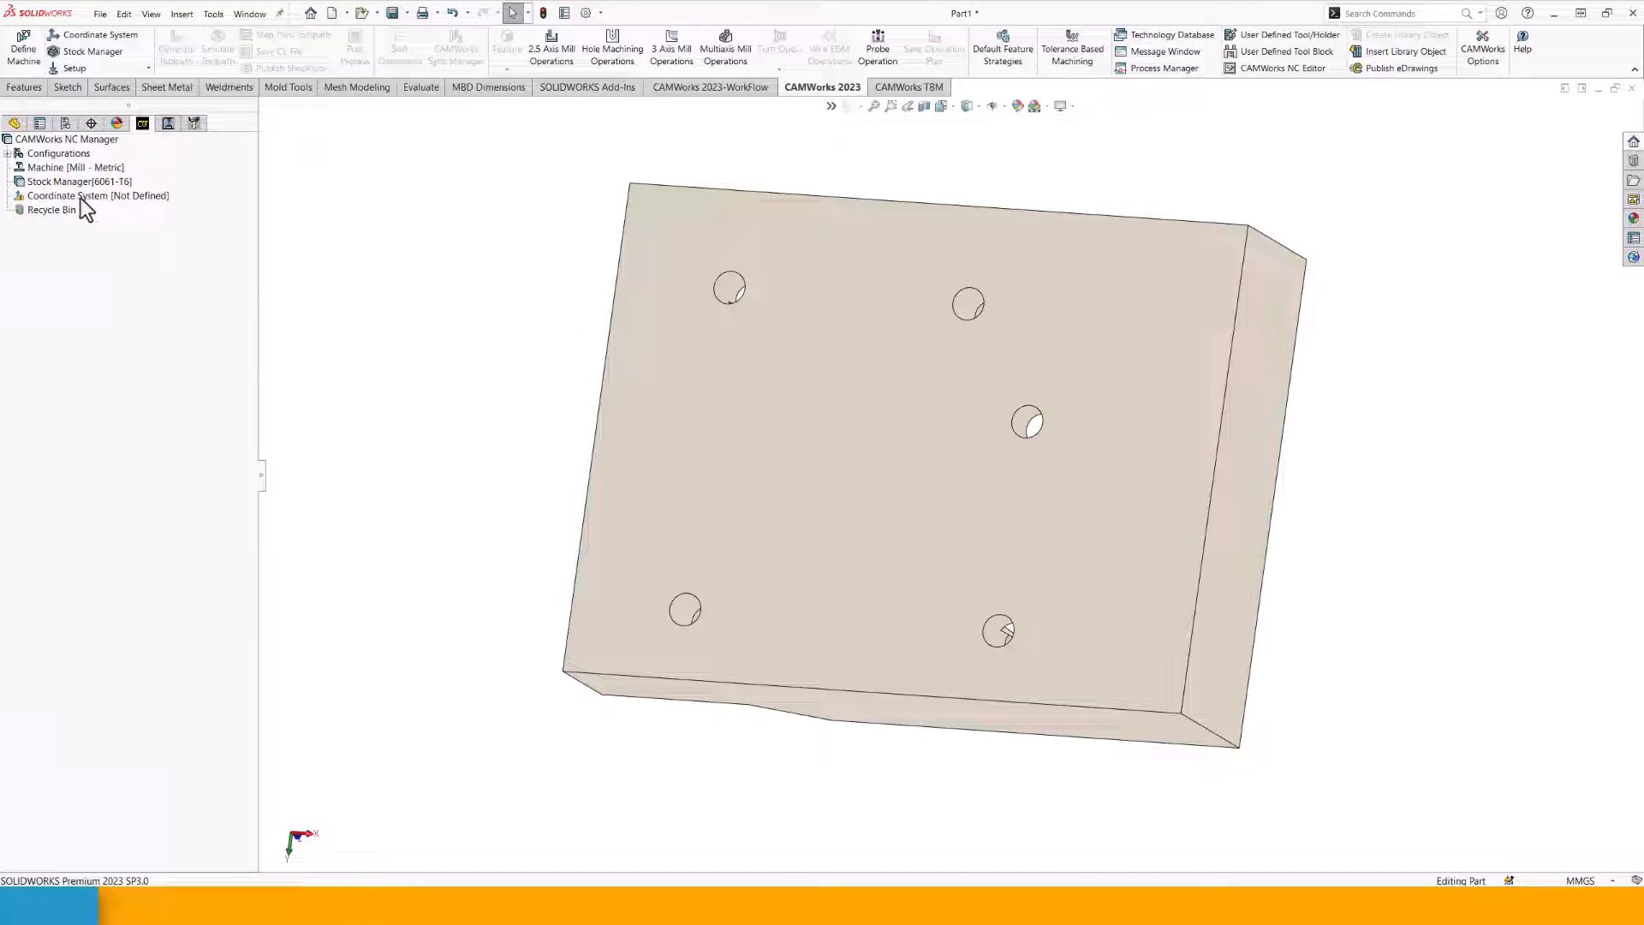
# Define the fixture coordinate system with its origin at a part bounding box corner and Z set by the flat face with five holes.
pyautogui.doubleClick(24, 200)
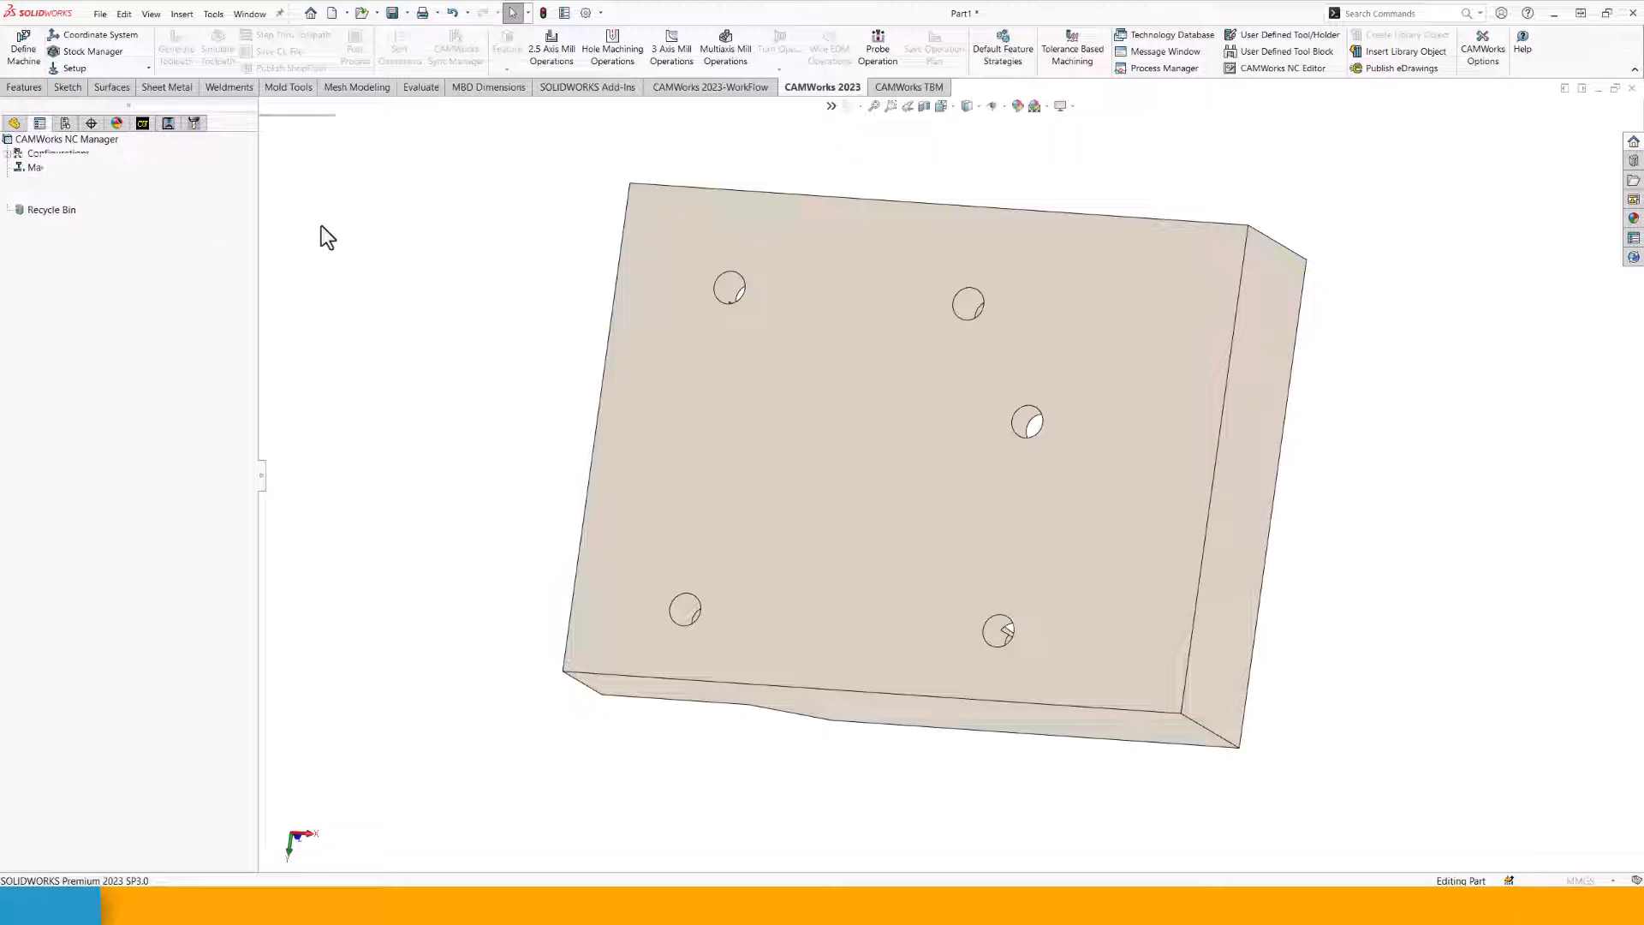
pyautogui.moveTo(724, 565); pyautogui.dragTo(737, 403, button='middle')
pyautogui.click(50, 354)
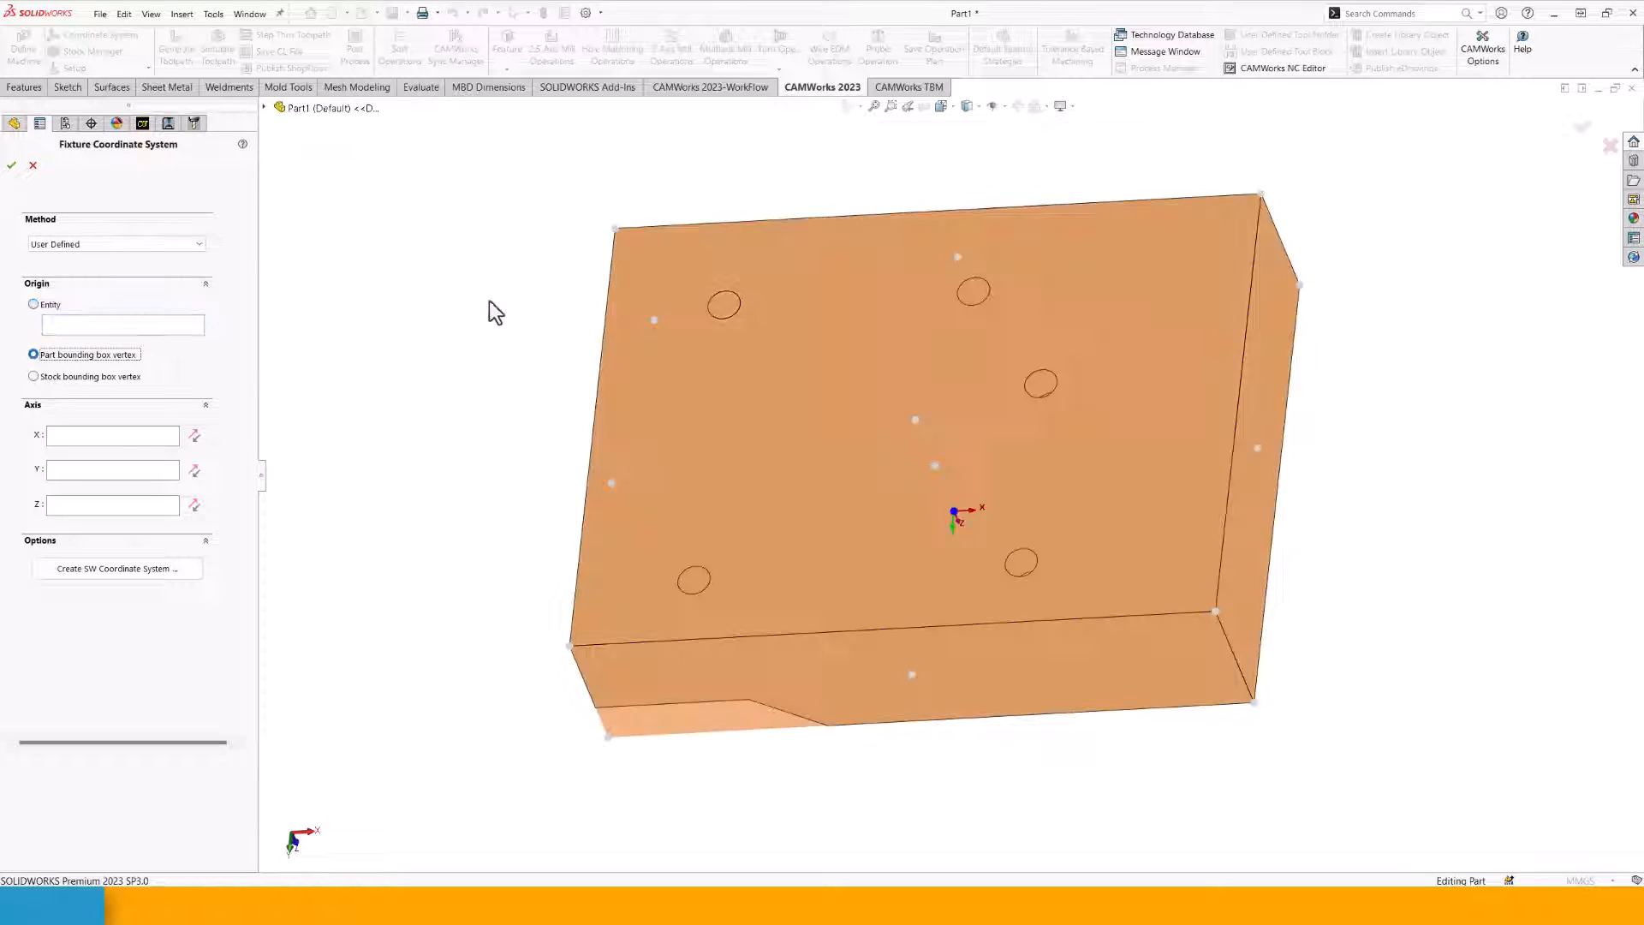
pyautogui.click(615, 229)
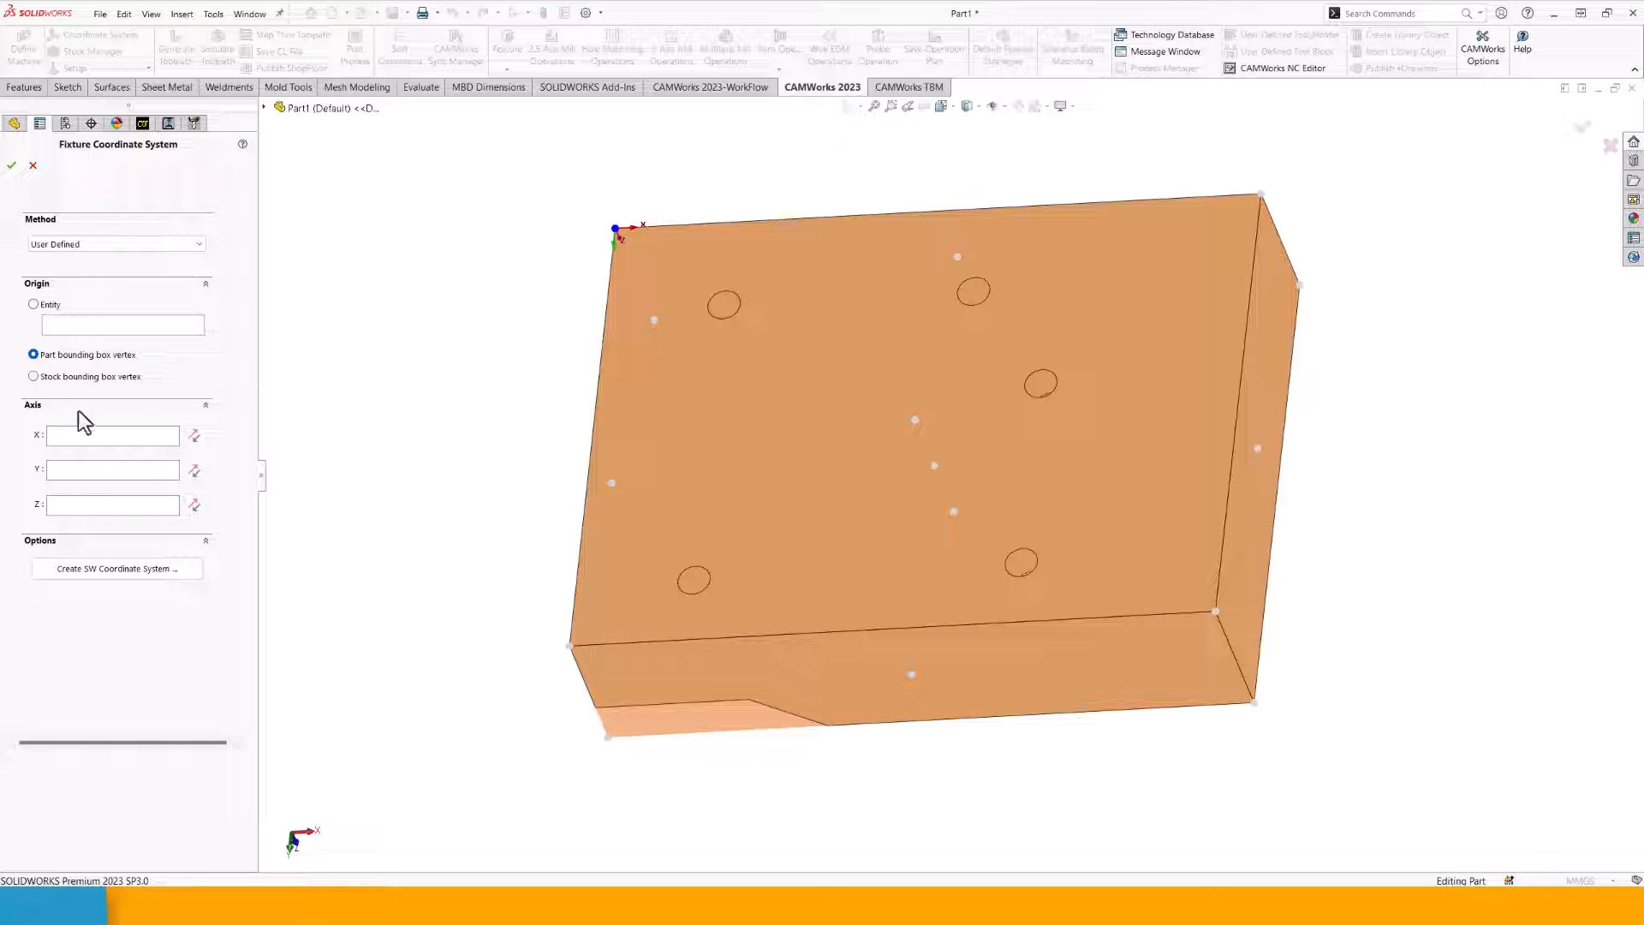
pyautogui.click(94, 505)
pyautogui.click(809, 381)
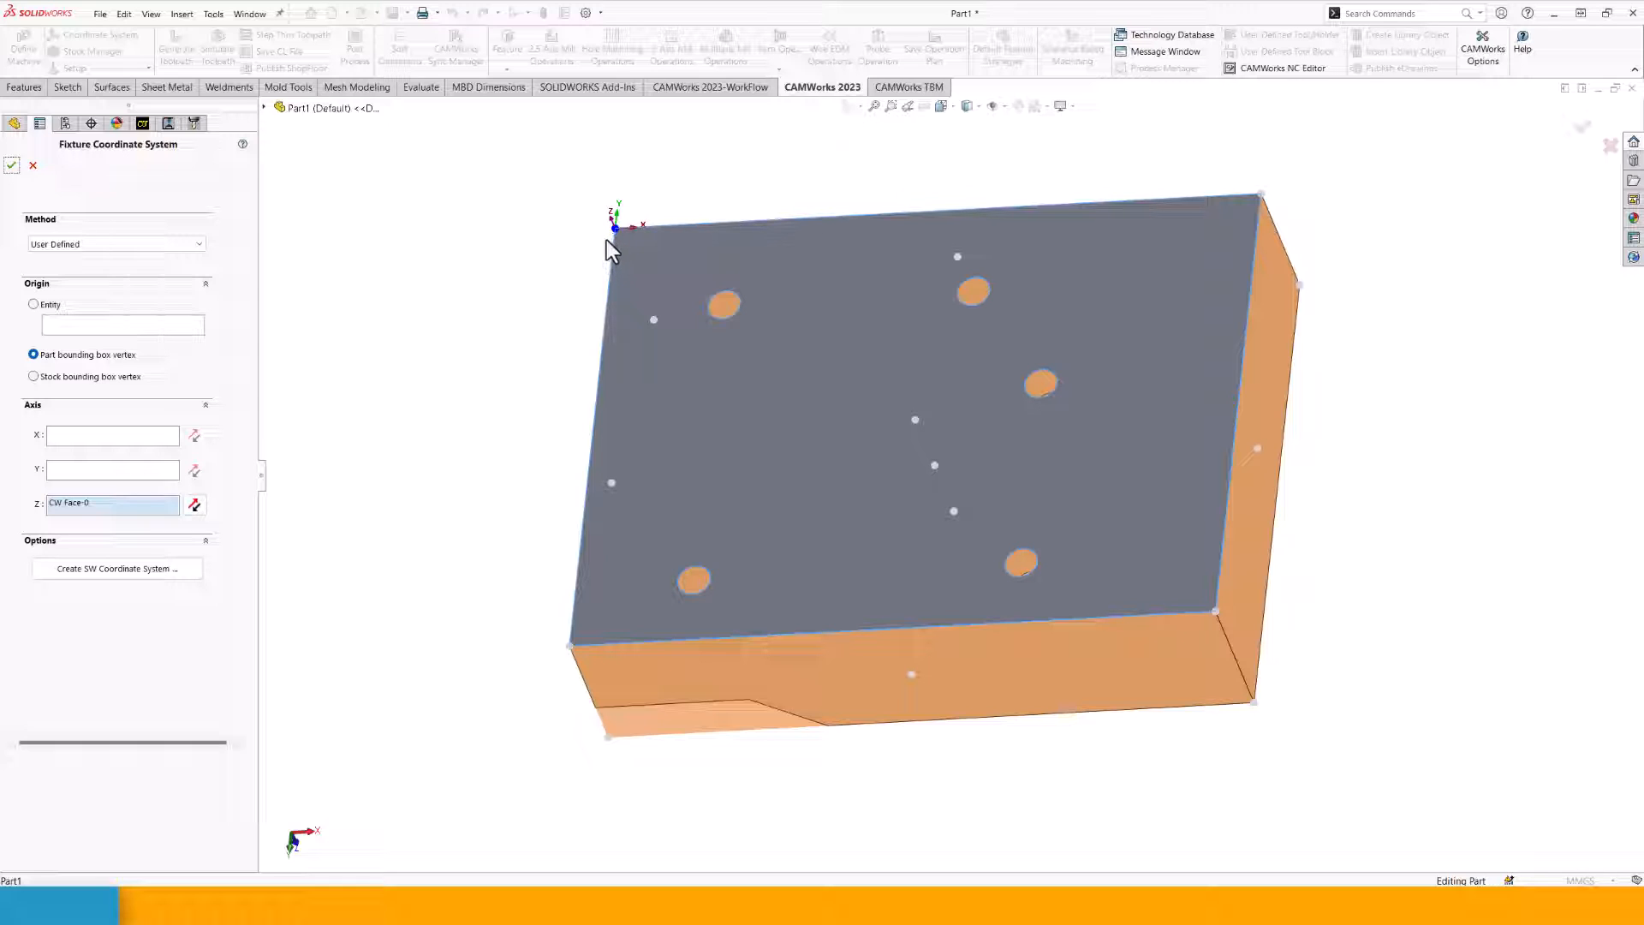
pyautogui.click(12, 165)
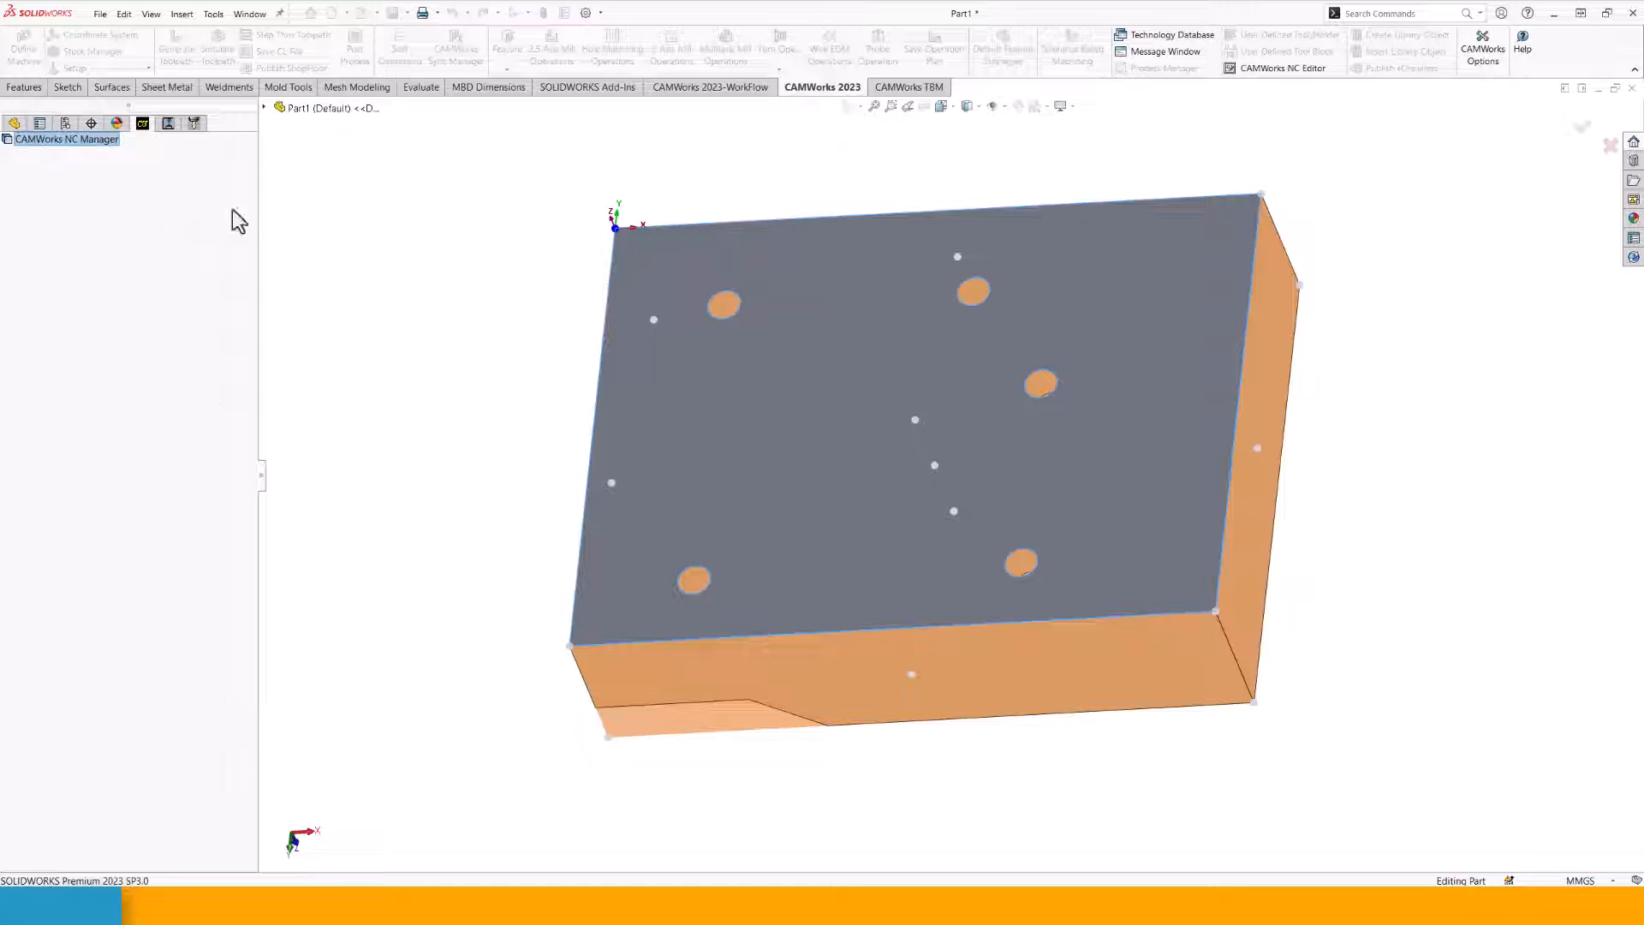
# Create a mill part setup from the Front Plane with face and perimeter features enabled.
pyautogui.moveTo(543, 394); pyautogui.dragTo(572, 446, button='middle')
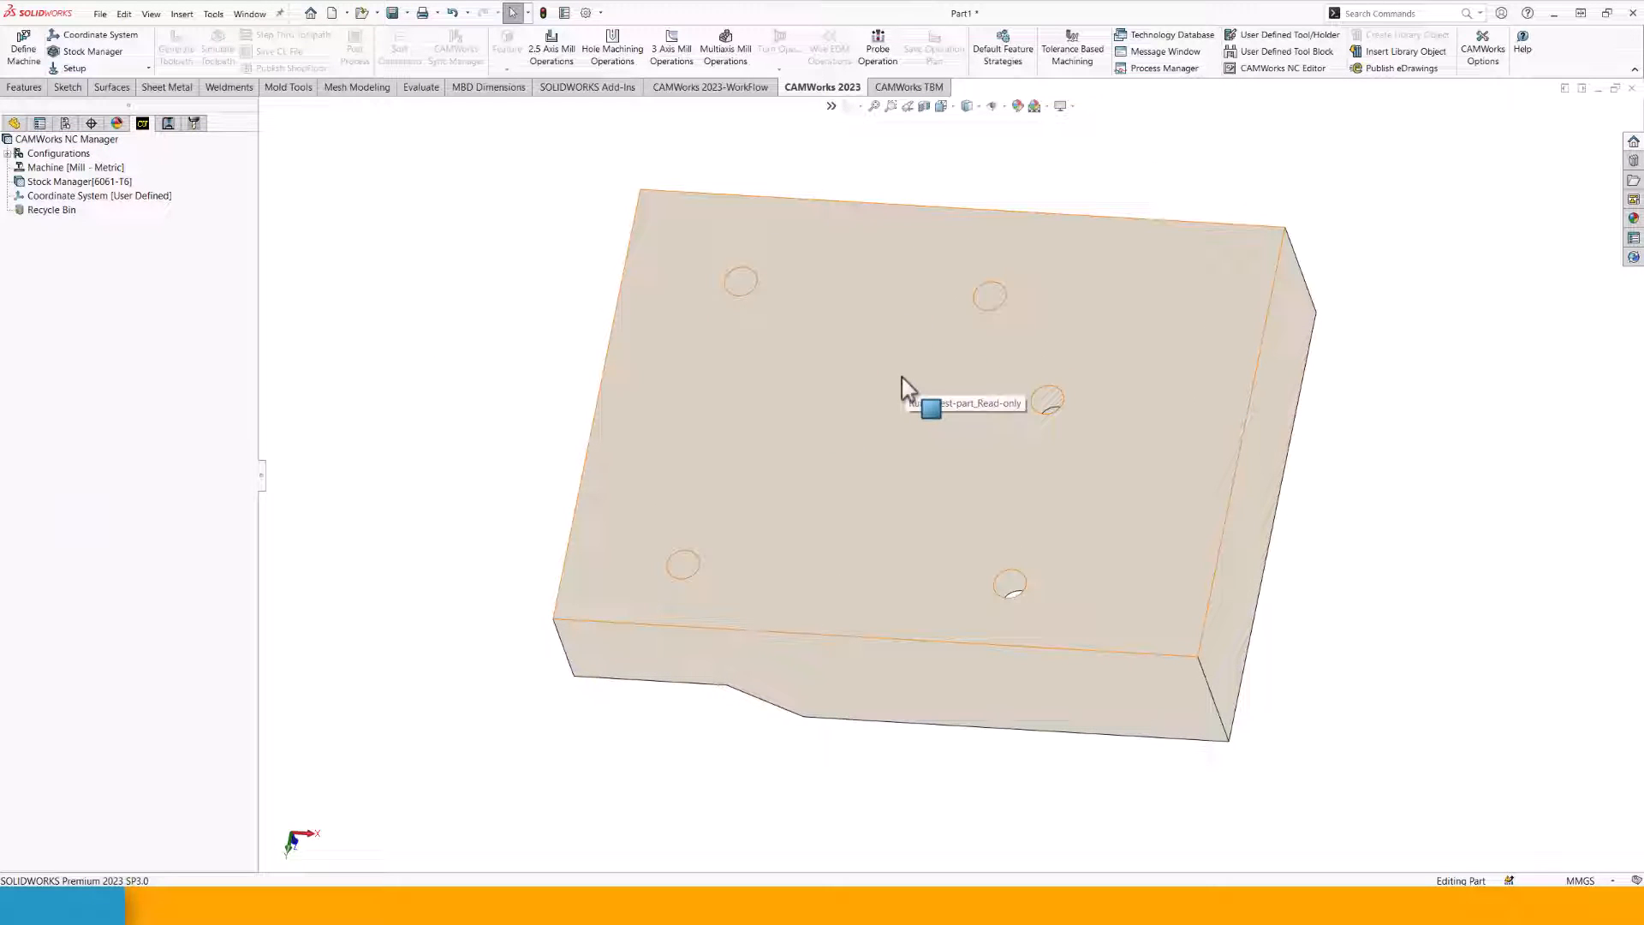
pyautogui.rightClick(96, 181)
pyautogui.click(162, 217)
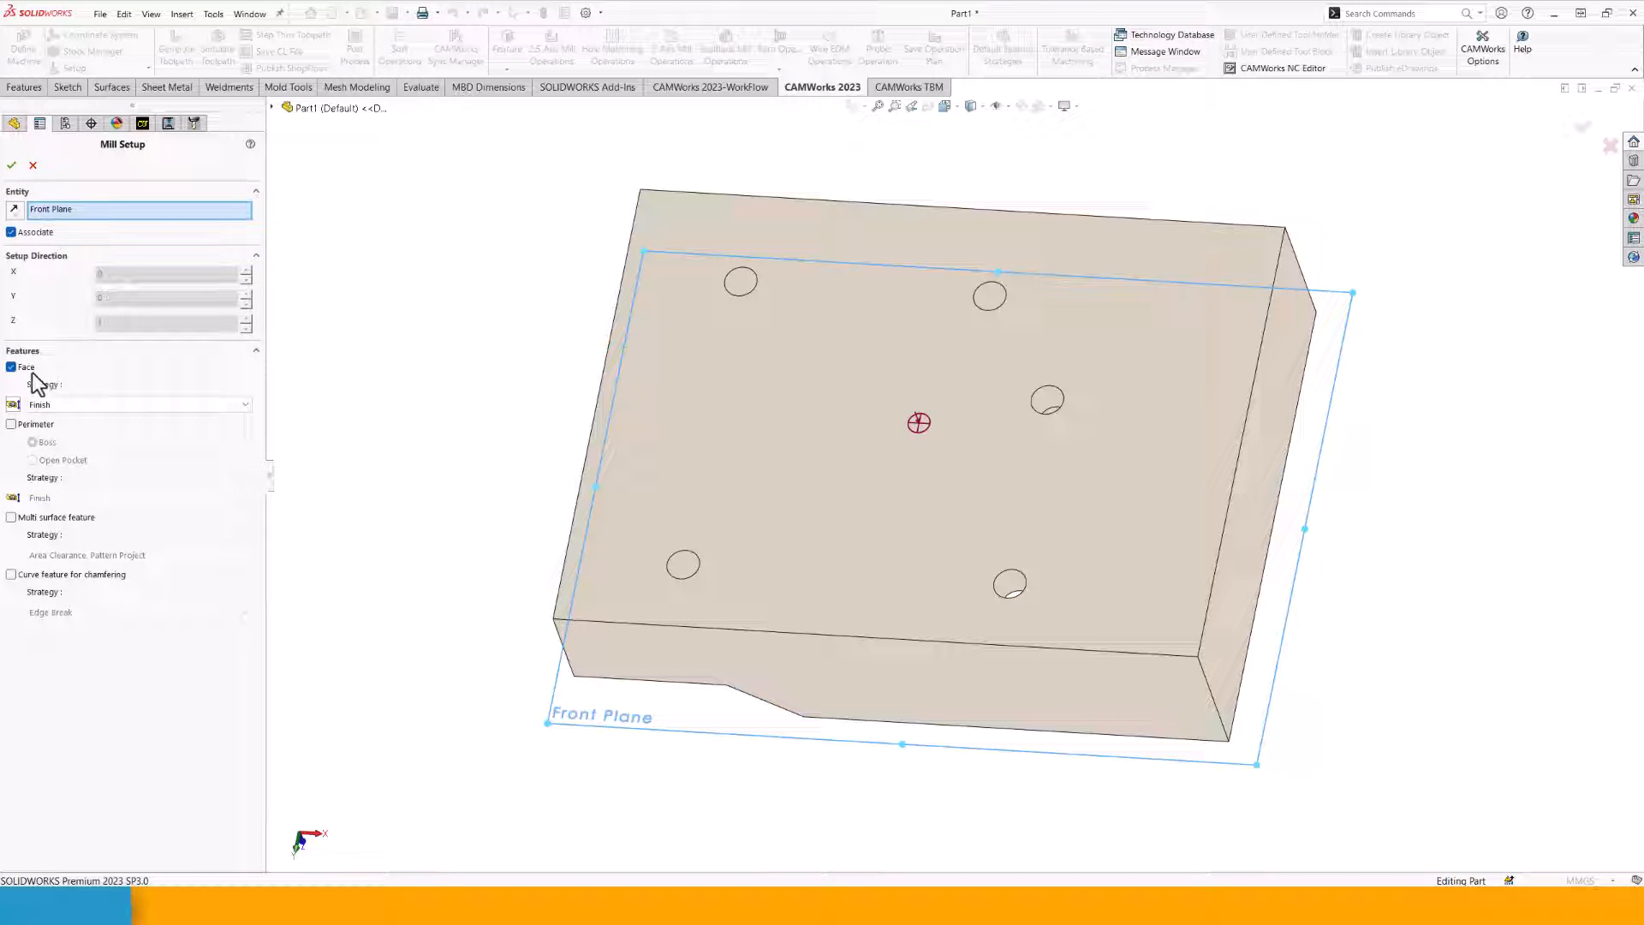
pyautogui.click(11, 424)
pyautogui.click(12, 165)
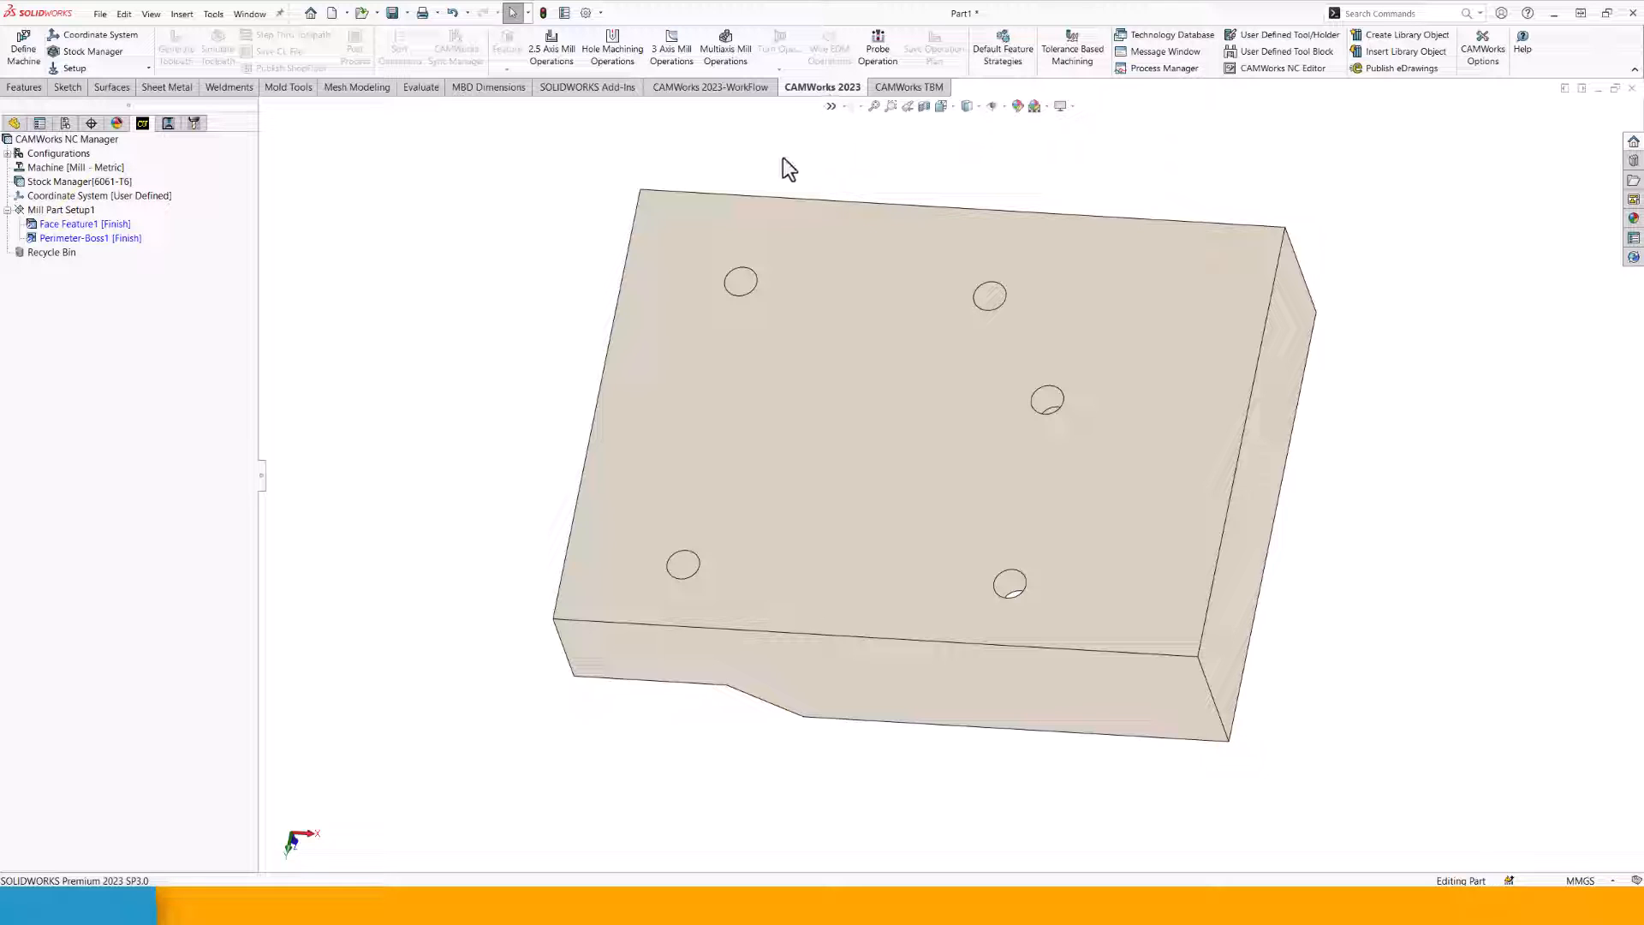
# Recognize the machinable features for Mill Part Setup1, running the recognition twice.
pyautogui.rightClick(63, 214)
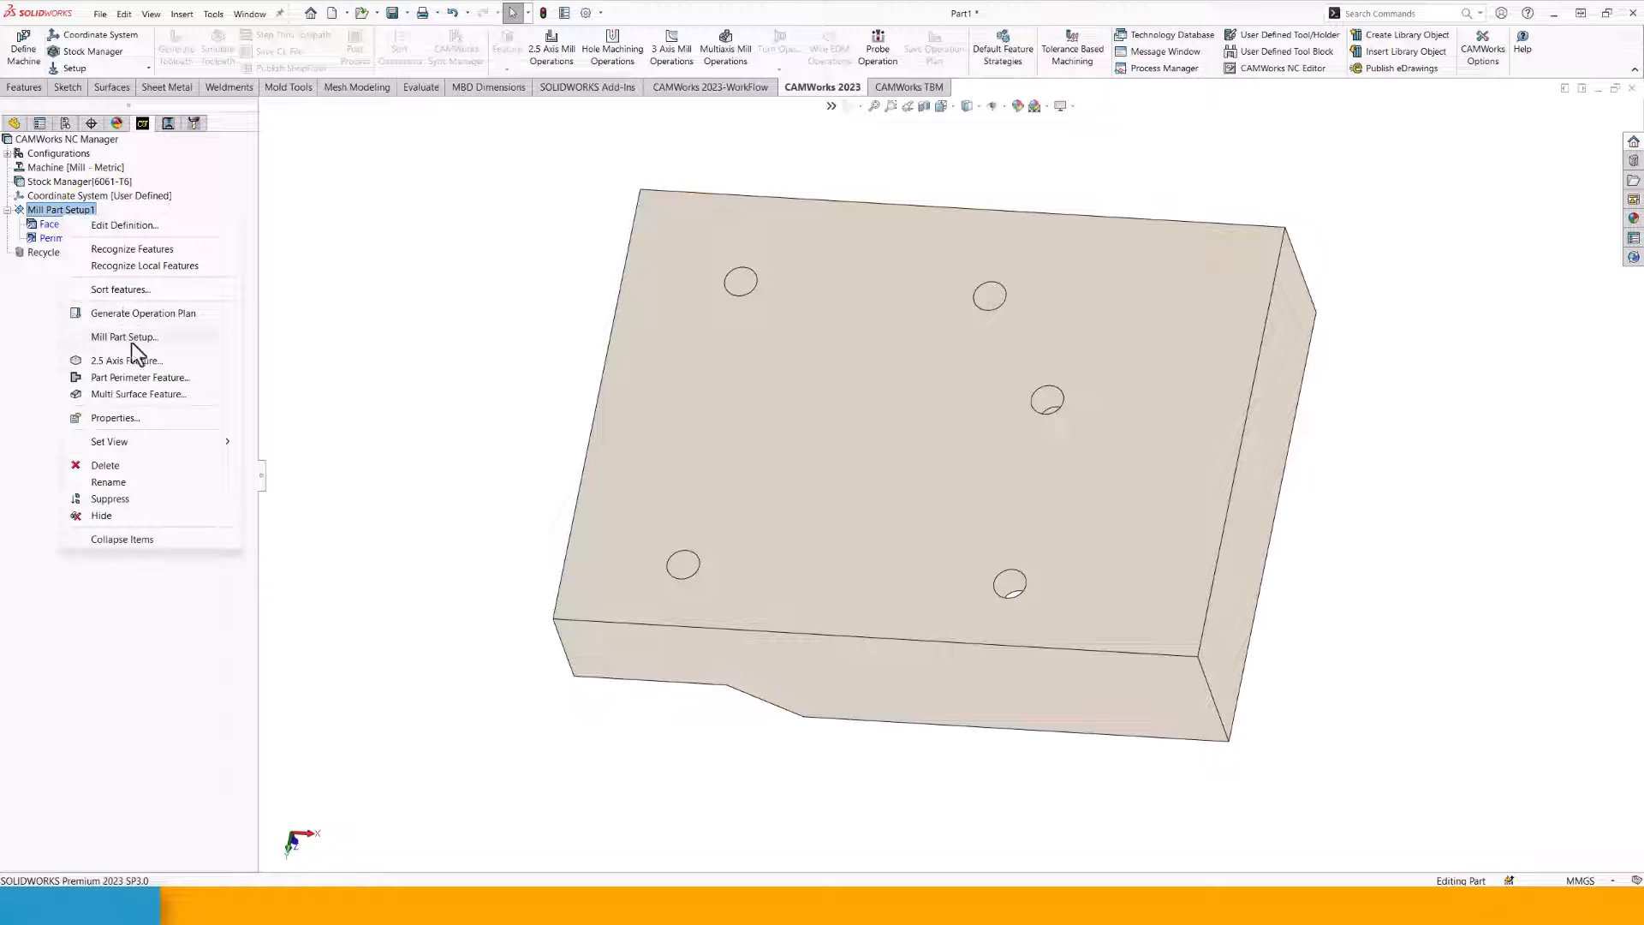
pyautogui.click(146, 249)
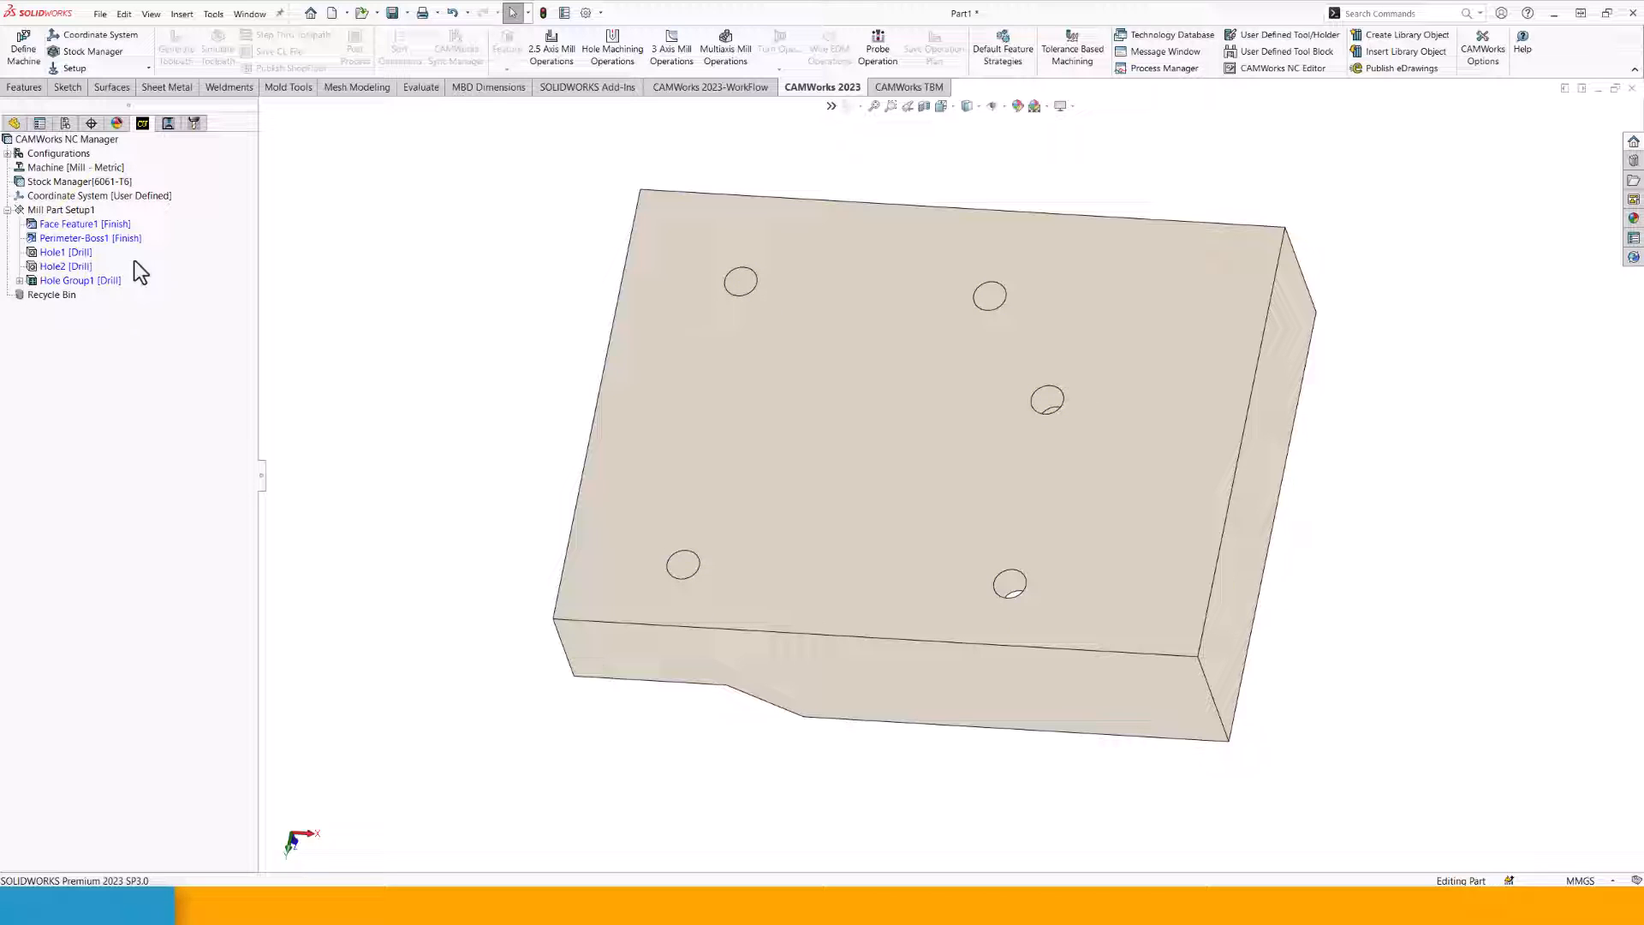
pyautogui.rightClick(68, 208)
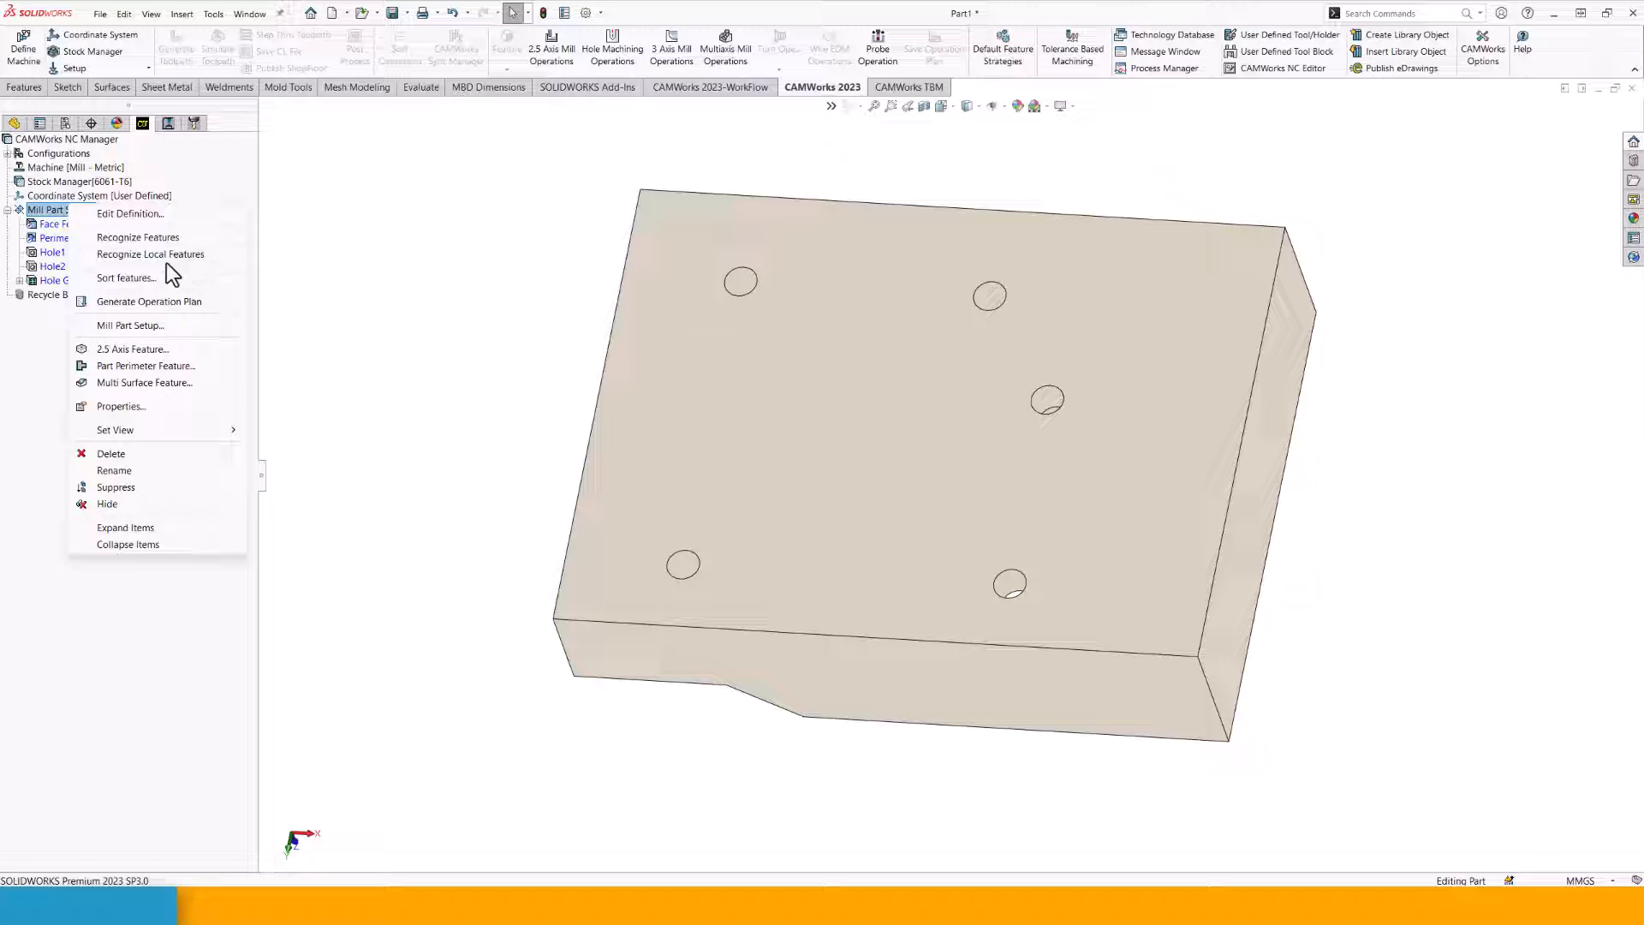
pyautogui.click(171, 238)
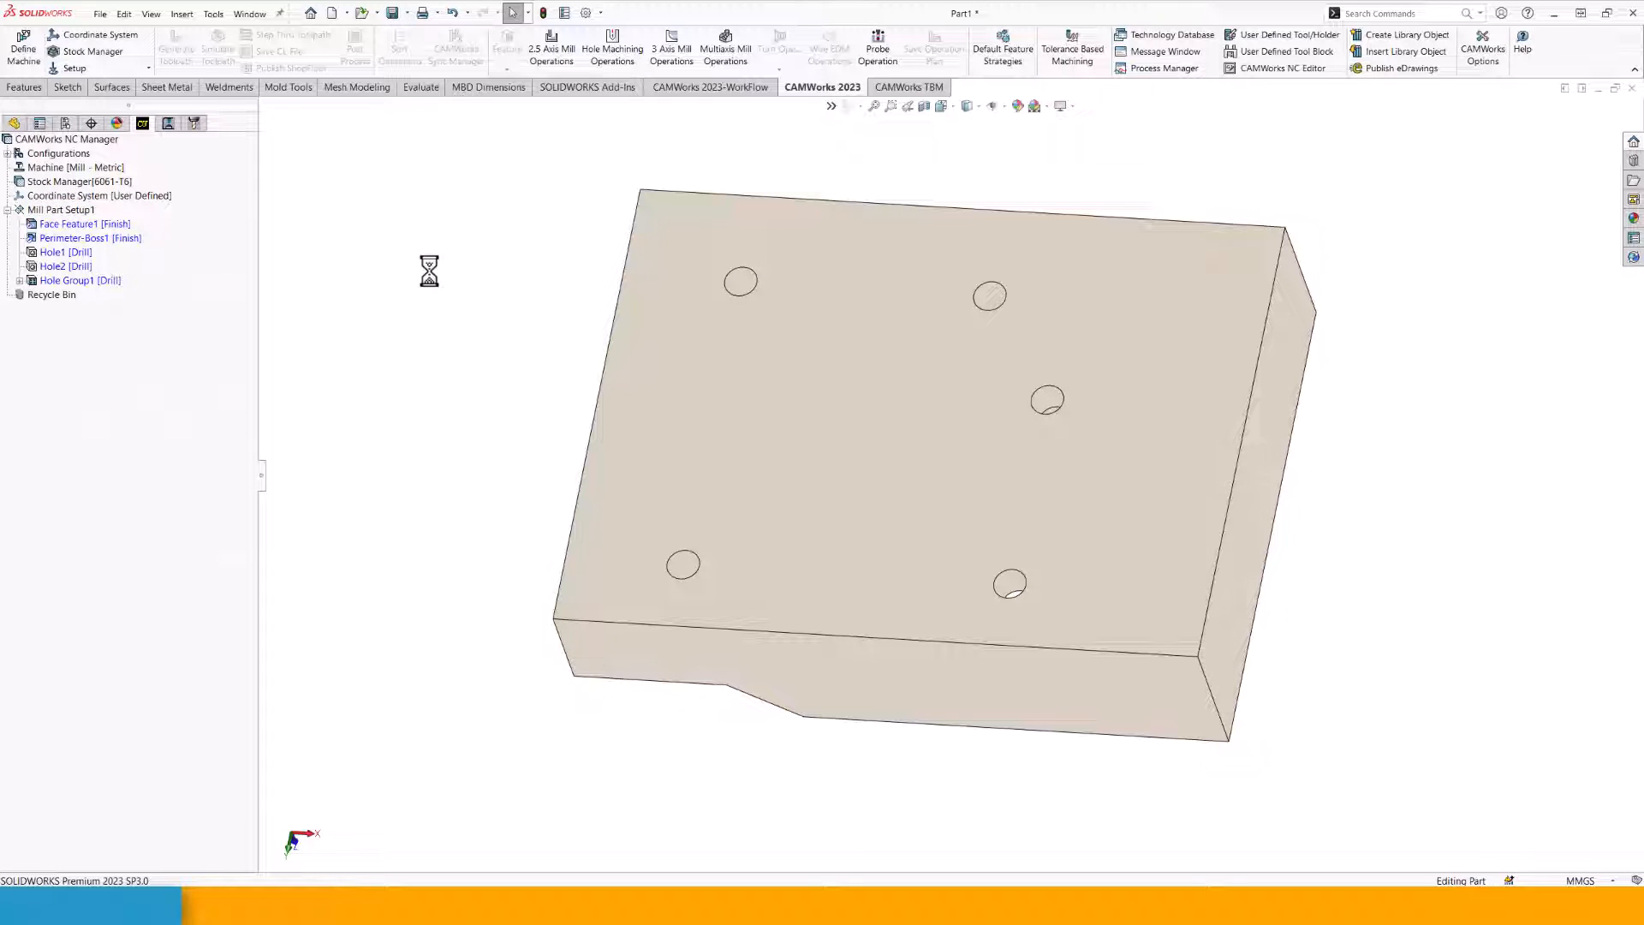
# Delete the Hole1 drill feature from Mill Part Setup1 and rerun feature recognition on the setup.
pyautogui.click(61, 239)
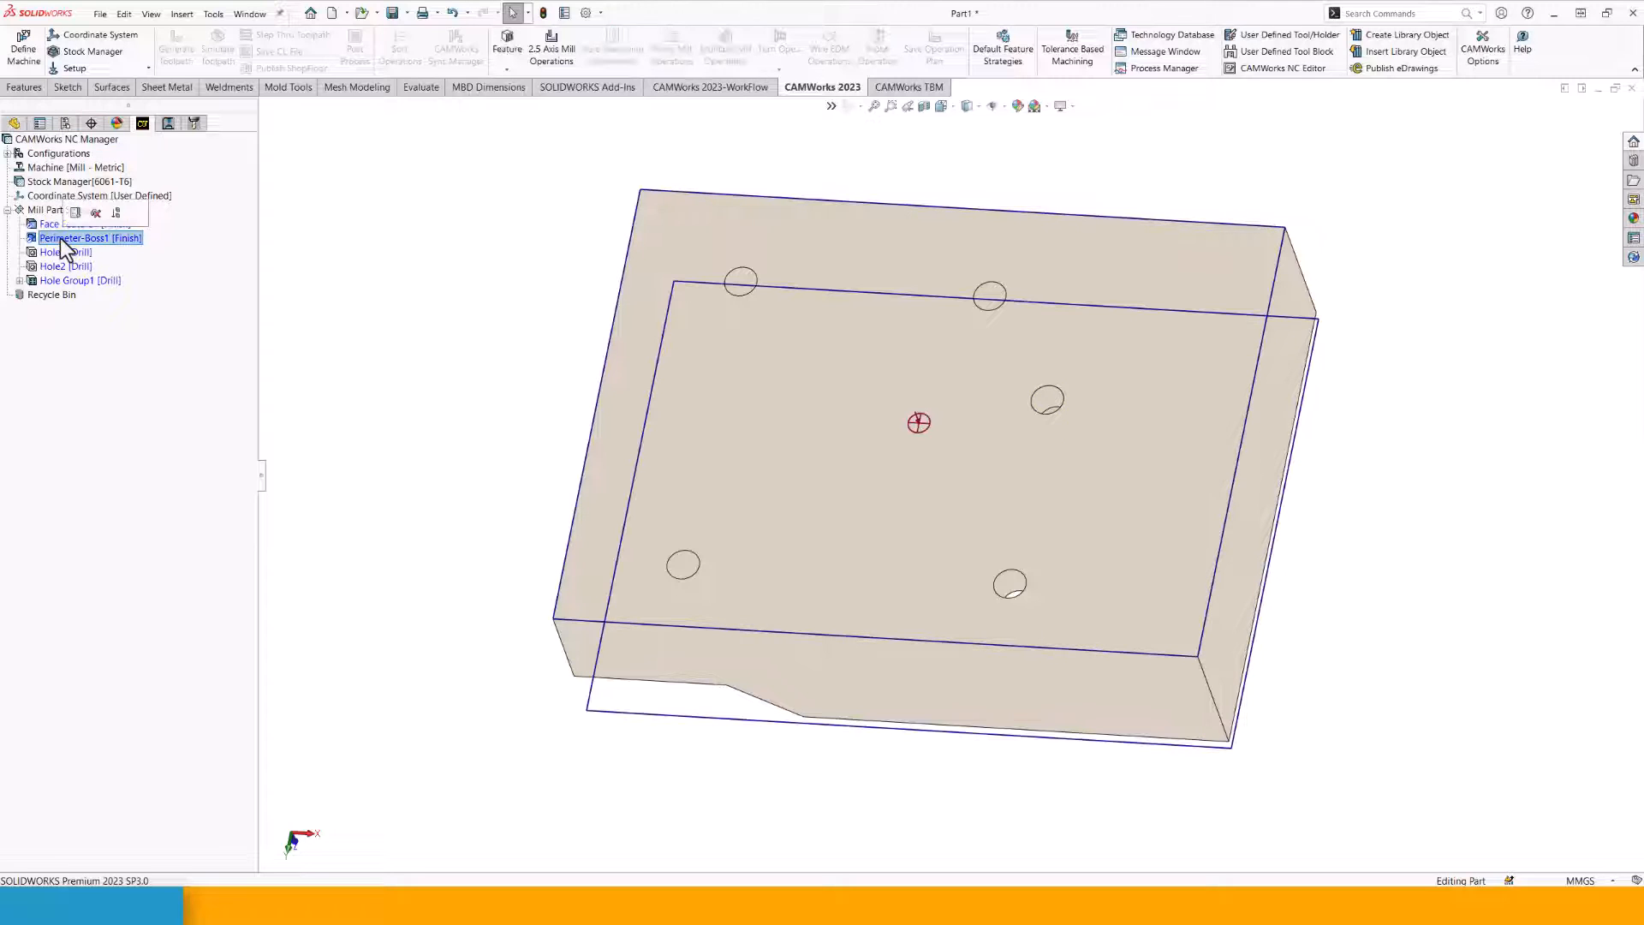
pyautogui.click(47, 252)
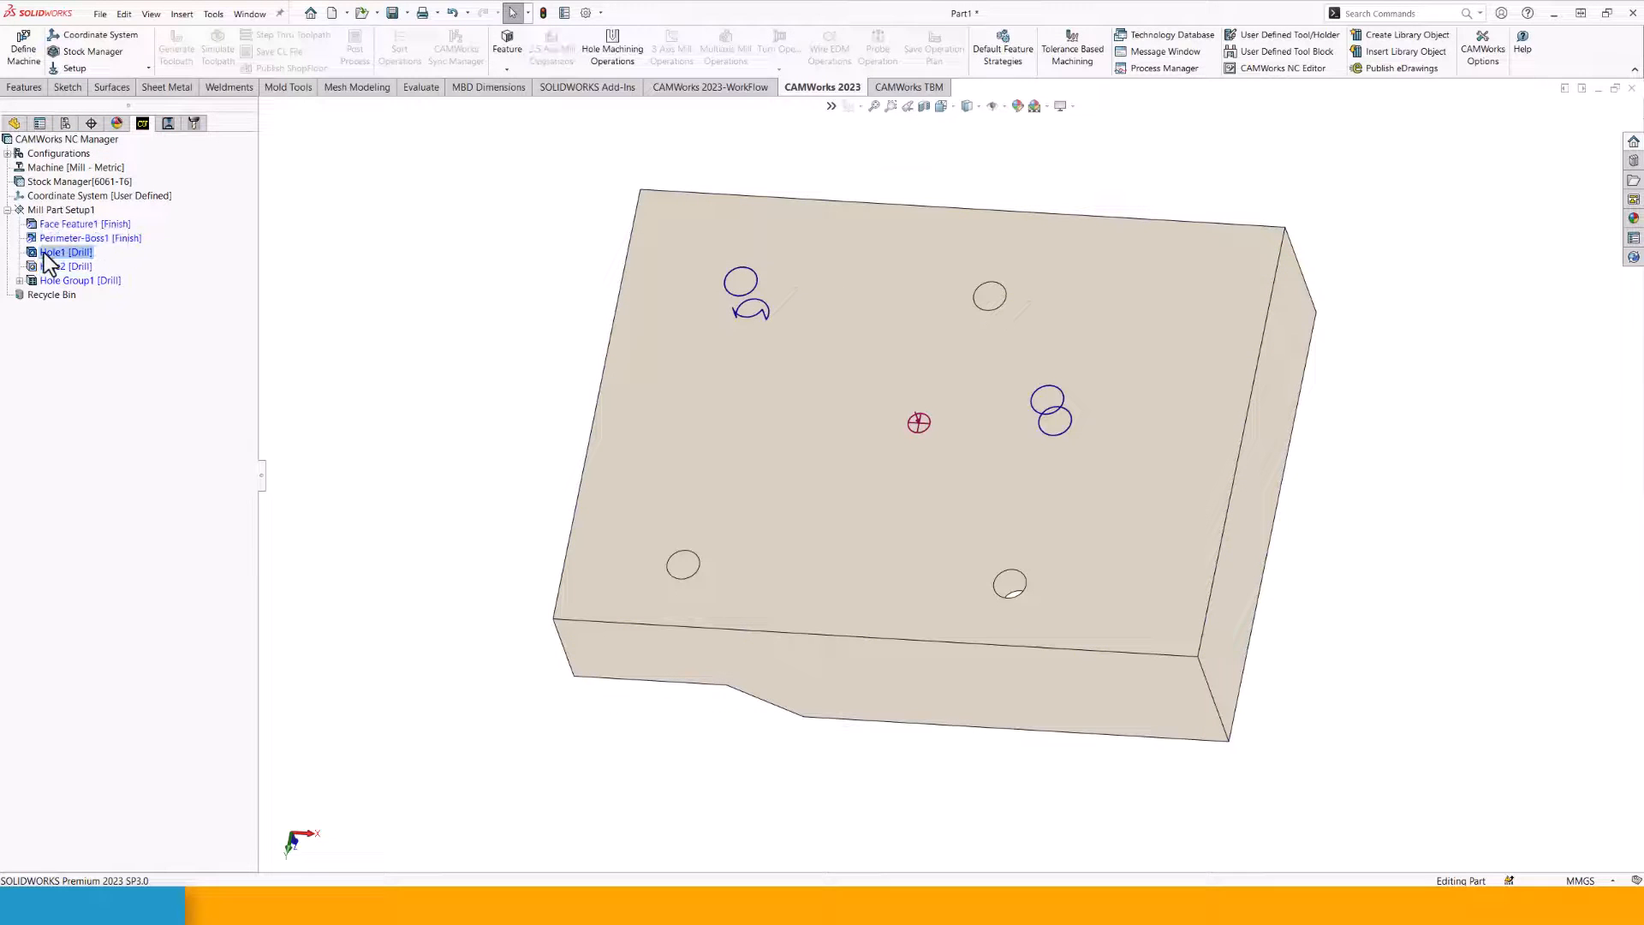
pyautogui.press('Delete')
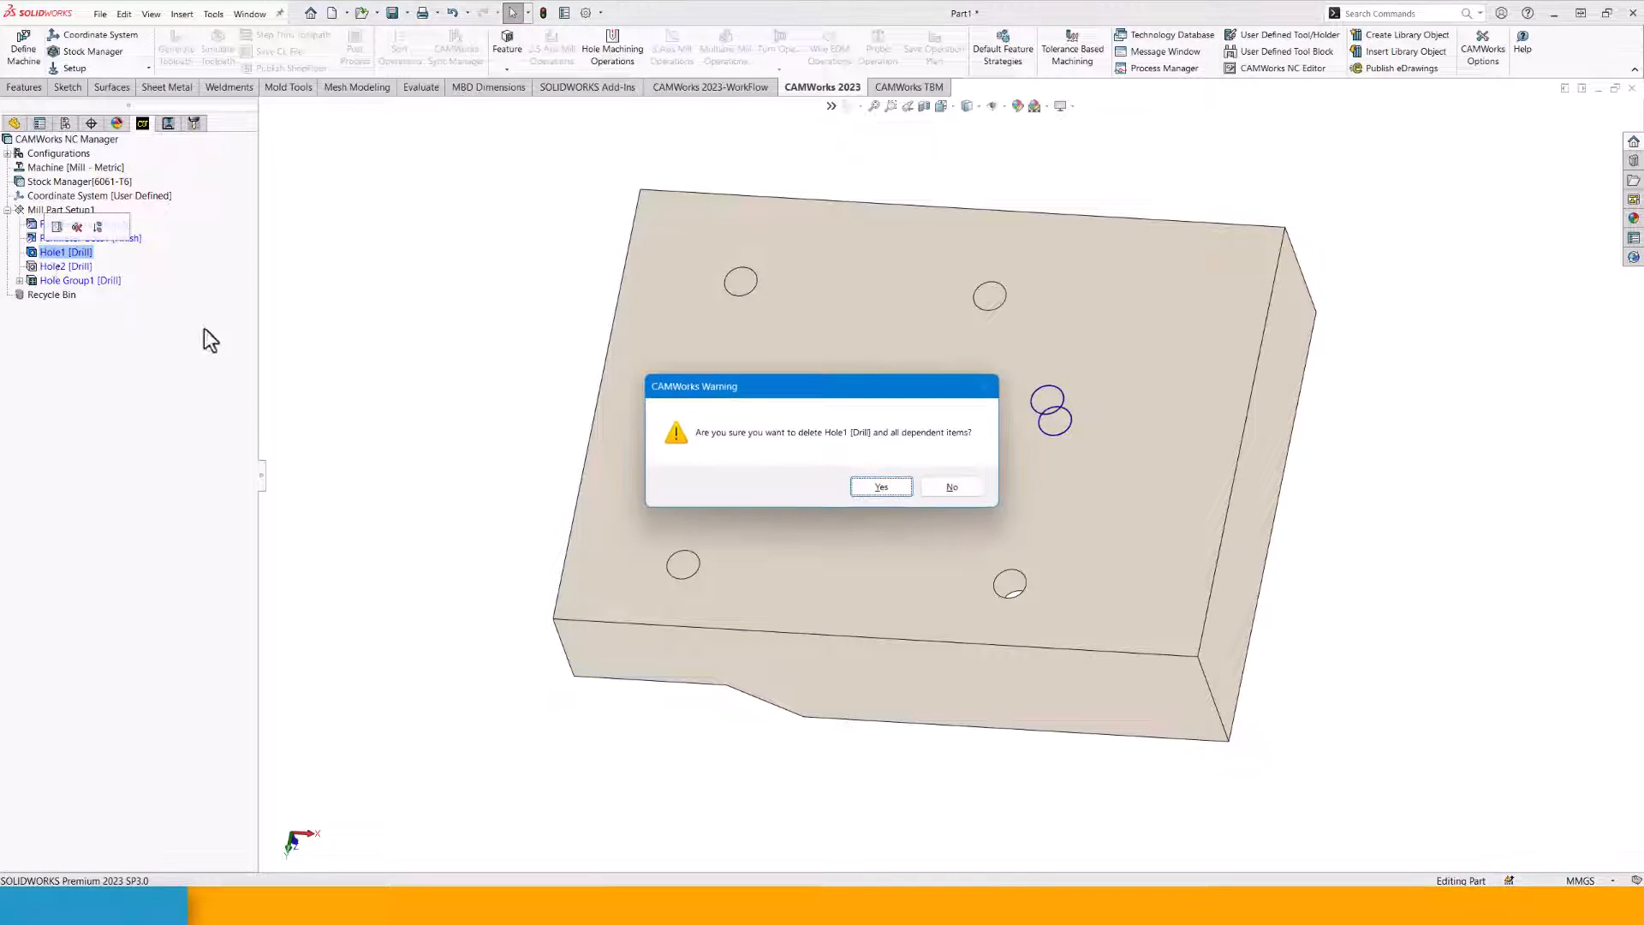
pyautogui.click(892, 494)
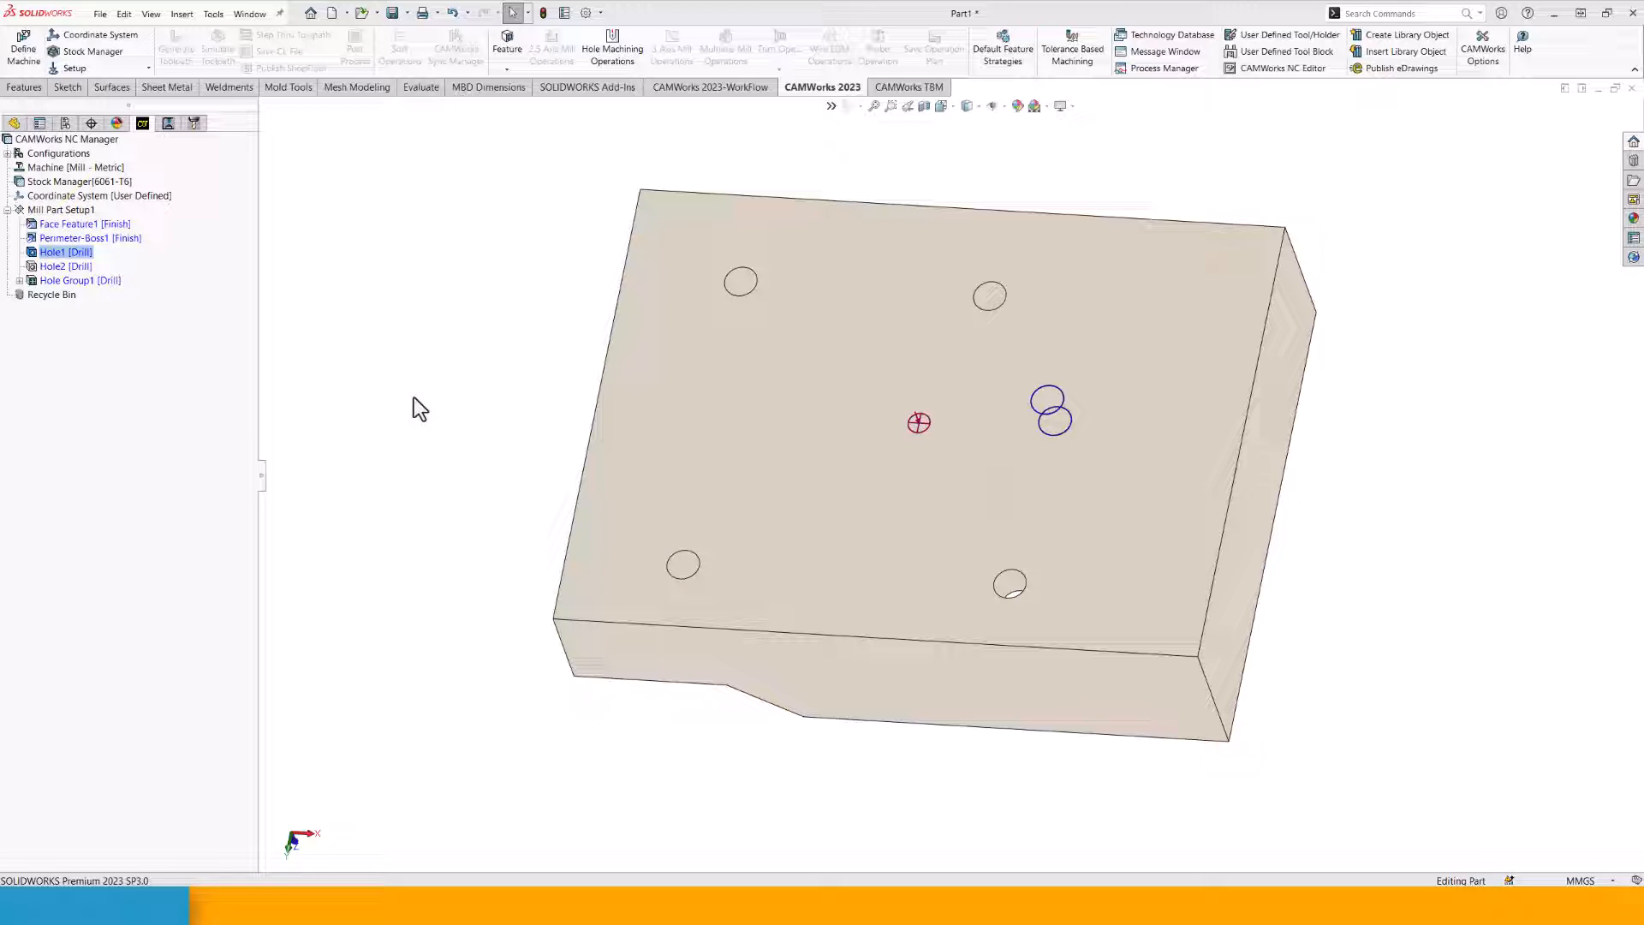
pyautogui.rightClick(43, 211)
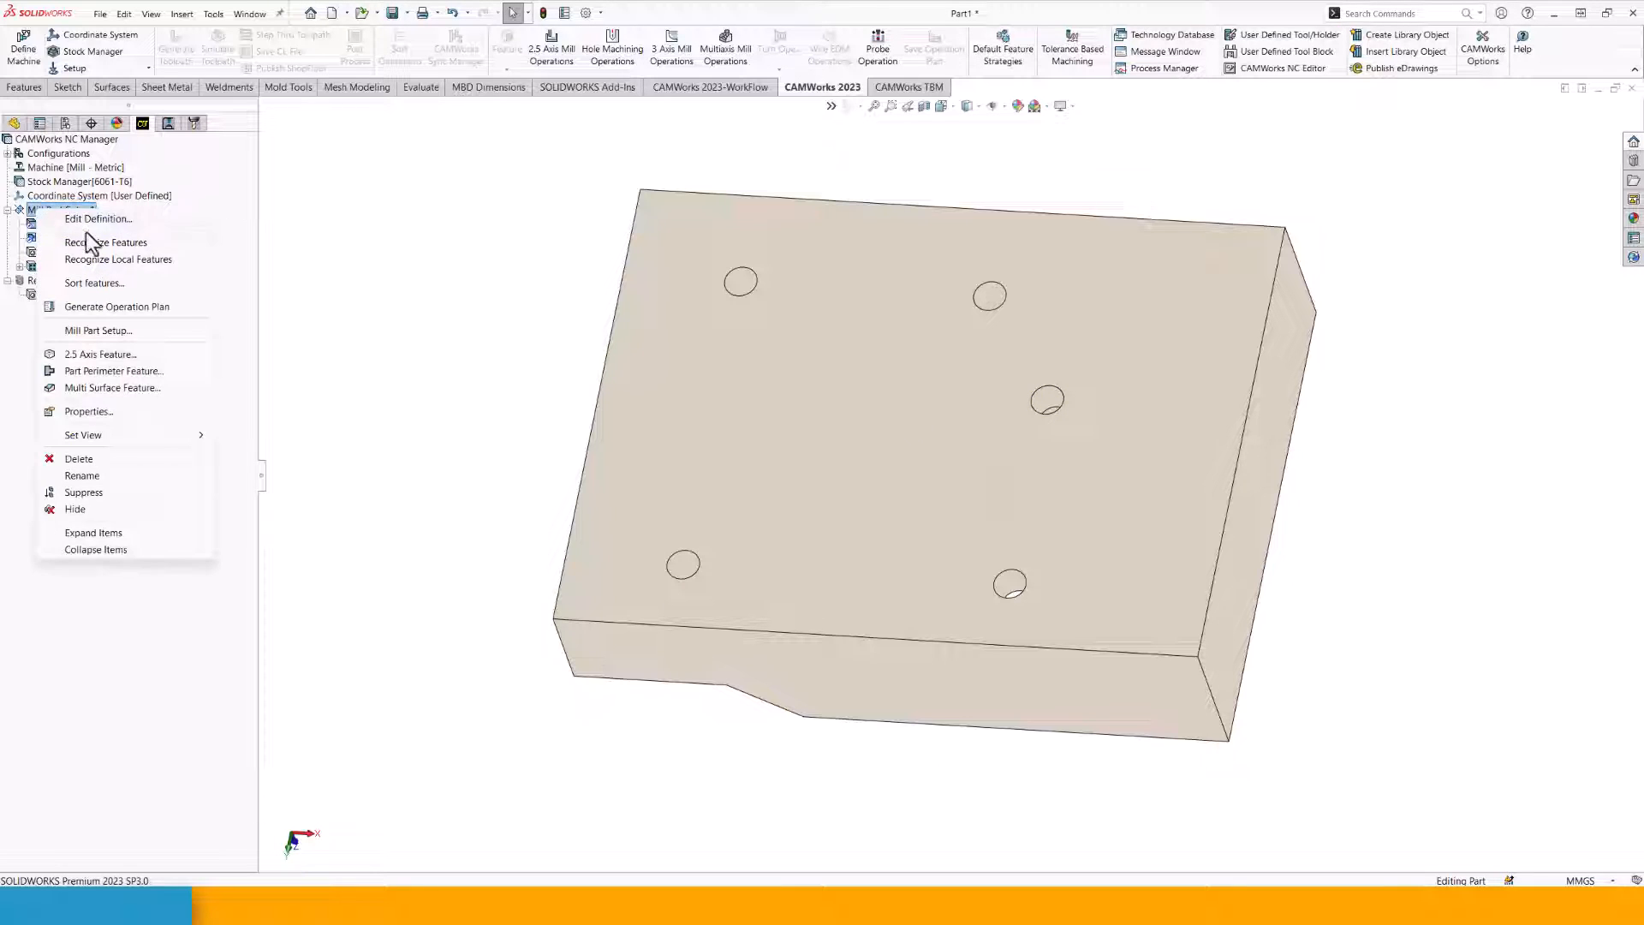
pyautogui.click(89, 243)
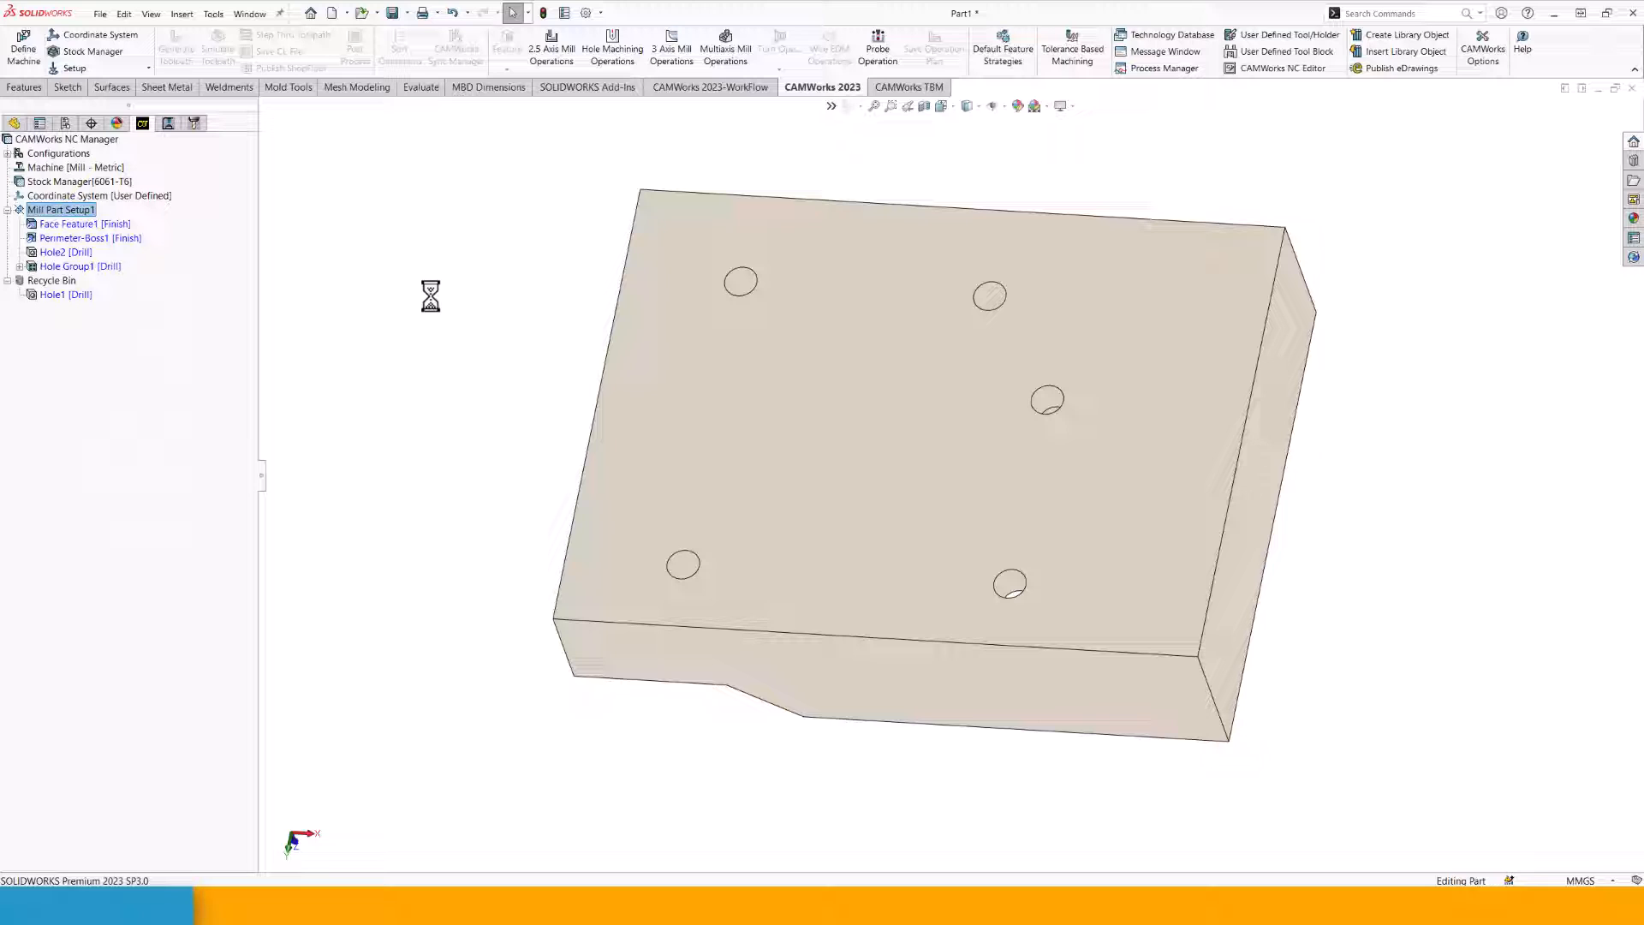
# Remove the Hole1 drill feature from the Recycle Bin and rerun feature recognition on Mill Part Setup1.
pyautogui.click(50, 296)
pyautogui.rightClick(48, 296)
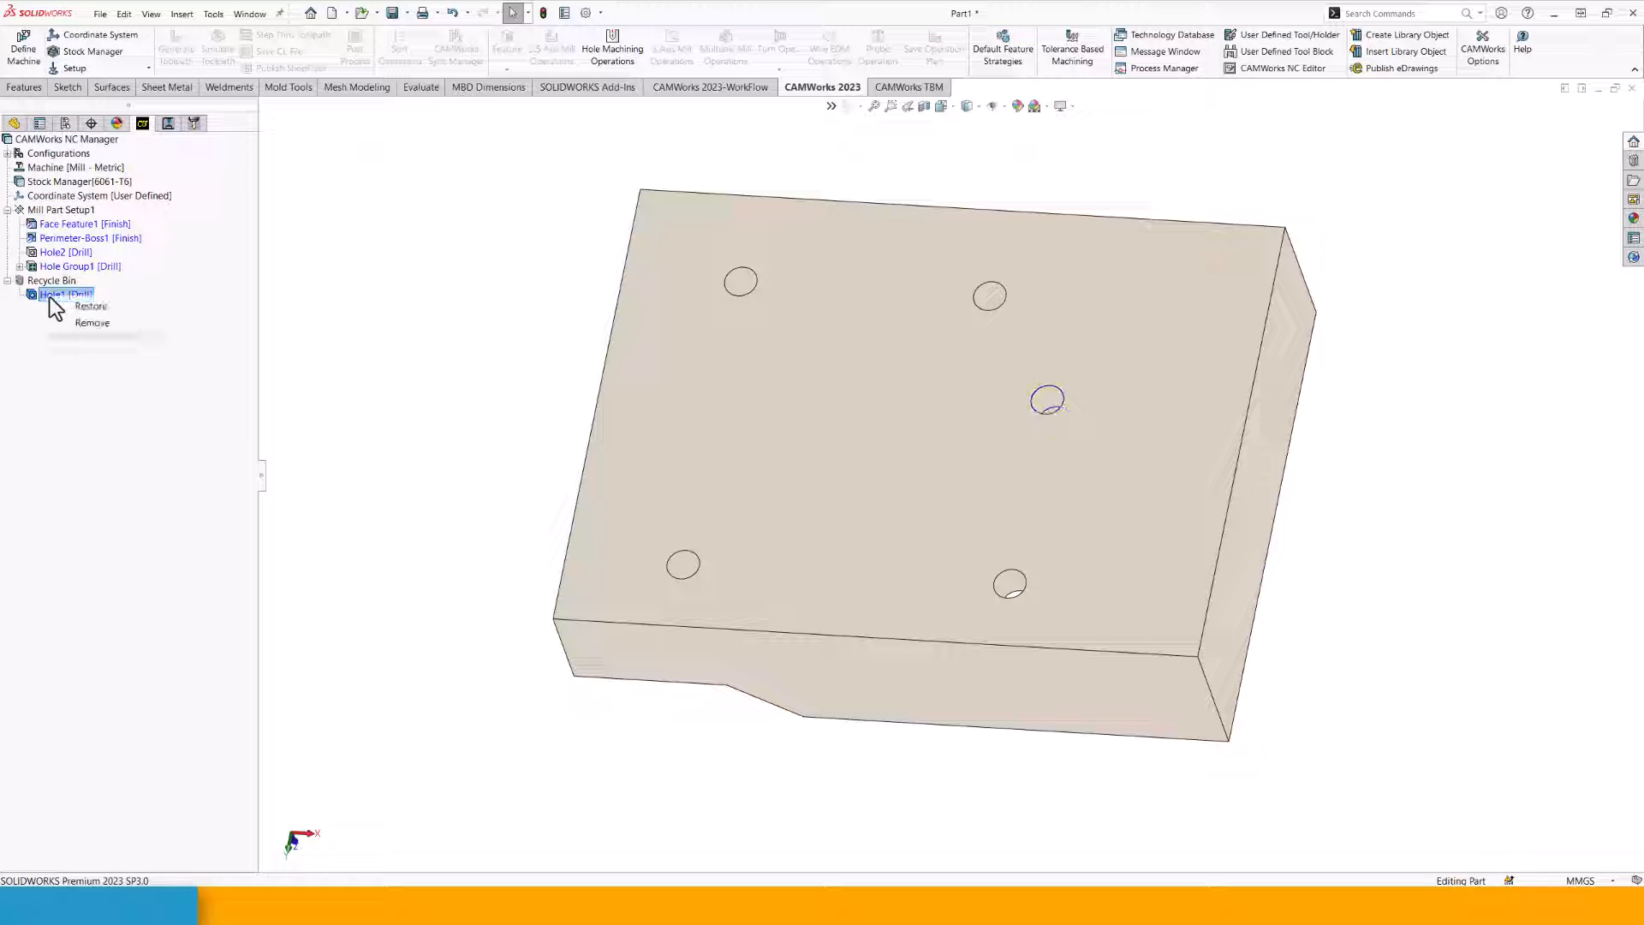
pyautogui.click(95, 323)
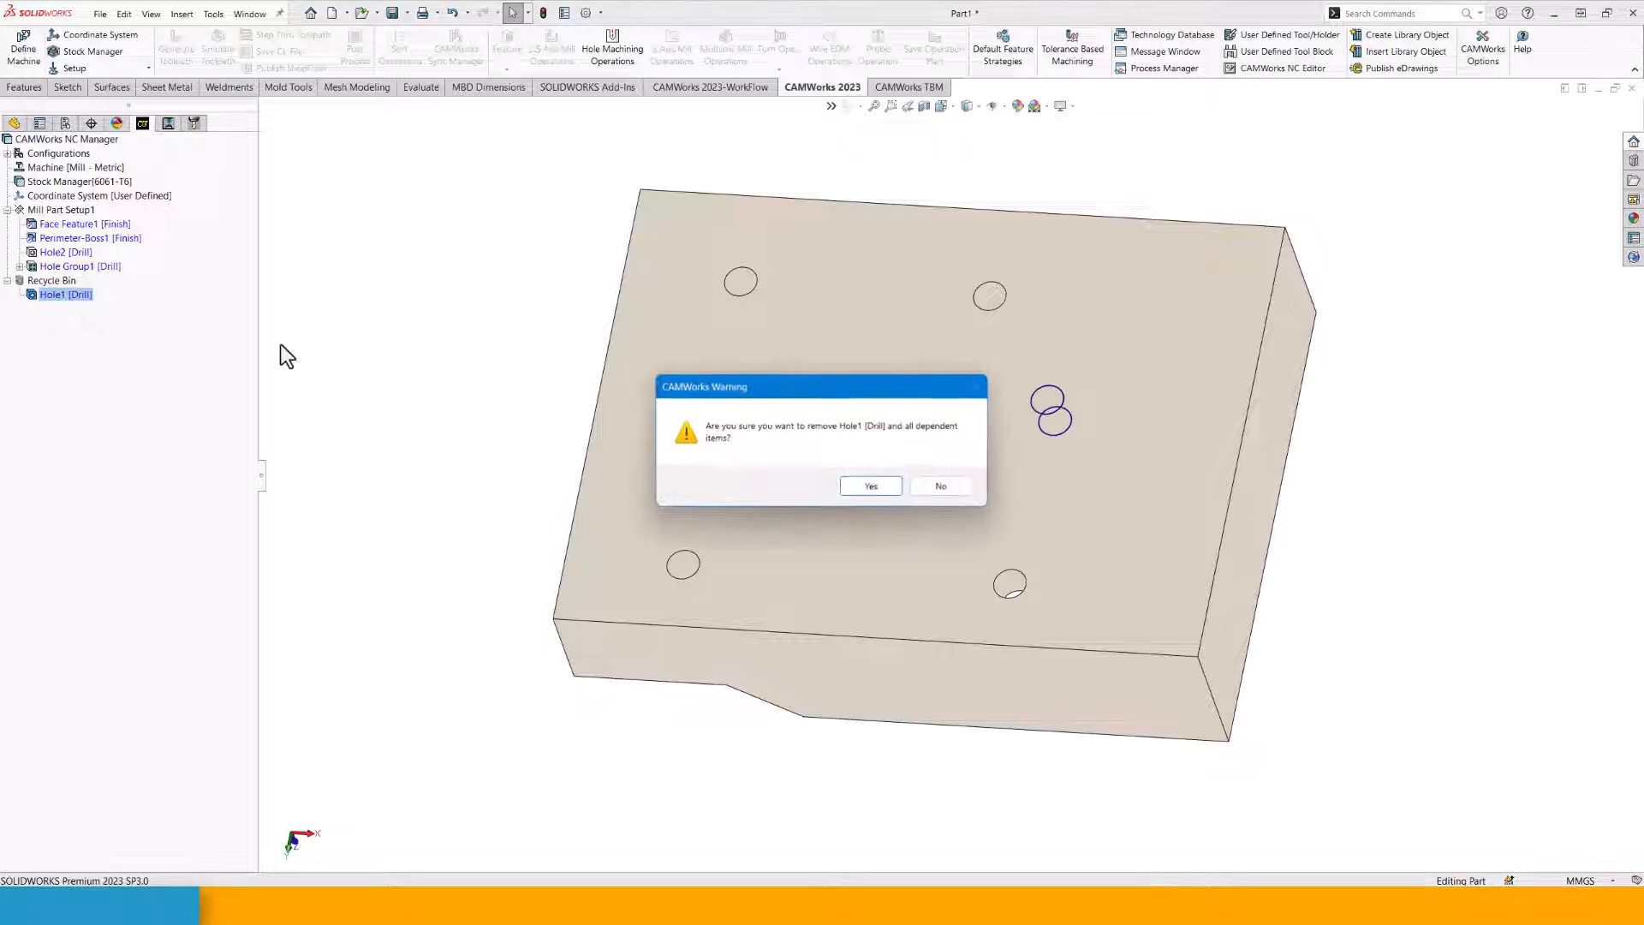
pyautogui.click(856, 497)
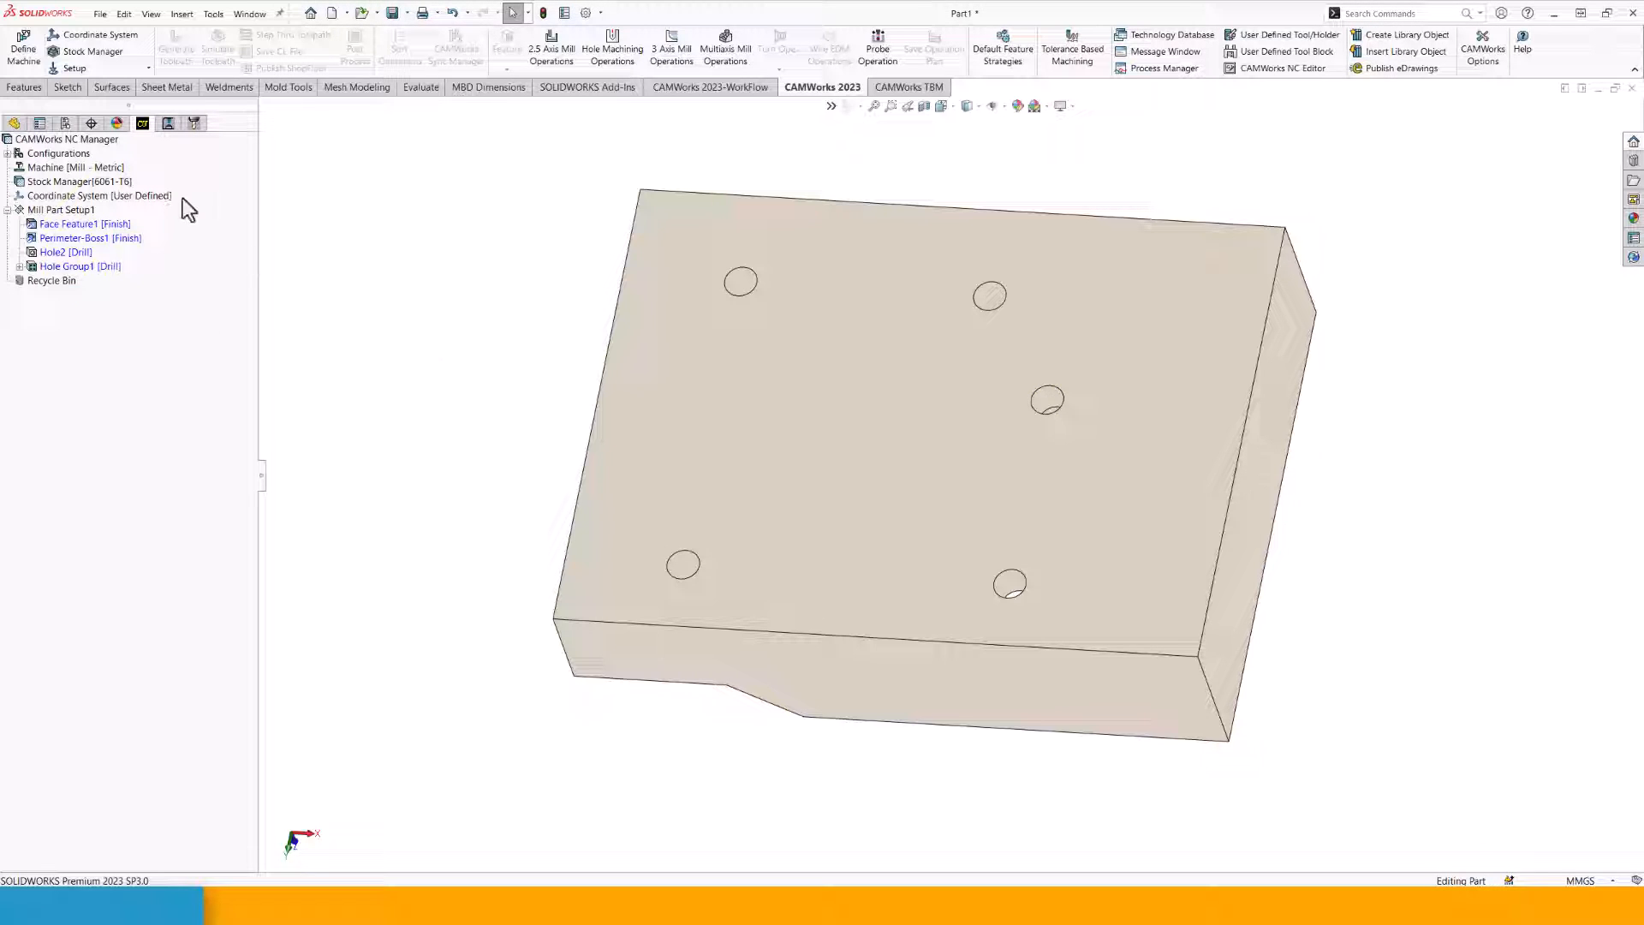
pyautogui.rightClick(91, 210)
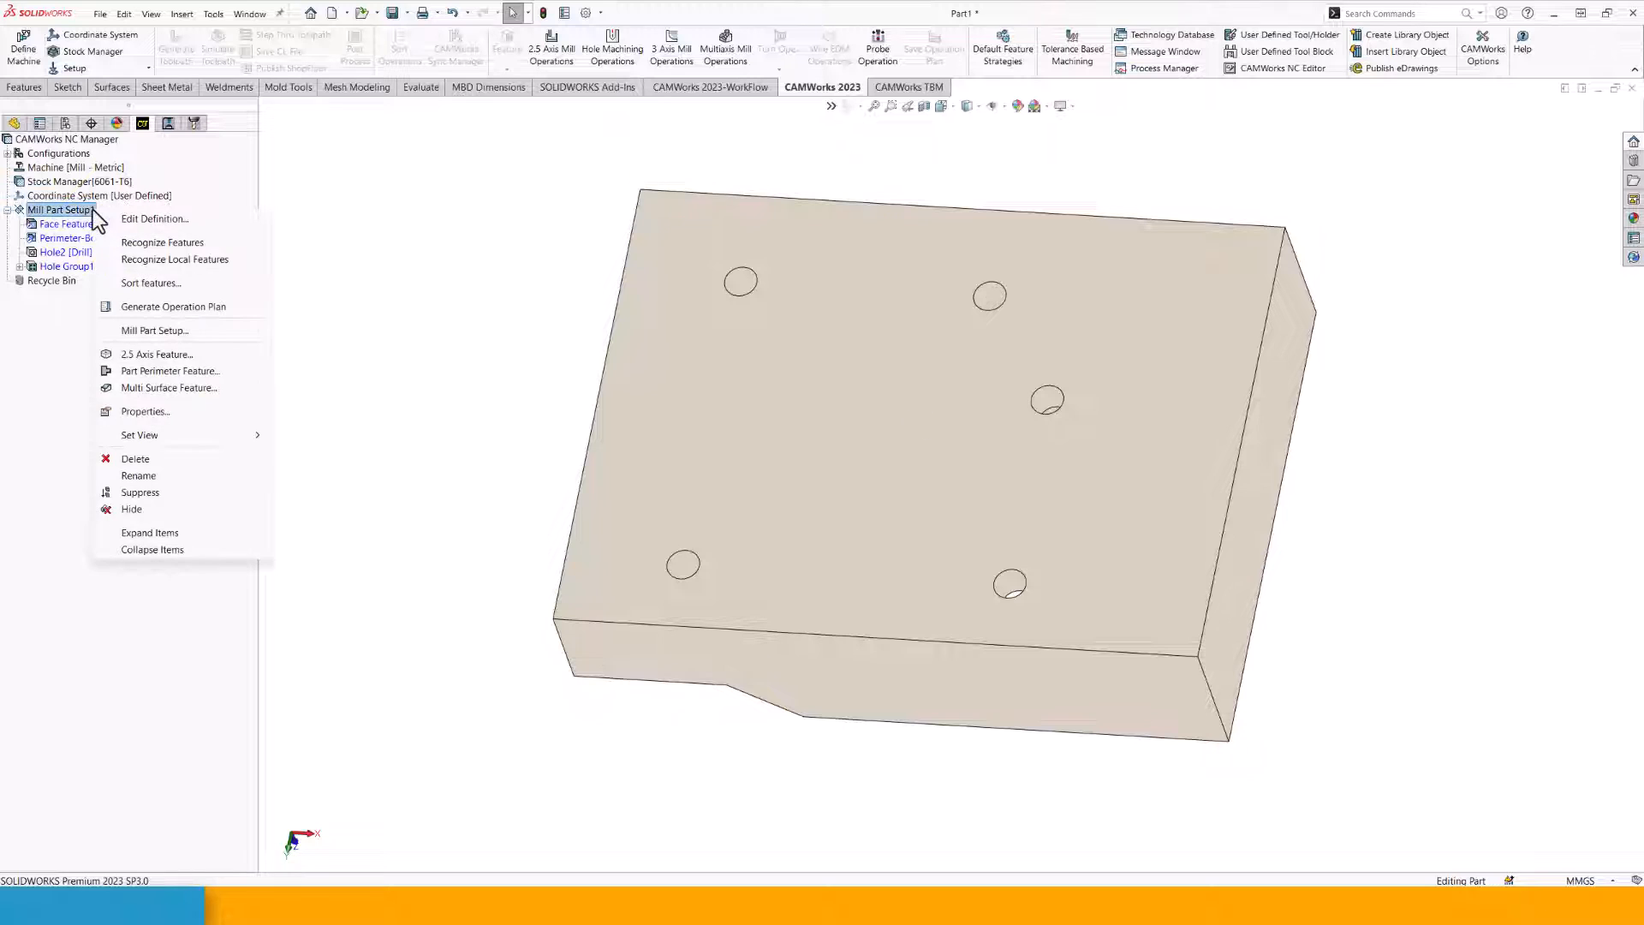
pyautogui.click(183, 248)
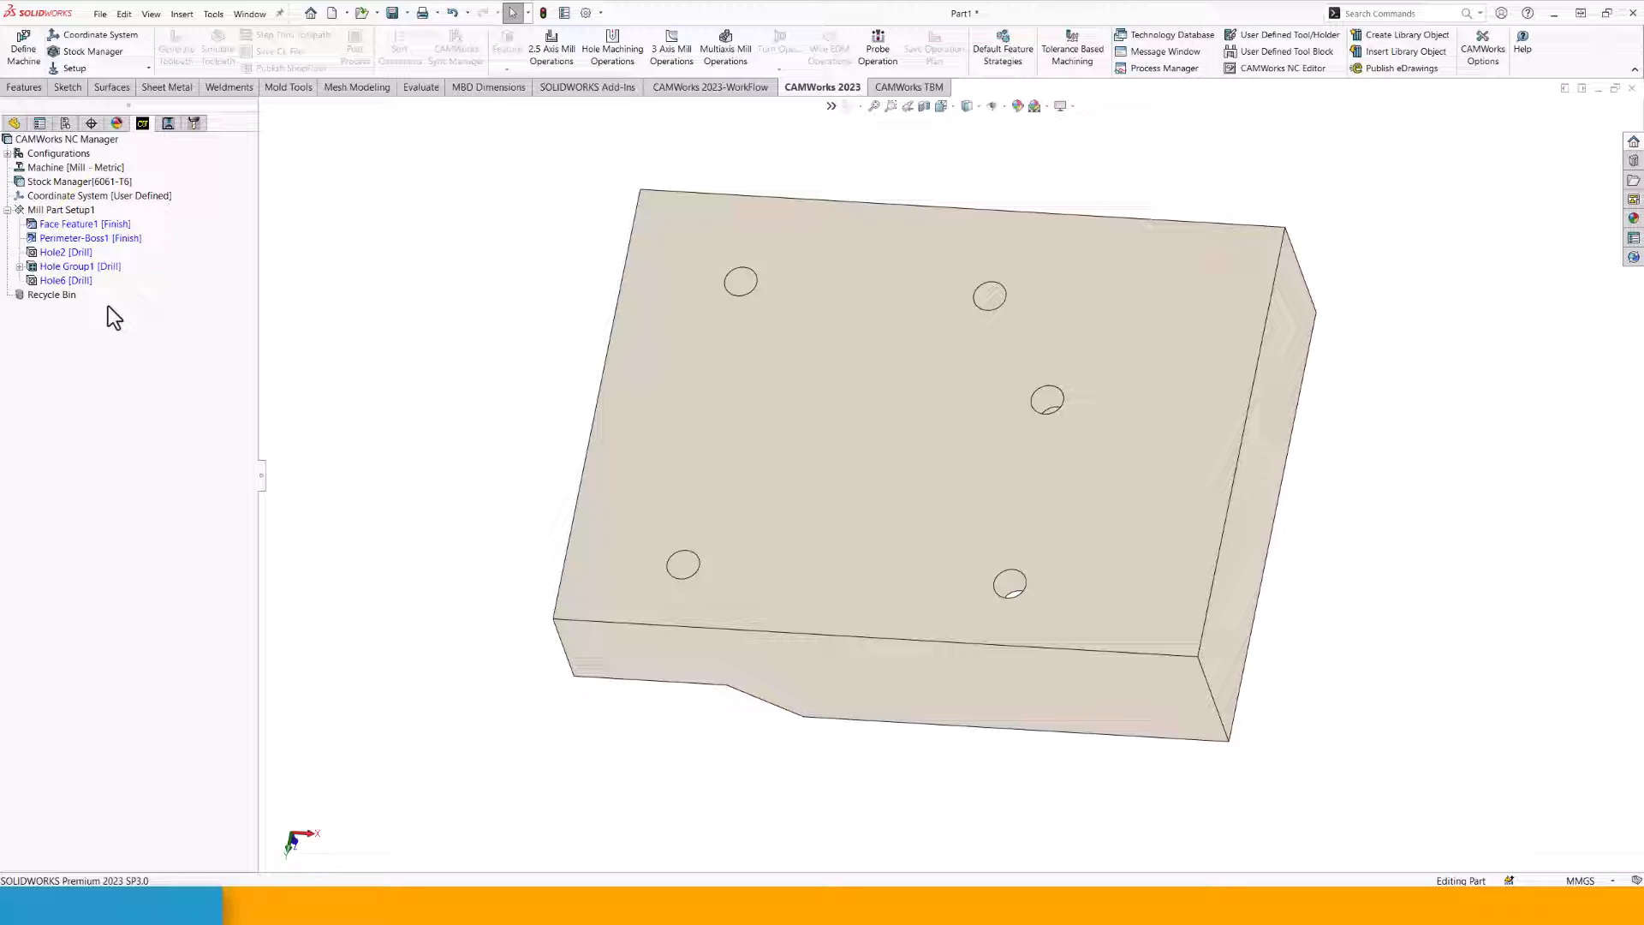
# Set the machining strategy of Hole2 to Thread in its hole parameters.
pyautogui.click(84, 211)
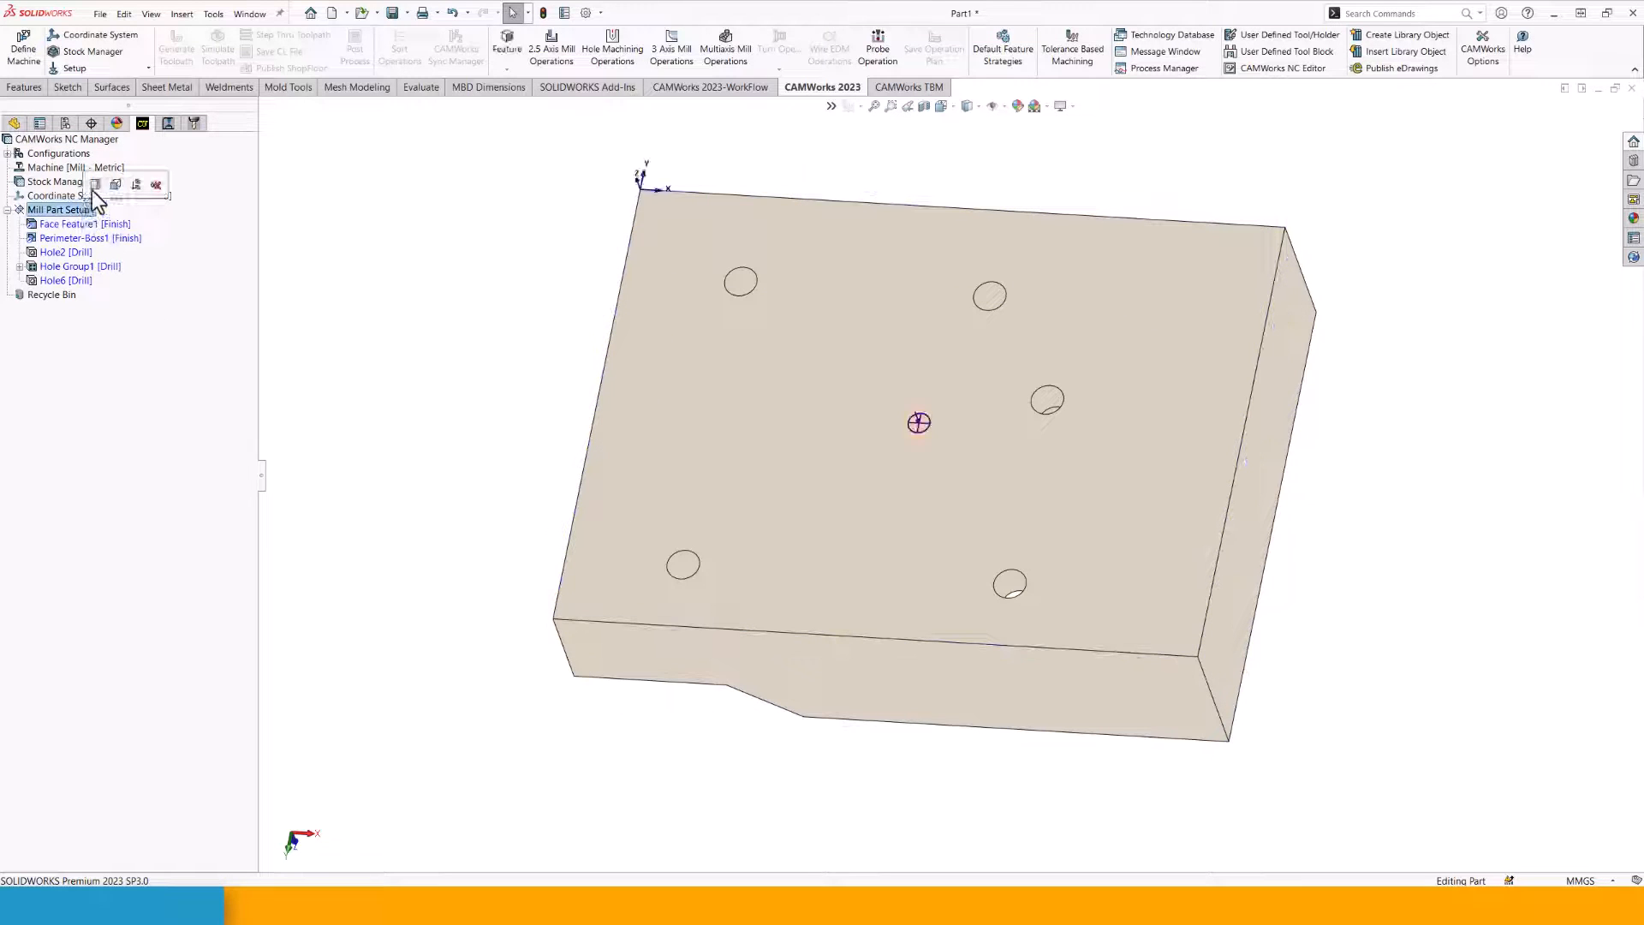
pyautogui.click(43, 251)
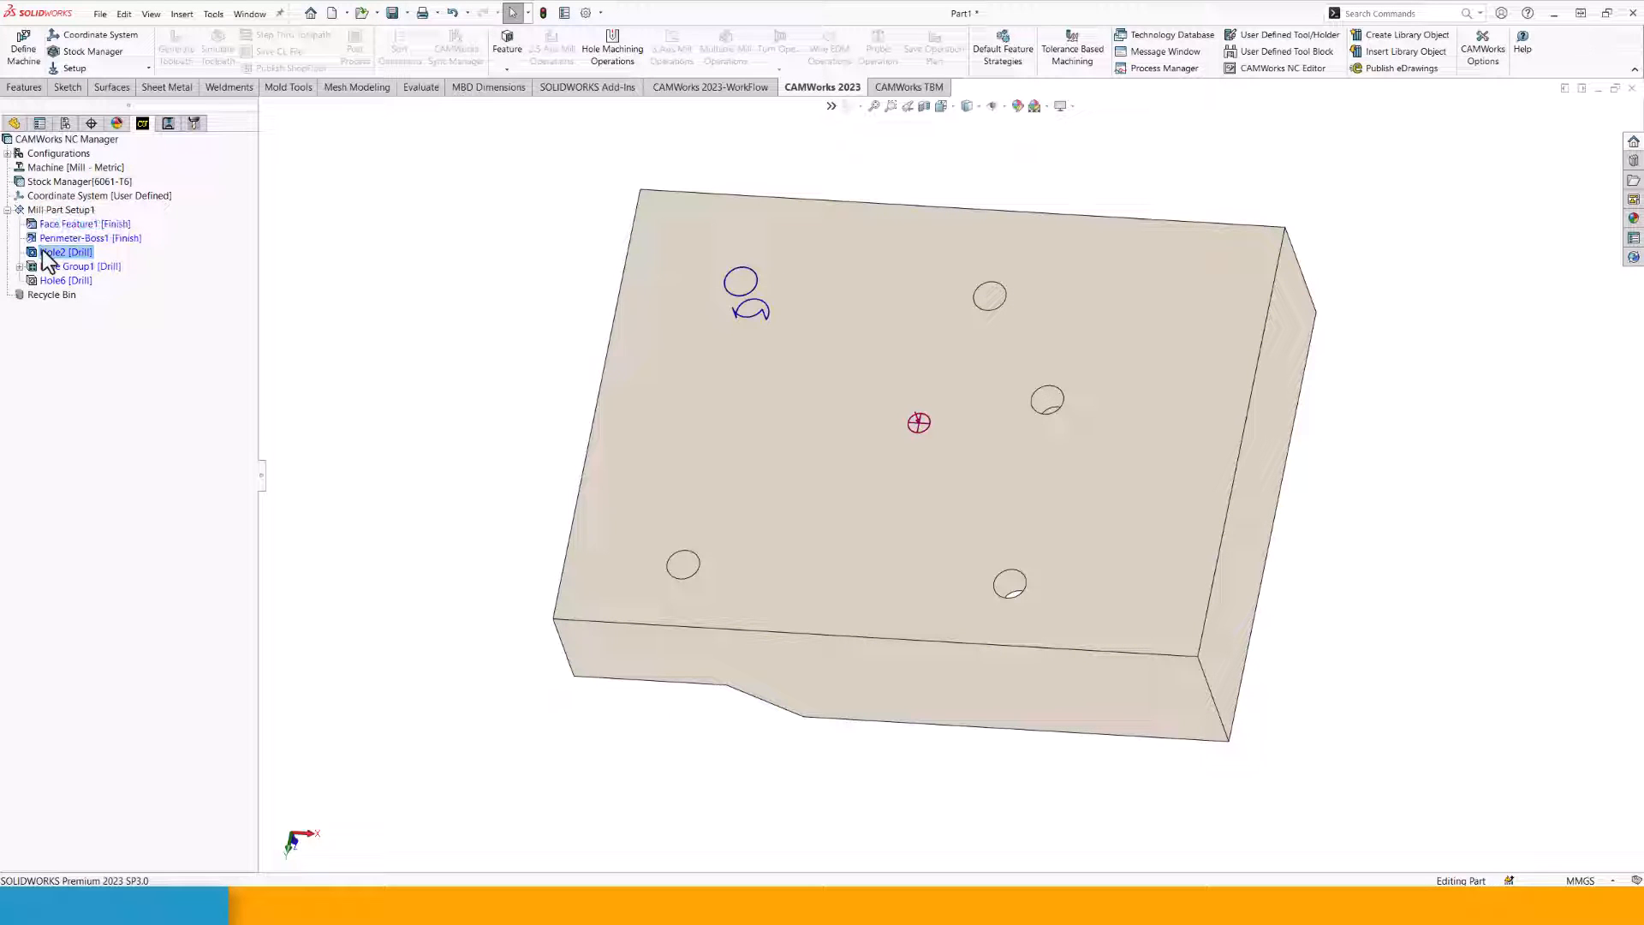
pyautogui.rightClick(44, 252)
pyautogui.click(360, 340)
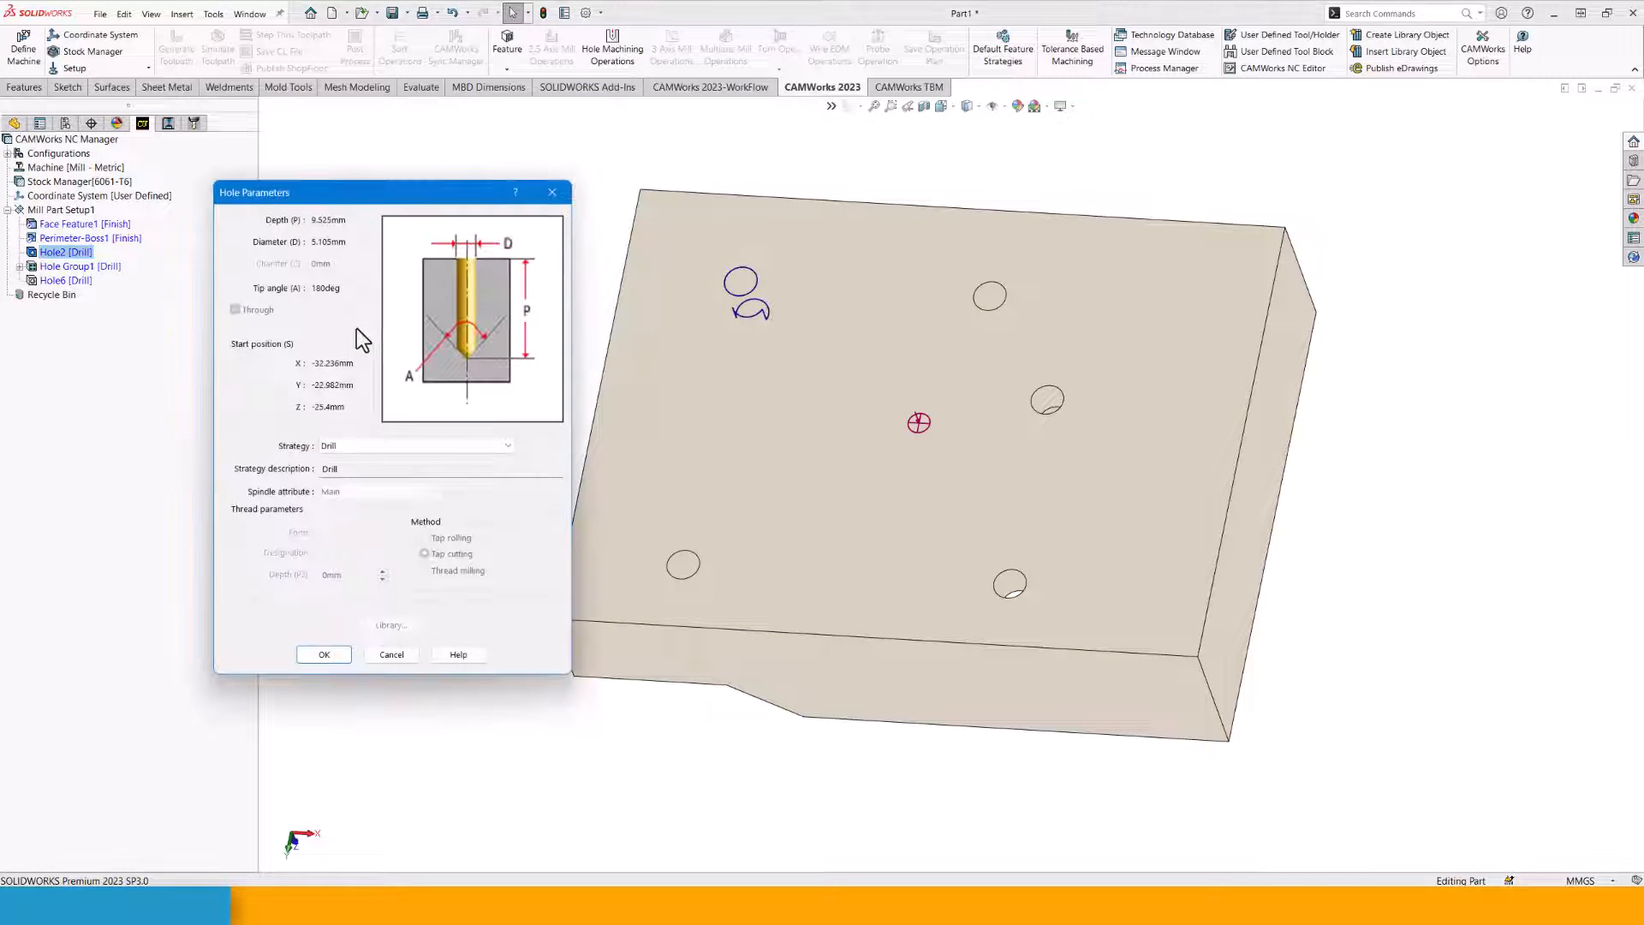
pyautogui.click(384, 444)
pyautogui.click(377, 512)
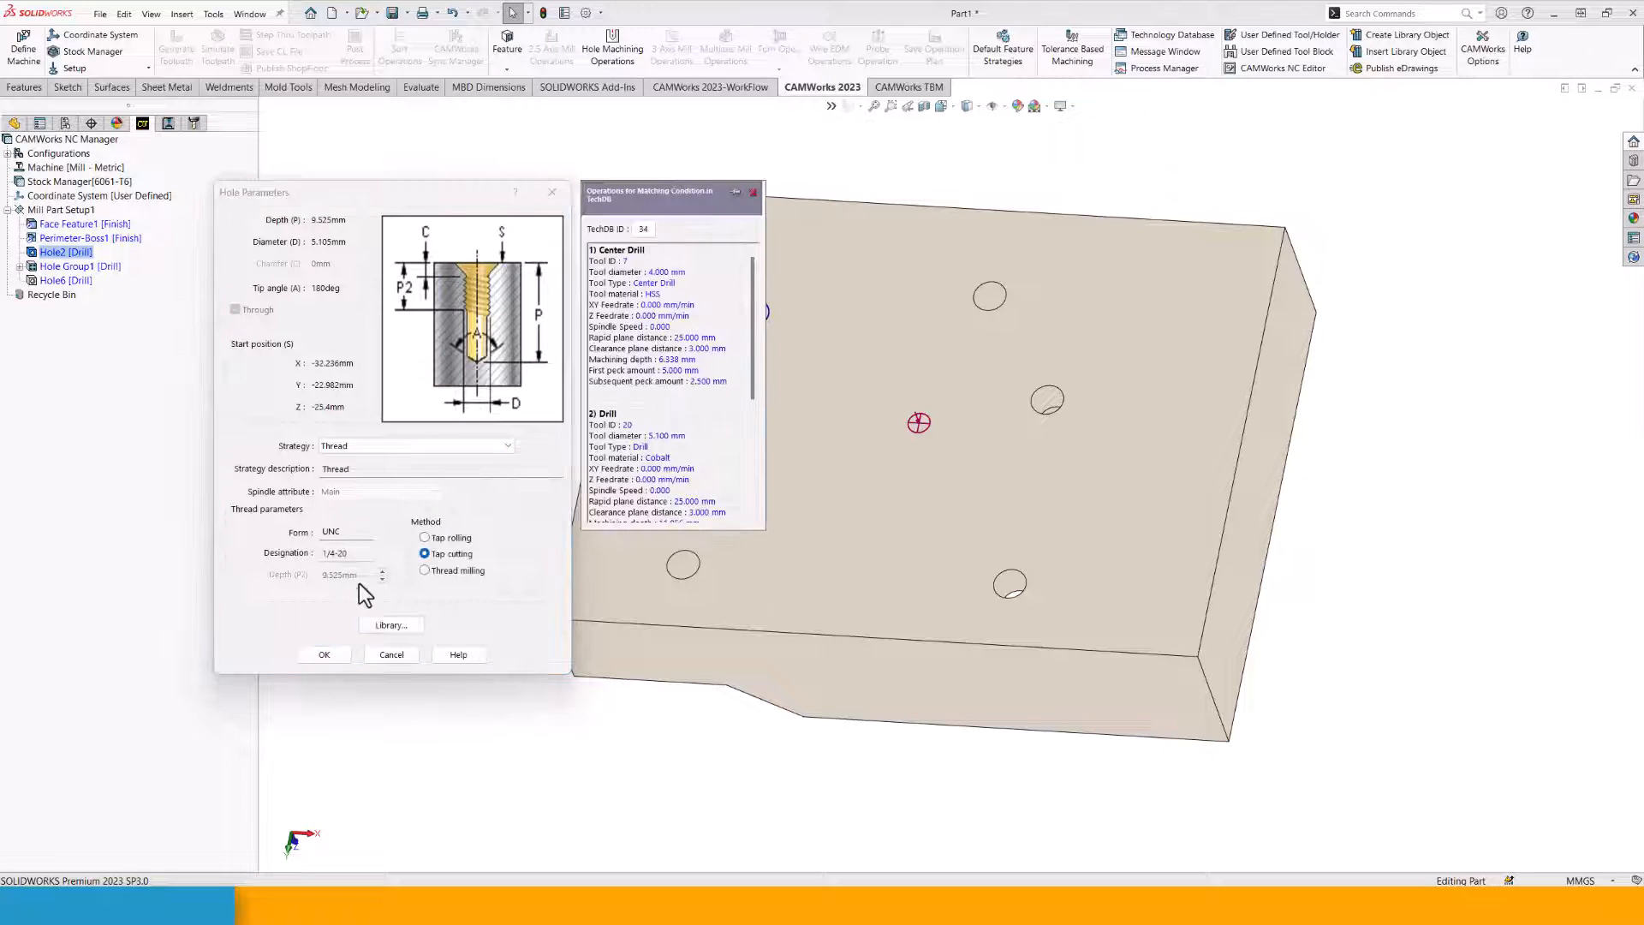
# Assign the 6.0x1.0 MC thread from the metric tap library to Hole2, keeping the tap cutting method.
pyautogui.click(390, 625)
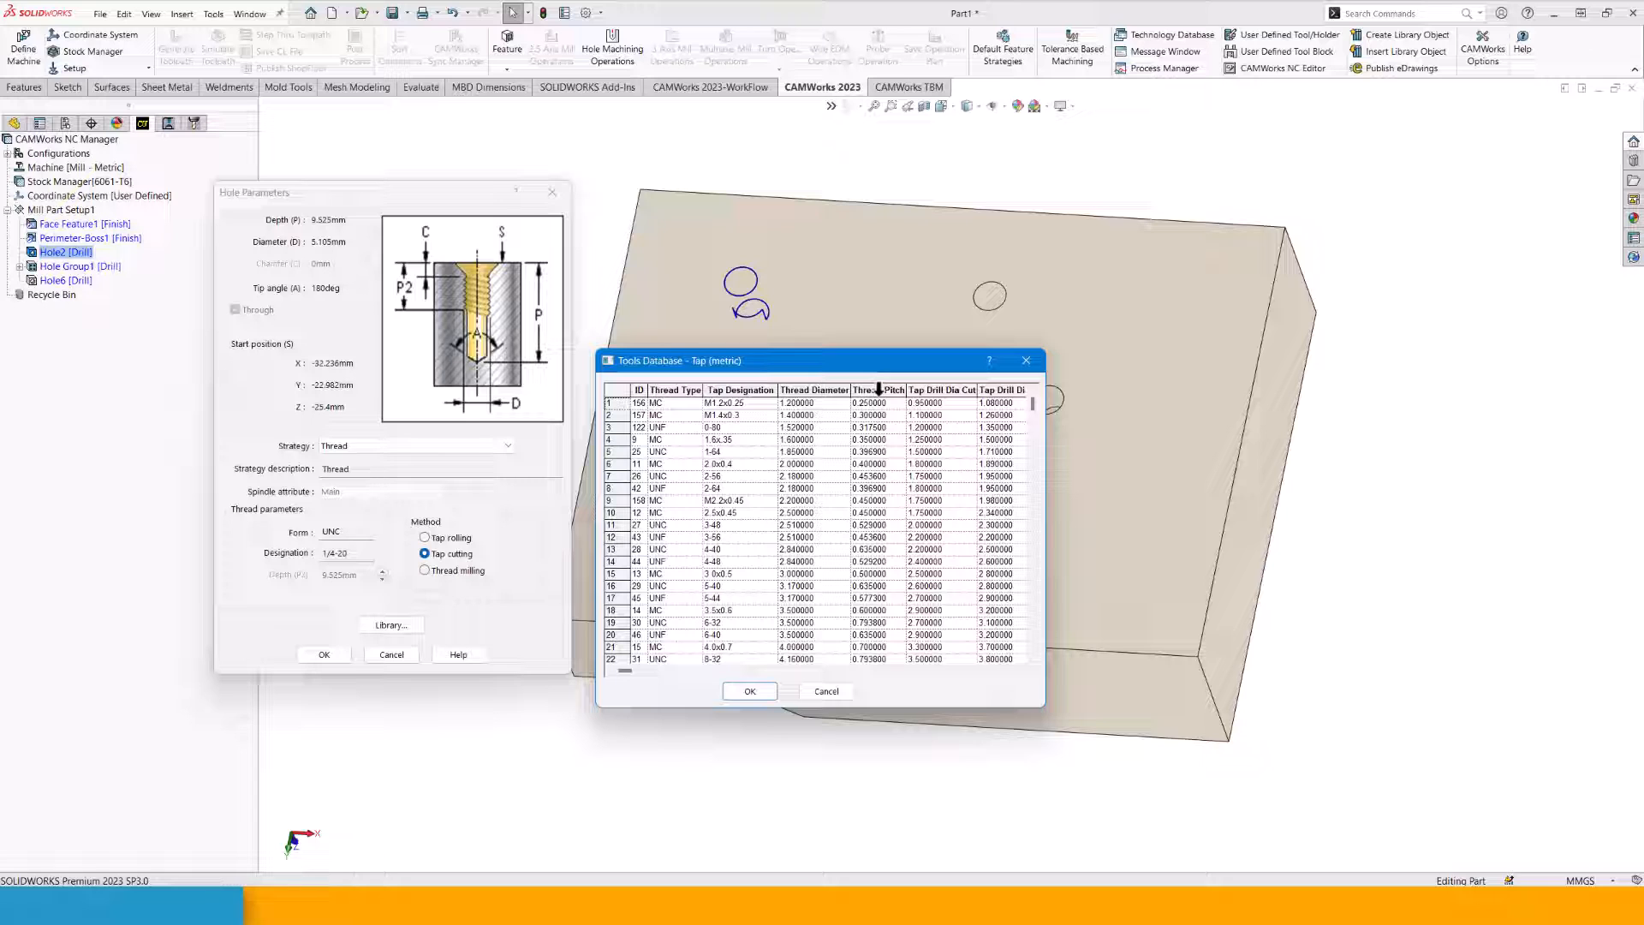
pyautogui.click(826, 390)
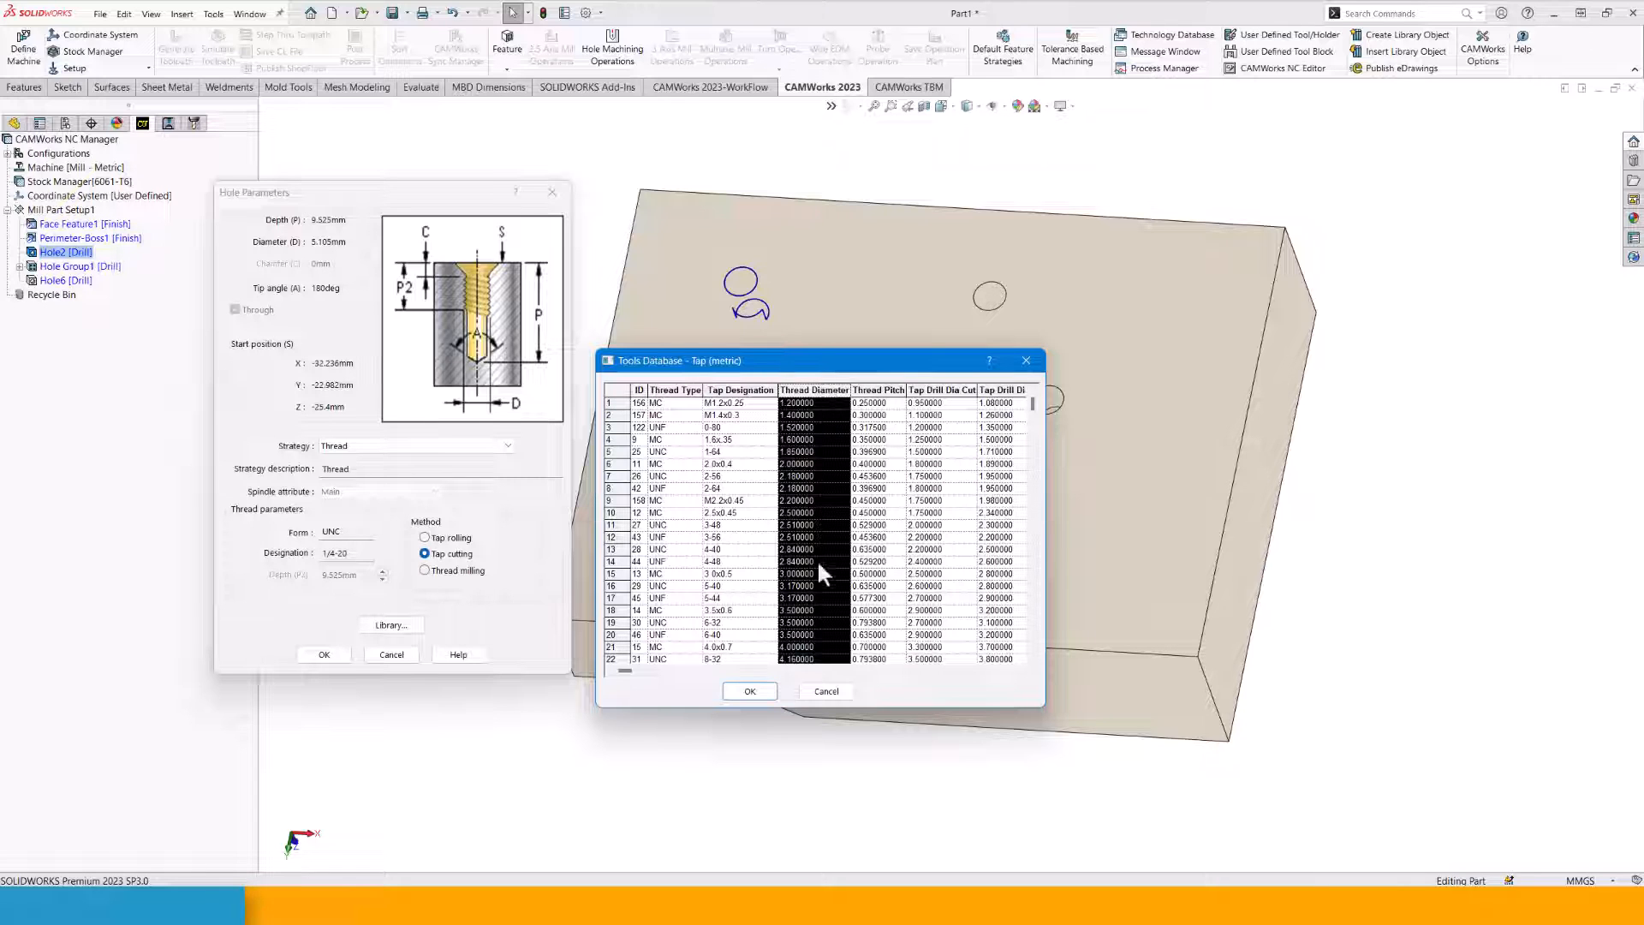
pyautogui.scroll(-3, 813, 565)
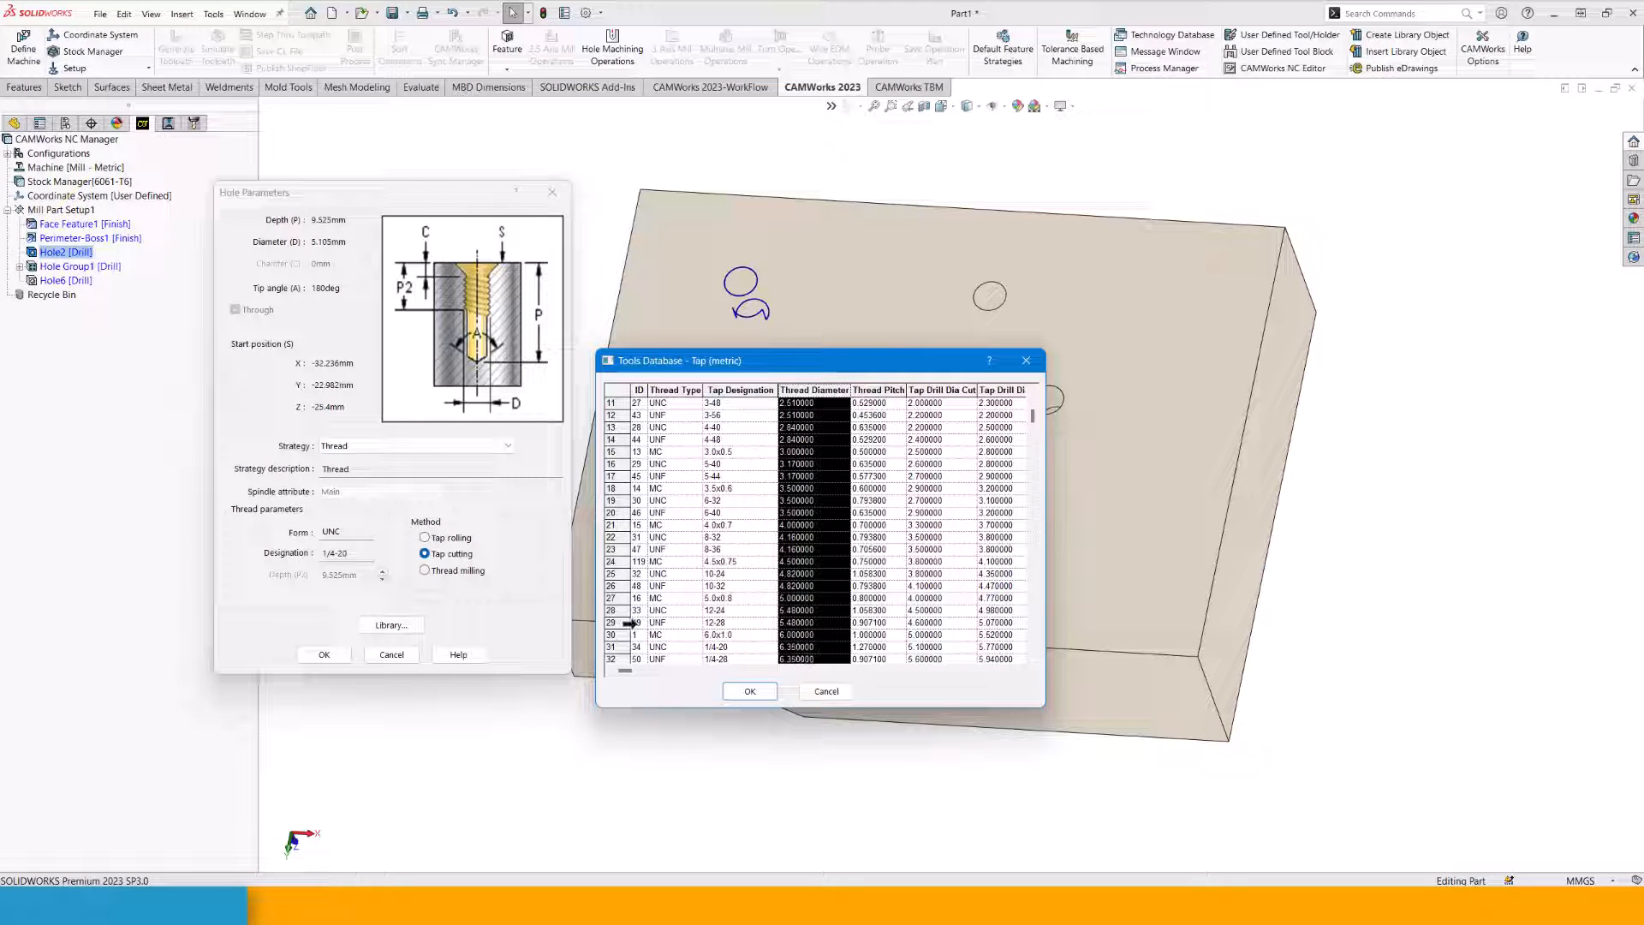
pyautogui.click(612, 634)
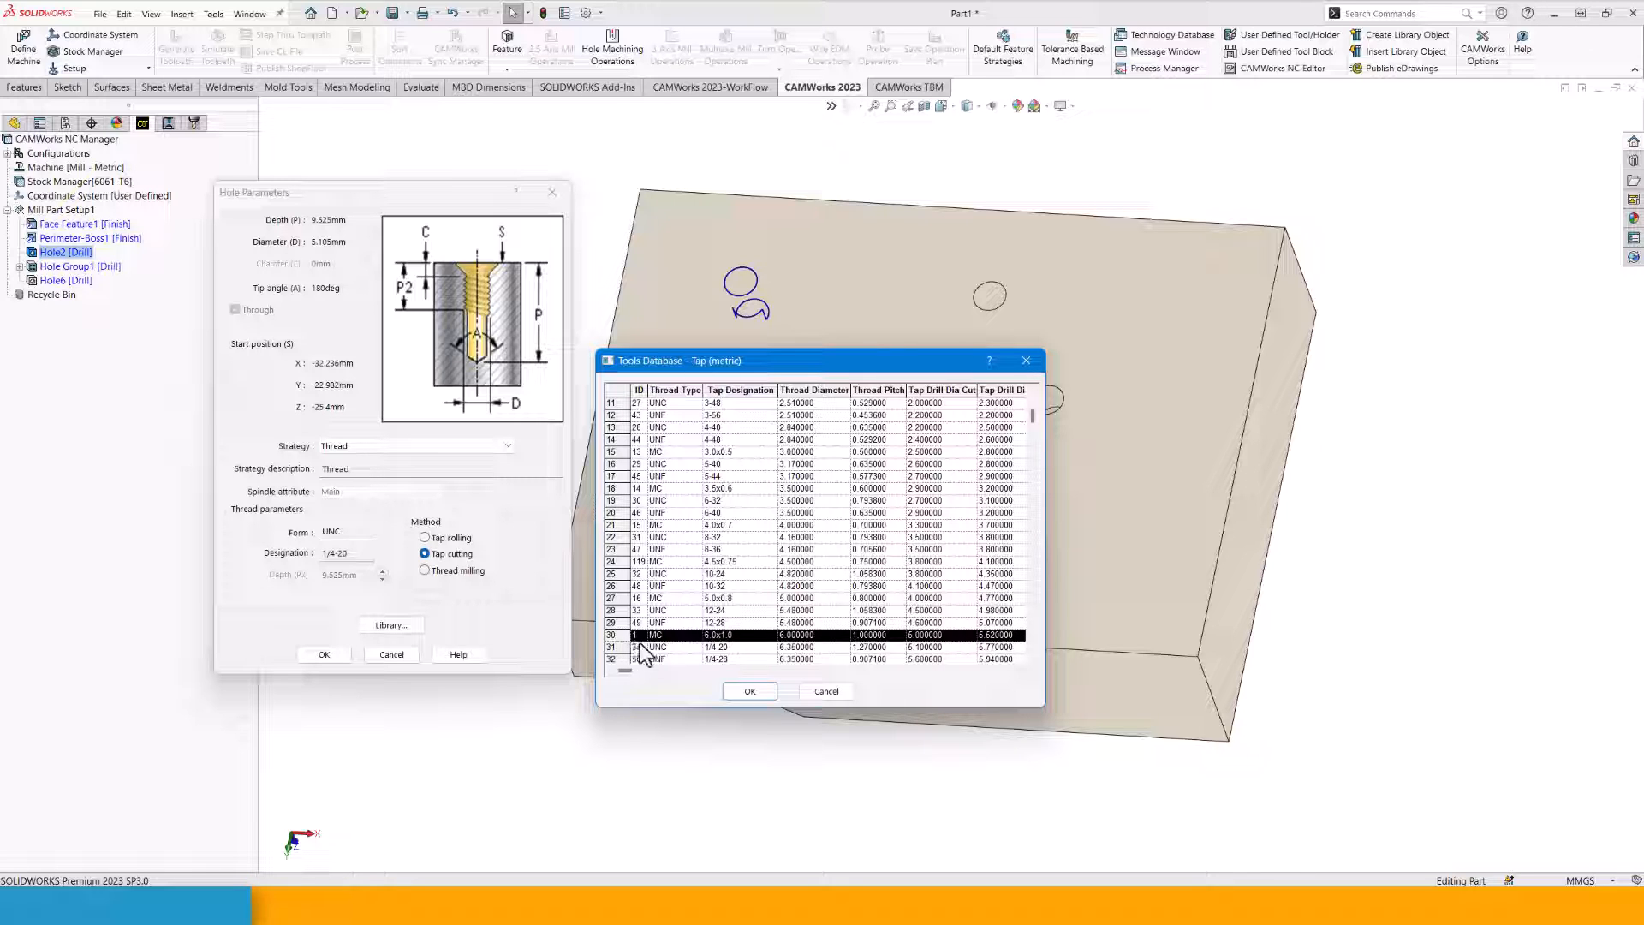
pyautogui.click(750, 692)
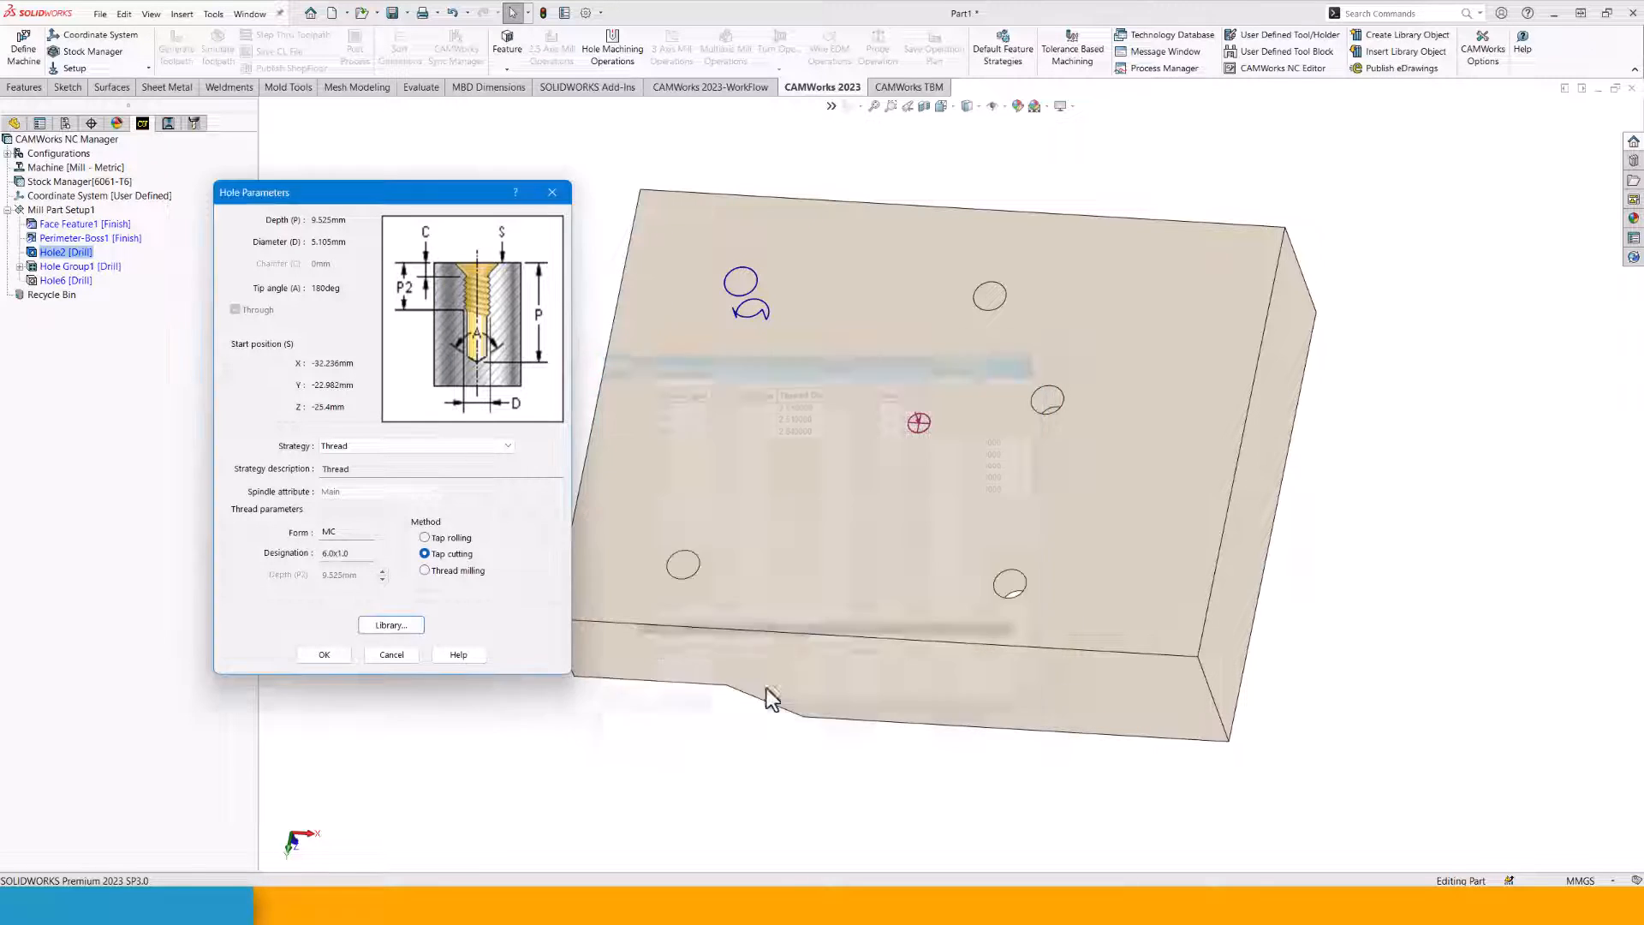
pyautogui.click(326, 650)
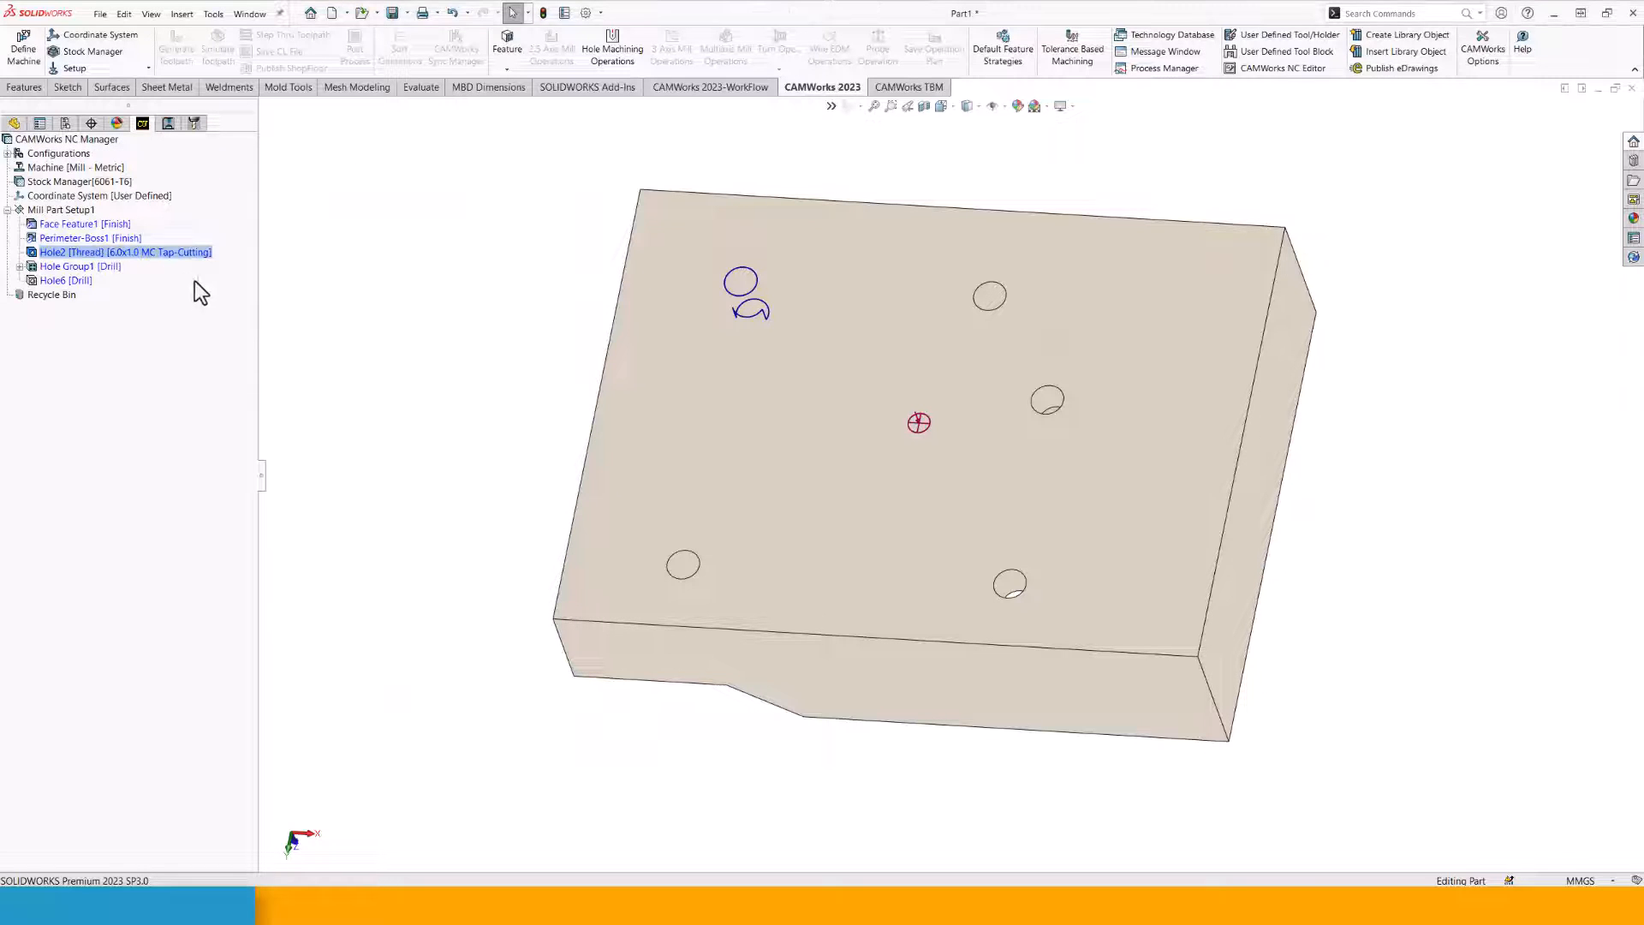
# Set Hole Group1's strategy to Thread and assign the 6.0x1.0 MC thread from the metric tap library.
pyautogui.click(79, 264)
pyautogui.rightClick(78, 263)
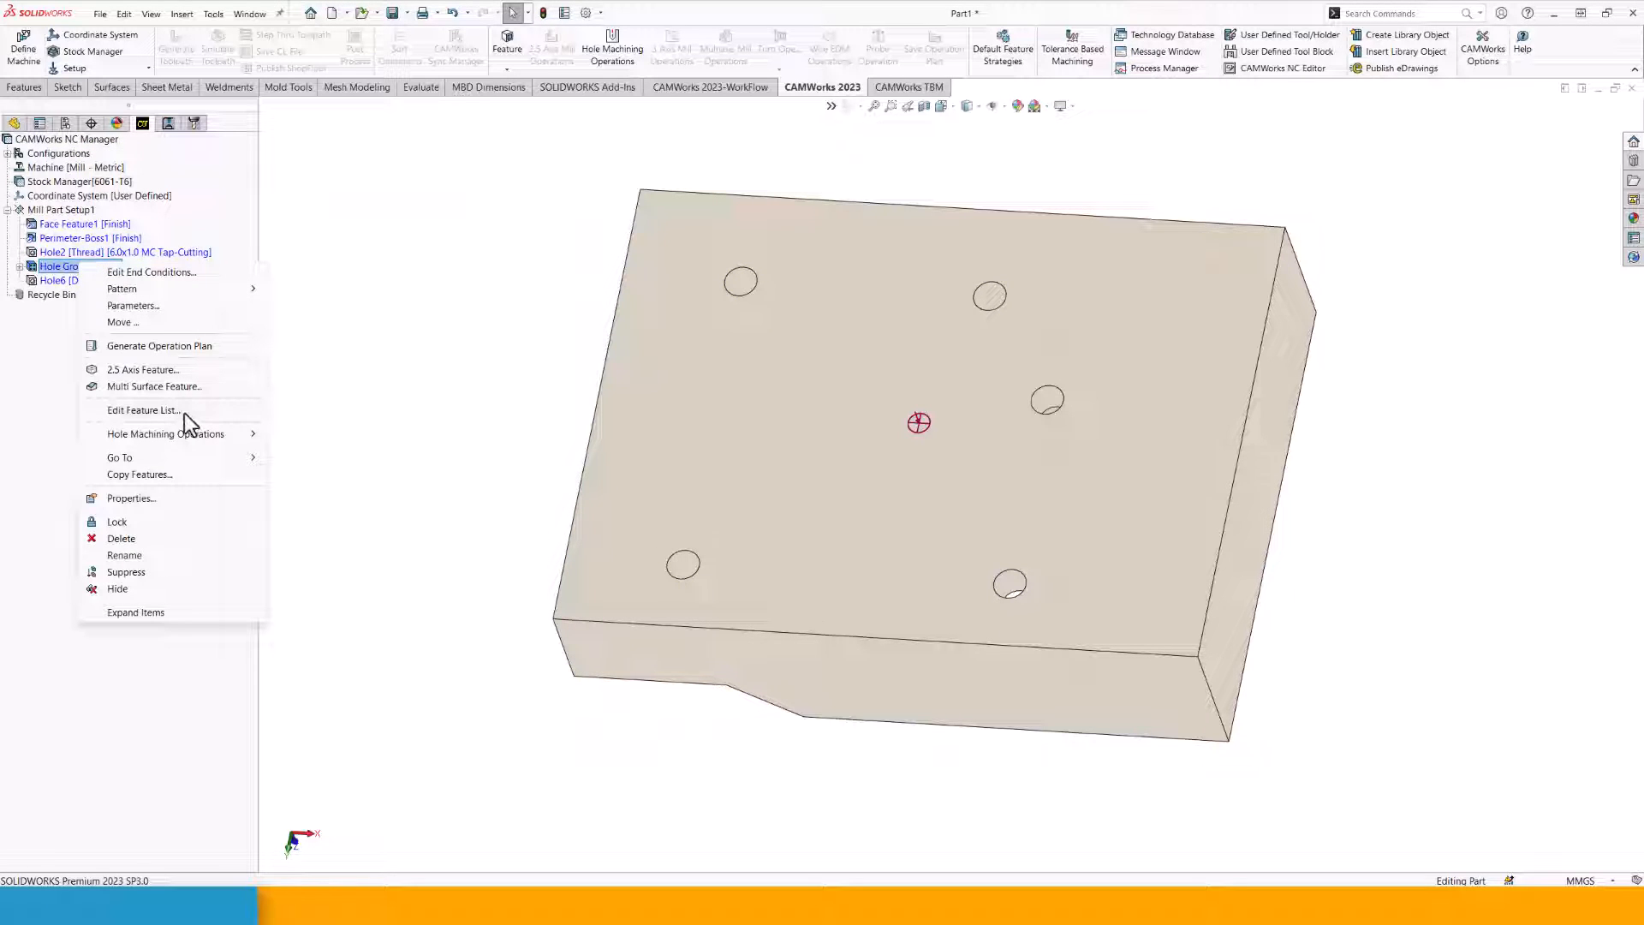
pyautogui.click(158, 307)
pyautogui.click(375, 445)
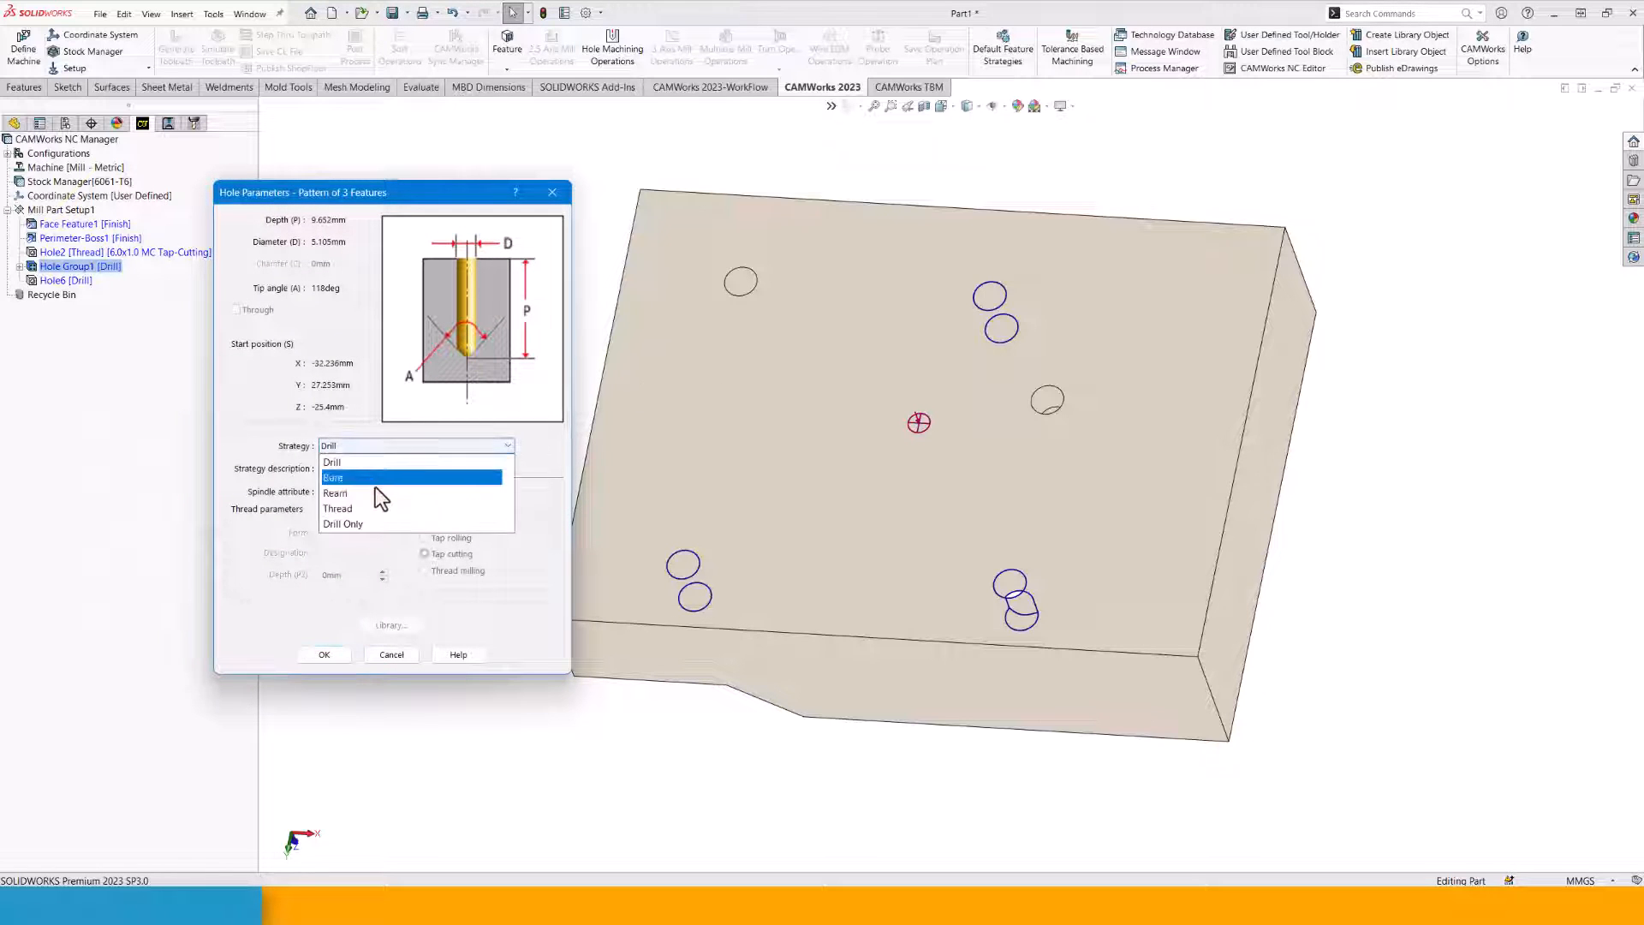
pyautogui.click(377, 508)
pyautogui.click(393, 624)
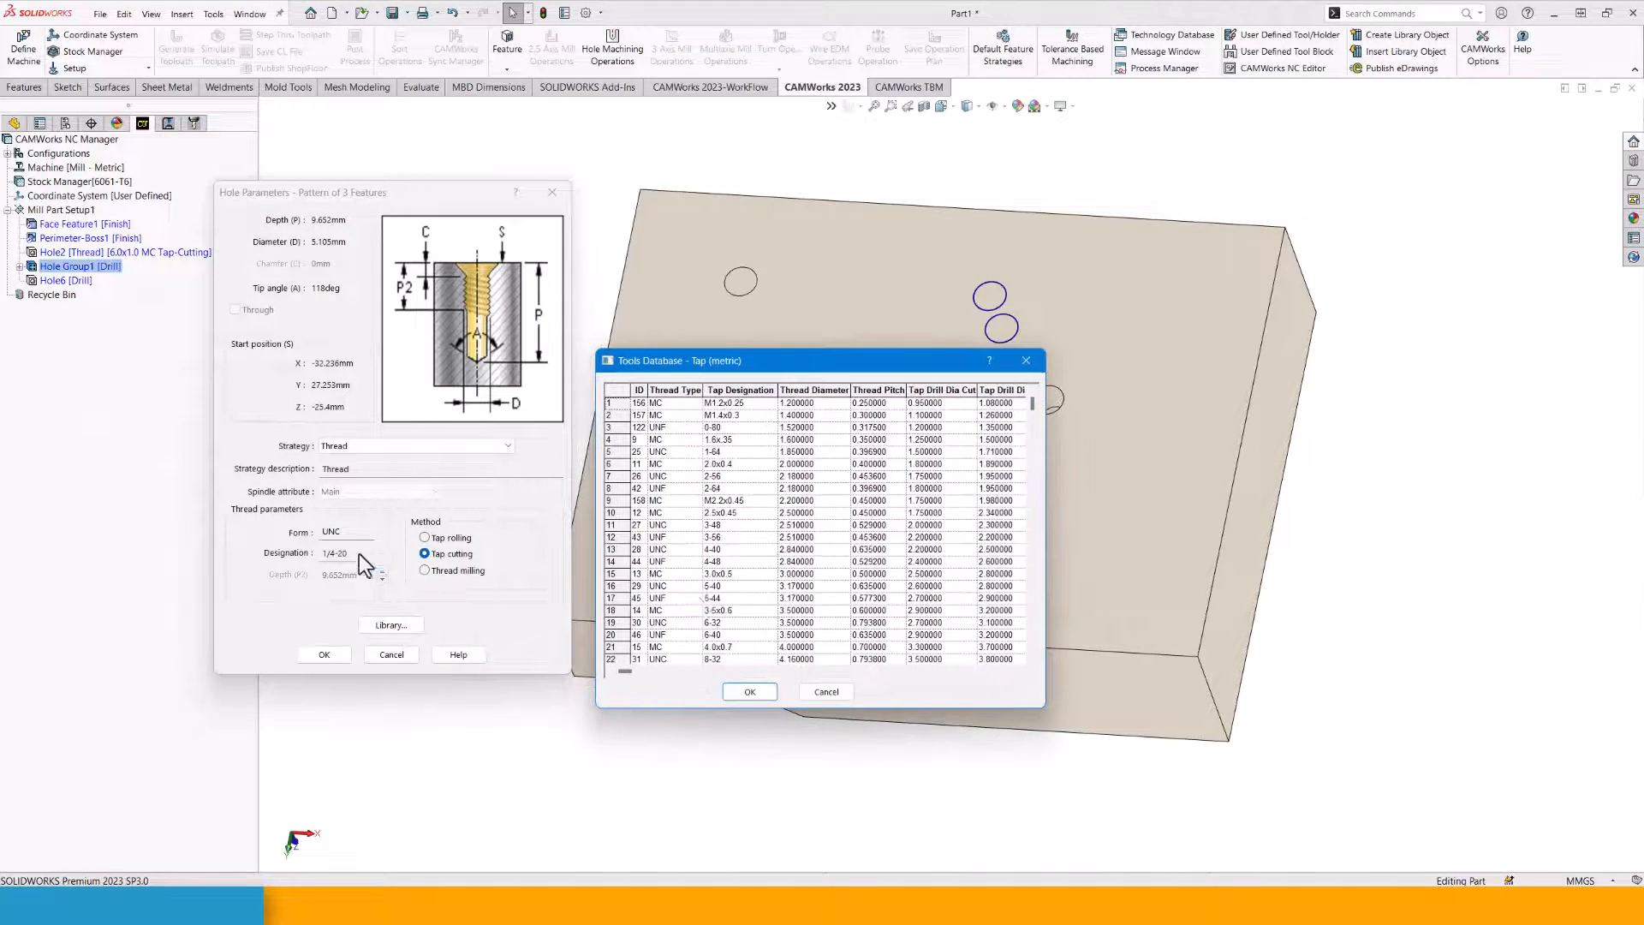
pyautogui.scroll(-3, 655, 644)
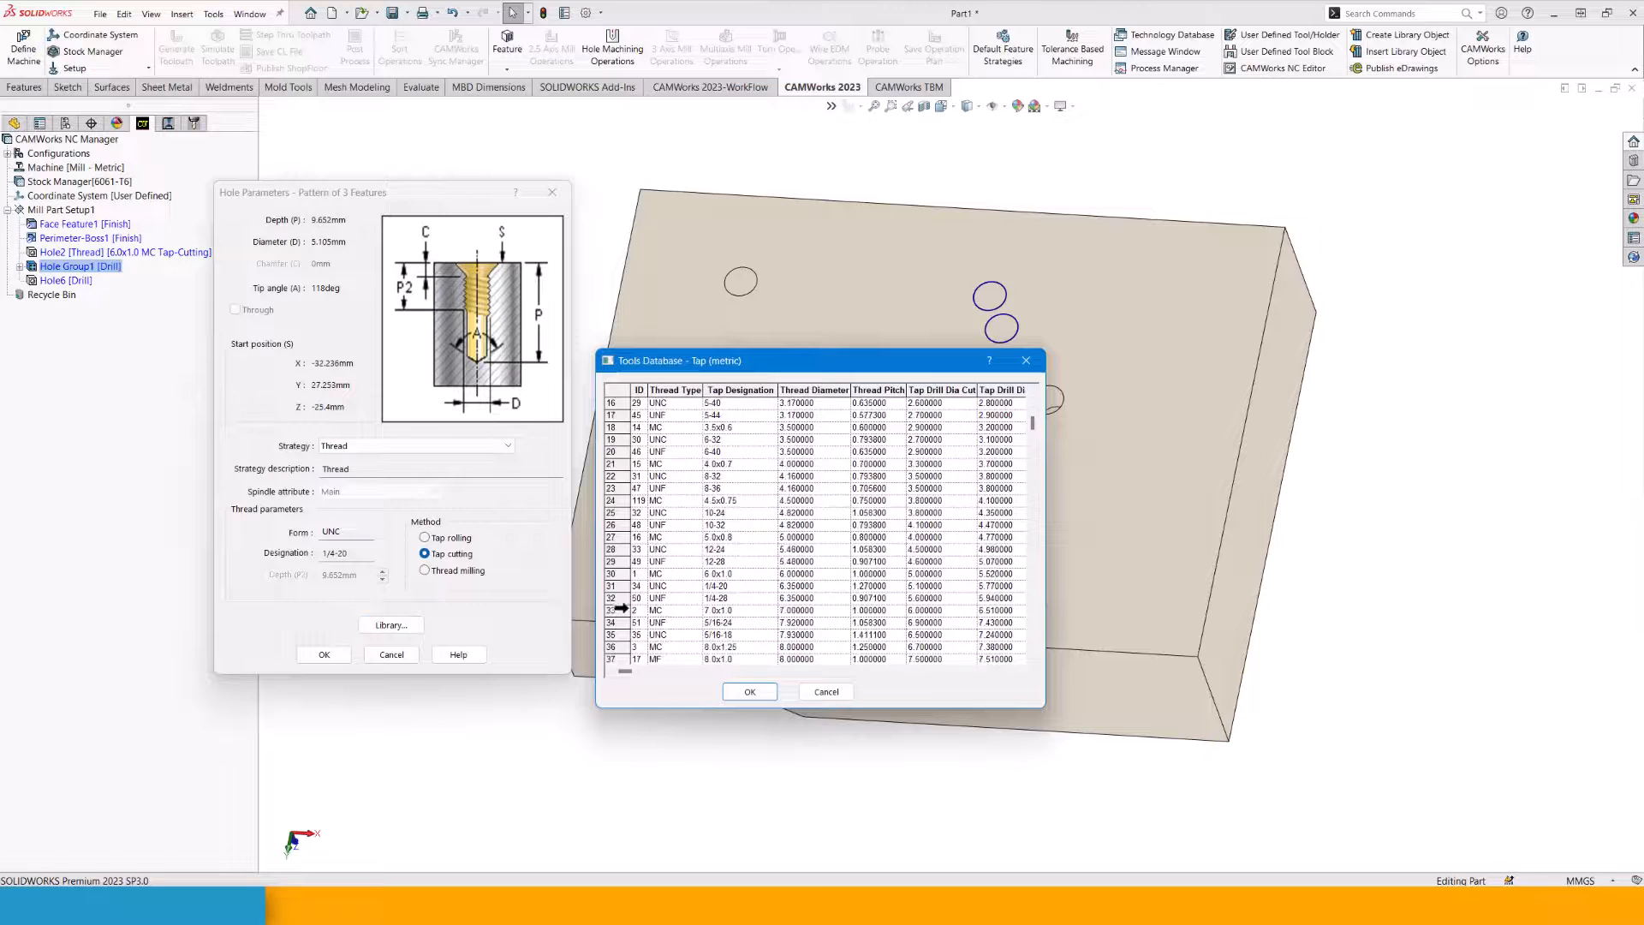
pyautogui.click(613, 573)
pyautogui.click(748, 691)
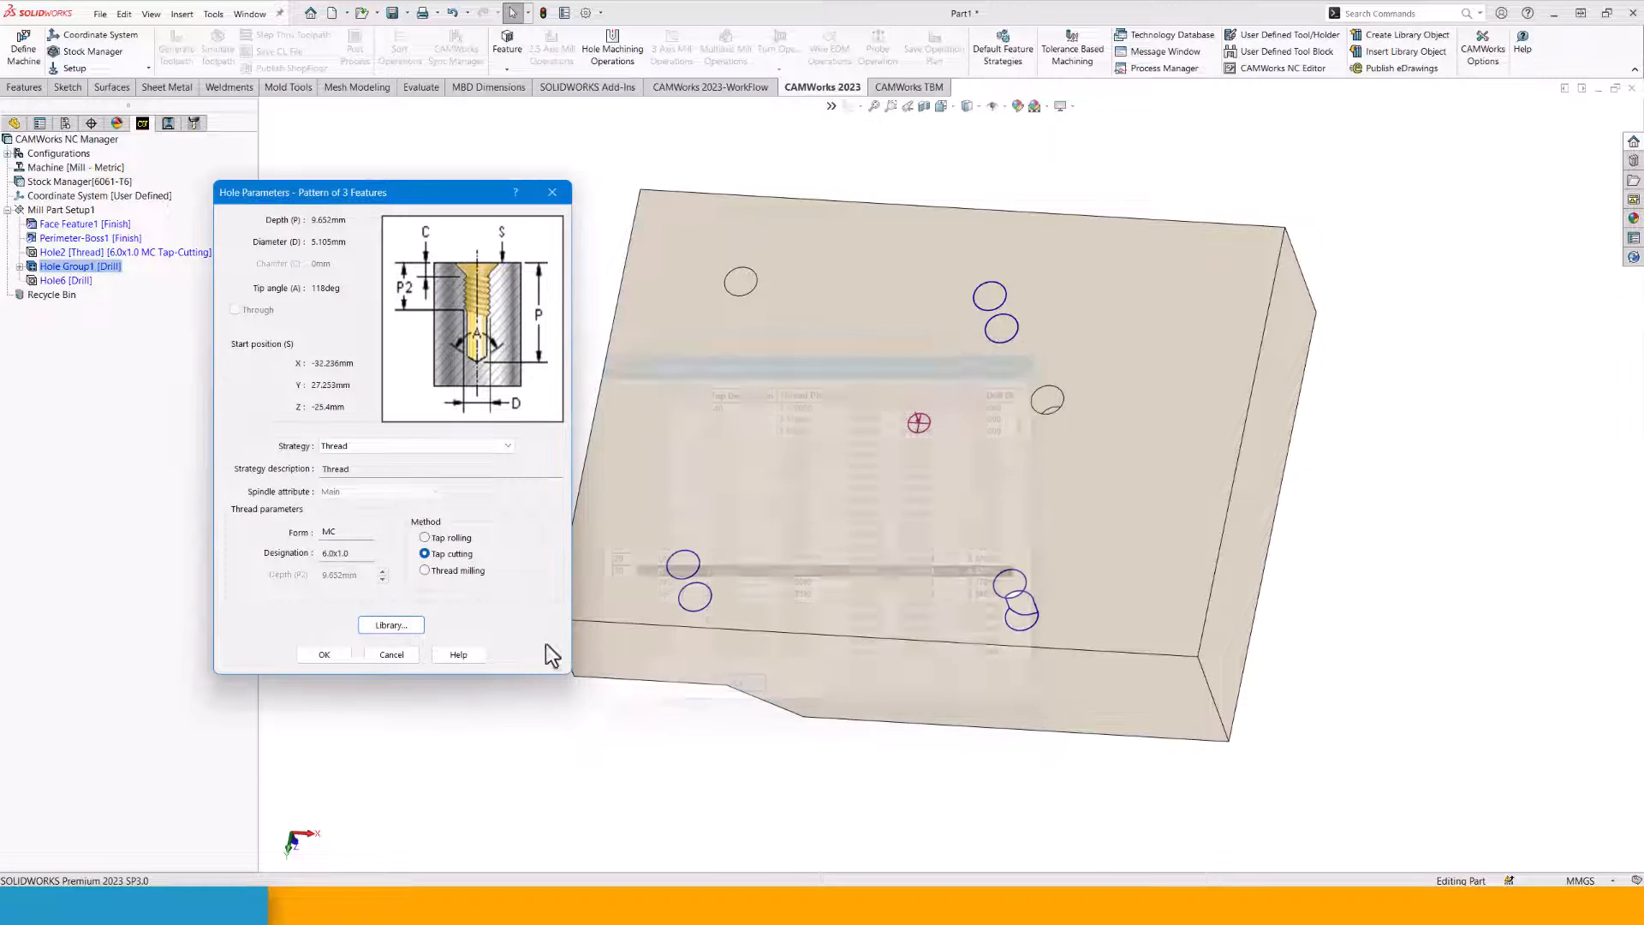
pyautogui.click(326, 654)
# Change Hole6's strategy to Thread with the 6.0x1.0 MC designation from the metric tap library.
pyautogui.rightClick(62, 284)
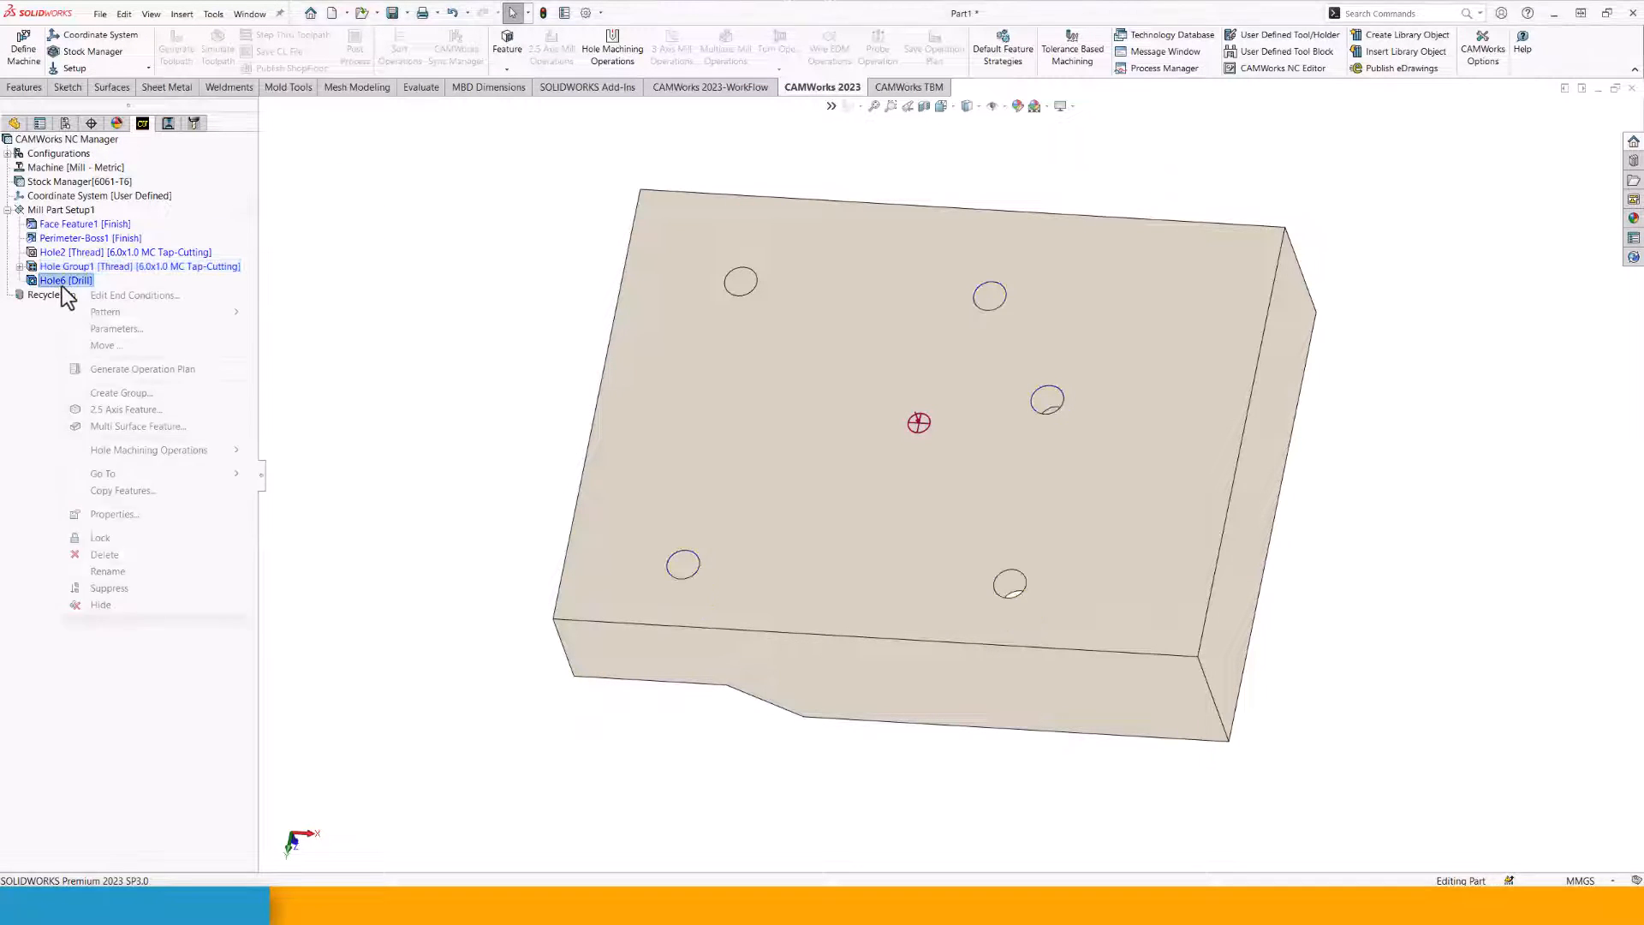
pyautogui.click(146, 330)
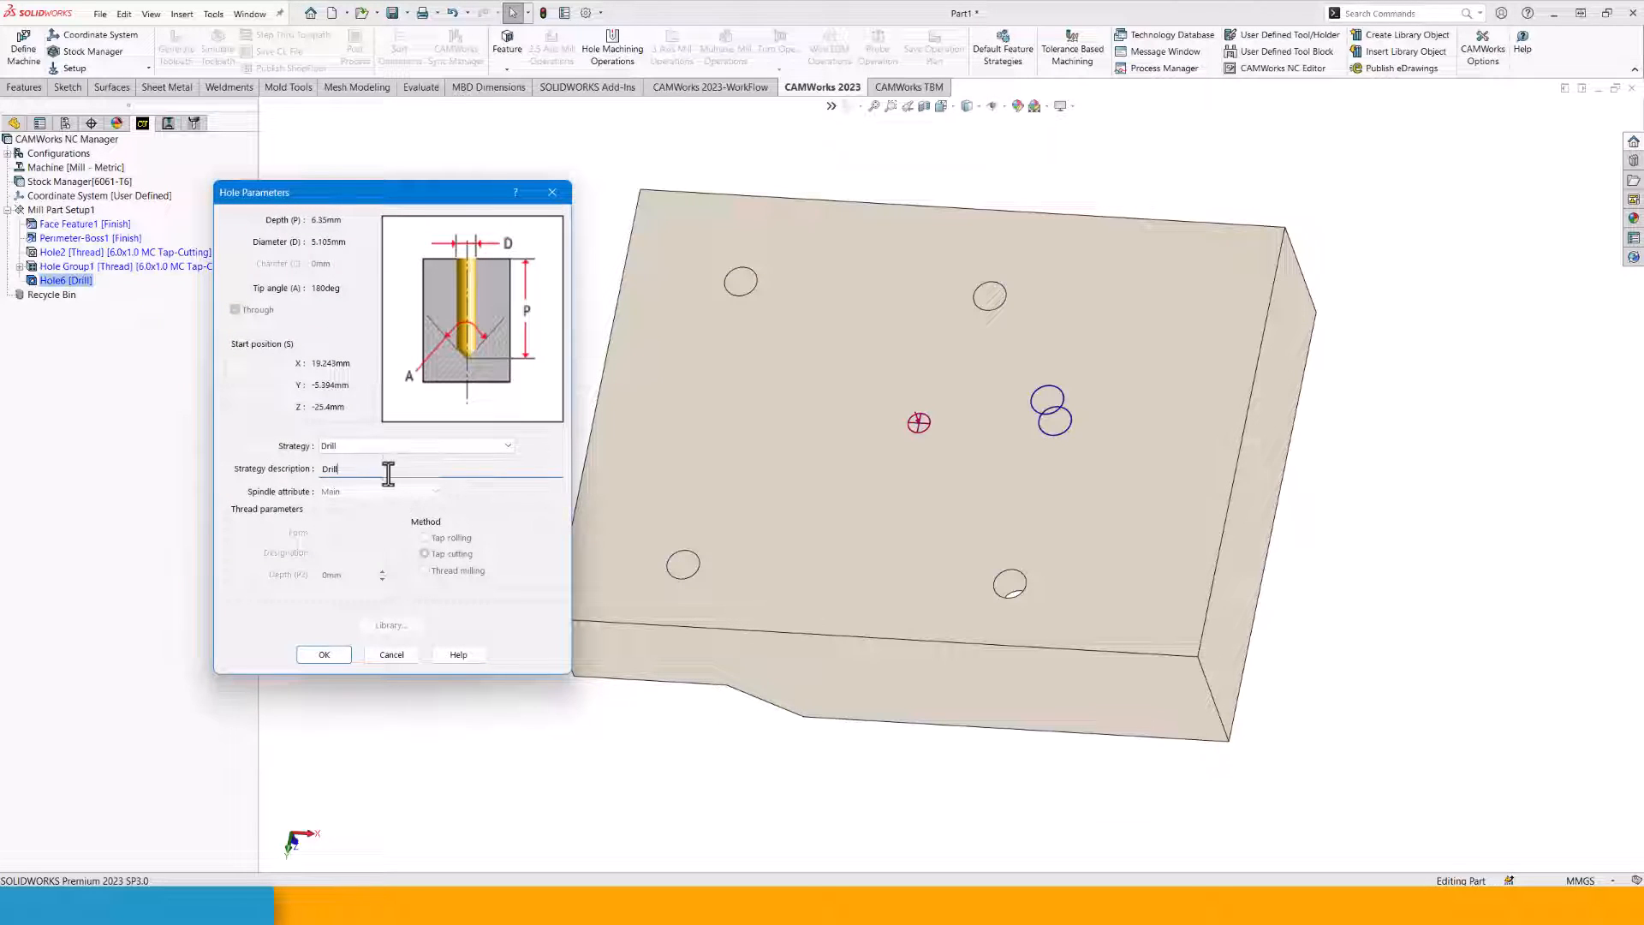
pyautogui.click(381, 445)
pyautogui.click(379, 510)
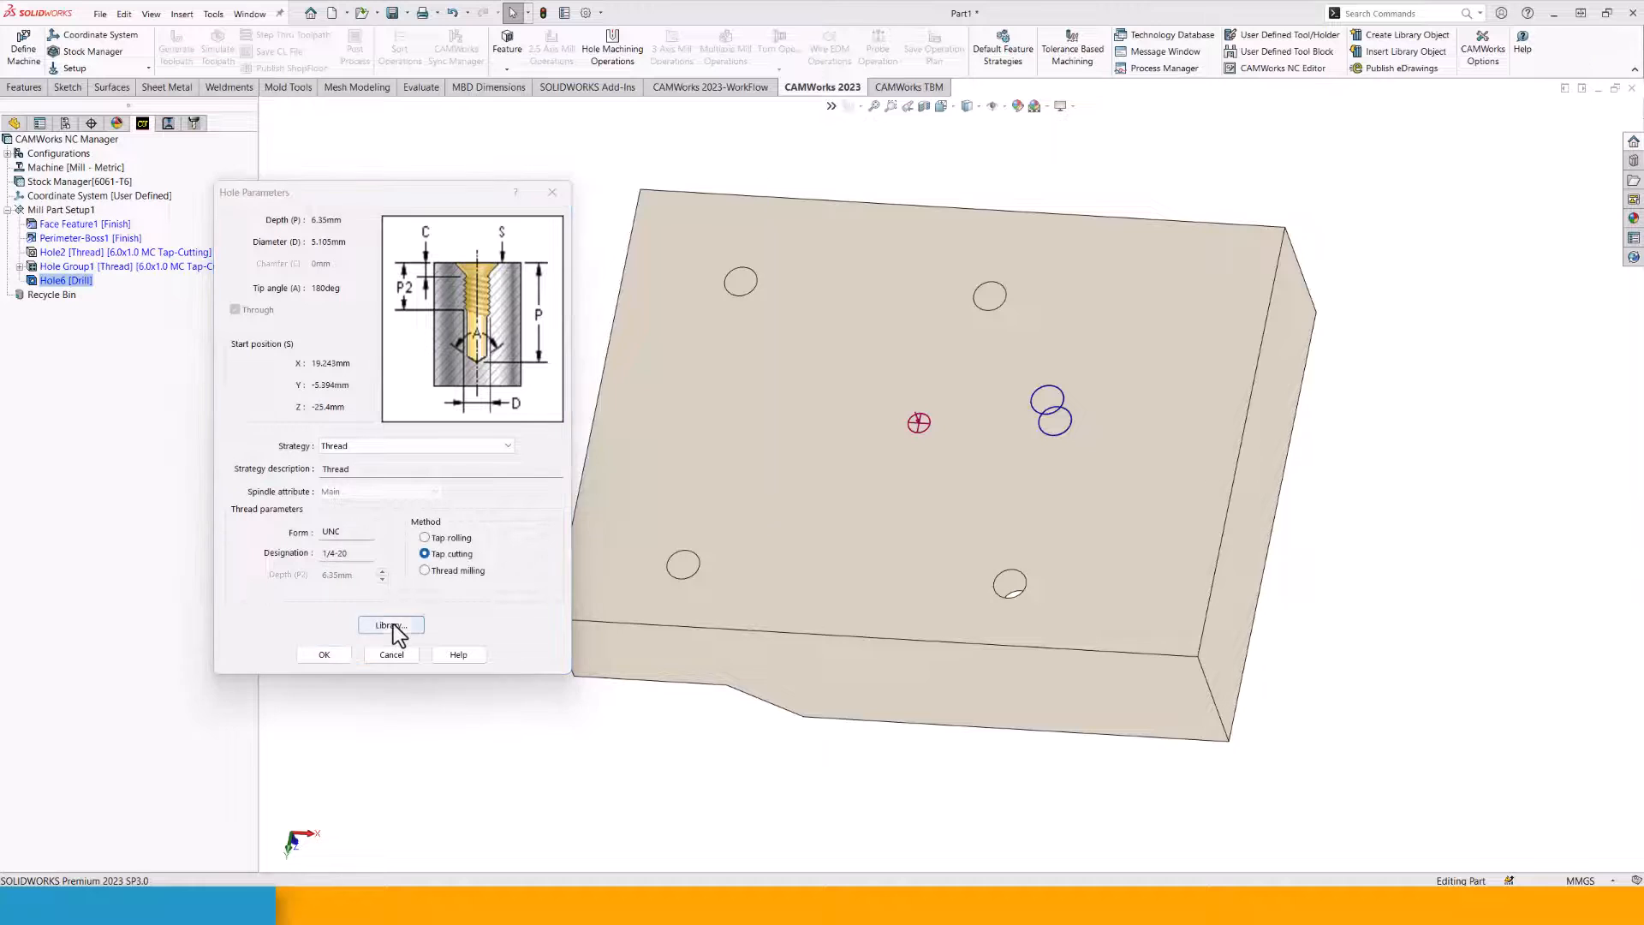
pyautogui.click(391, 625)
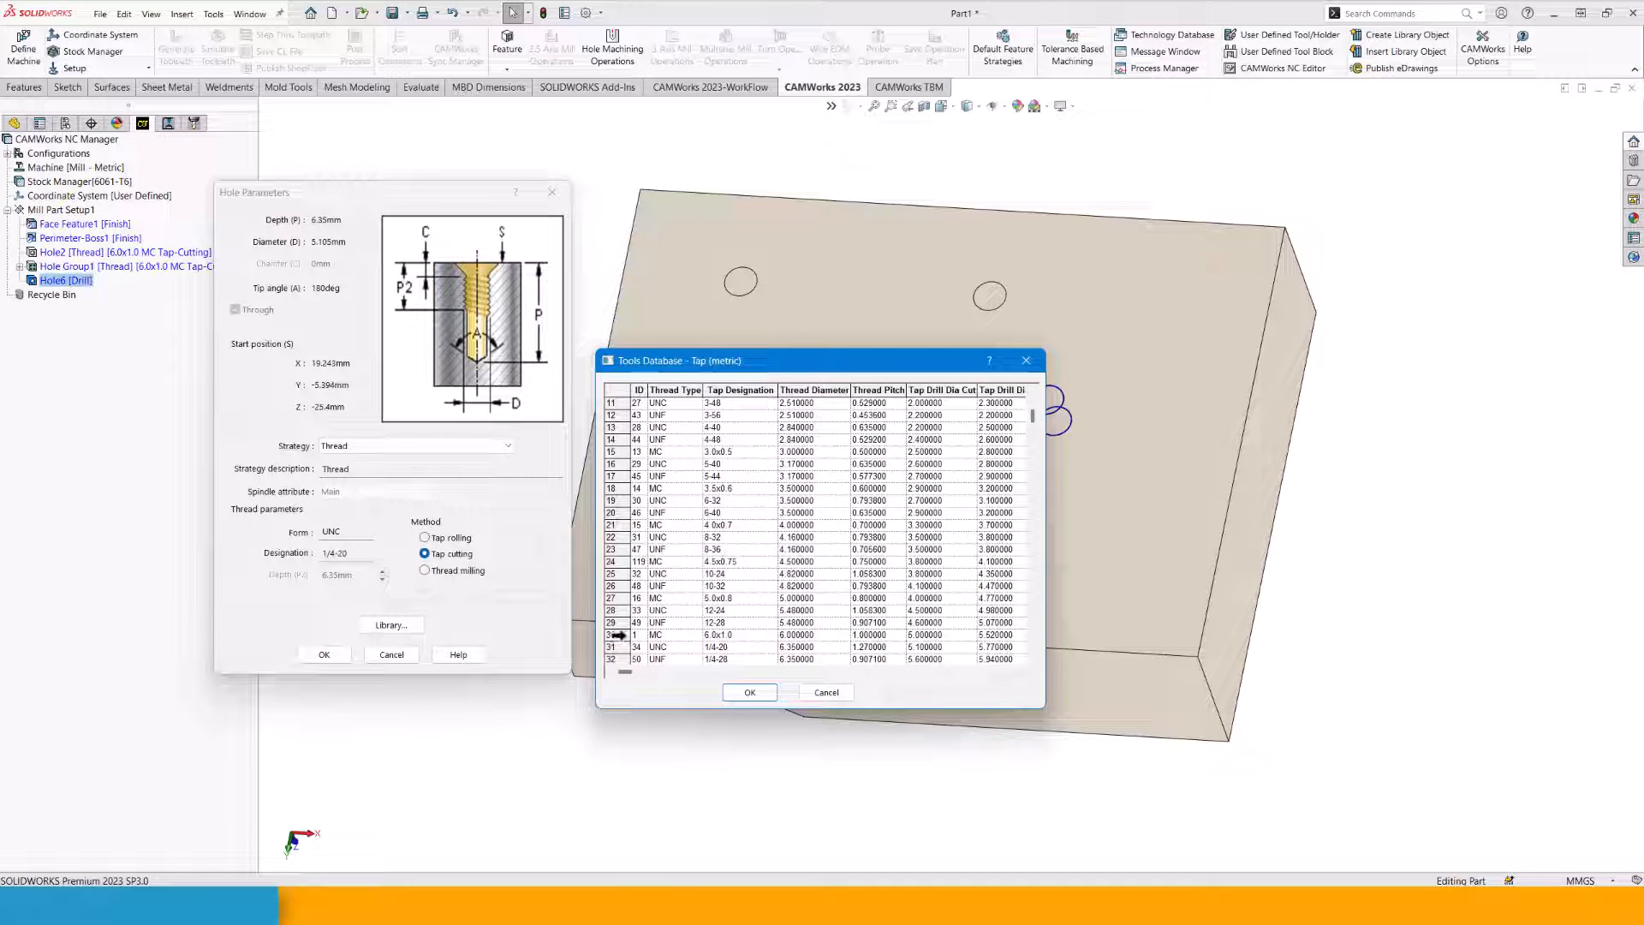
pyautogui.click(620, 634)
pyautogui.click(750, 691)
pyautogui.click(325, 655)
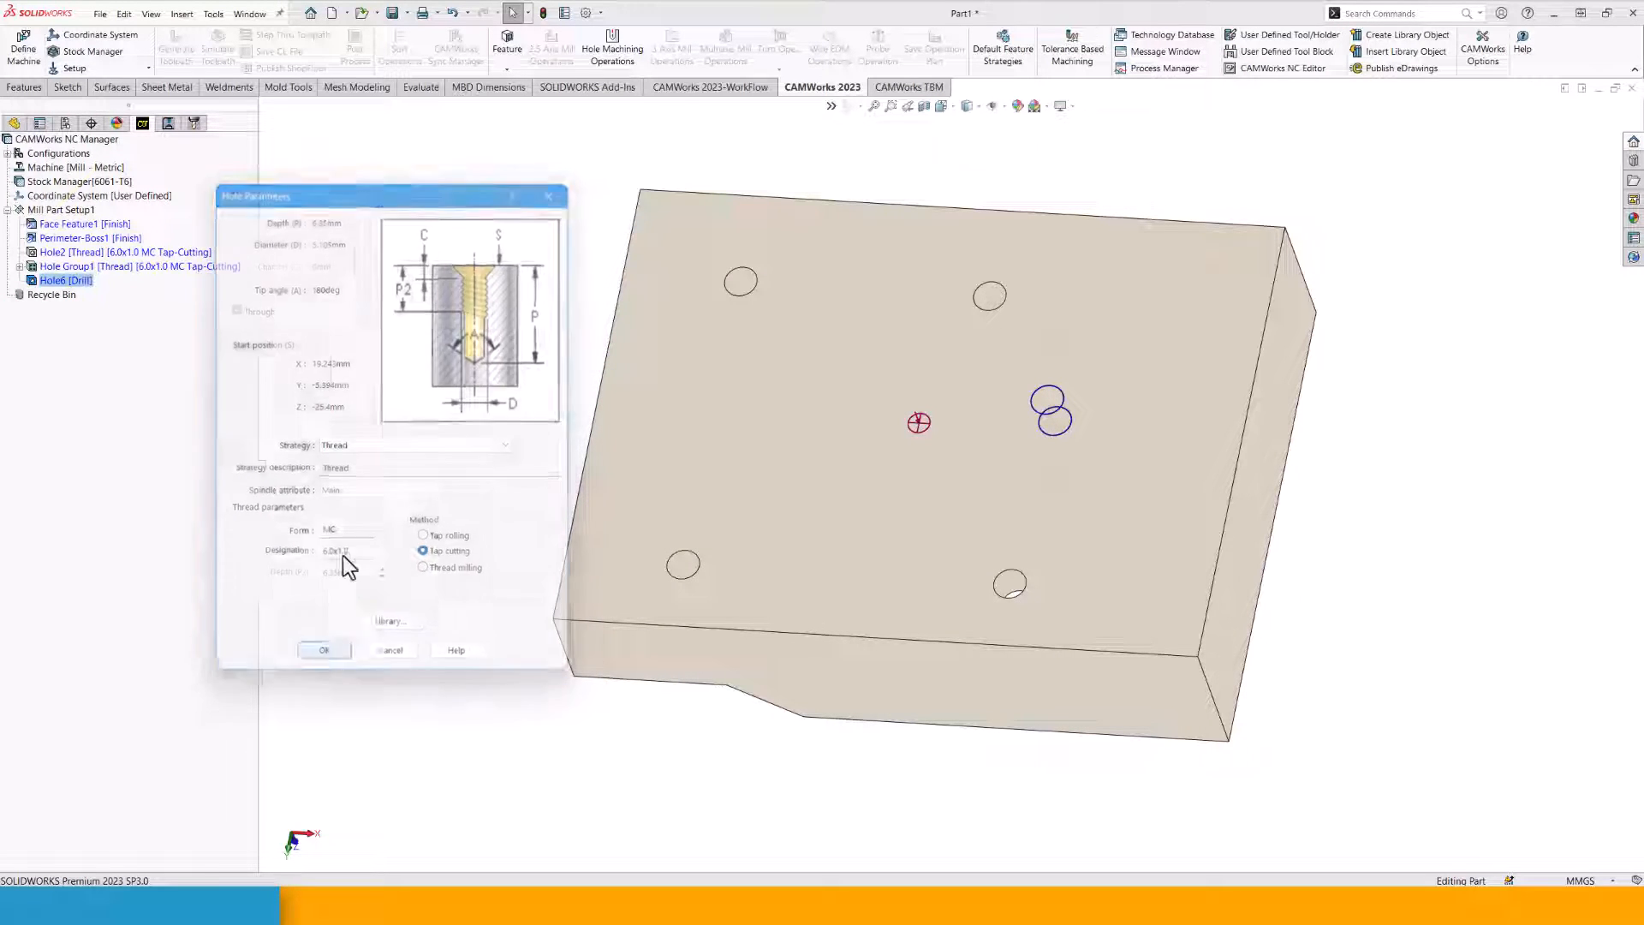
# Create a Face Mill operation for Face Feature1 using the T12 - 50 Face Mill tool, and review its facing parameters.
pyautogui.click(58, 210)
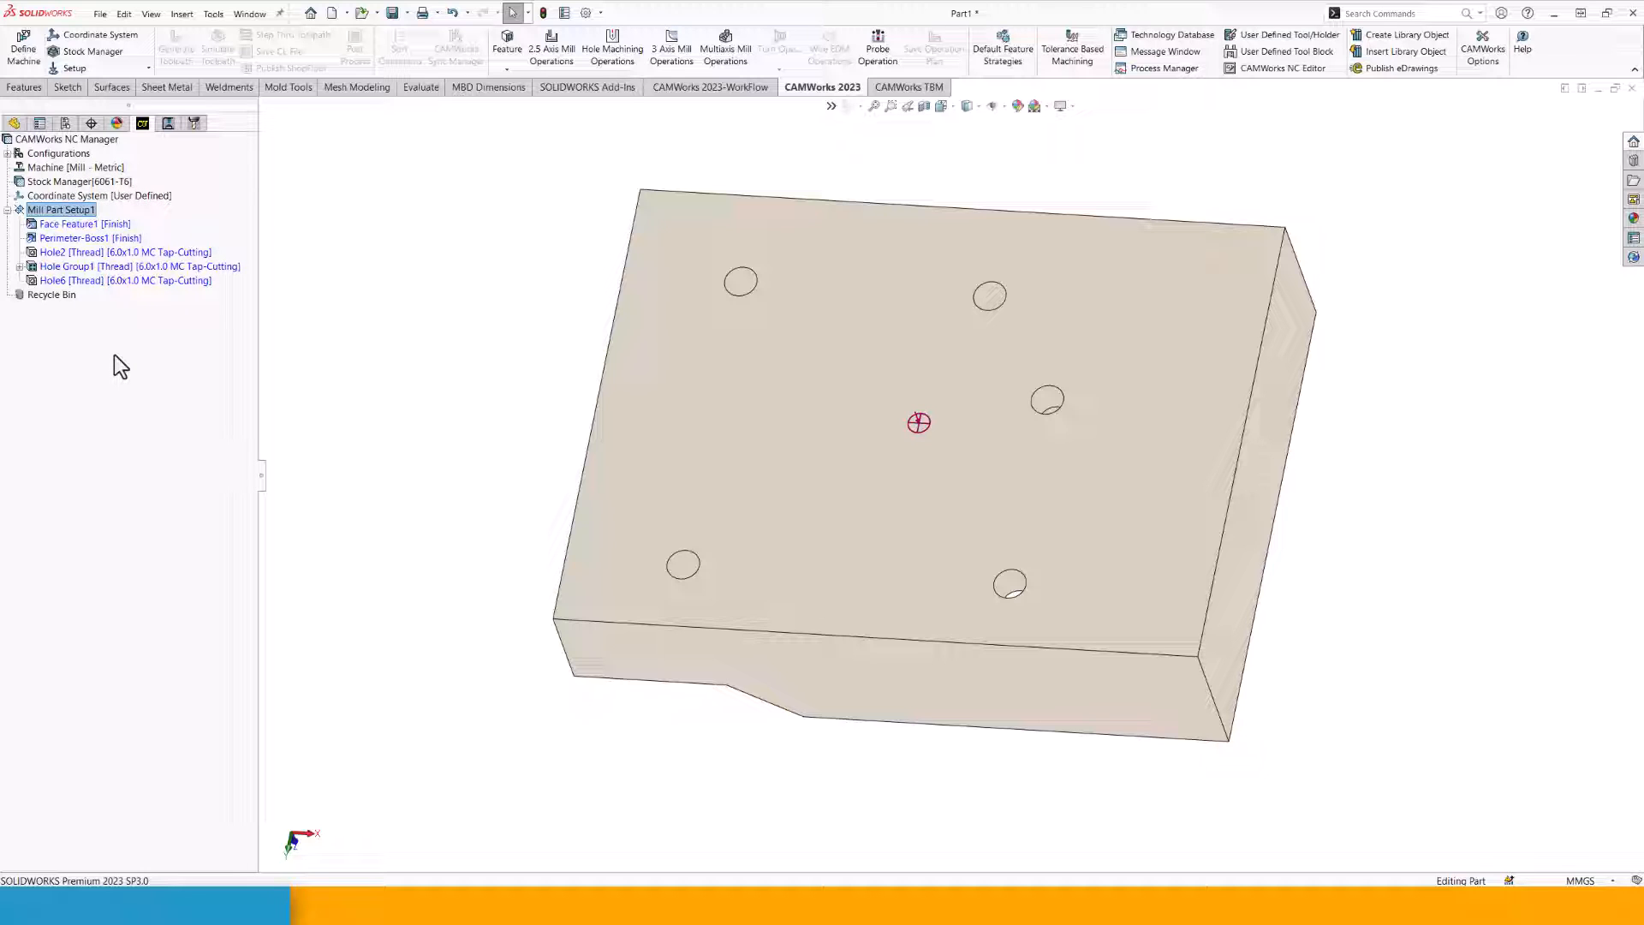
pyautogui.rightClick(79, 226)
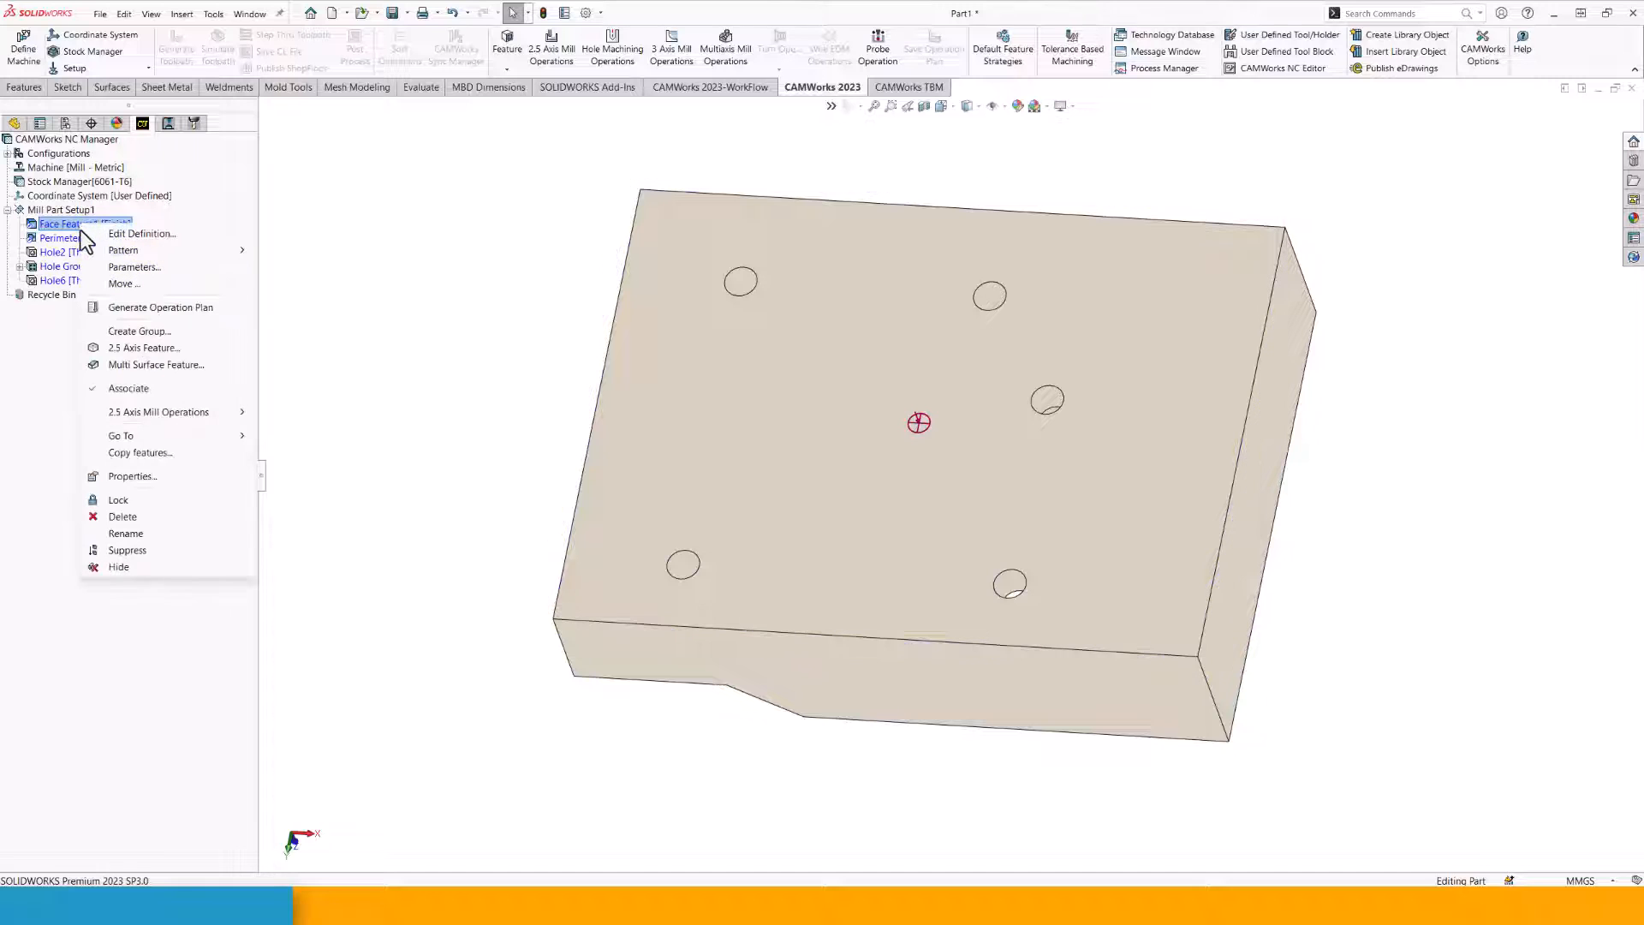
pyautogui.moveTo(177, 419)
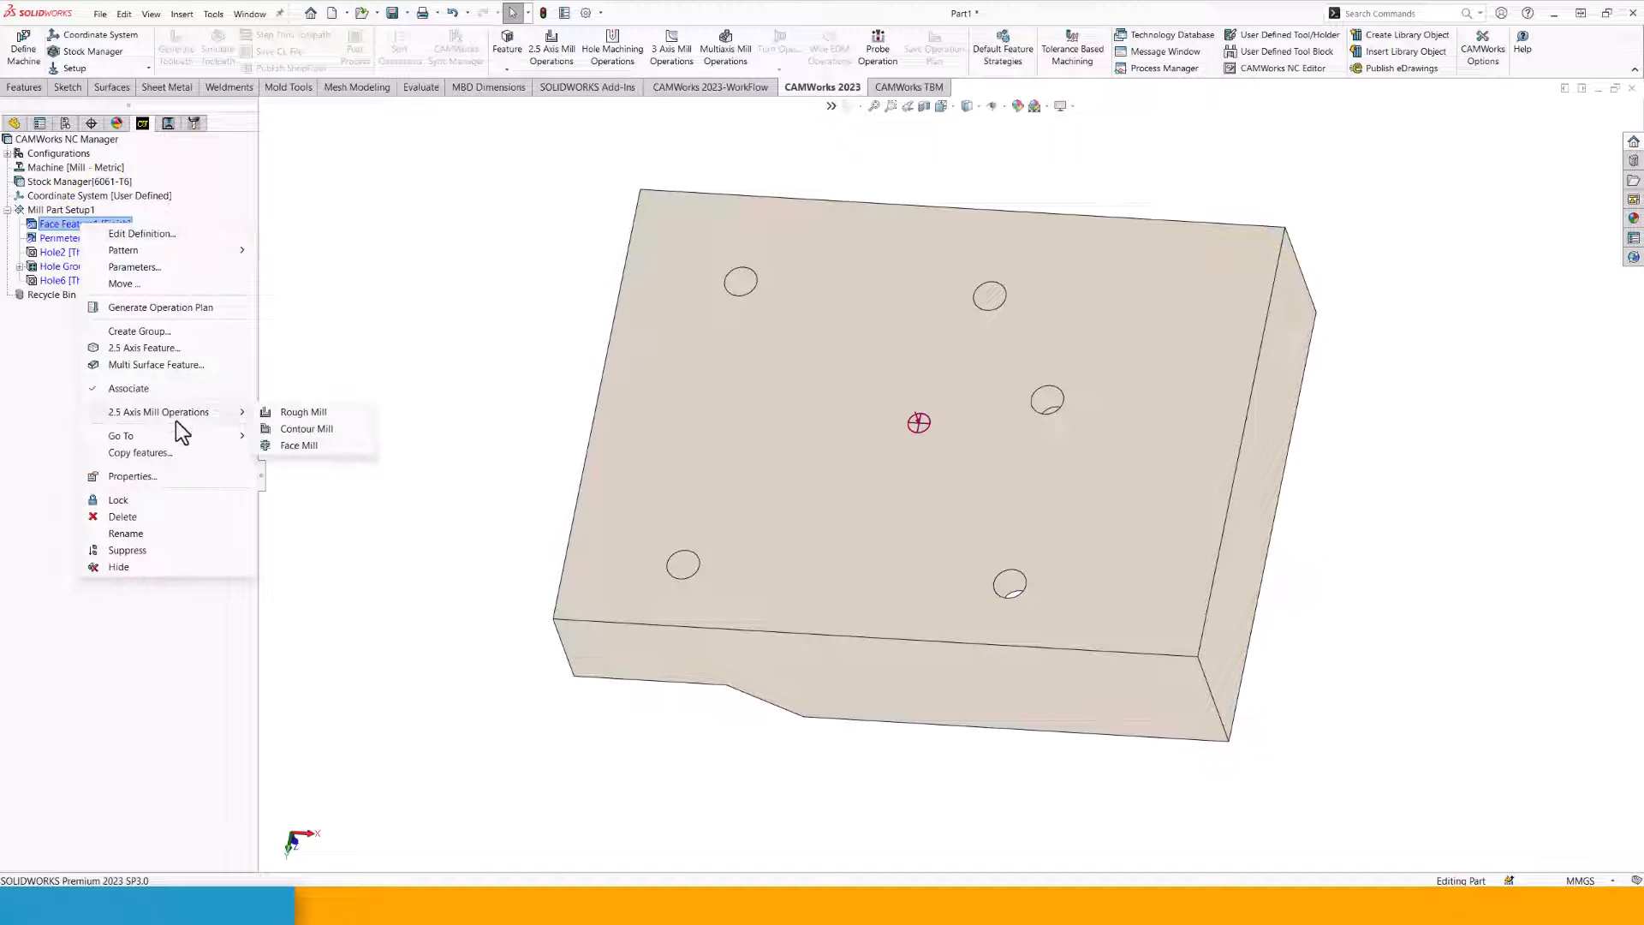
pyautogui.click(299, 445)
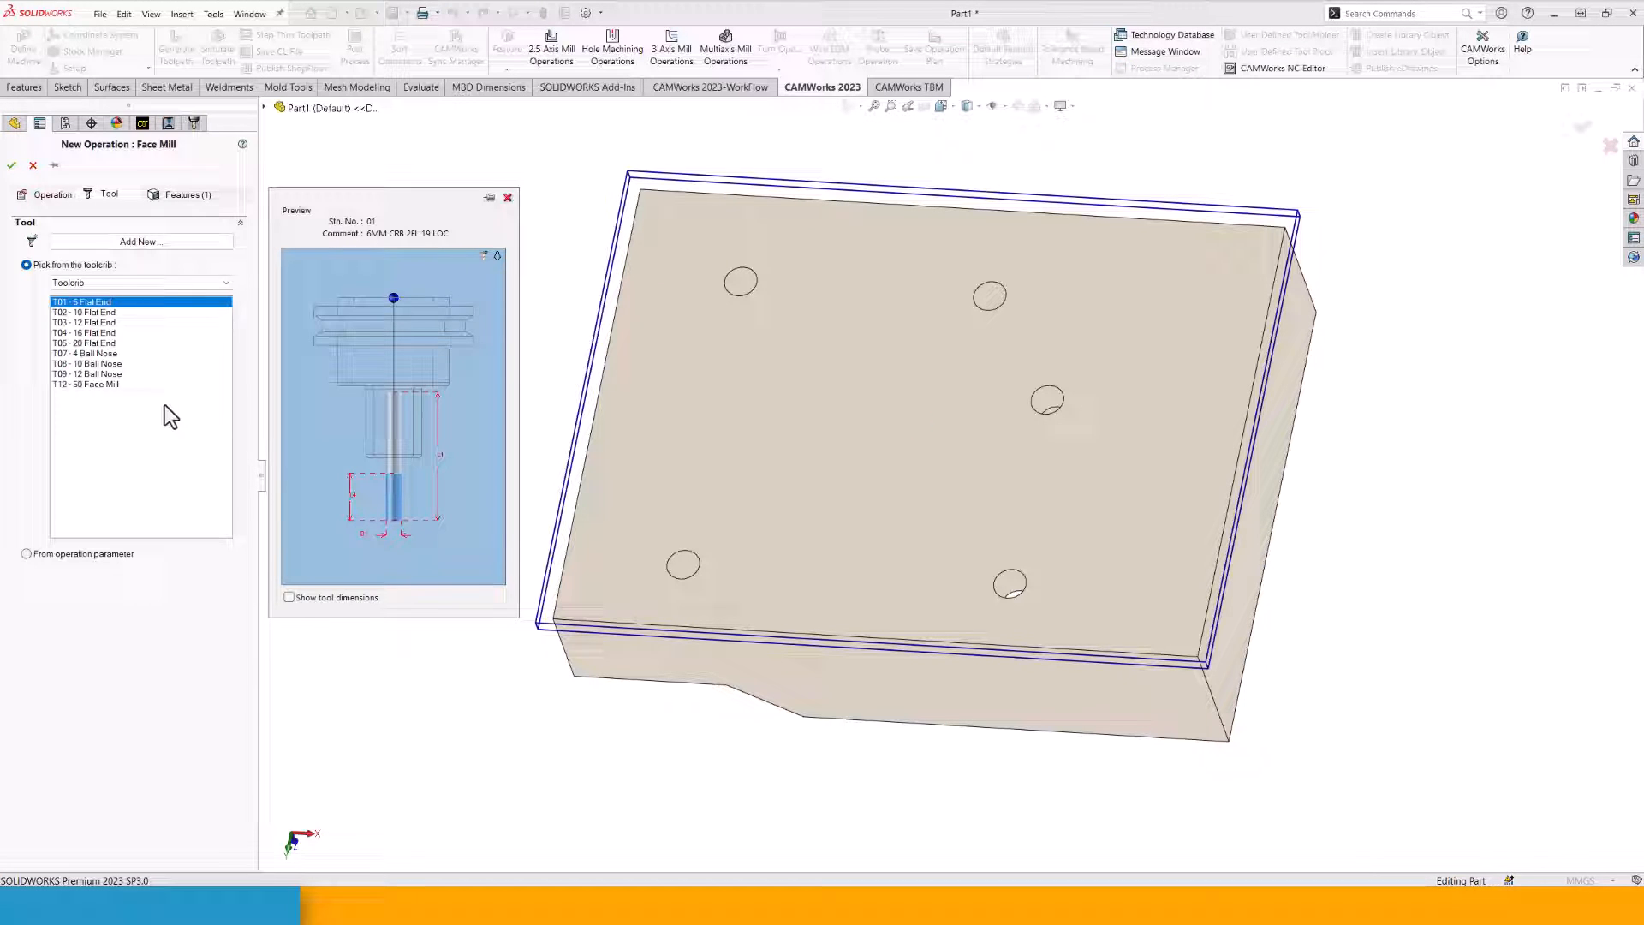
pyautogui.click(101, 383)
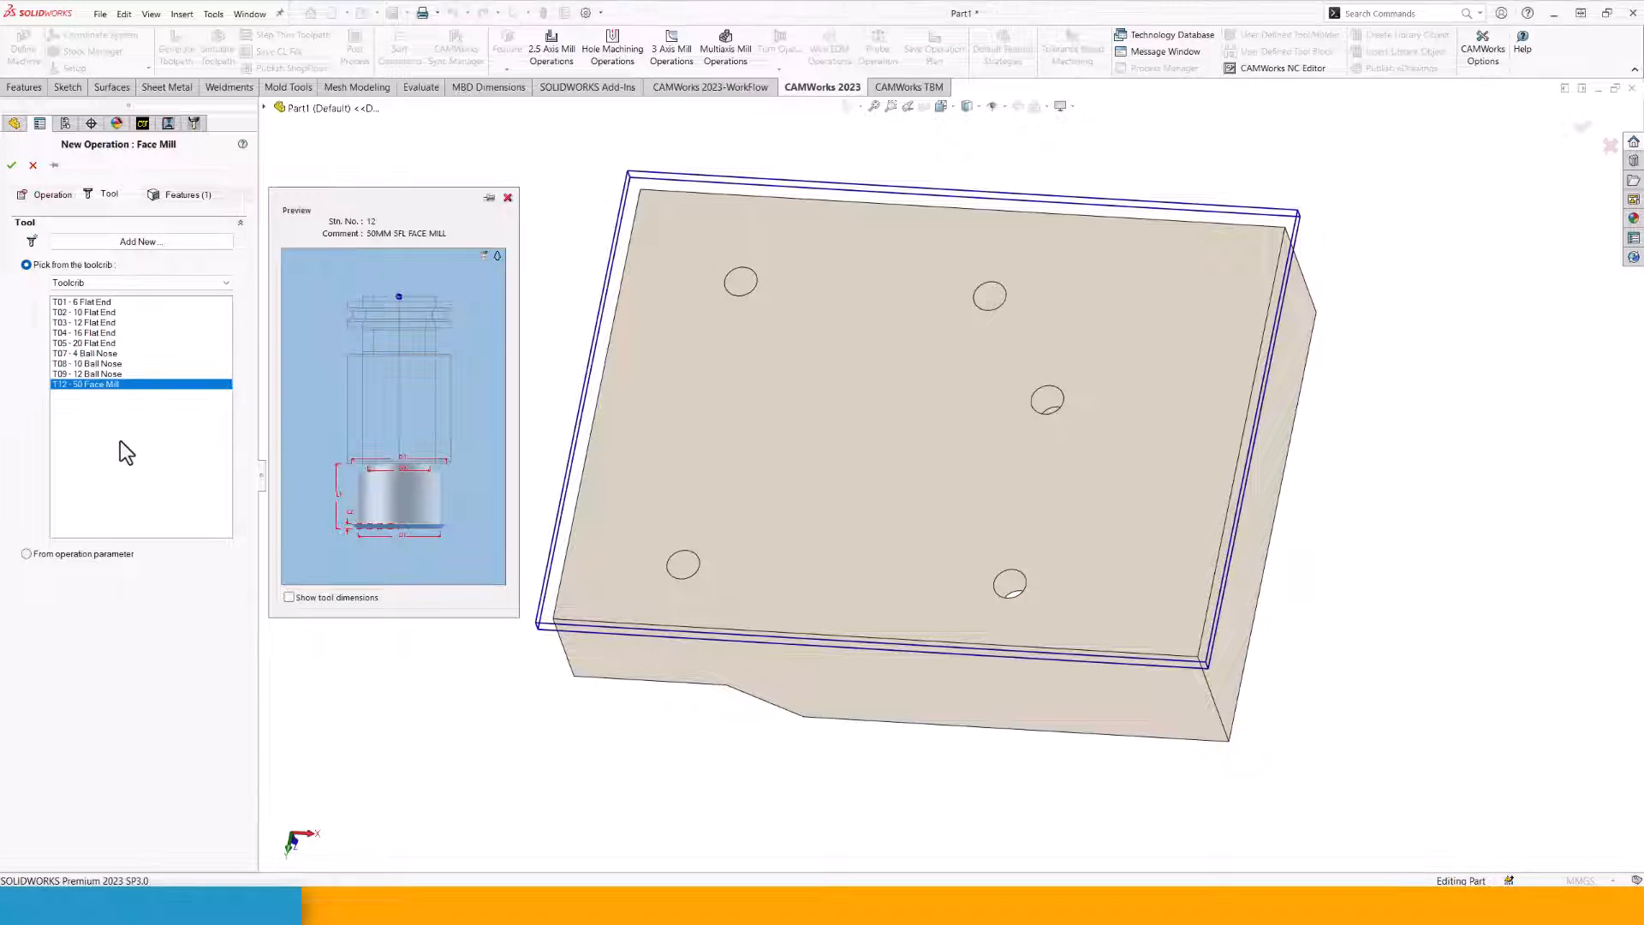
pyautogui.click(11, 164)
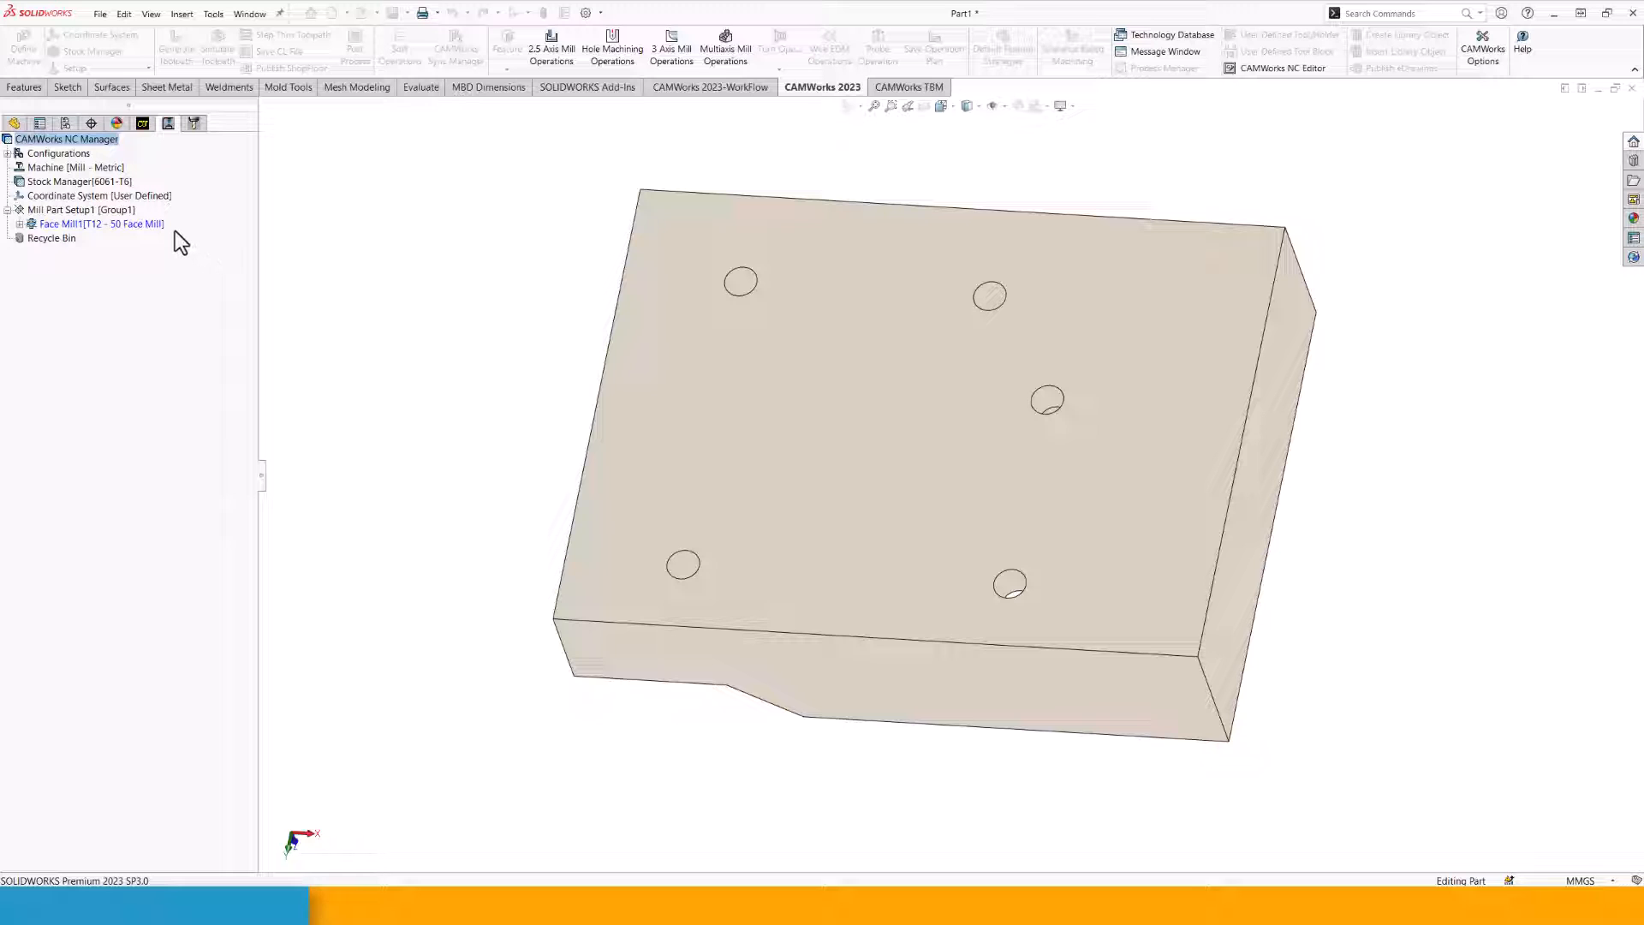
pyautogui.doubleClick(175, 229)
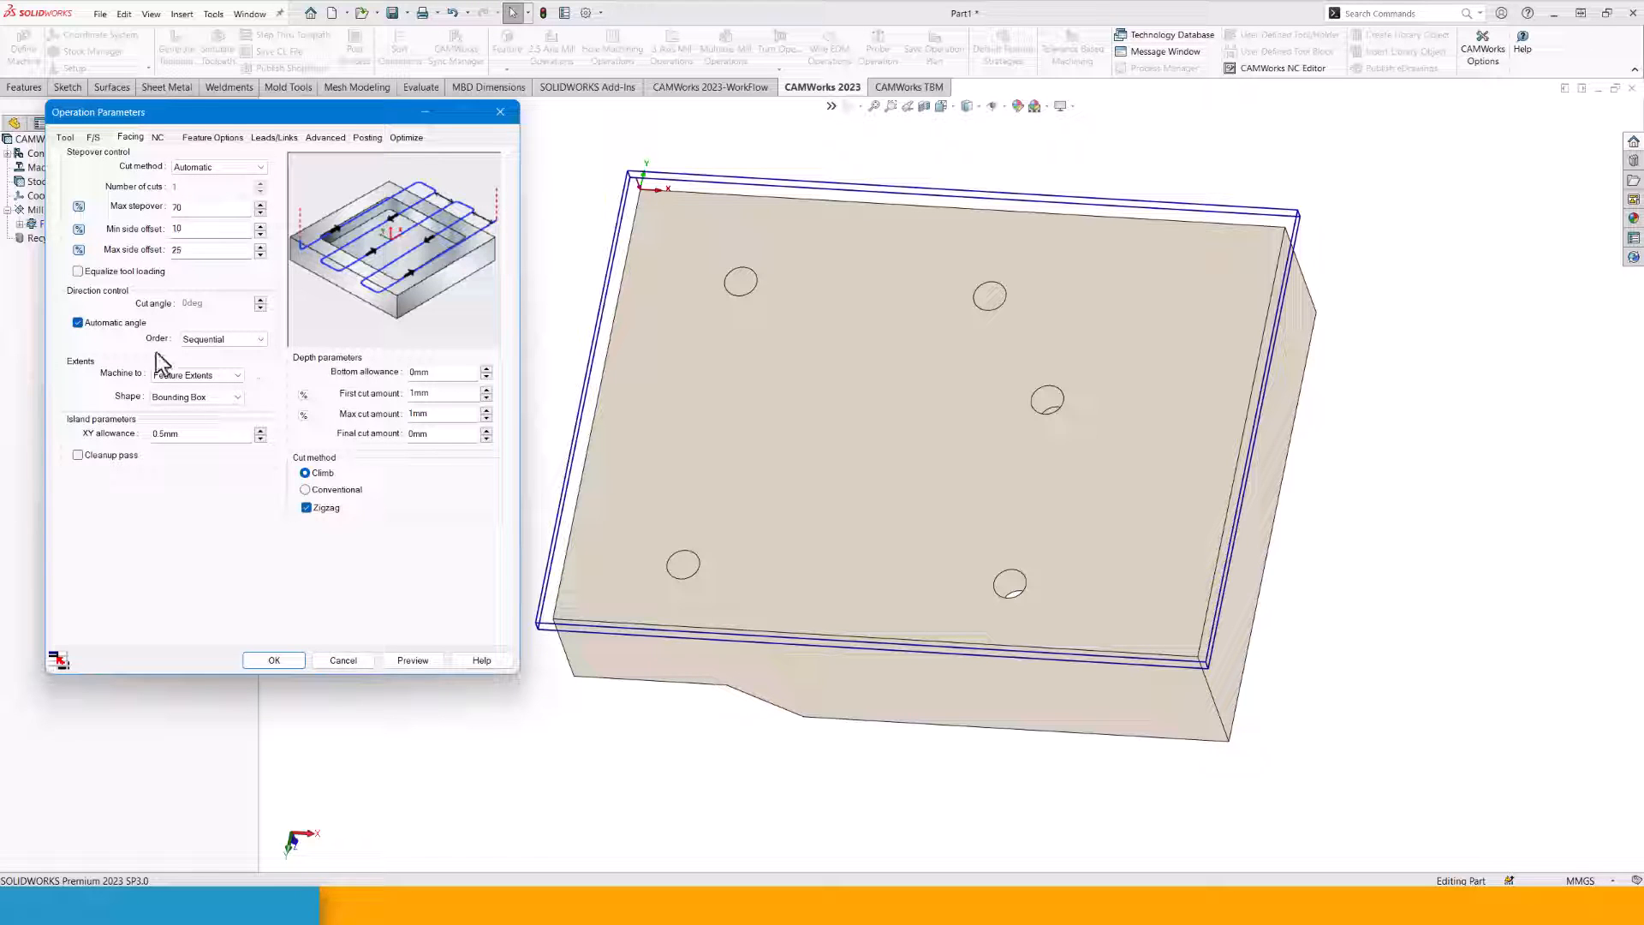
pyautogui.click(284, 661)
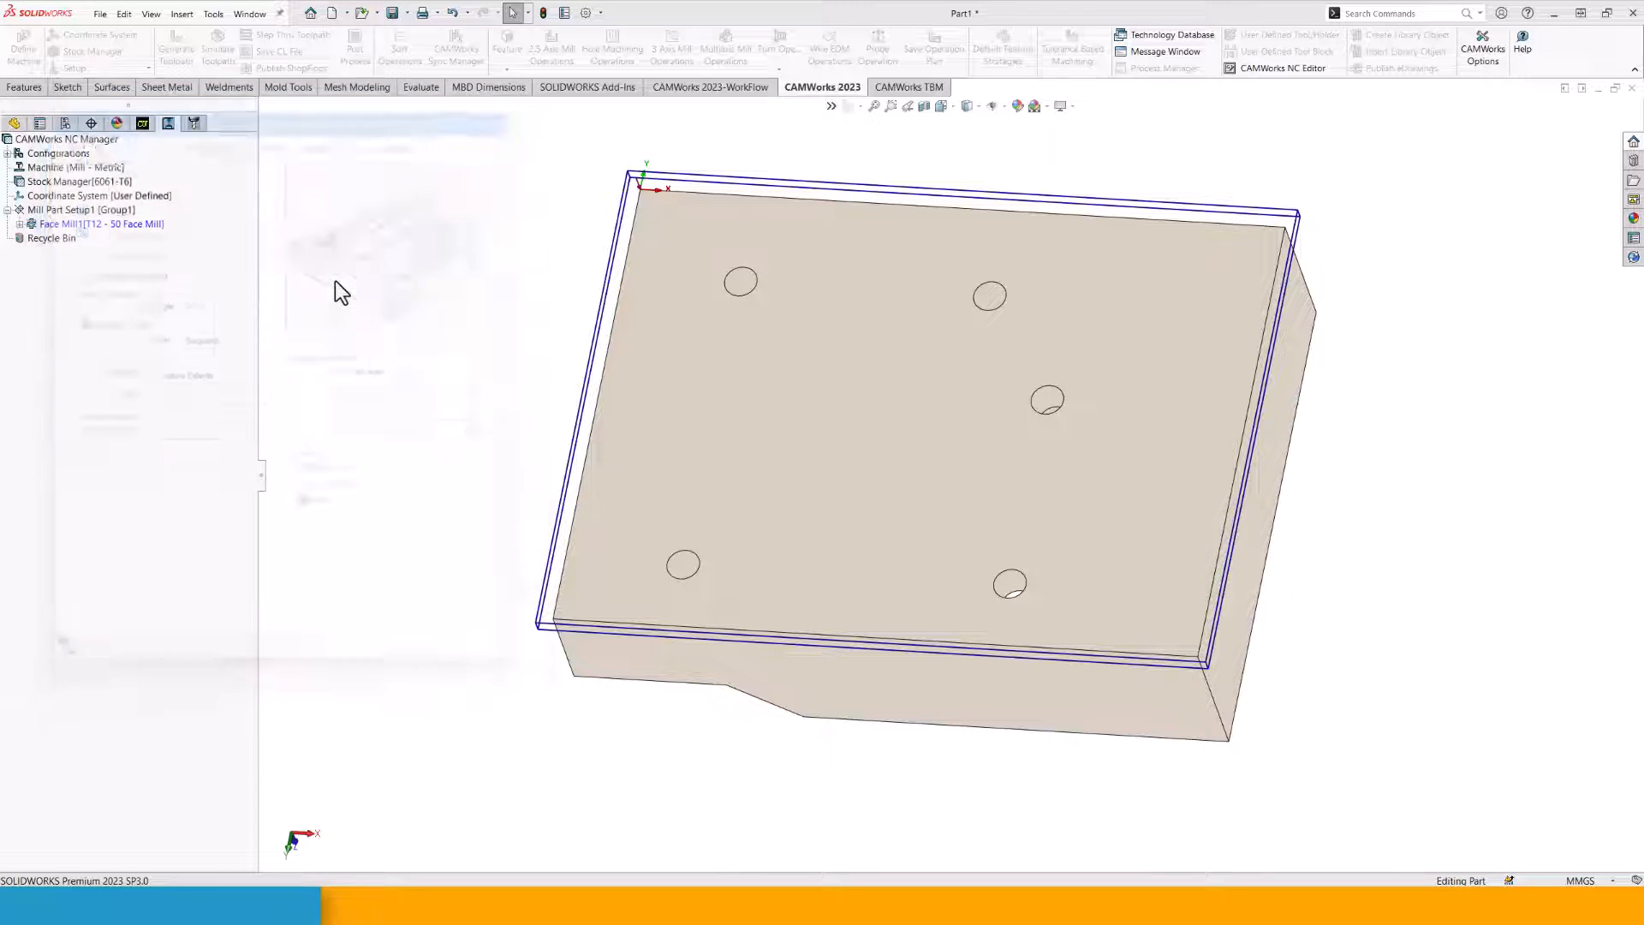
# Regenerate the operation plan for Mill Part Setup1, replacing the previously generated operations.
pyautogui.click(142, 123)
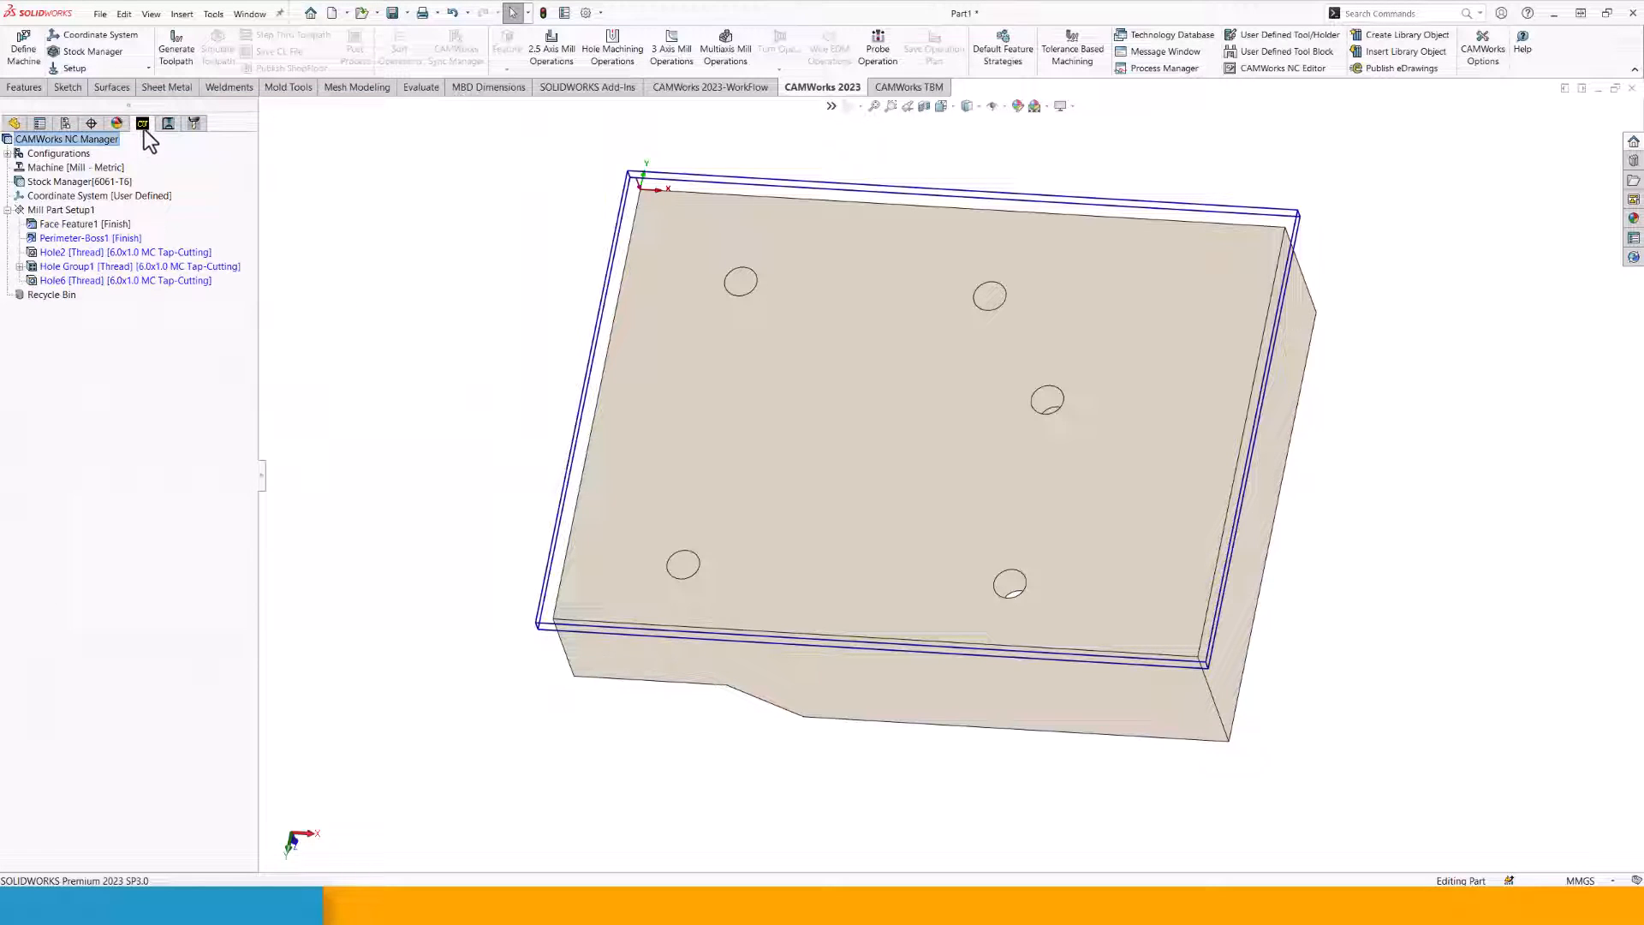
pyautogui.click(86, 210)
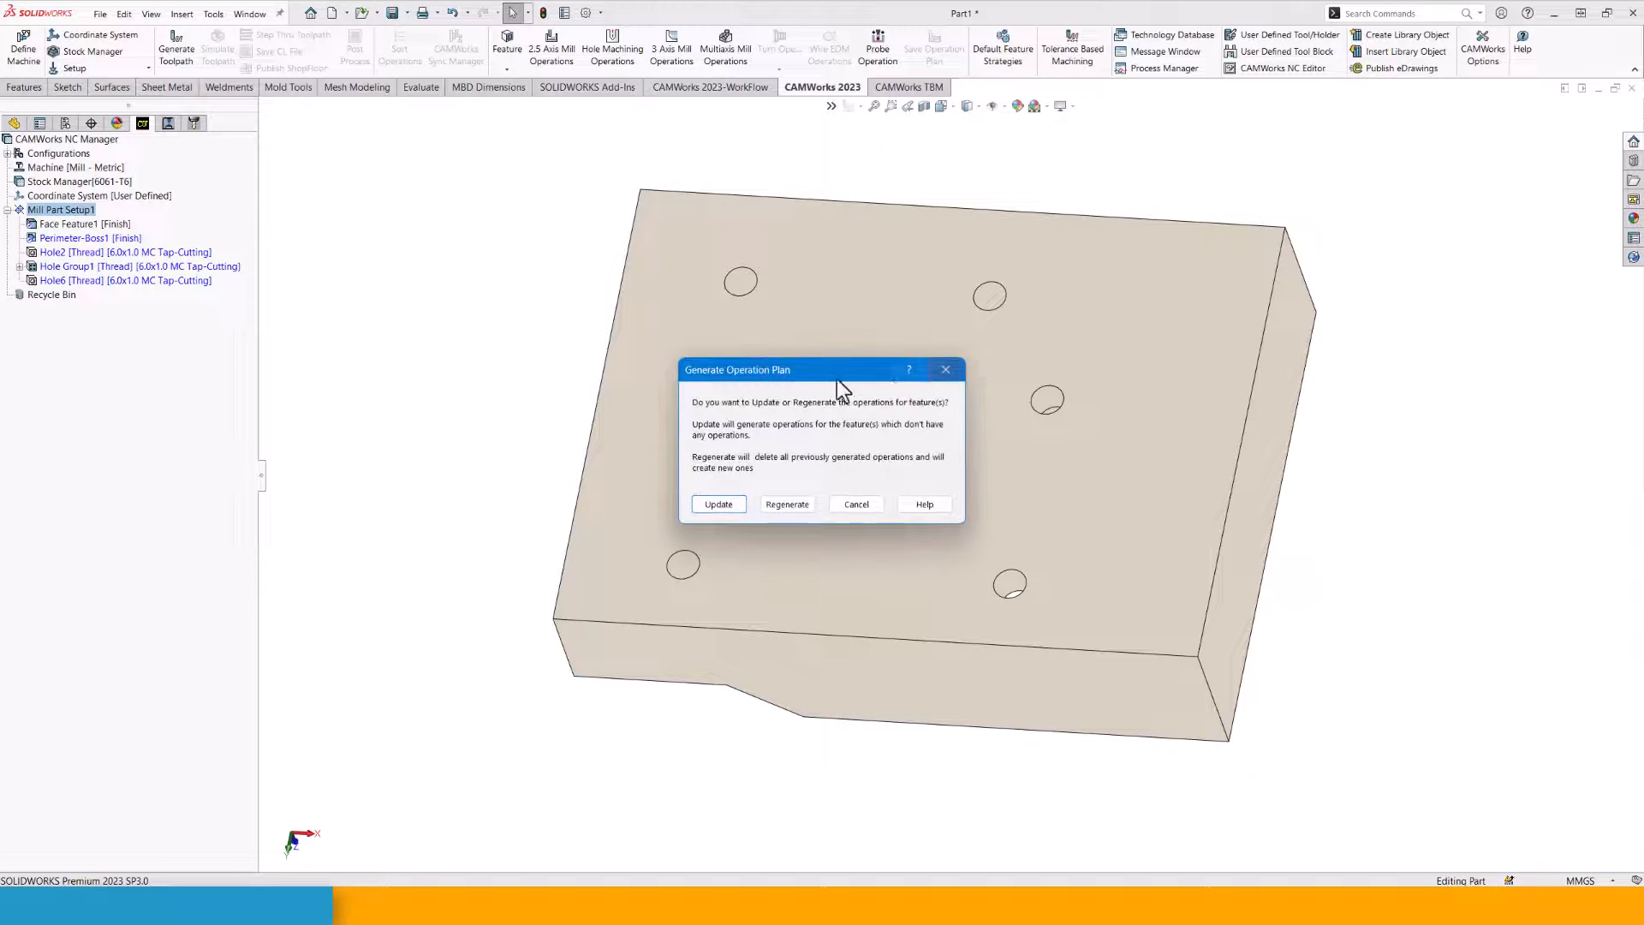
pyautogui.moveTo(837, 379); pyautogui.dragTo(842, 329)
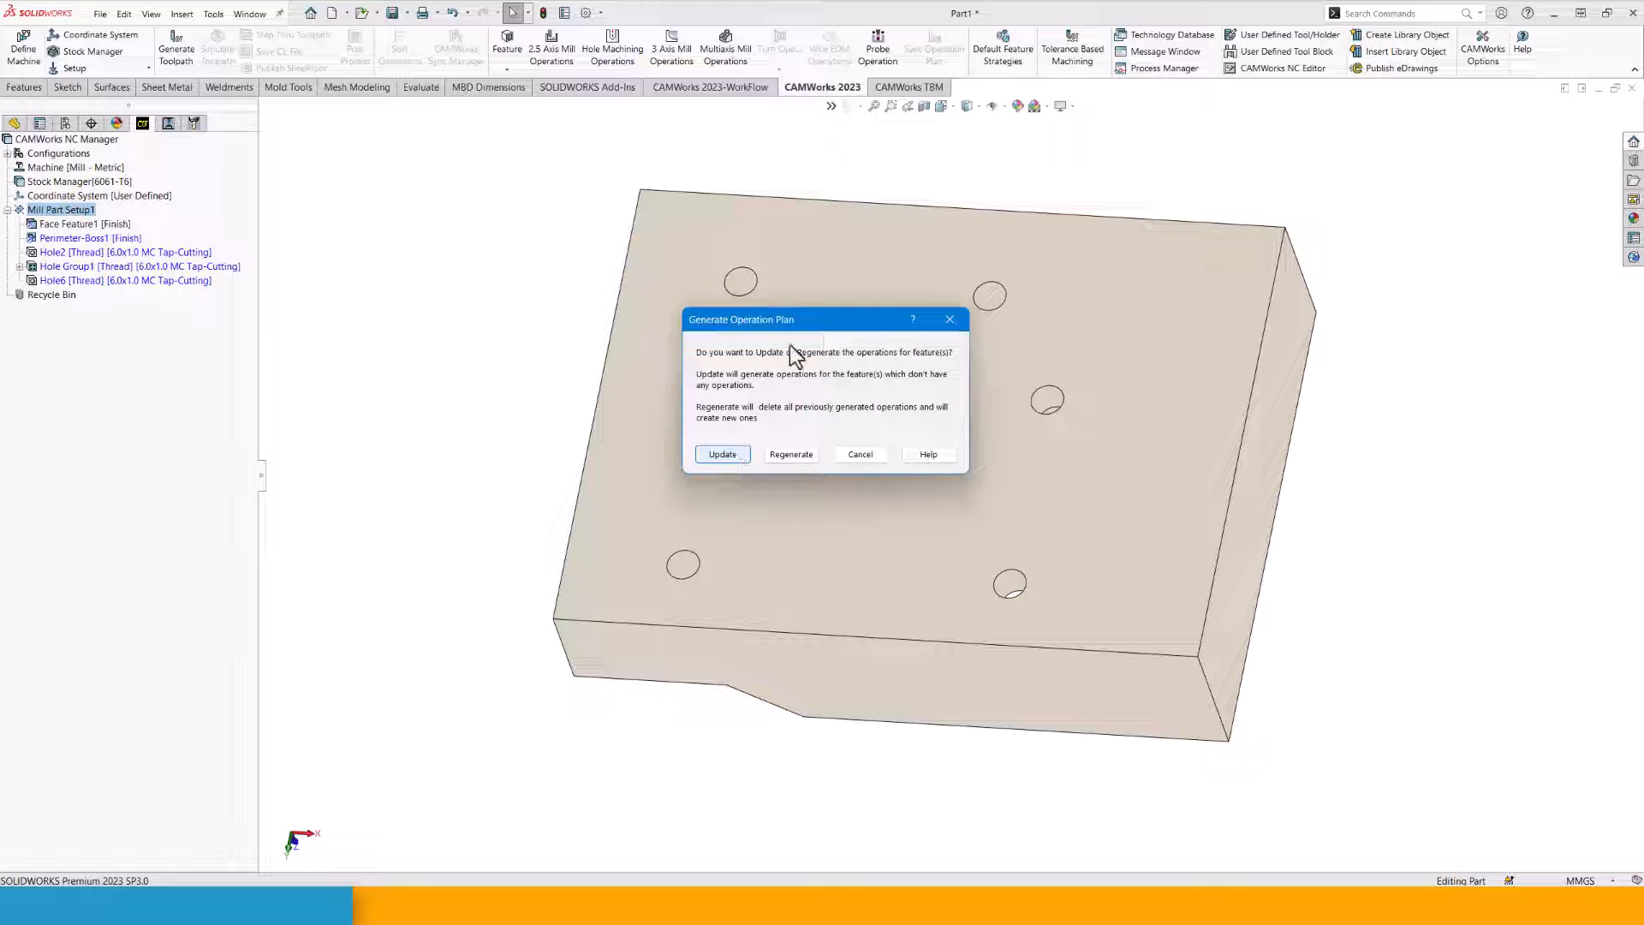
pyautogui.click(803, 458)
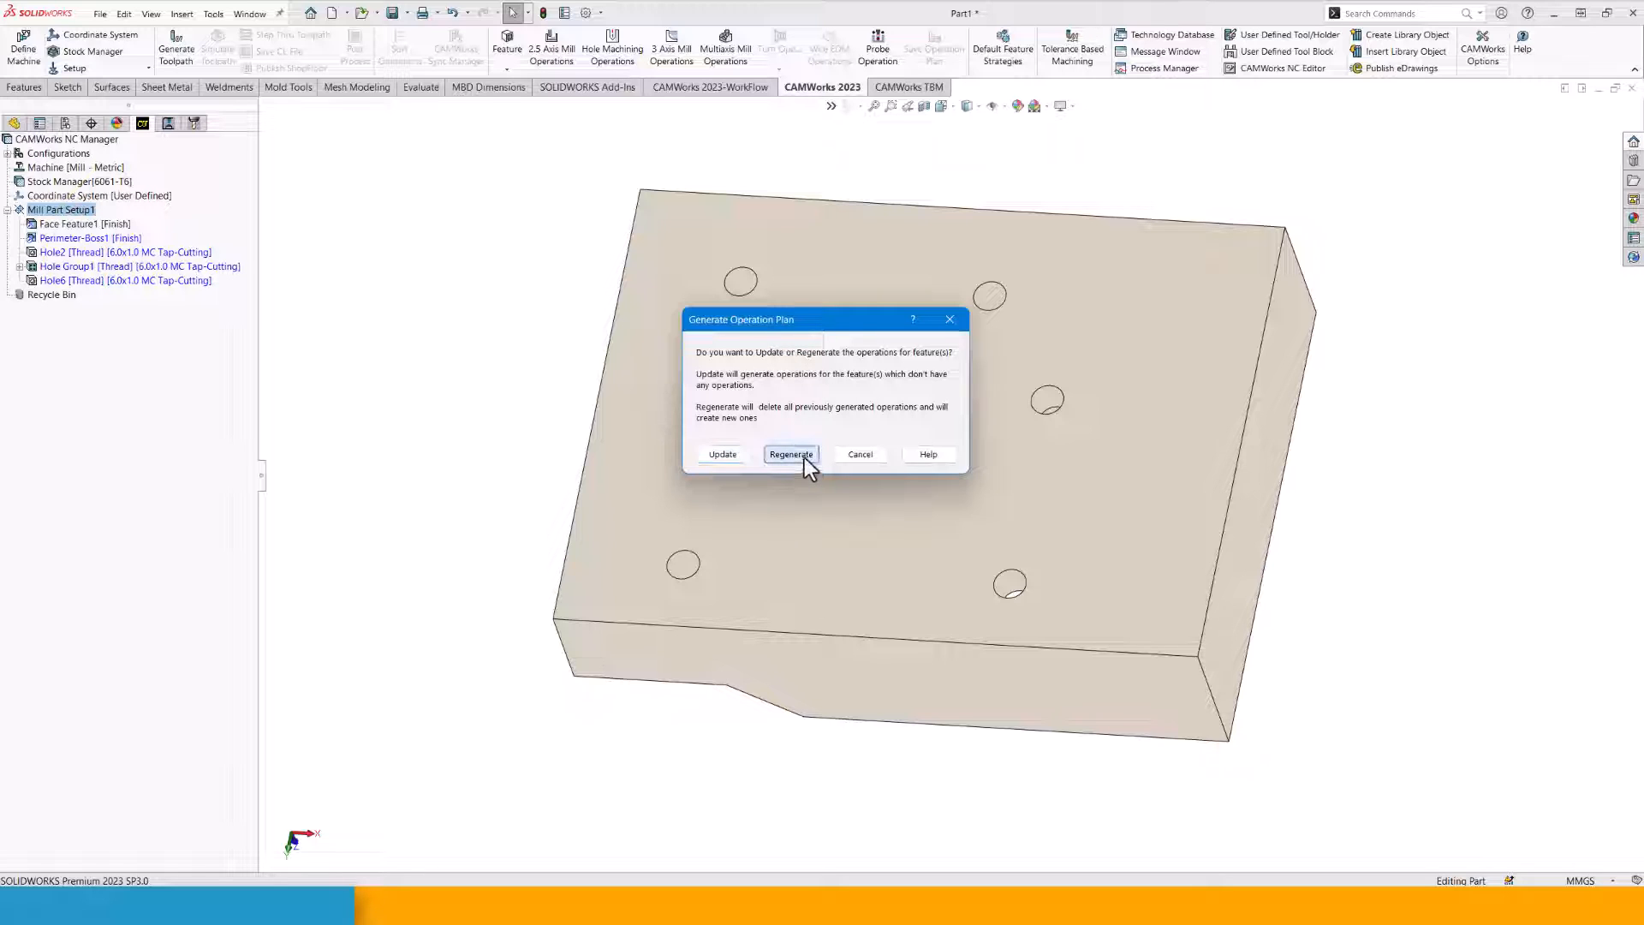
# Combine like operations in Mill Part Setup1 for rough mill, contour mill, drill, center drill, thread mill and tap types, keeping toolpath regeneration enabled.
pyautogui.click(91, 210)
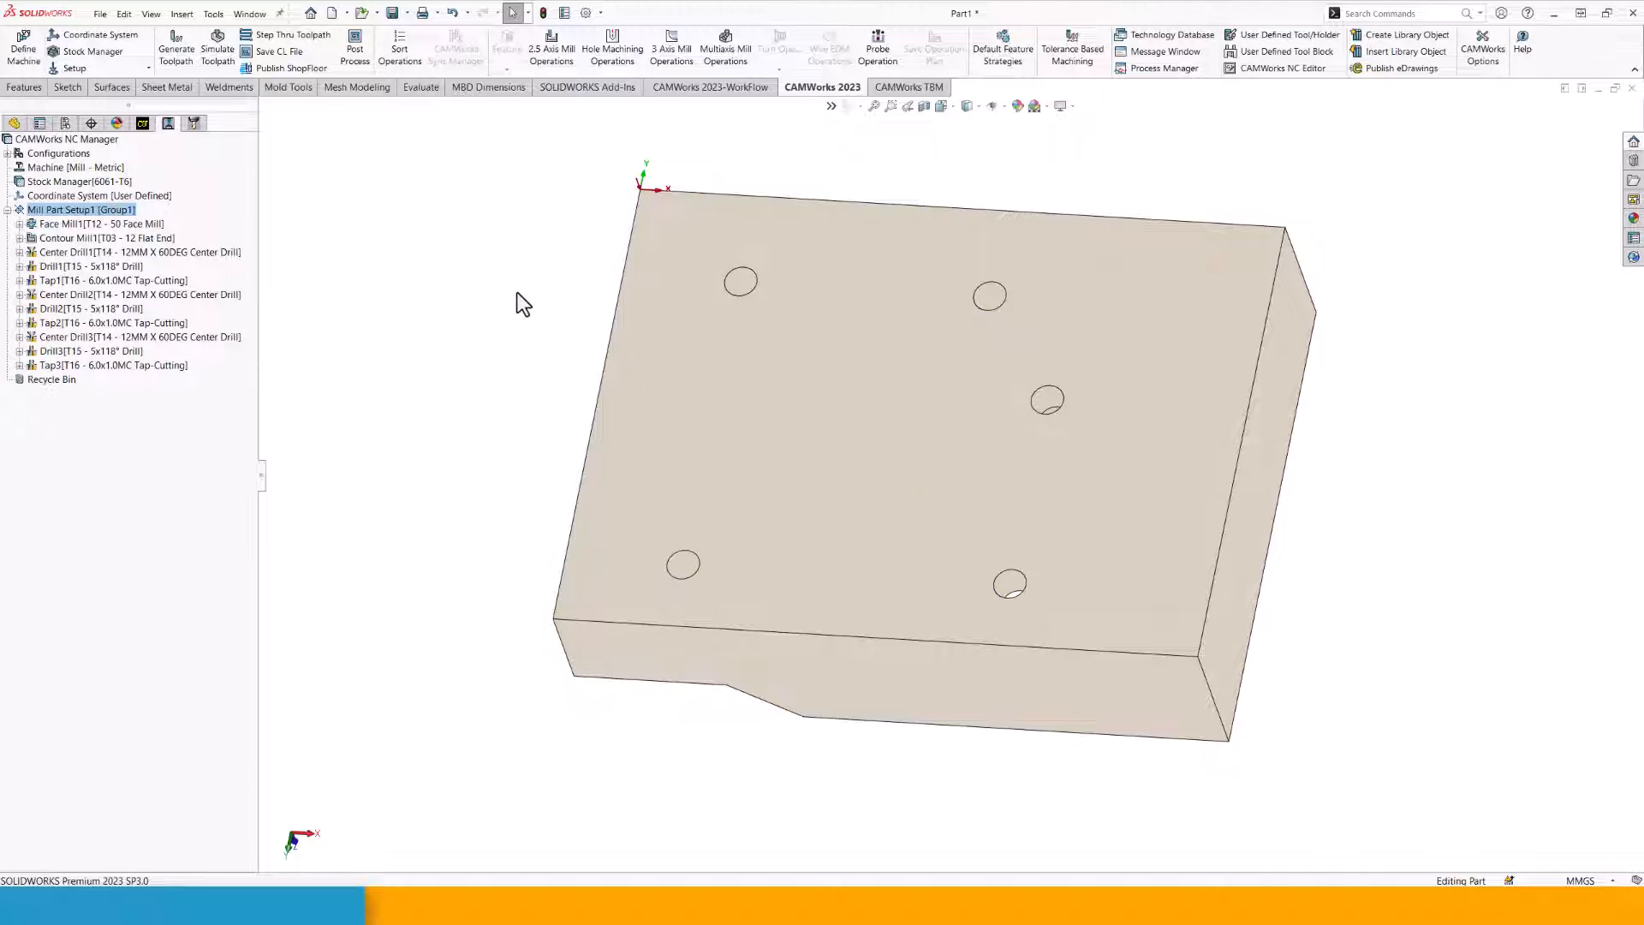
pyautogui.rightClick(120, 212)
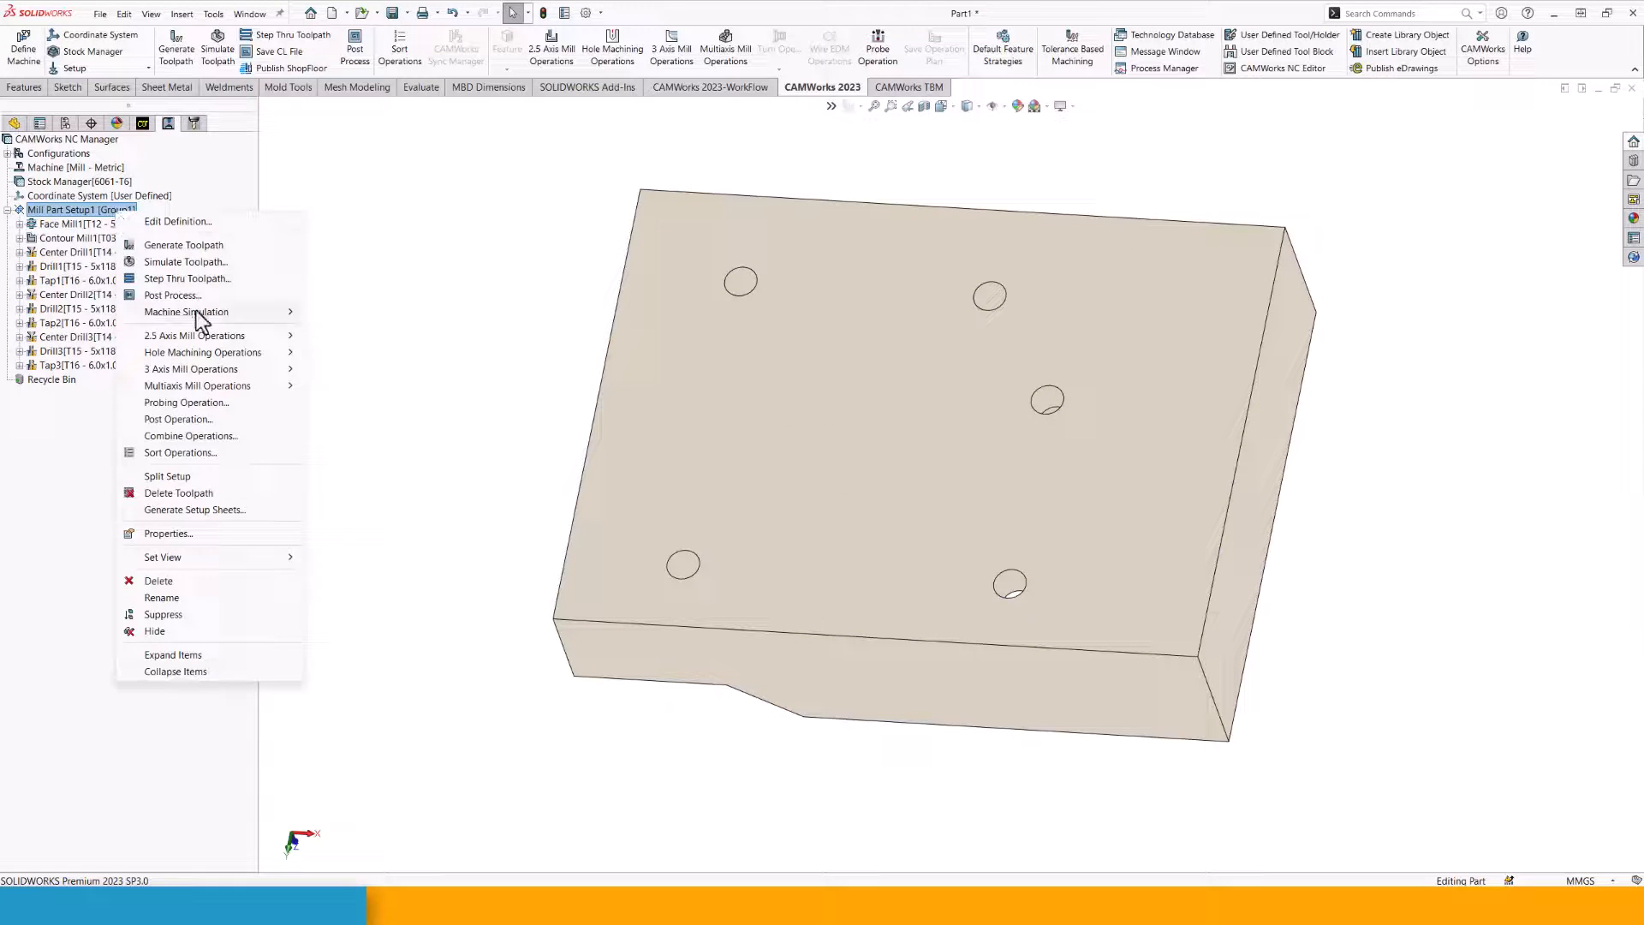
pyautogui.click(204, 435)
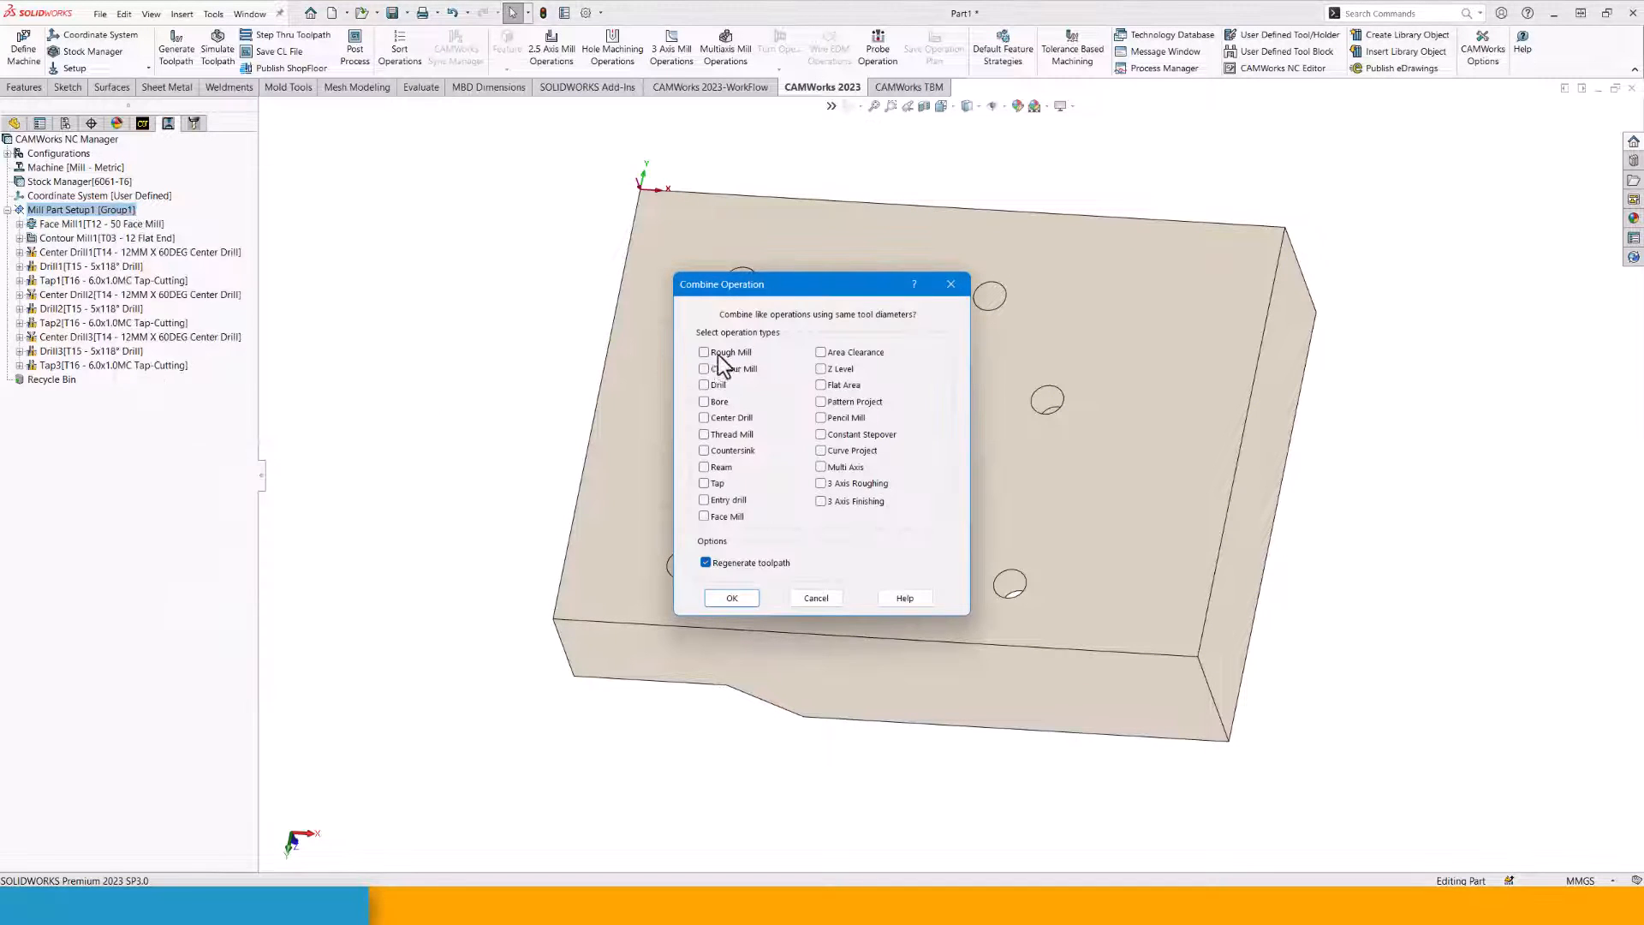
pyautogui.click(717, 353)
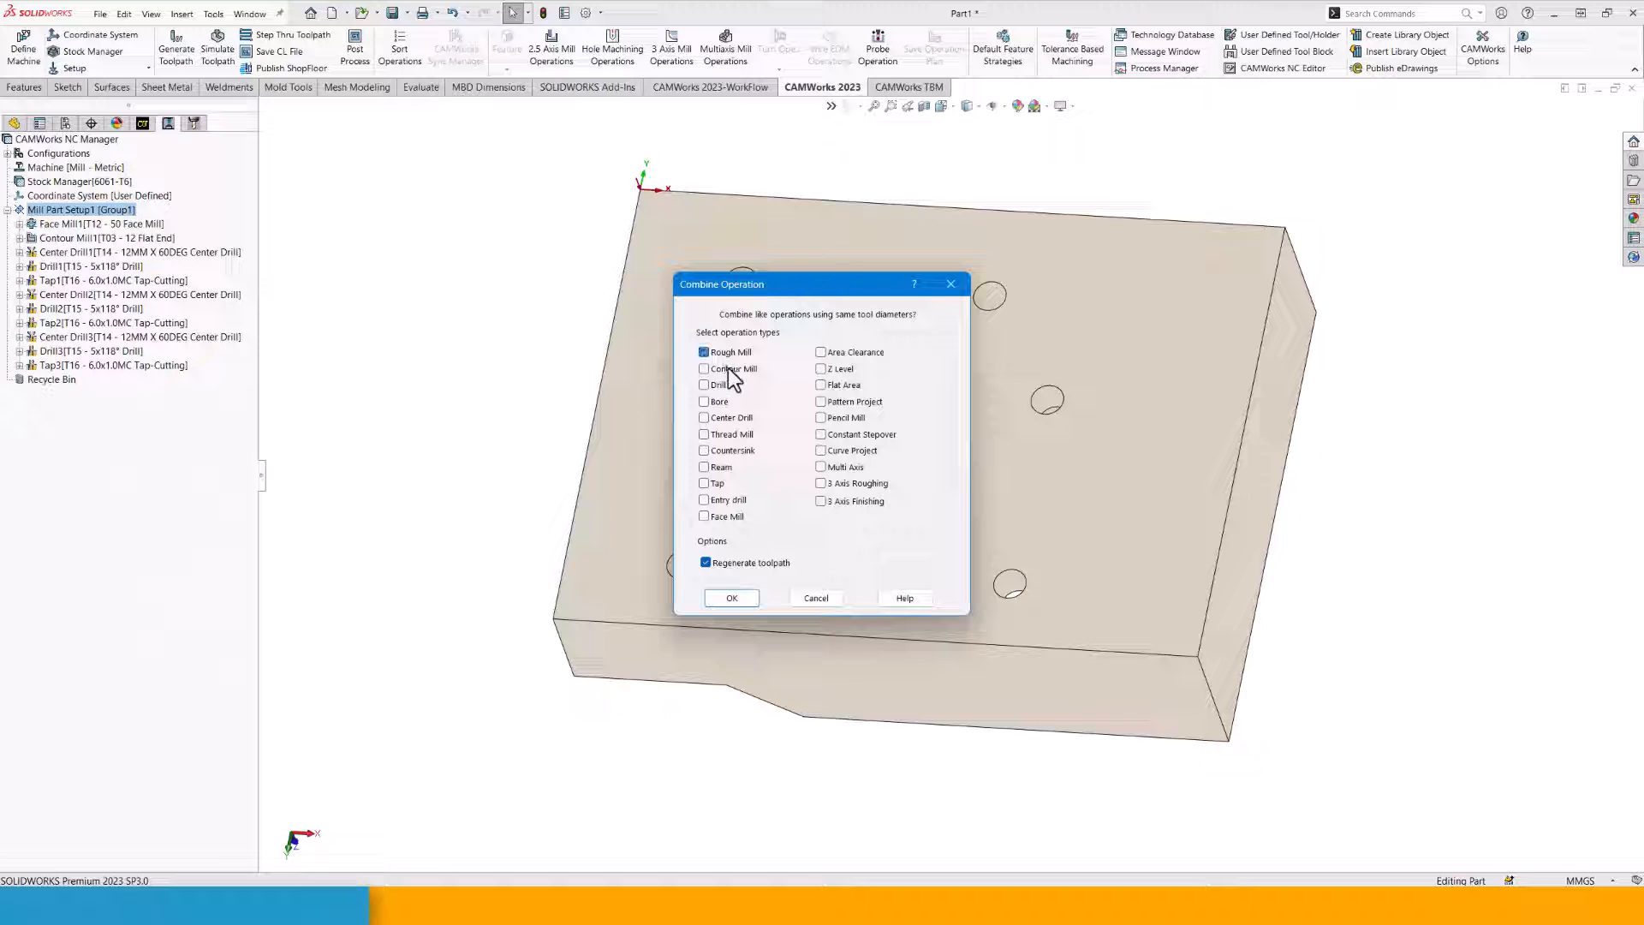
pyautogui.click(723, 417)
pyautogui.click(726, 434)
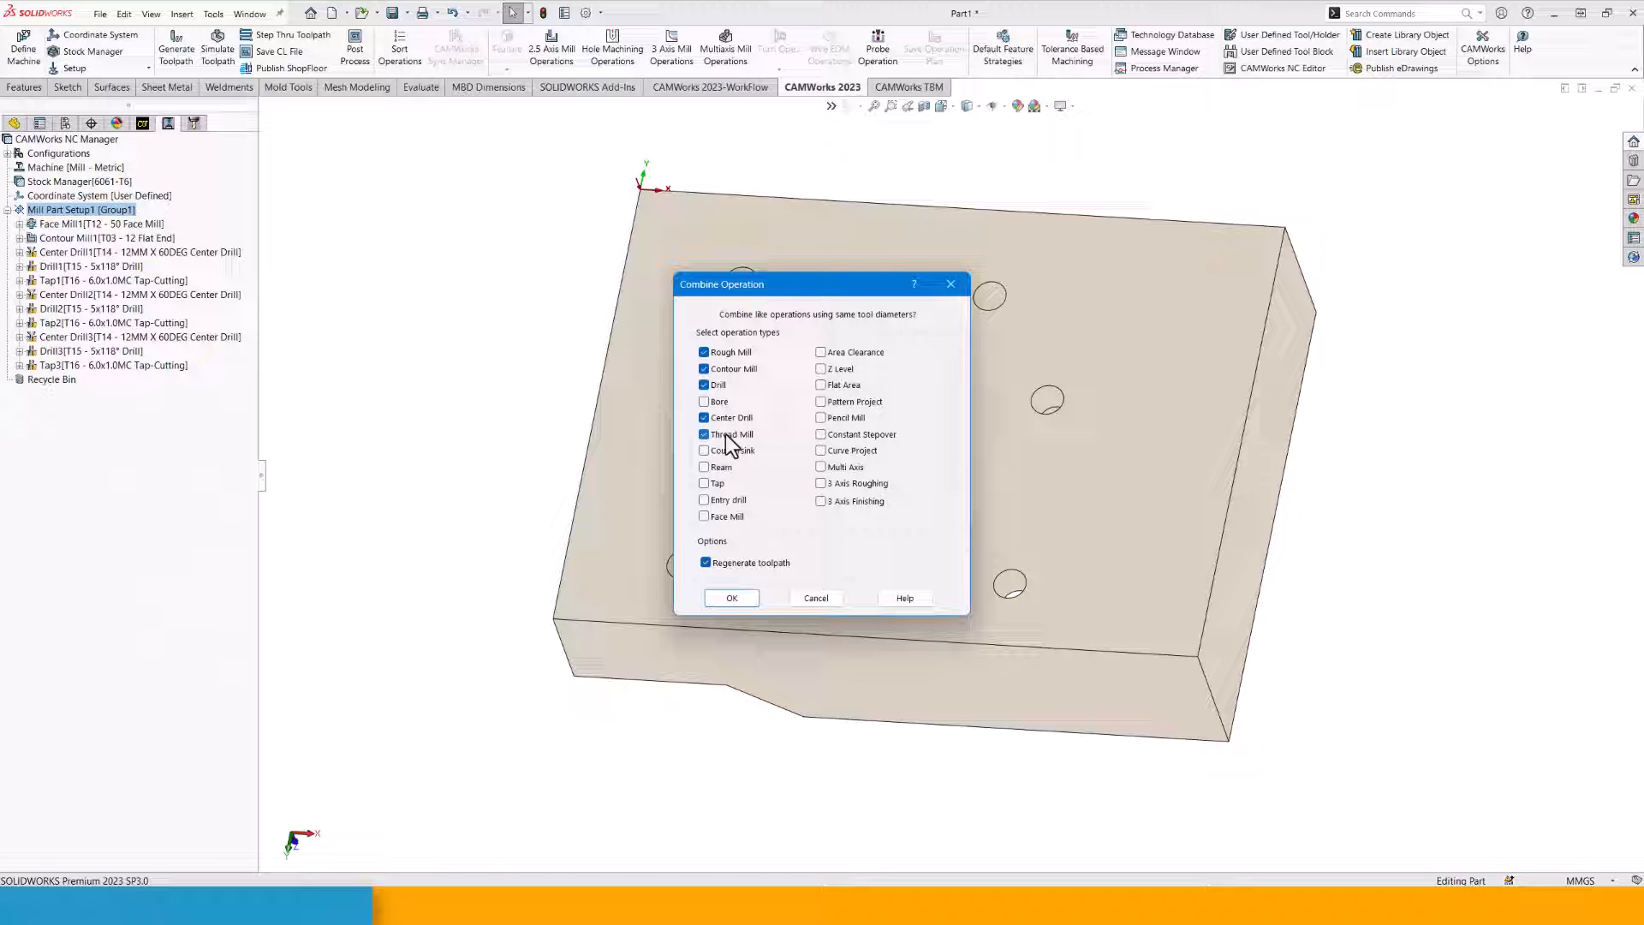
pyautogui.click(717, 485)
pyautogui.click(732, 597)
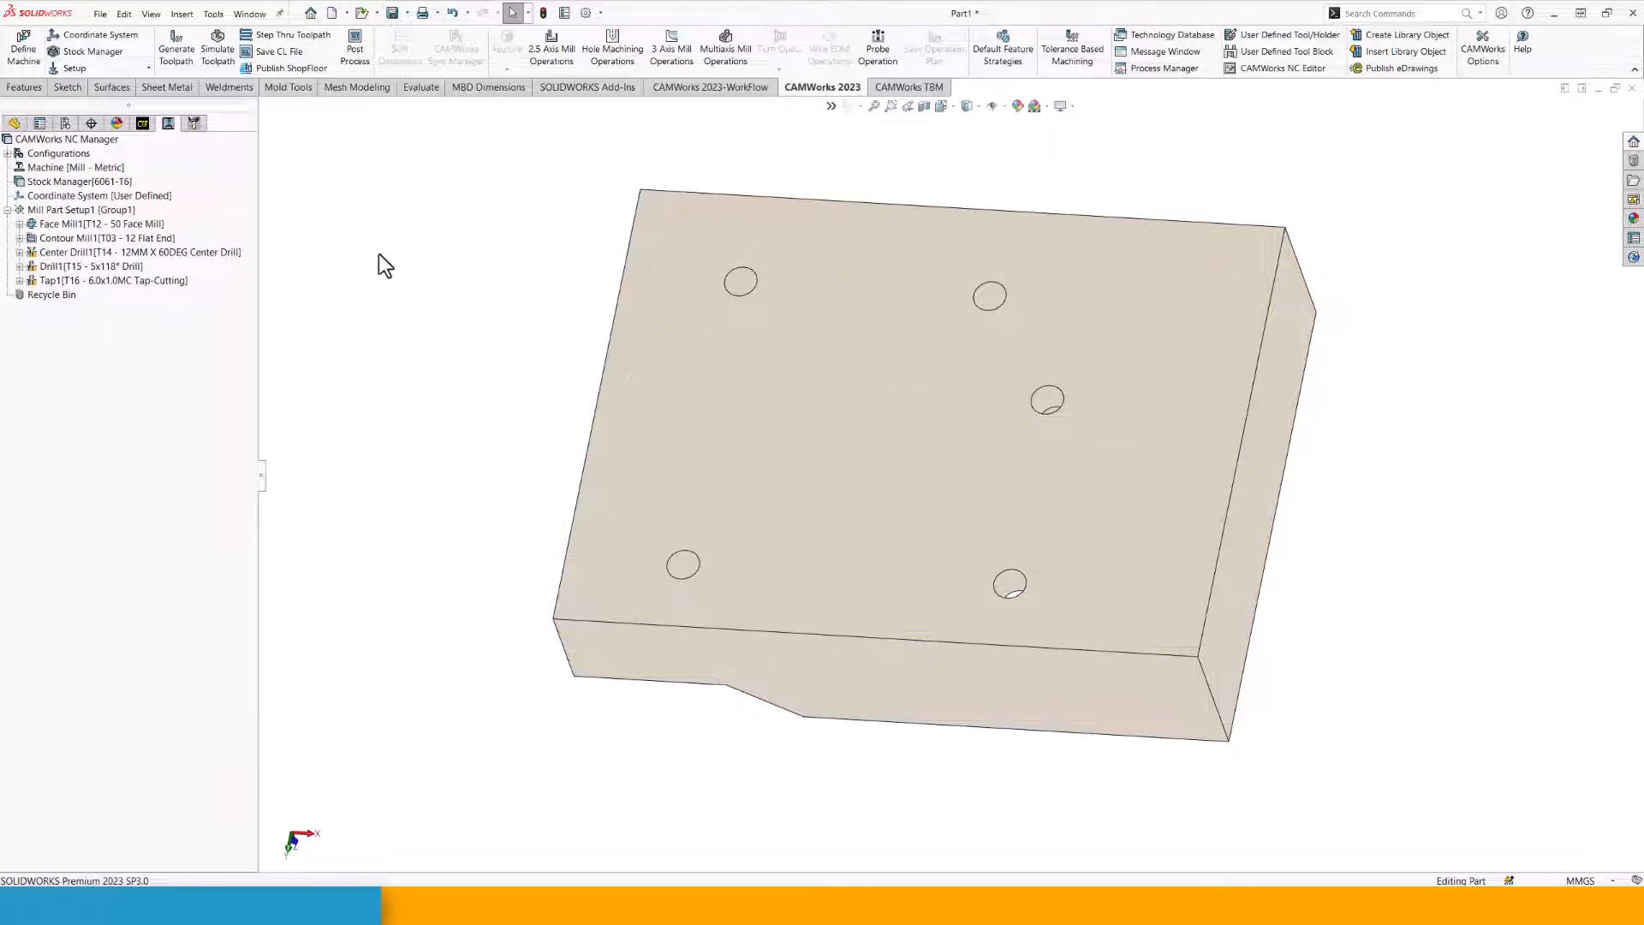
# Sketch a line on the lower step face of the pocket side, spanning the part along the edge where that face meets the slope.
pyautogui.moveTo(751, 352); pyautogui.dragTo(767, 285, button='middle')
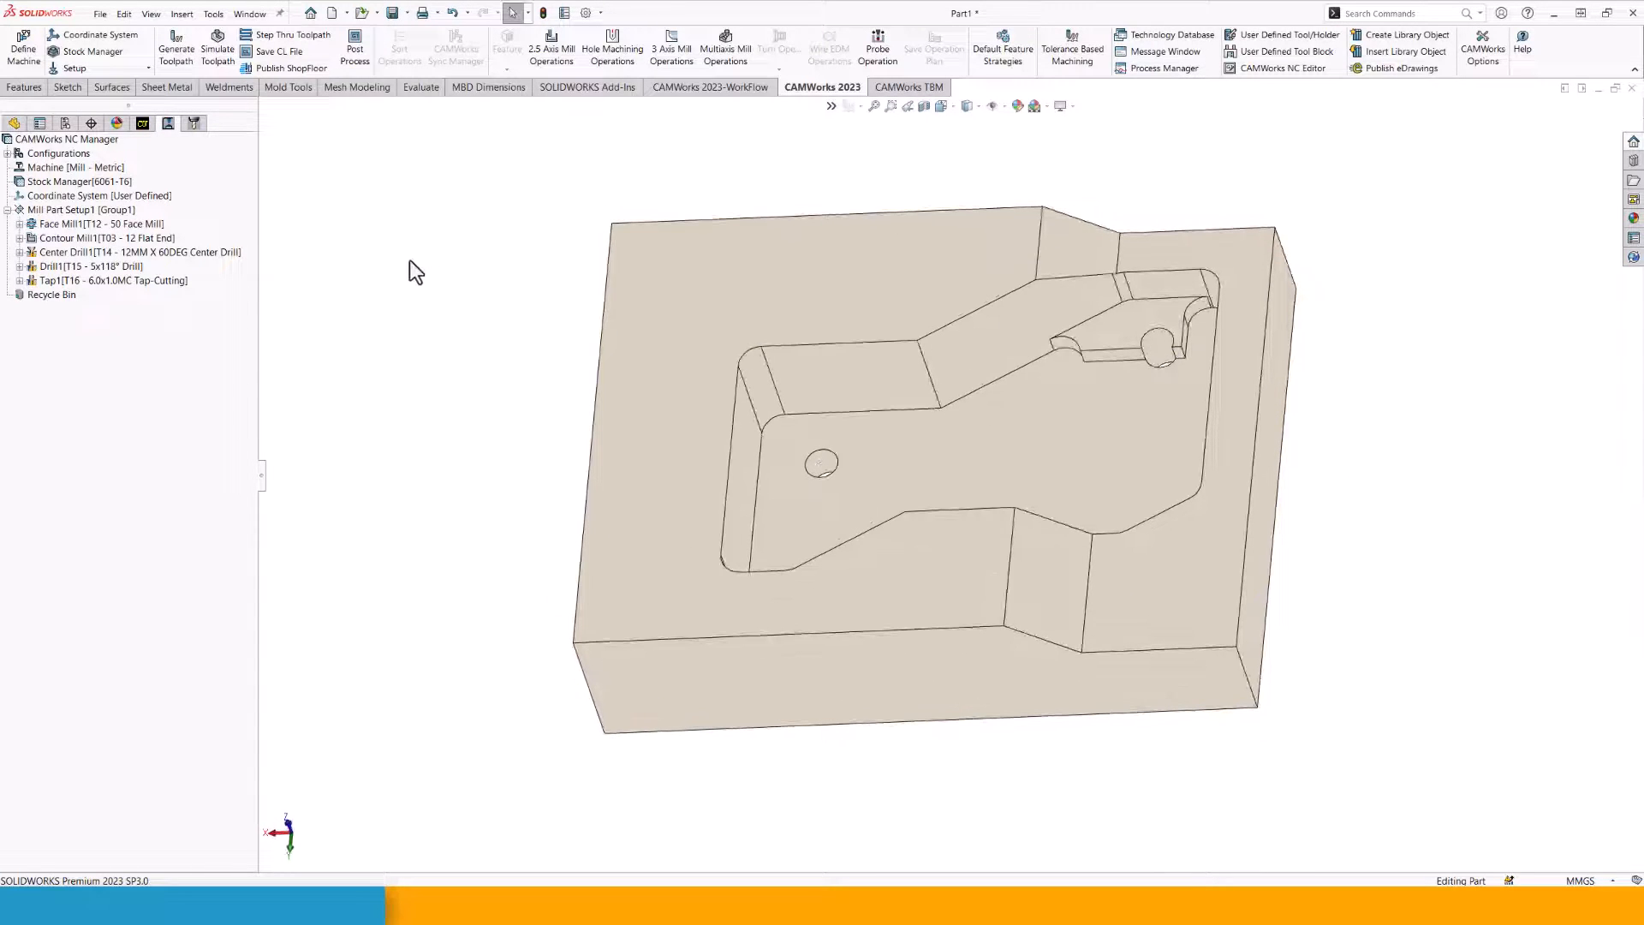
pyautogui.click(142, 123)
pyautogui.moveTo(837, 348); pyautogui.dragTo(1128, 554, button='middle')
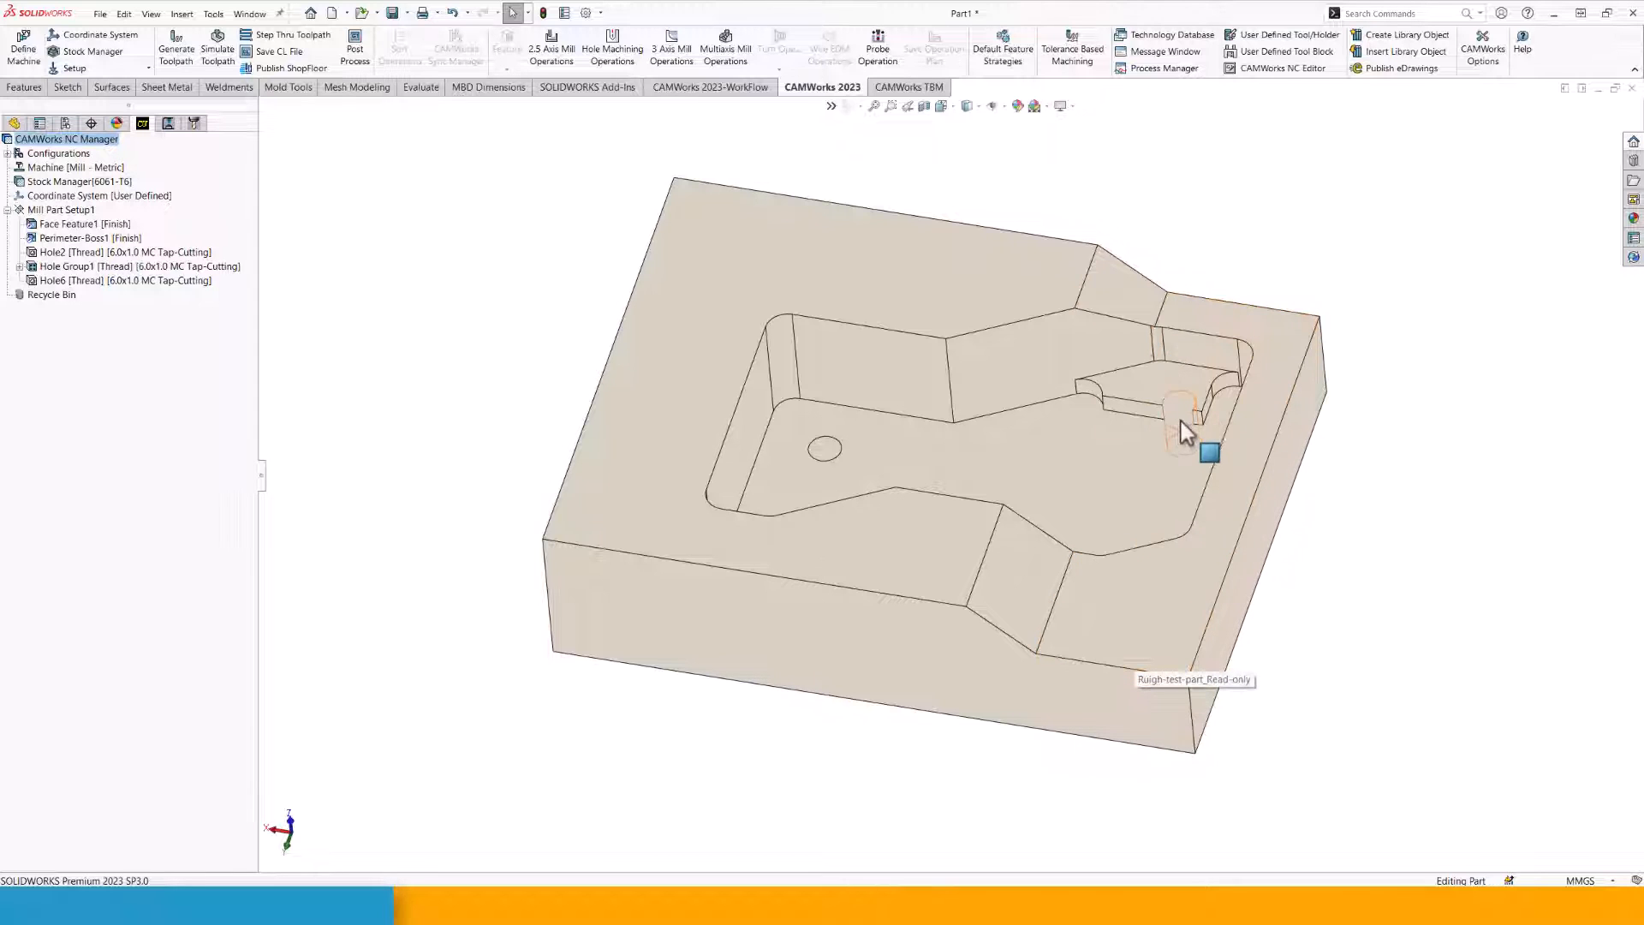
pyautogui.scroll(1, 1213, 414)
pyautogui.scroll(-1, 1215, 424)
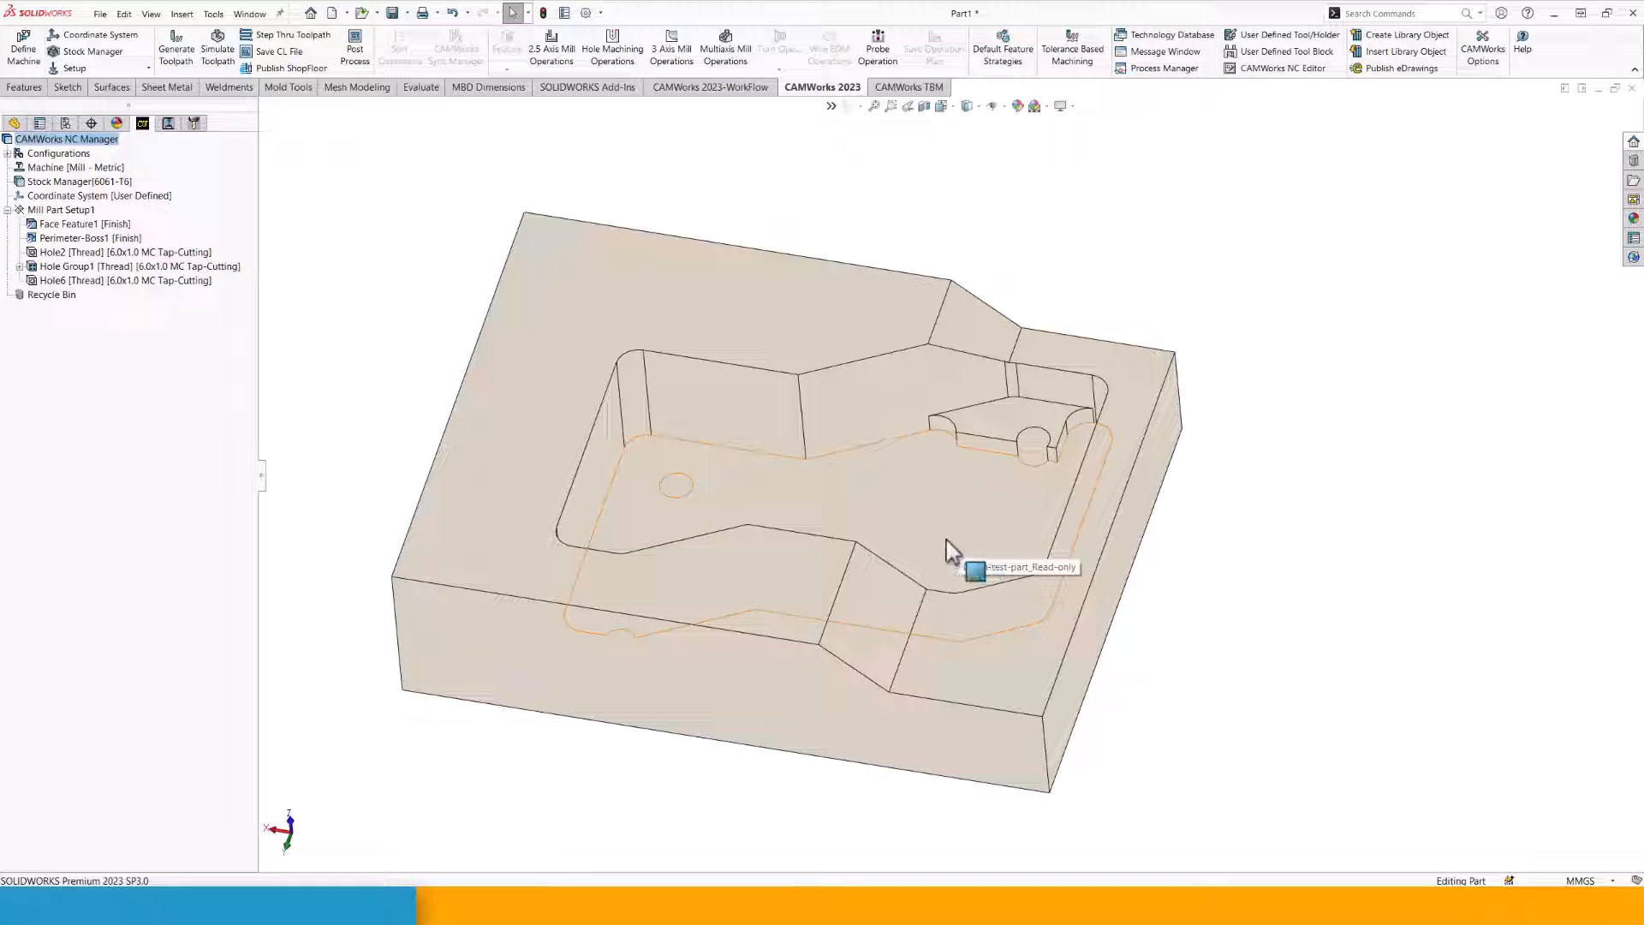
pyautogui.click(1008, 653)
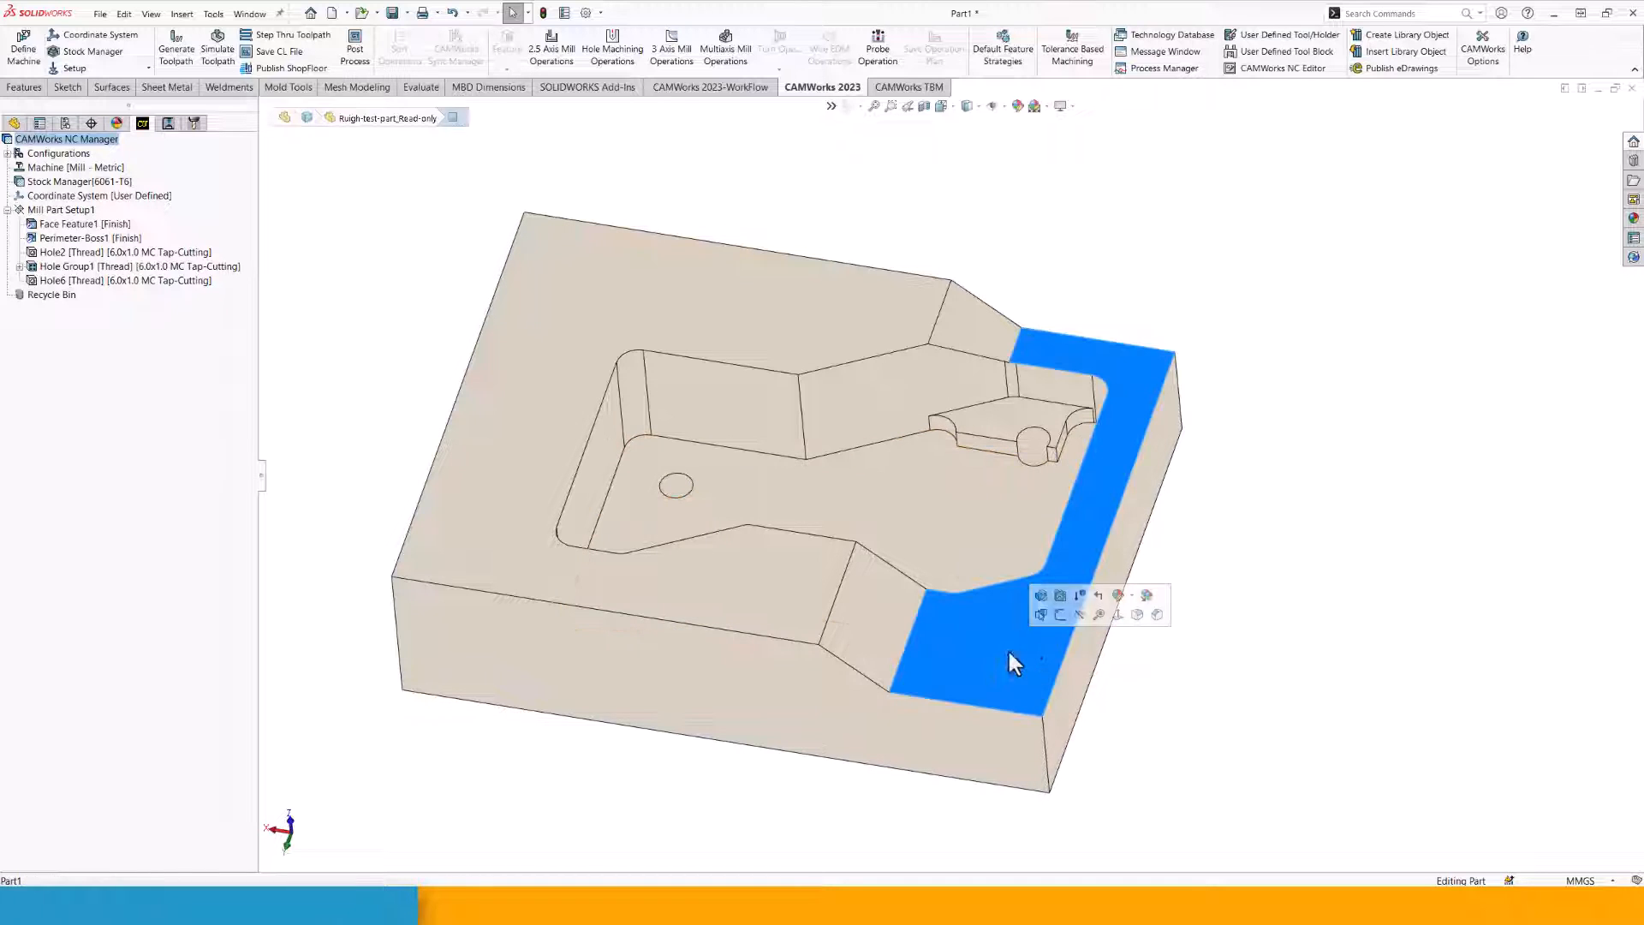
pyautogui.click(1060, 616)
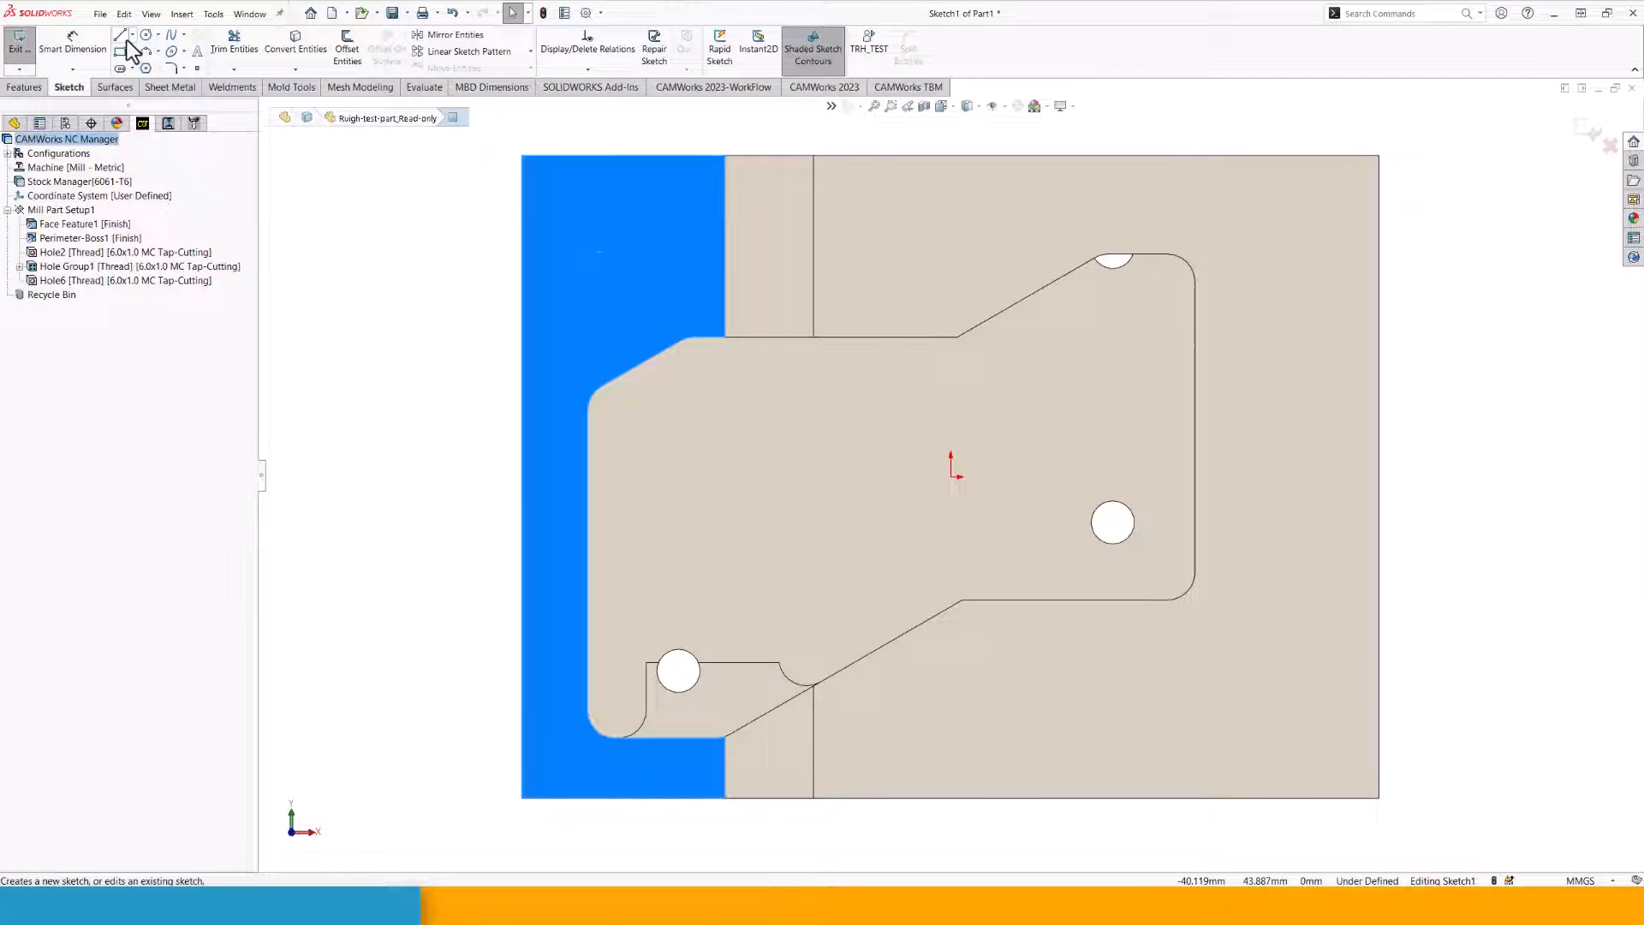
pyautogui.click(120, 34)
pyautogui.click(725, 156)
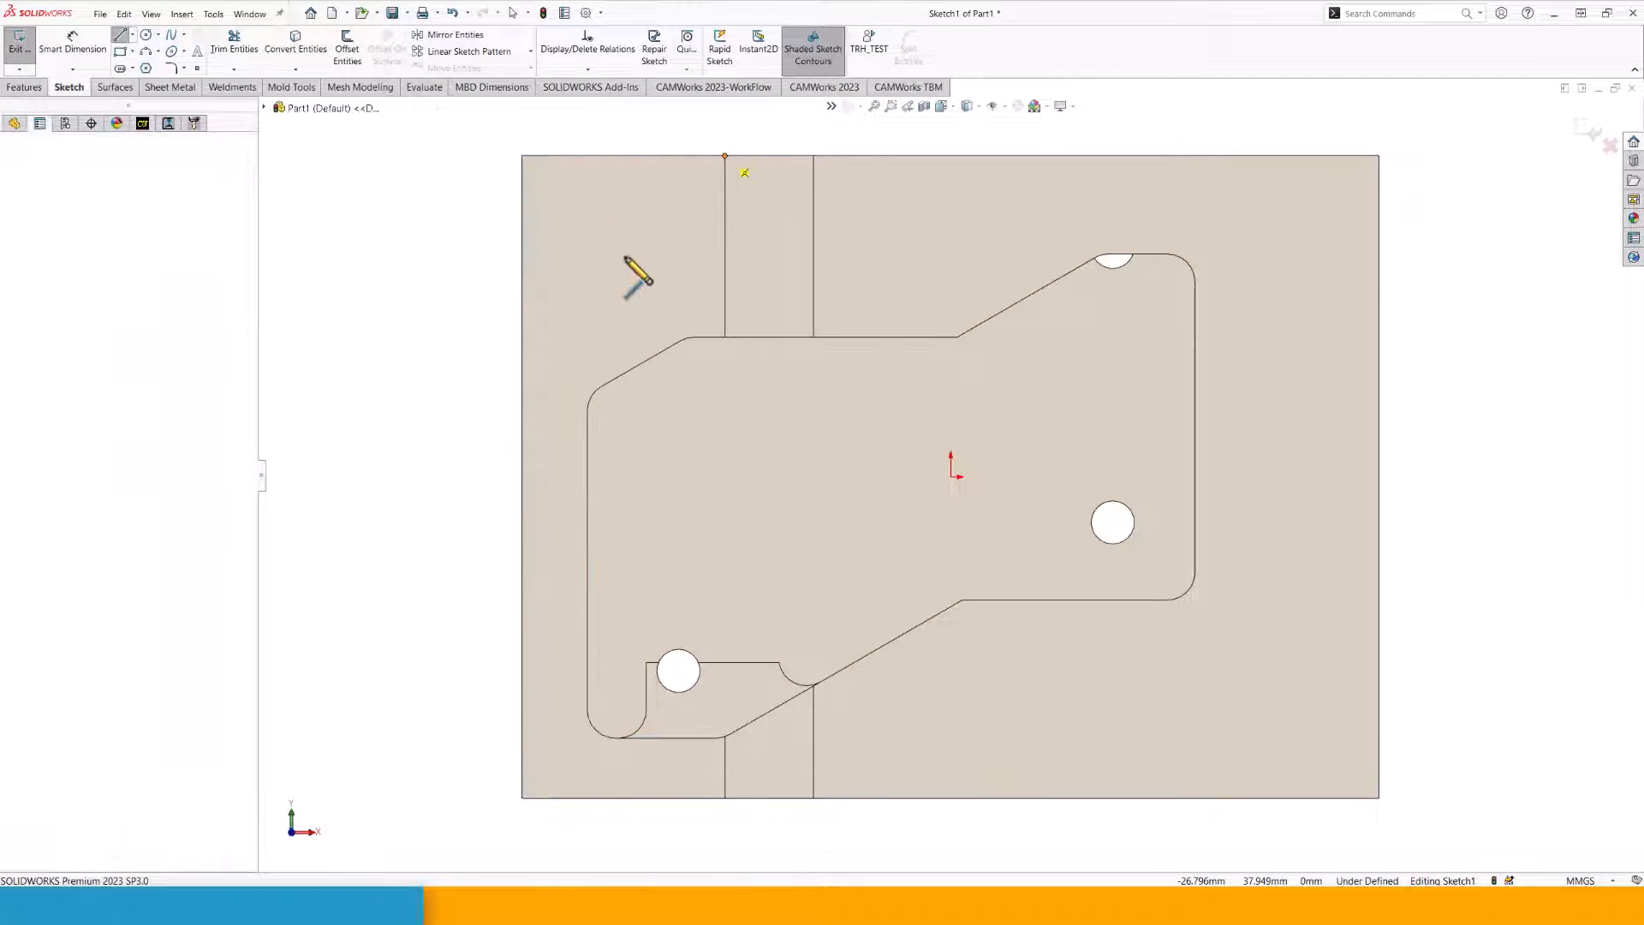
pyautogui.click(724, 797)
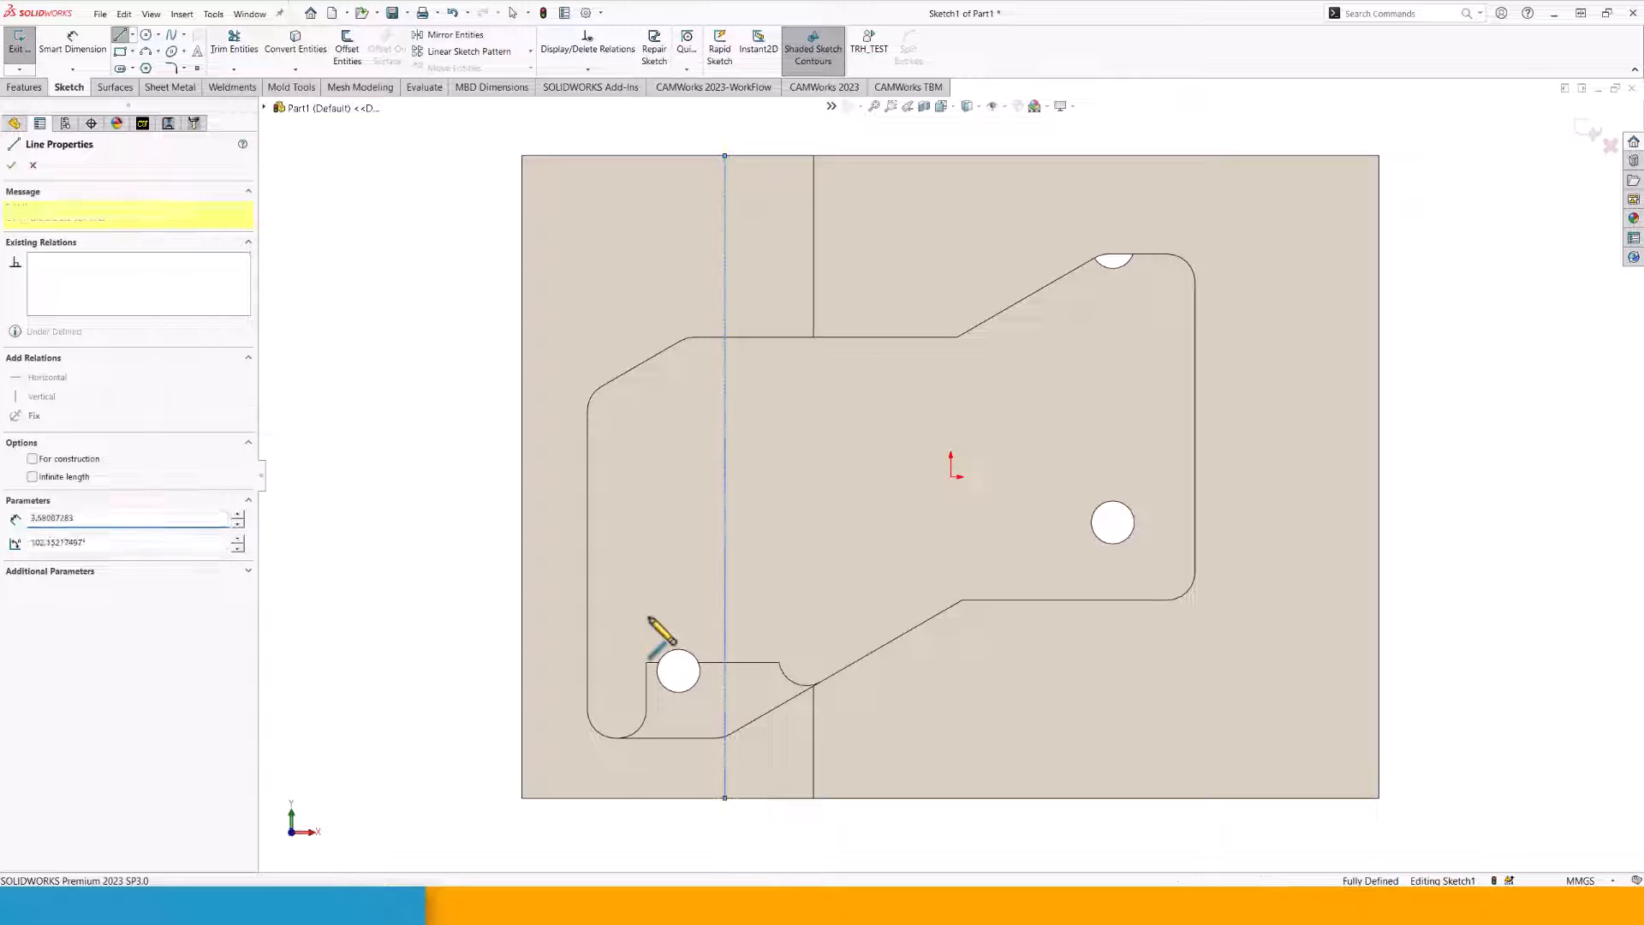
pyautogui.click(19, 41)
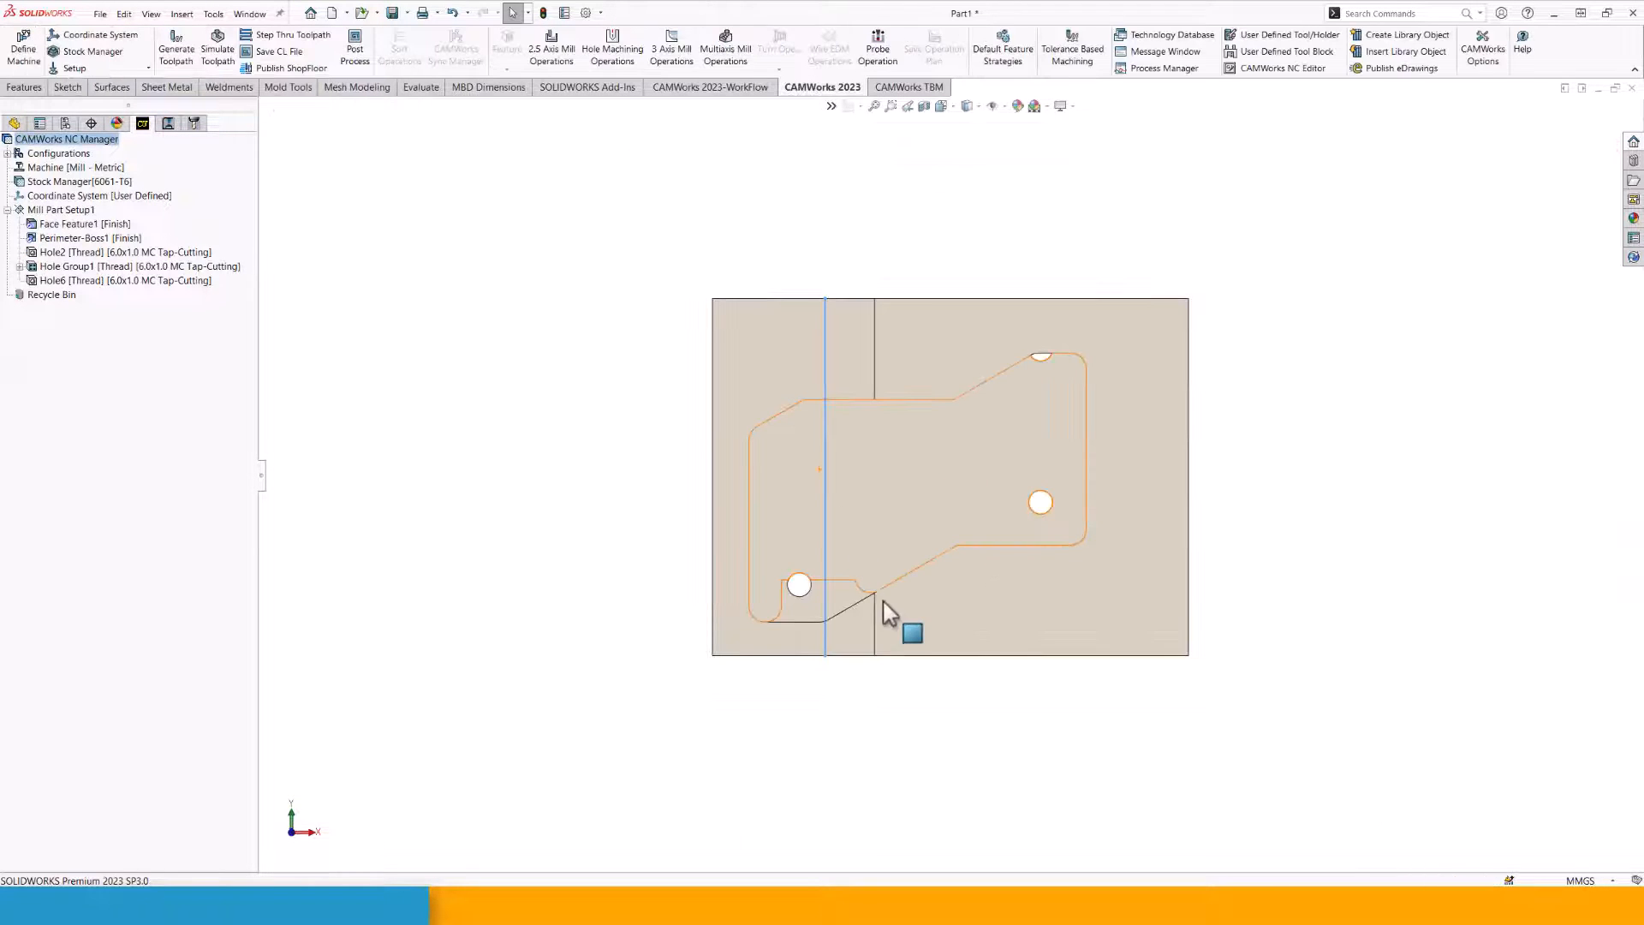
# Create a second mill part setup from the highest face on the pocket side, including a face feature with the Finish strategy.
pyautogui.moveTo(880, 594)
pyautogui.mouseDown(button='middle')
pyautogui.moveTo(1013, 264)
pyautogui.moveTo(1110, 487)
pyautogui.moveTo(1093, 481)
pyautogui.moveTo(1060, 363)
pyautogui.moveTo(1127, 433)
pyautogui.moveTo(1077, 514)
pyautogui.mouseUp(button='middle')
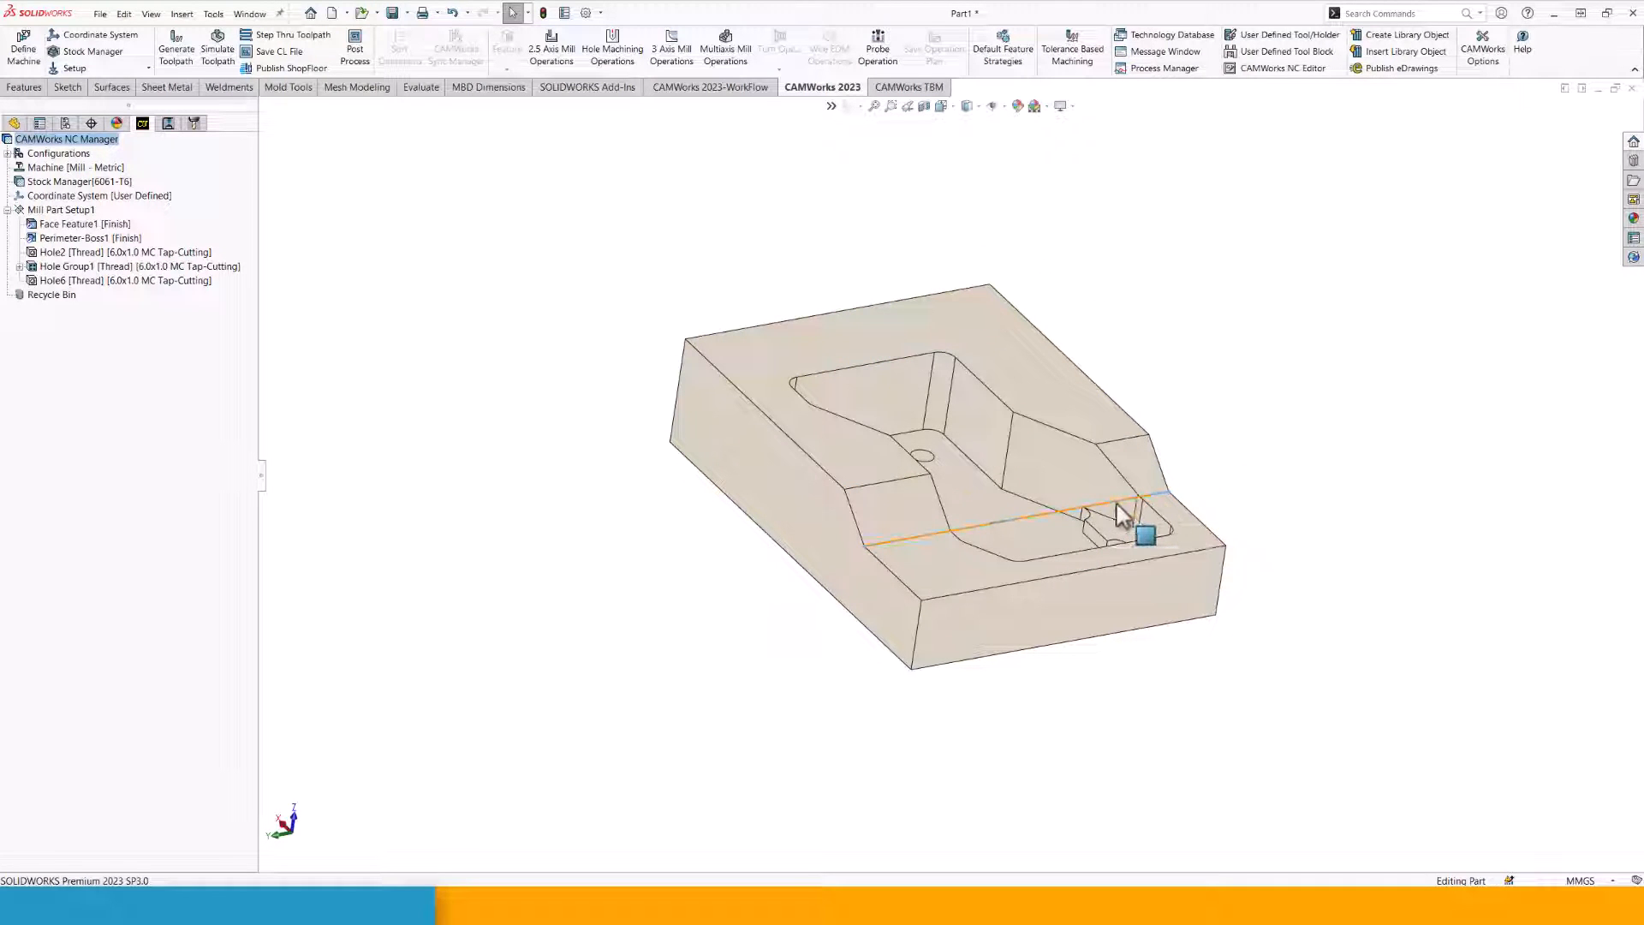
pyautogui.moveTo(1066, 377)
pyautogui.mouseDown(button='middle')
pyautogui.moveTo(947, 322)
pyautogui.moveTo(1077, 384)
pyautogui.mouseUp(button='middle')
pyautogui.scroll(-2, 1234, 387)
pyautogui.moveTo(943, 455); pyautogui.dragTo(994, 416, button='middle')
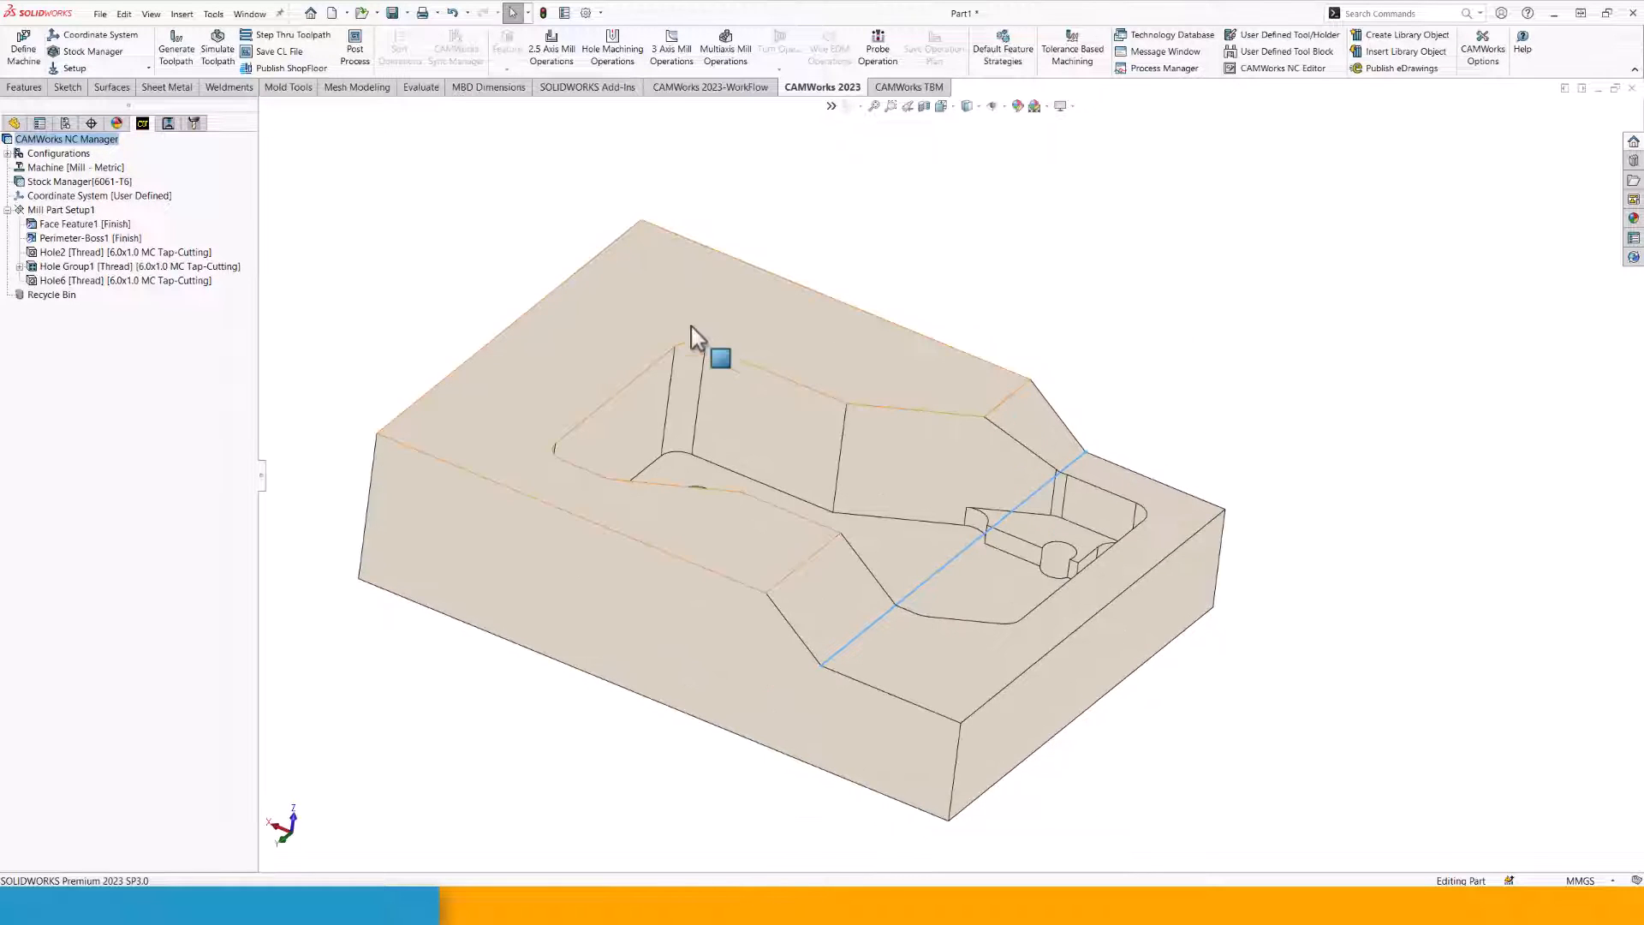
pyautogui.moveTo(691, 326); pyautogui.dragTo(726, 470, button='middle')
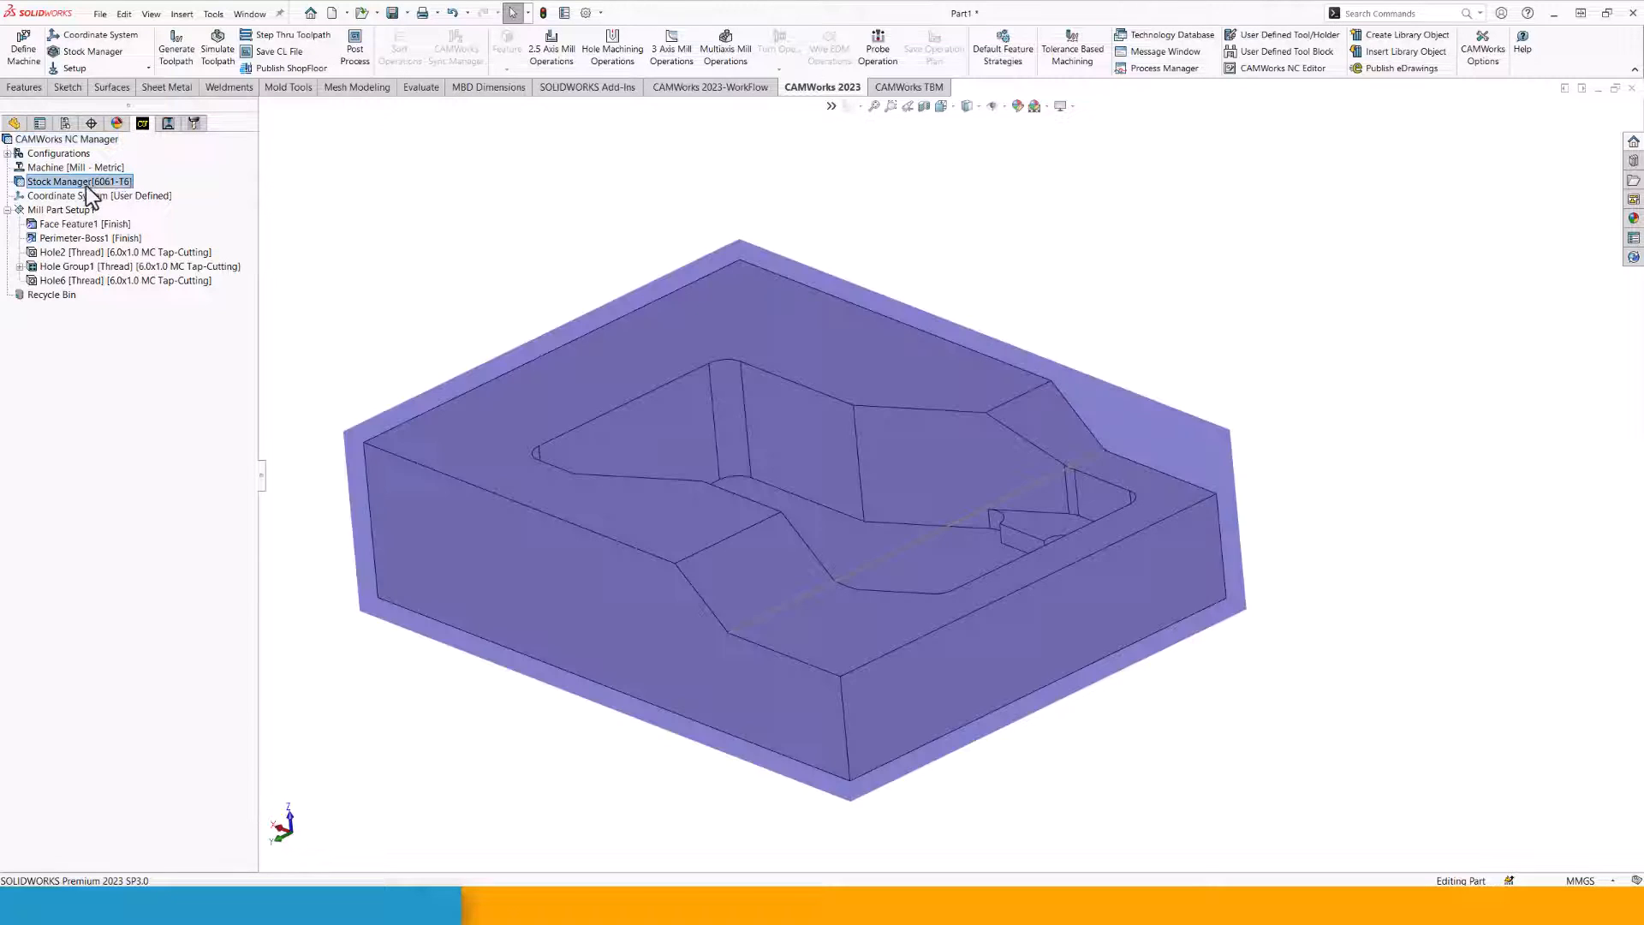
pyautogui.rightClick(118, 182)
pyautogui.click(155, 219)
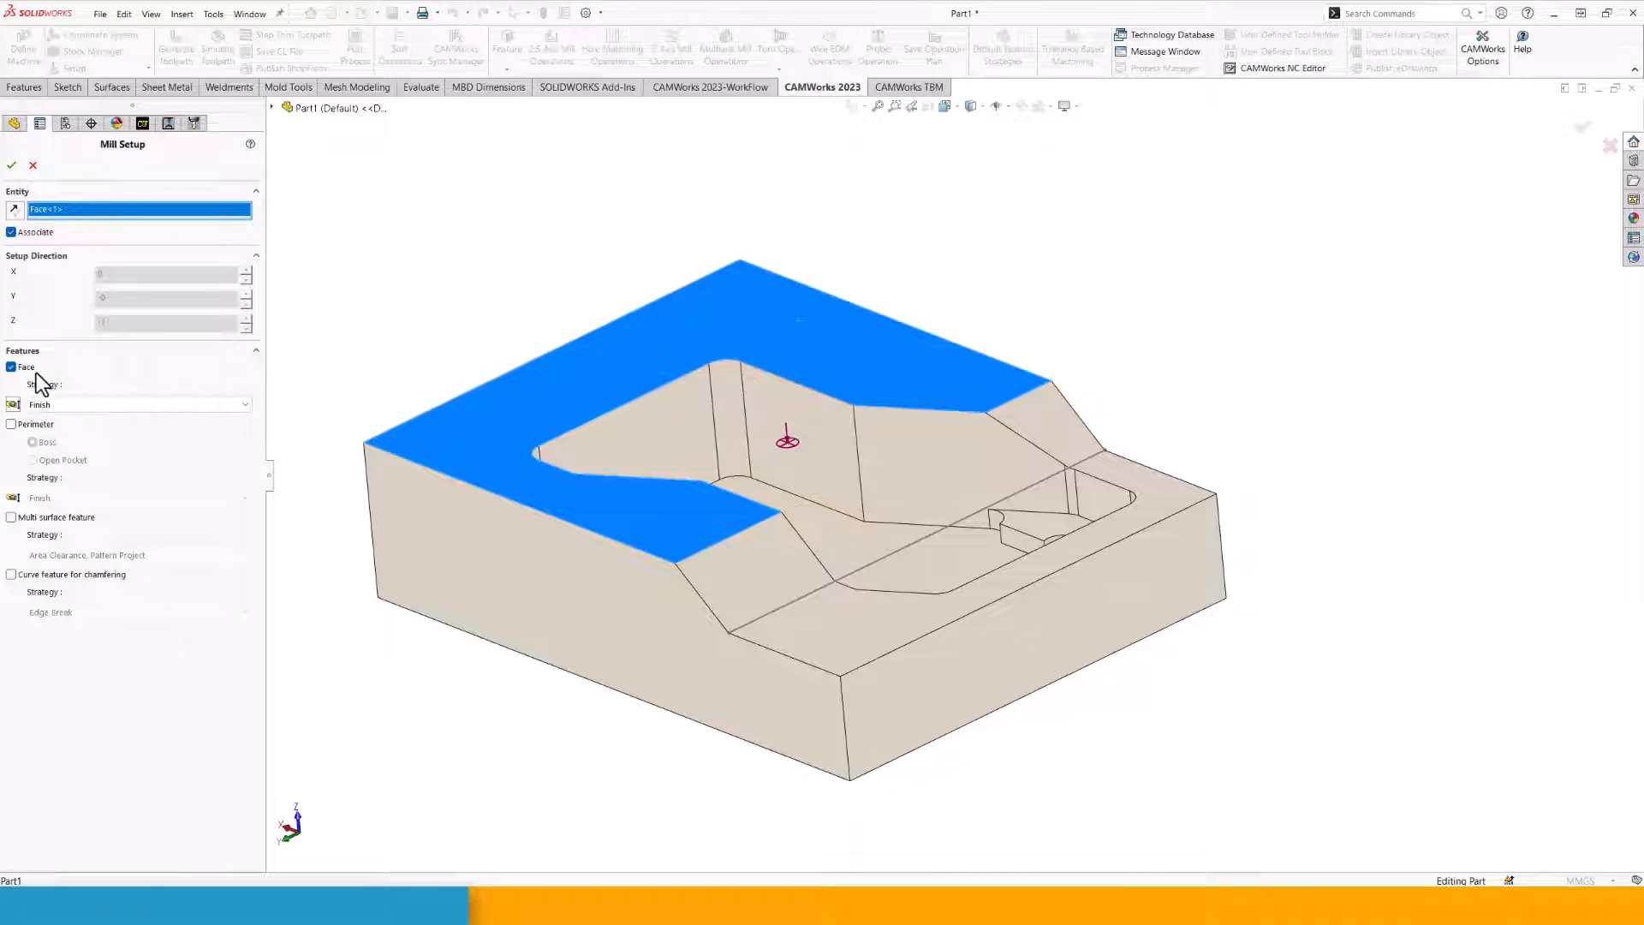
pyautogui.click(12, 165)
# Try to recognize local features in Mill Part Setup2 from the lower step face, and clear the face selection.
pyautogui.scroll(2, 553, 392)
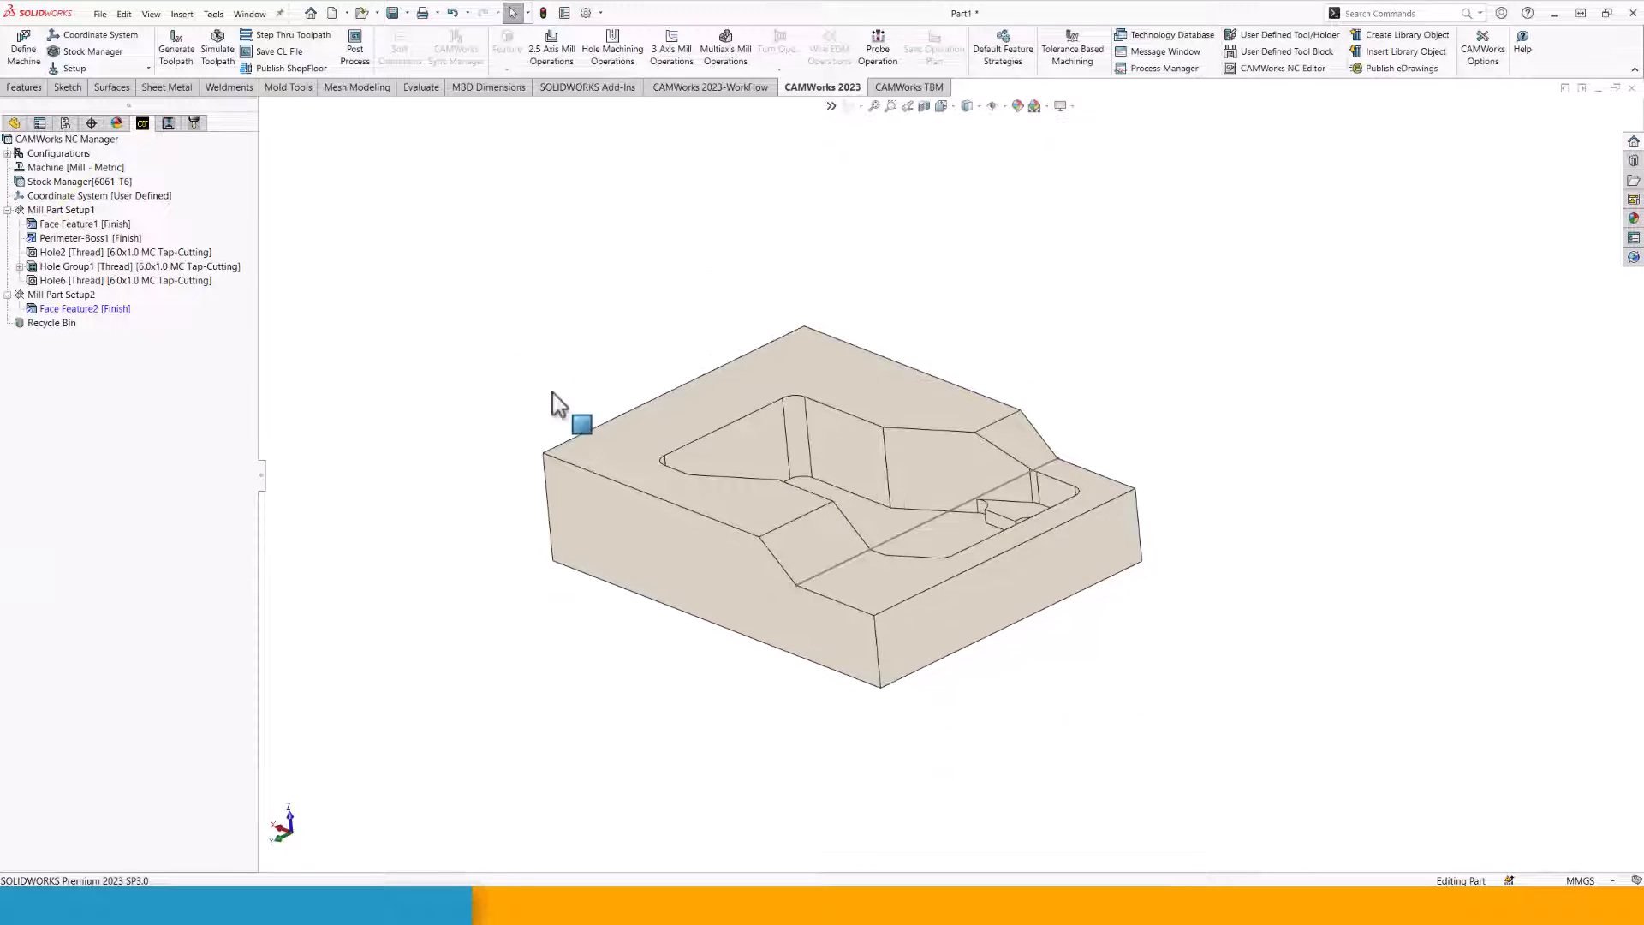
pyautogui.moveTo(653, 561)
pyautogui.mouseDown(button='middle')
pyautogui.moveTo(667, 569)
pyautogui.moveTo(659, 556)
pyautogui.mouseUp(button='middle')
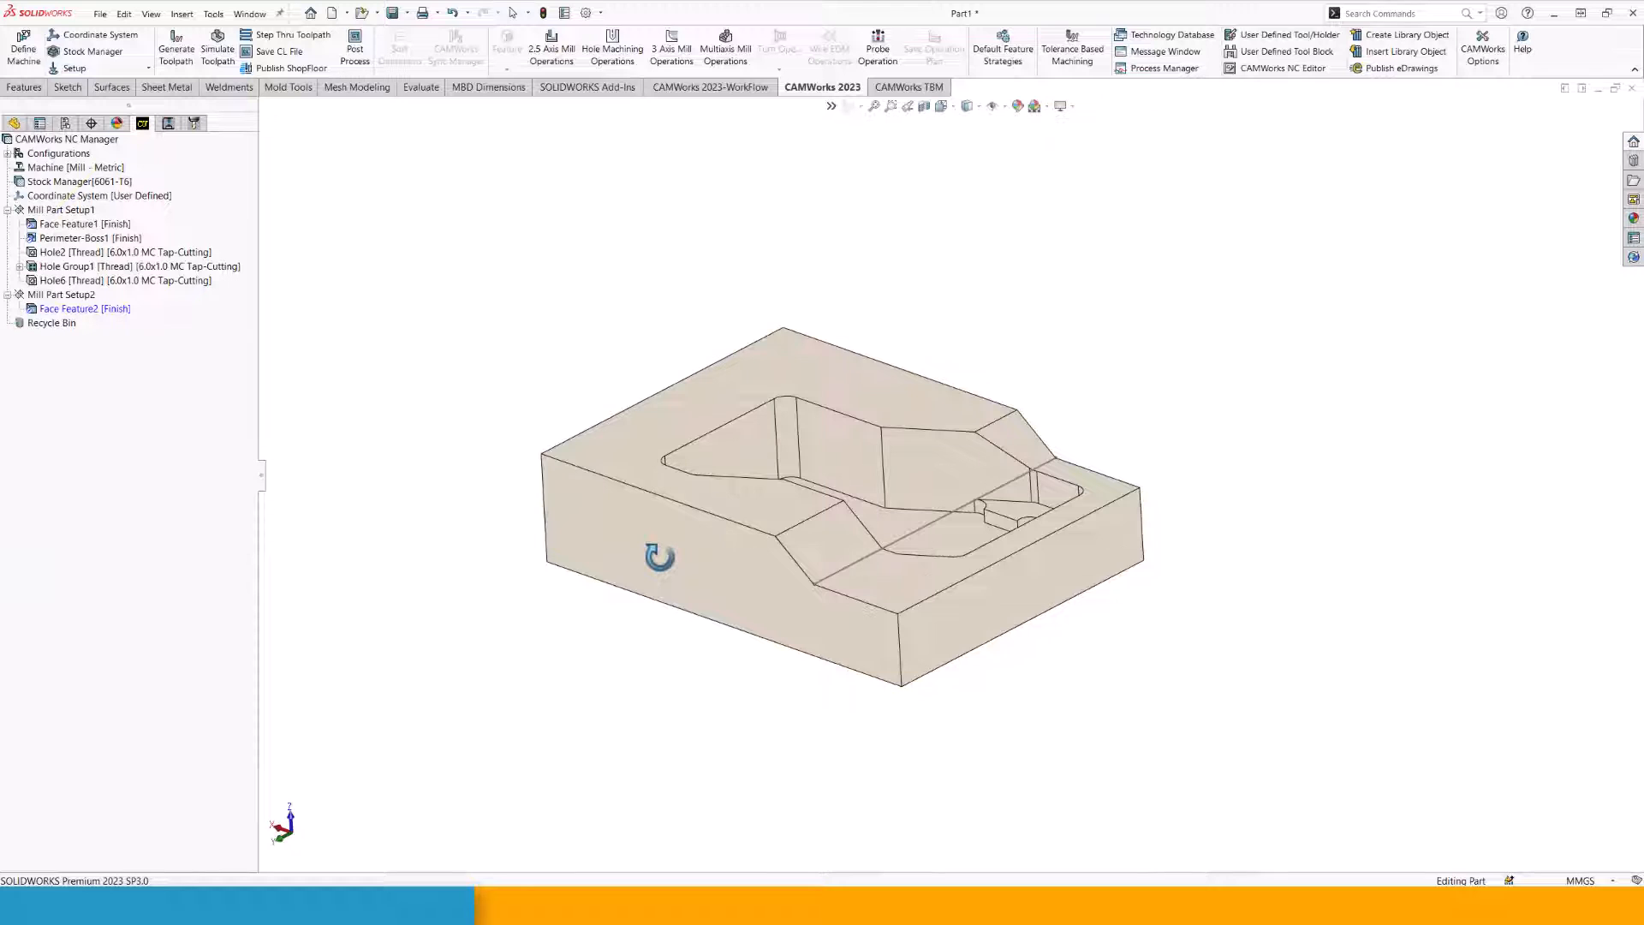
pyautogui.scroll(-2, 892, 608)
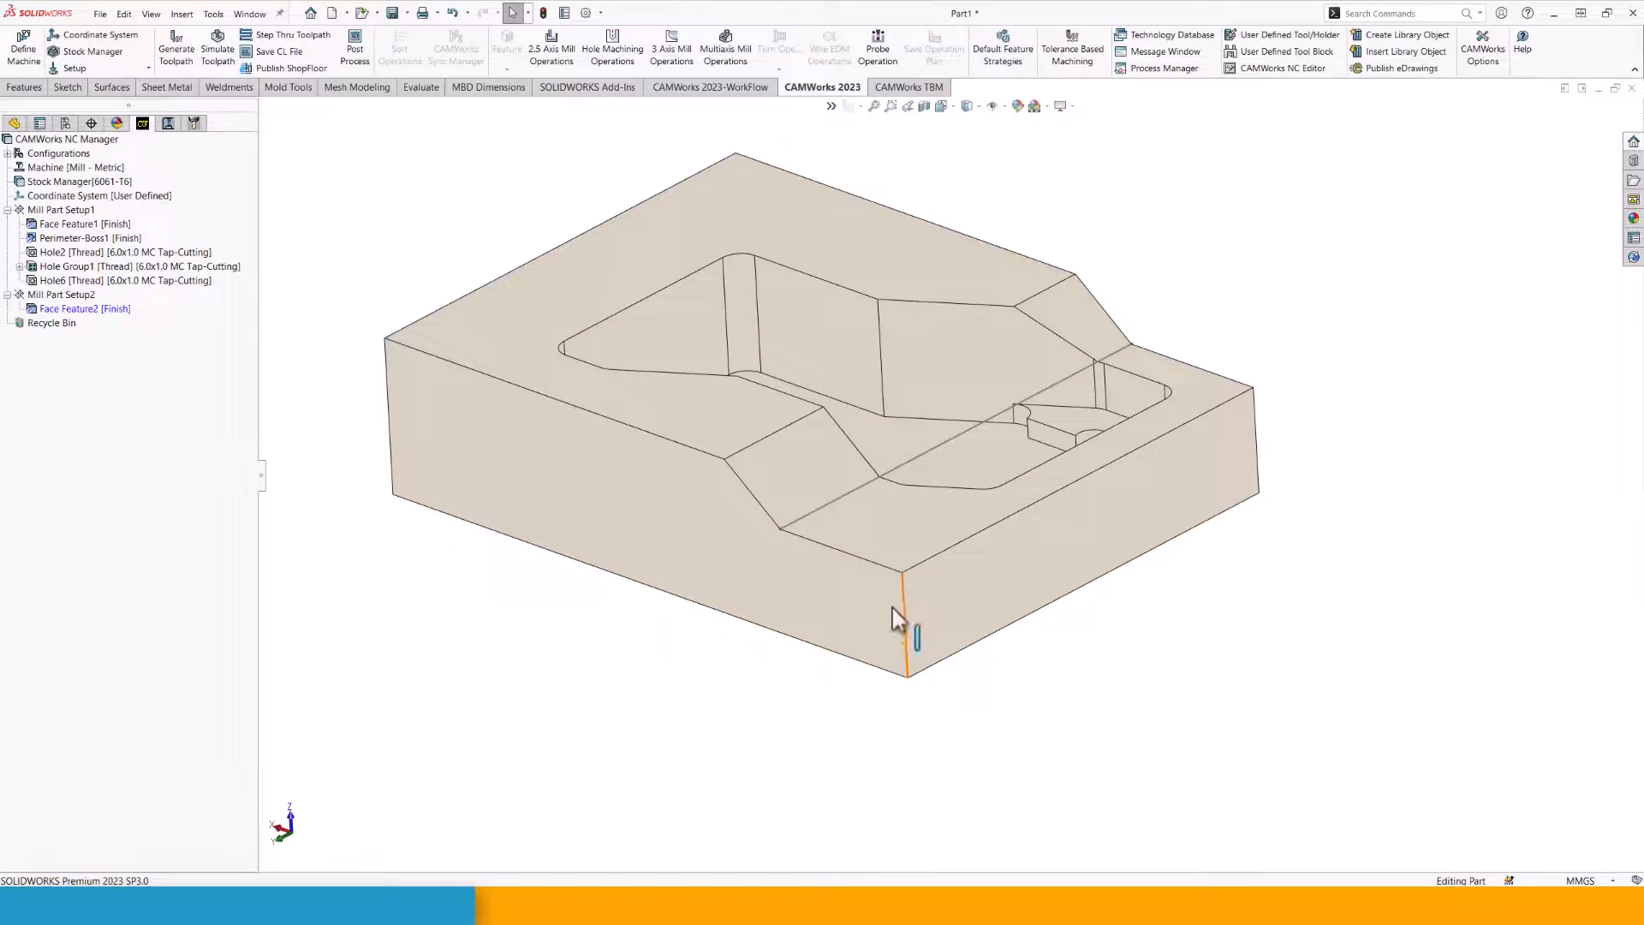
pyautogui.click(889, 510)
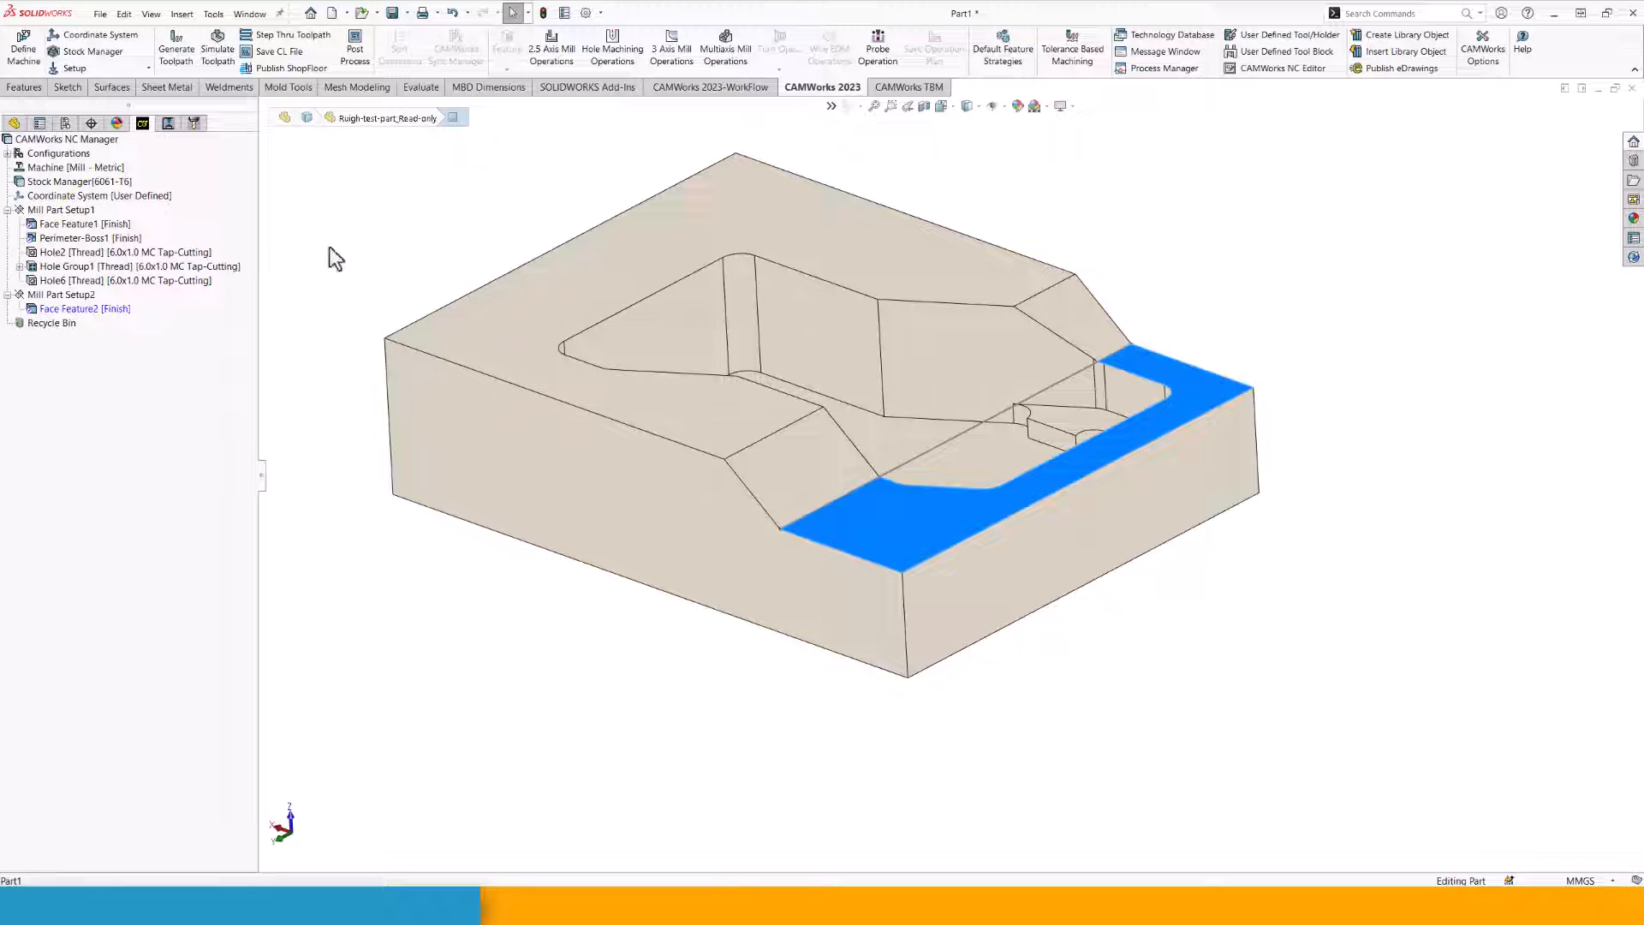
pyautogui.rightClick(56, 298)
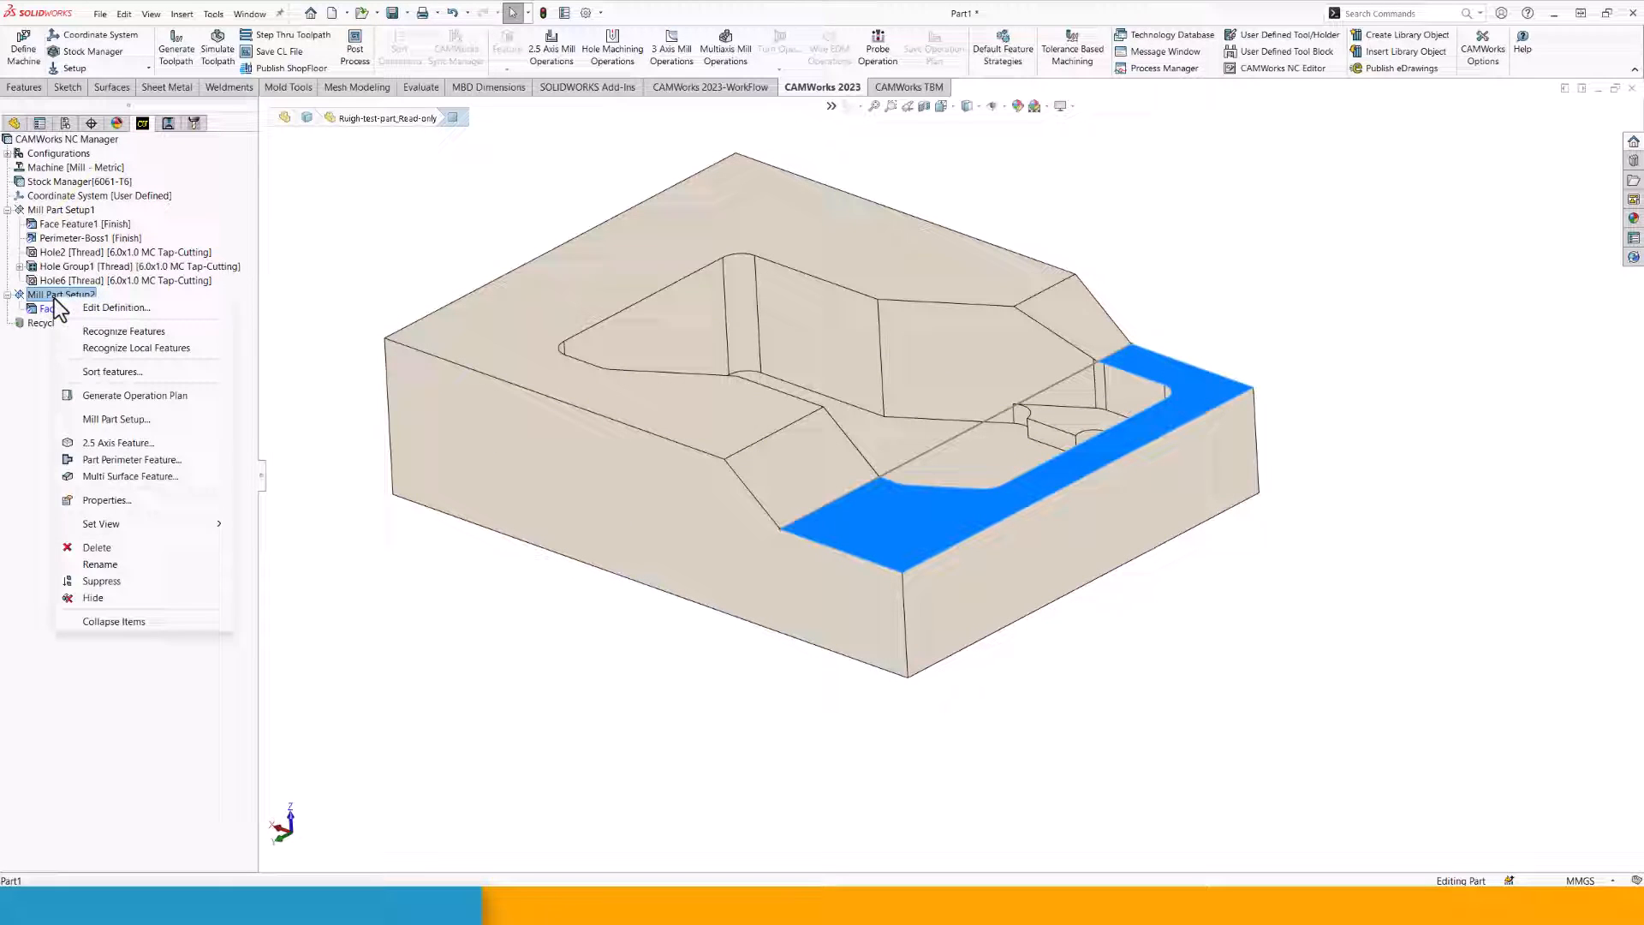
pyautogui.click(132, 348)
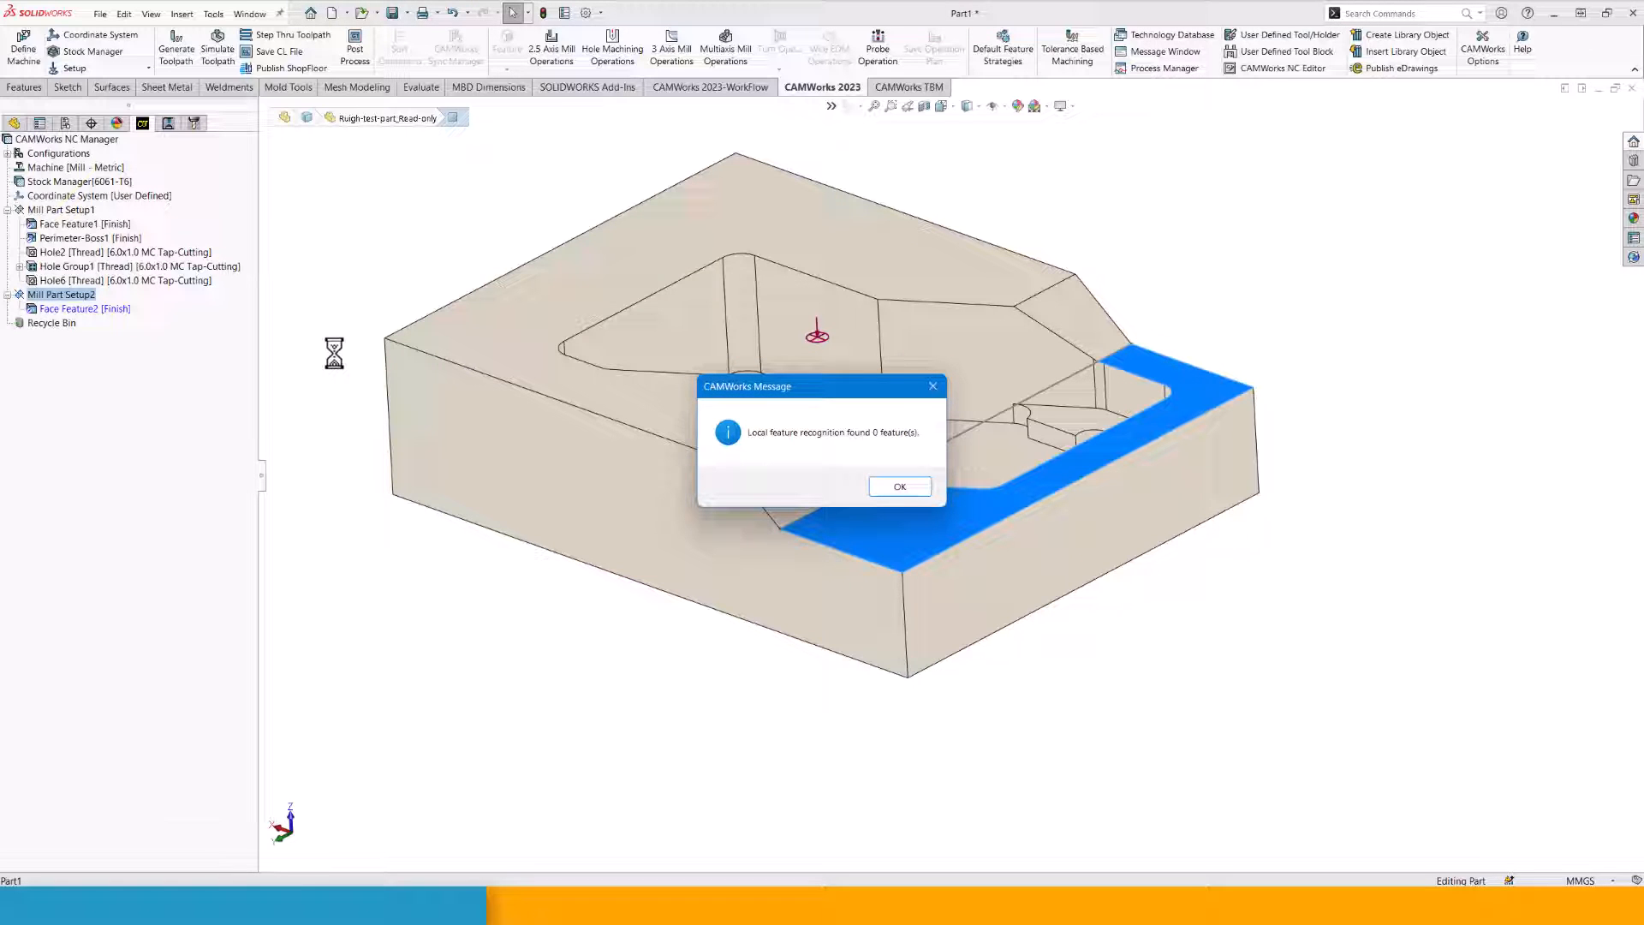
pyautogui.click(918, 492)
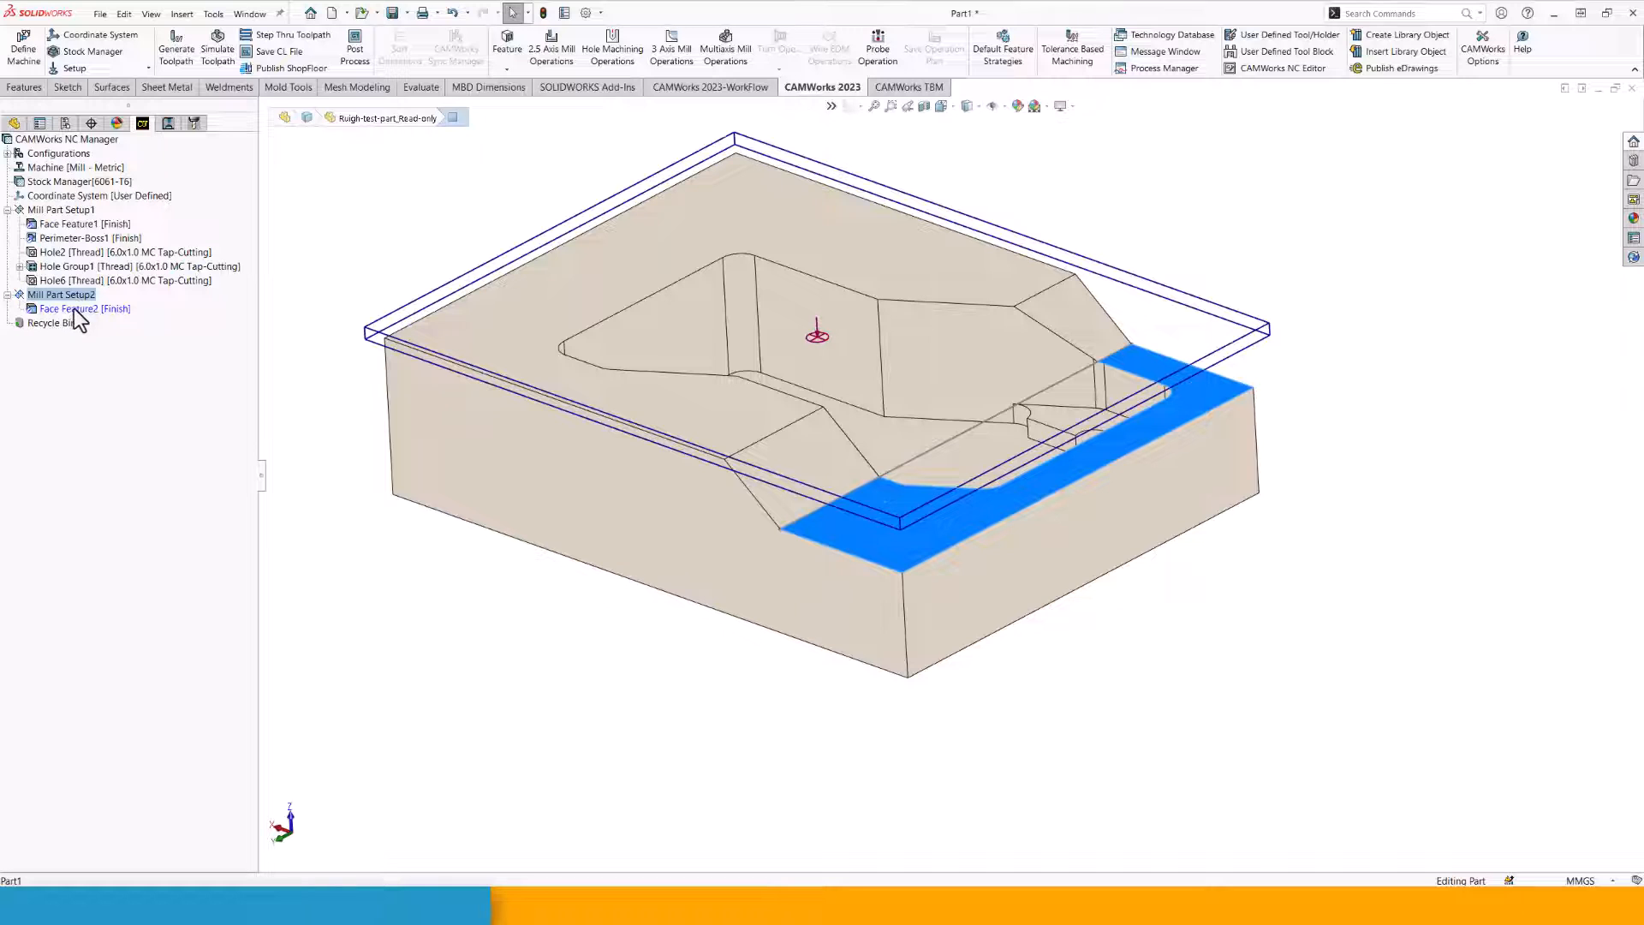
pyautogui.click(264, 308)
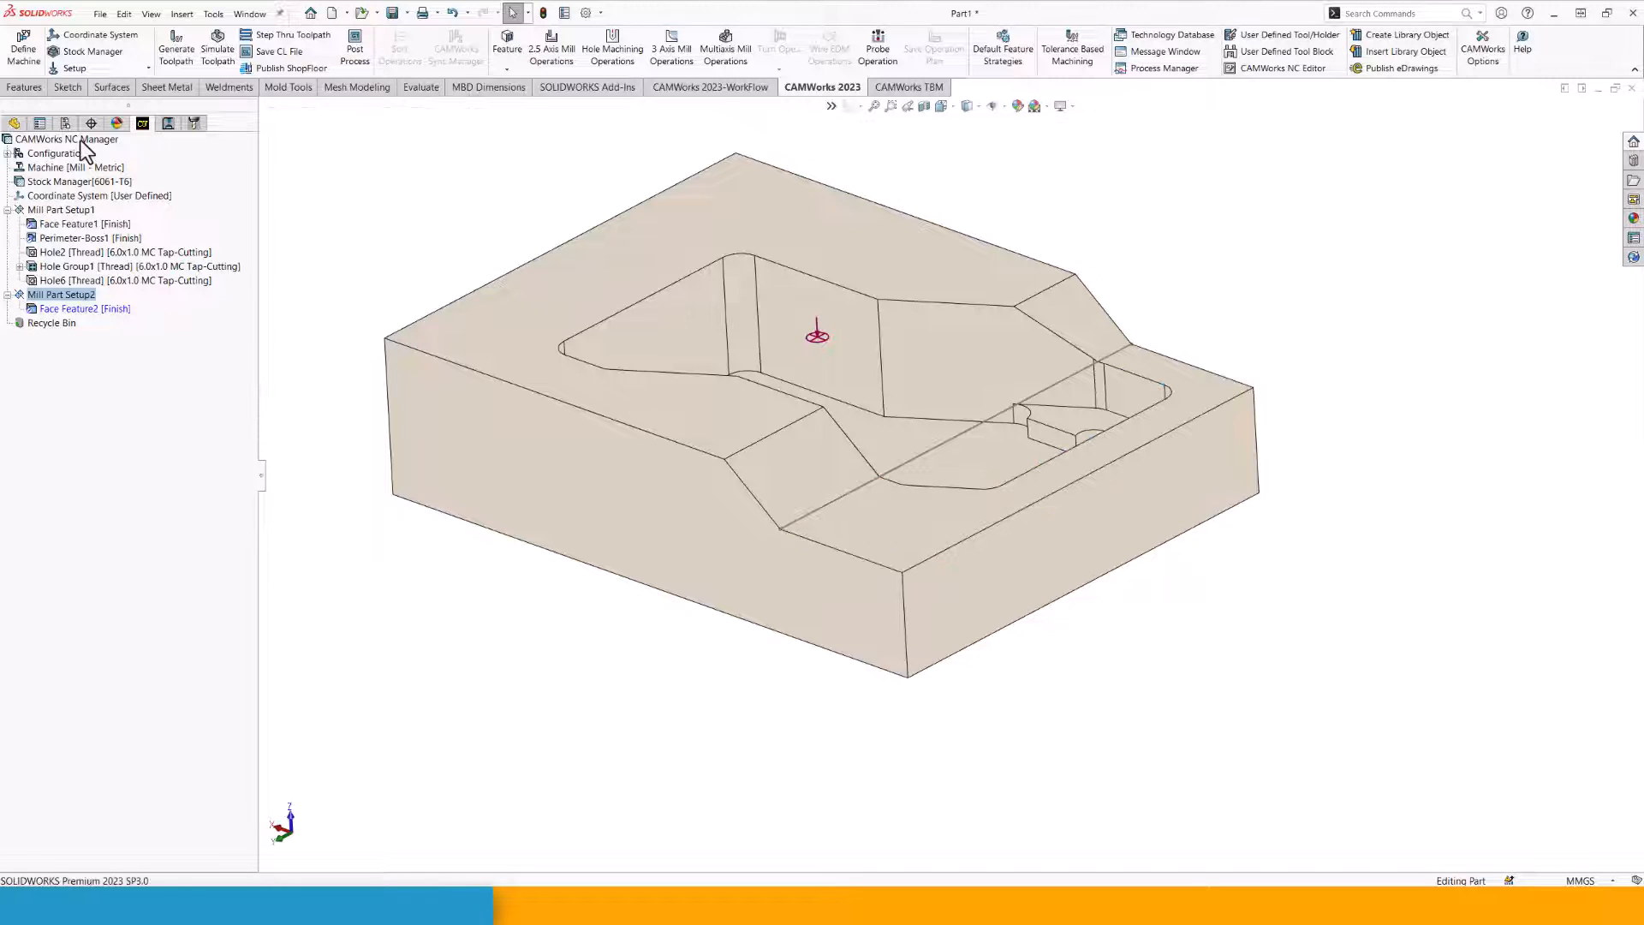
# In the CAMWorks options, enable extraction of tapered and filleted features, disable face features, and review the display and update settings.
pyautogui.rightClick(71, 138)
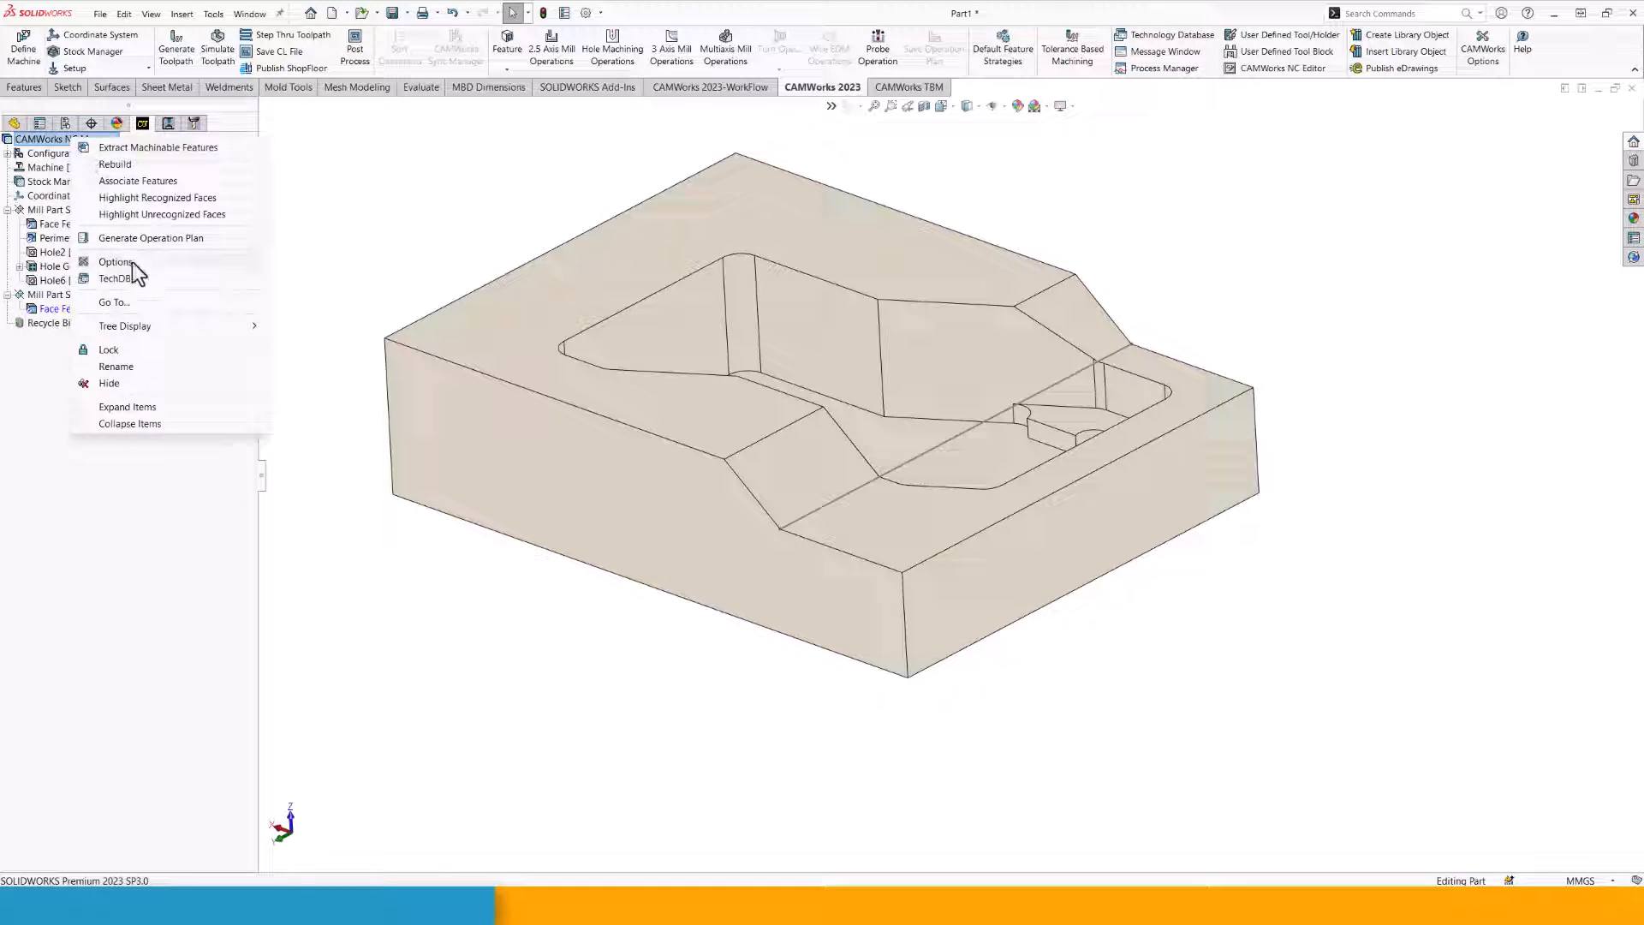
pyautogui.click(134, 263)
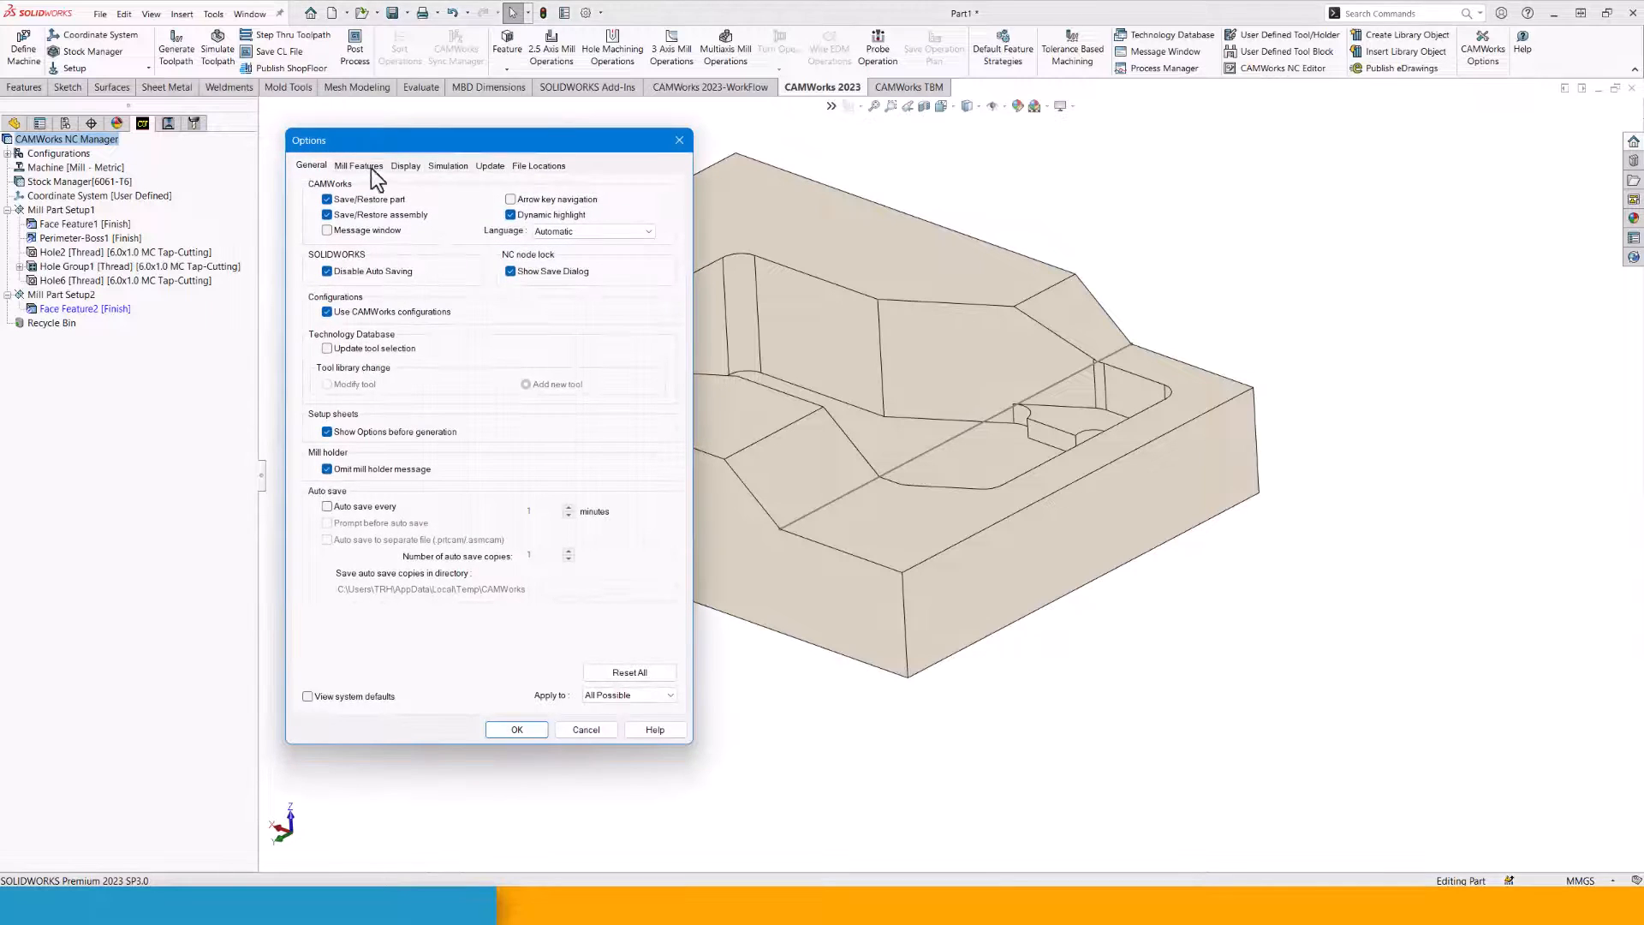
pyautogui.click(358, 165)
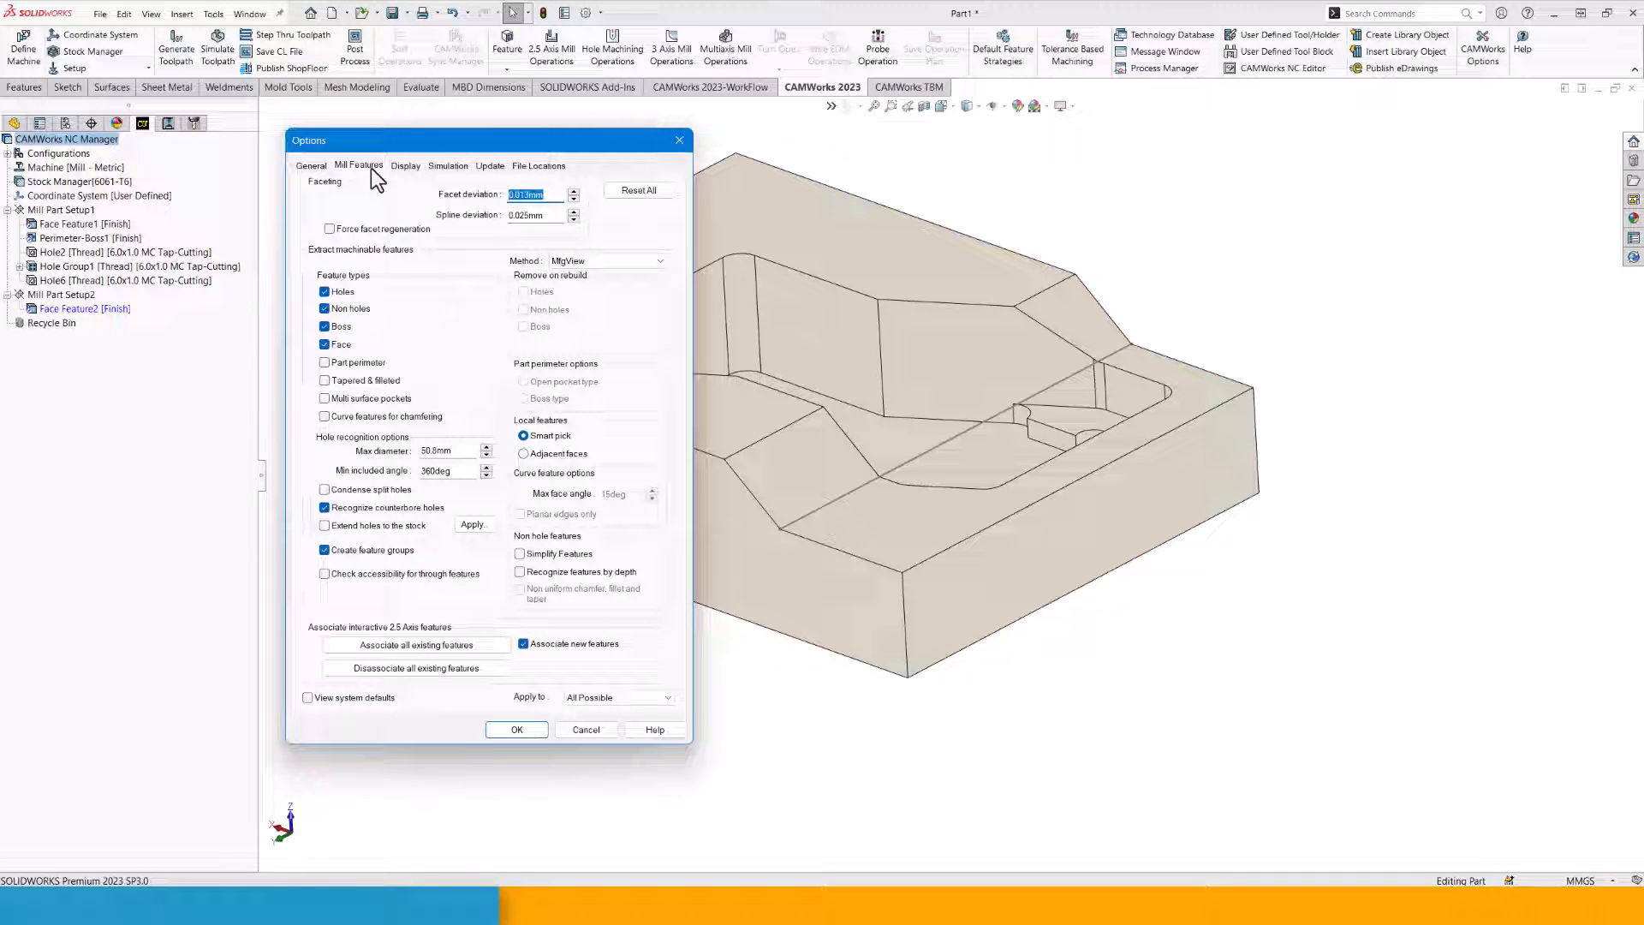
pyautogui.click(352, 380)
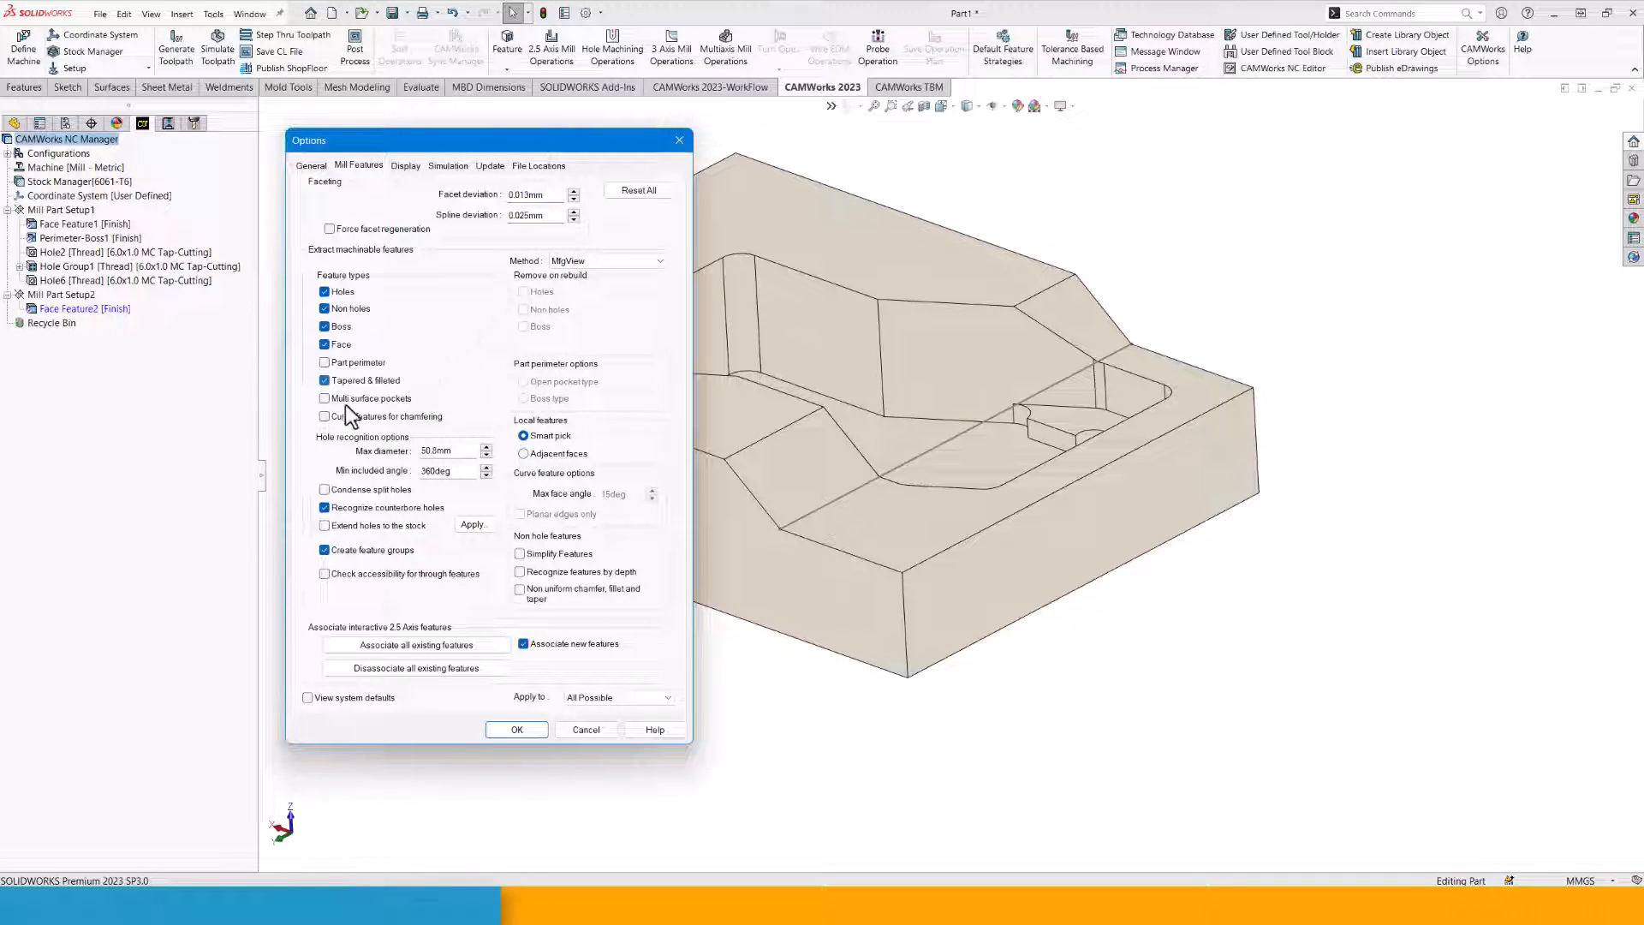
pyautogui.click(326, 345)
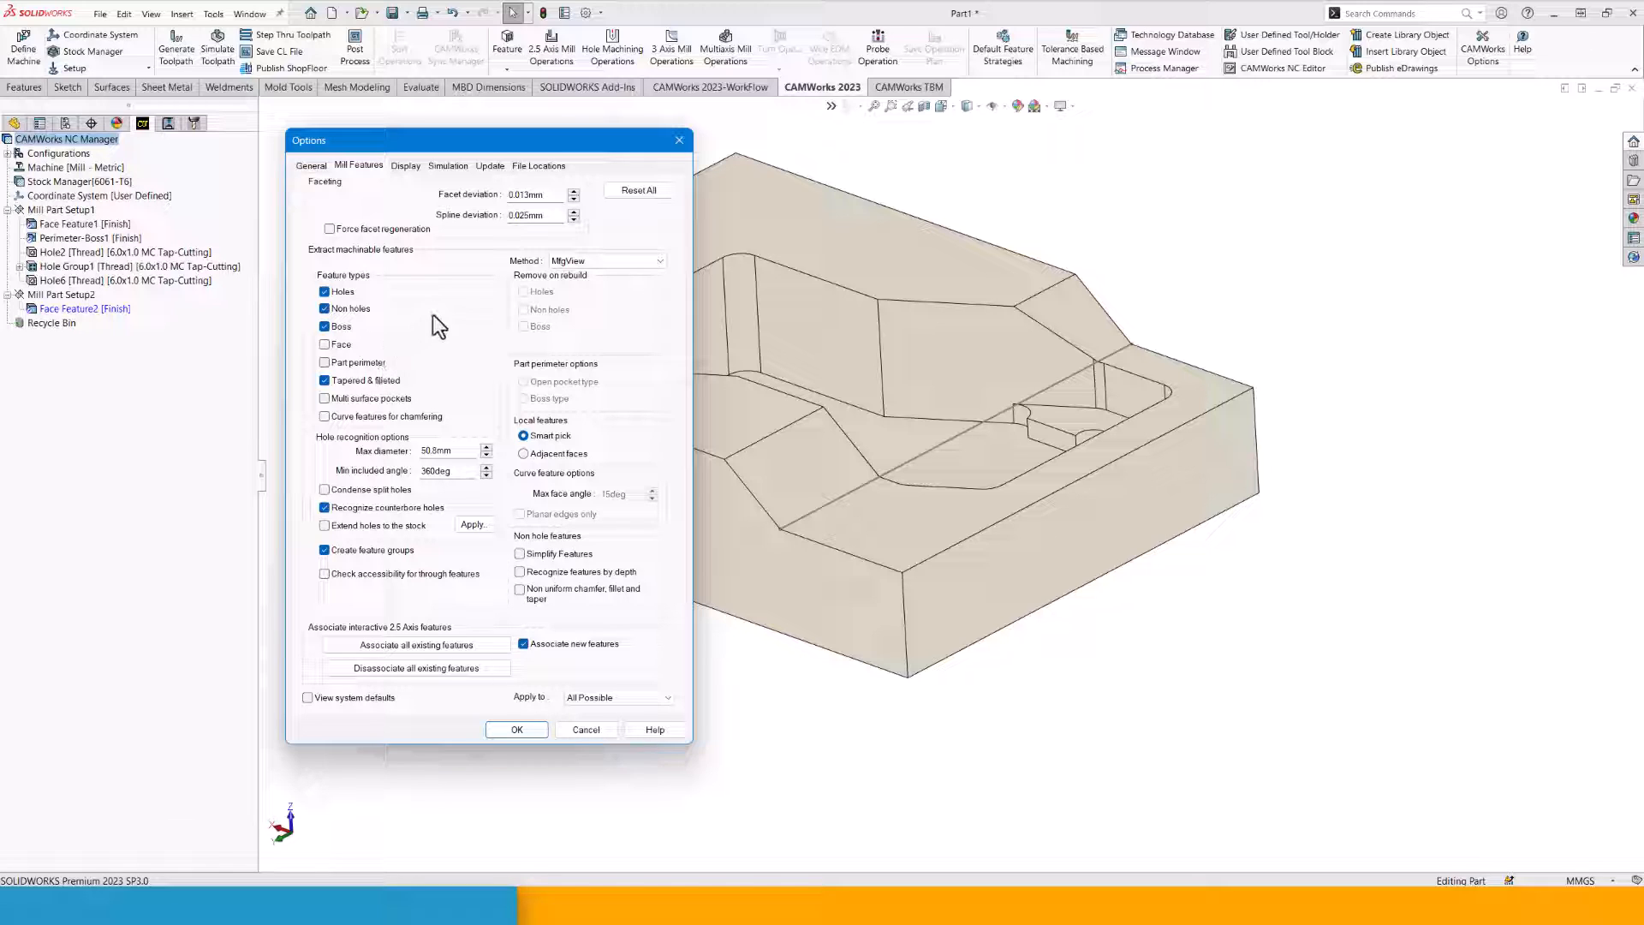
pyautogui.click(413, 168)
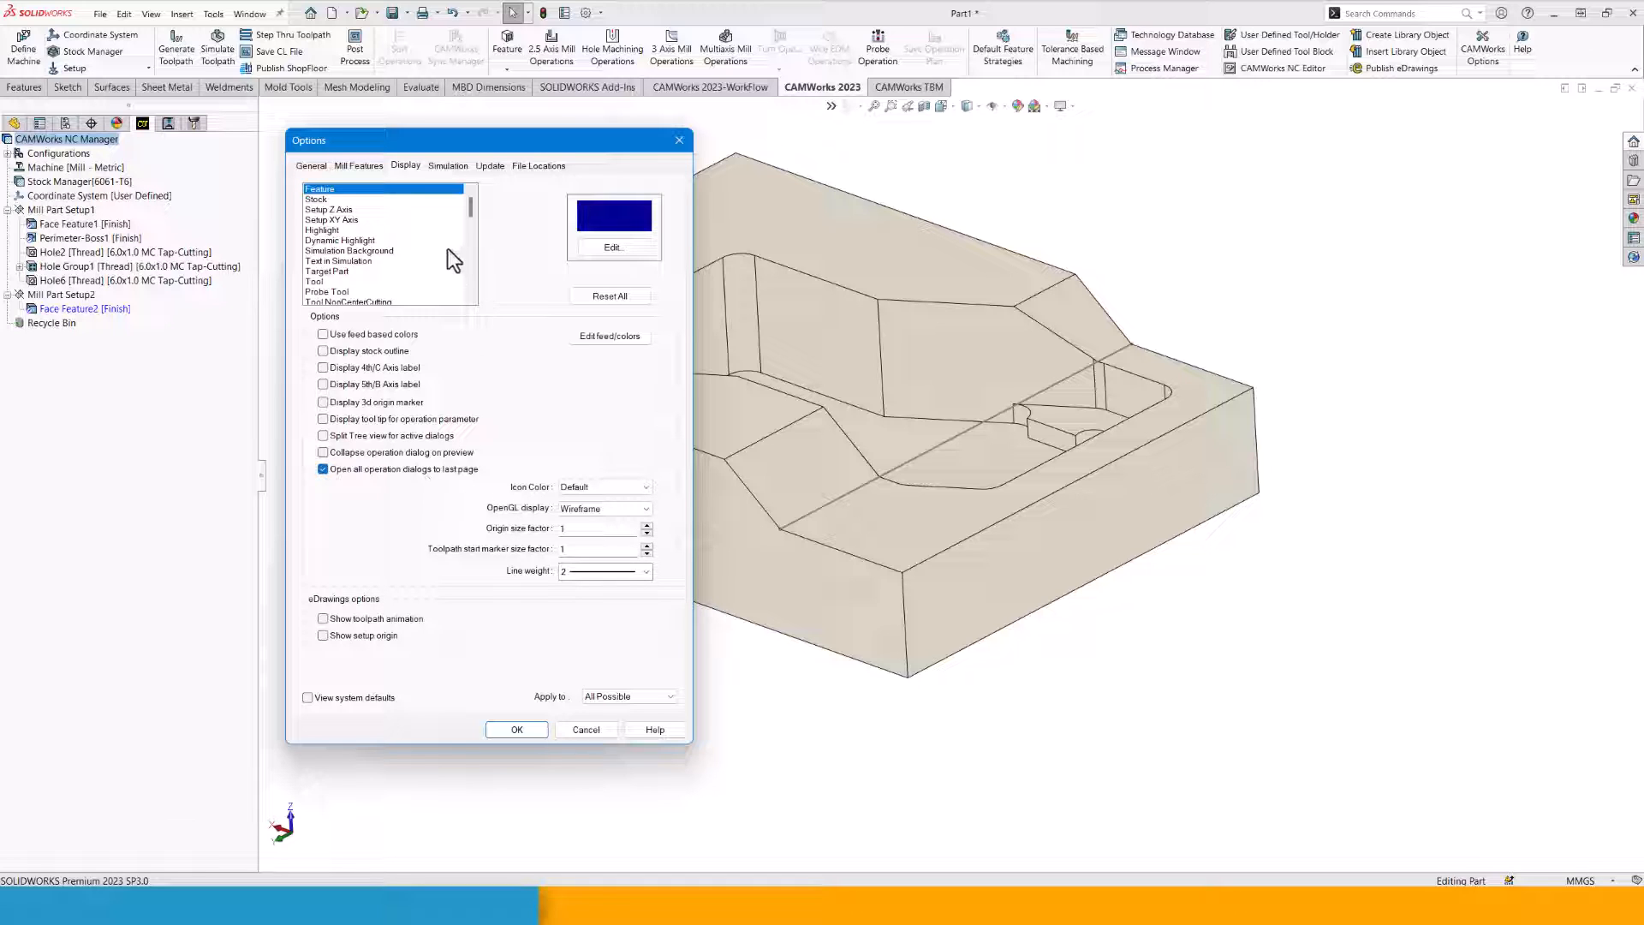
pyautogui.click(495, 166)
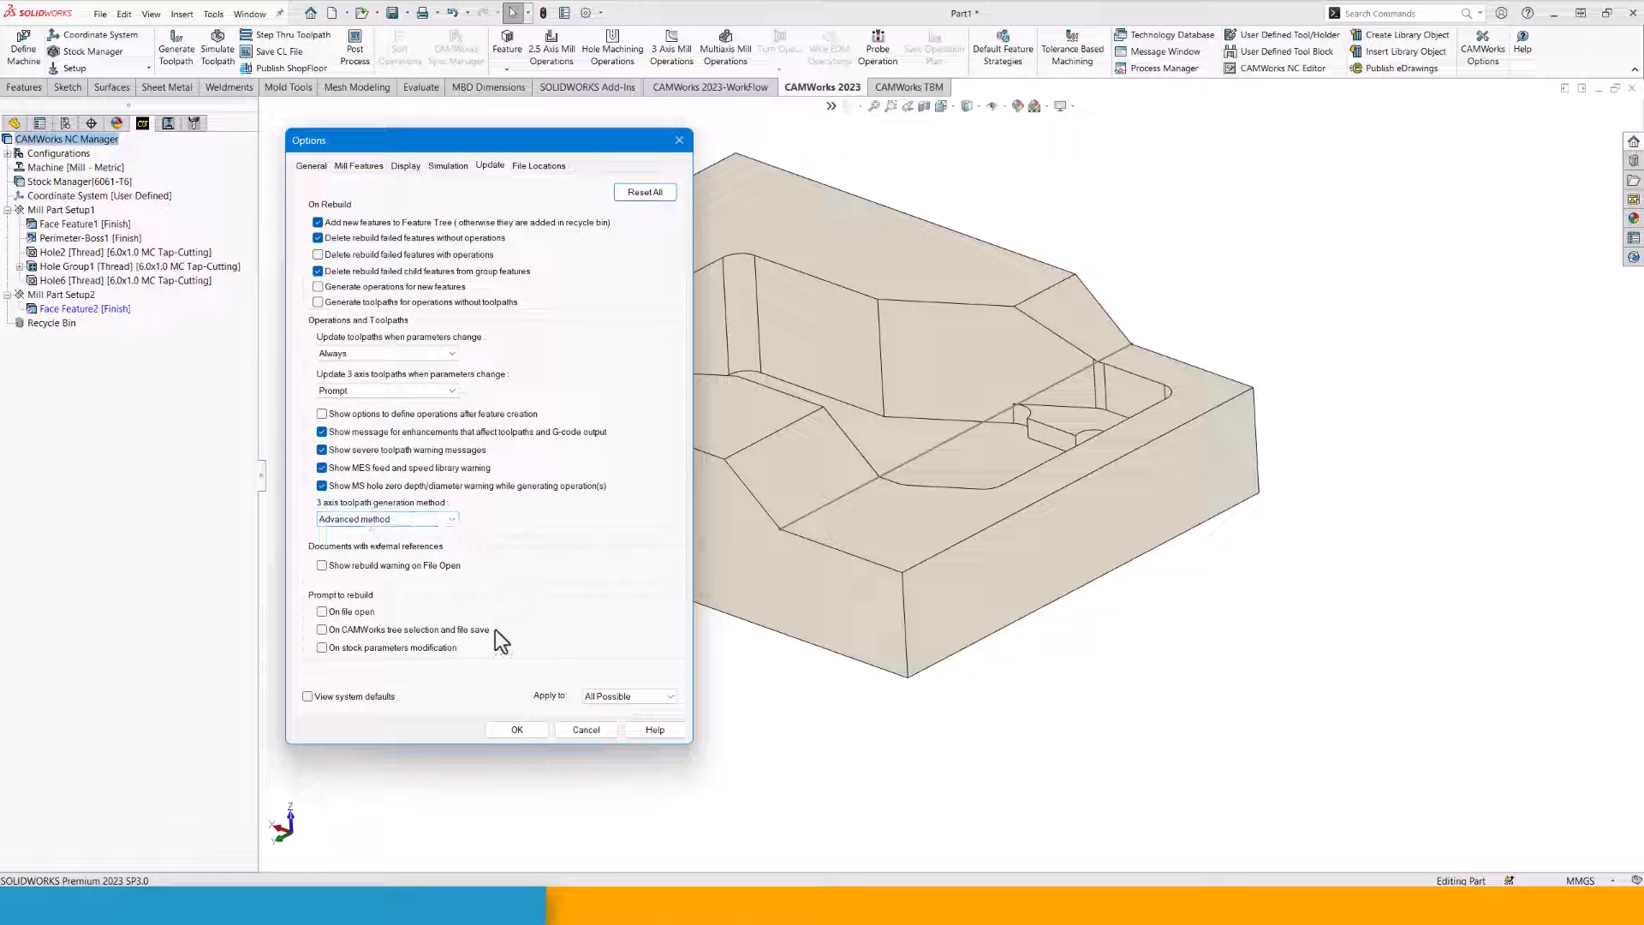
pyautogui.click(515, 730)
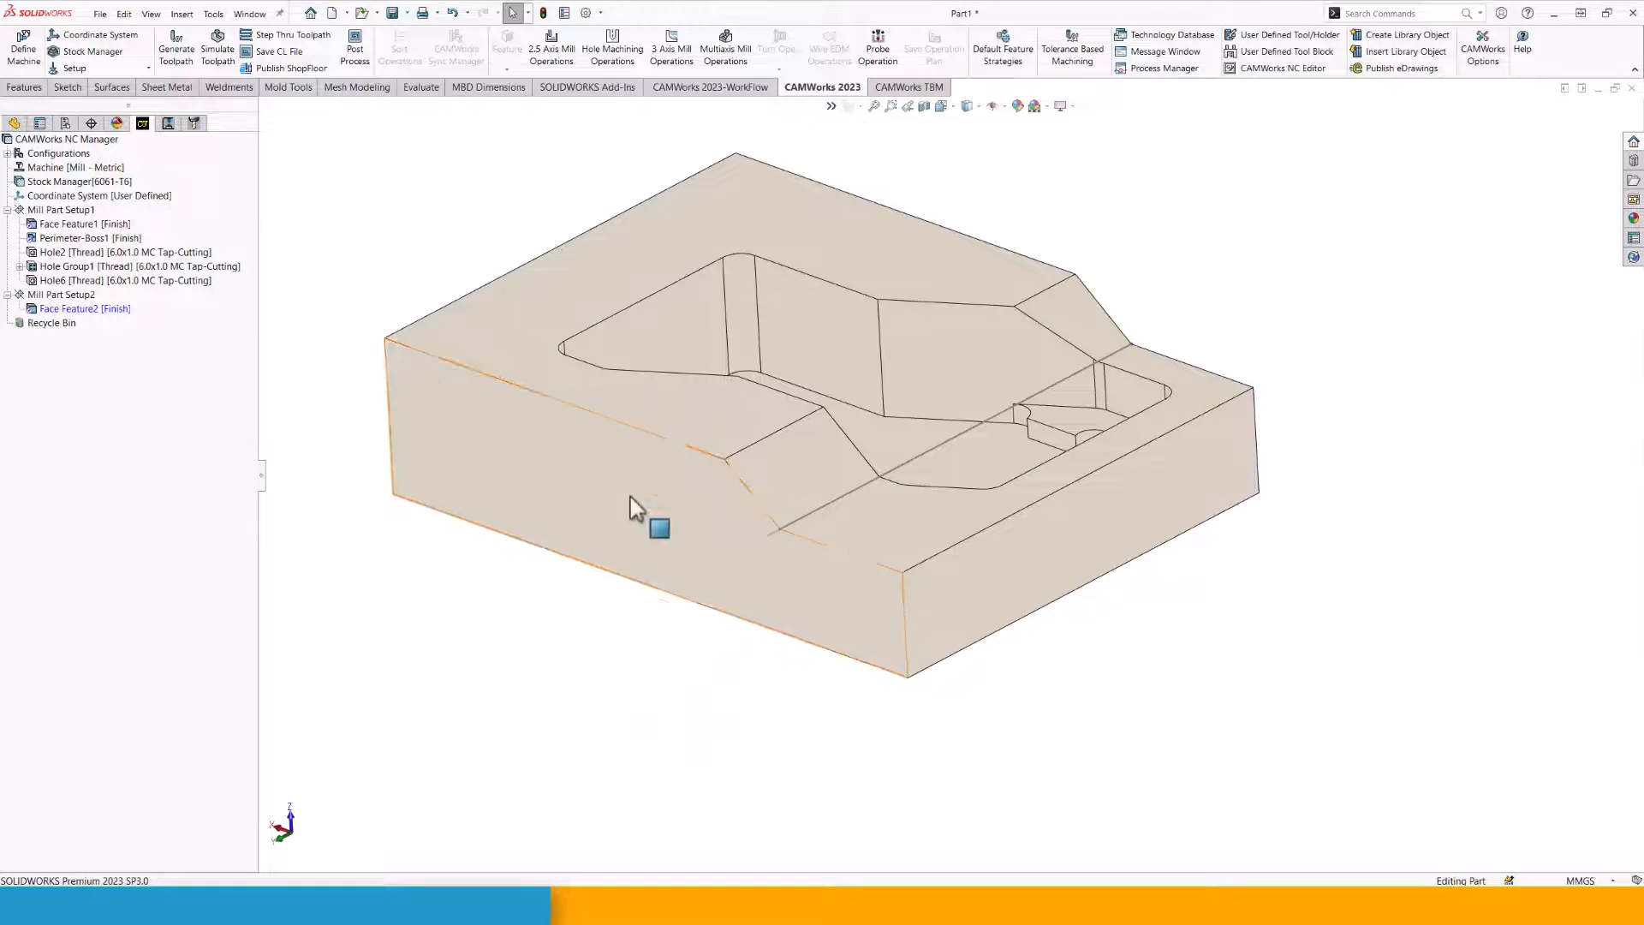
# Recognize local features in Mill Part Setup2 from the lower step face and inspect the resulting slot's outline.
pyautogui.click(884, 543)
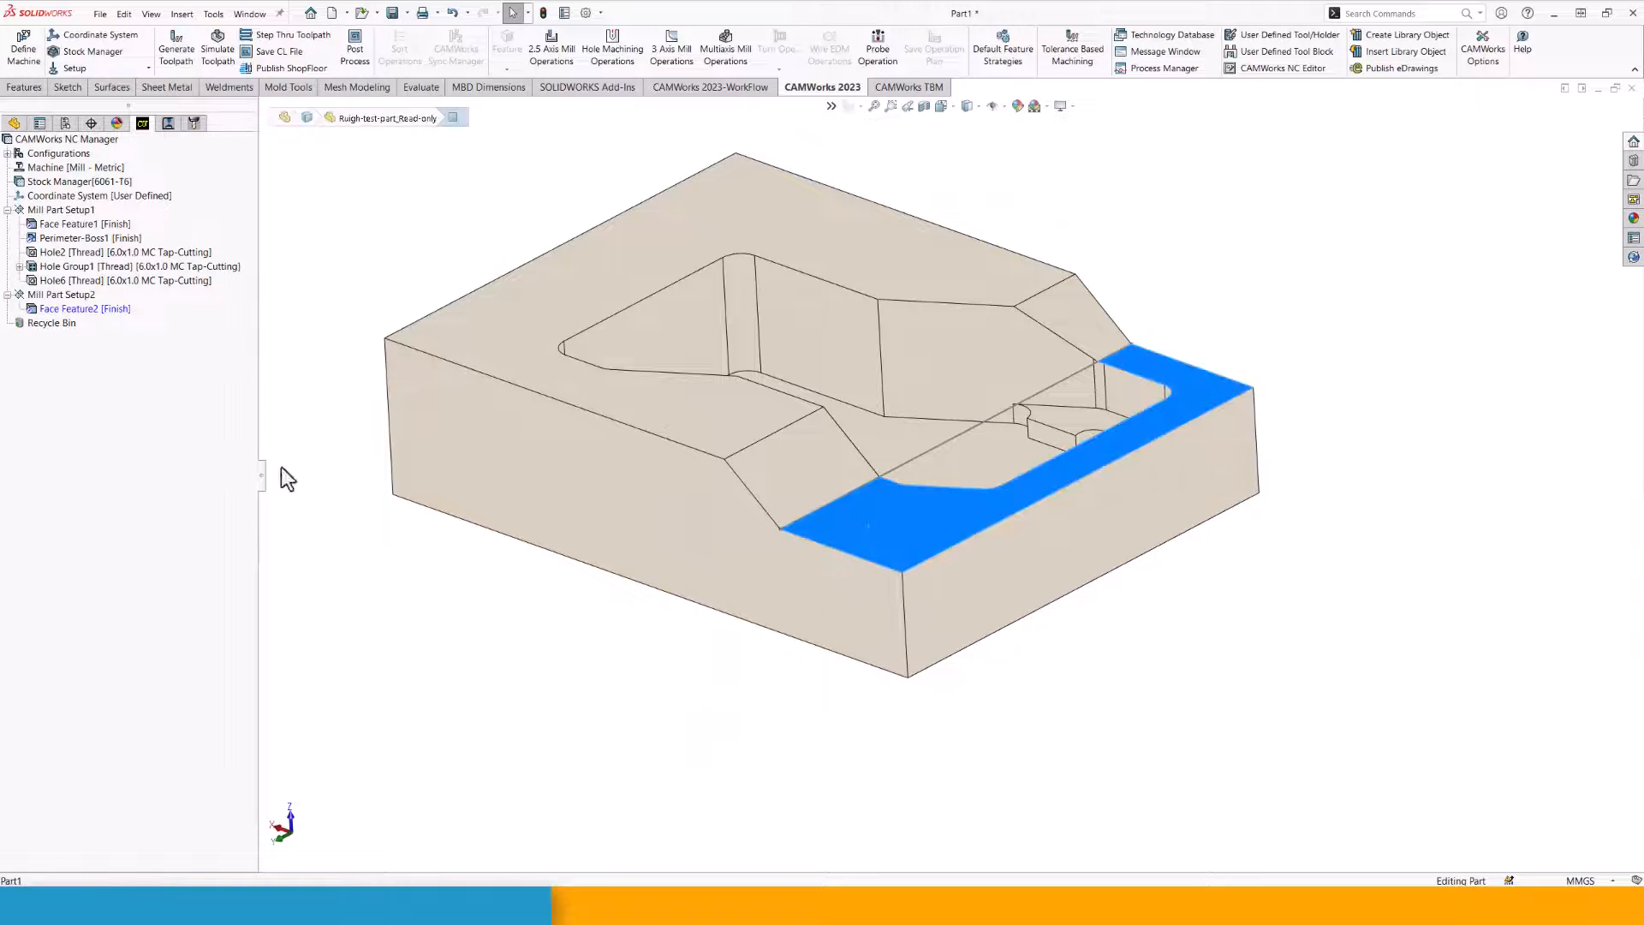
pyautogui.rightClick(79, 296)
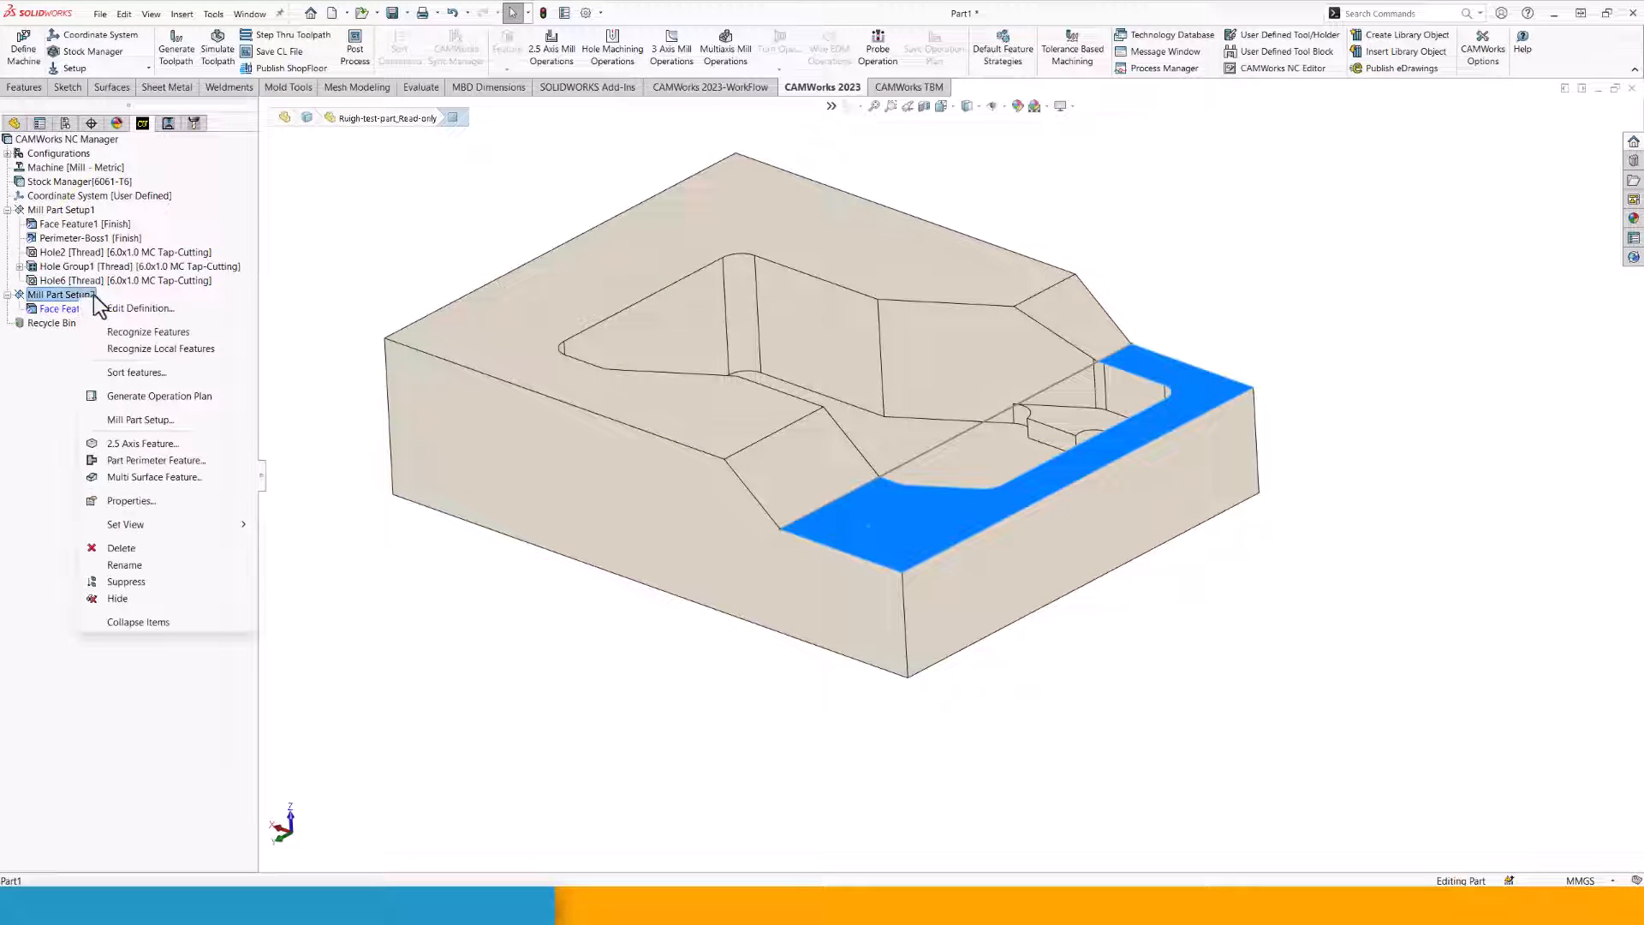
pyautogui.click(143, 351)
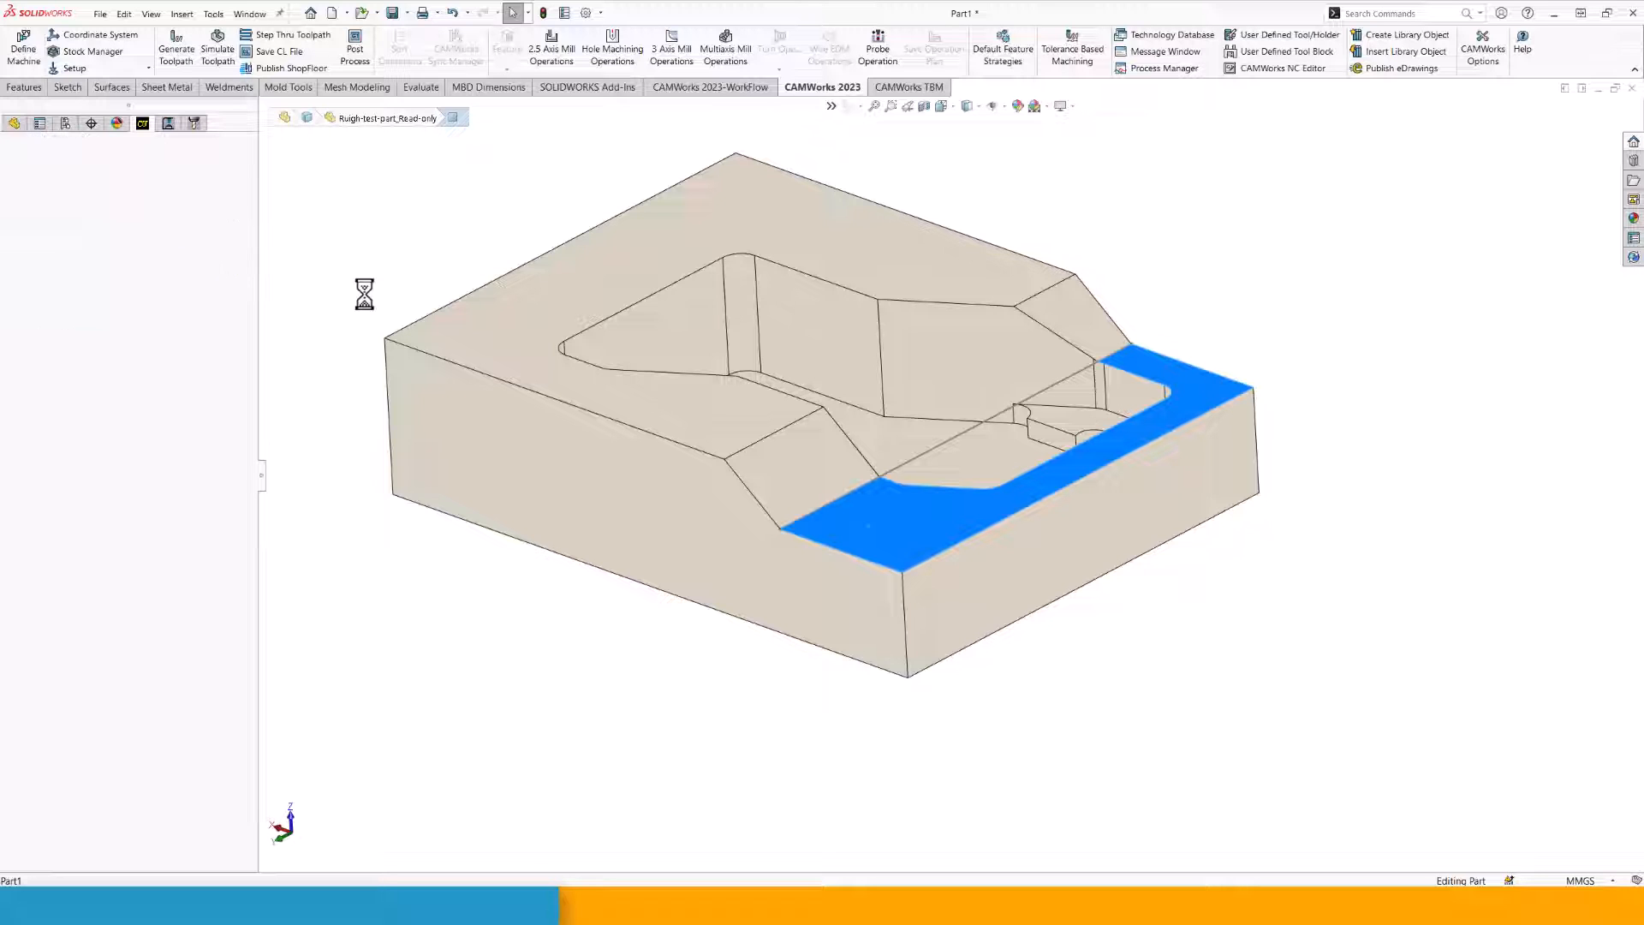
pyautogui.click(928, 490)
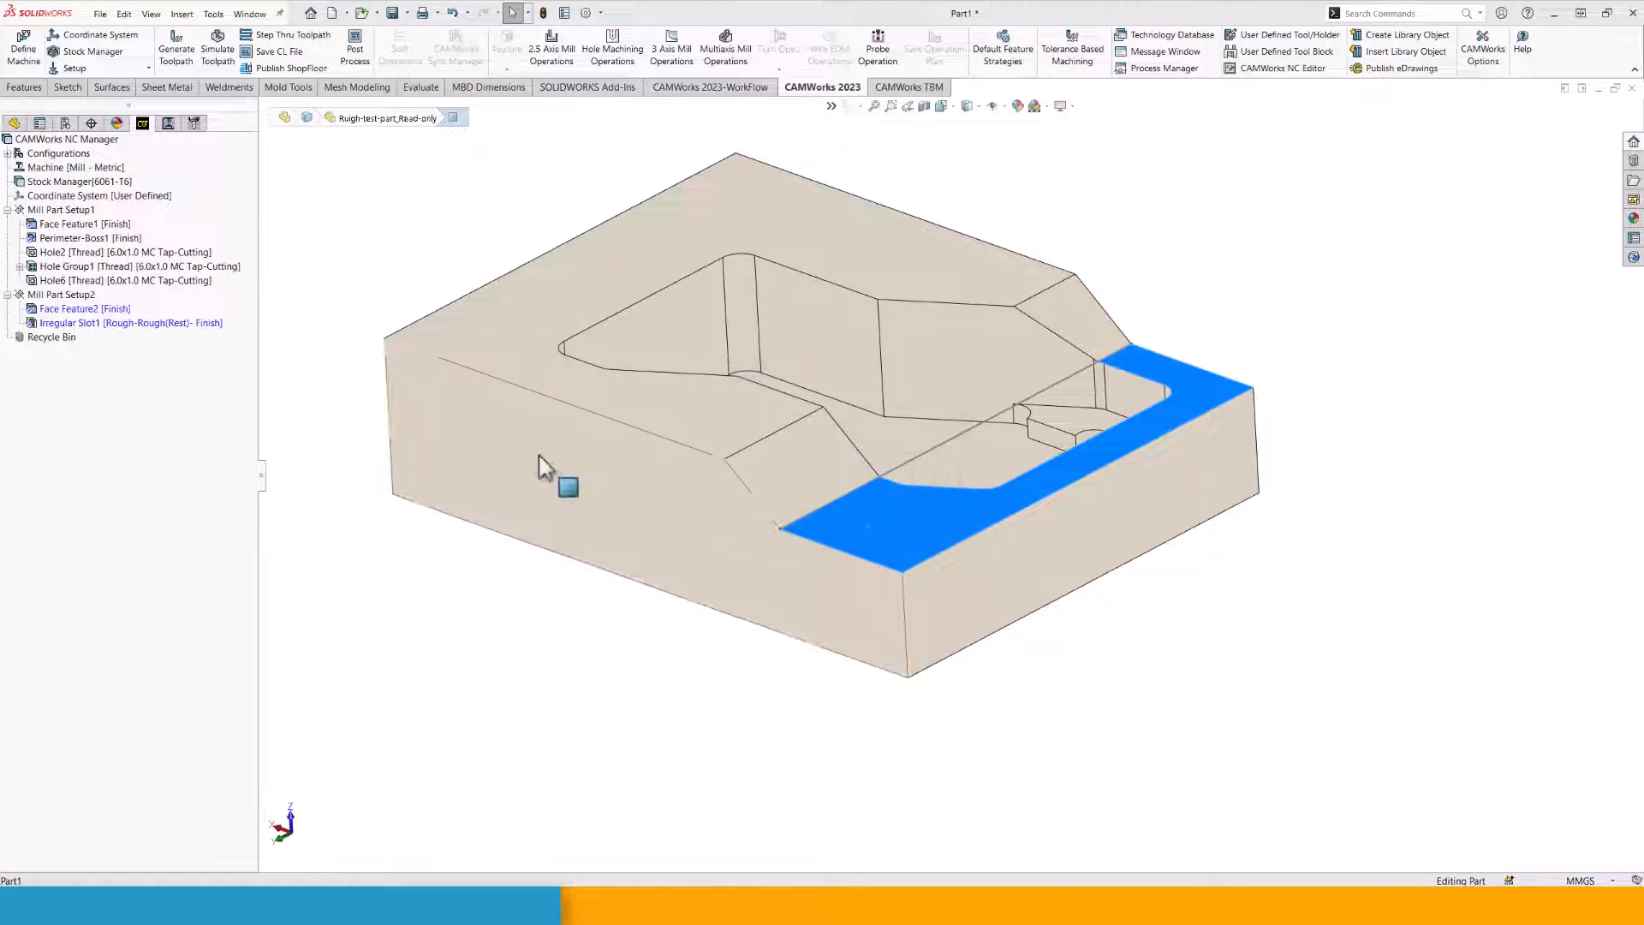
pyautogui.click(197, 323)
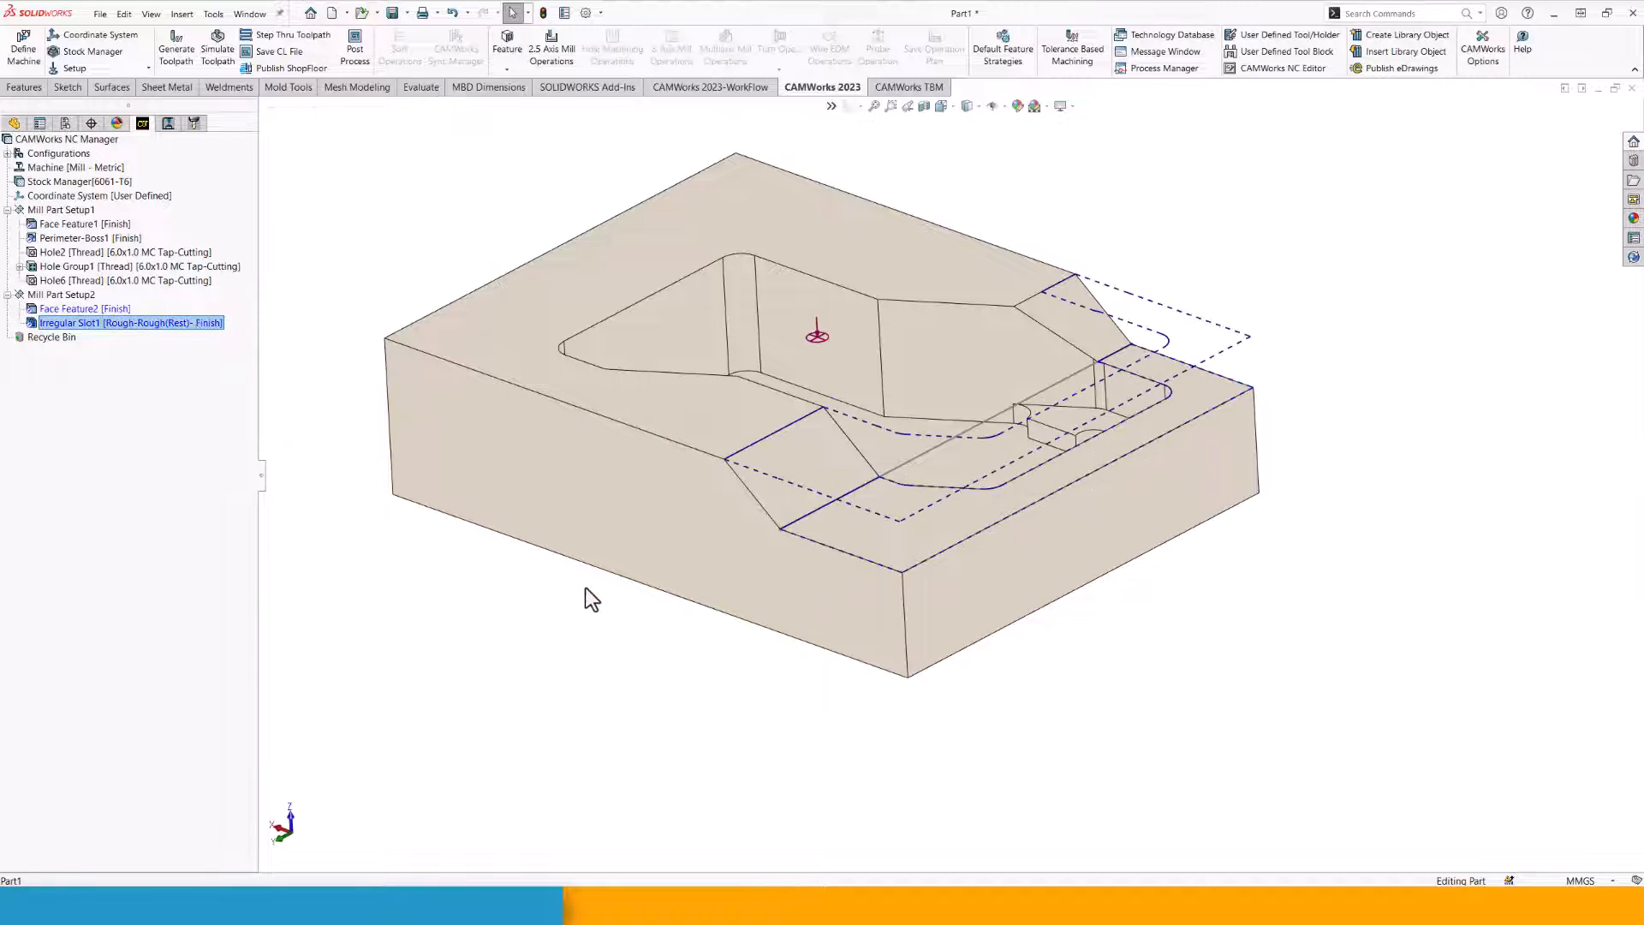
pyautogui.moveTo(771, 657)
pyautogui.mouseDown(button='middle')
pyautogui.moveTo(785, 557)
pyautogui.moveTo(857, 525)
pyautogui.moveTo(844, 572)
pyautogui.mouseUp(button='middle')
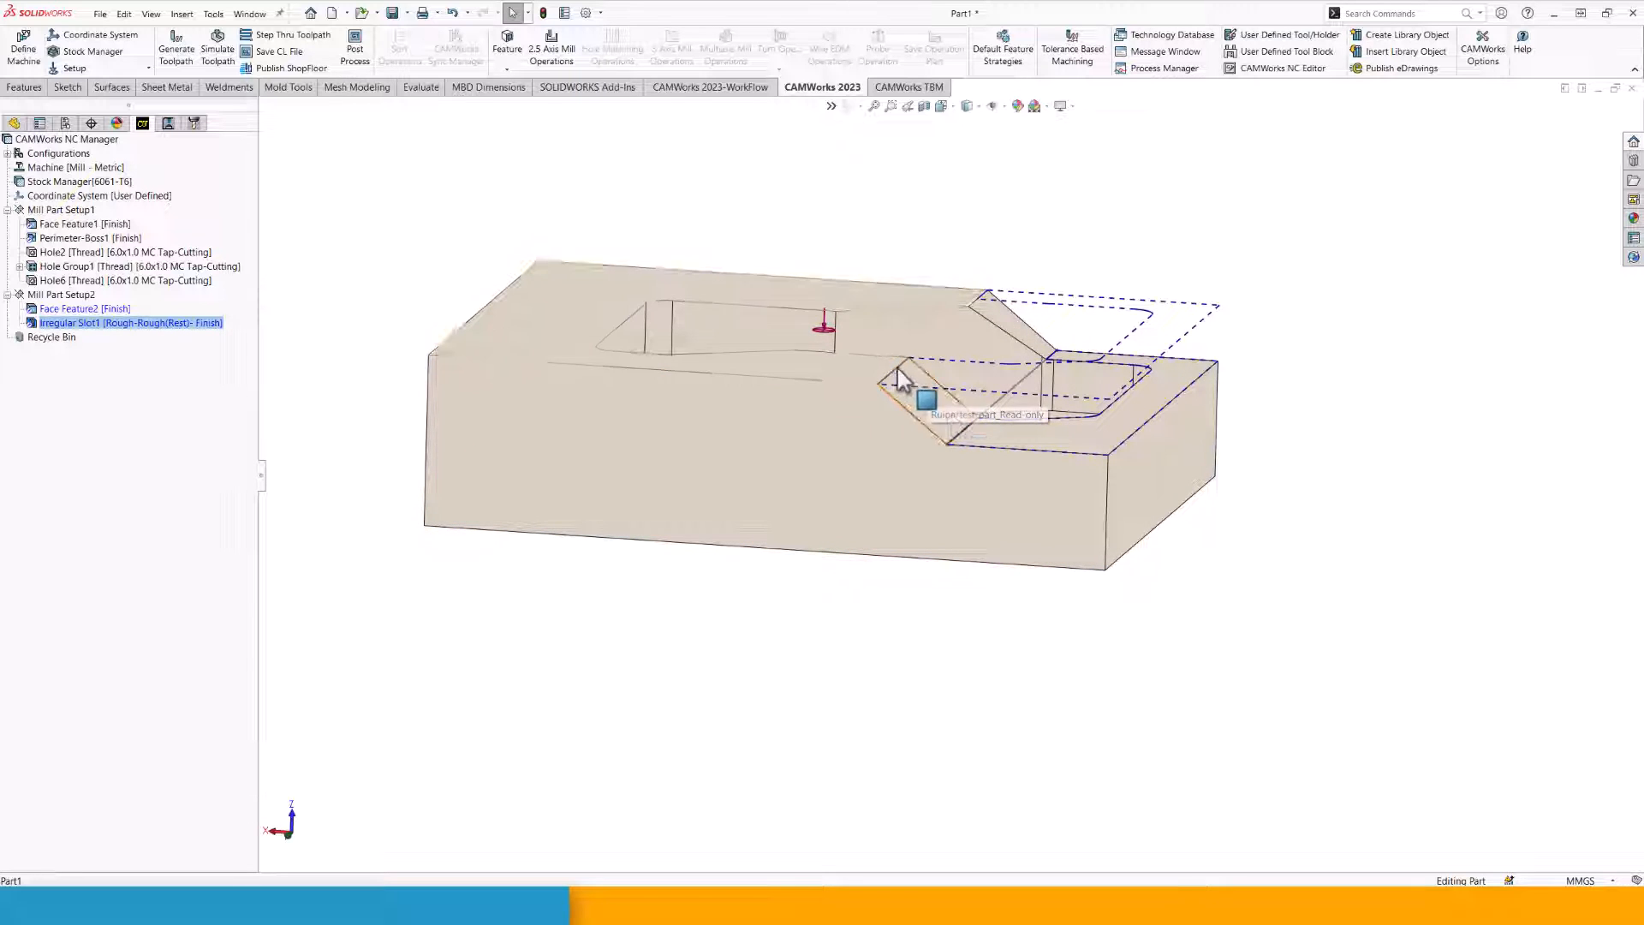
pyautogui.moveTo(1041, 382); pyautogui.dragTo(990, 429, button='middle')
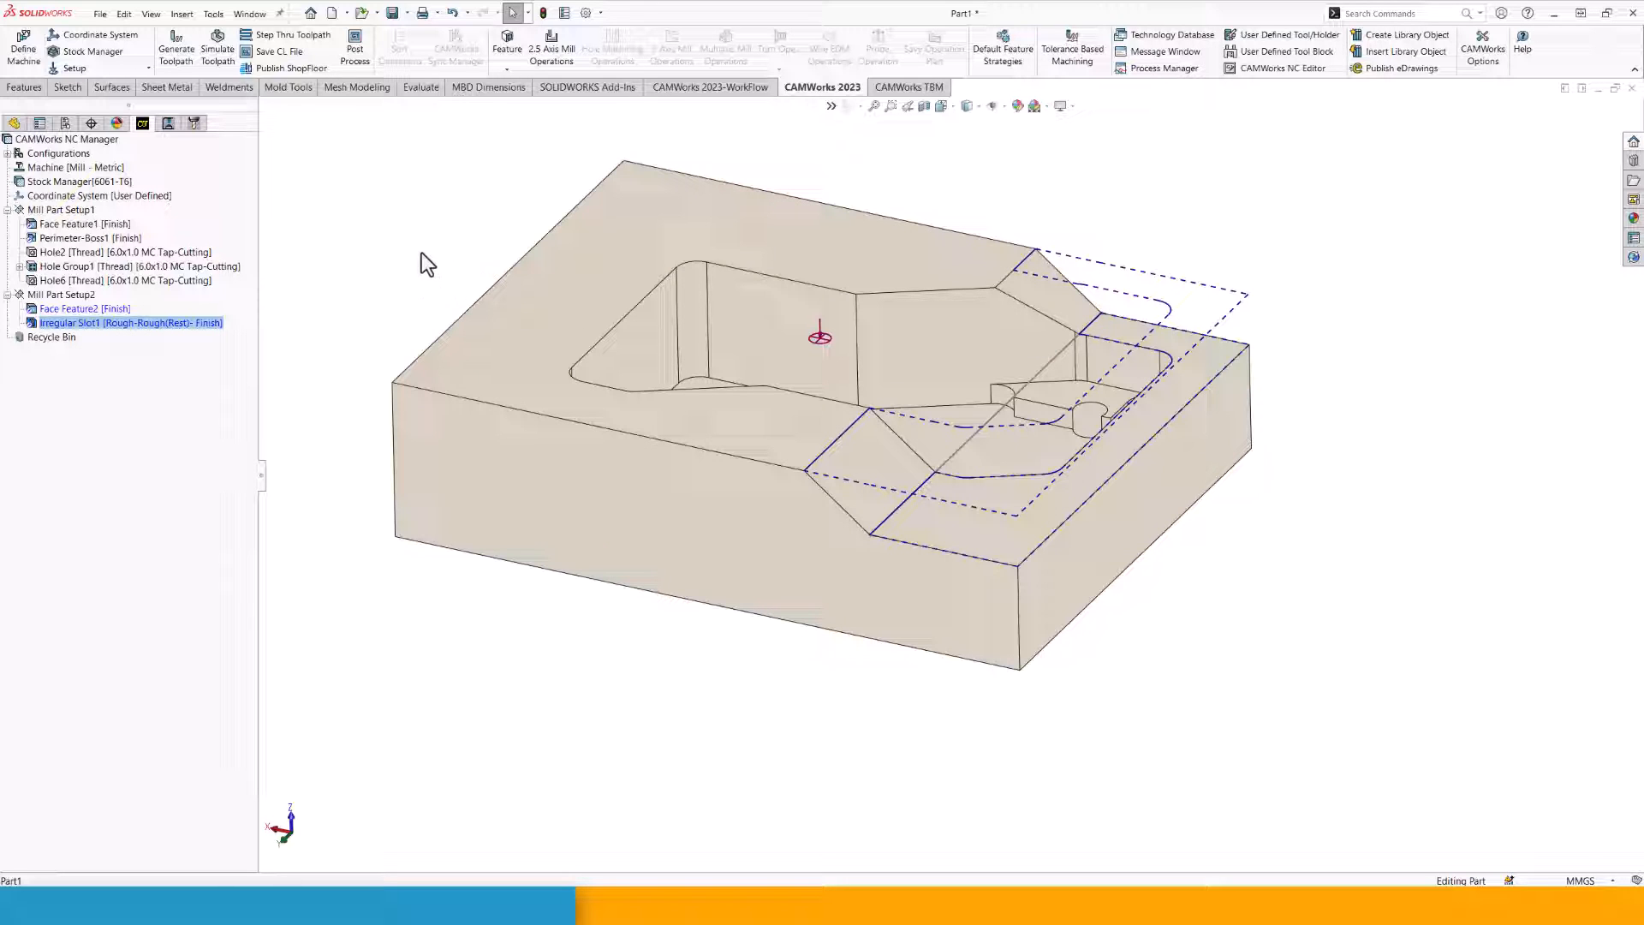
pyautogui.press('Escape')
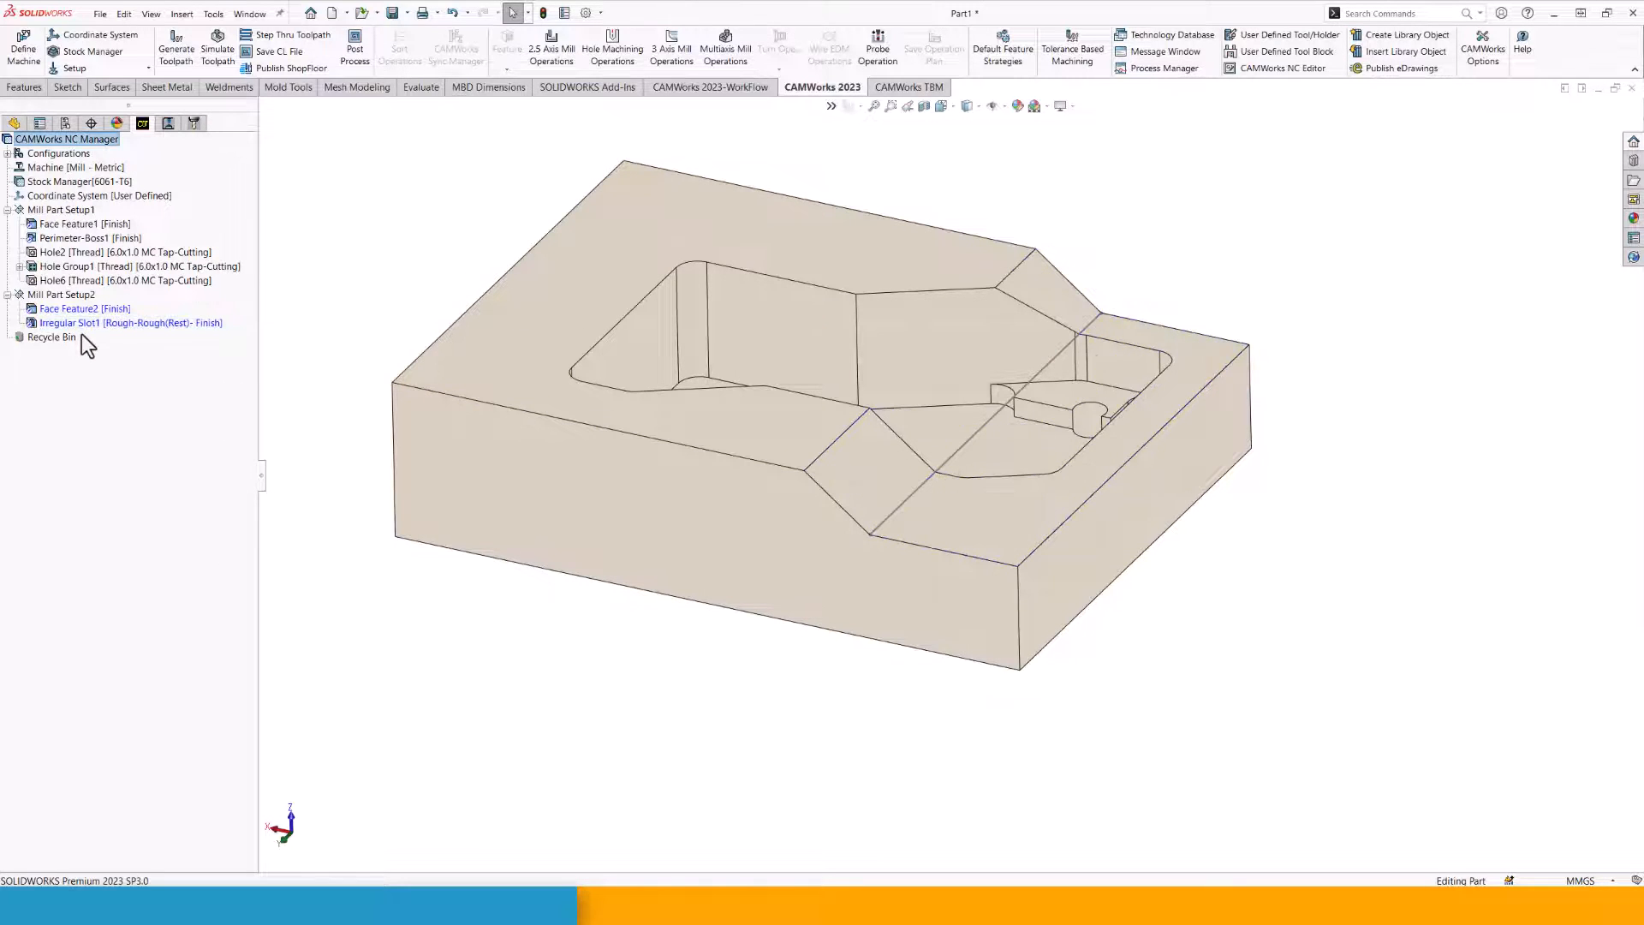
# Delete the recognized irregular slot from Mill Part Setup2.
pyautogui.rightClick(85, 326)
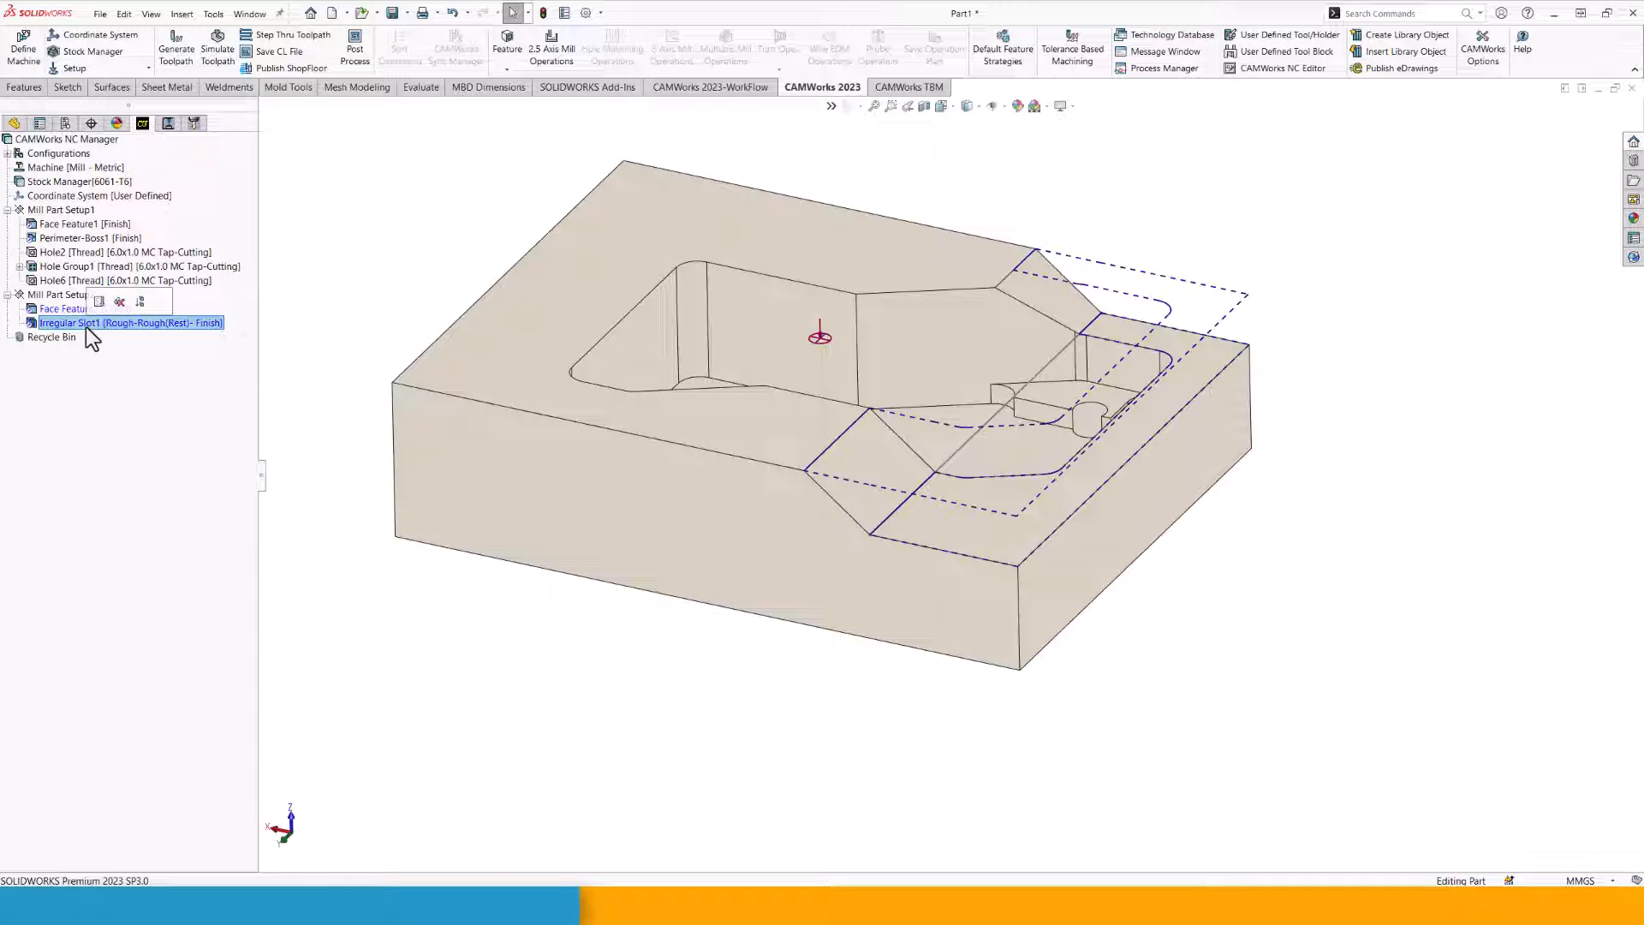
pyautogui.press('Delete')
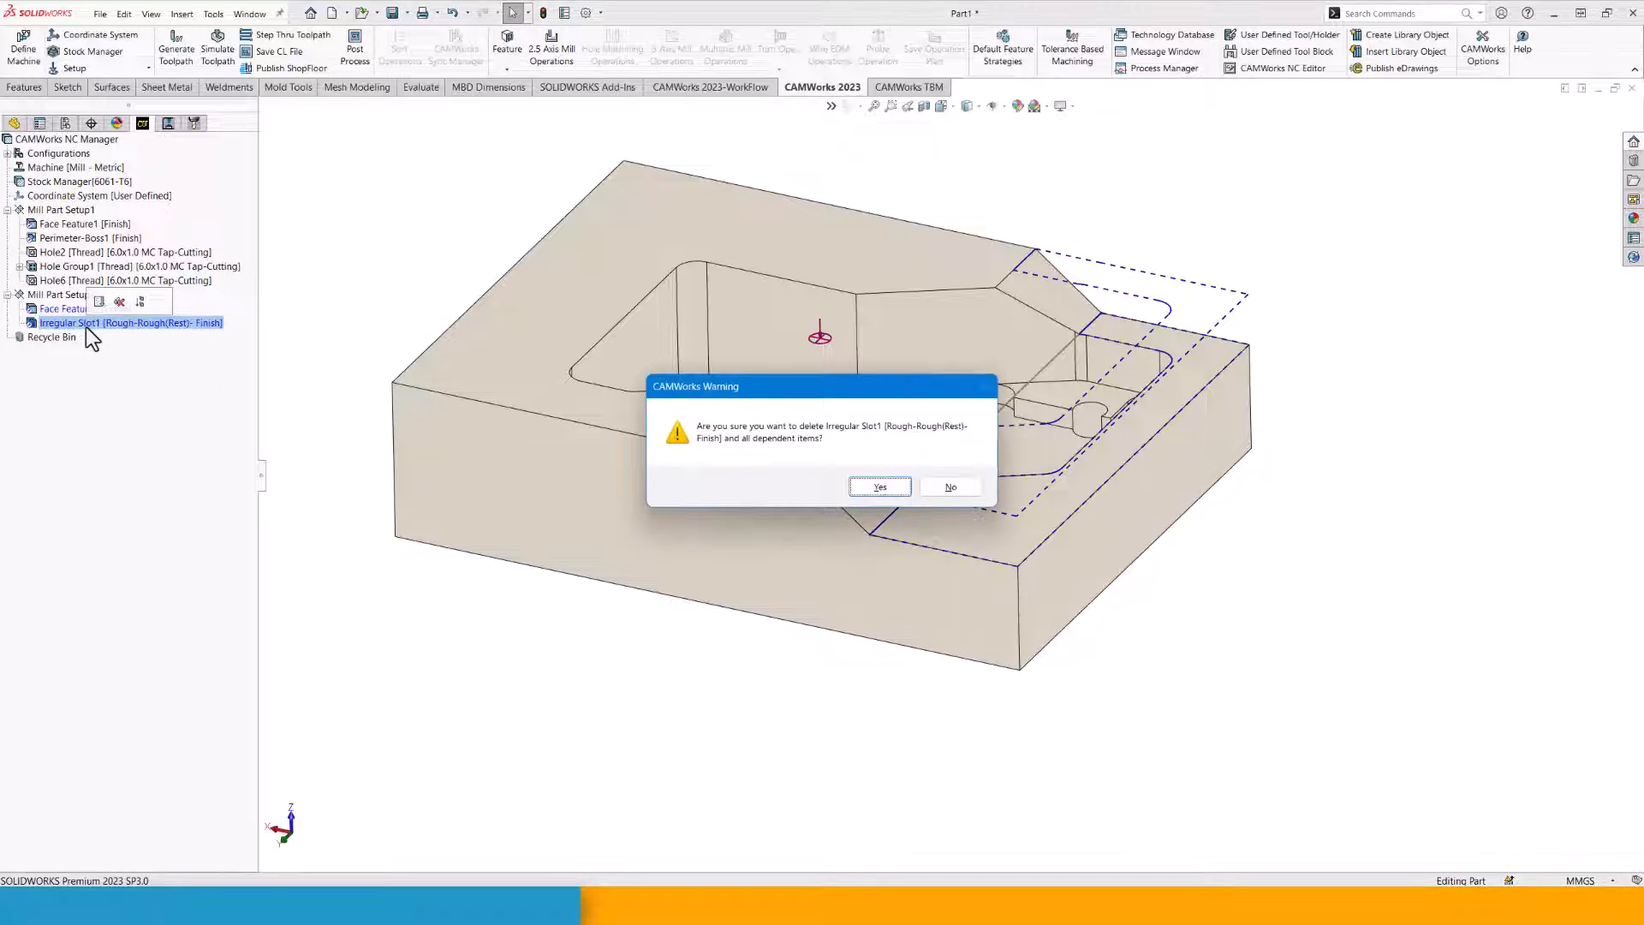
pyautogui.click(863, 484)
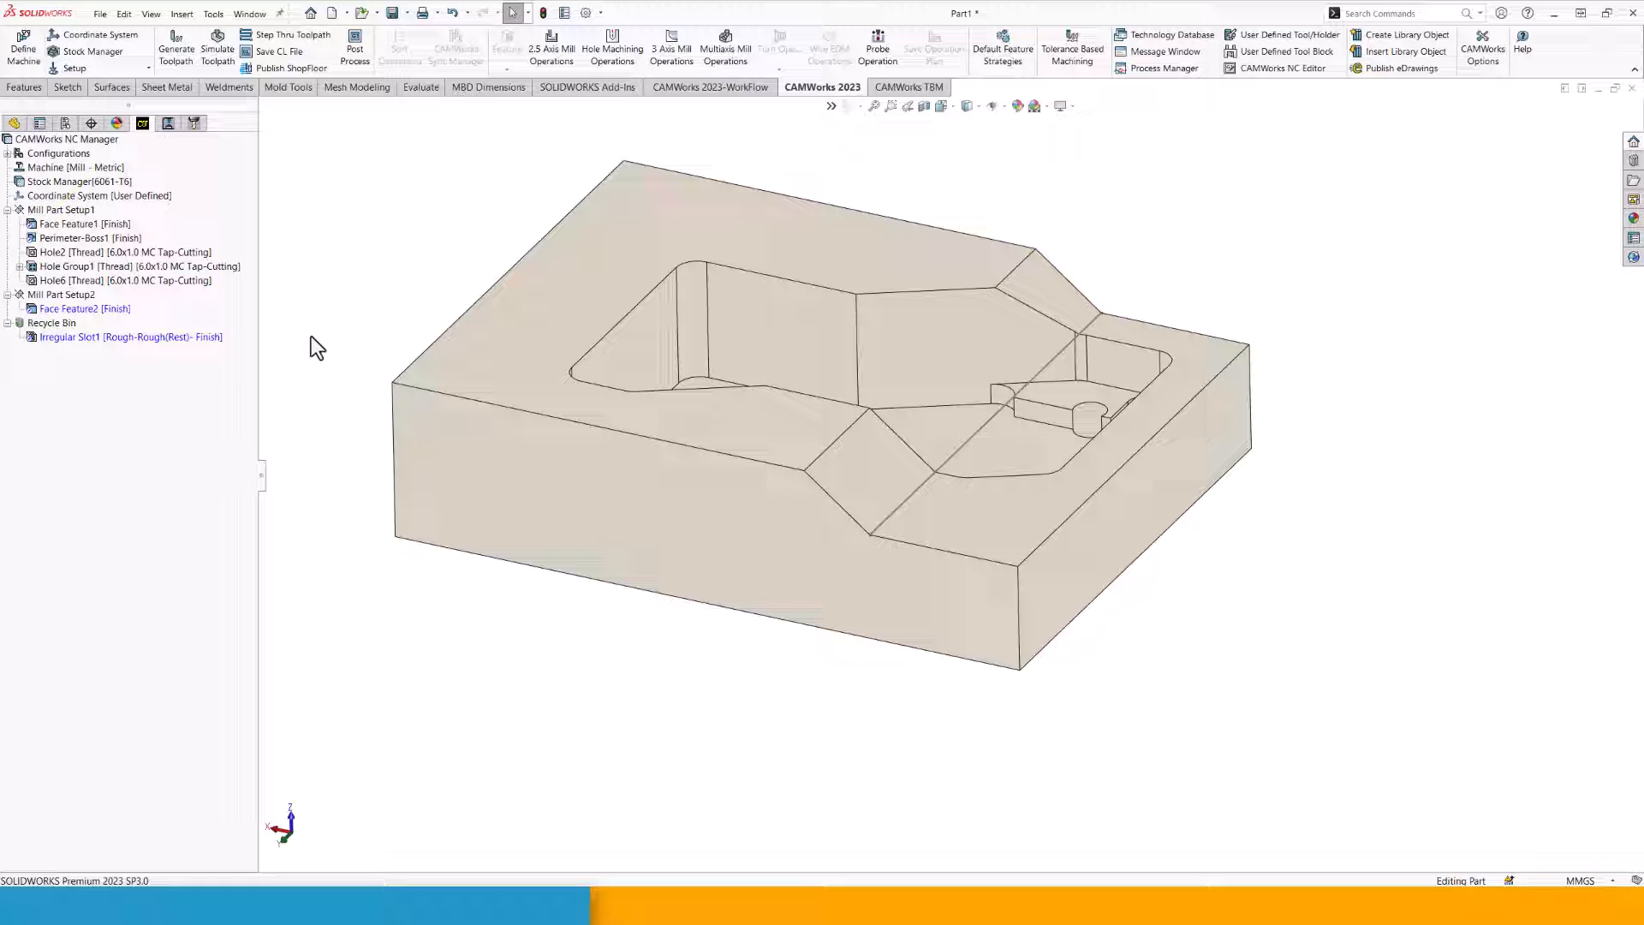
# Define a 2.5-axis Slot feature in Mill Part Setup2 from an open chain of the lower step face's three outer edges.
pyautogui.rightClick(91, 297)
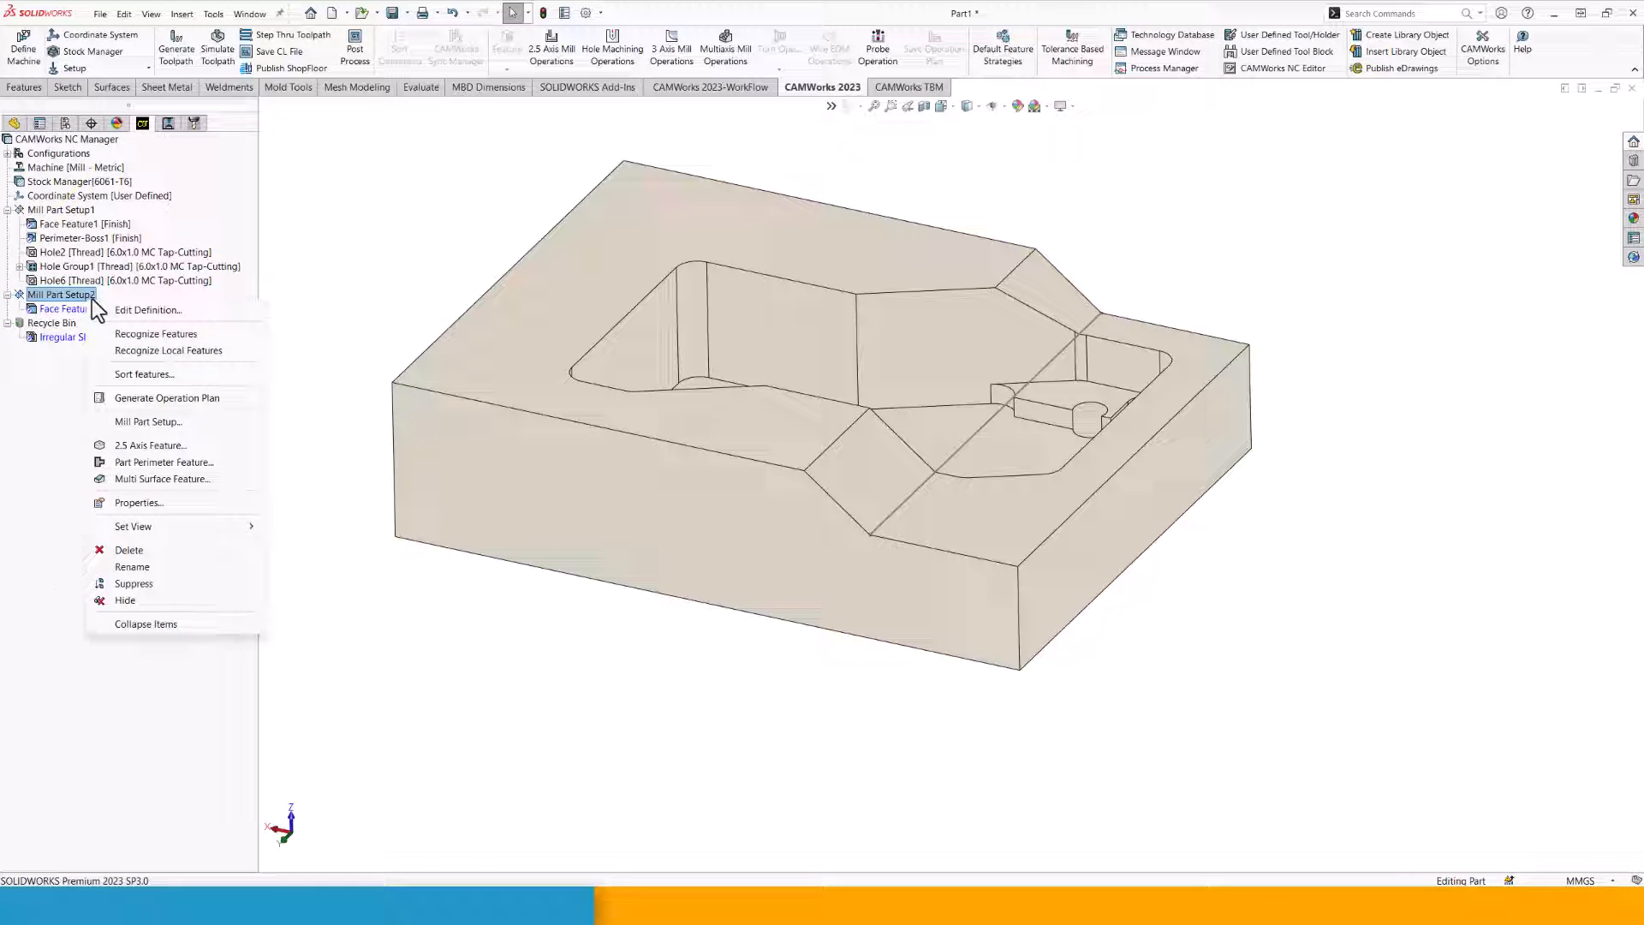
pyautogui.click(154, 445)
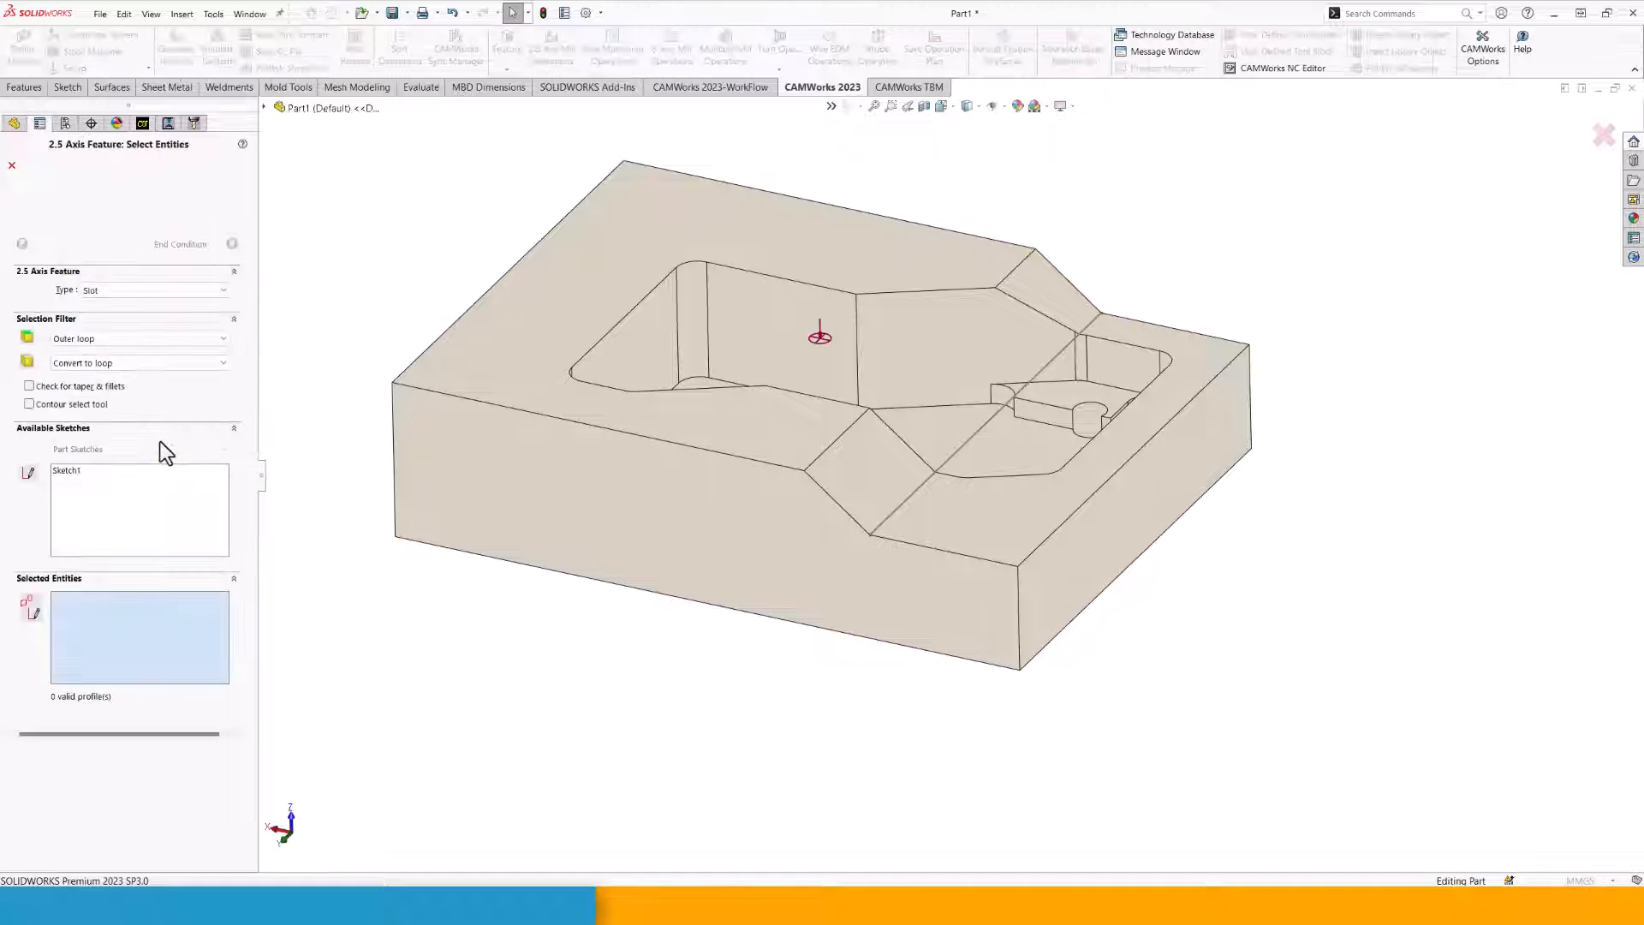
pyautogui.click(211, 296)
pyautogui.click(137, 306)
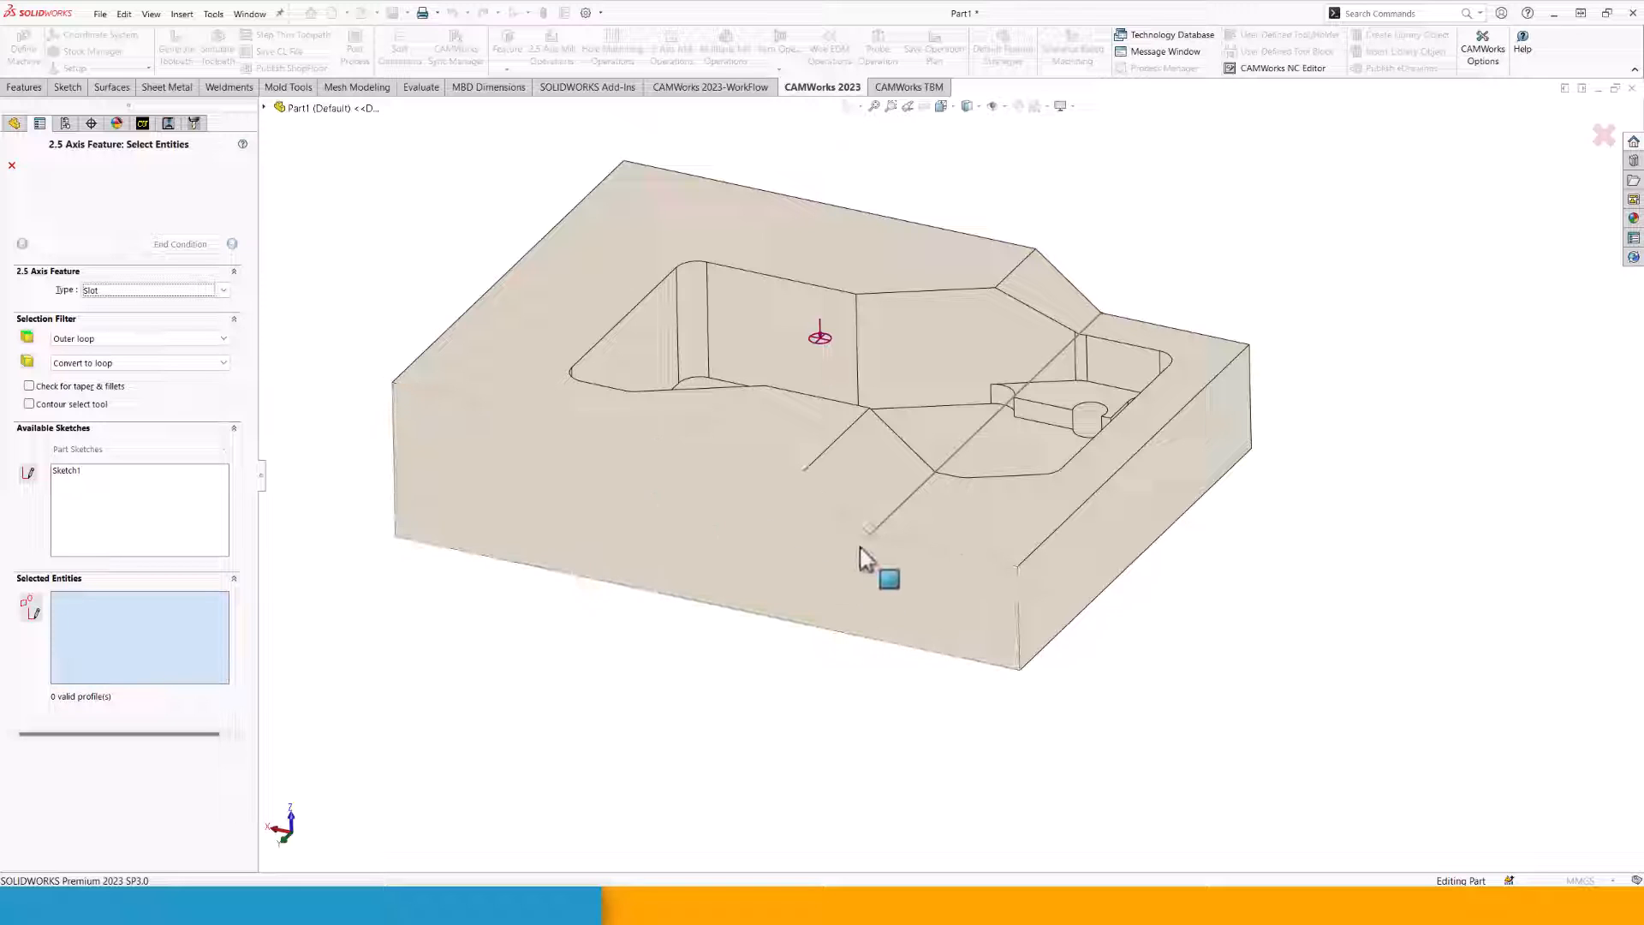
pyautogui.click(187, 363)
pyautogui.click(171, 387)
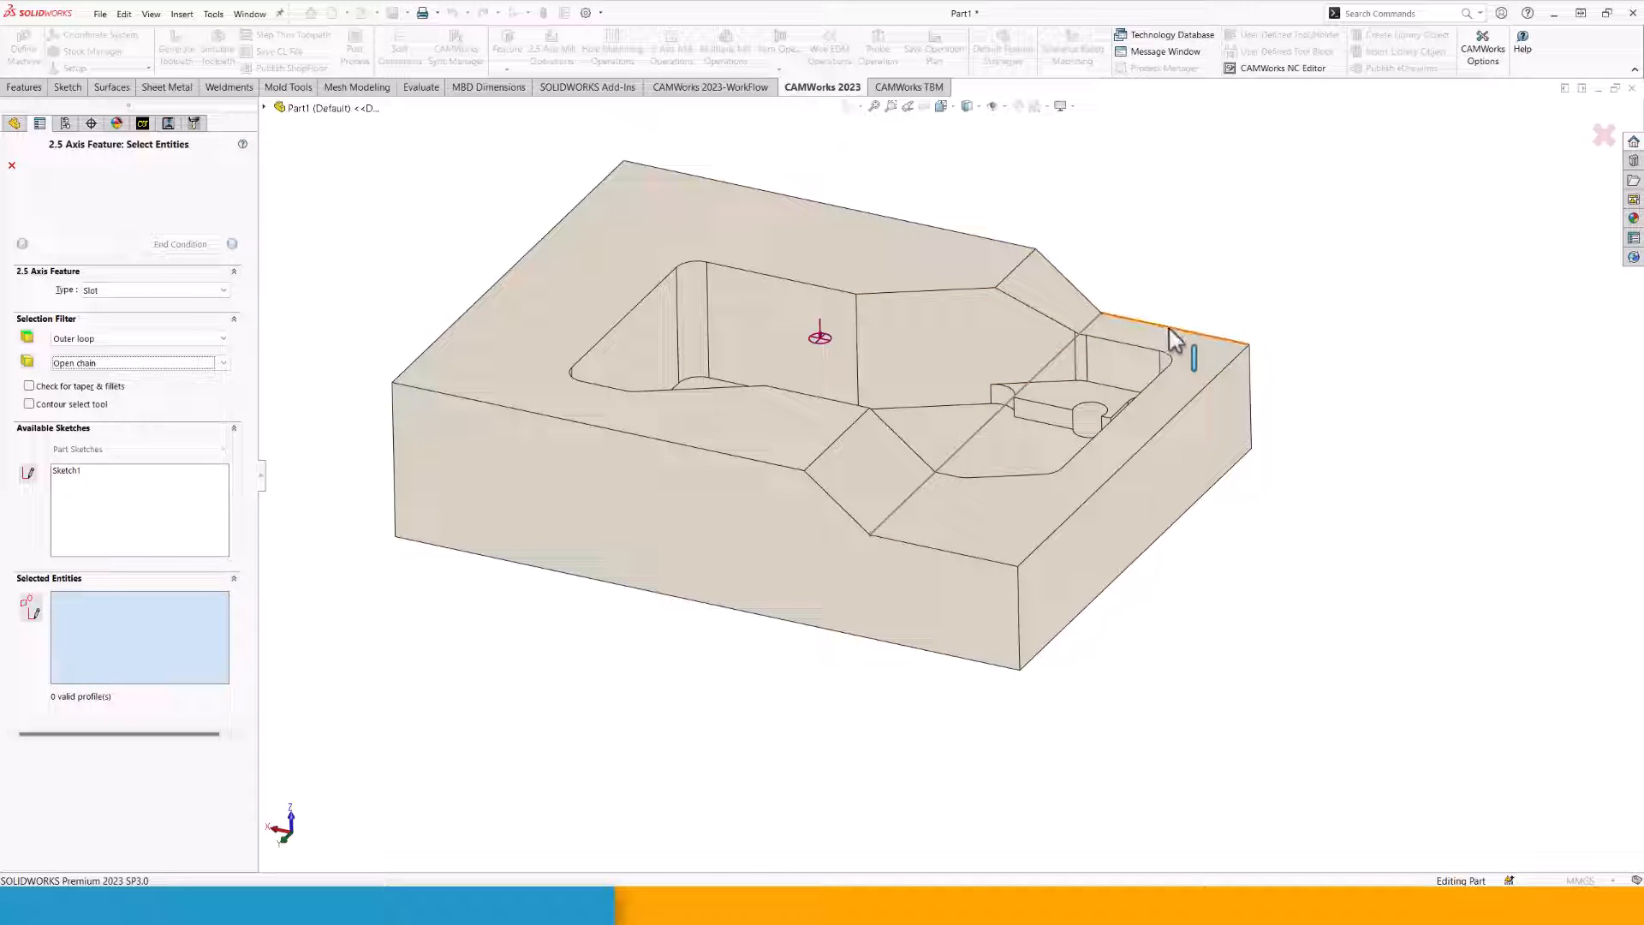
pyautogui.click(1213, 339)
pyautogui.click(1235, 359)
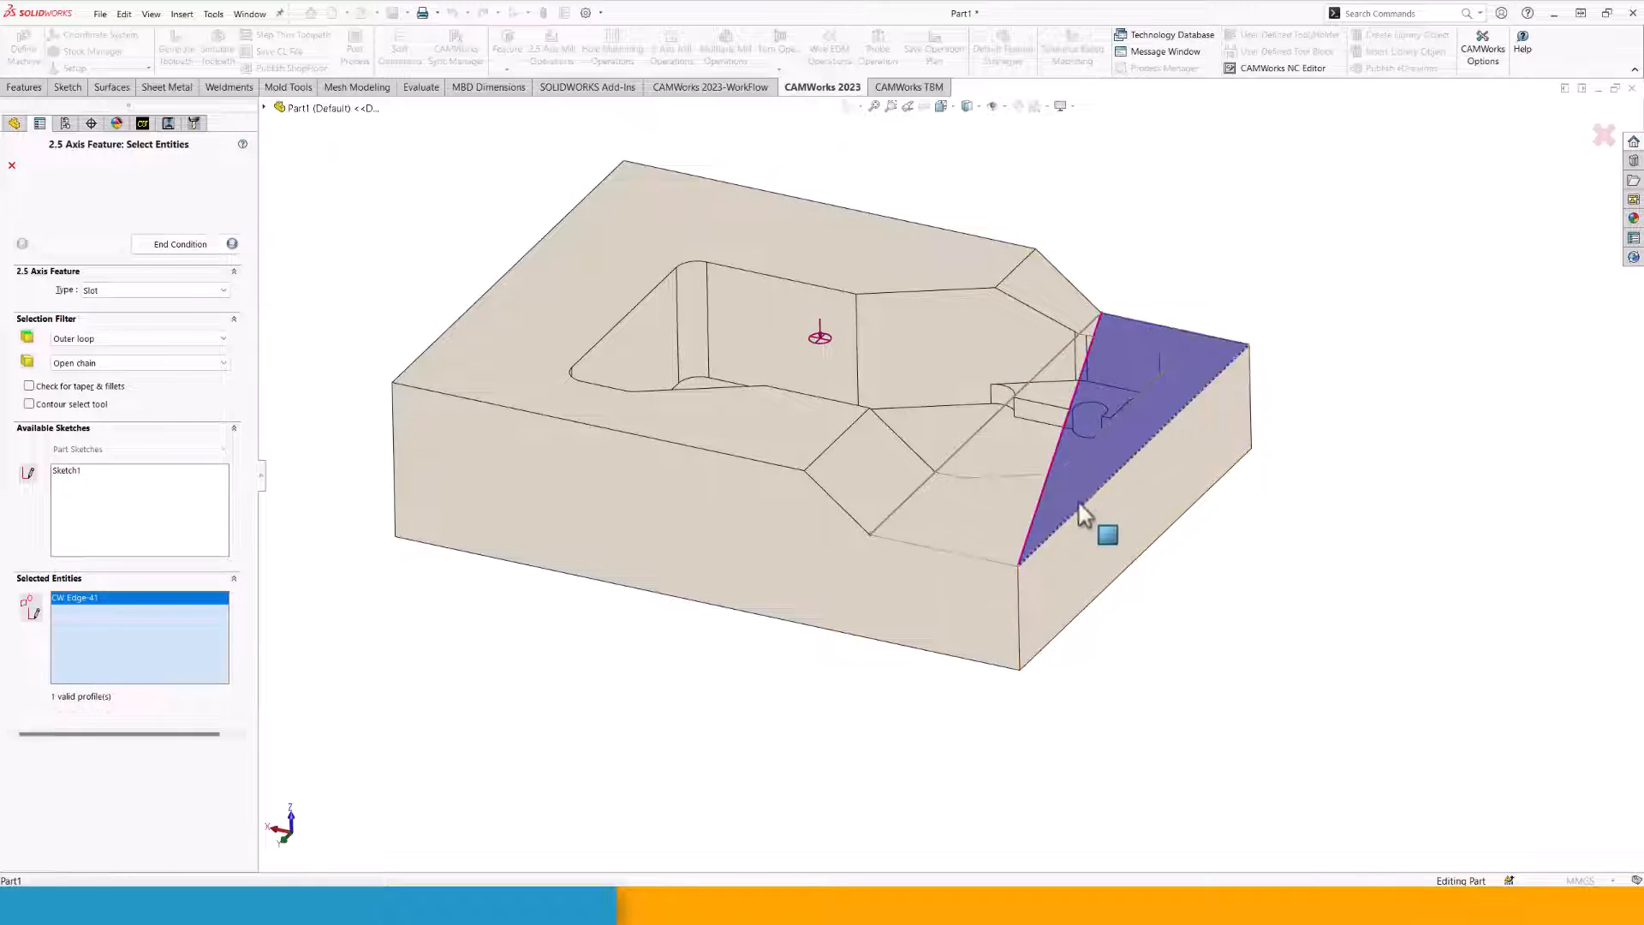
pyautogui.click(976, 557)
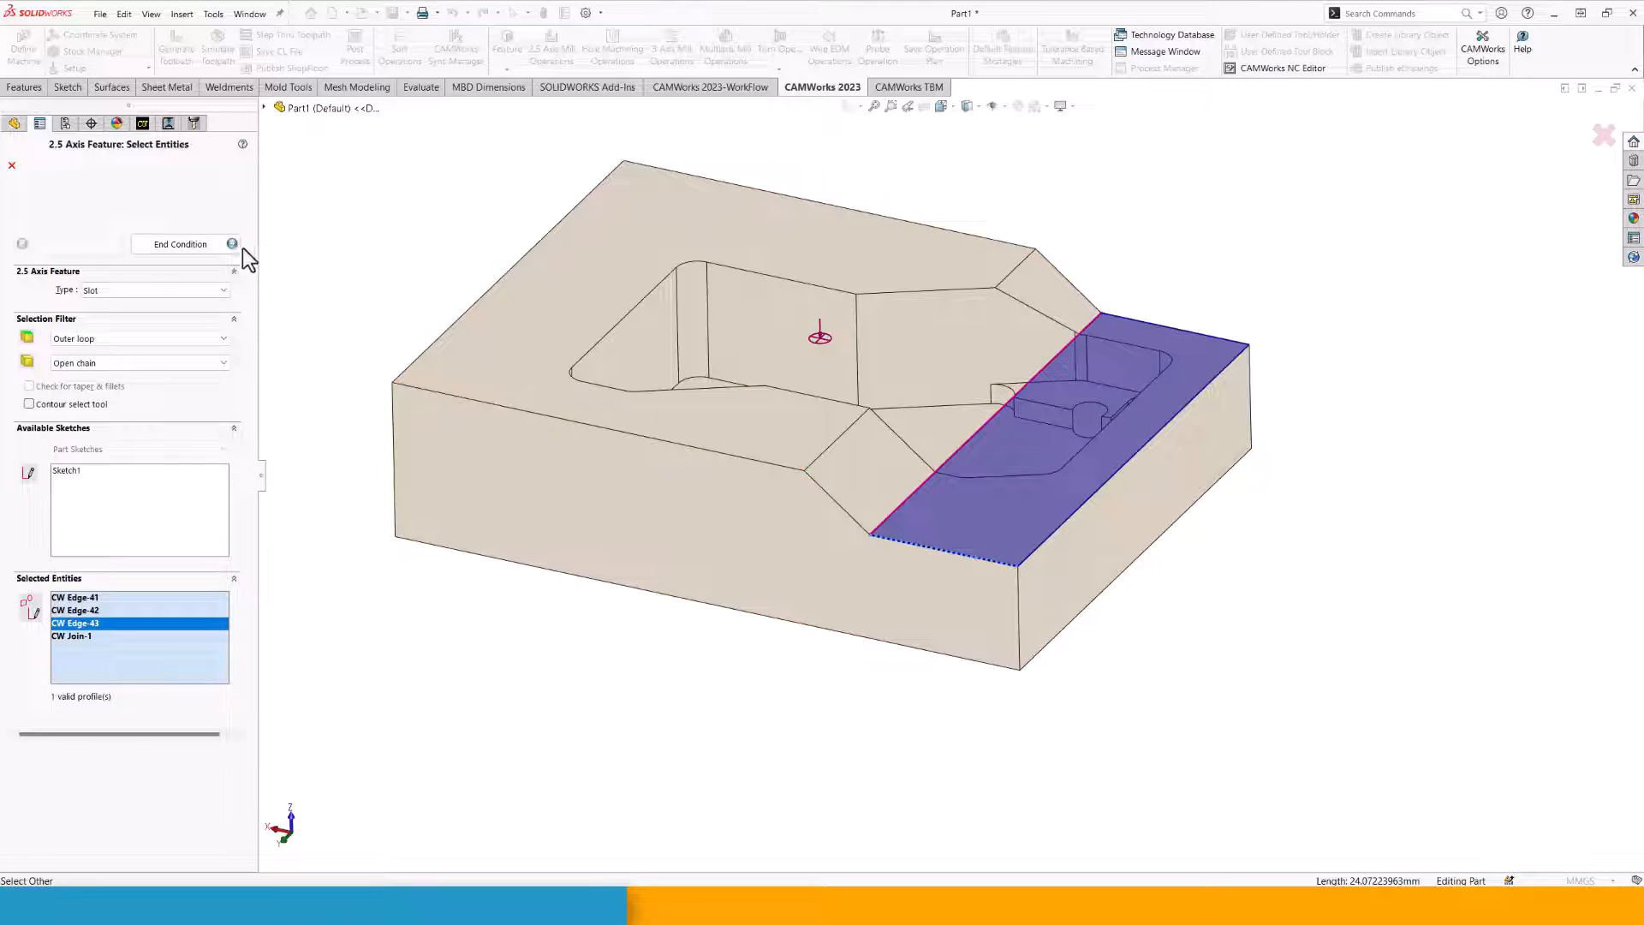
# Extend the slot with the Upto Face end condition to the highest face and create it with the Rough strategy.
pyautogui.click(207, 241)
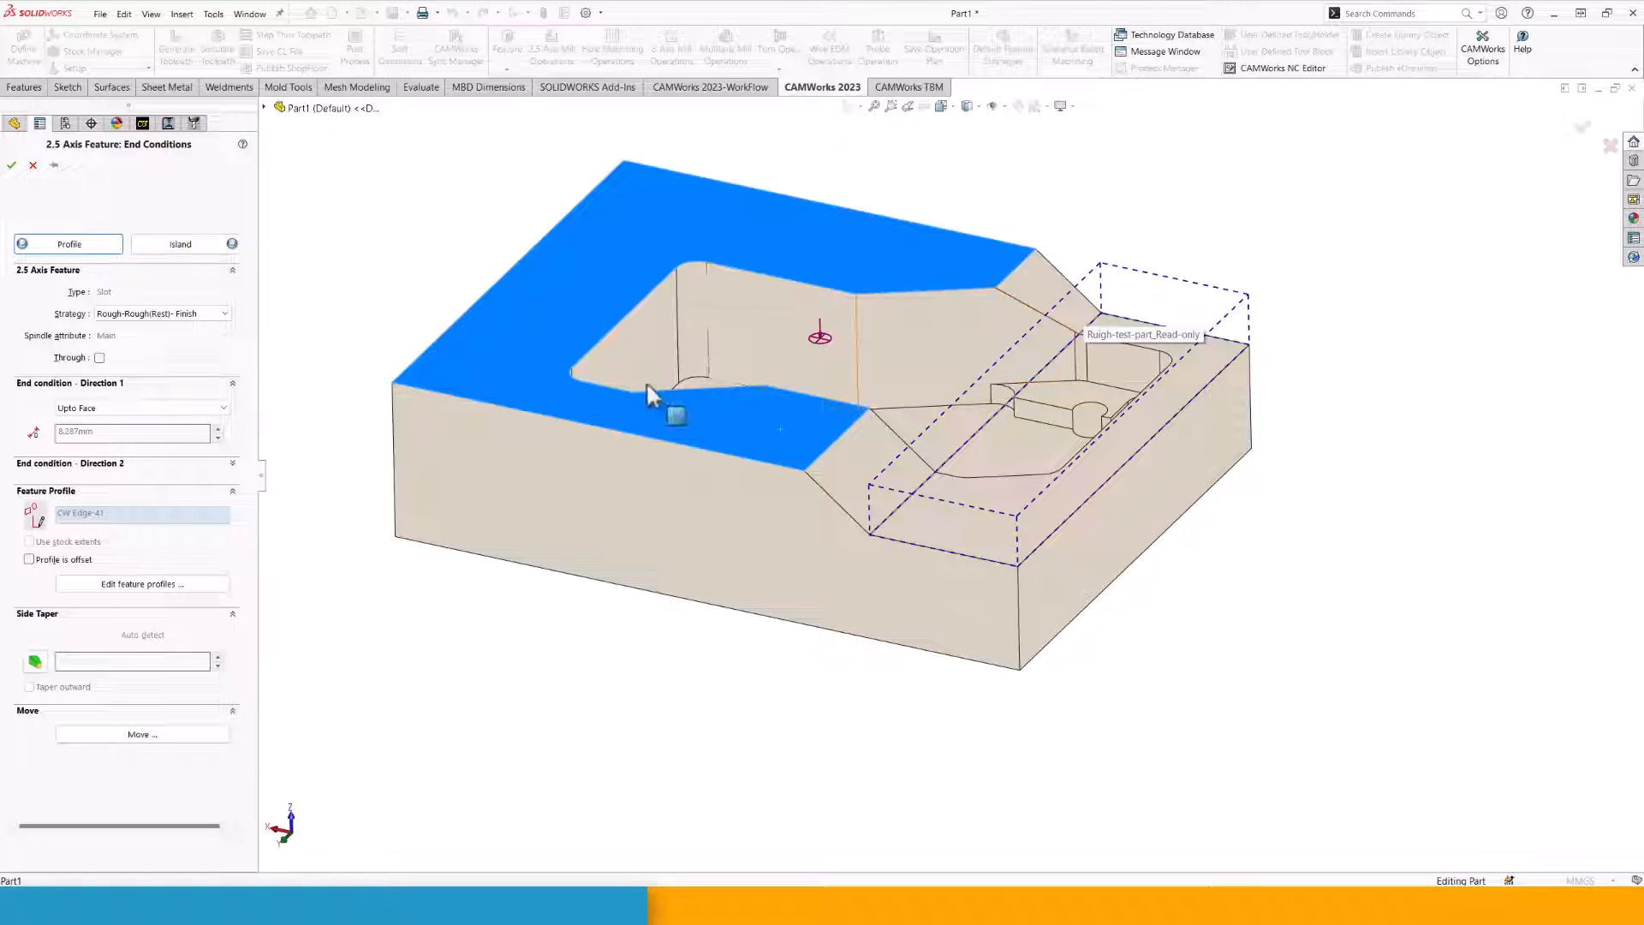
pyautogui.click(162, 586)
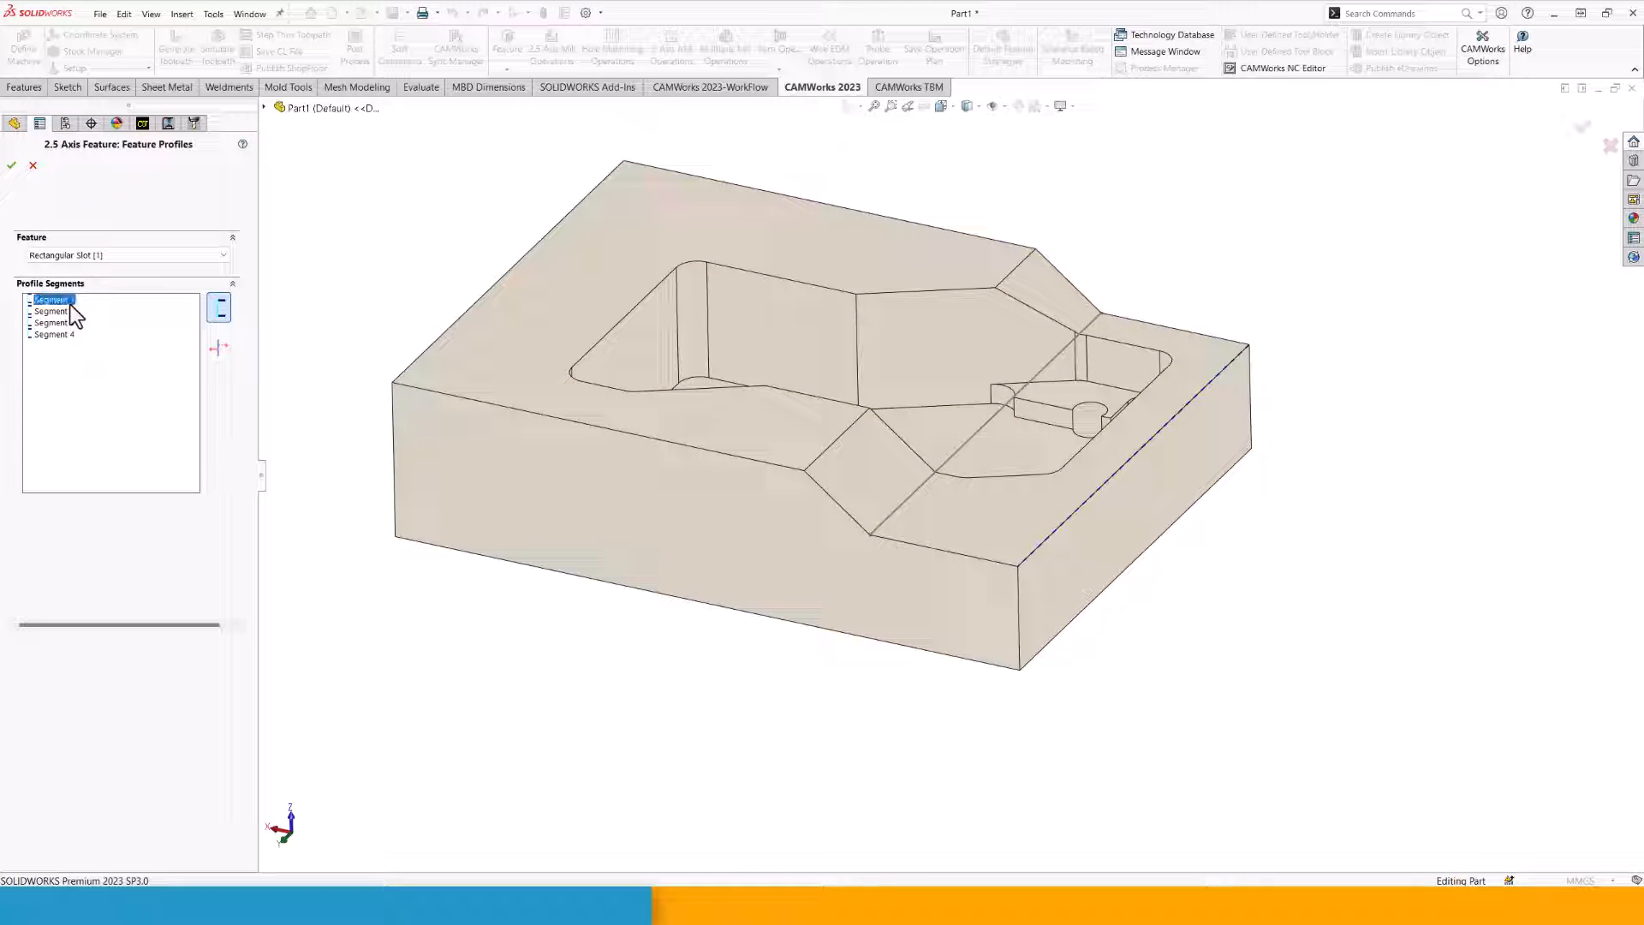
pyautogui.click(53, 310)
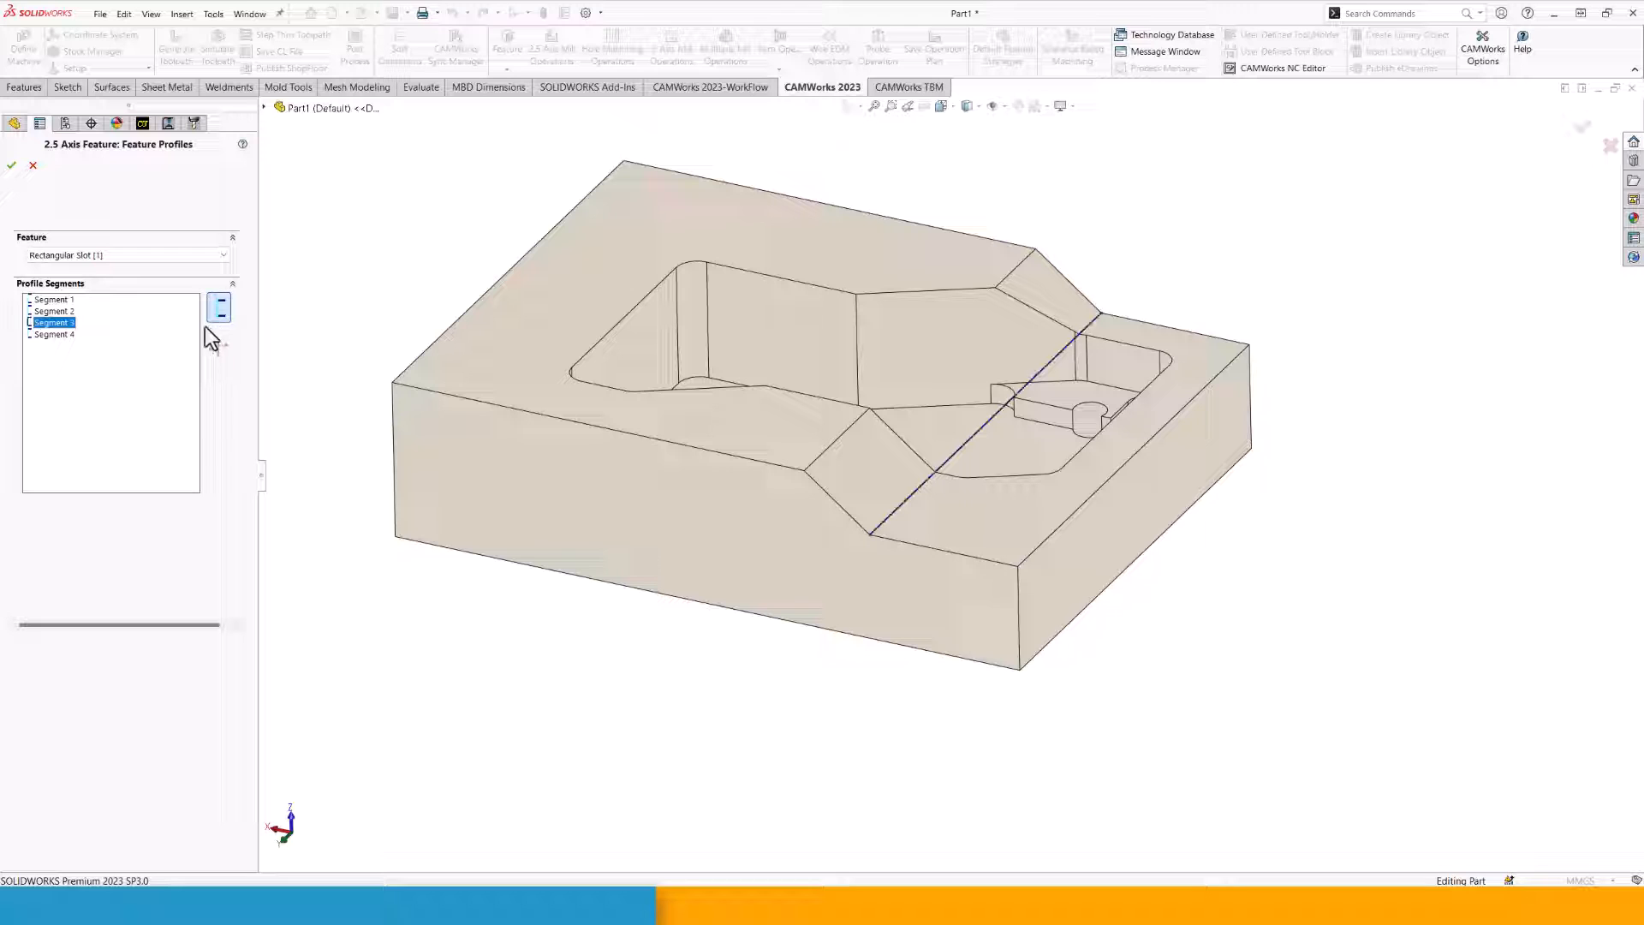
pyautogui.click(12, 162)
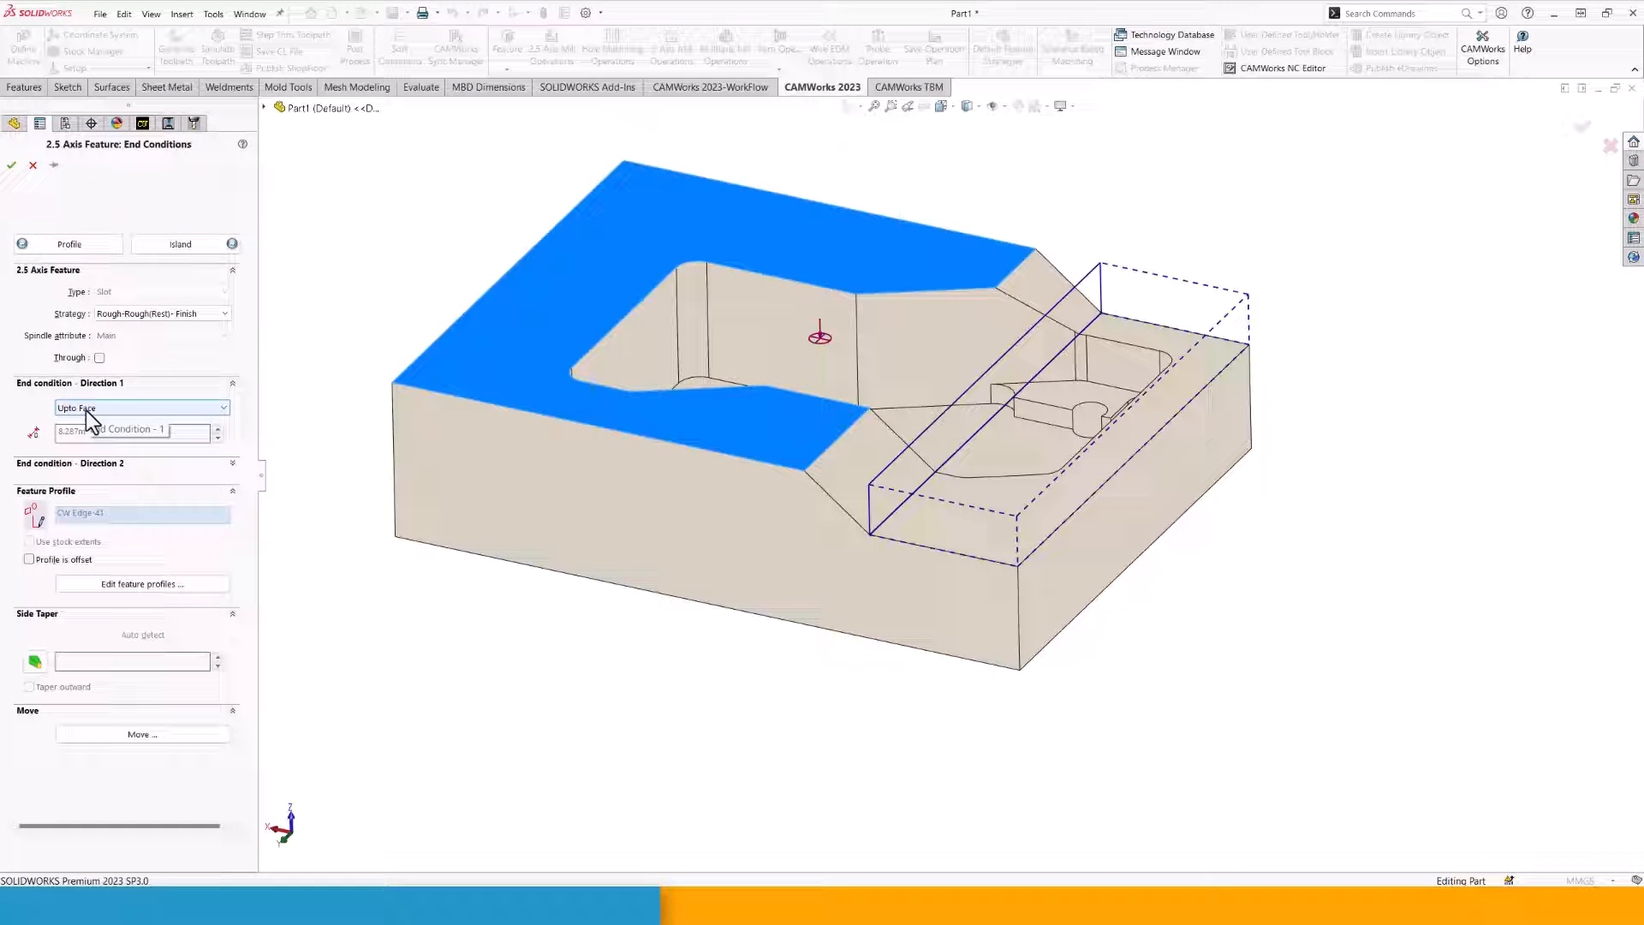
pyautogui.click(161, 313)
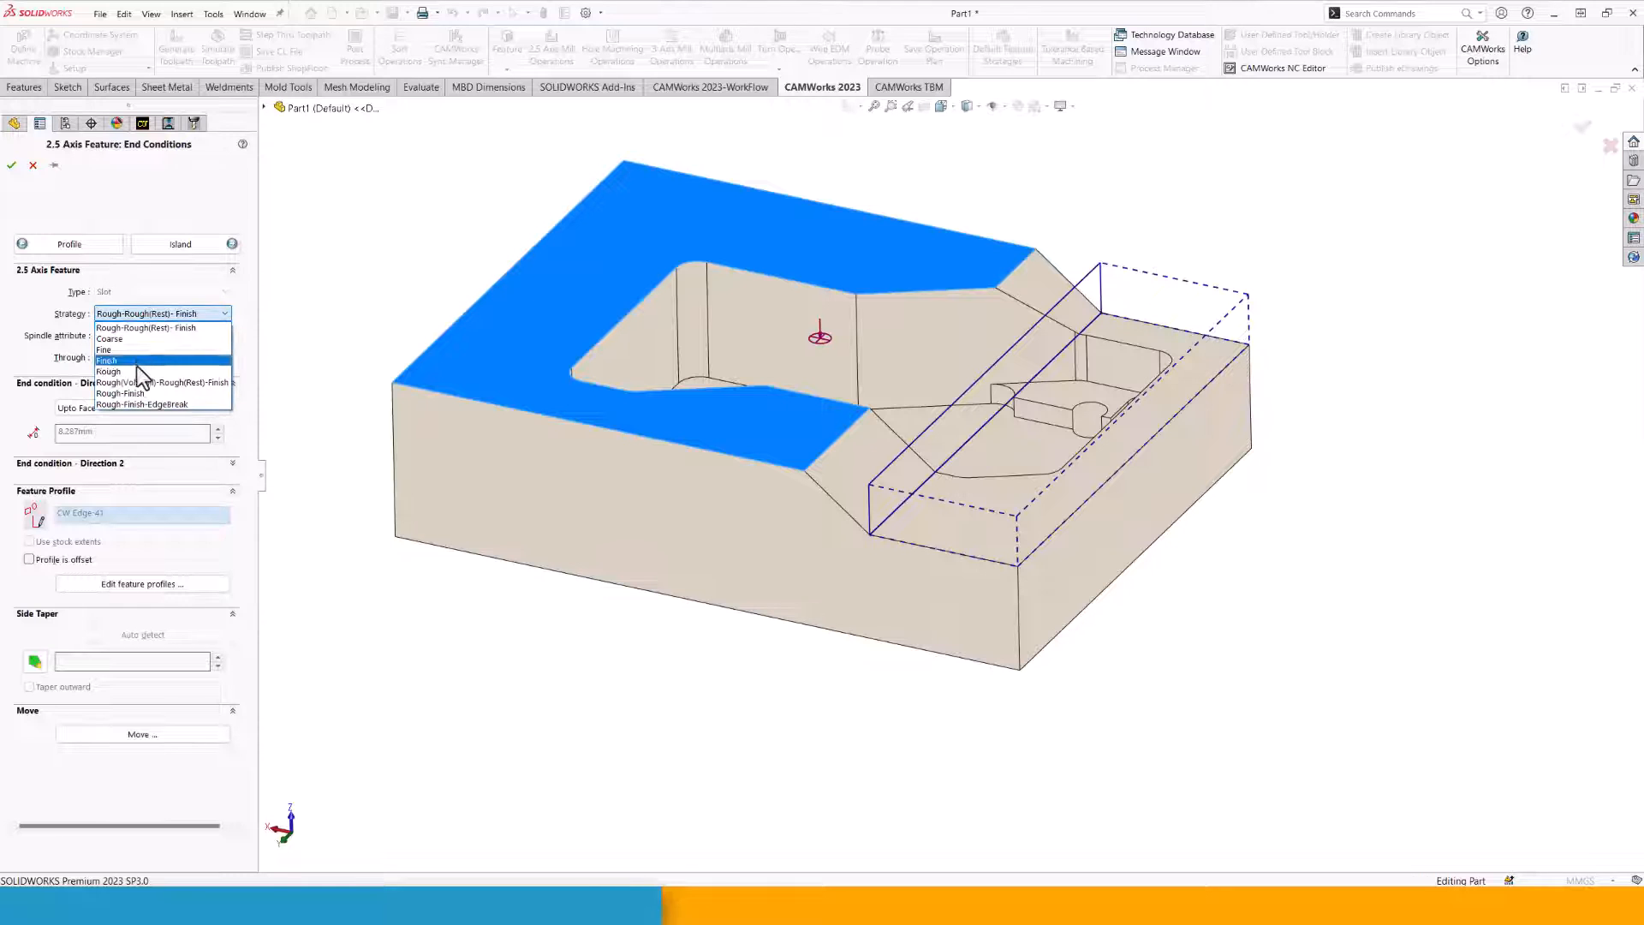
pyautogui.click(137, 371)
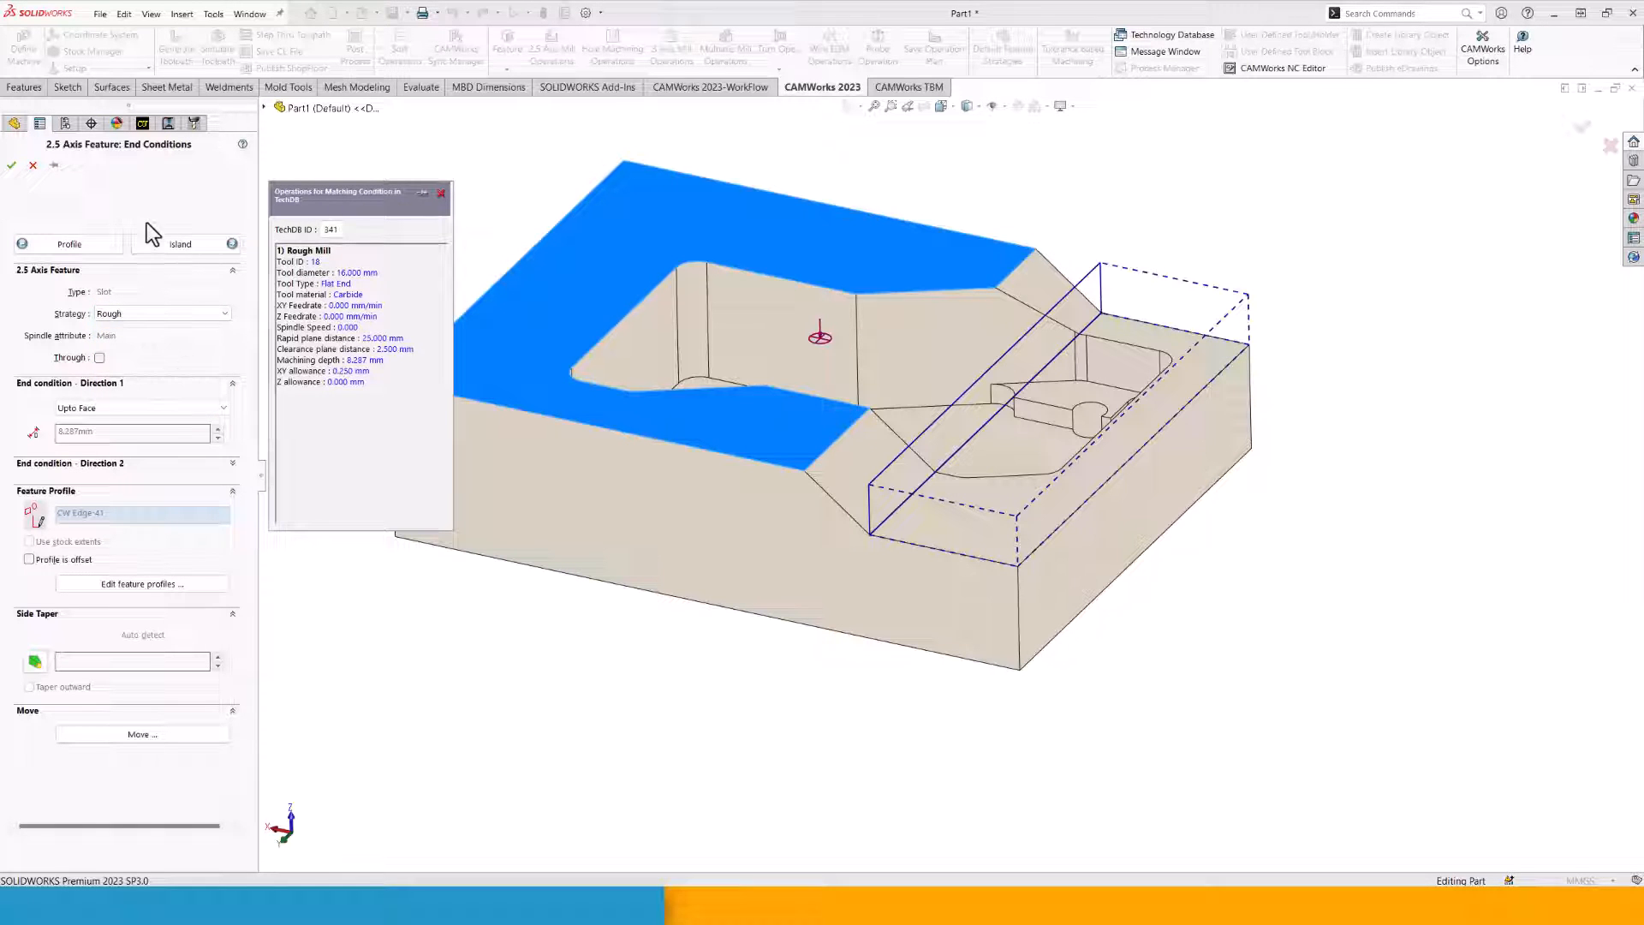
pyautogui.click(12, 166)
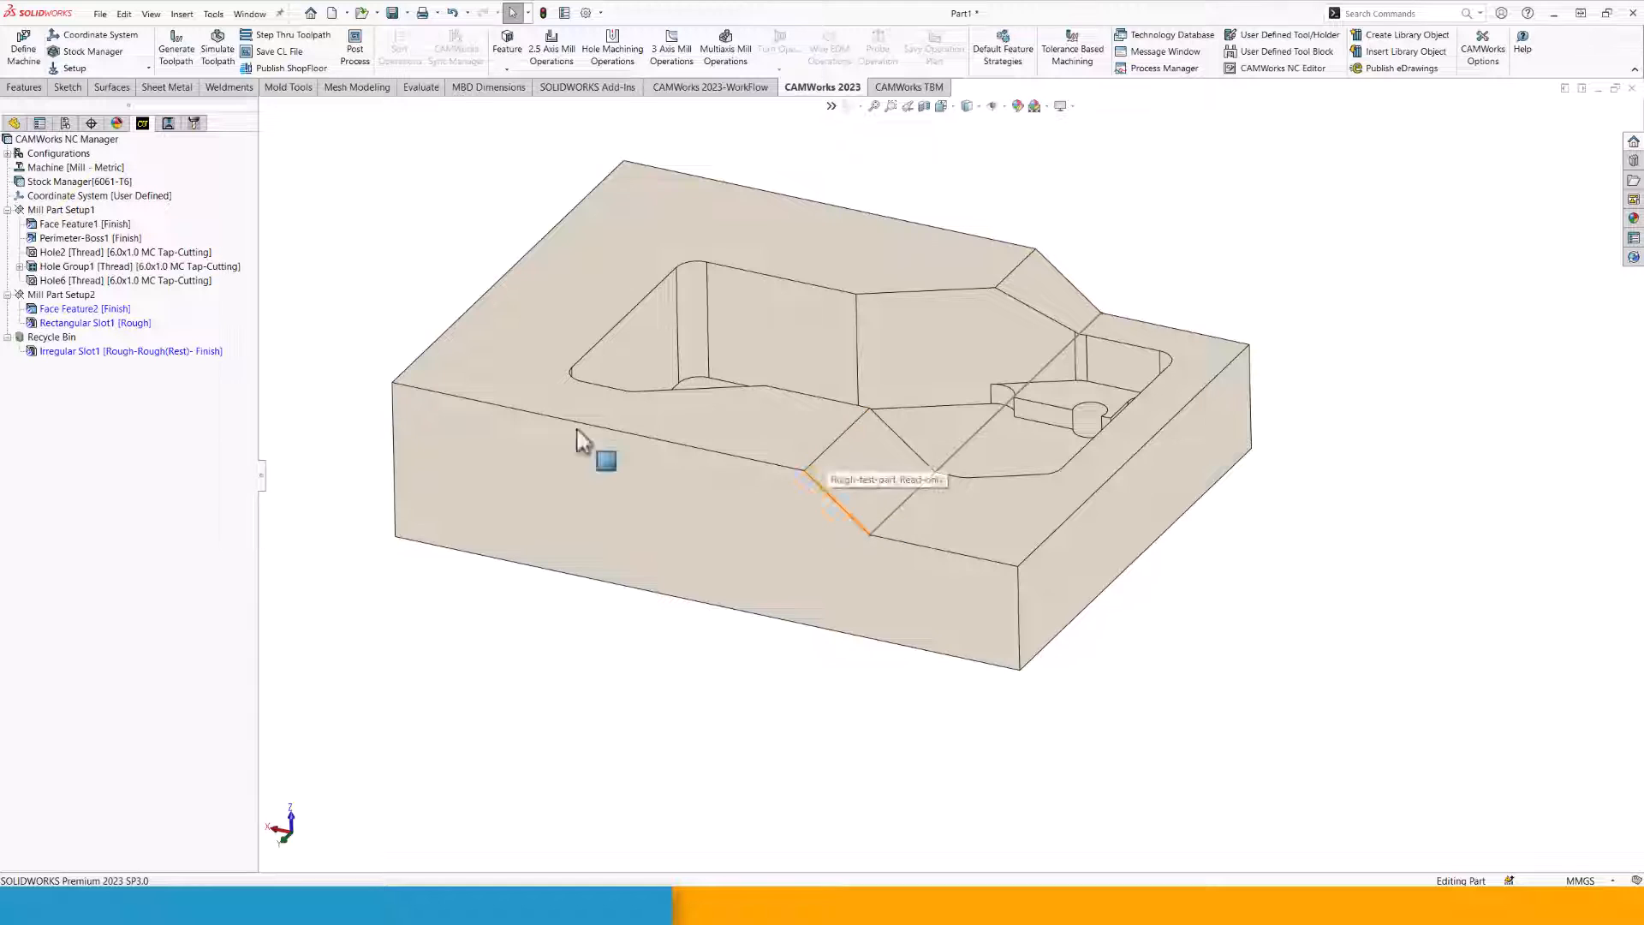
# Define a 2.5-axis Open Profile feature in Mill Part Setup2 from the sloped face's lower edge, ending with Upto Face at the highest face.
pyautogui.rightClick(77, 300)
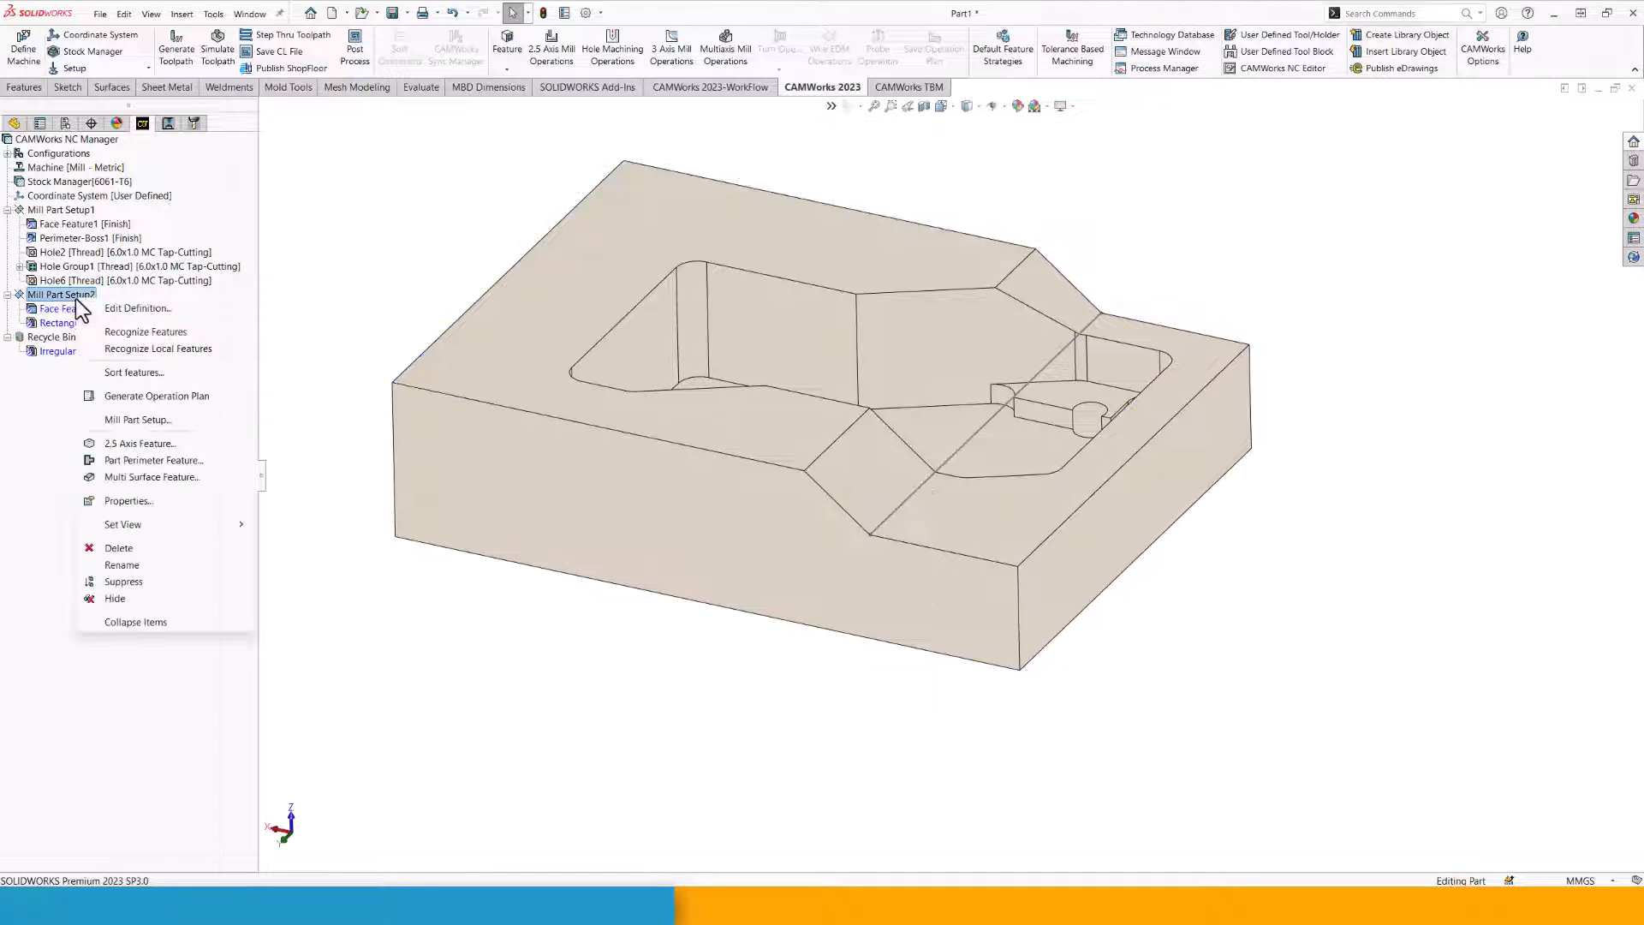
pyautogui.click(158, 445)
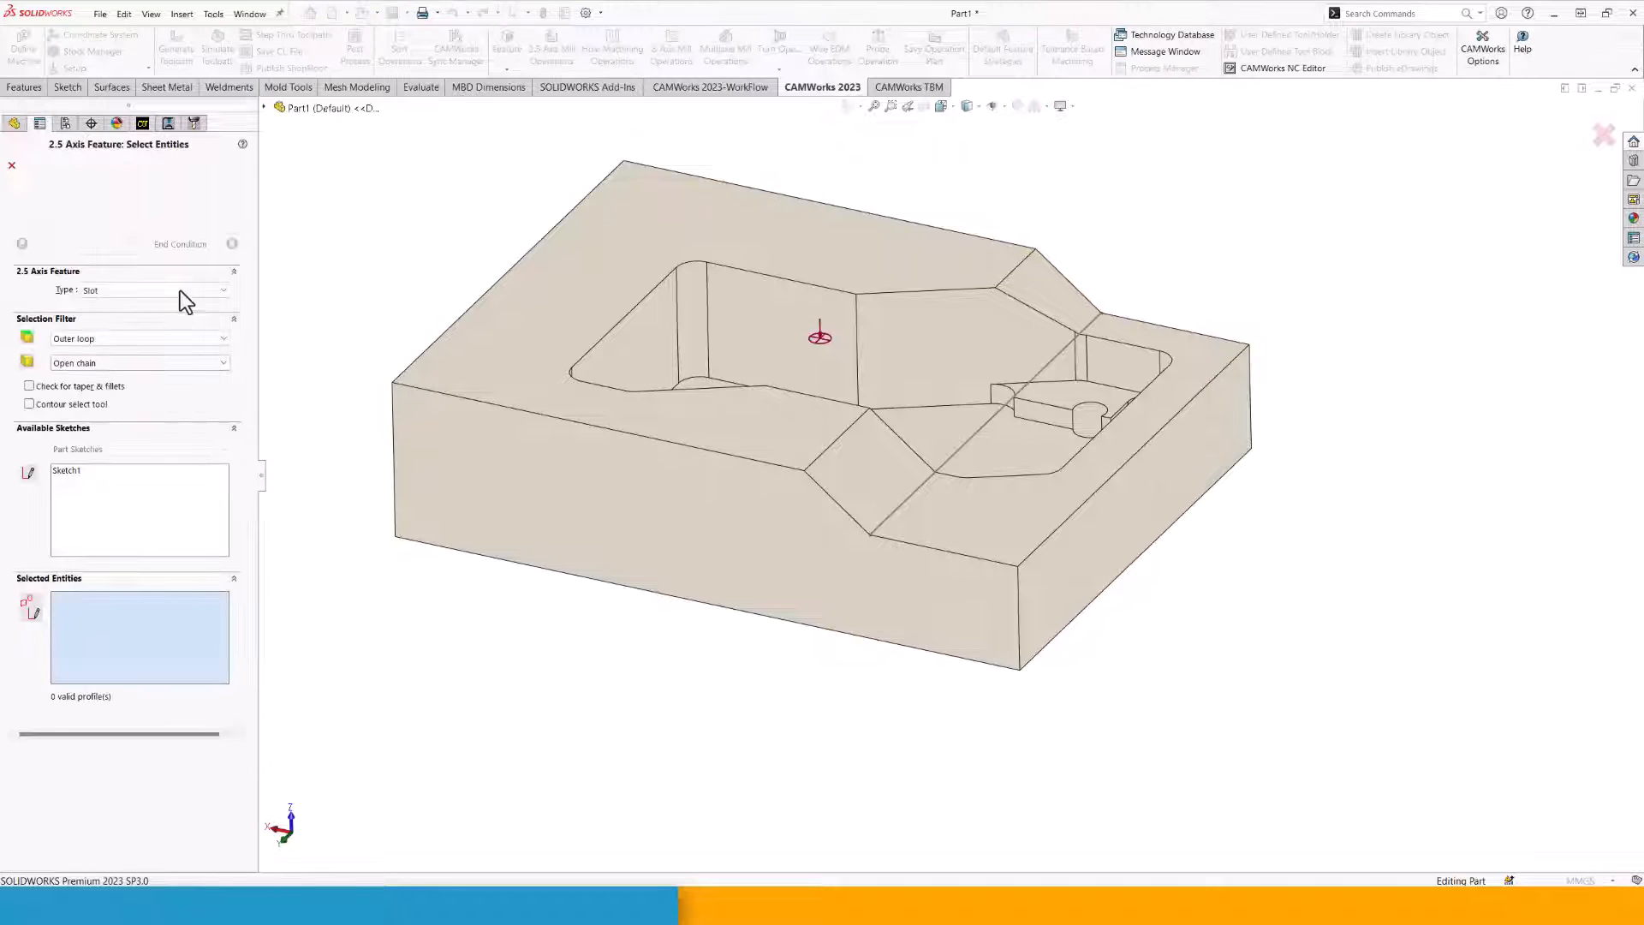
pyautogui.click(180, 290)
pyautogui.click(166, 385)
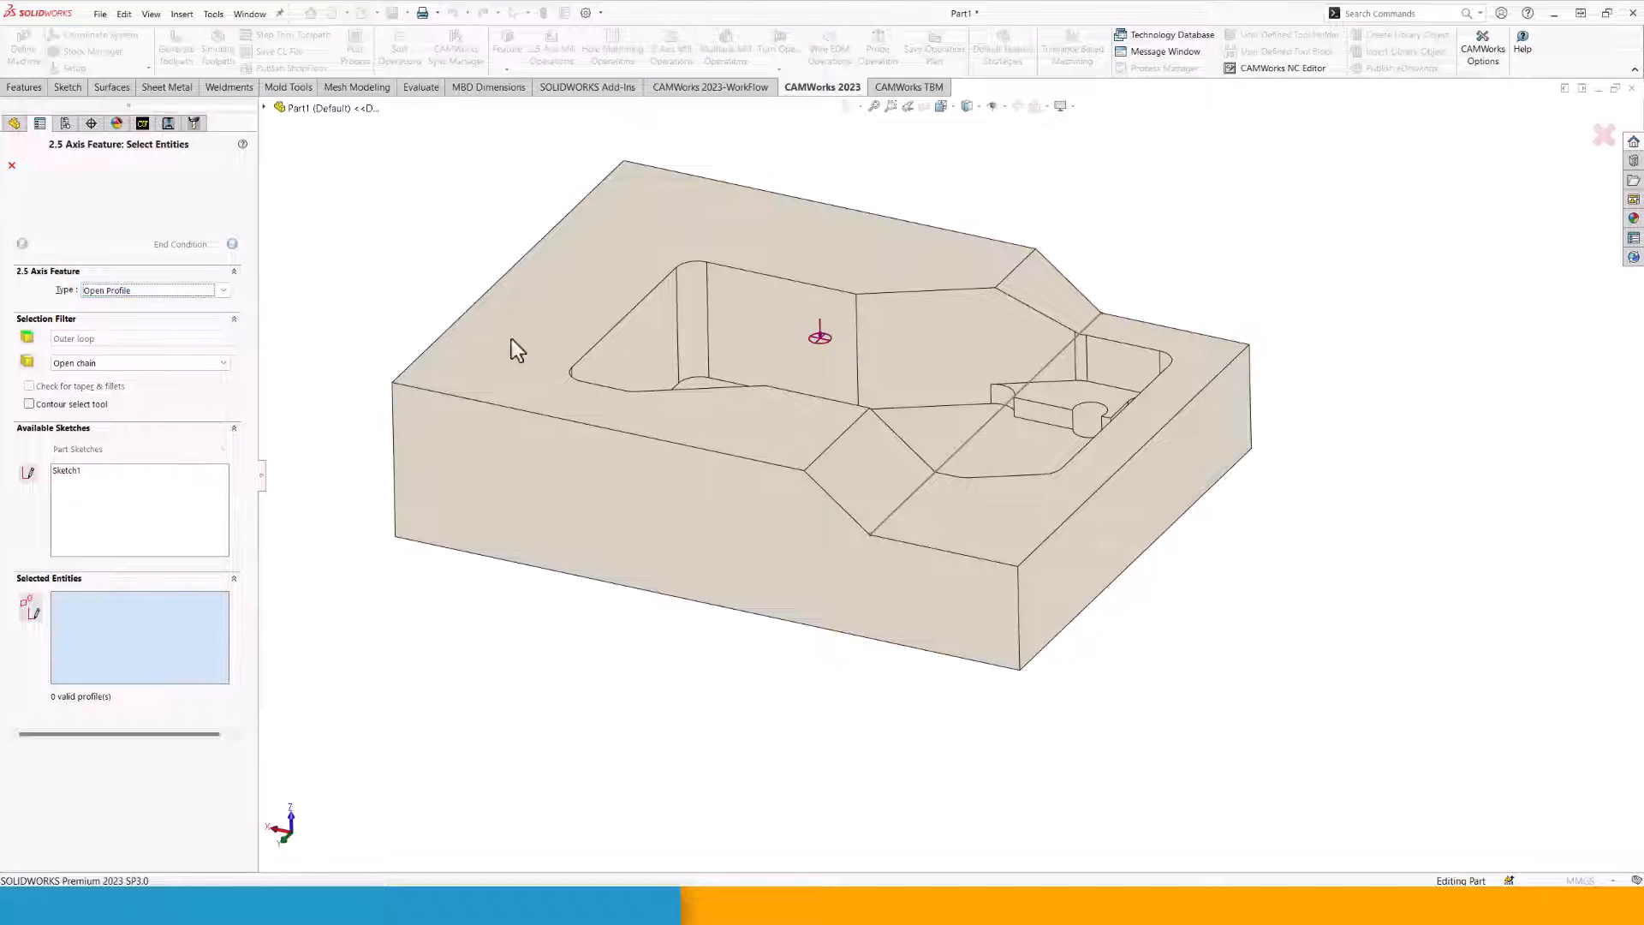
pyautogui.click(973, 460)
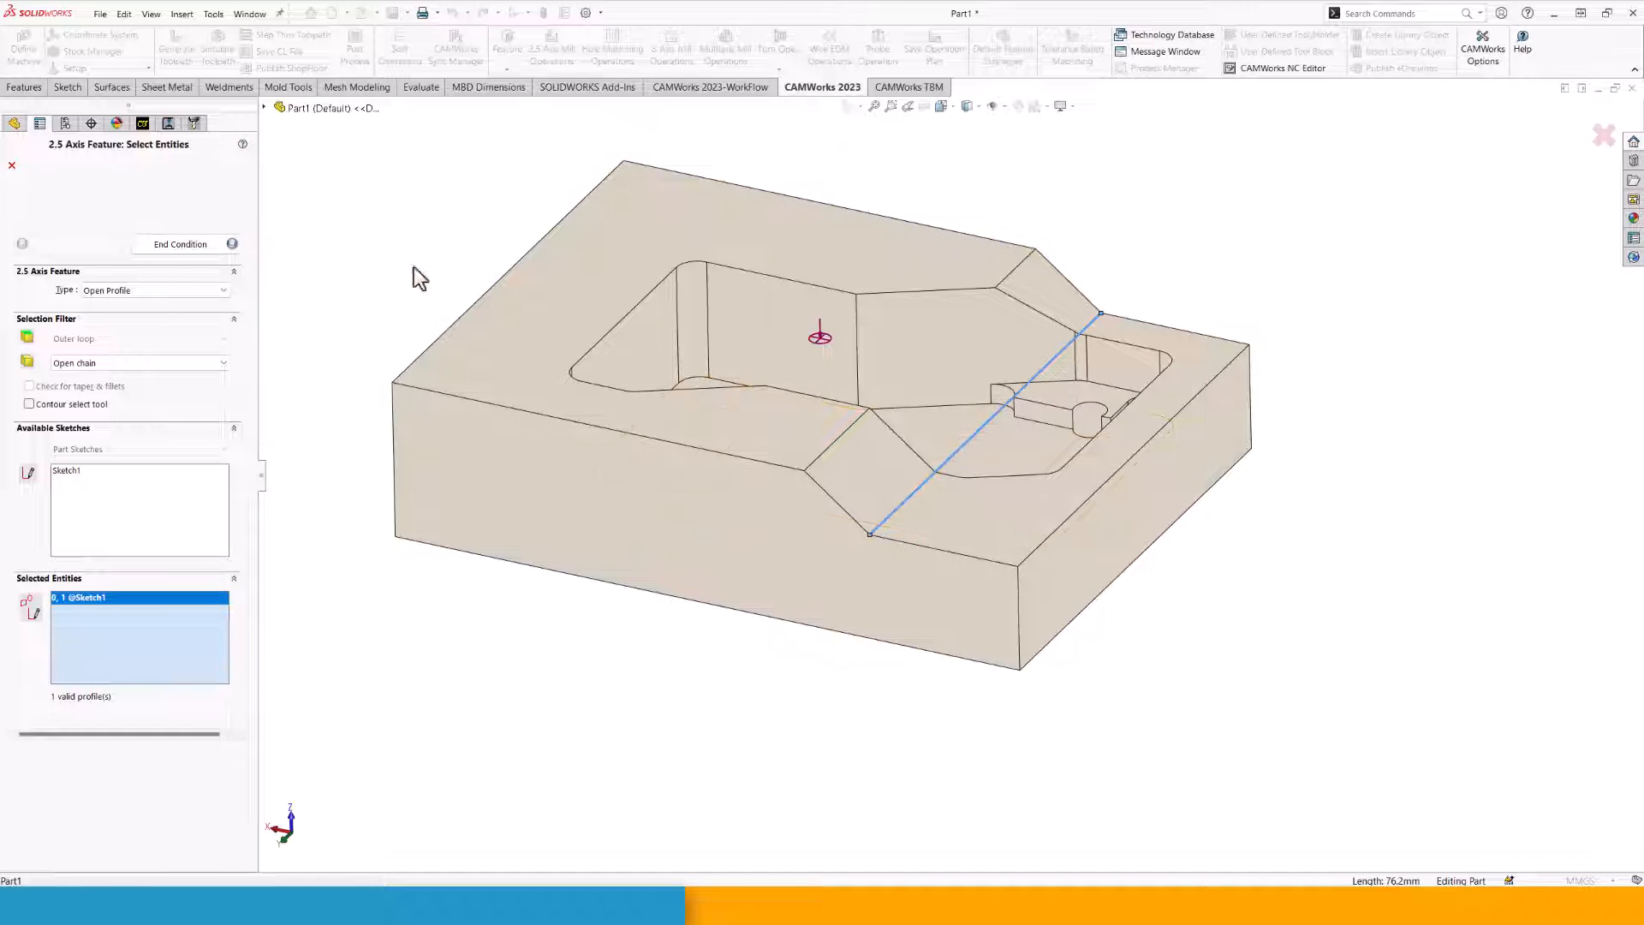
pyautogui.click(180, 245)
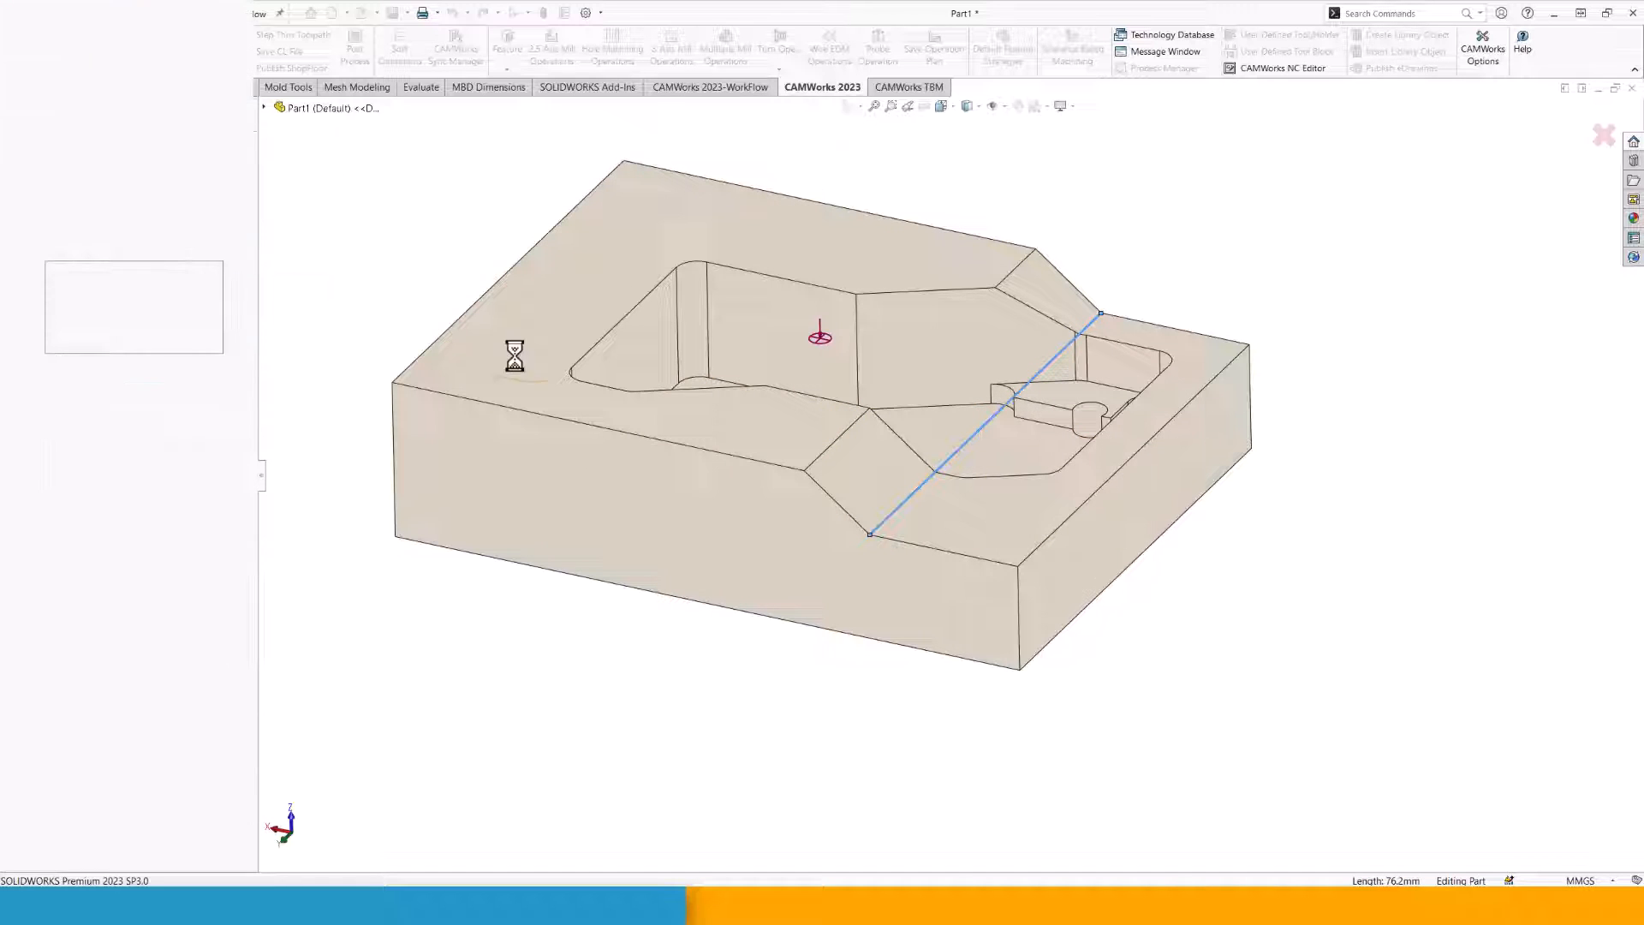
pyautogui.click(788, 432)
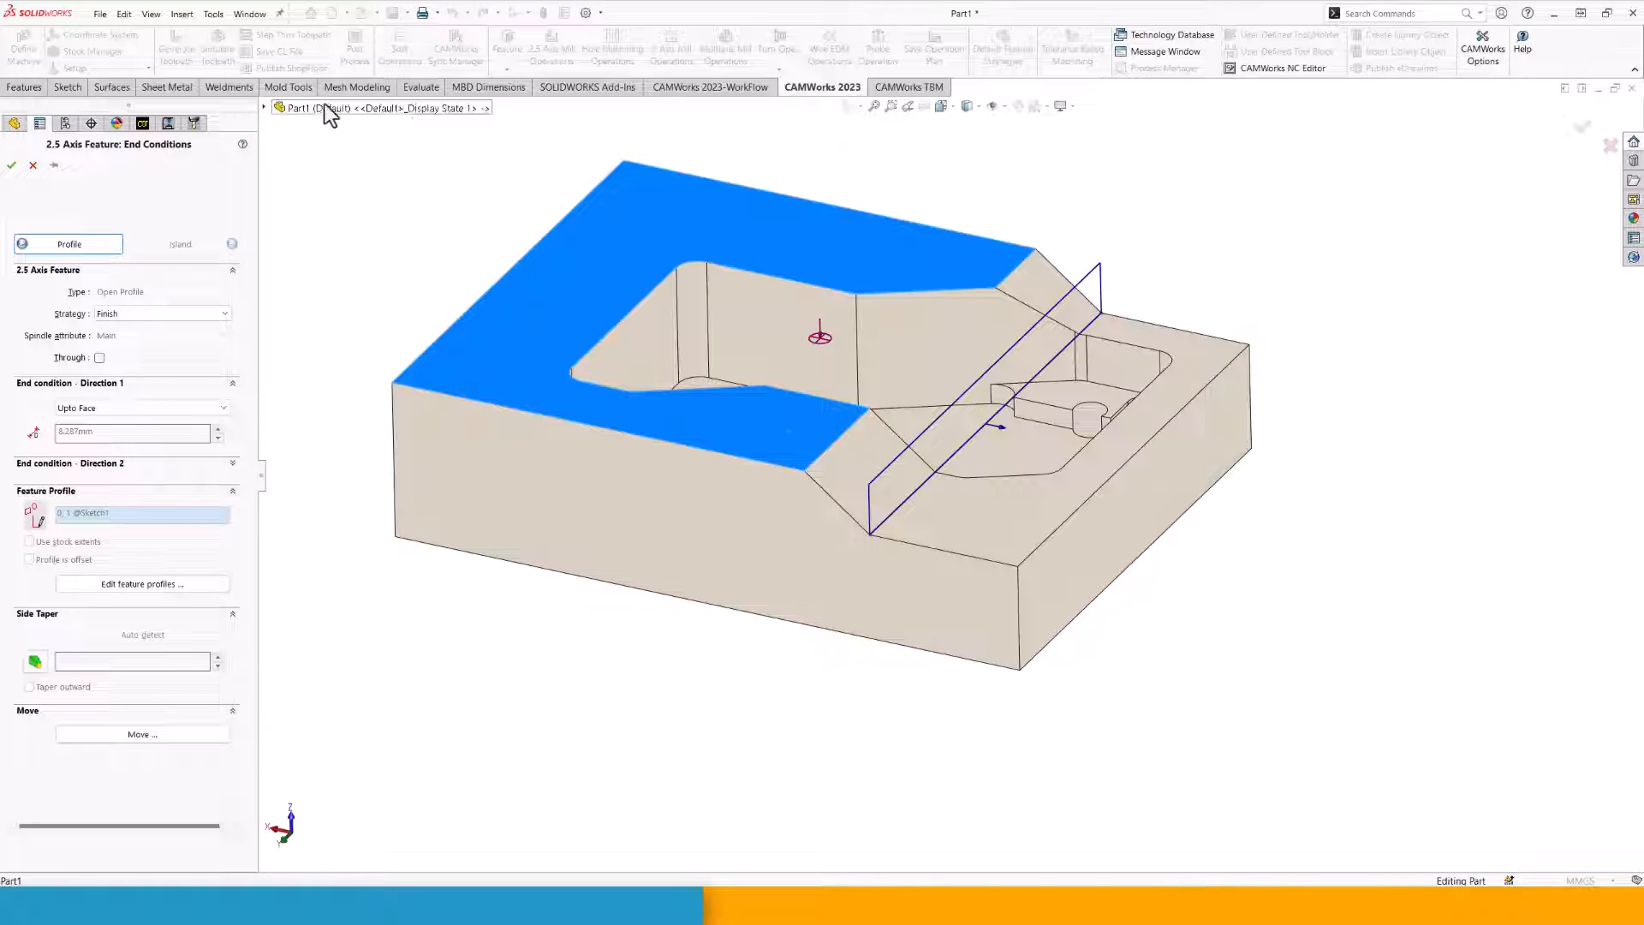
# Measure the angle between the part's vertical corner edge and the slope's side edge, and copy the angle.
pyautogui.click(415, 89)
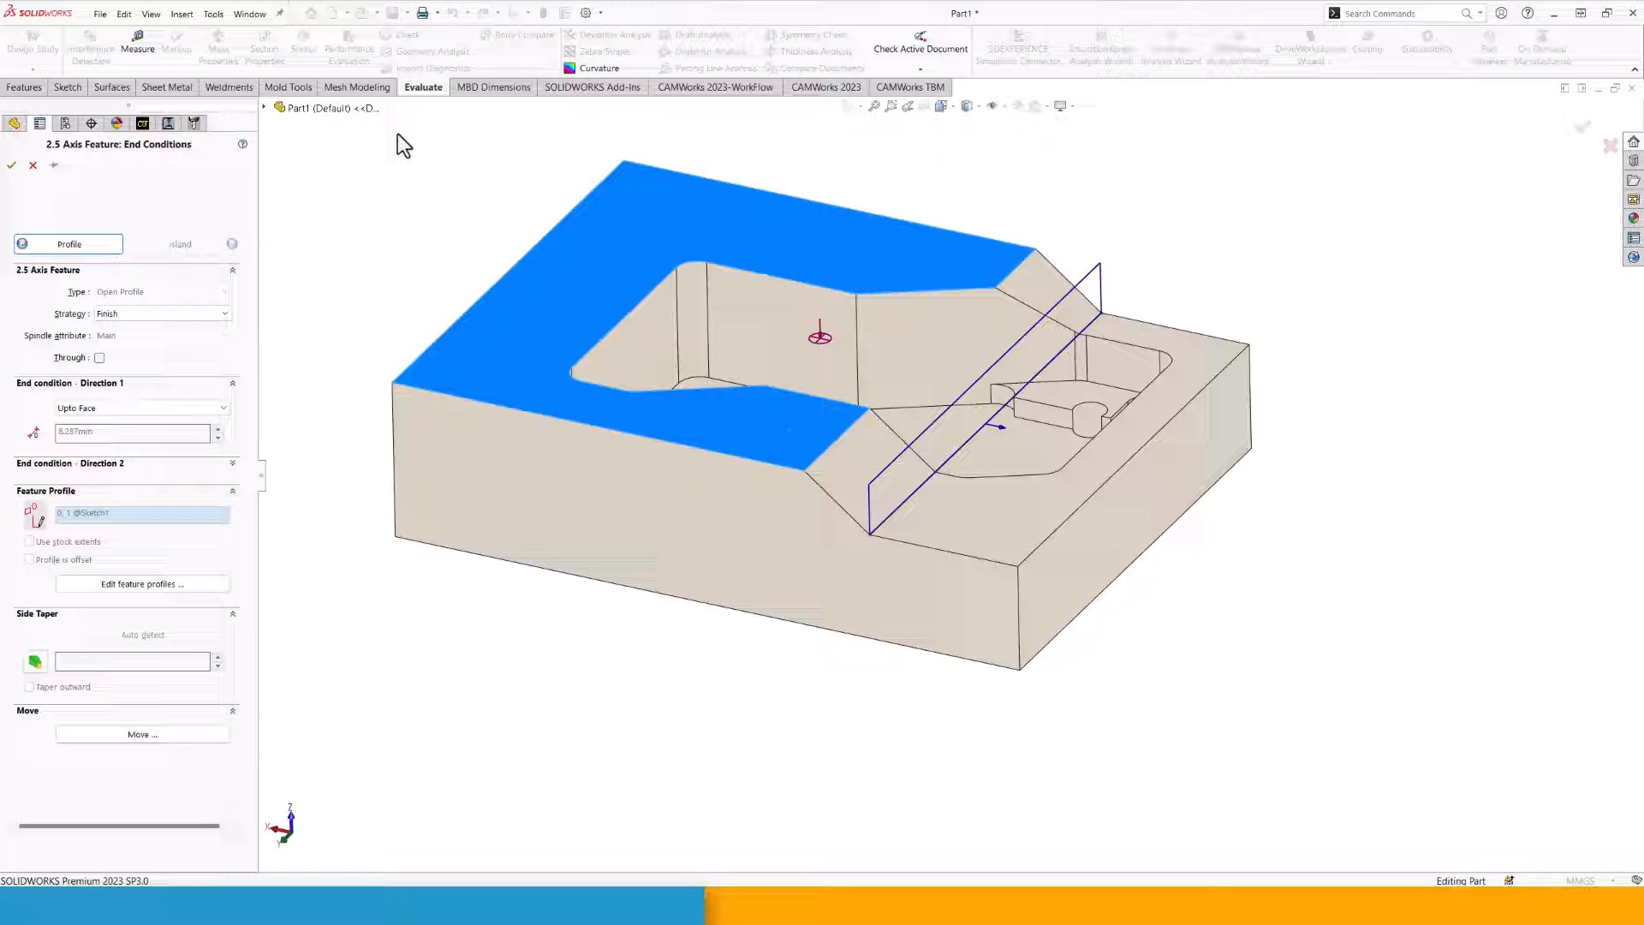
pyautogui.click(138, 44)
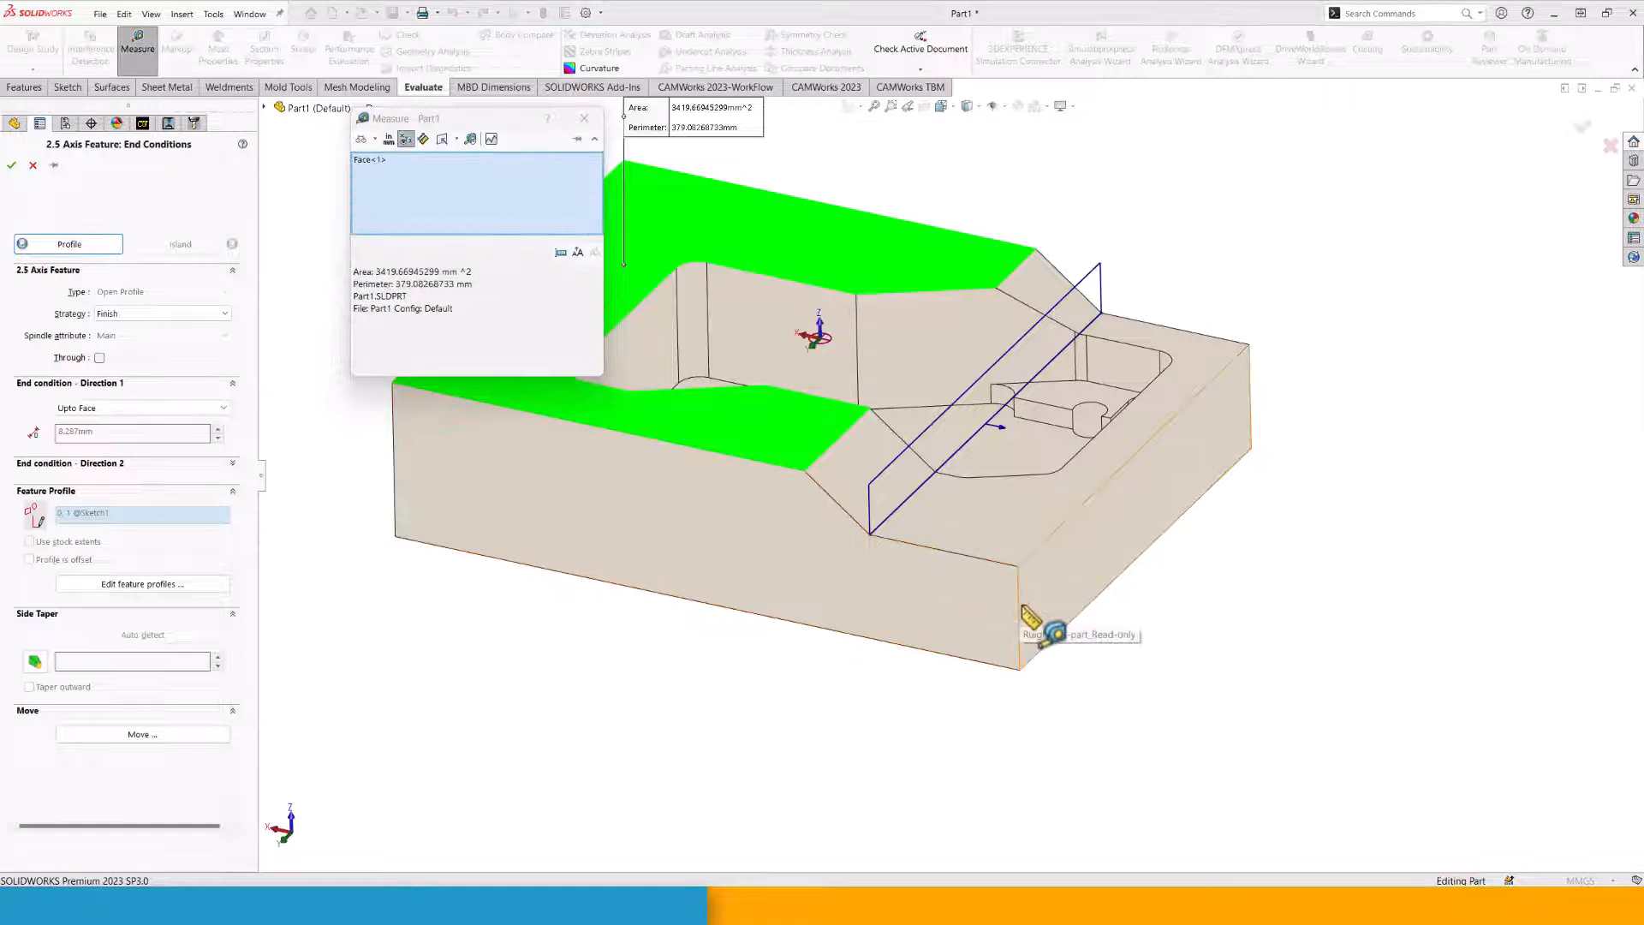
pyautogui.click(1019, 615)
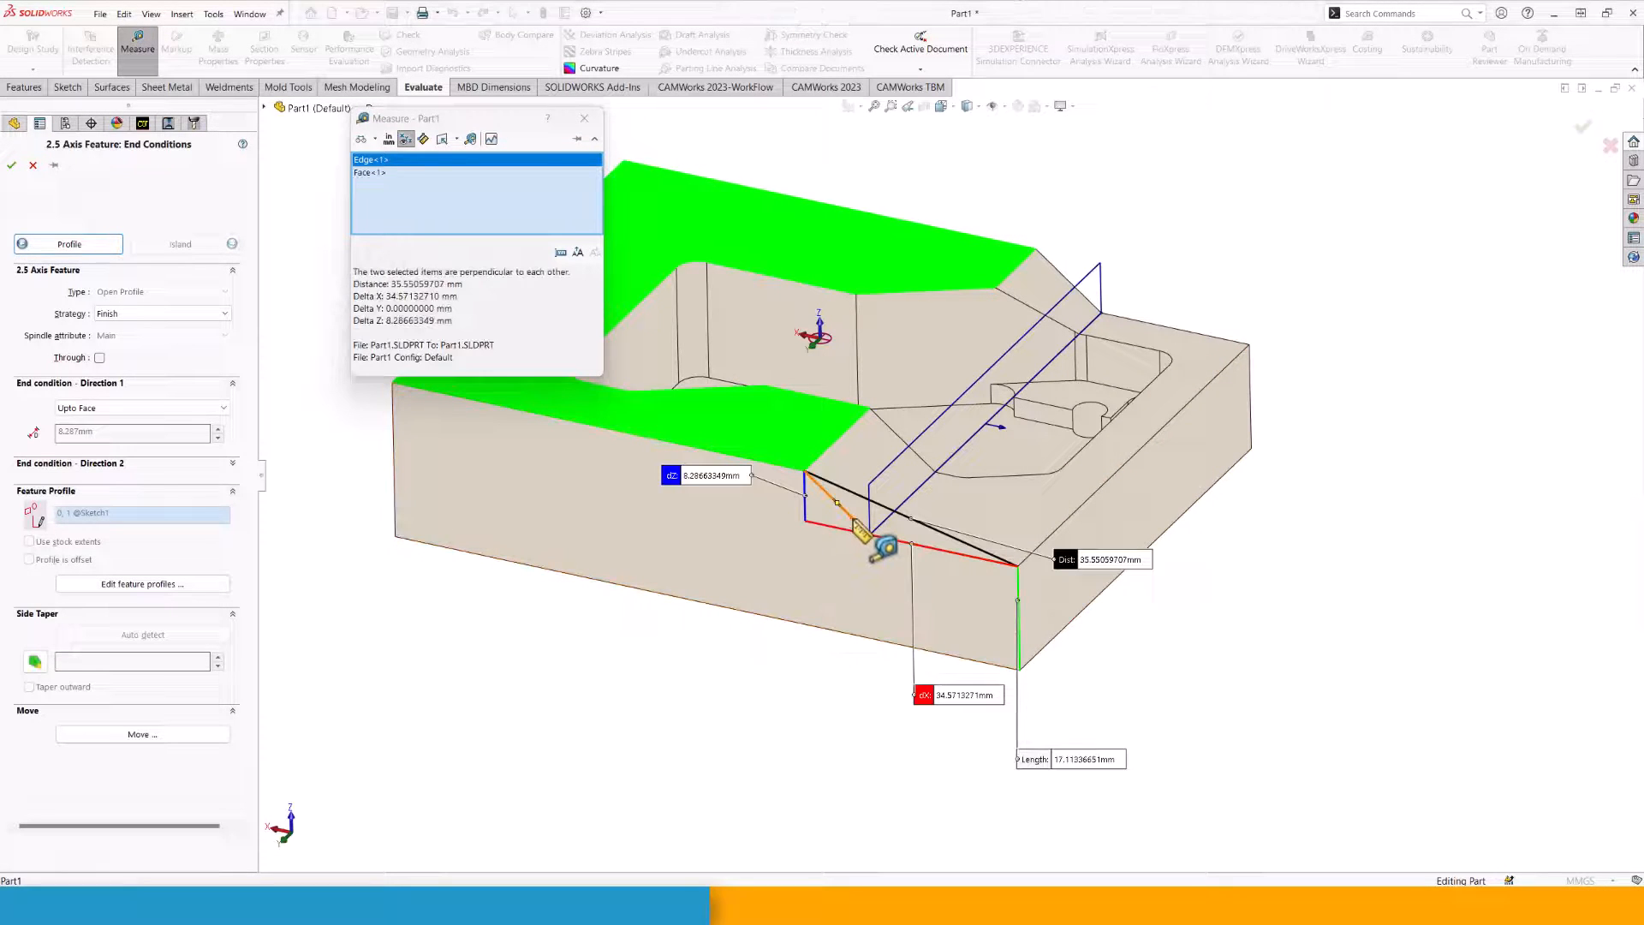
pyautogui.click(1267, 650)
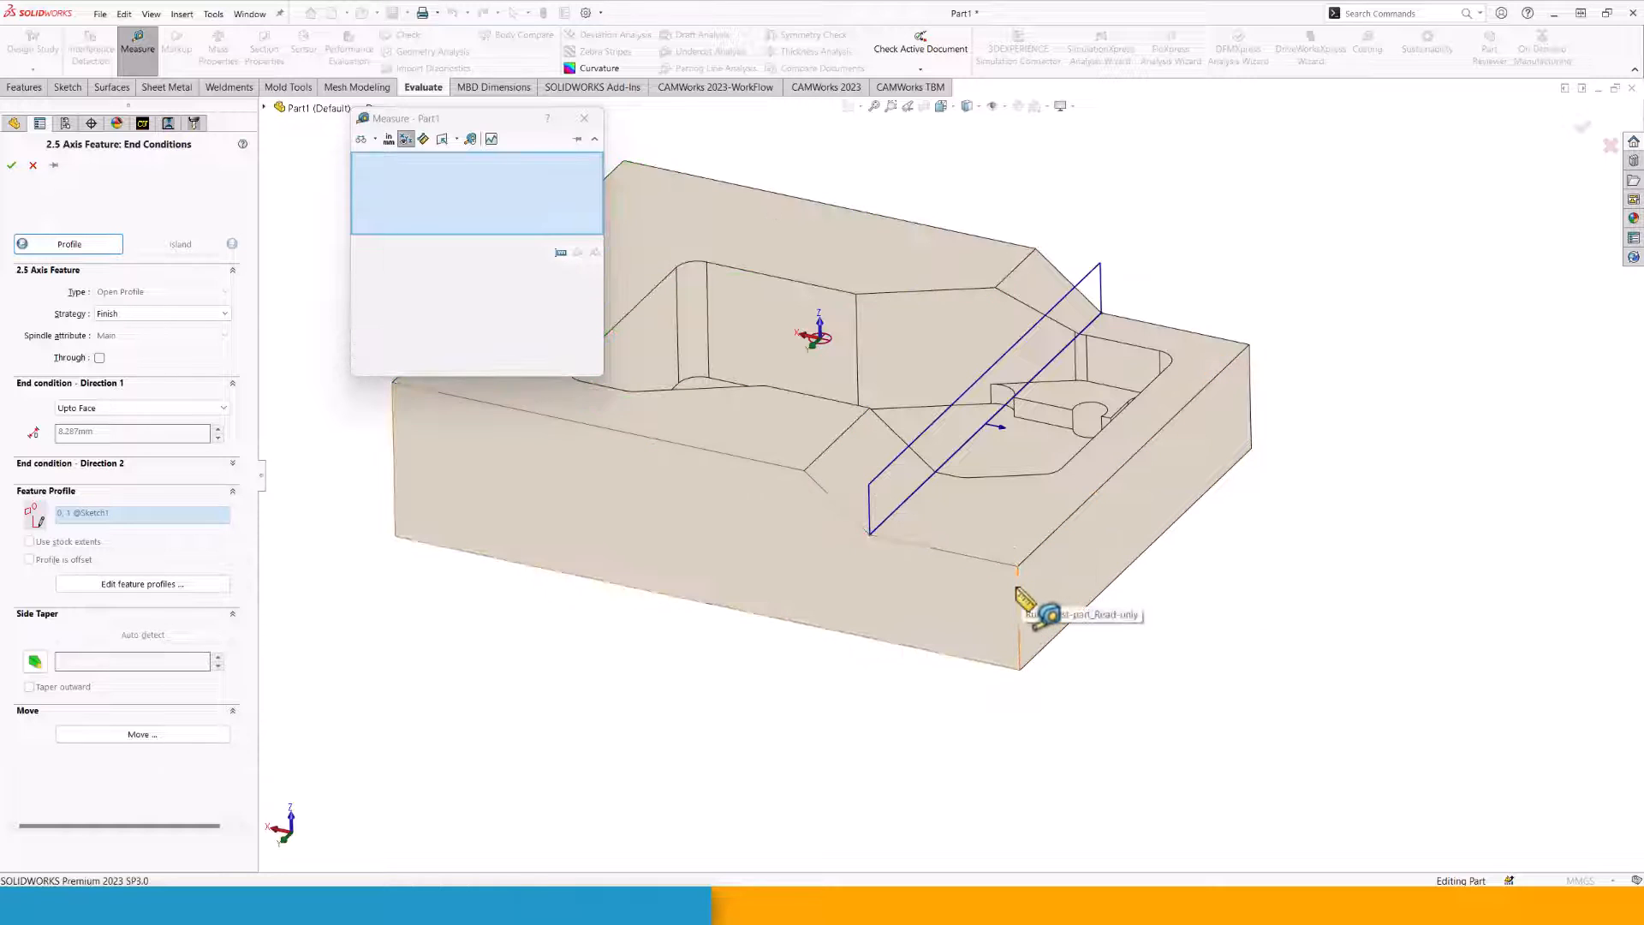
pyautogui.click(1019, 609)
pyautogui.click(857, 520)
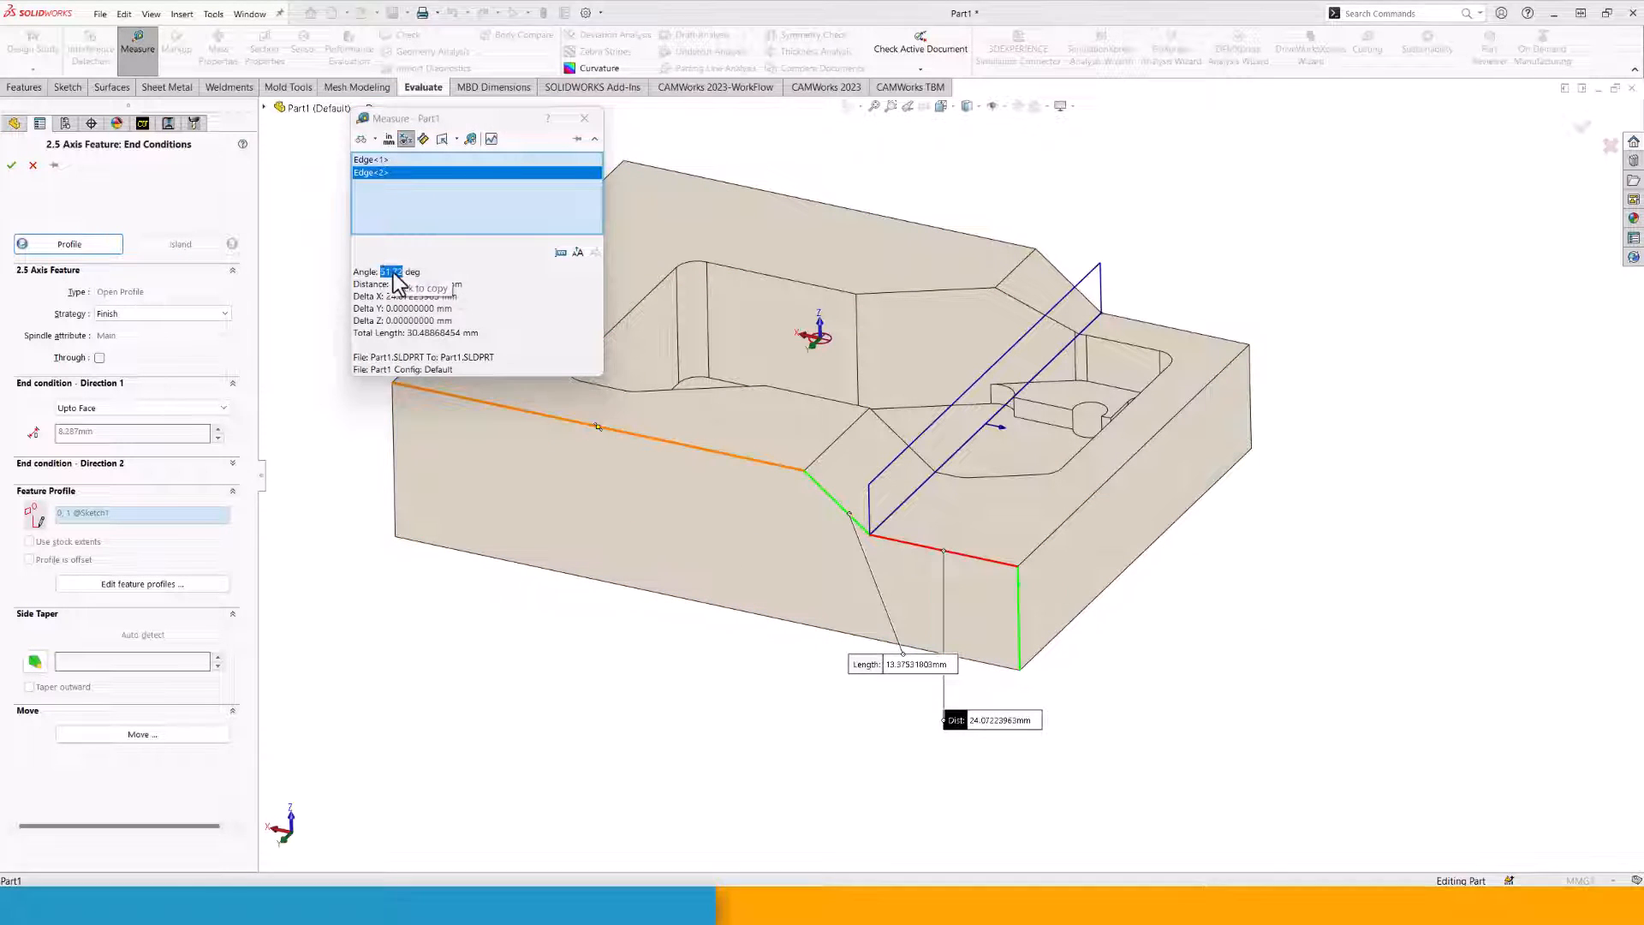
pyautogui.click(586, 119)
# Apply a 51.72 degree side taper to the open profile and create it with the Finish strategy.
pyautogui.click(34, 661)
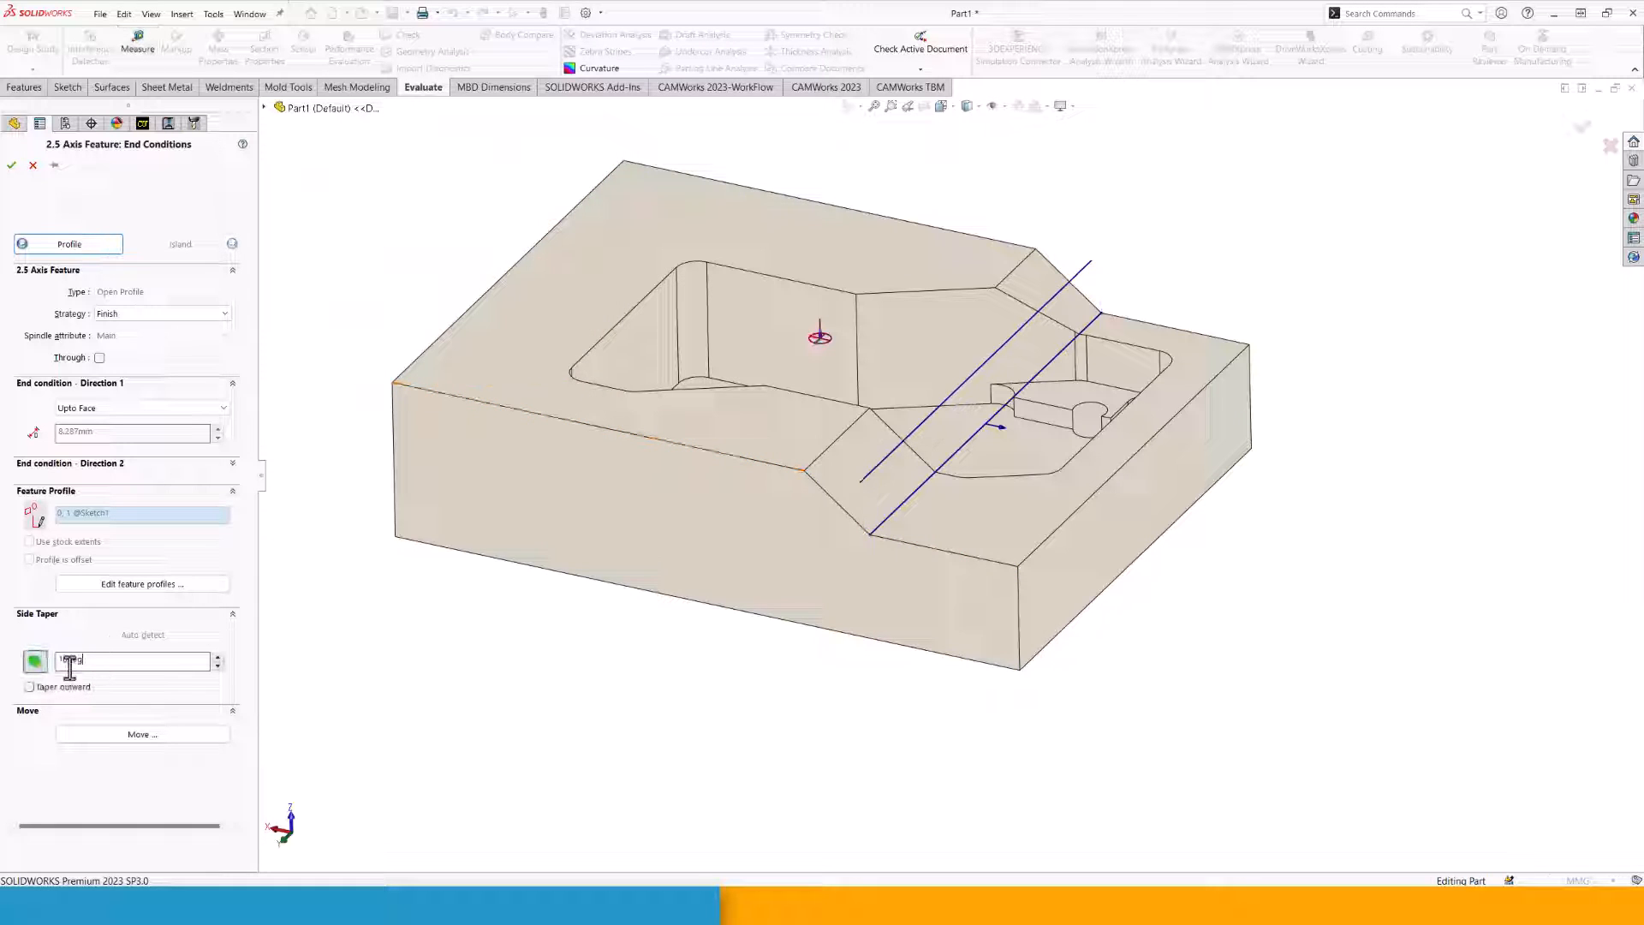
pyautogui.rightClick(128, 668)
pyautogui.click(171, 733)
pyautogui.press('Return')
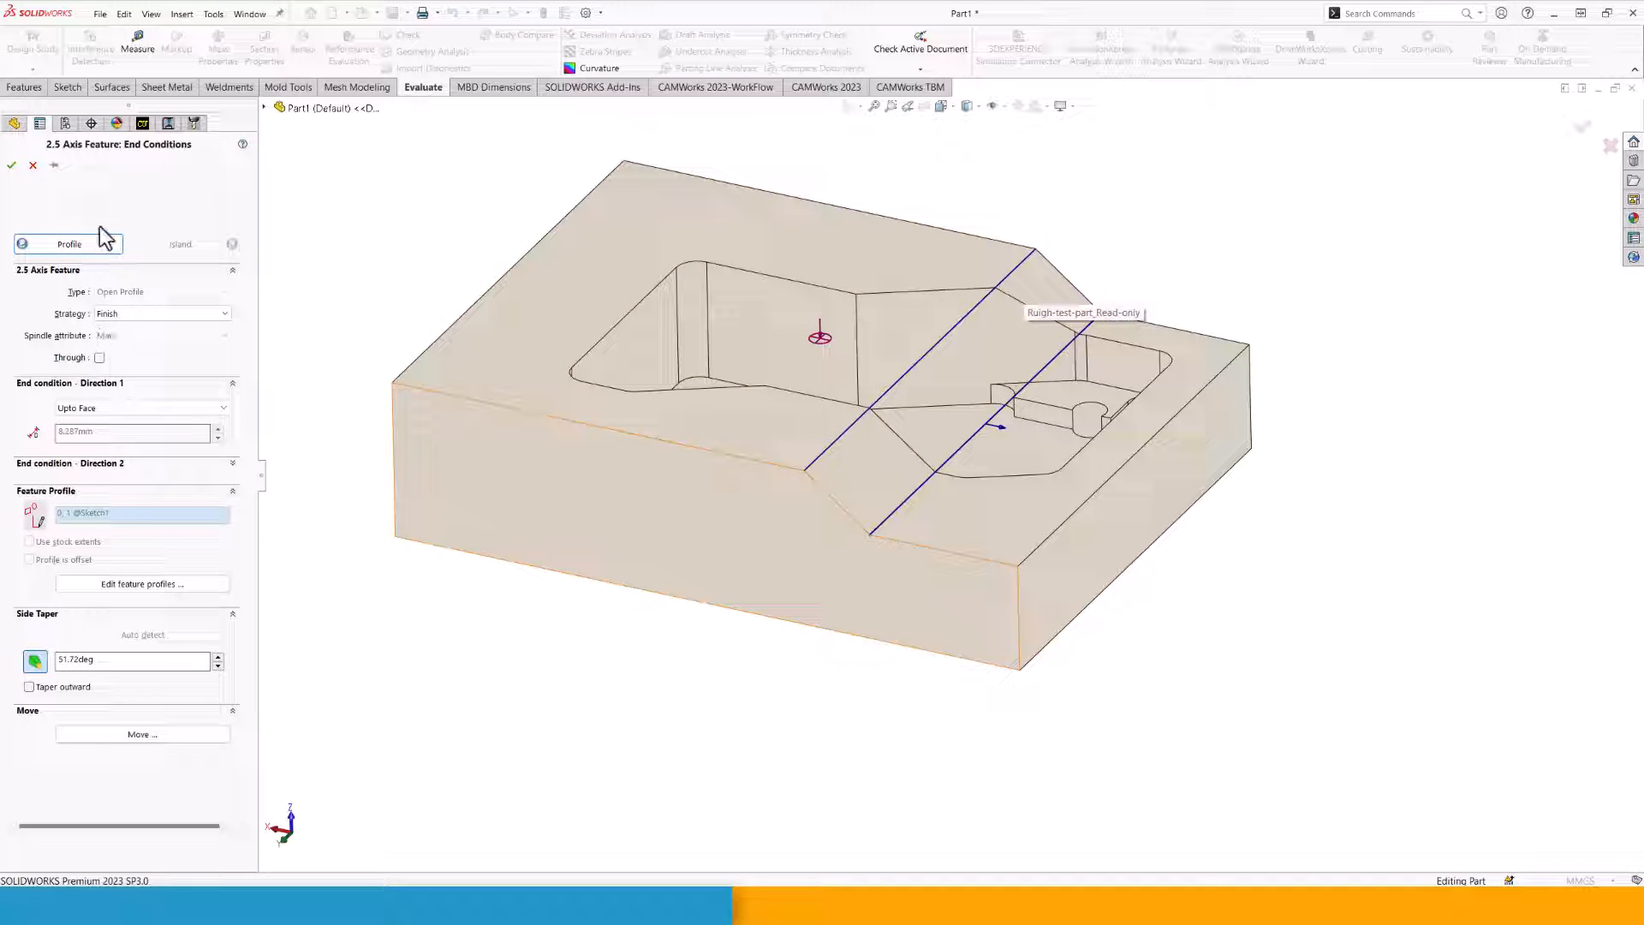
pyautogui.click(11, 164)
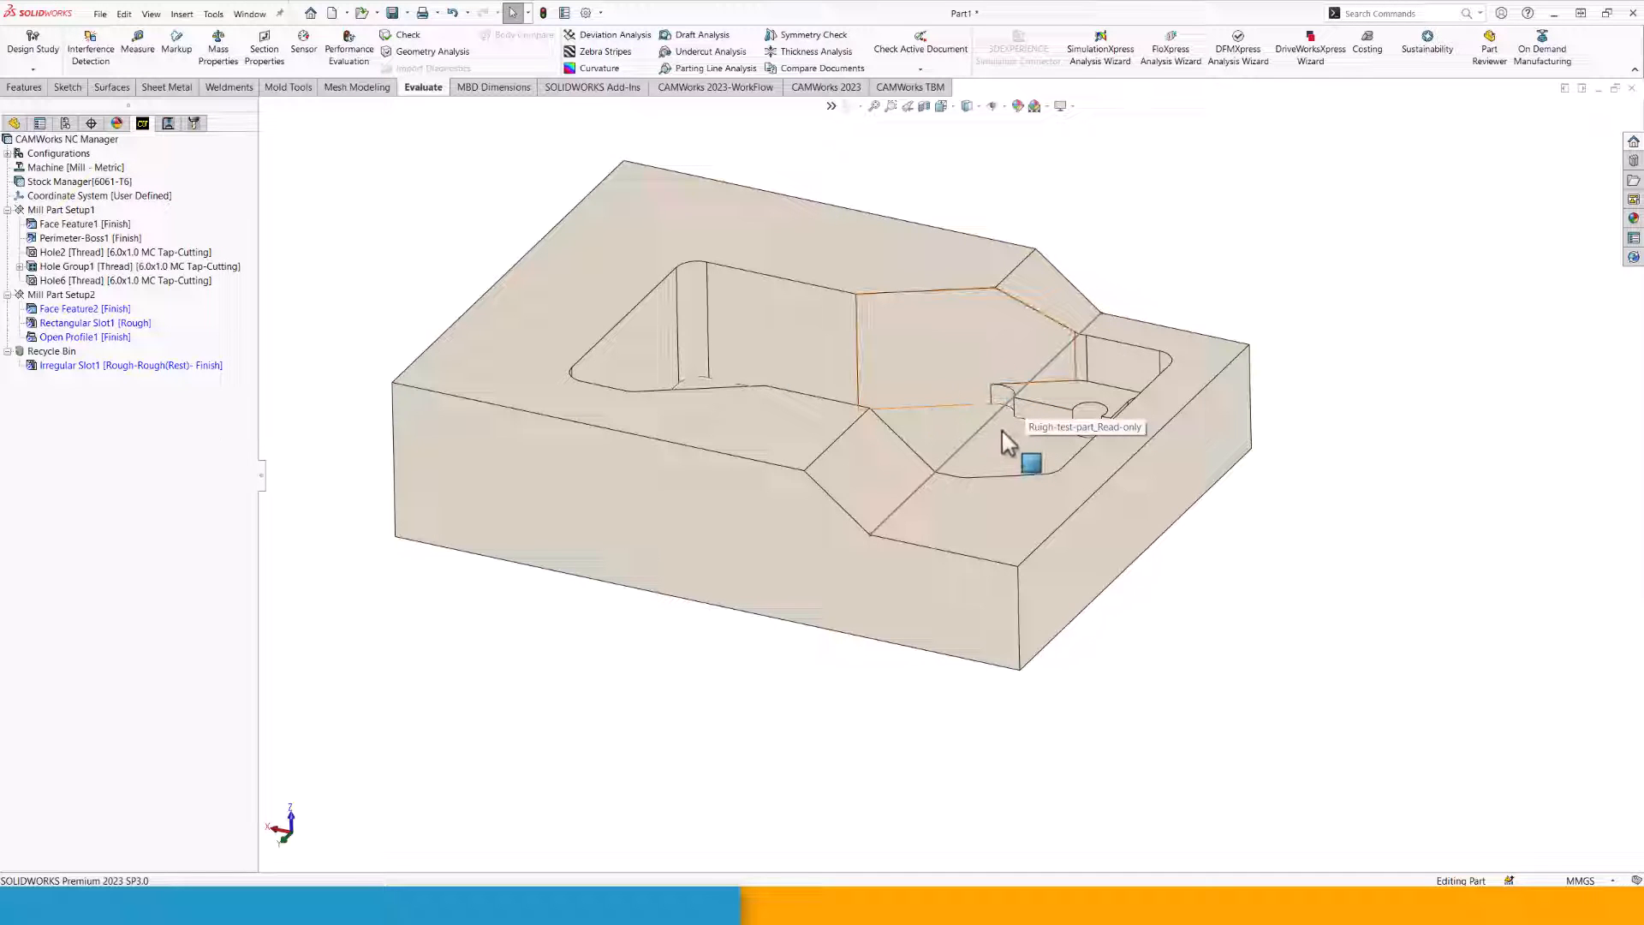
# Start a 2.5-axis Pocket feature in Mill Part Setup2 with the Open chain selection filter.
pyautogui.moveTo(1002, 431); pyautogui.dragTo(991, 465, button='middle')
pyautogui.rightClick(57, 296)
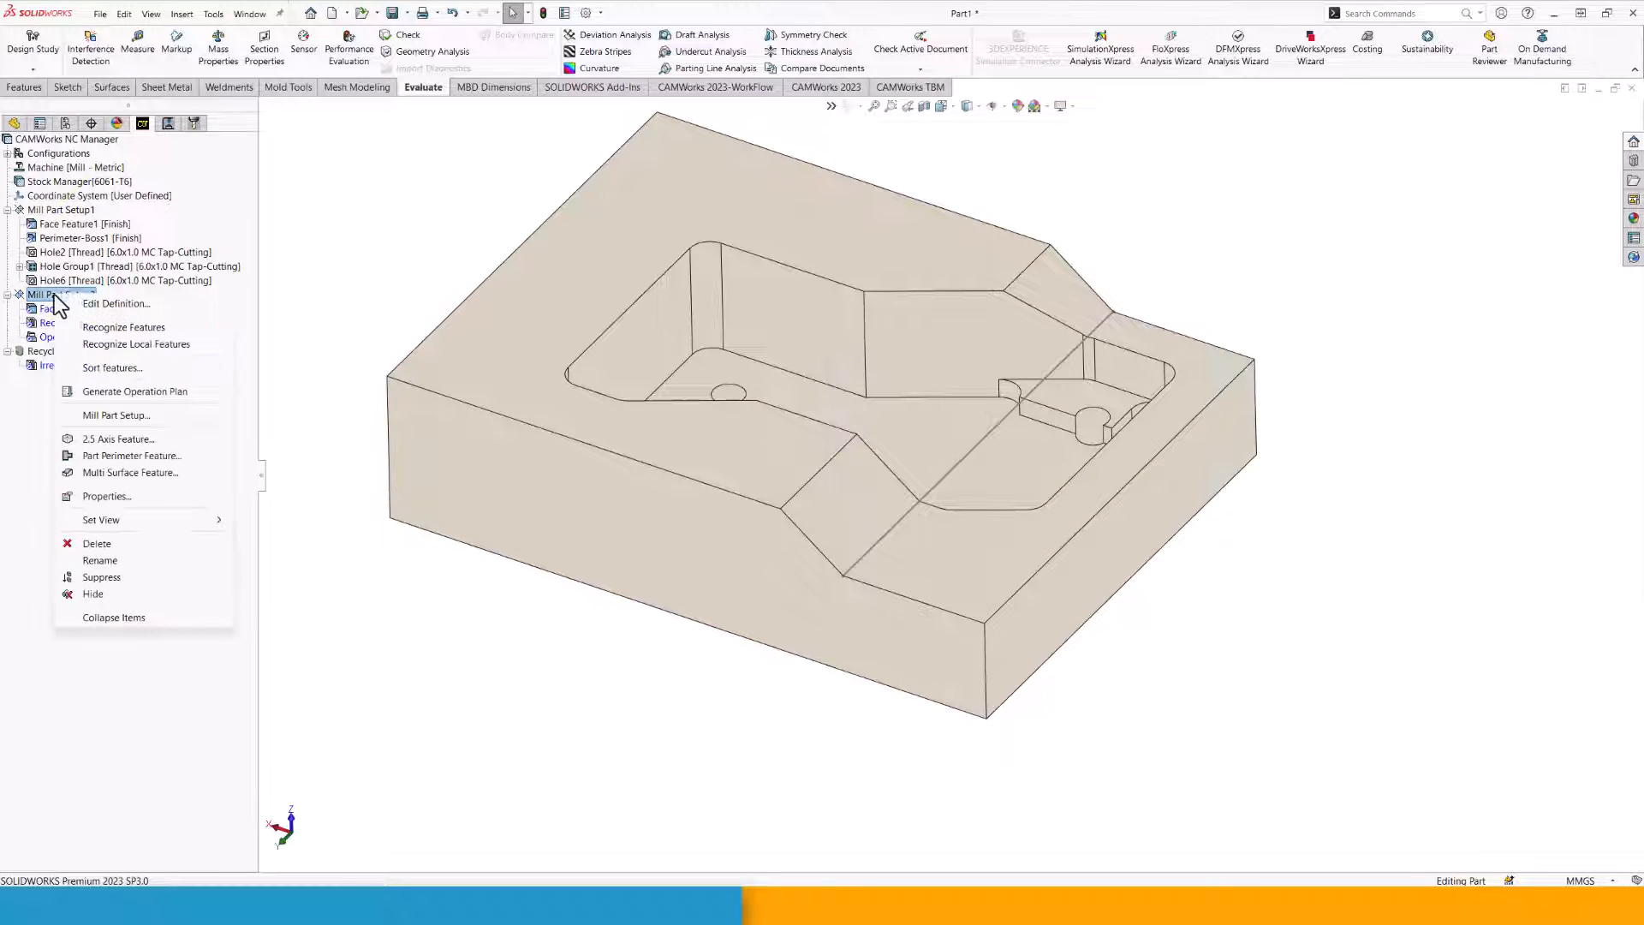
pyautogui.click(128, 440)
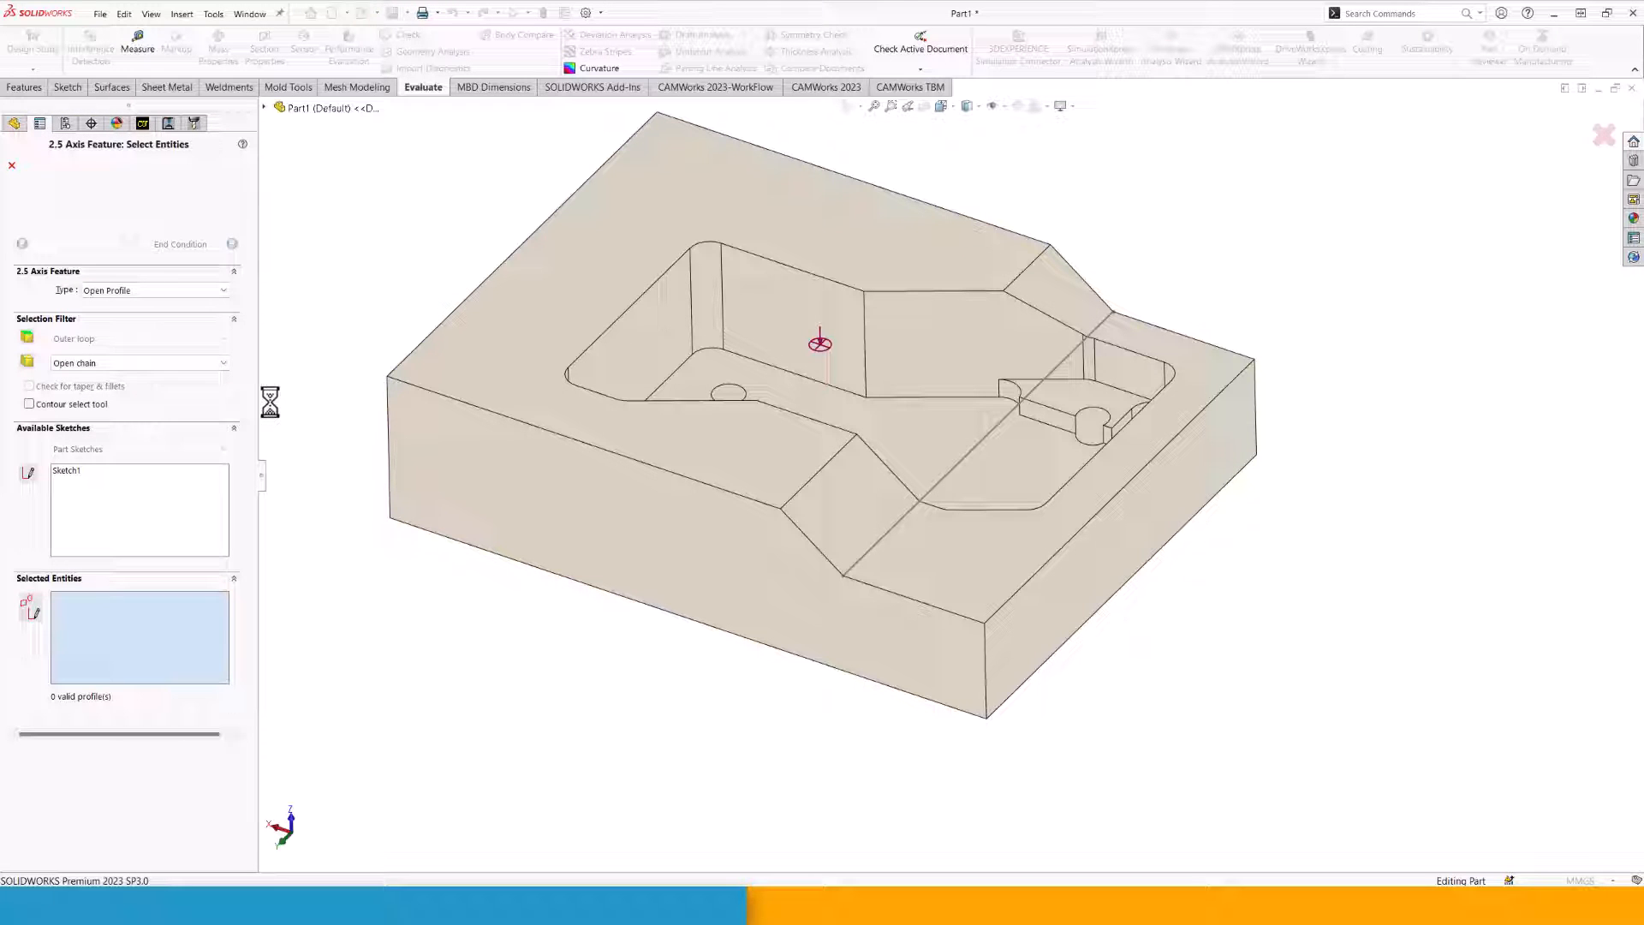
pyautogui.click(156, 291)
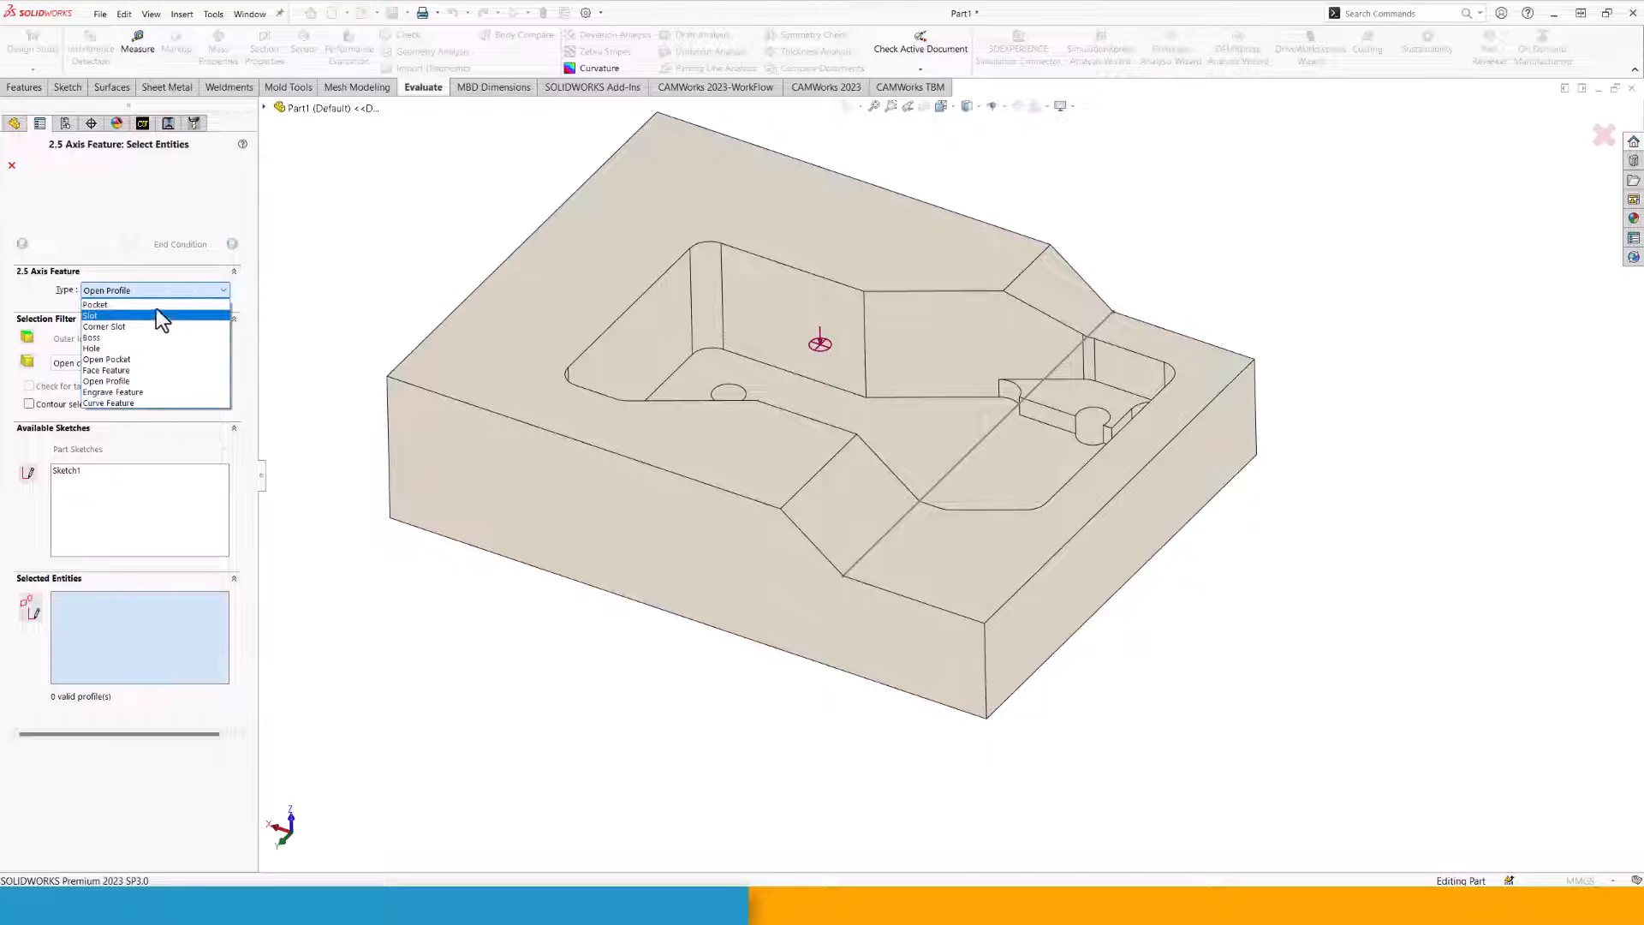
pyautogui.click(155, 304)
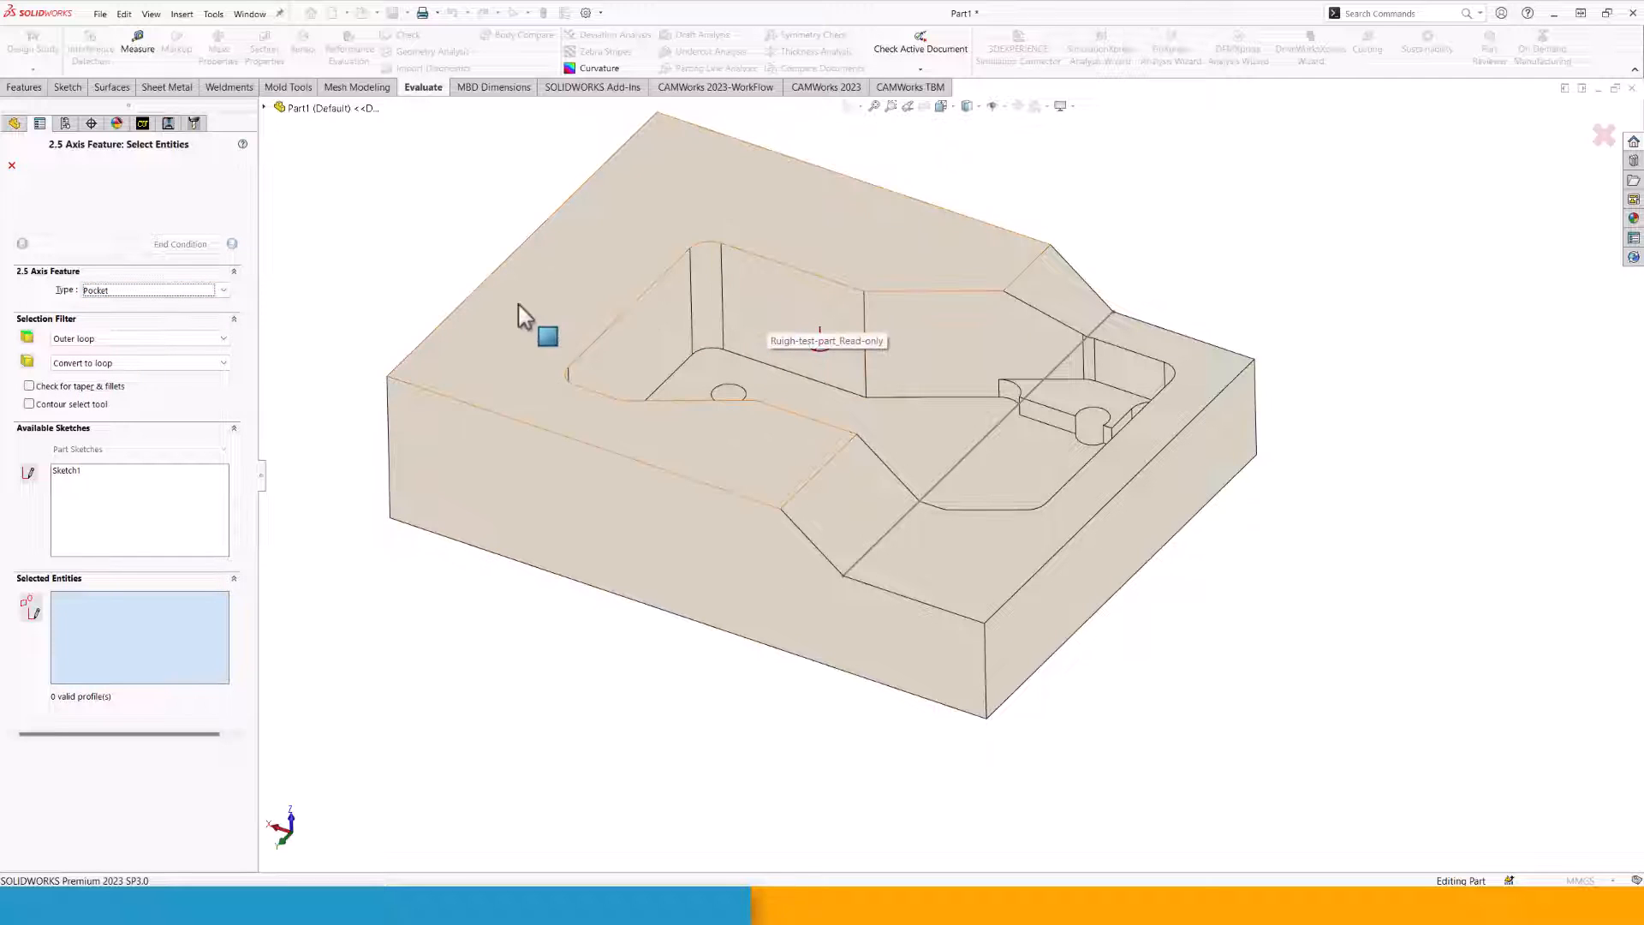
pyautogui.click(175, 366)
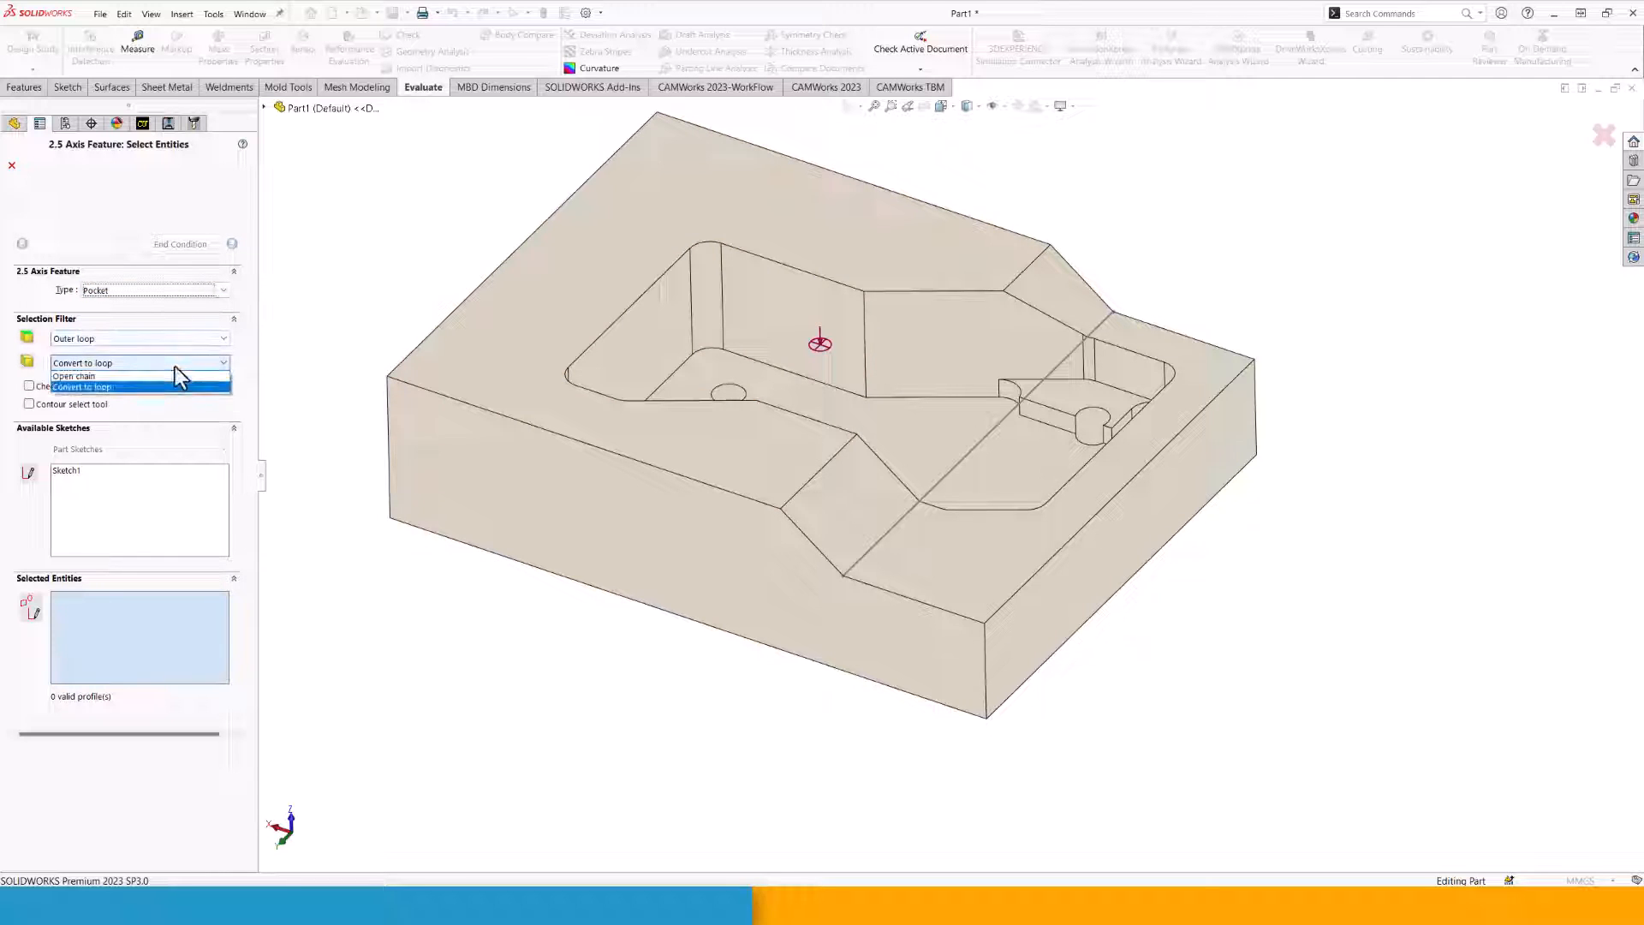
pyautogui.click(174, 376)
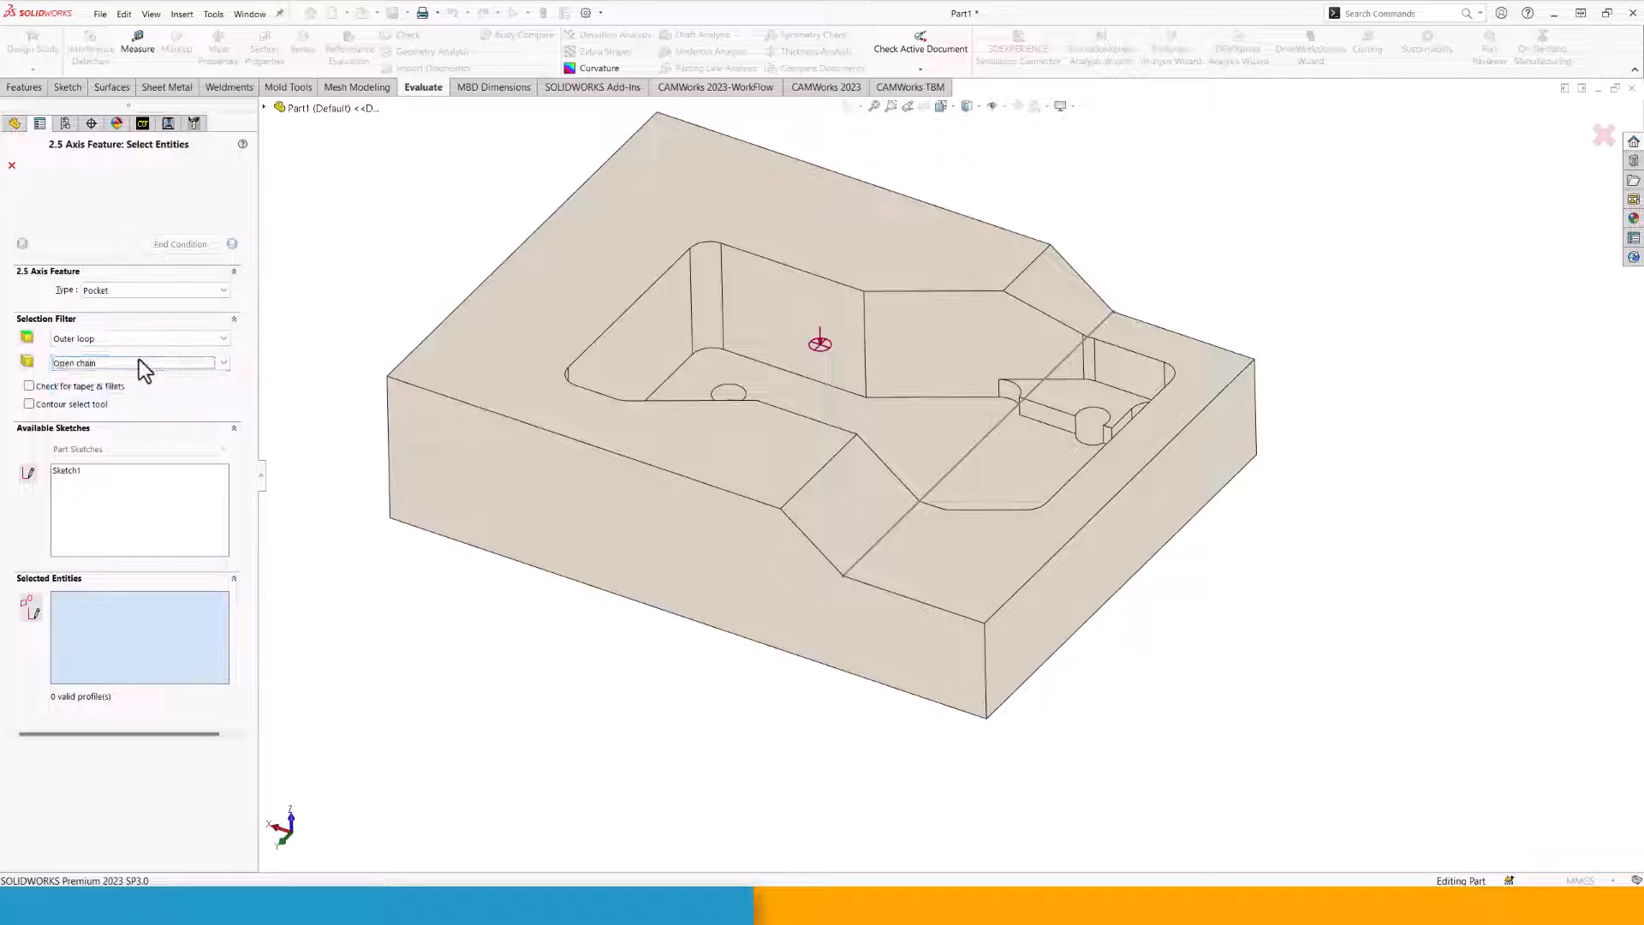
# Select the pocket's wall faces in sequence from the deep end's rear corner fillet, along the rear walls to the far corner fillet.
pyautogui.click(709, 310)
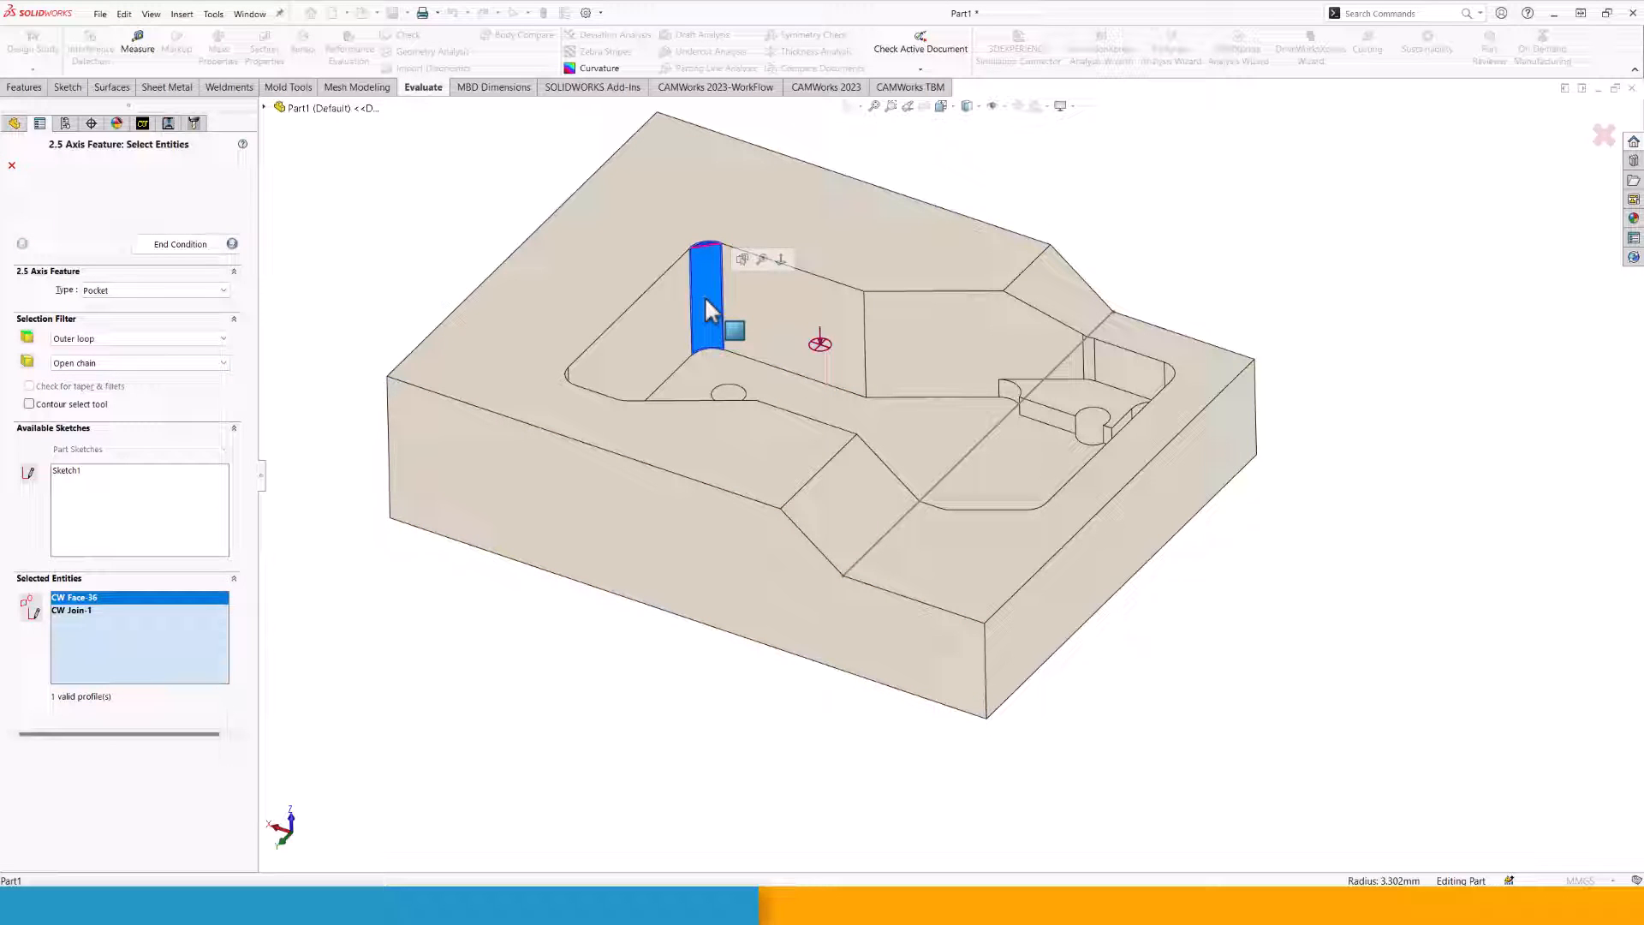
pyautogui.click(773, 340)
pyautogui.click(933, 358)
pyautogui.scroll(-2, 1101, 374)
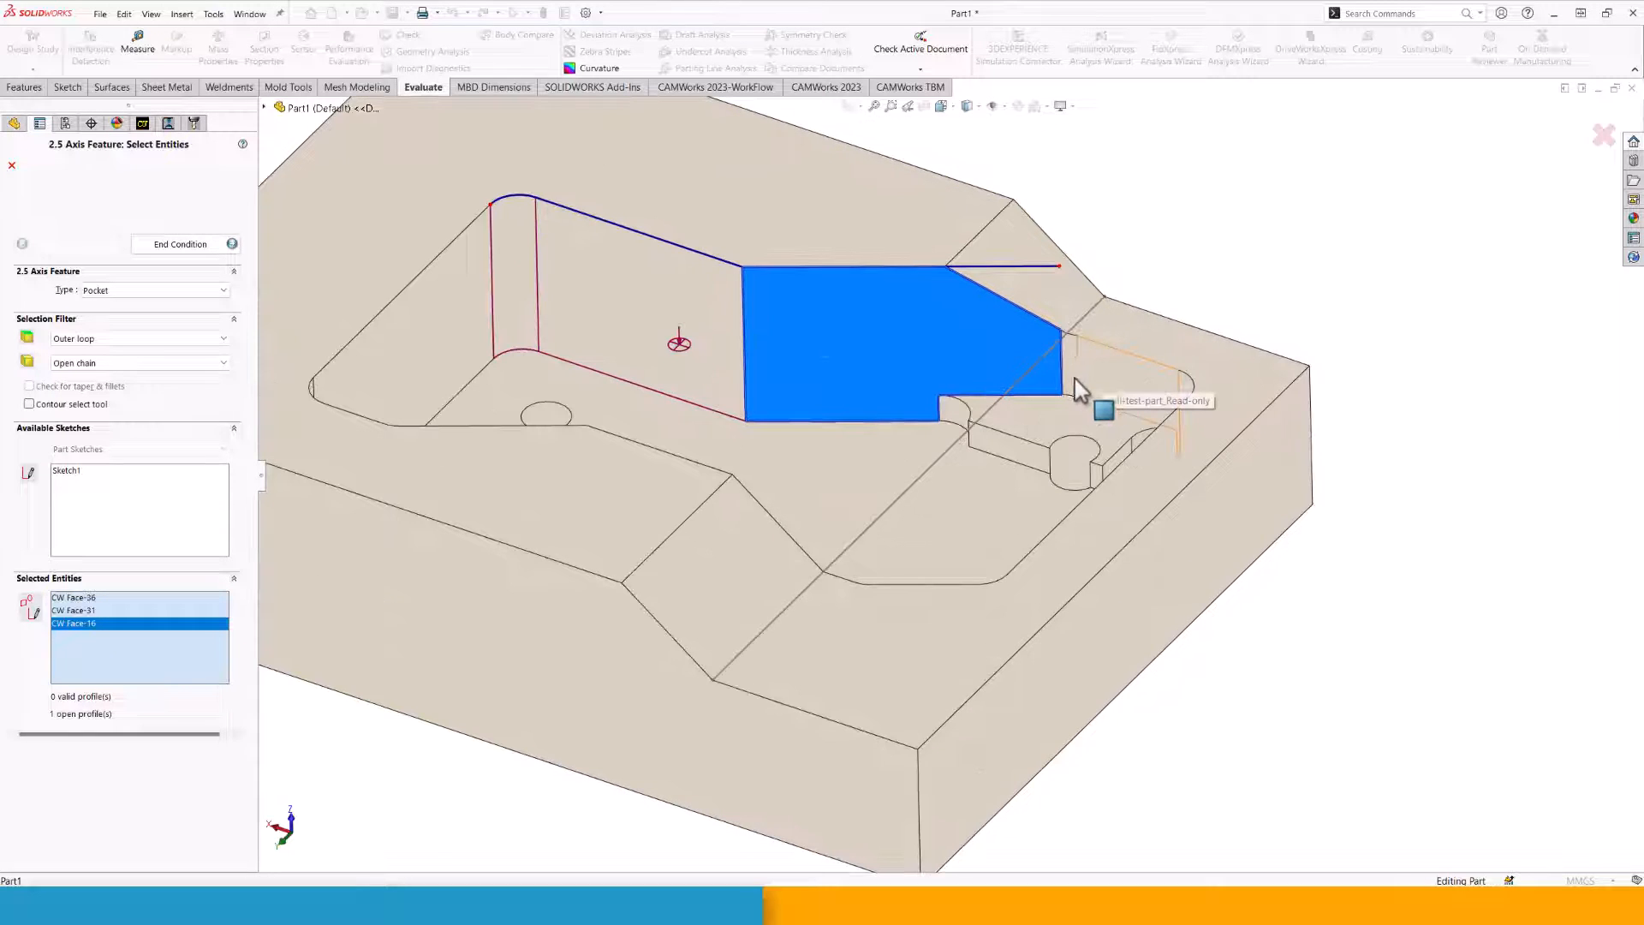
pyautogui.click(1069, 381)
pyautogui.click(1101, 387)
pyautogui.moveTo(1027, 425); pyautogui.dragTo(1089, 437, button='middle')
pyautogui.click(1064, 398)
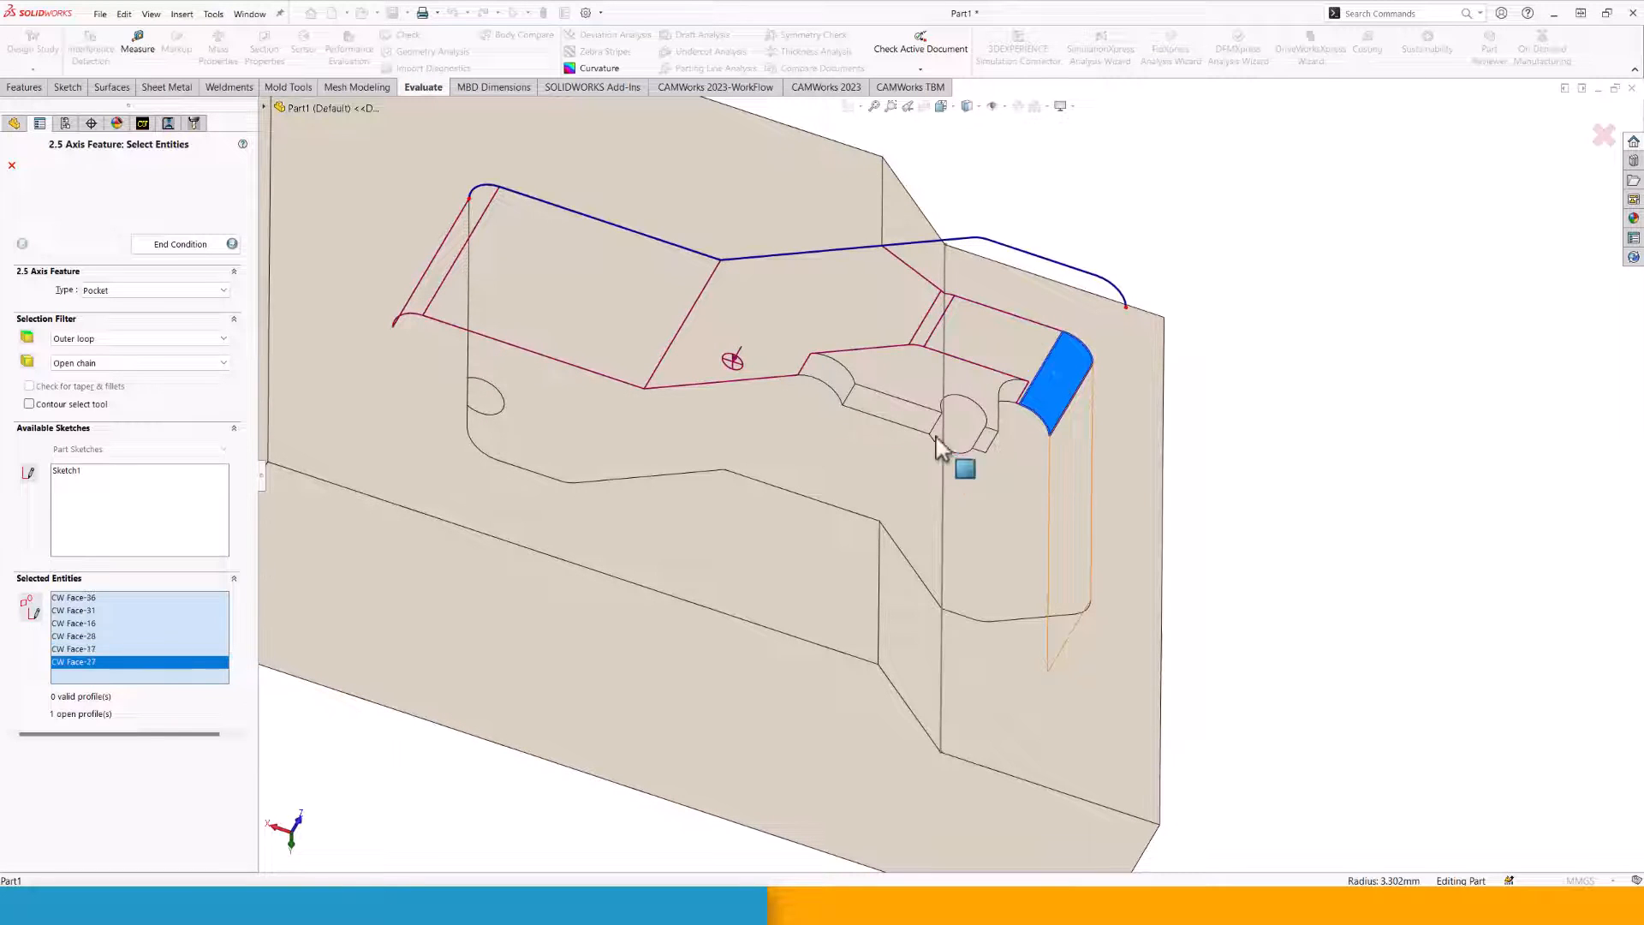
# Add the remaining pocket wall and corner faces around the short end and front side to complete the closed pocket profile.
pyautogui.click(939, 445)
pyautogui.moveTo(921, 470); pyautogui.dragTo(976, 676, button='middle')
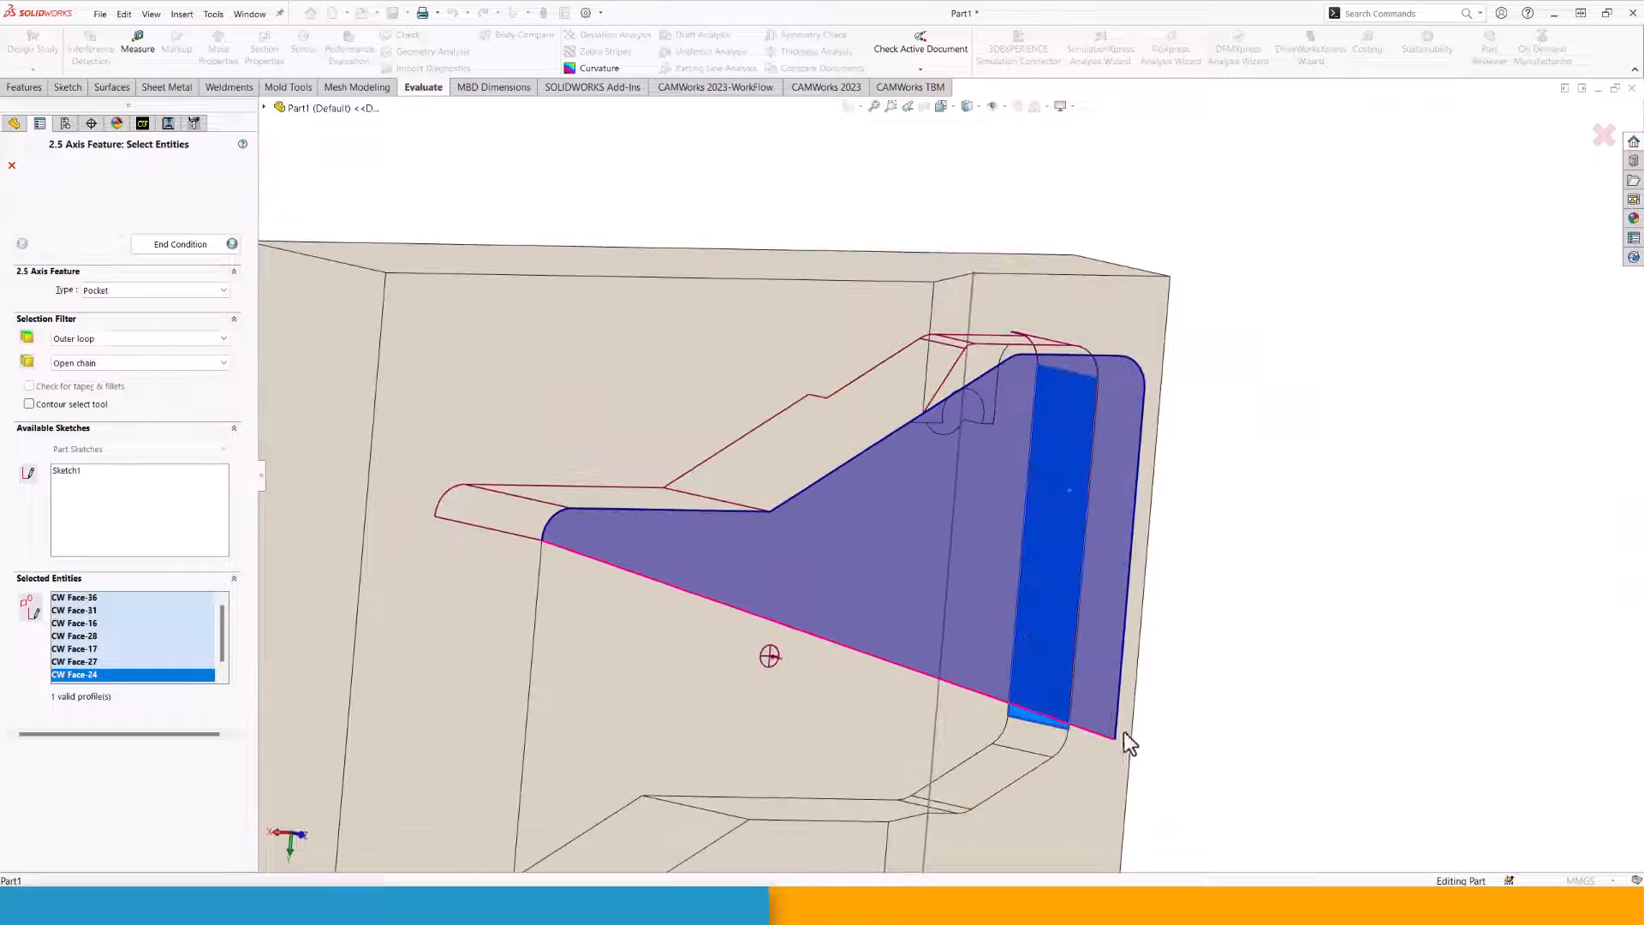
pyautogui.click(1034, 742)
pyautogui.click(988, 775)
pyautogui.scroll(4, 942, 710)
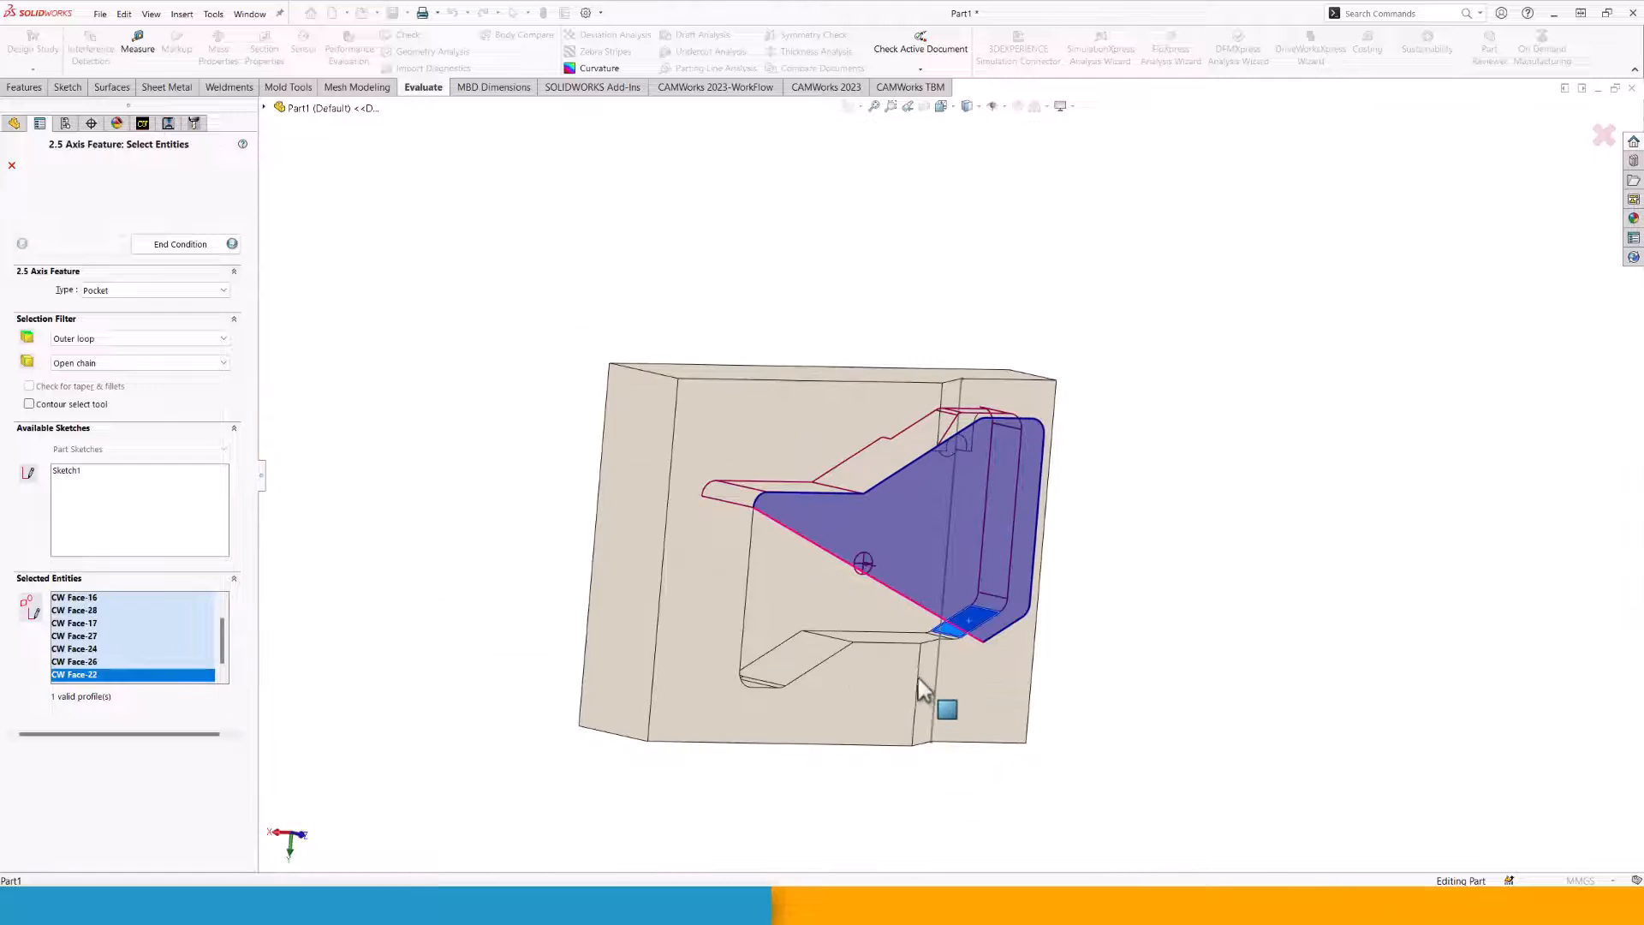
pyautogui.moveTo(920, 689); pyautogui.dragTo(891, 660, button='middle')
pyautogui.scroll(-3, 899, 672)
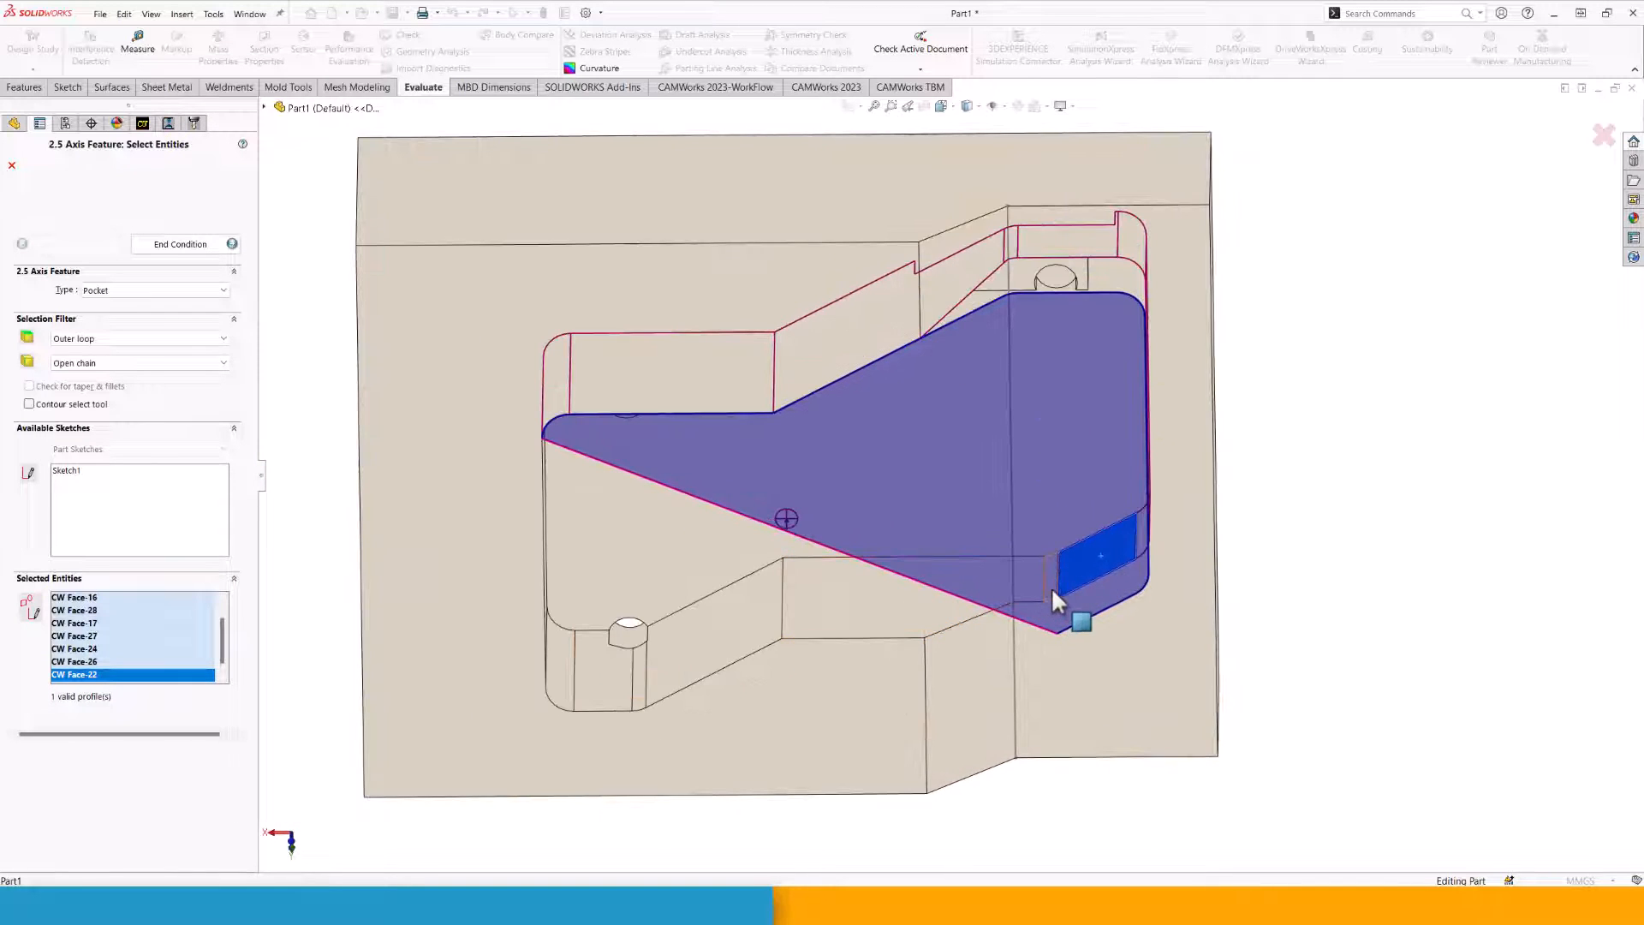
pyautogui.click(946, 582)
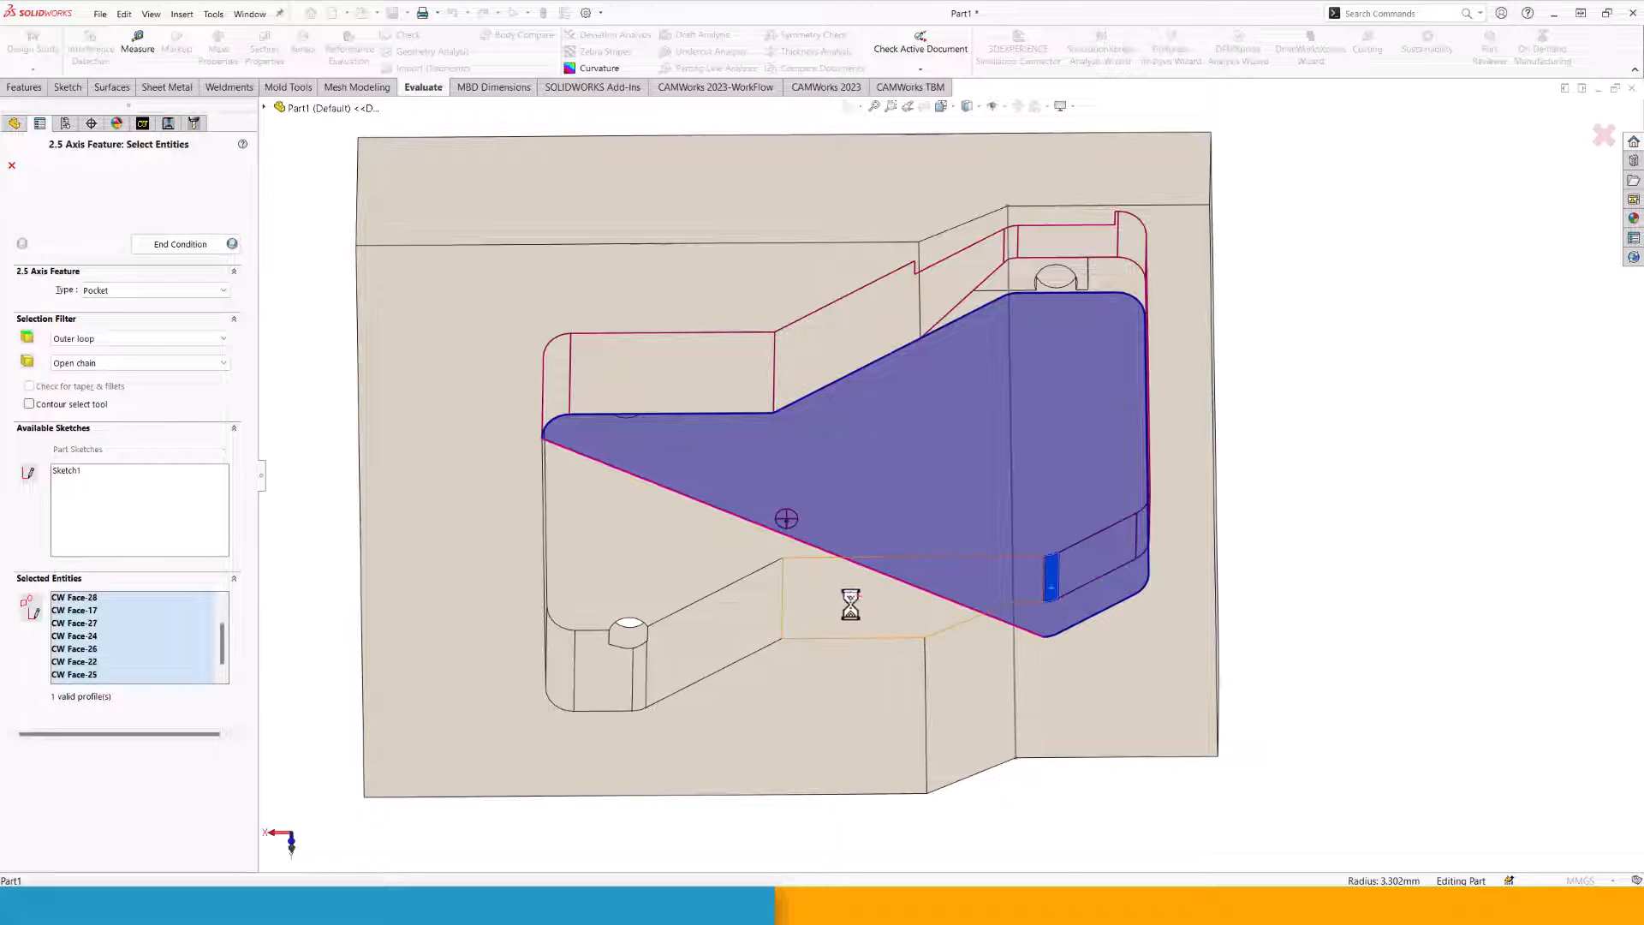
pyautogui.click(640, 701)
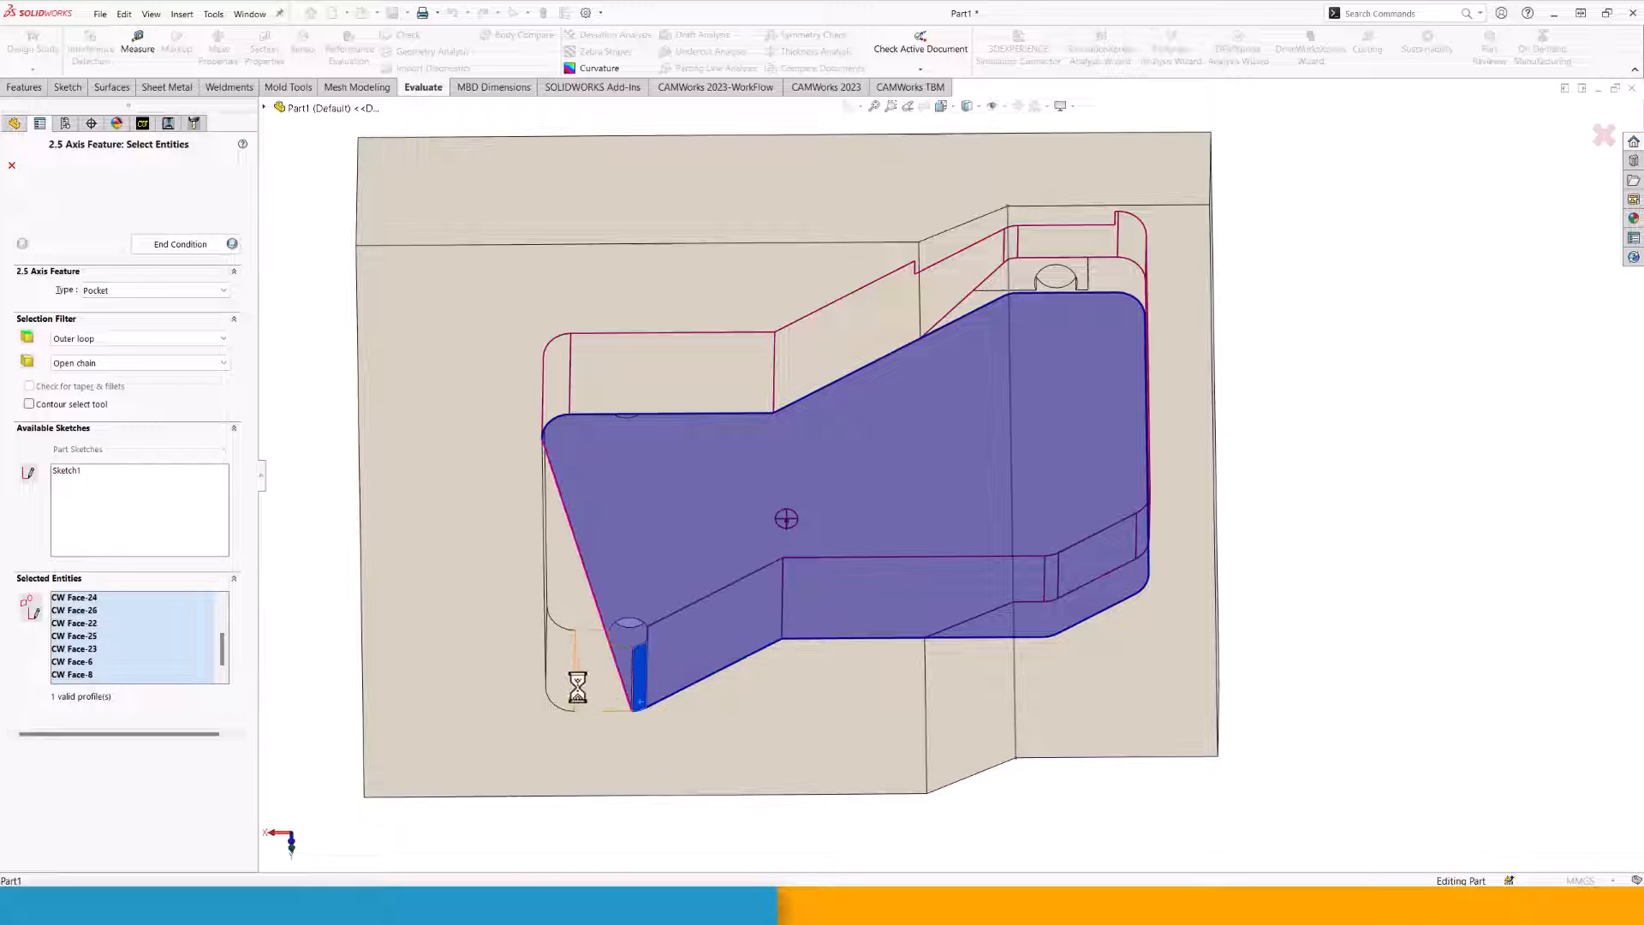
pyautogui.click(564, 677)
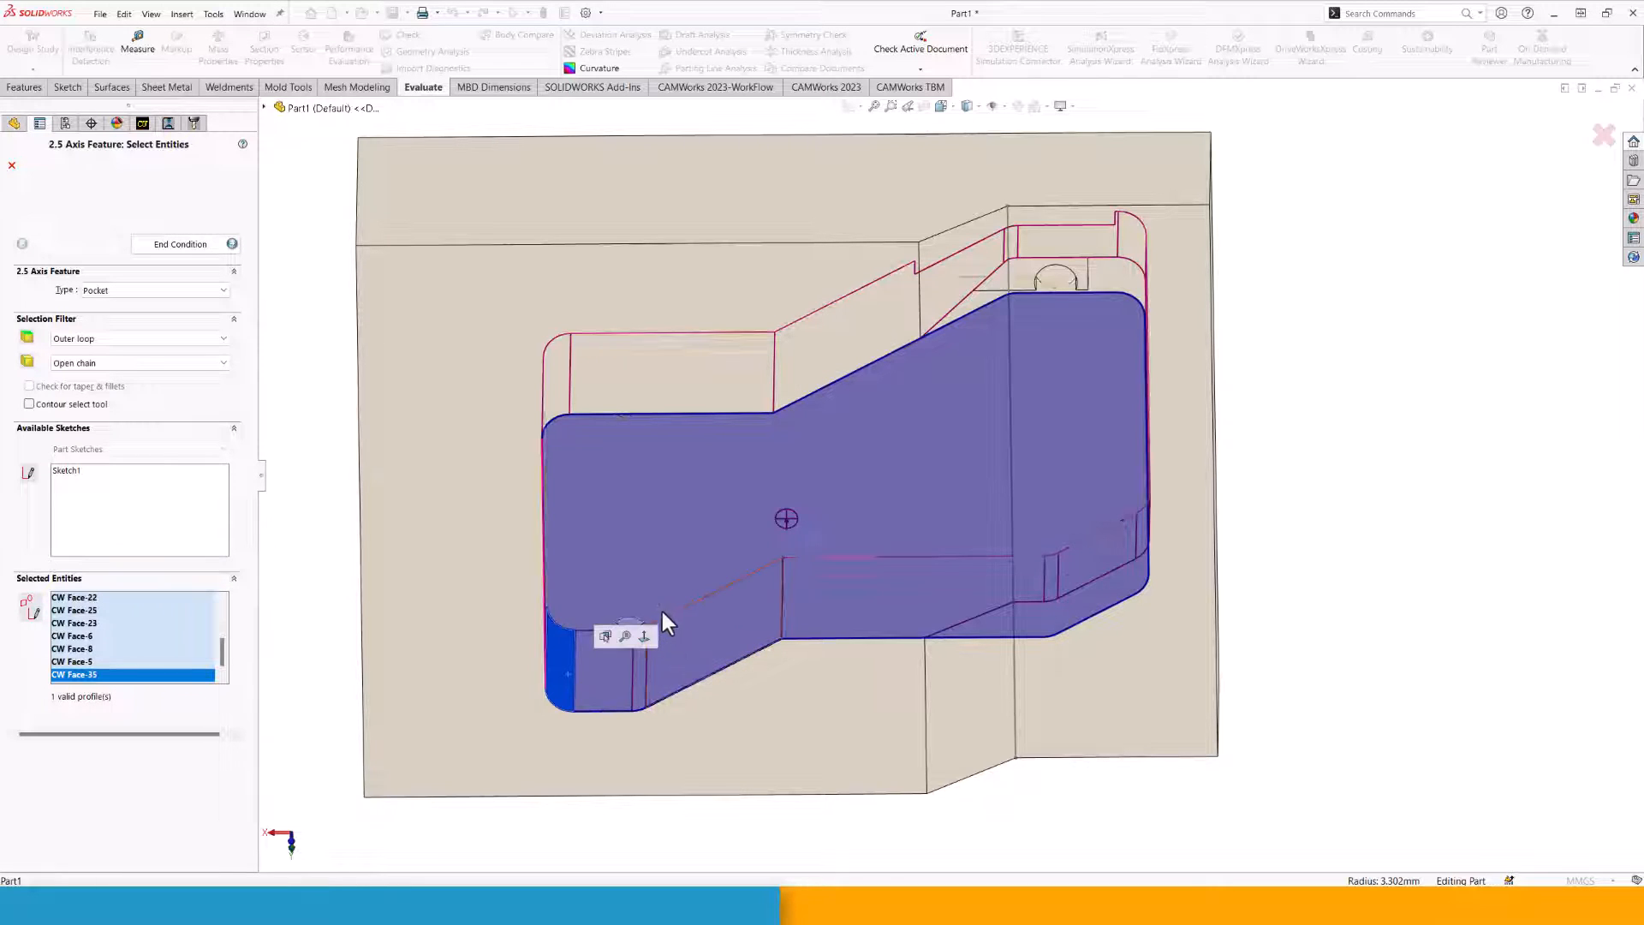
pyautogui.moveTo(670, 640); pyautogui.dragTo(622, 317, button='middle')
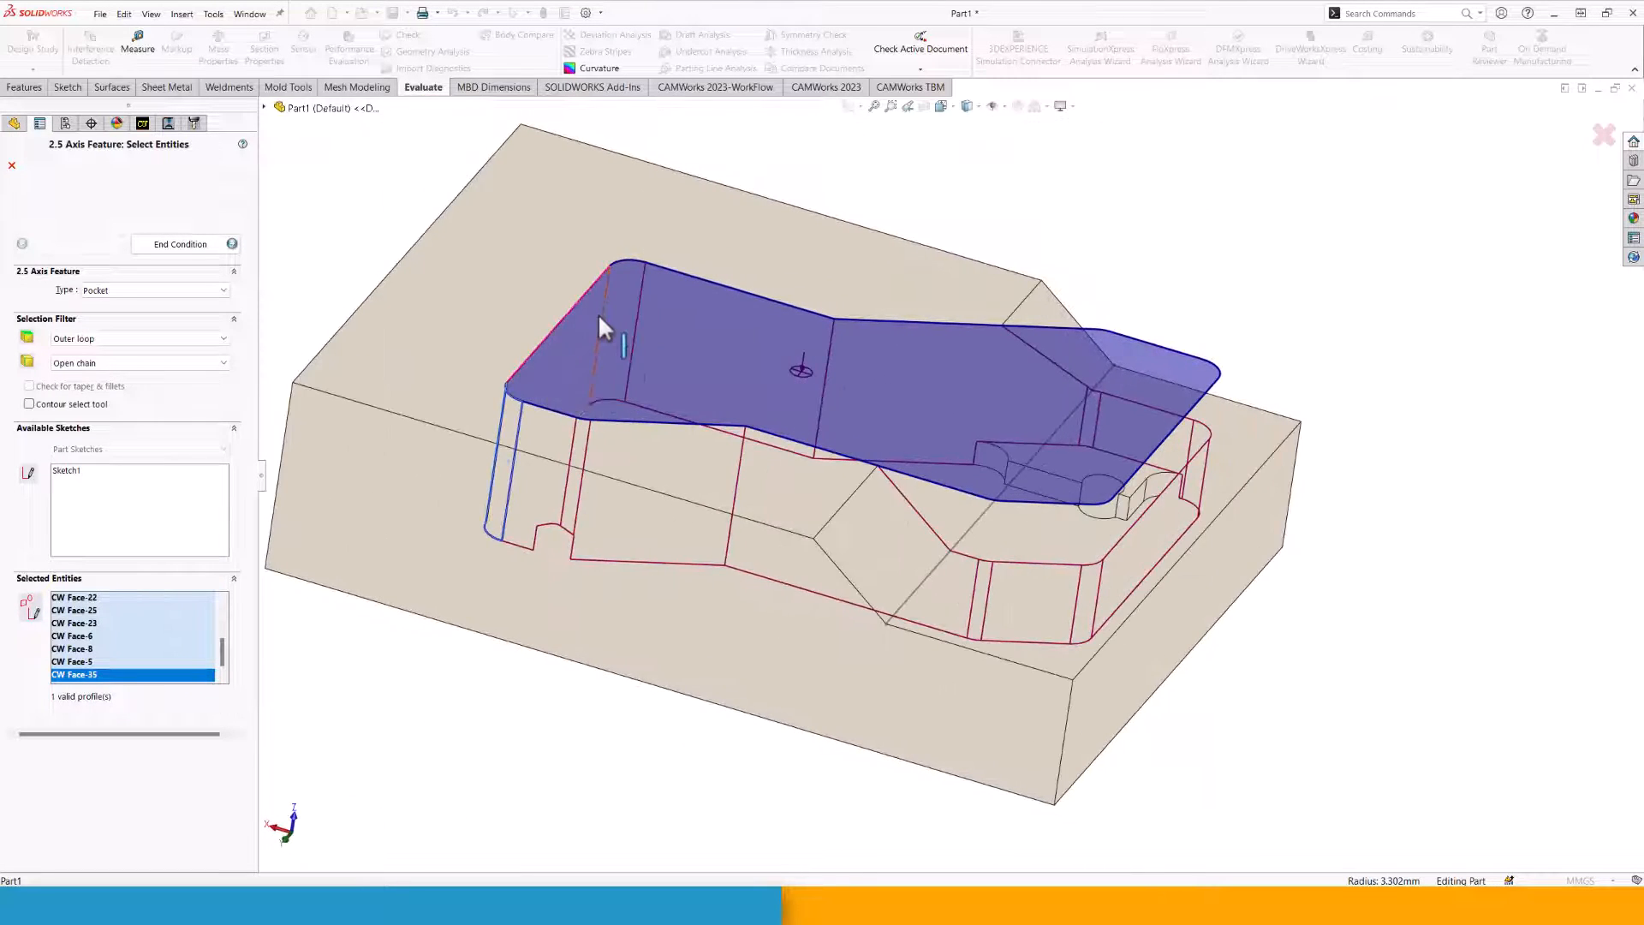
pyautogui.moveTo(788, 448); pyautogui.dragTo(733, 447, button='middle')
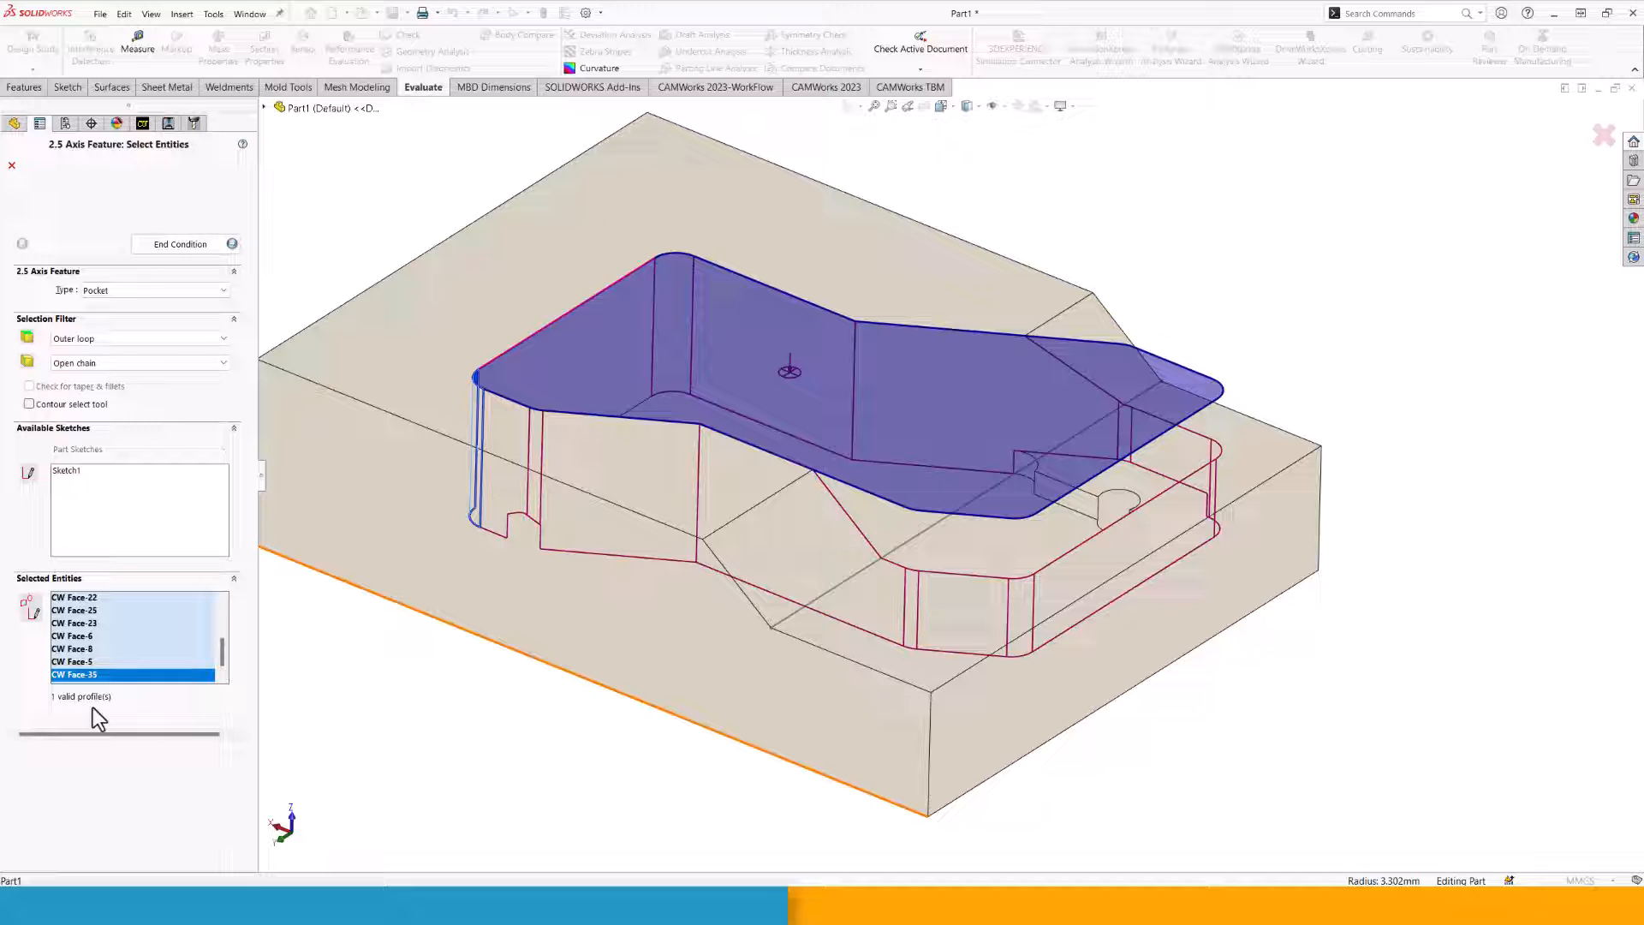
# Set the pocket's depth with the Upto Face end condition to the pocket's floor face.
pyautogui.click(207, 244)
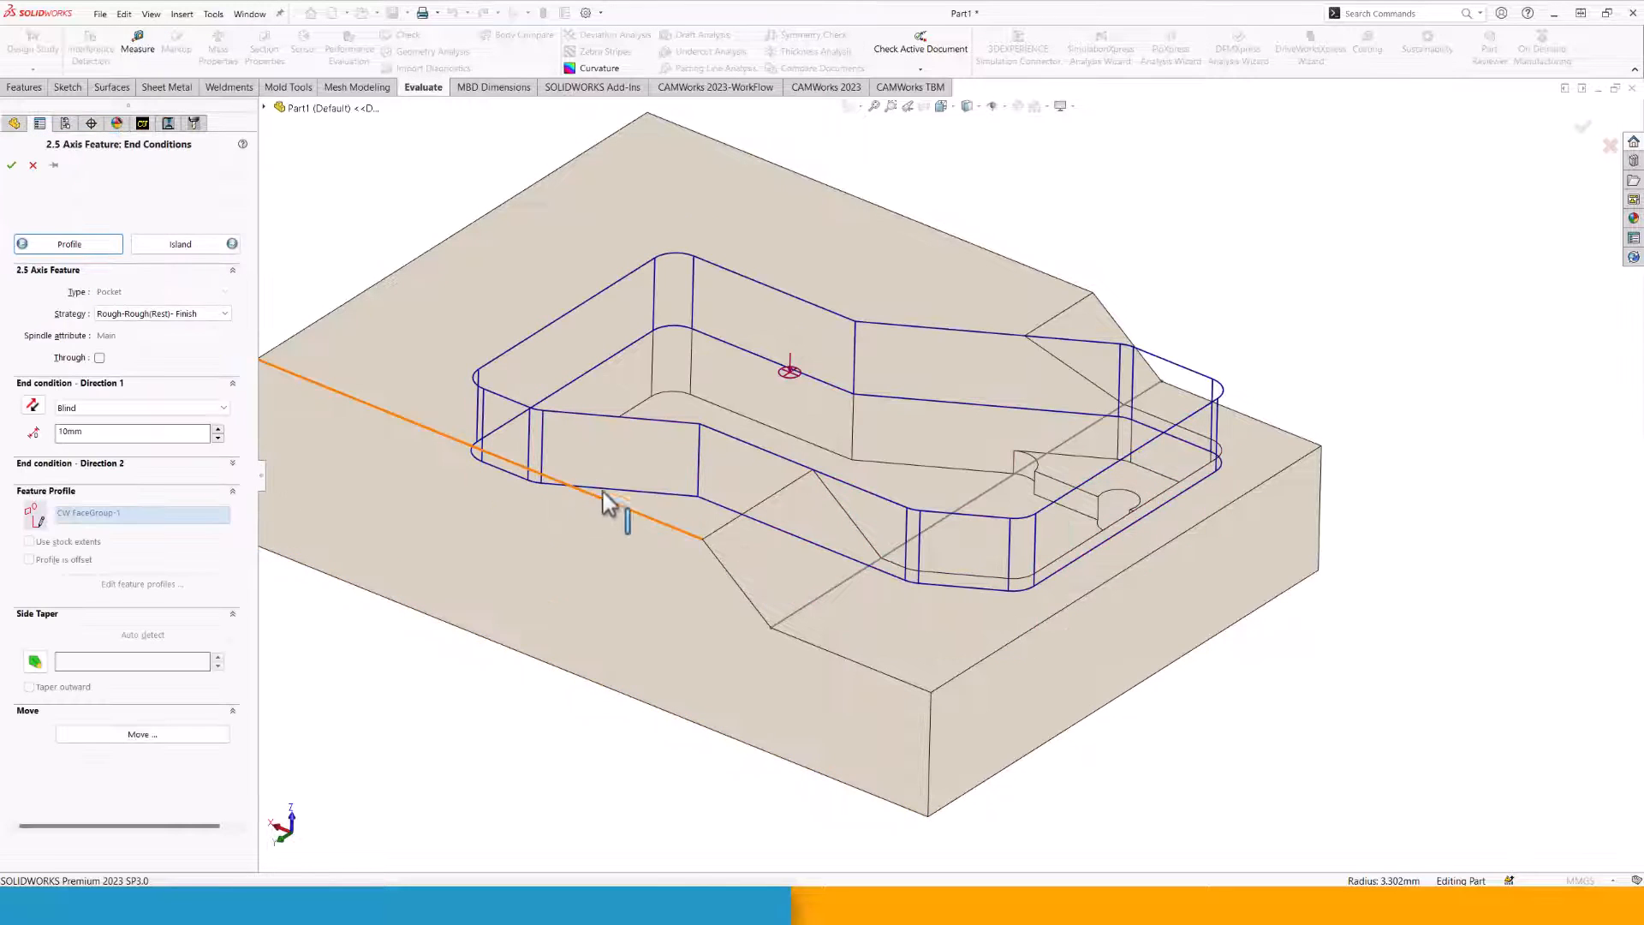
pyautogui.click(681, 413)
pyautogui.moveTo(713, 418)
pyautogui.mouseDown(button='middle')
pyautogui.moveTo(707, 517)
pyautogui.moveTo(708, 290)
pyautogui.moveTo(738, 302)
pyautogui.moveTo(753, 341)
pyautogui.moveTo(712, 370)
pyautogui.moveTo(722, 437)
pyautogui.mouseUp(button='middle')
pyautogui.scroll(-3, 576, 501)
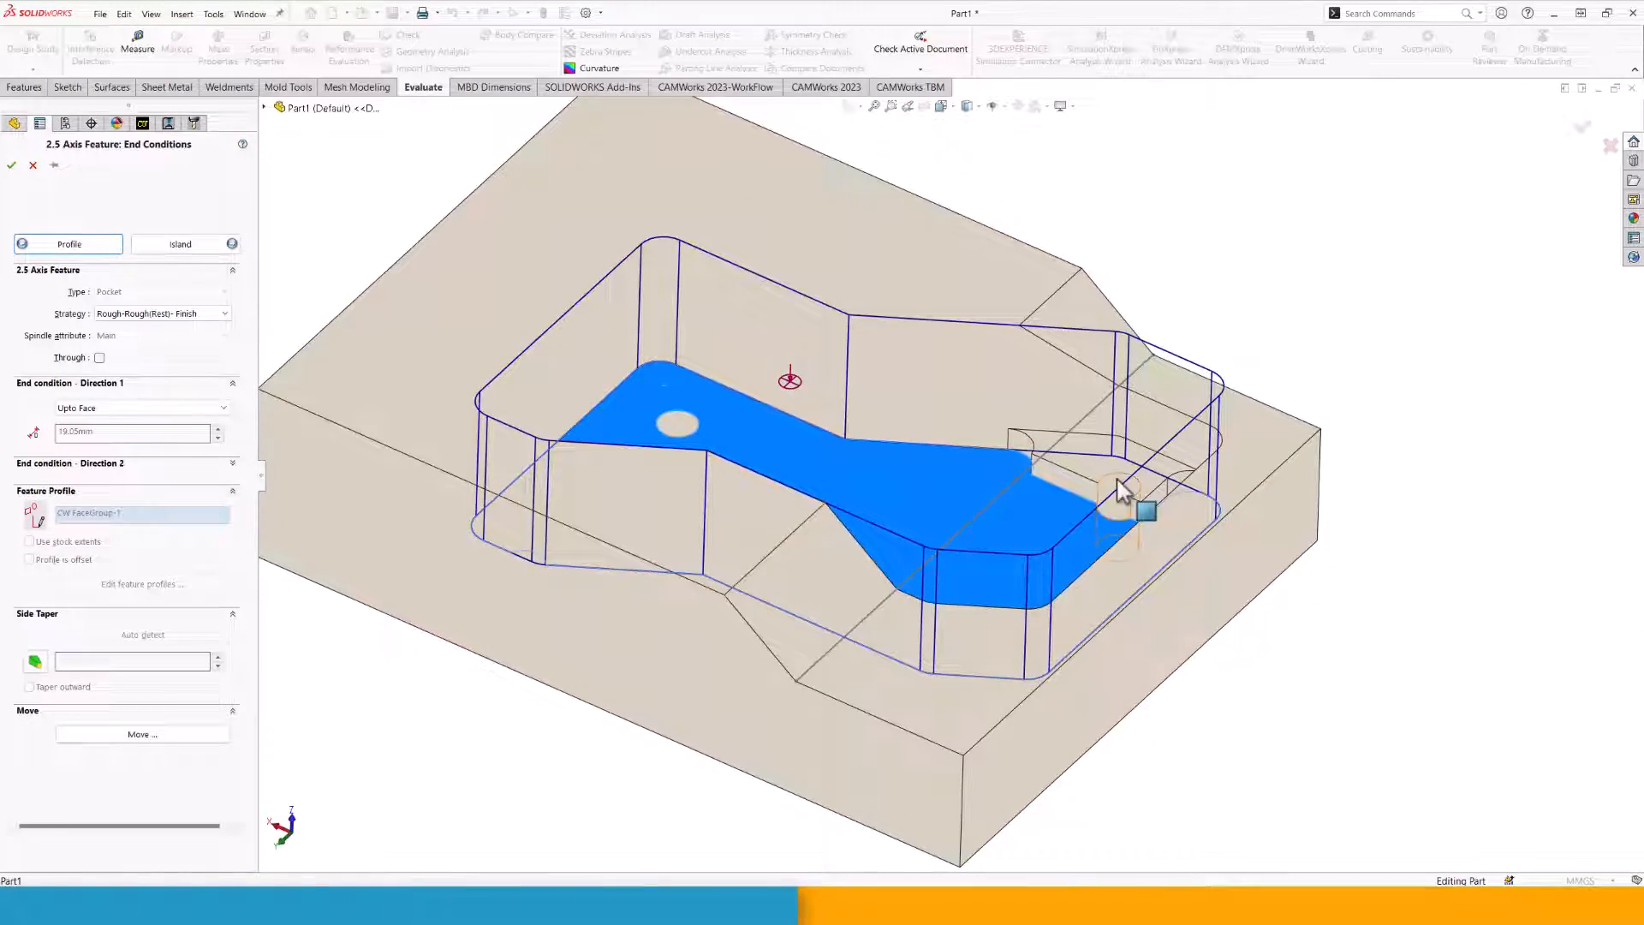
# Add the top face of the small raised step on the pocket floor as an island and finish the pocket feature.
pyautogui.click(204, 248)
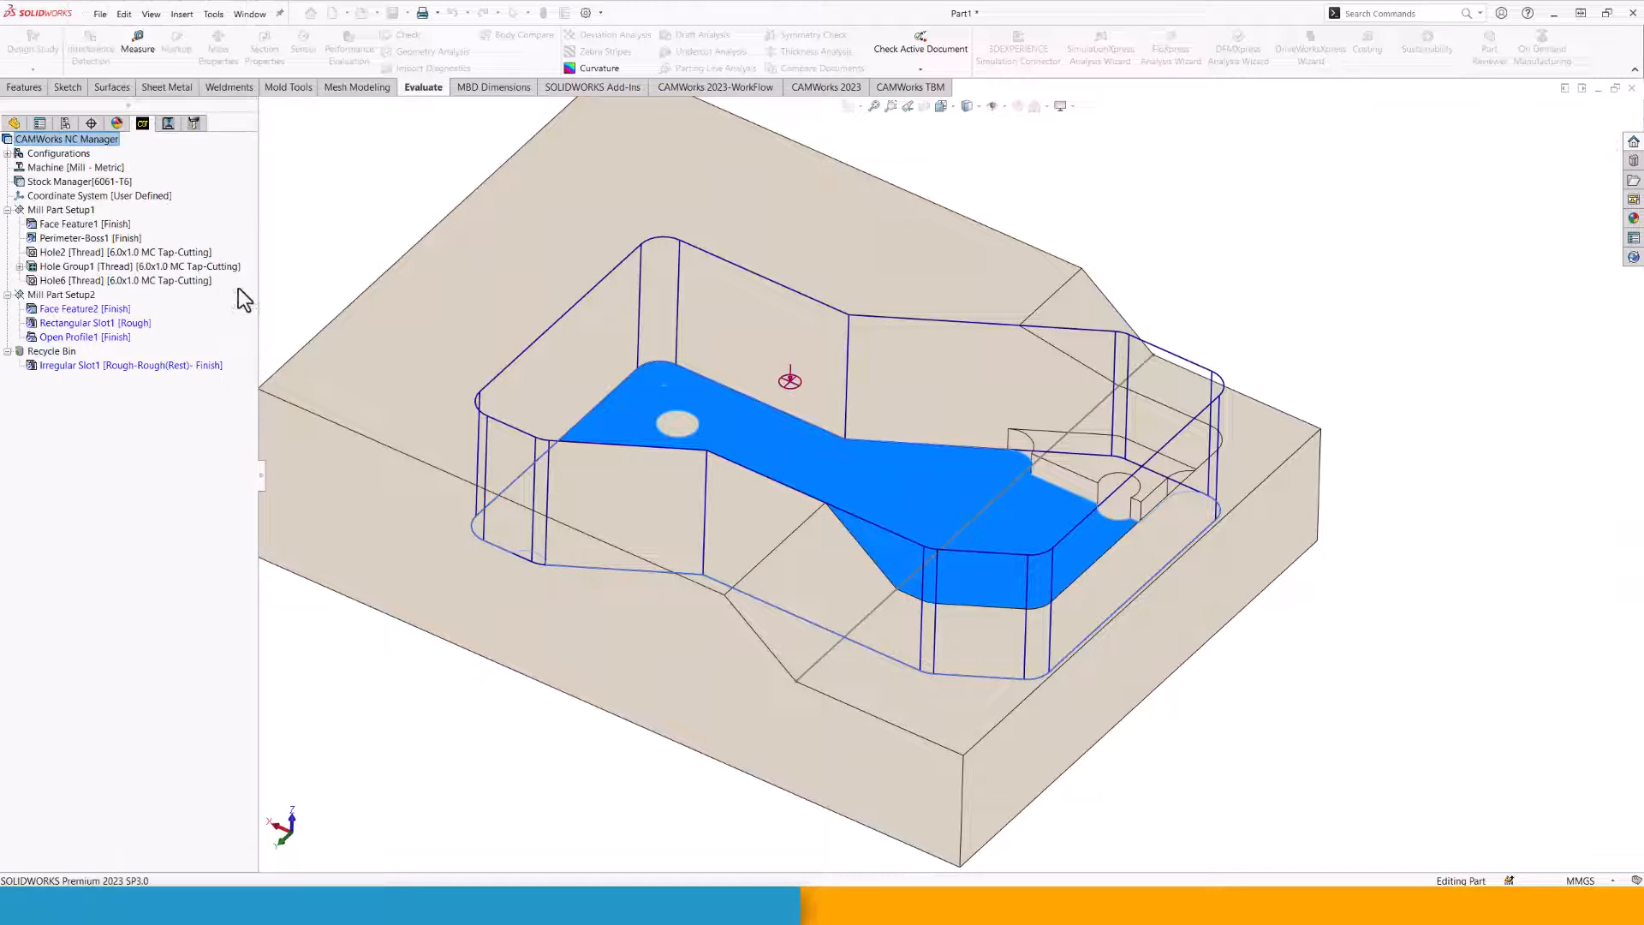
pyautogui.click(834, 515)
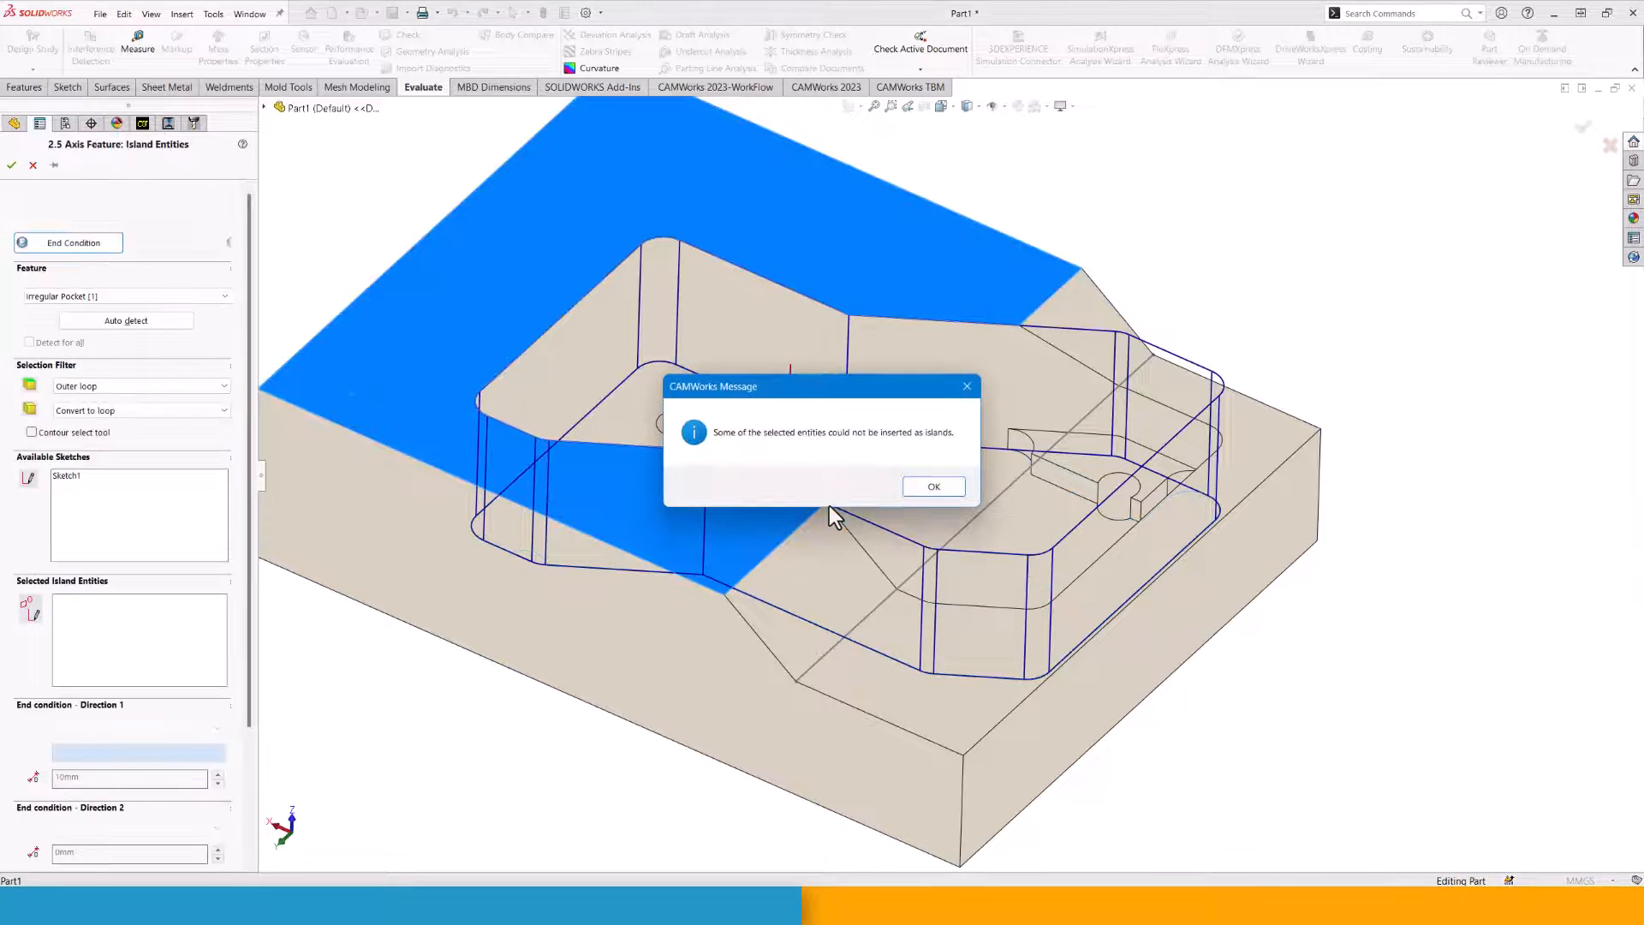
pyautogui.click(933, 488)
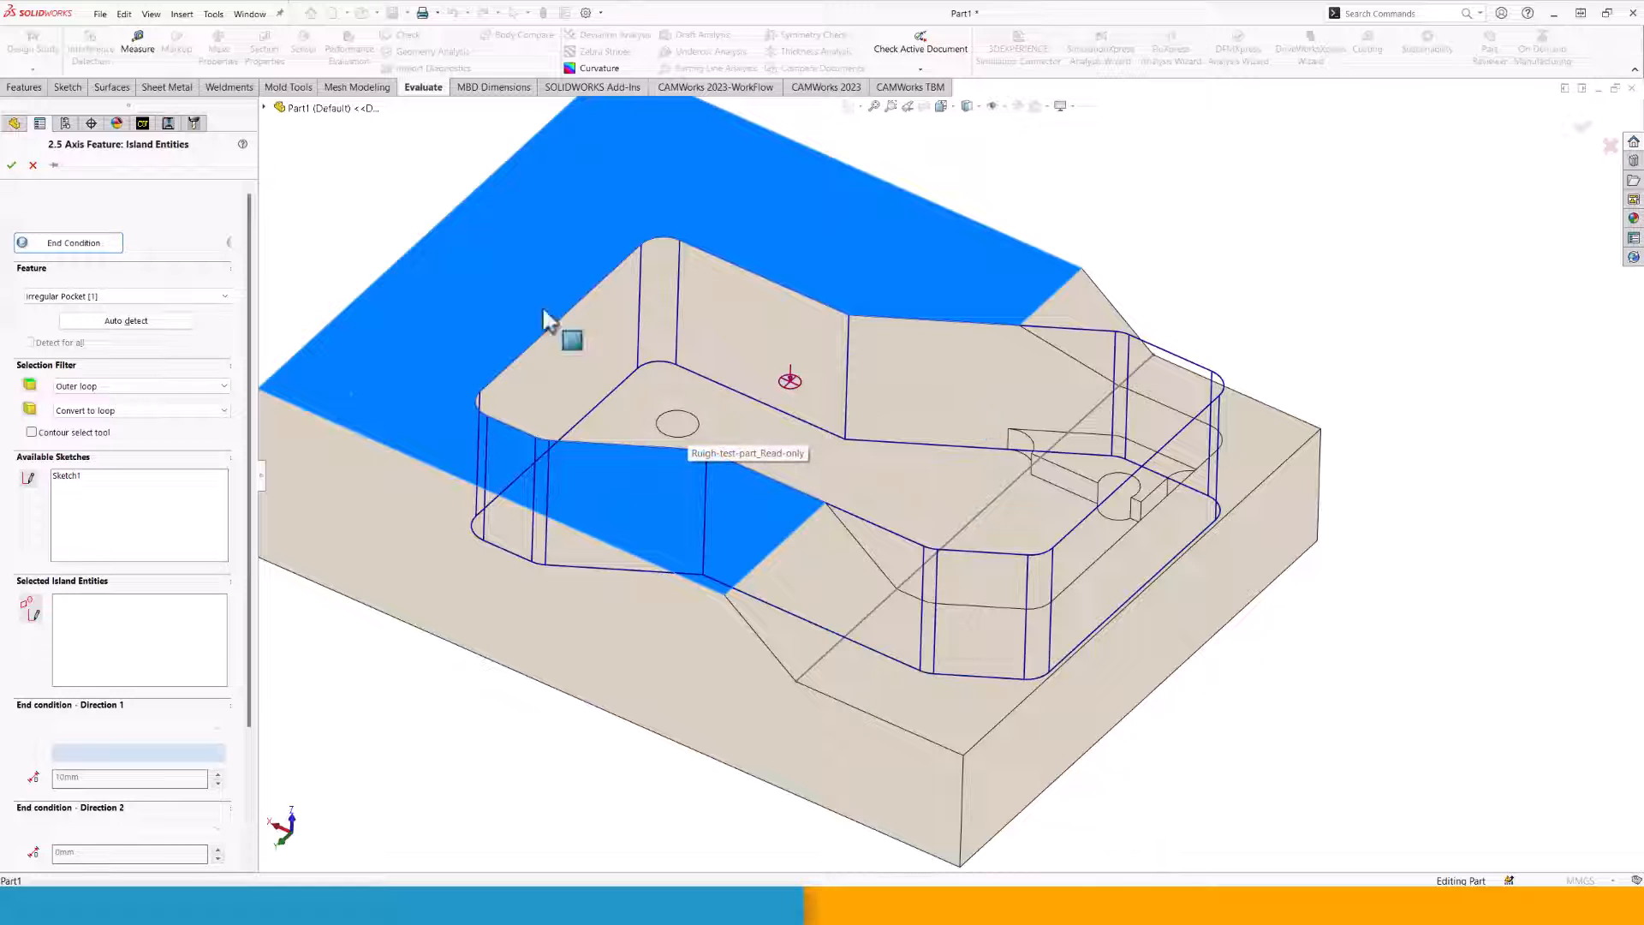
pyautogui.click(1071, 480)
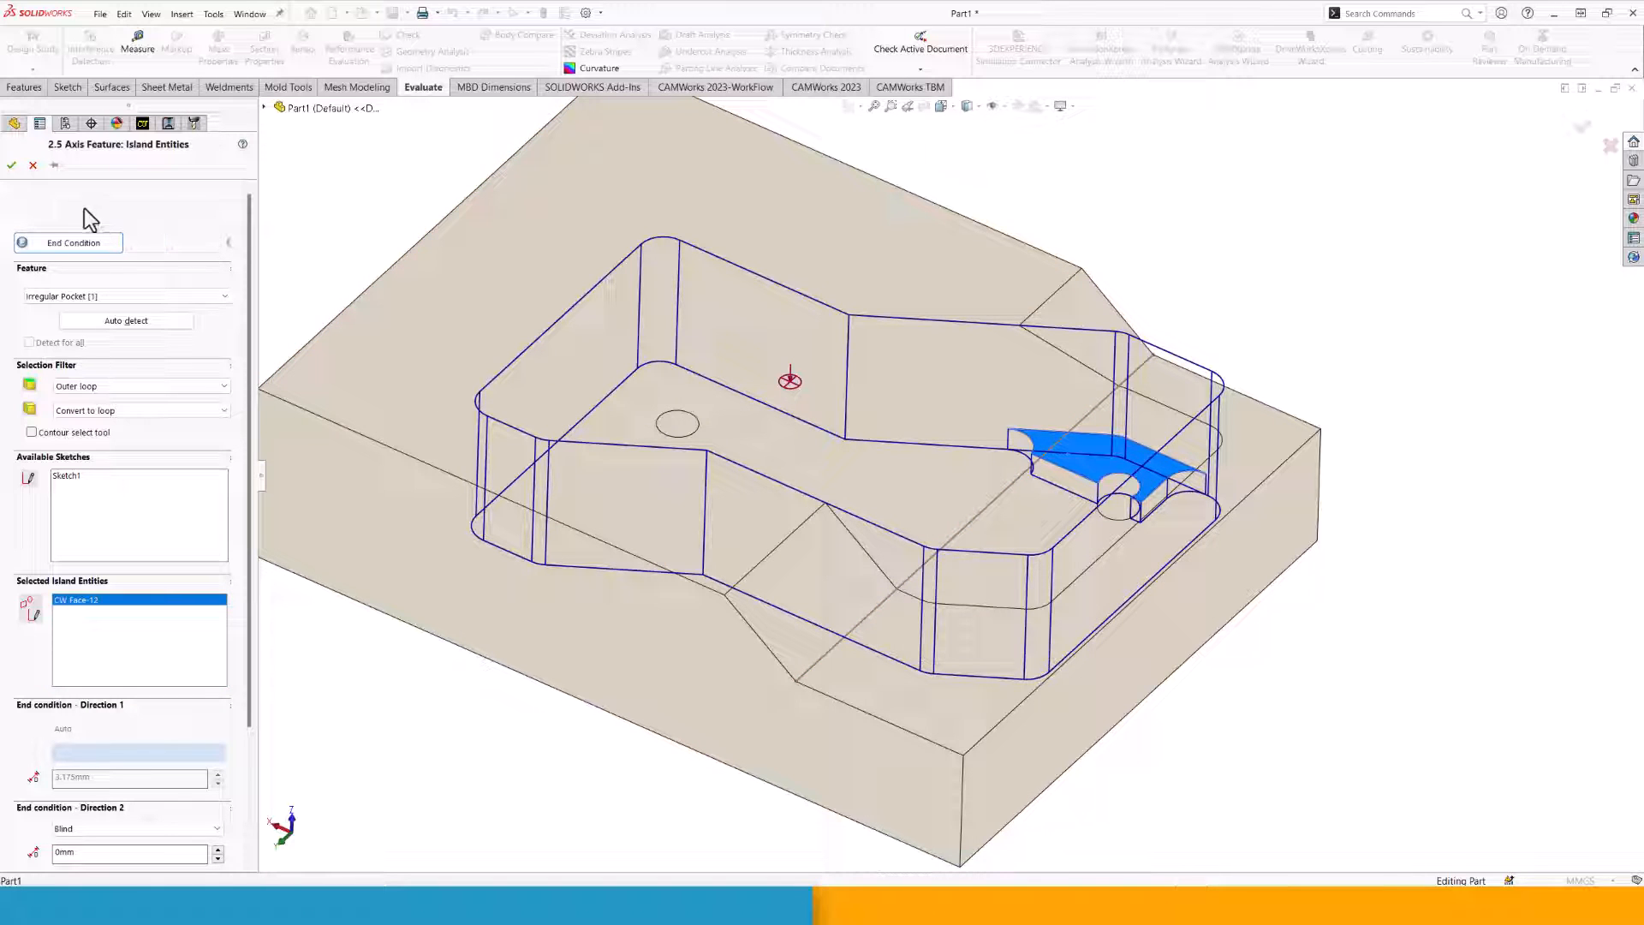
pyautogui.click(11, 166)
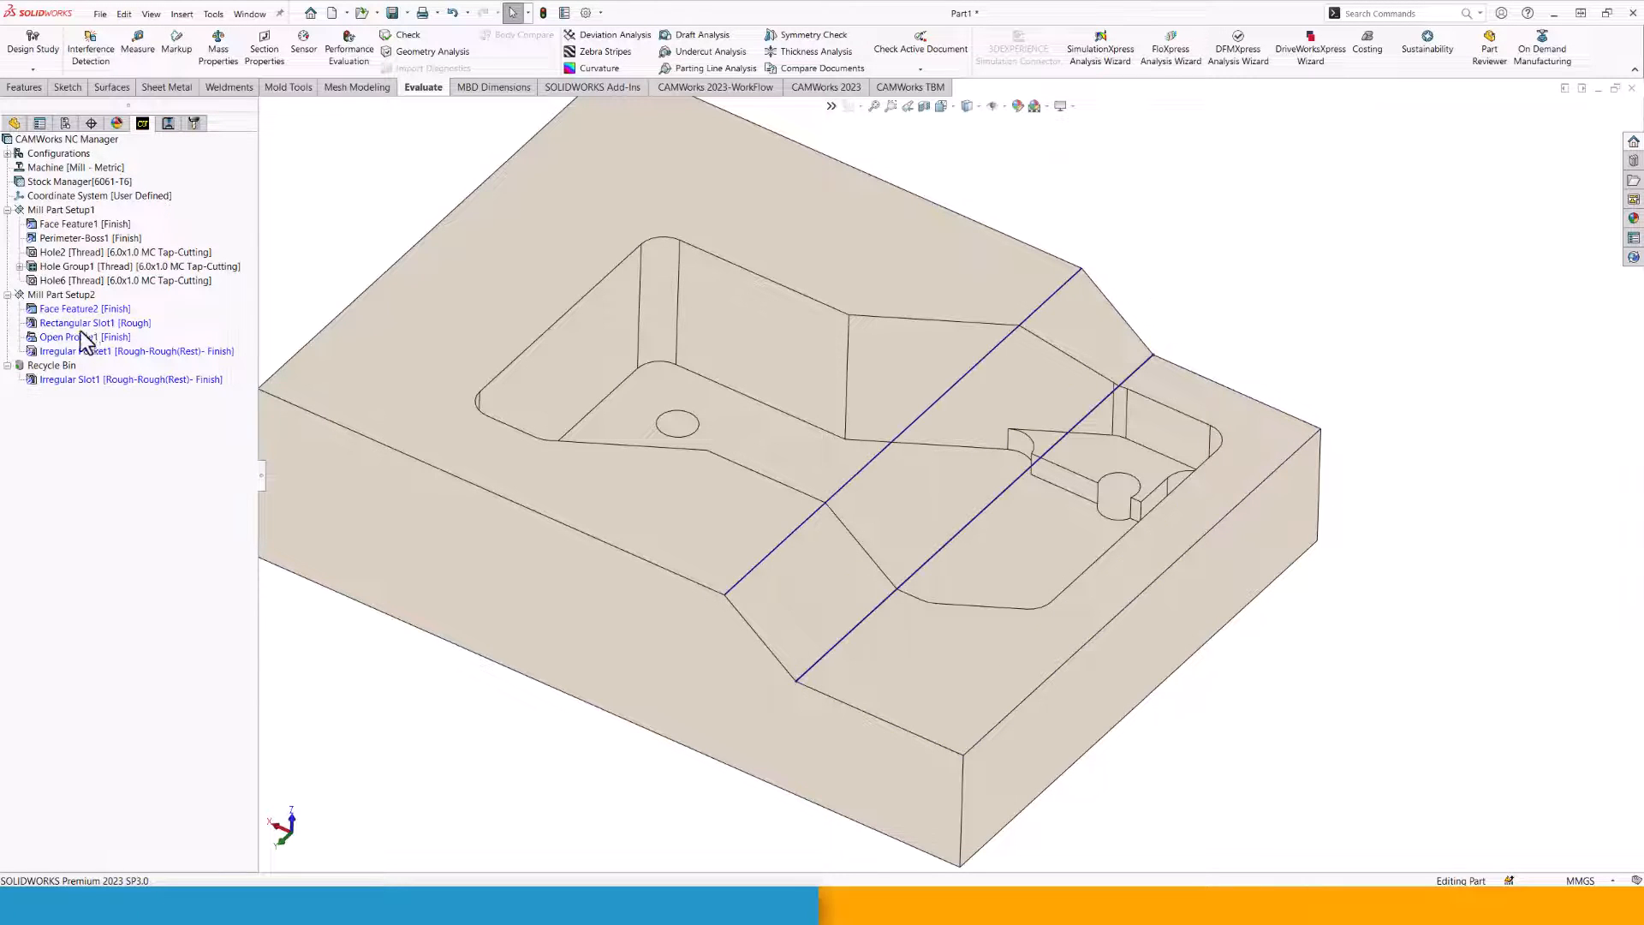
pyautogui.rightClick(119, 324)
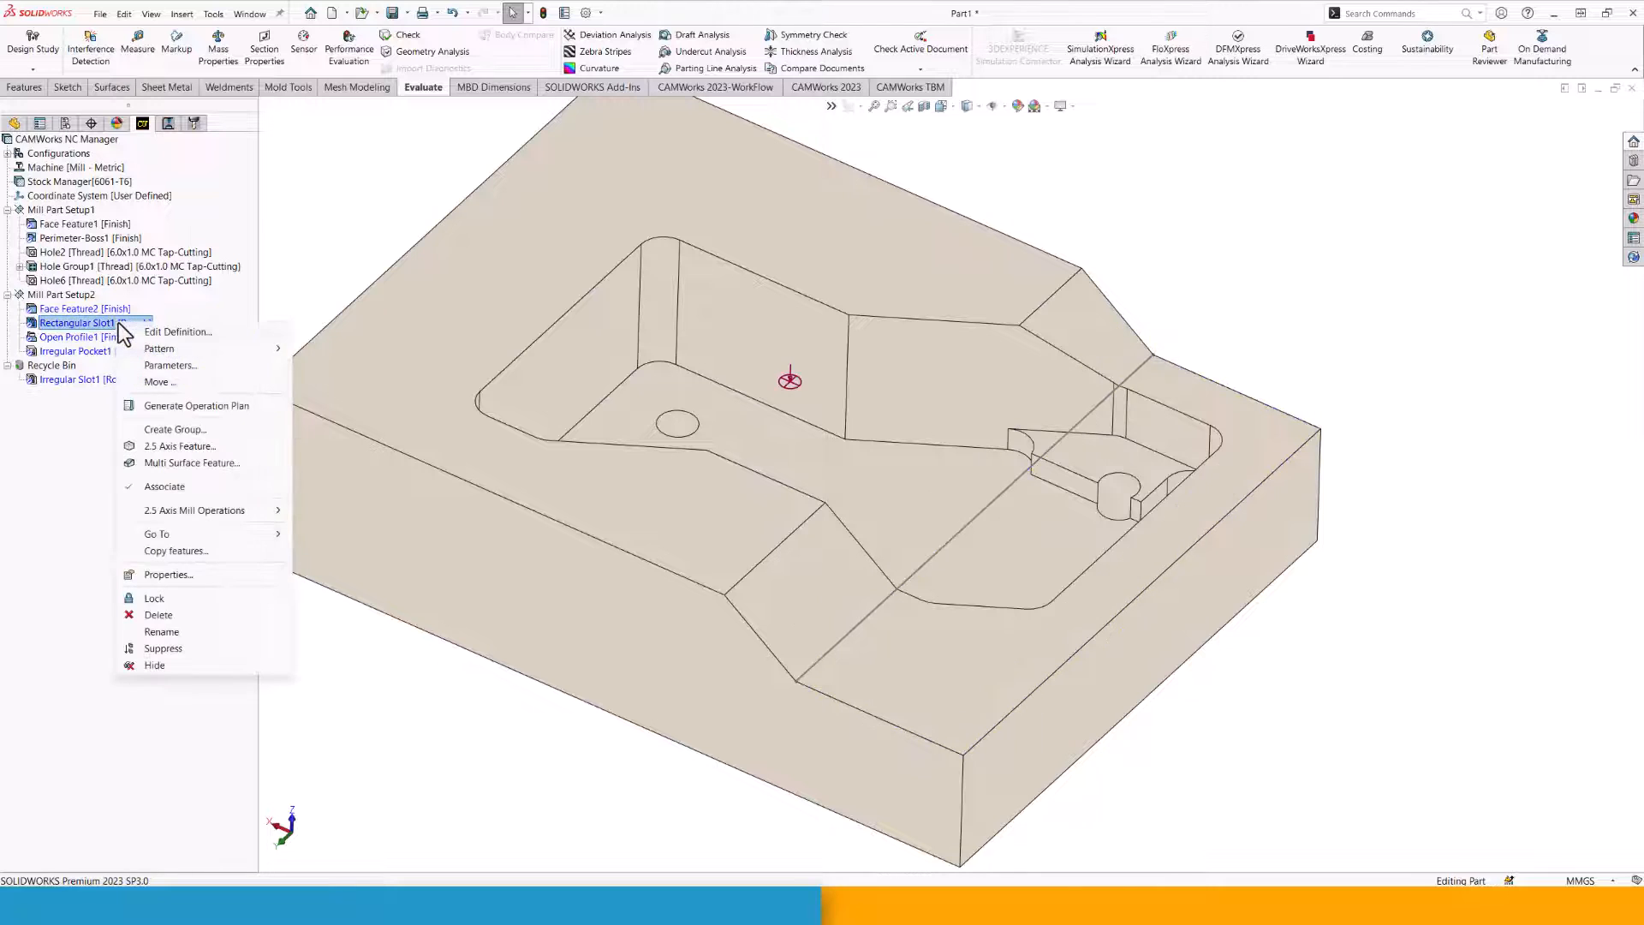
pyautogui.moveTo(212, 511)
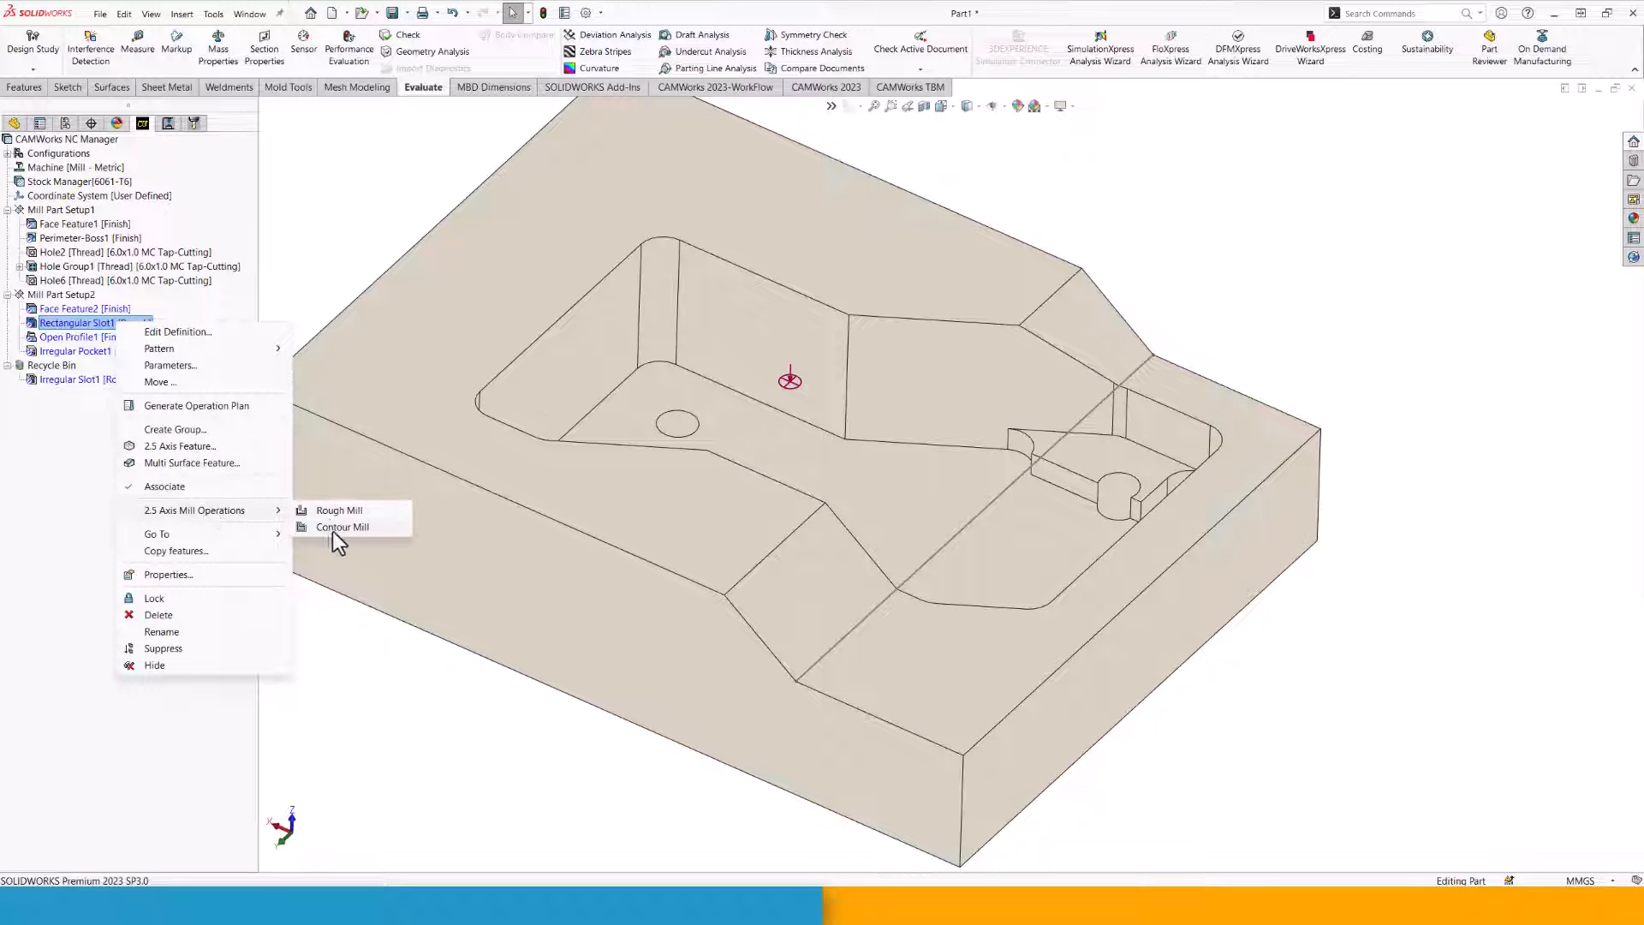
pyautogui.click(348, 275)
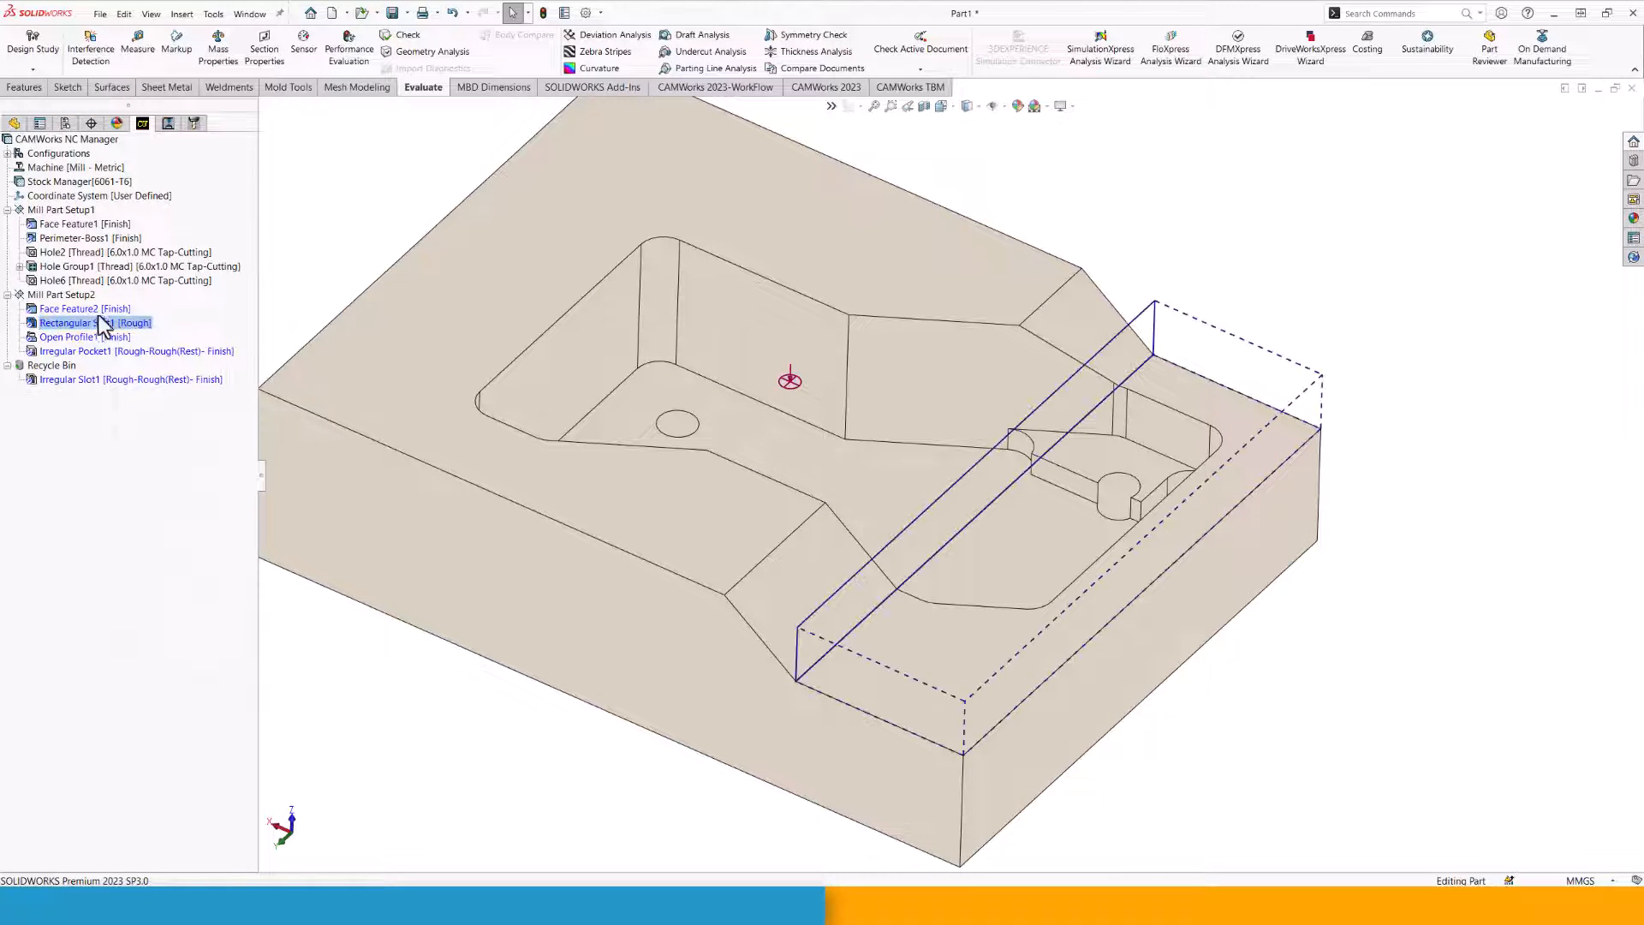
# Generate the operation plan and toolpaths for Mill Part Setup2, and display the Rough Mill2 pocket toolpath.
pyautogui.click(65, 296)
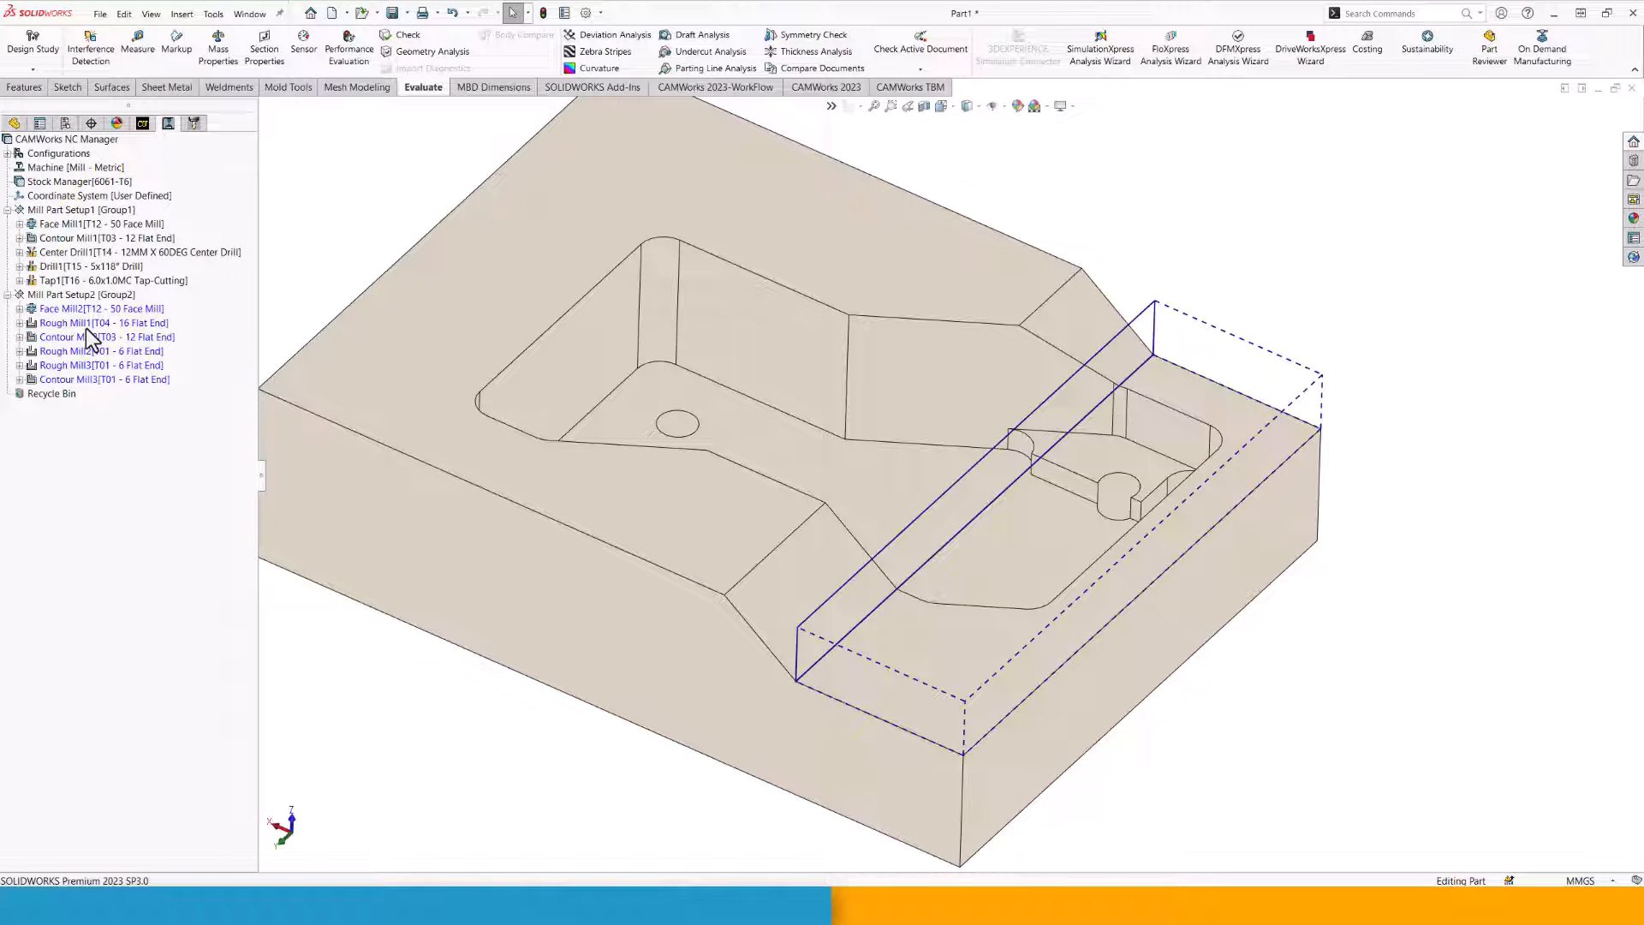
pyautogui.click(77, 295)
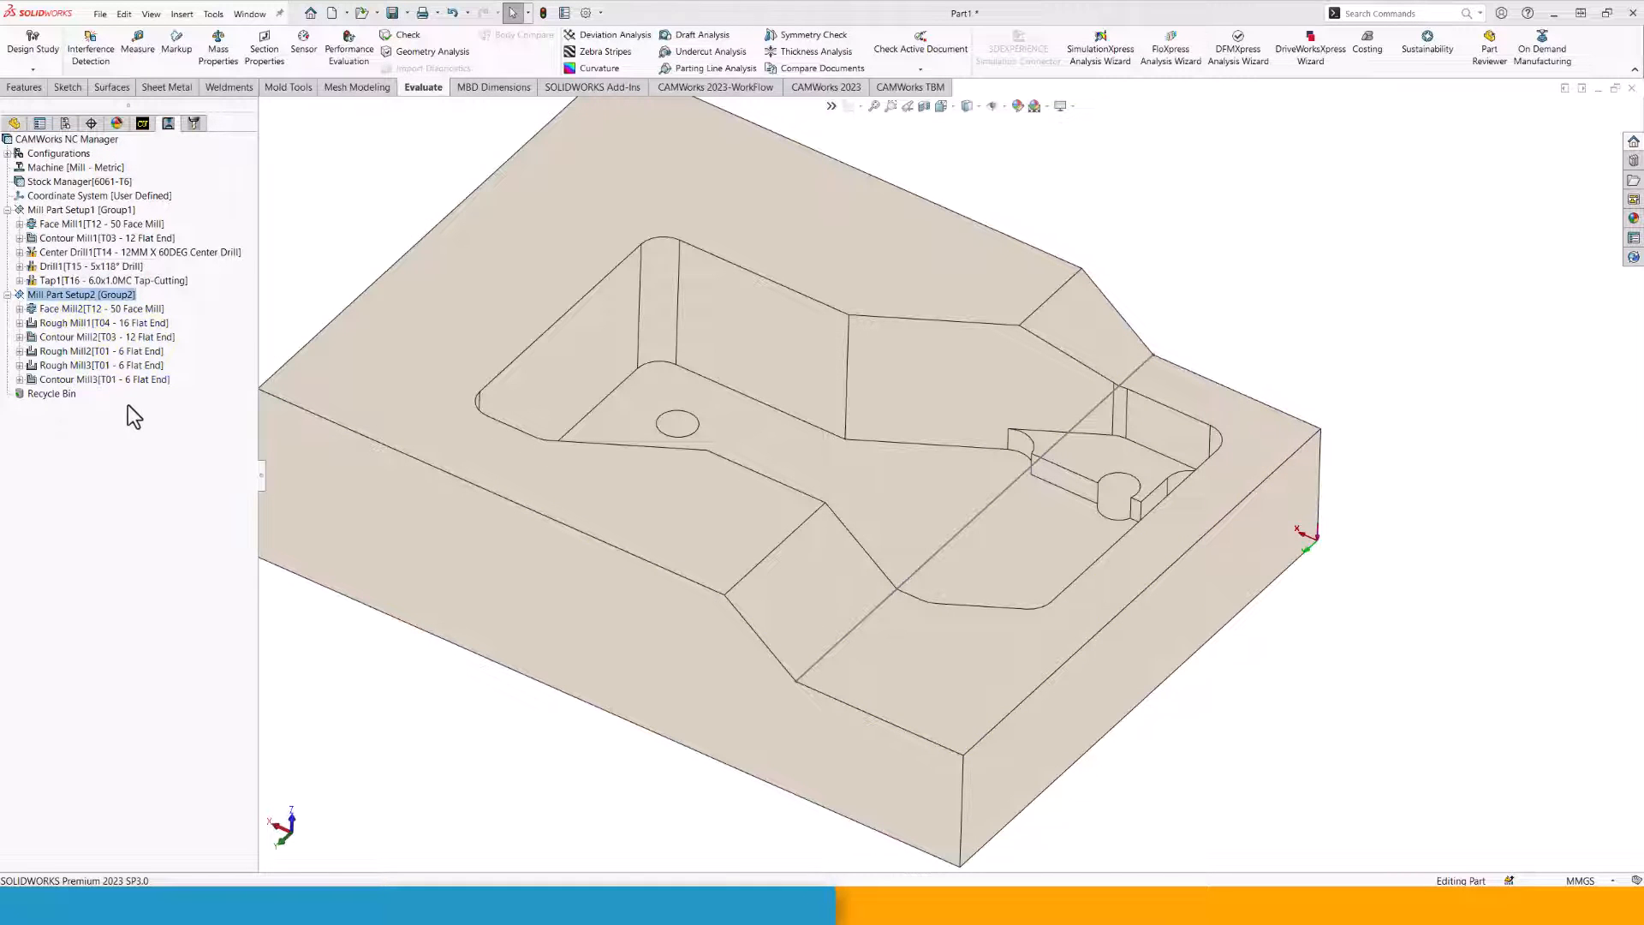
pyautogui.click(128, 351)
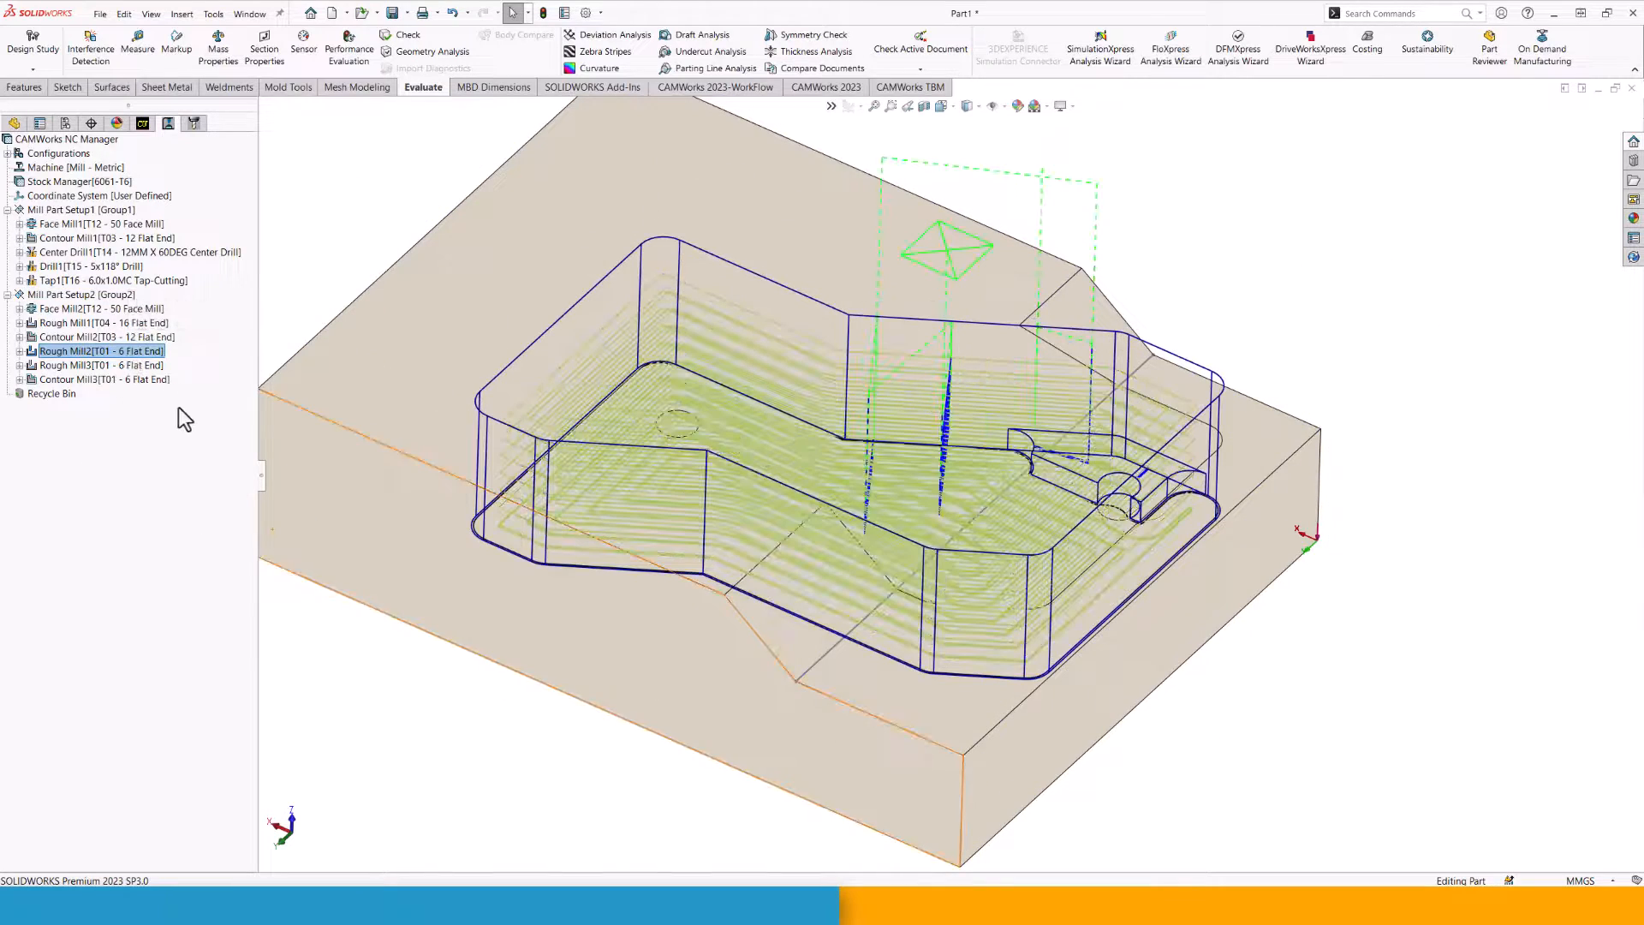
pyautogui.moveTo(847, 557)
pyautogui.mouseDown(button='middle')
pyautogui.moveTo(865, 520)
pyautogui.moveTo(873, 539)
pyautogui.mouseUp(button='middle')
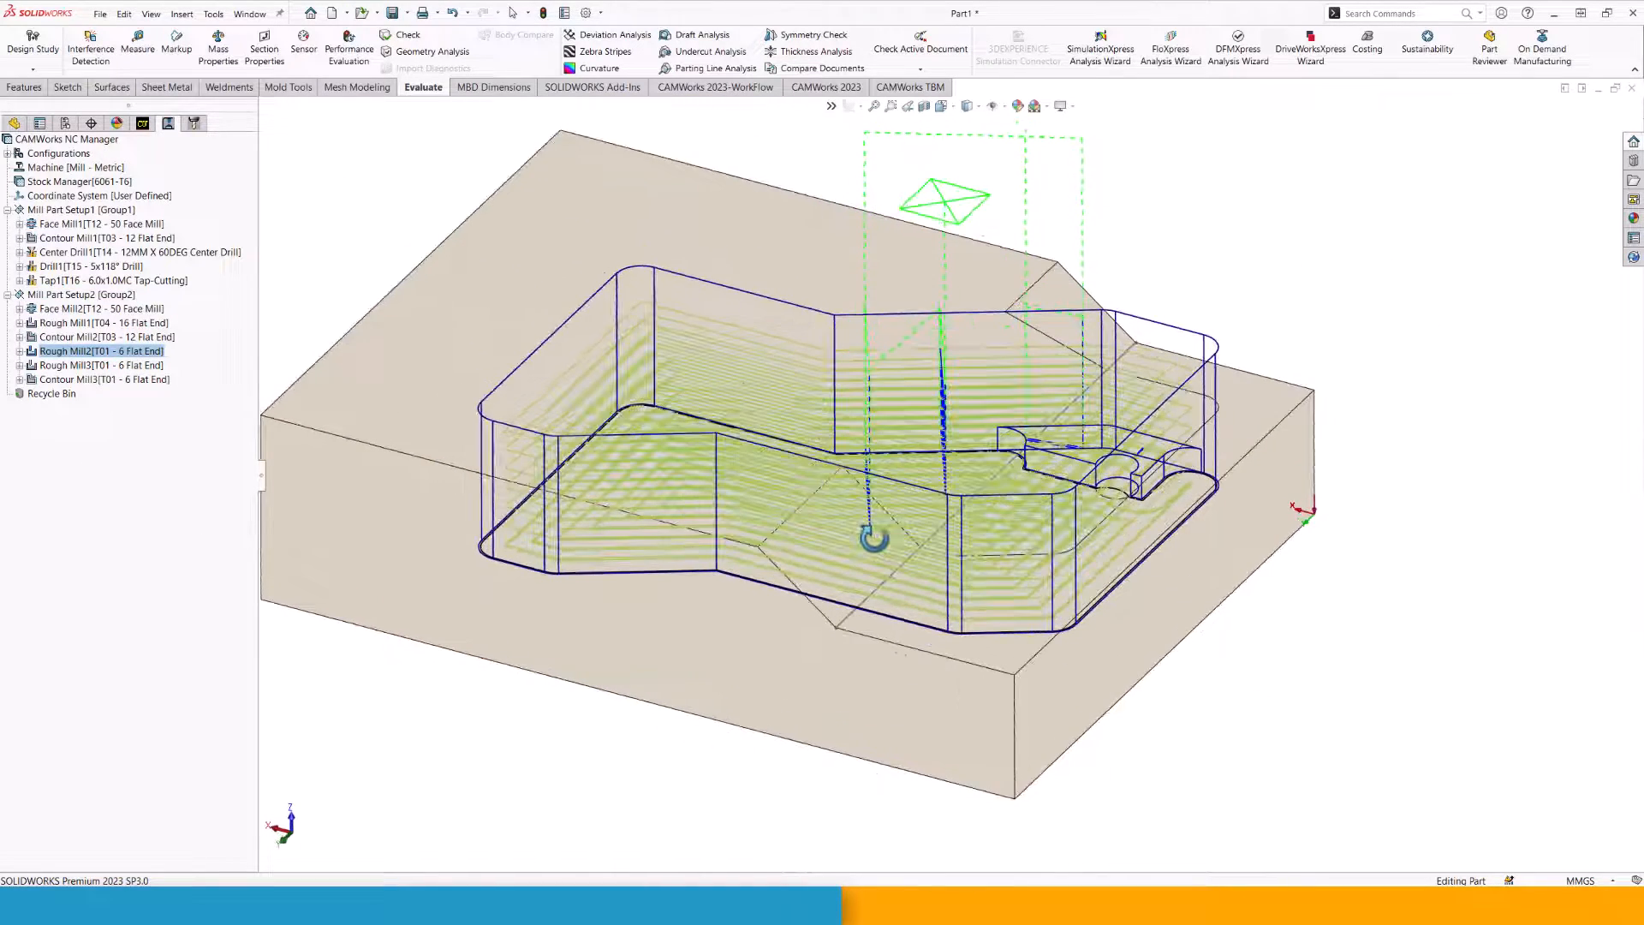
# Reassign Rough Mill2 from the T01 6 Flat End tool to T04 - 16 Flat End in Tool Crib 2.
pyautogui.click(202, 126)
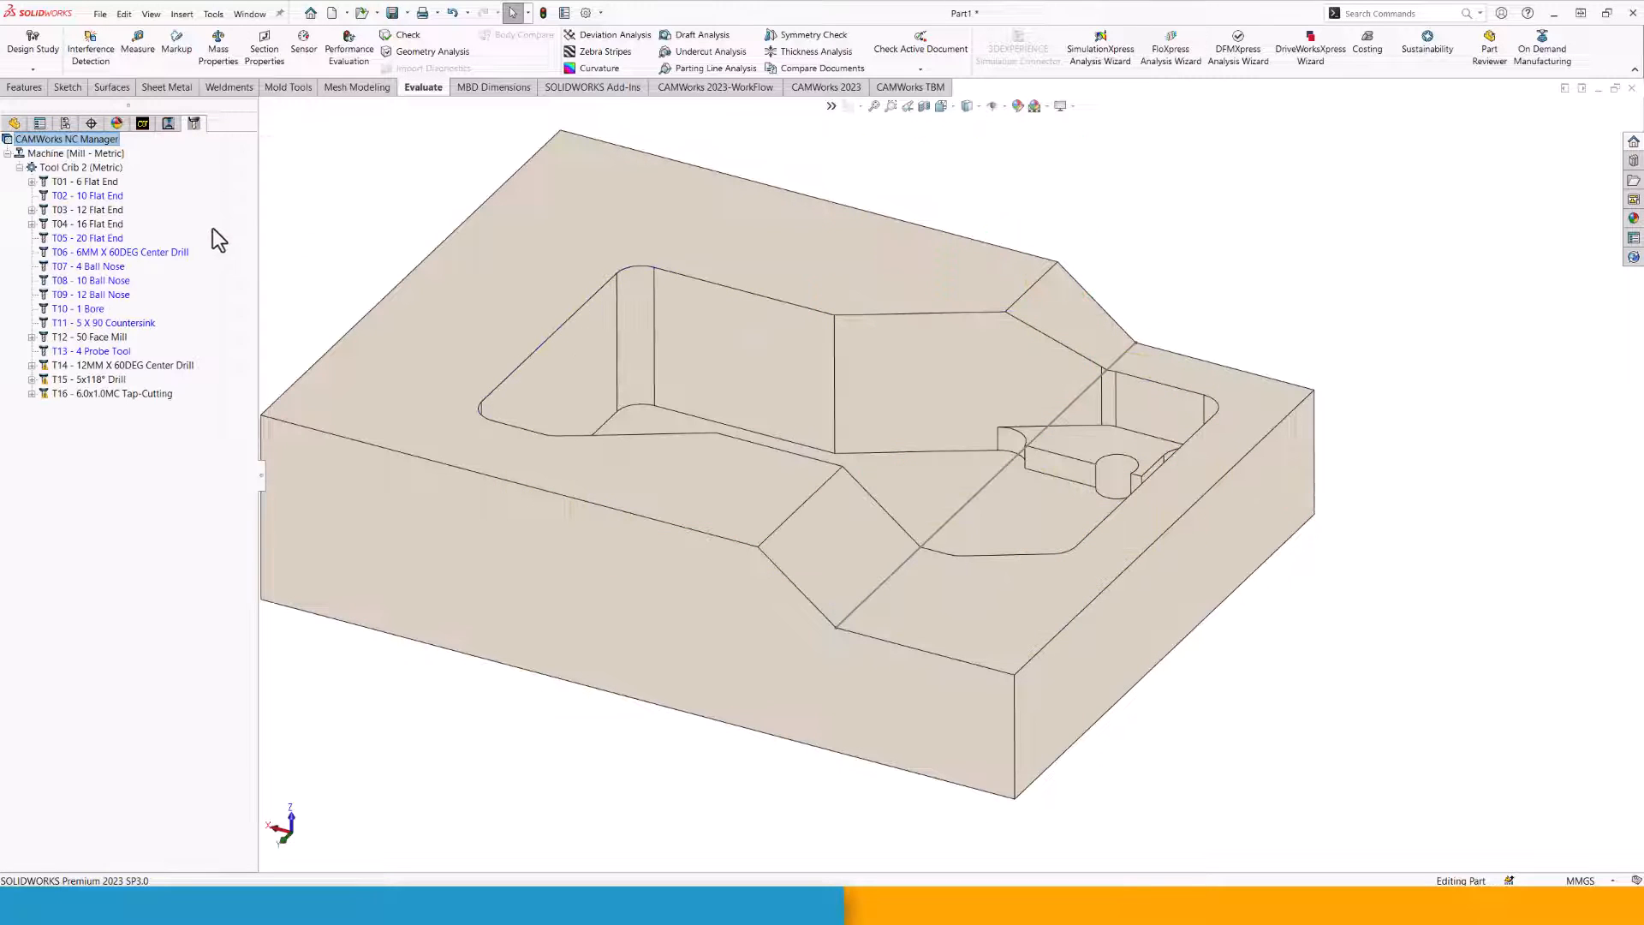
pyautogui.click(32, 181)
pyautogui.click(129, 196)
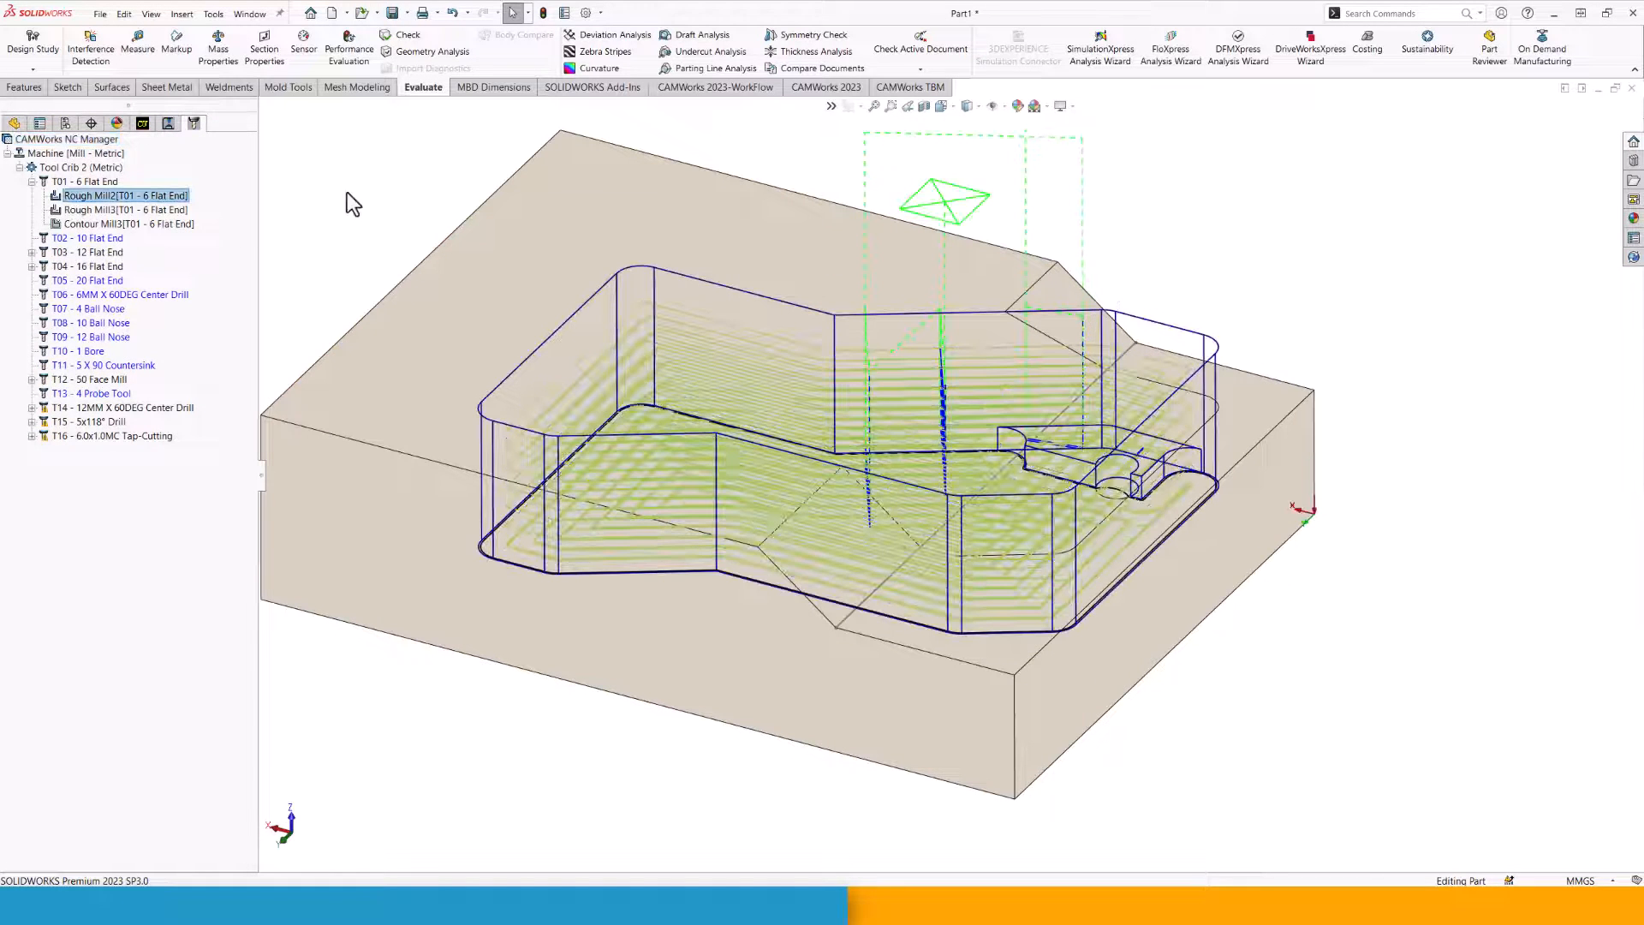
pyautogui.moveTo(79, 210); pyautogui.dragTo(86, 266)
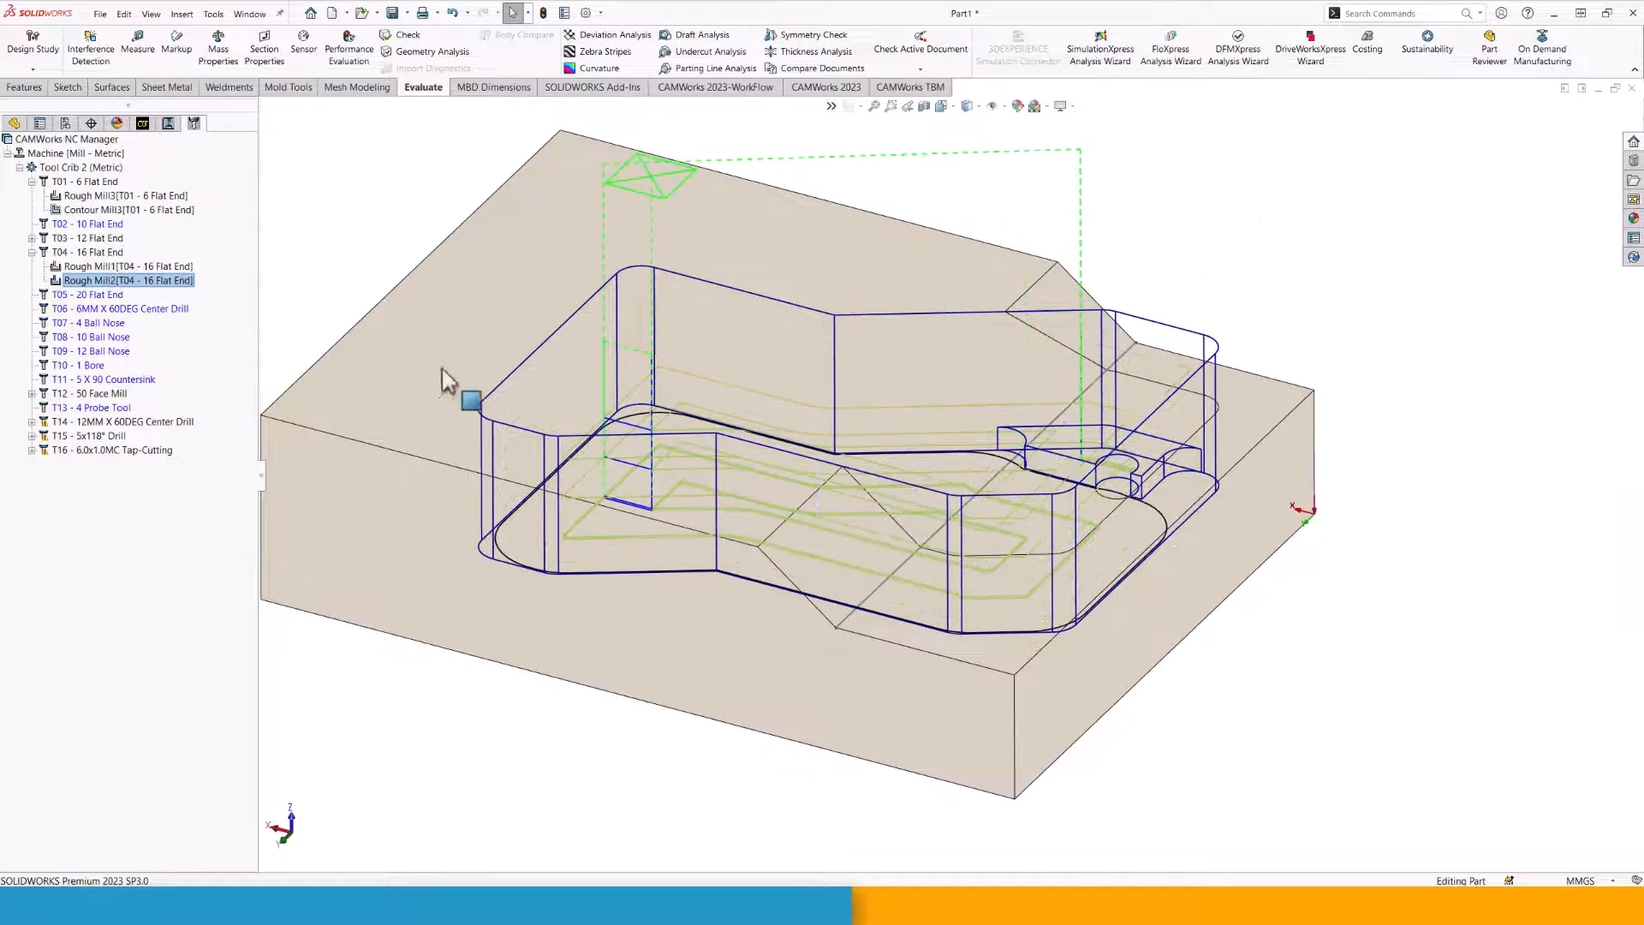
pyautogui.moveTo(836, 543); pyautogui.dragTo(773, 467, button='middle')
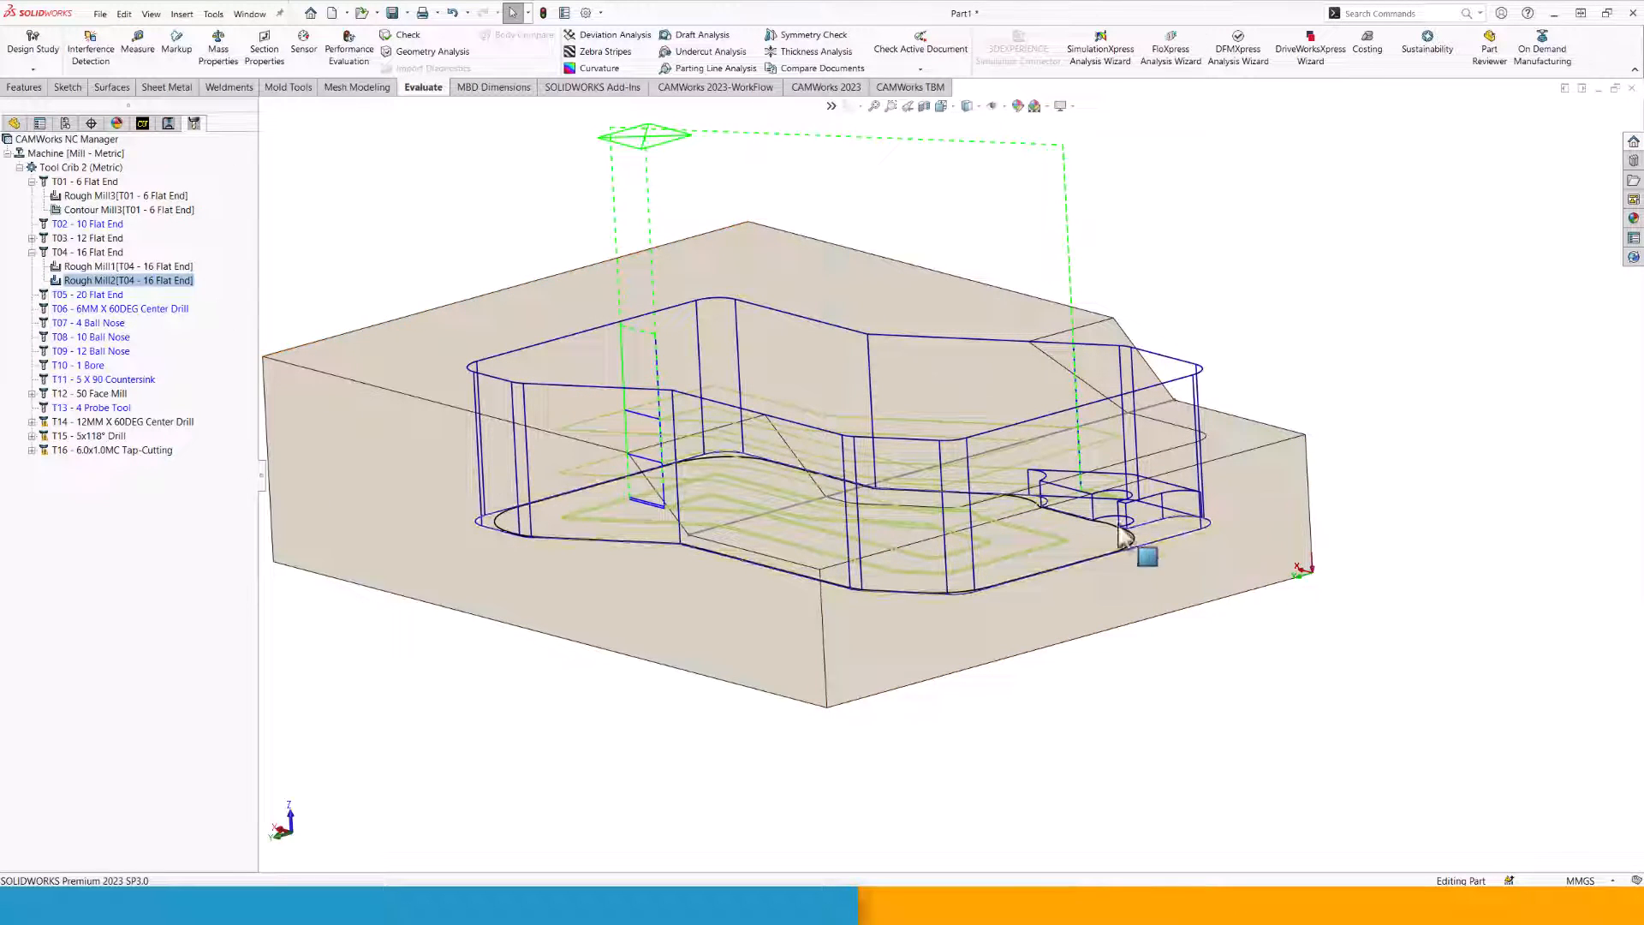
# Set Rough Mill2's final cut amount to 0 and its depth method to Dist. along - island tops.
pyautogui.click(168, 125)
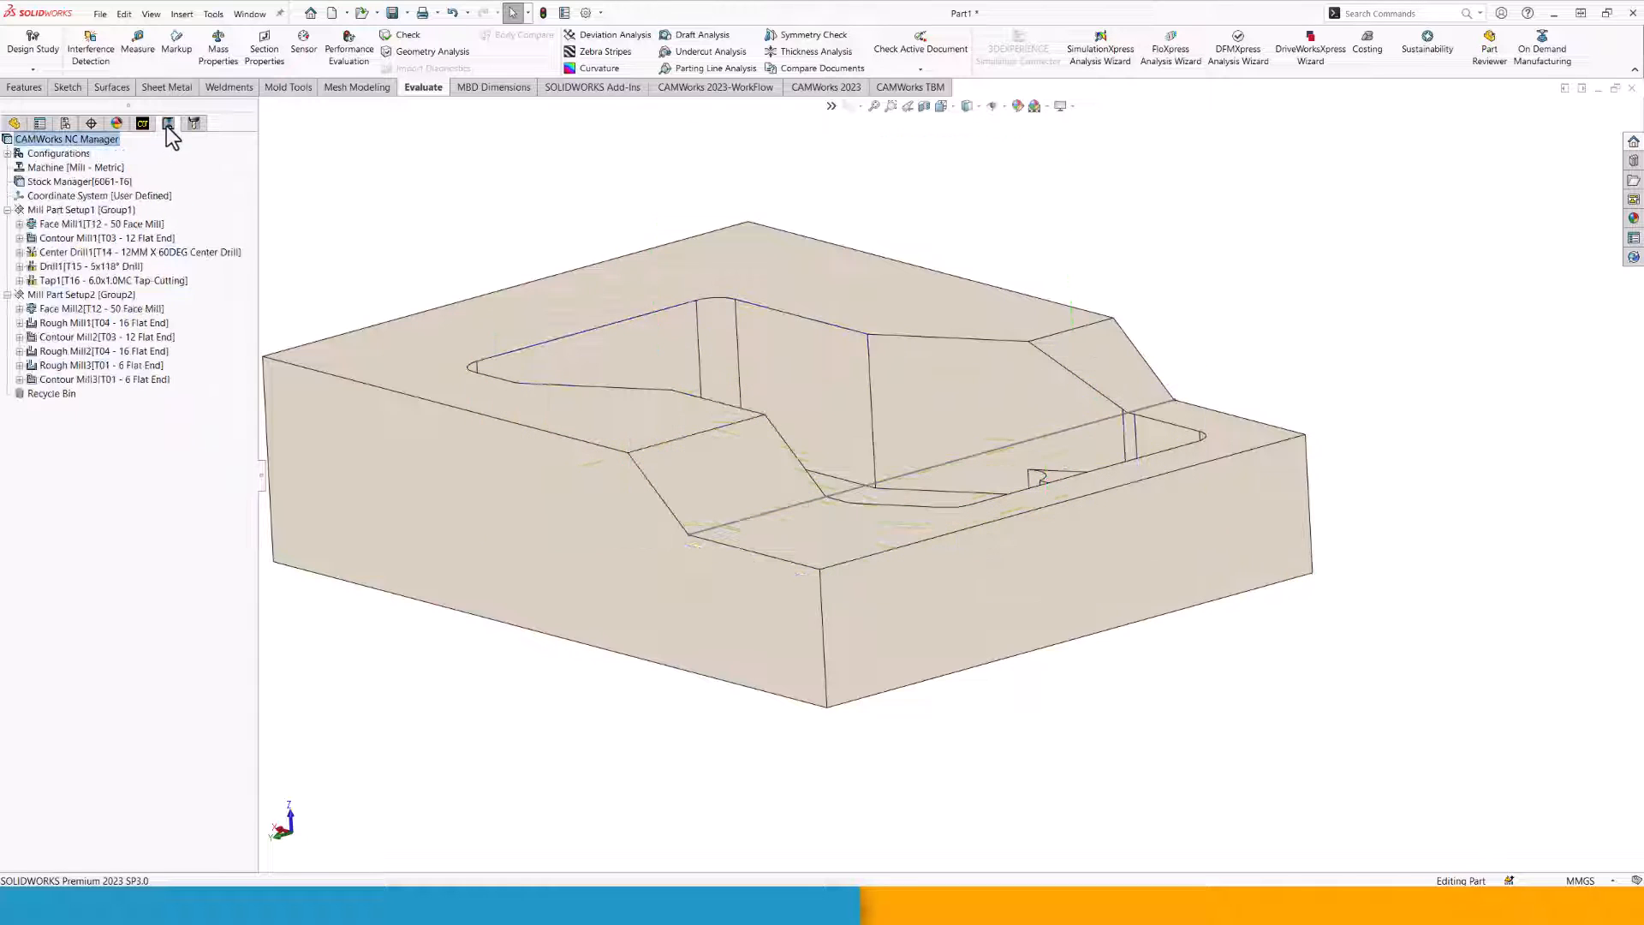
pyautogui.click(32, 352)
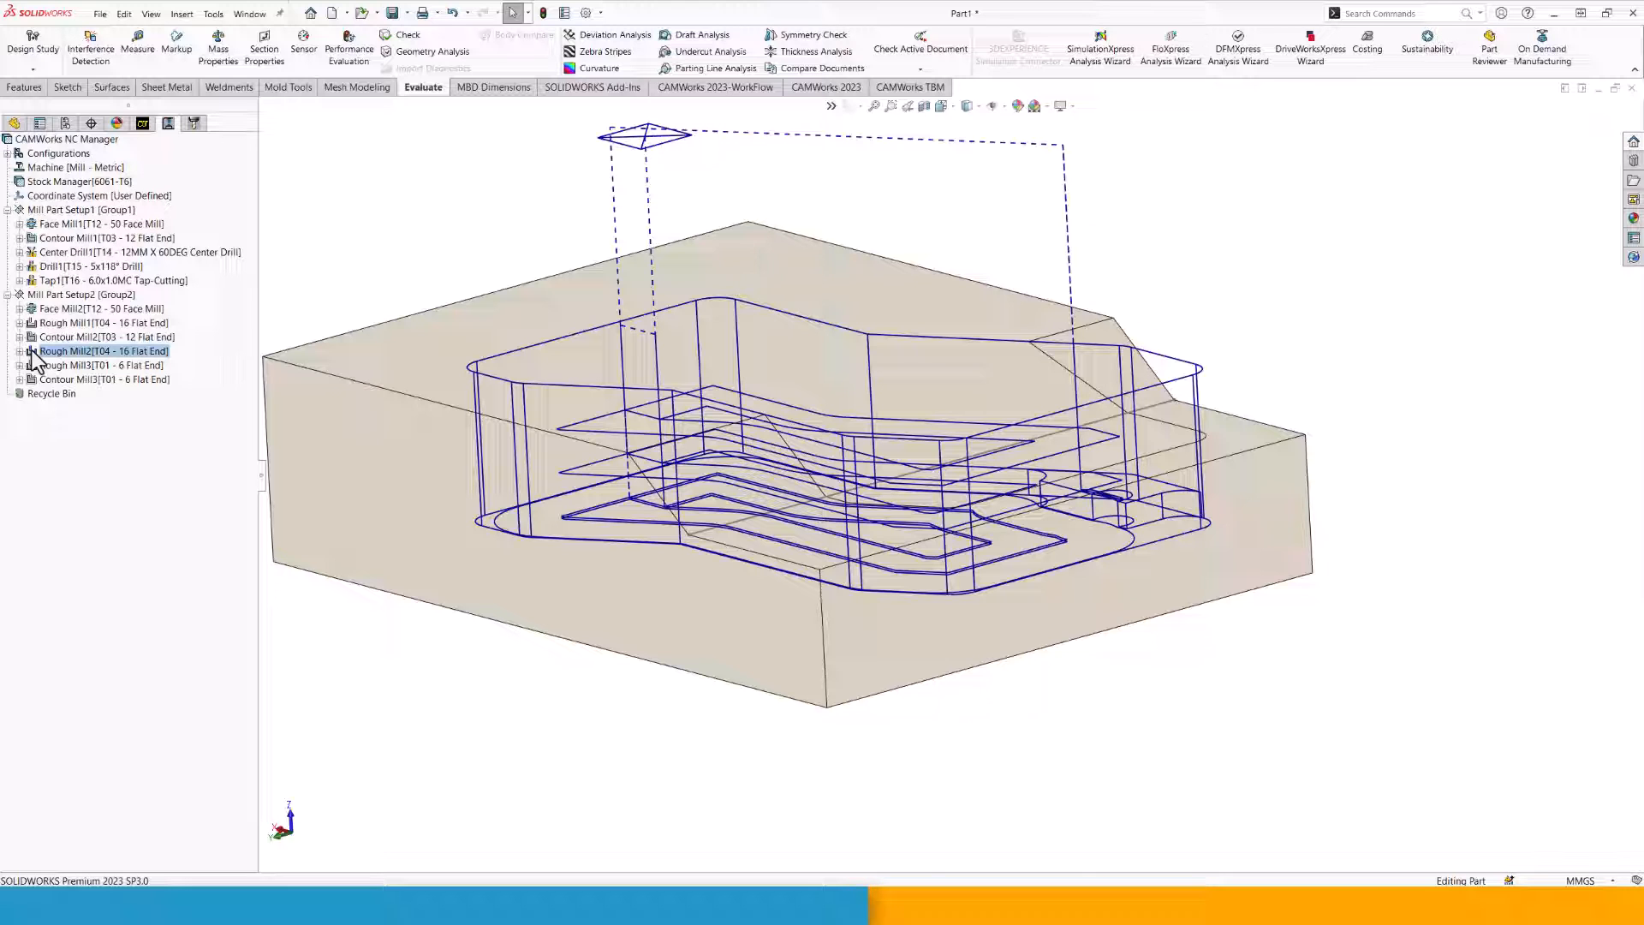
pyautogui.doubleClick(33, 352)
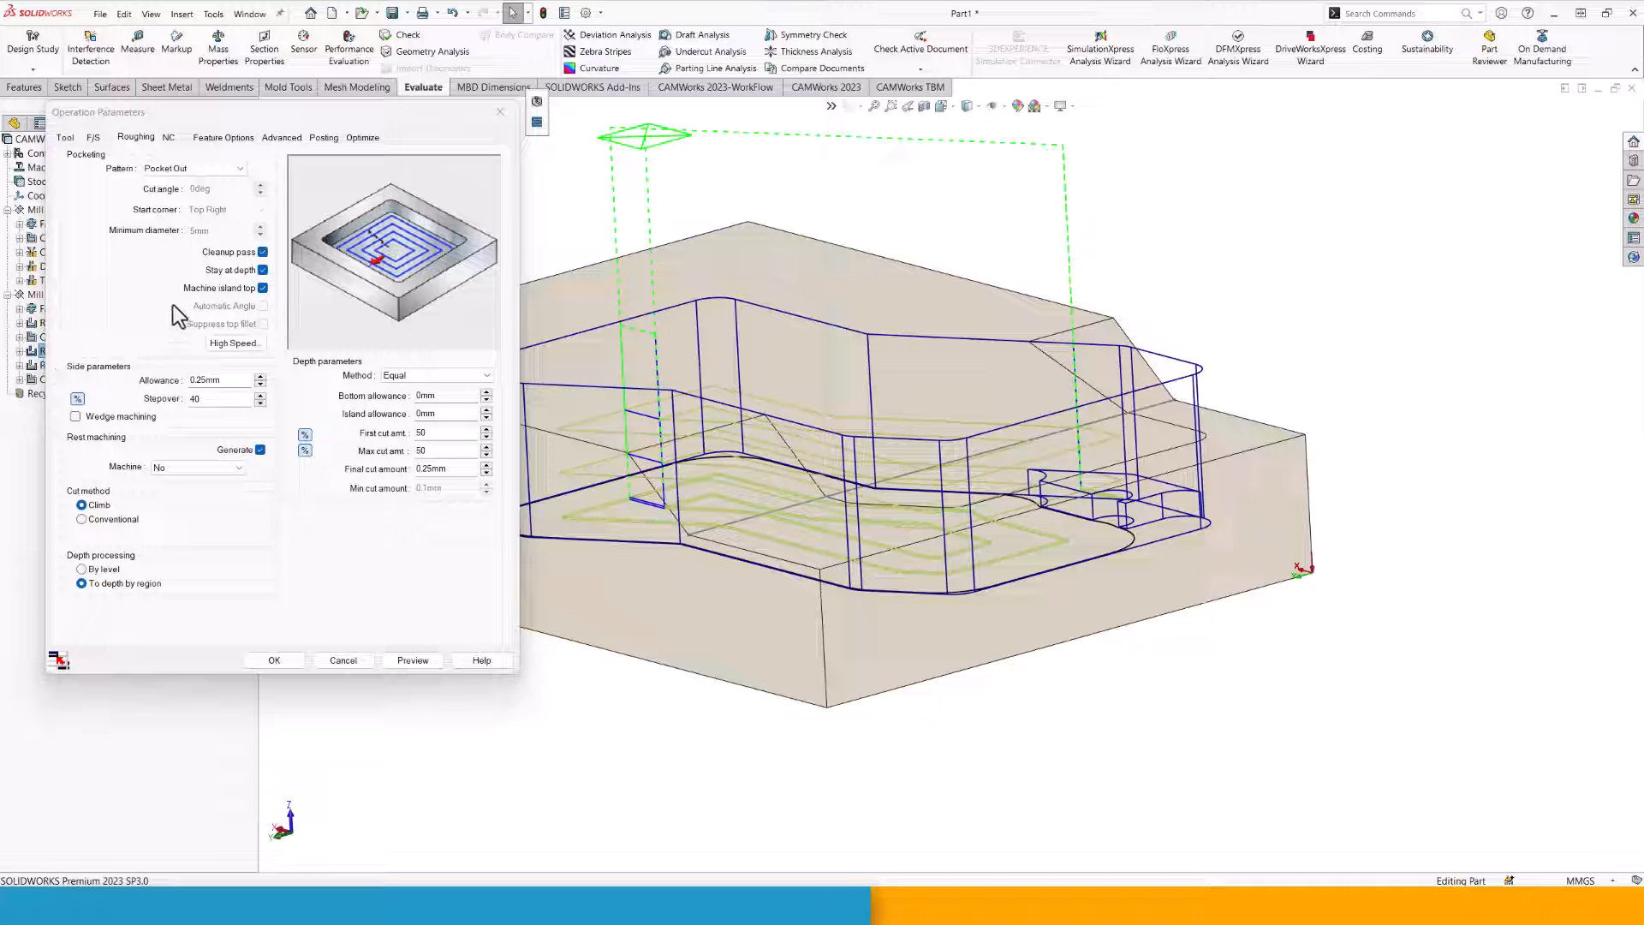
pyautogui.click(450, 468)
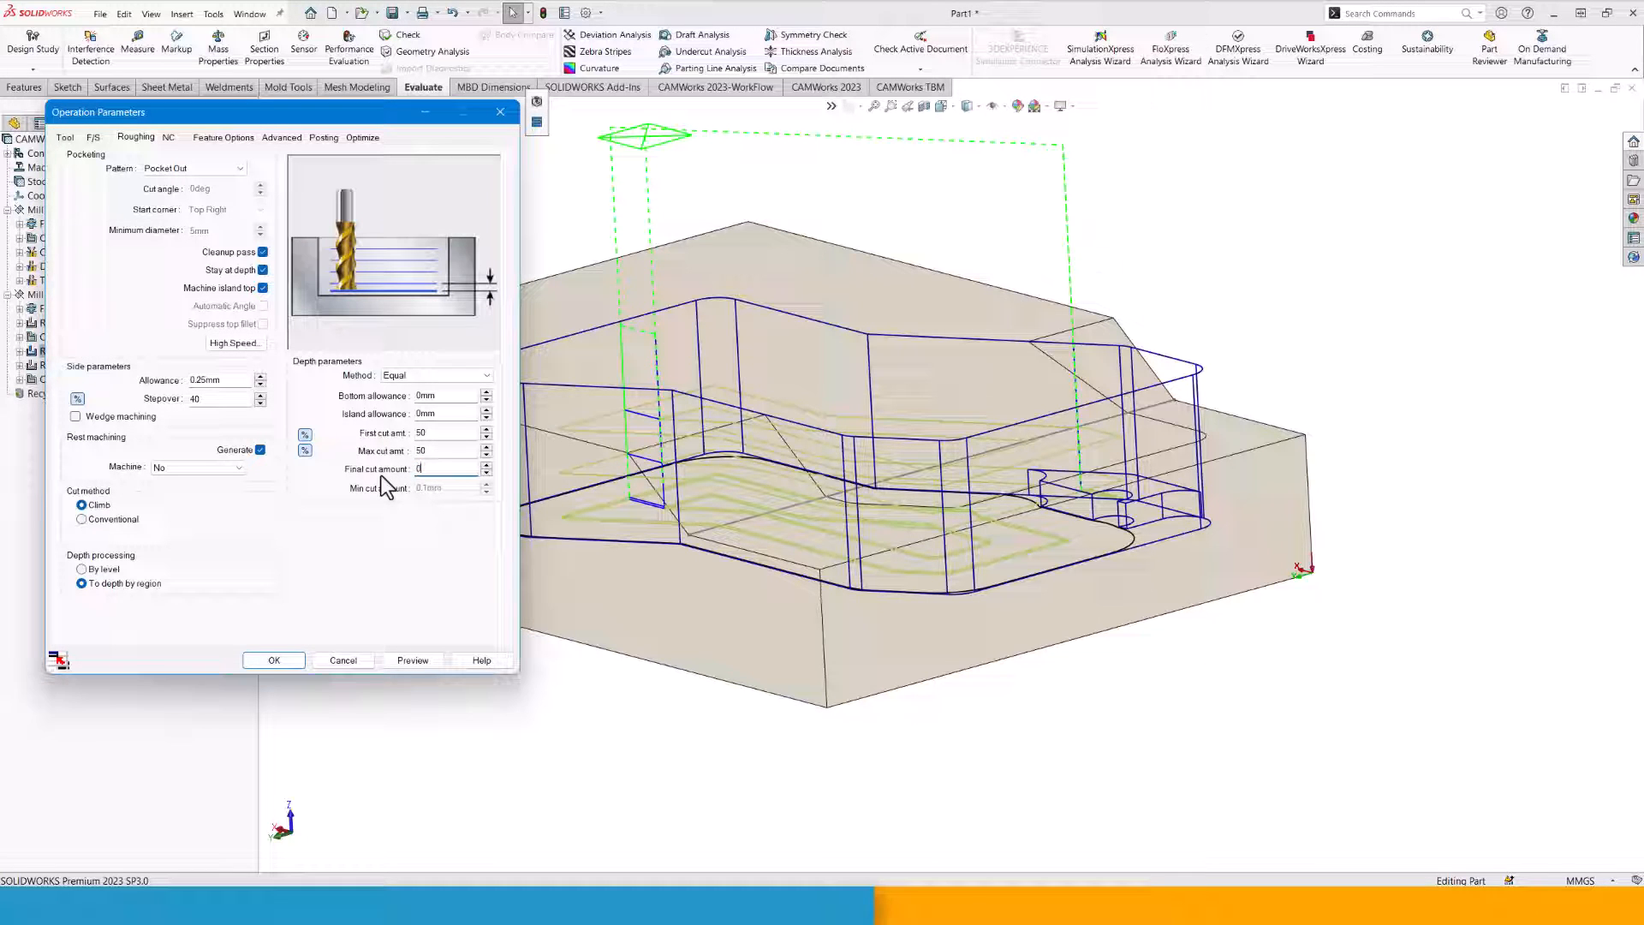
pyautogui.click(428, 377)
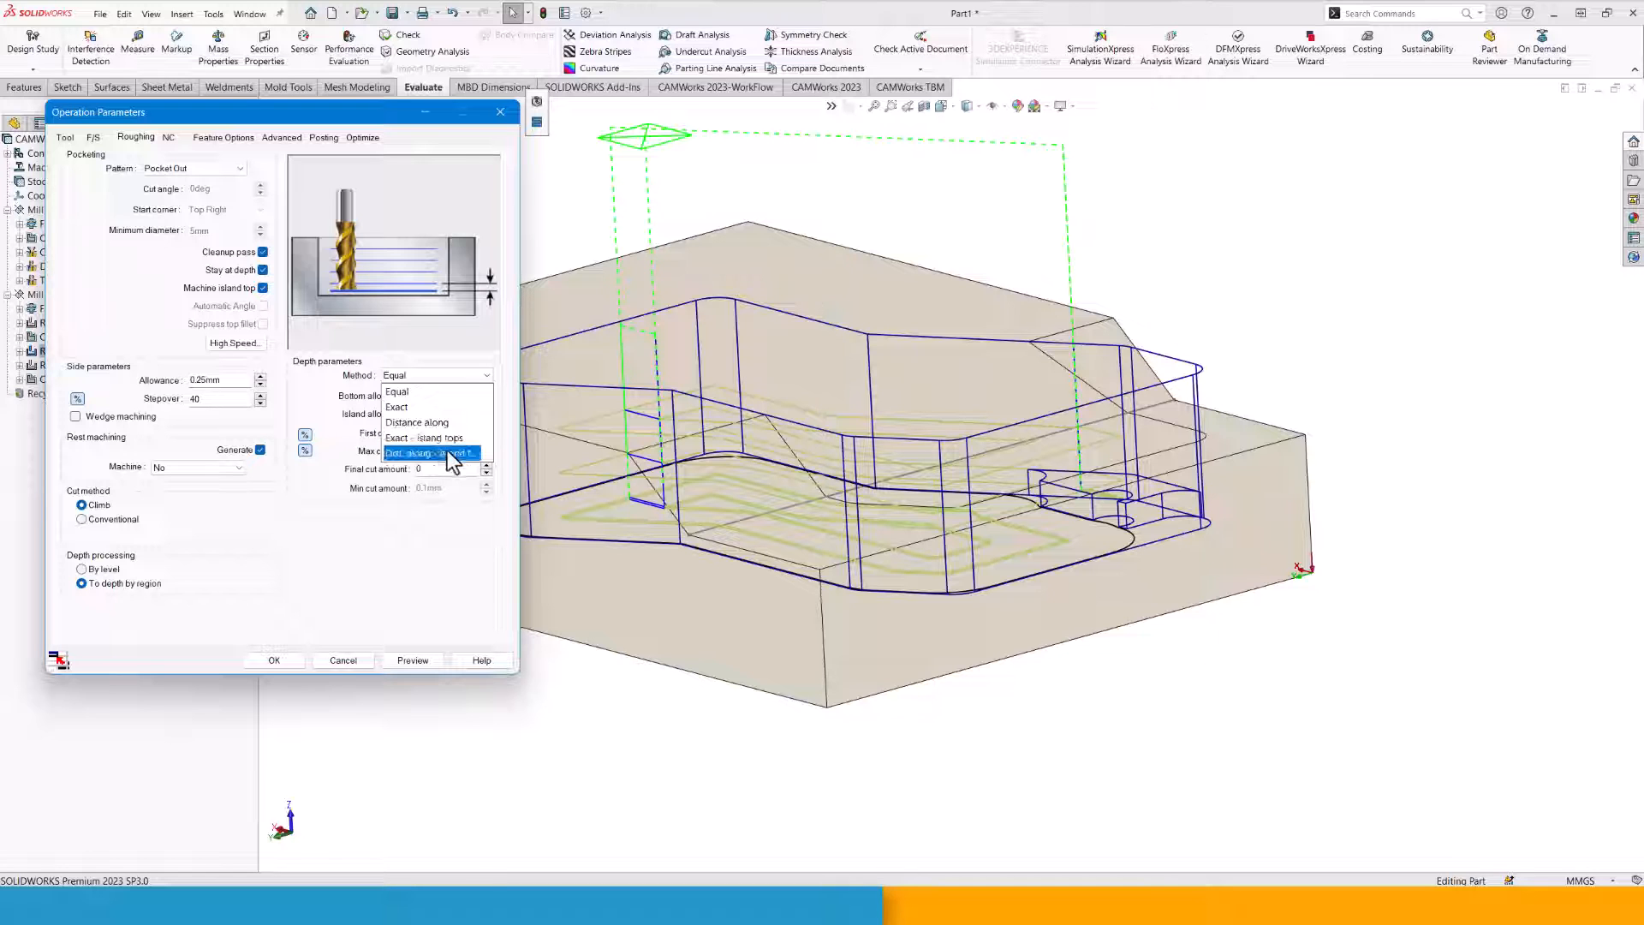
pyautogui.click(449, 452)
# Preview Rough Mill2's updated toolpath around the island and accept the operation parameters.
pyautogui.moveTo(1057, 581); pyautogui.dragTo(1014, 513, button='middle')
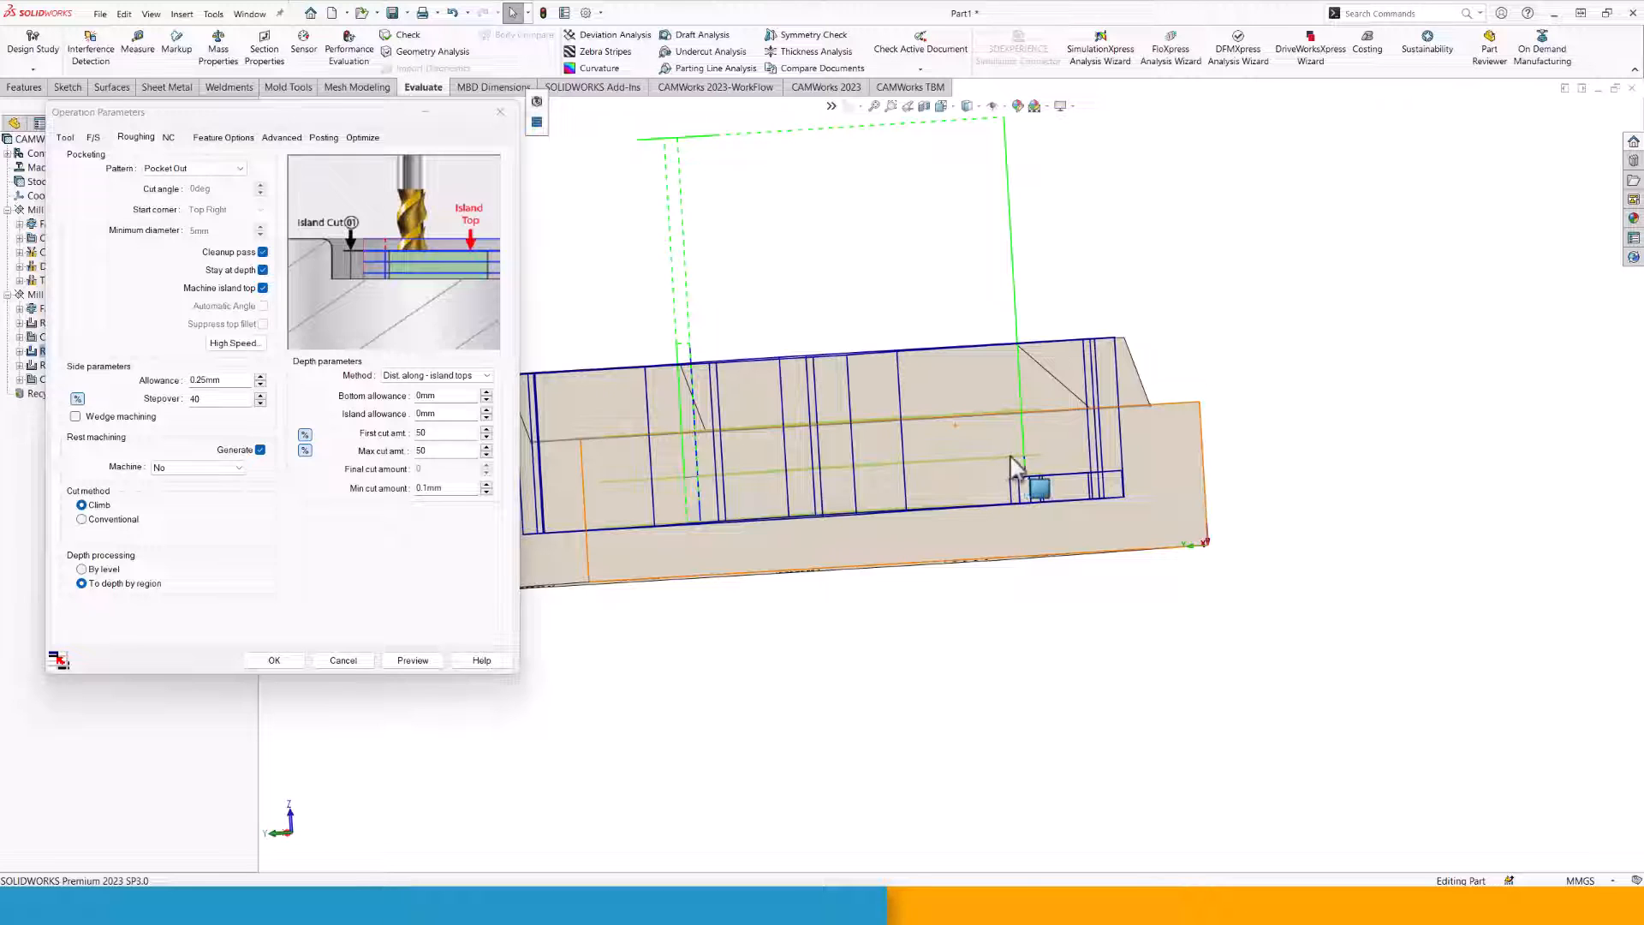
pyautogui.click(431, 661)
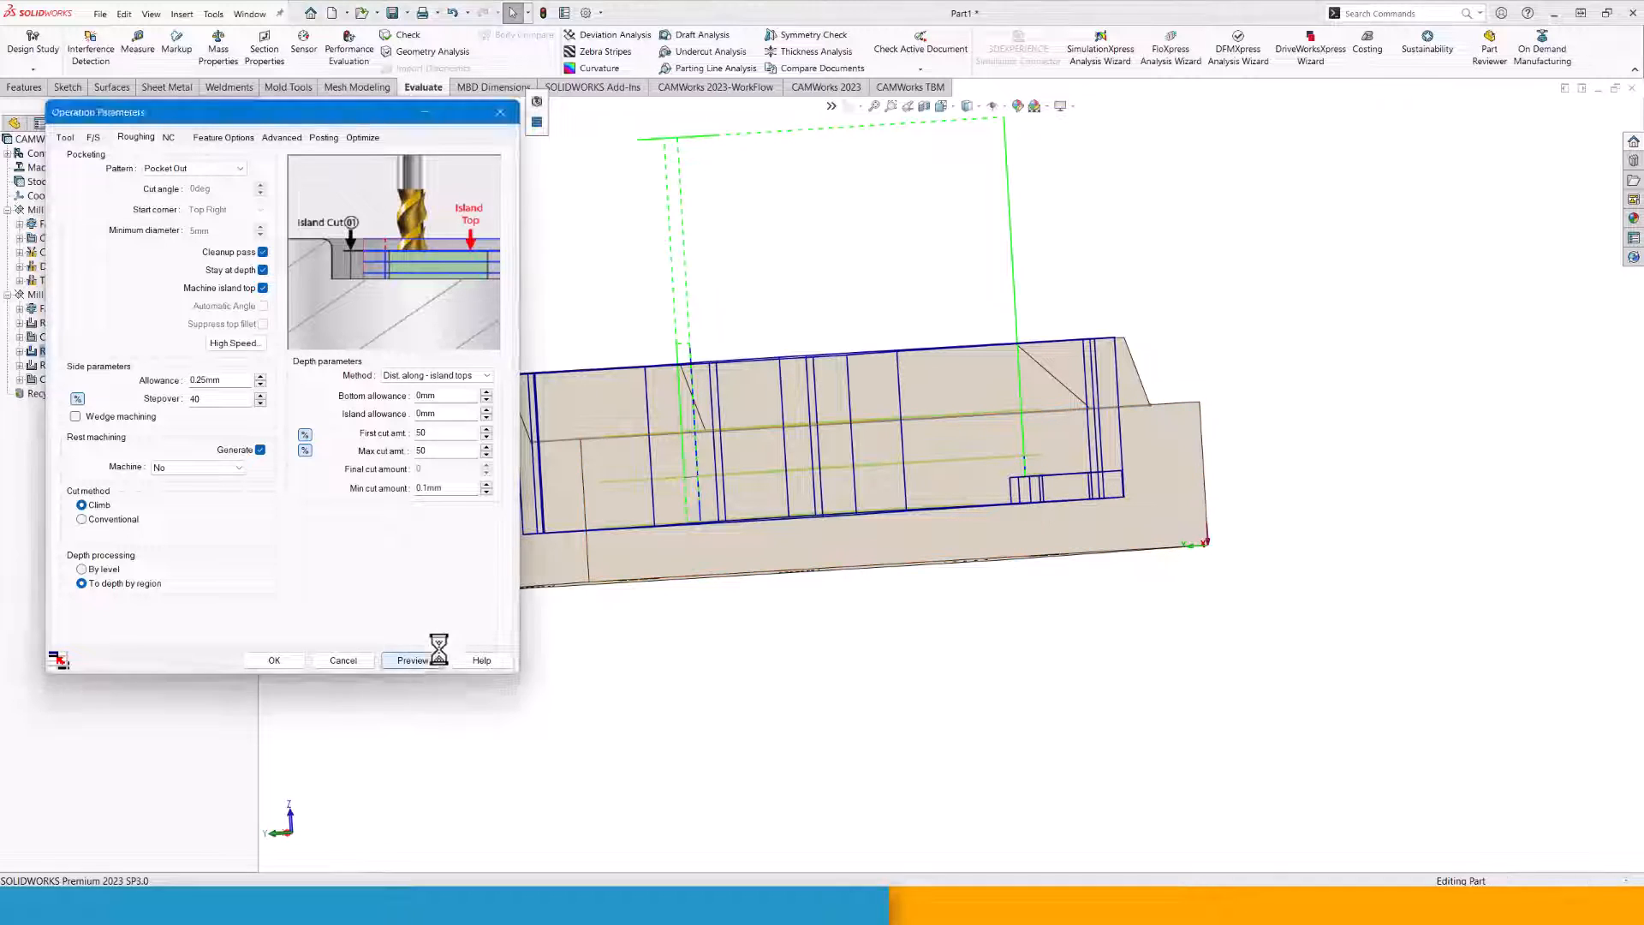
pyautogui.moveTo(956, 497); pyautogui.dragTo(983, 515, button='middle')
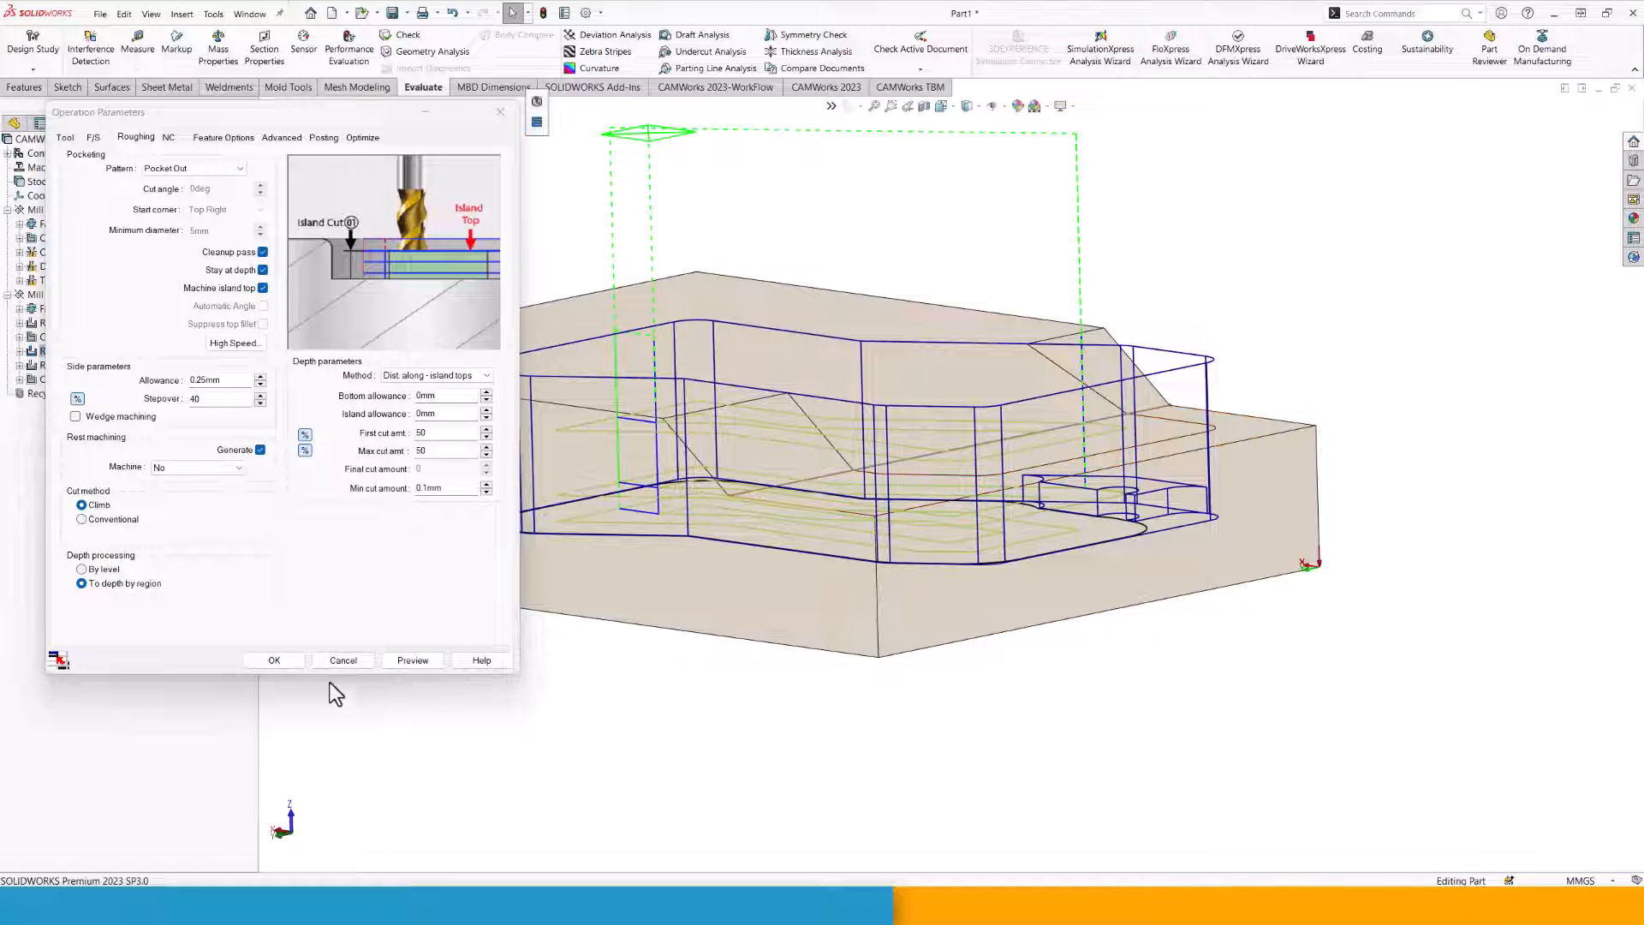
pyautogui.click(274, 660)
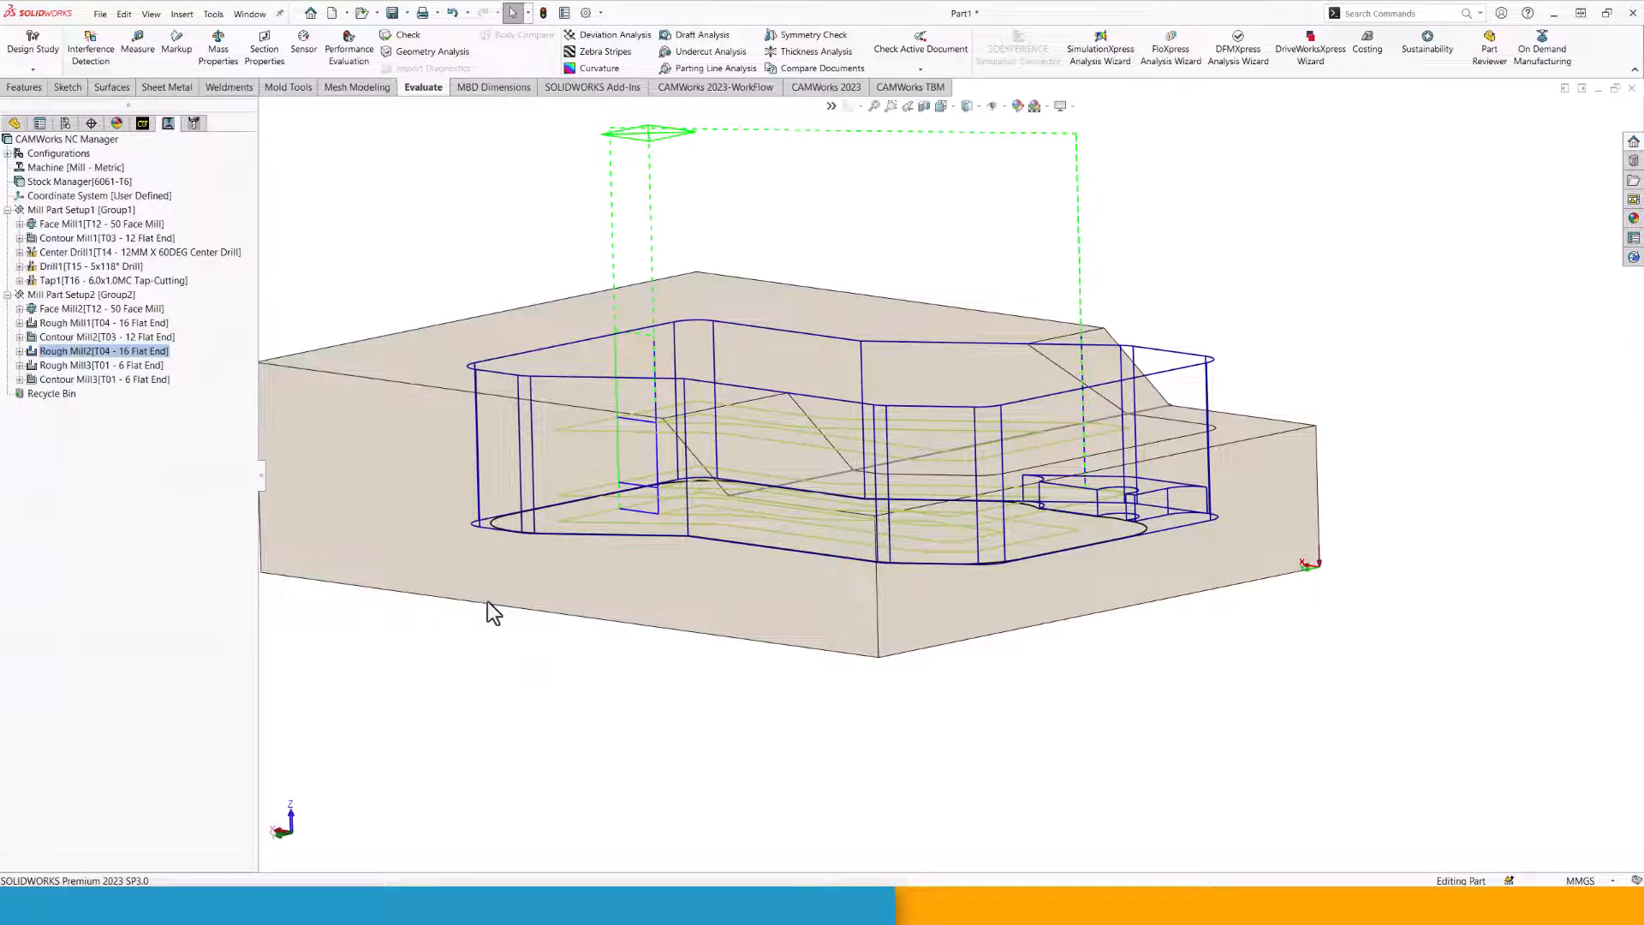
# Review the toolpaths of Rough Mill3, Contour Mill3 and the preceding Mill Part Setup2 operations back to Contour Mill2.
pyautogui.click(122, 364)
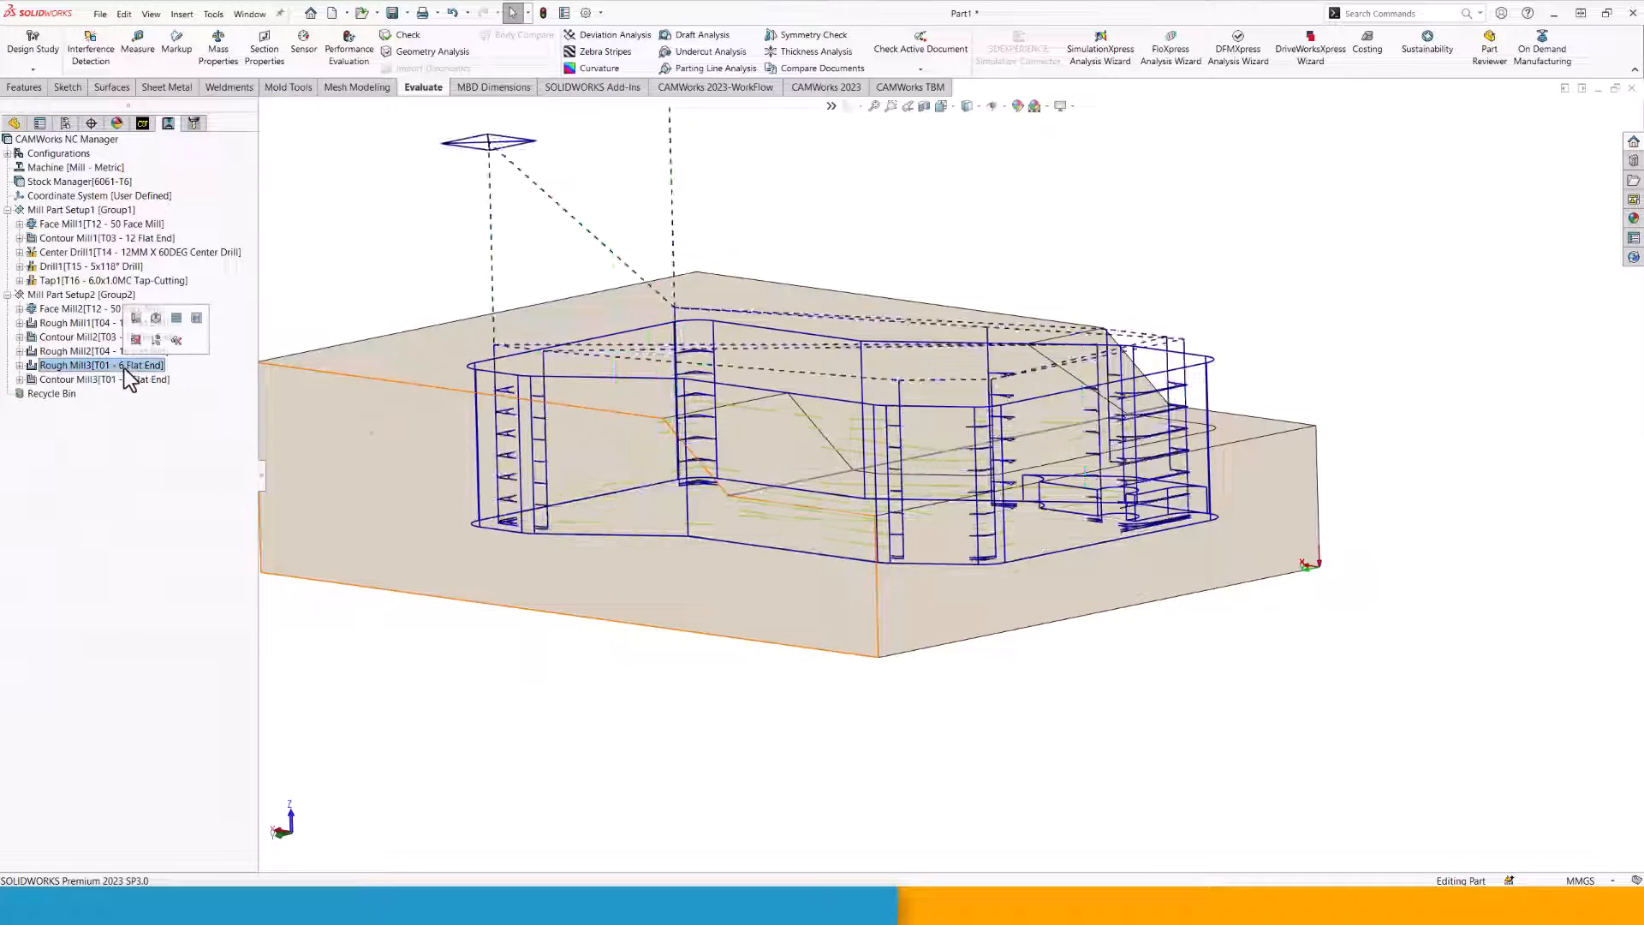
pyautogui.click(136, 381)
pyautogui.scroll(2, 789, 469)
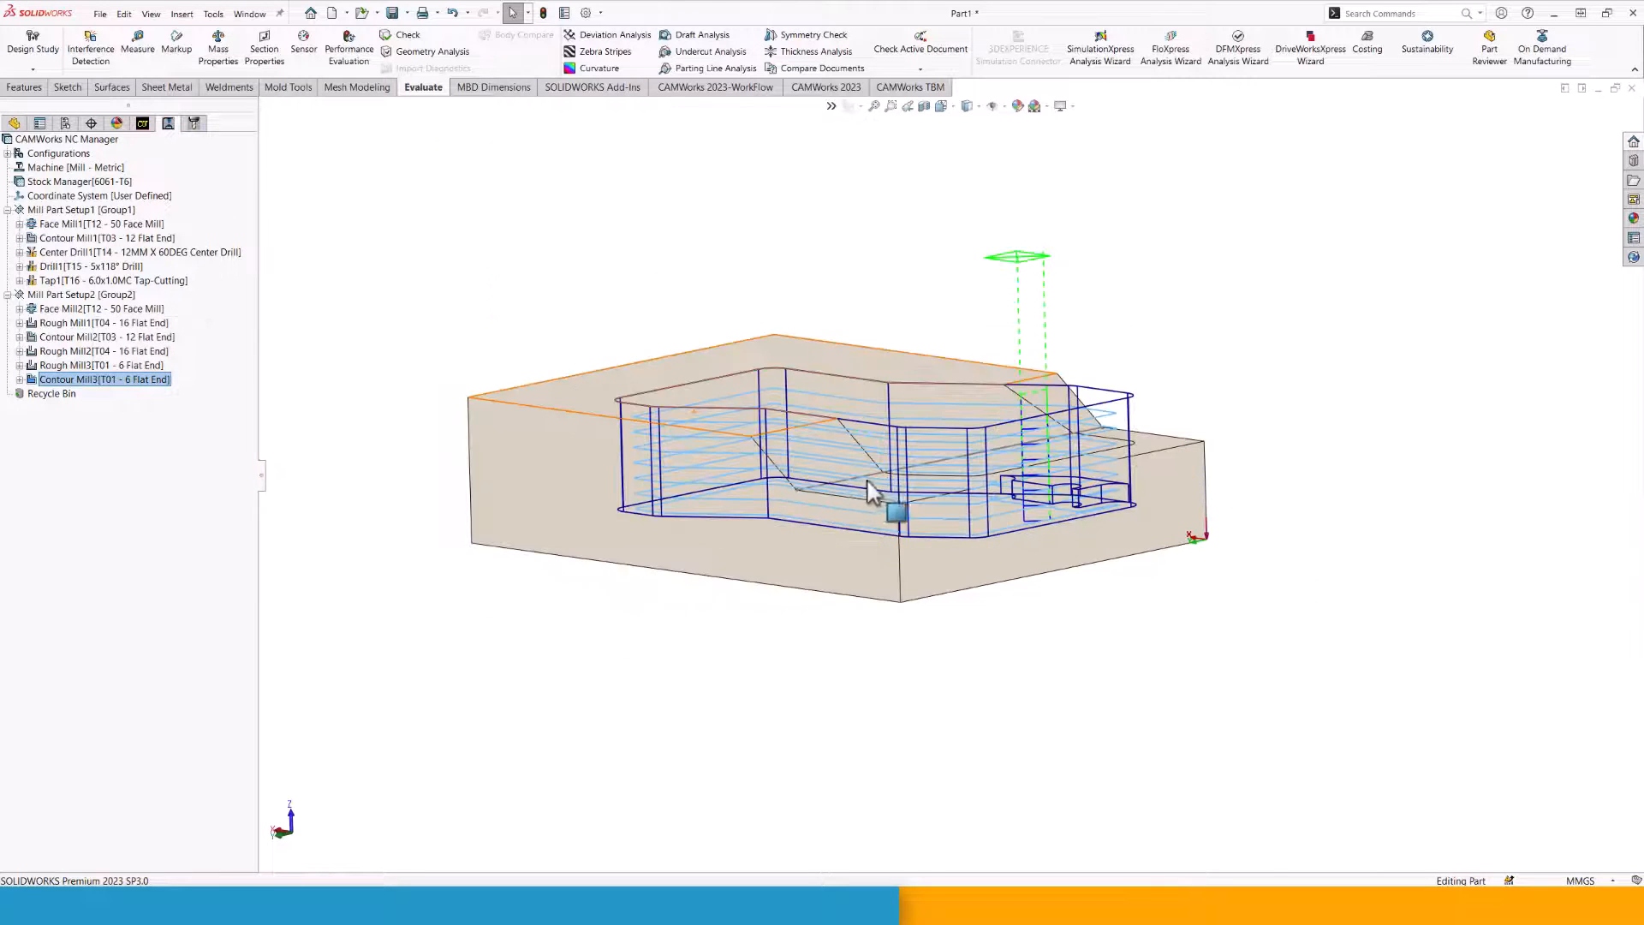
pyautogui.moveTo(869, 493); pyautogui.dragTo(734, 440, button='middle')
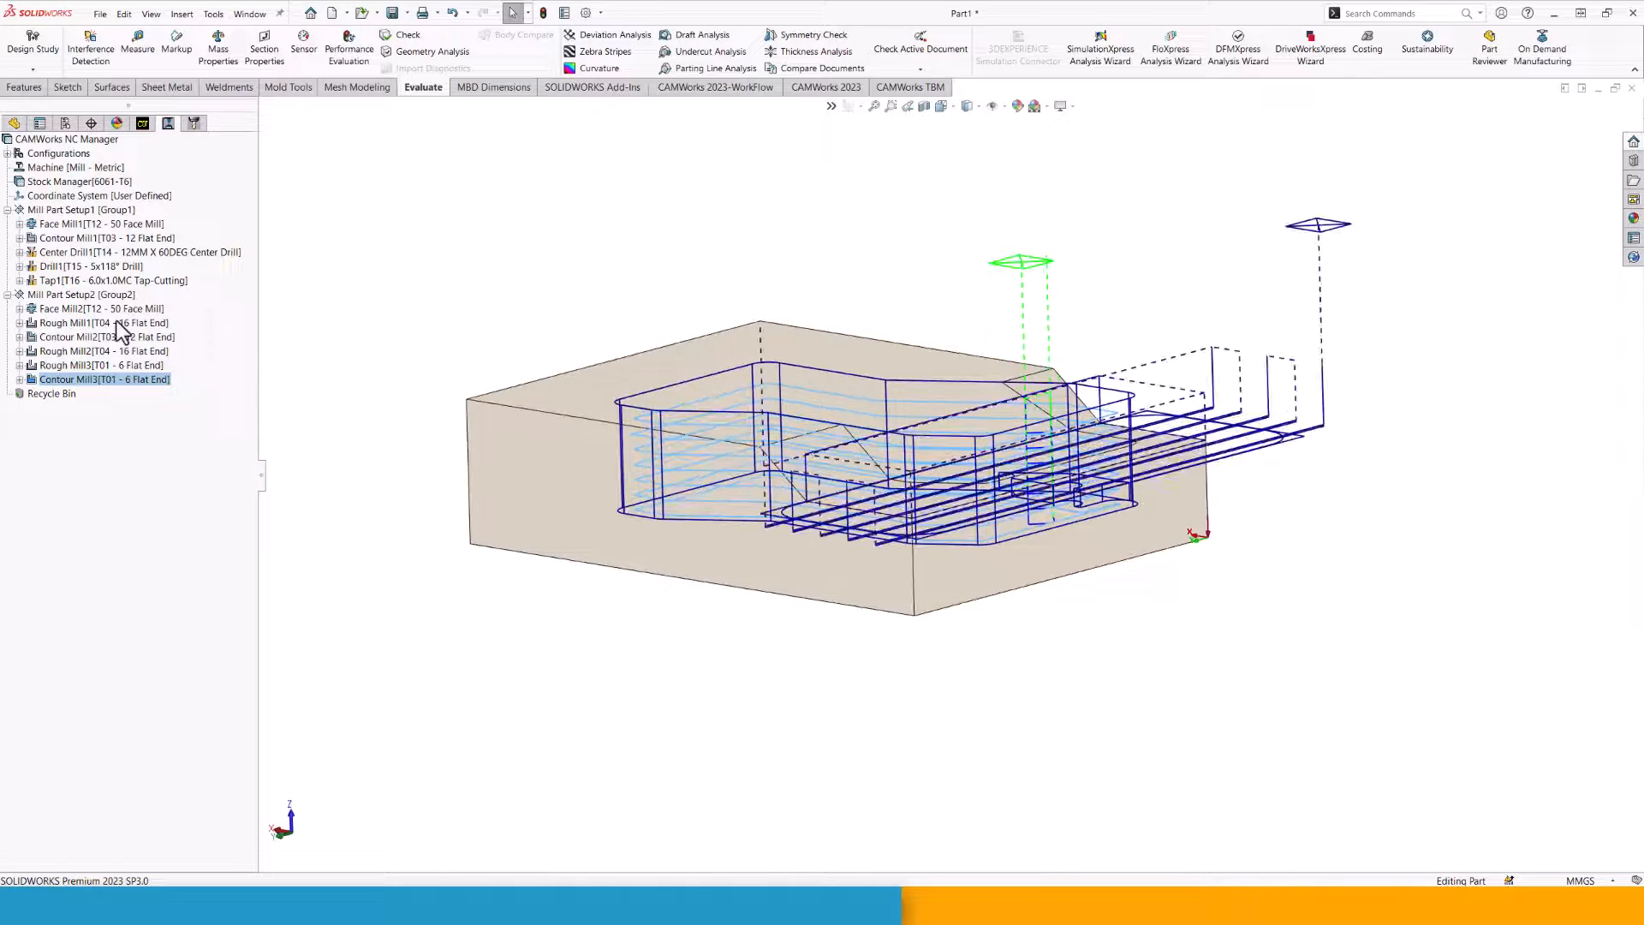
pyautogui.press('Up')
pyautogui.press('Up')
pyautogui.press('Up')
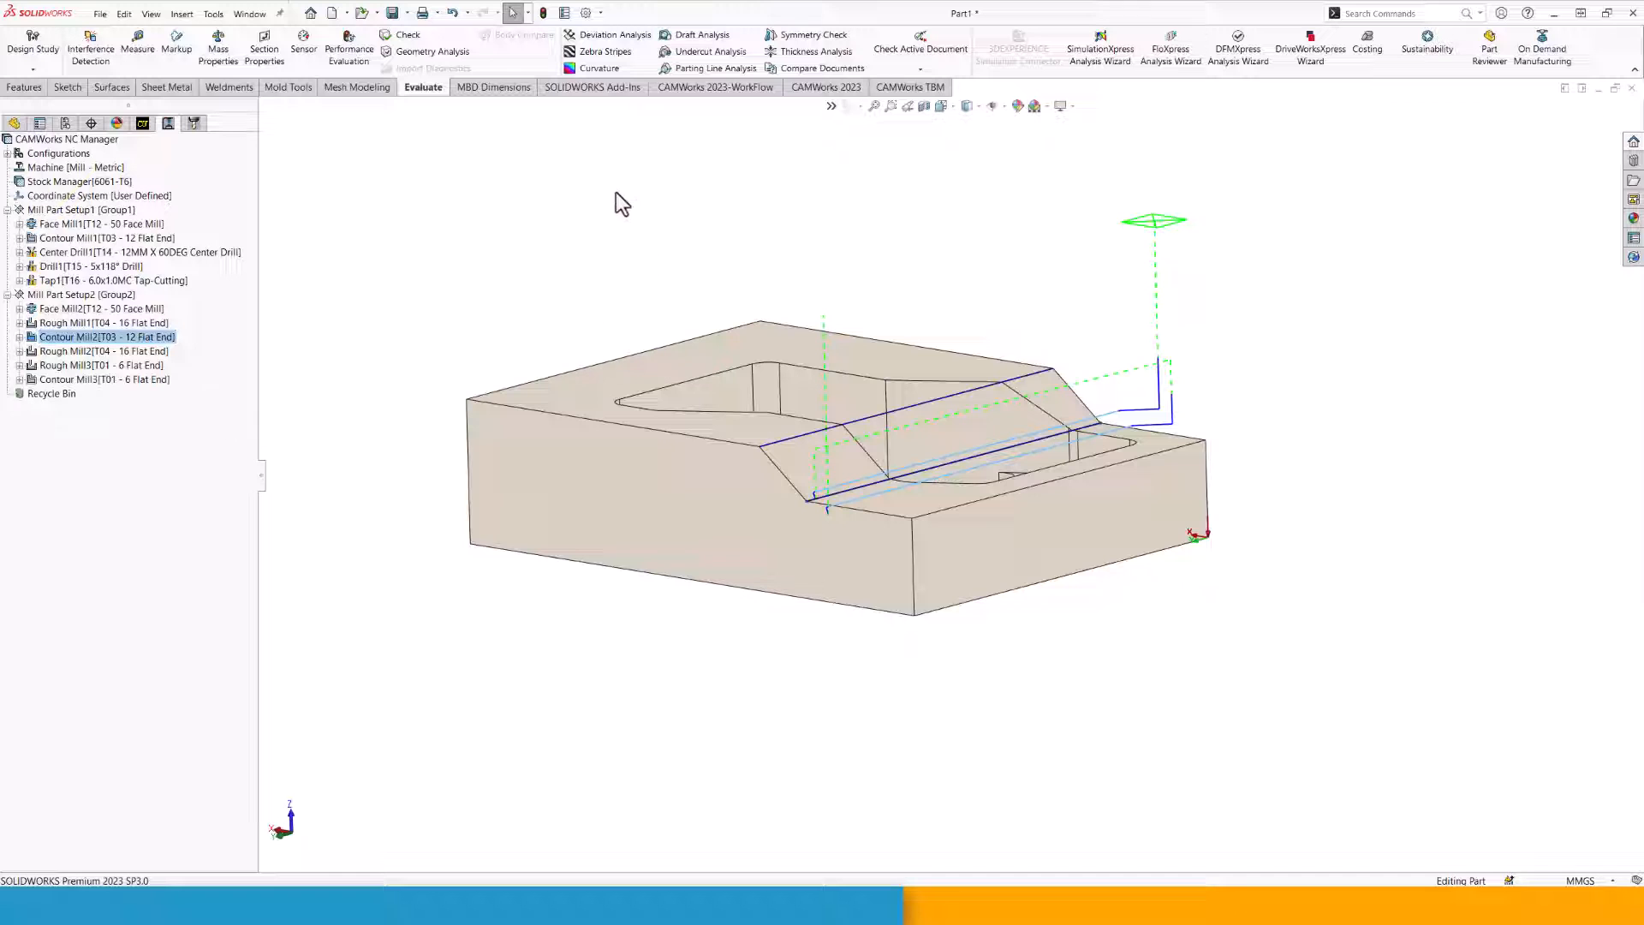
# Simulate the toolpaths in Next Operation mode through the Mill Part Setup1 operations, up to Tap1.
pyautogui.click(826, 87)
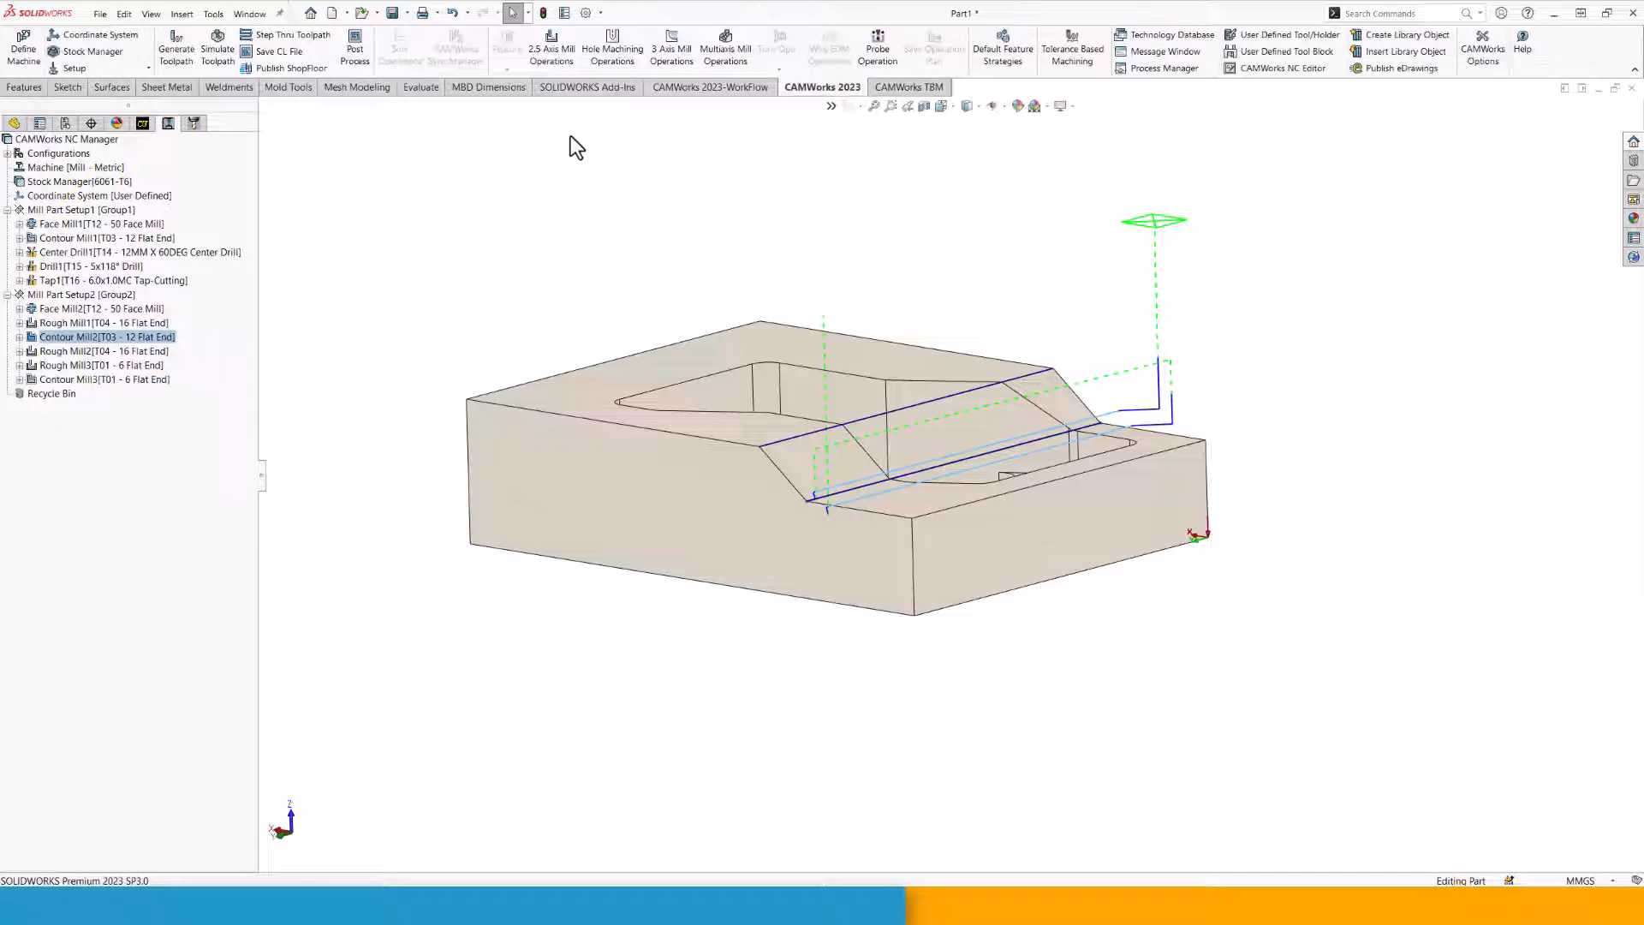
pyautogui.click(217, 50)
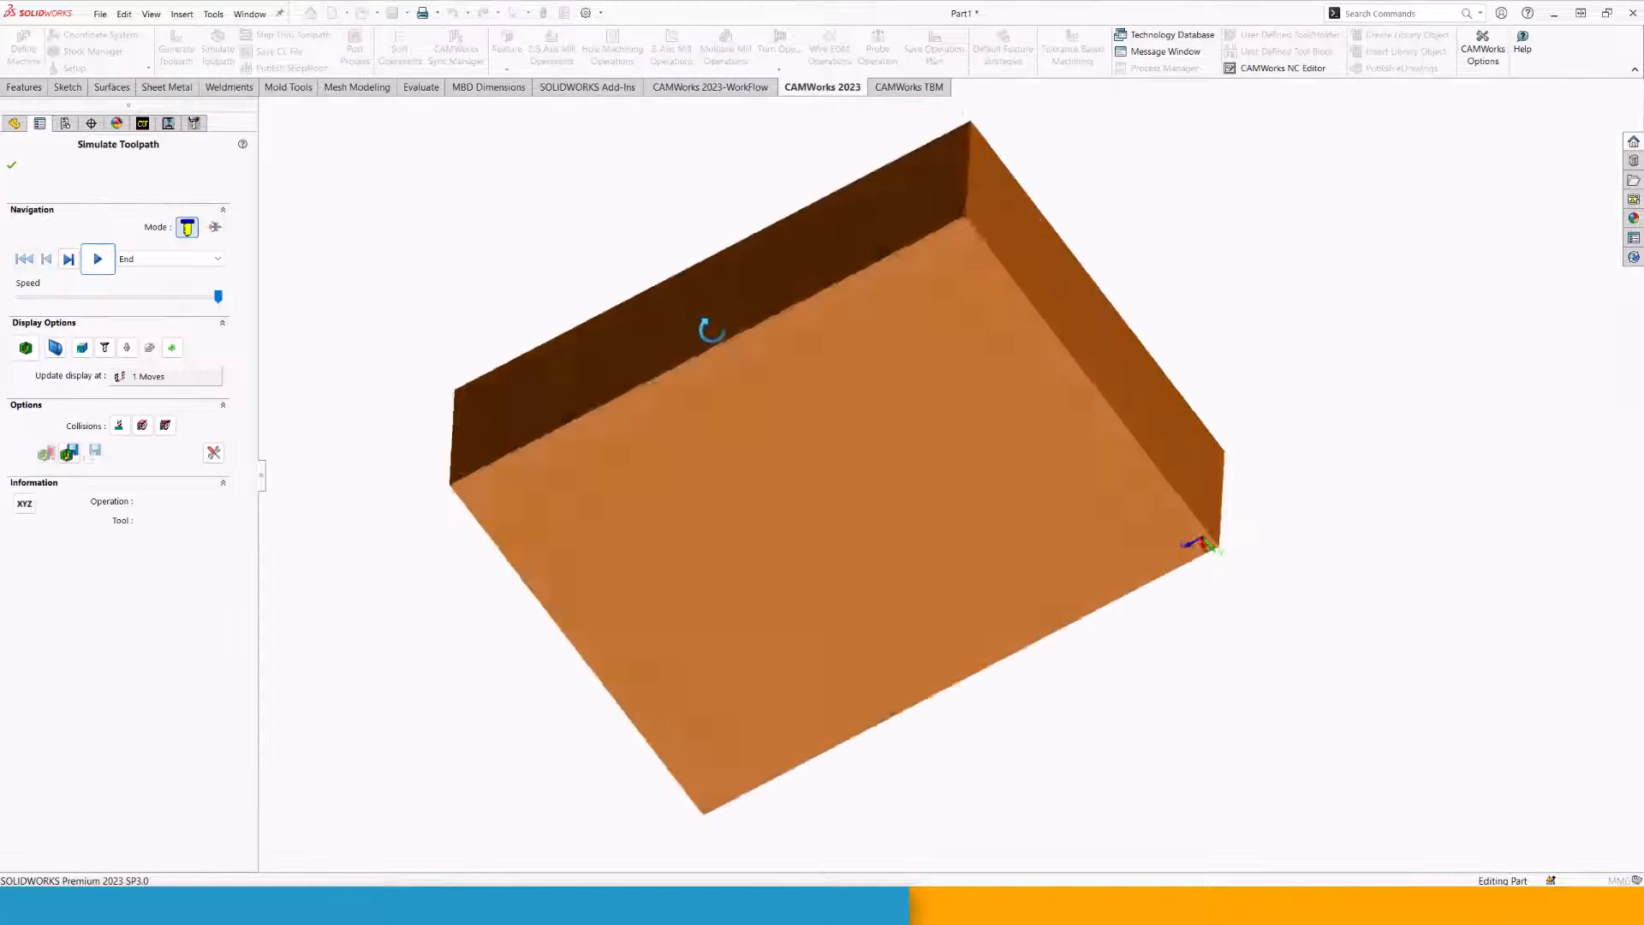
pyautogui.click(180, 259)
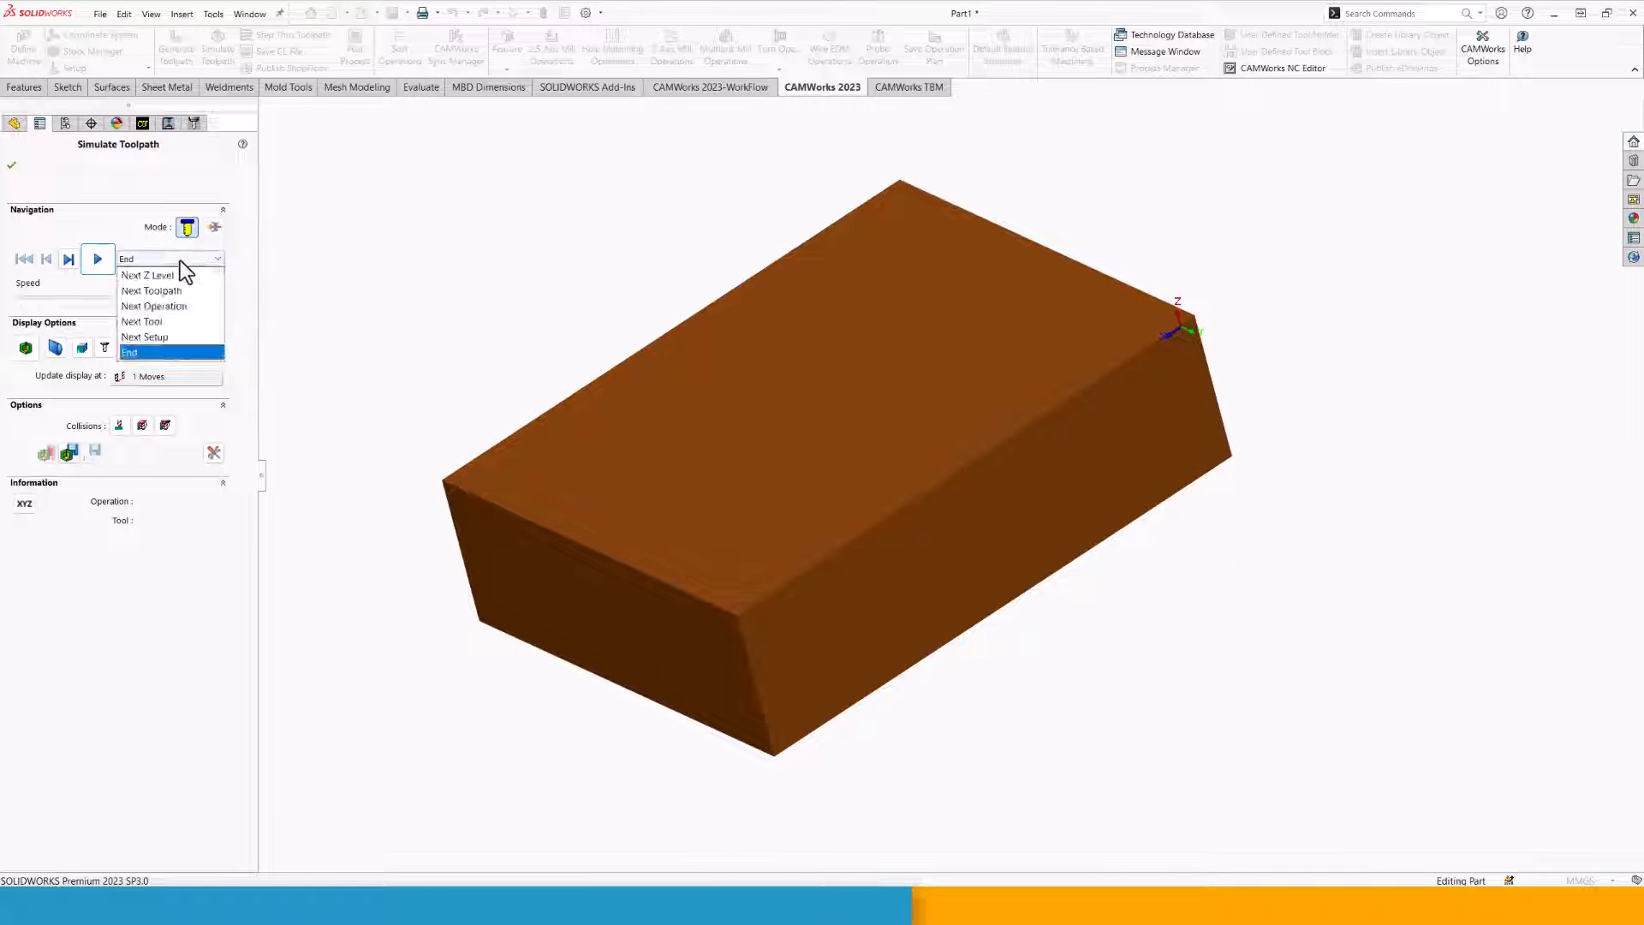
pyautogui.click(180, 307)
pyautogui.click(98, 260)
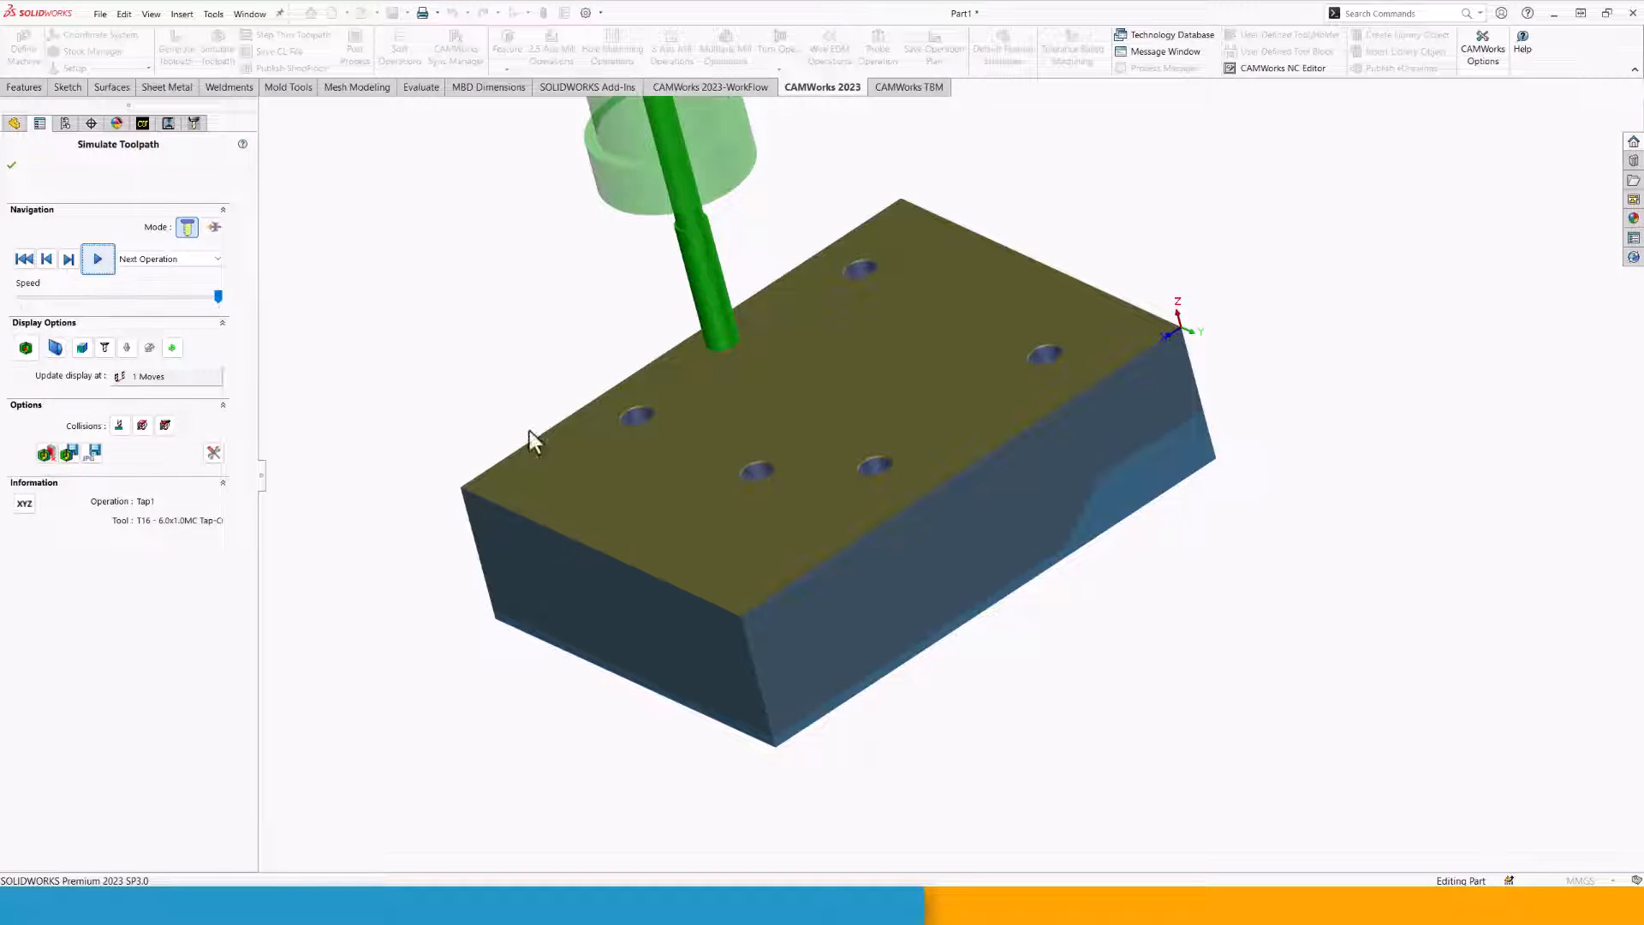
pyautogui.moveTo(529, 429); pyautogui.dragTo(859, 381, button='middle')
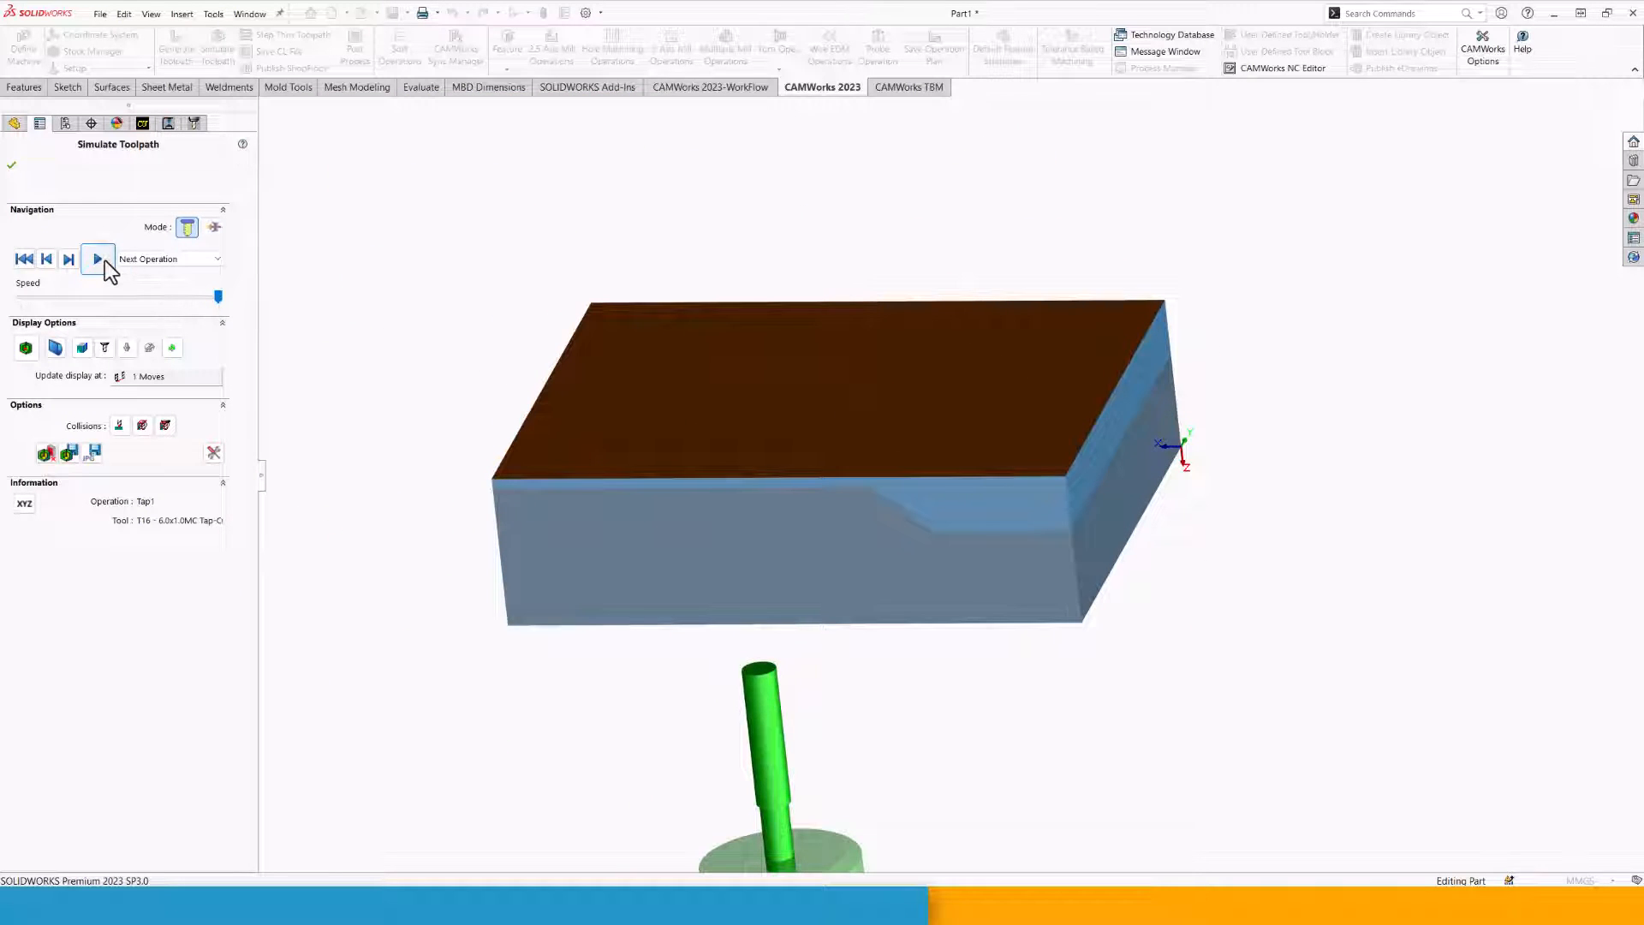
# Simulate the Mill Part Setup2 operations one at a time from Face Mill2 through Contour Mill3, then exit the simulation.
pyautogui.click(100, 260)
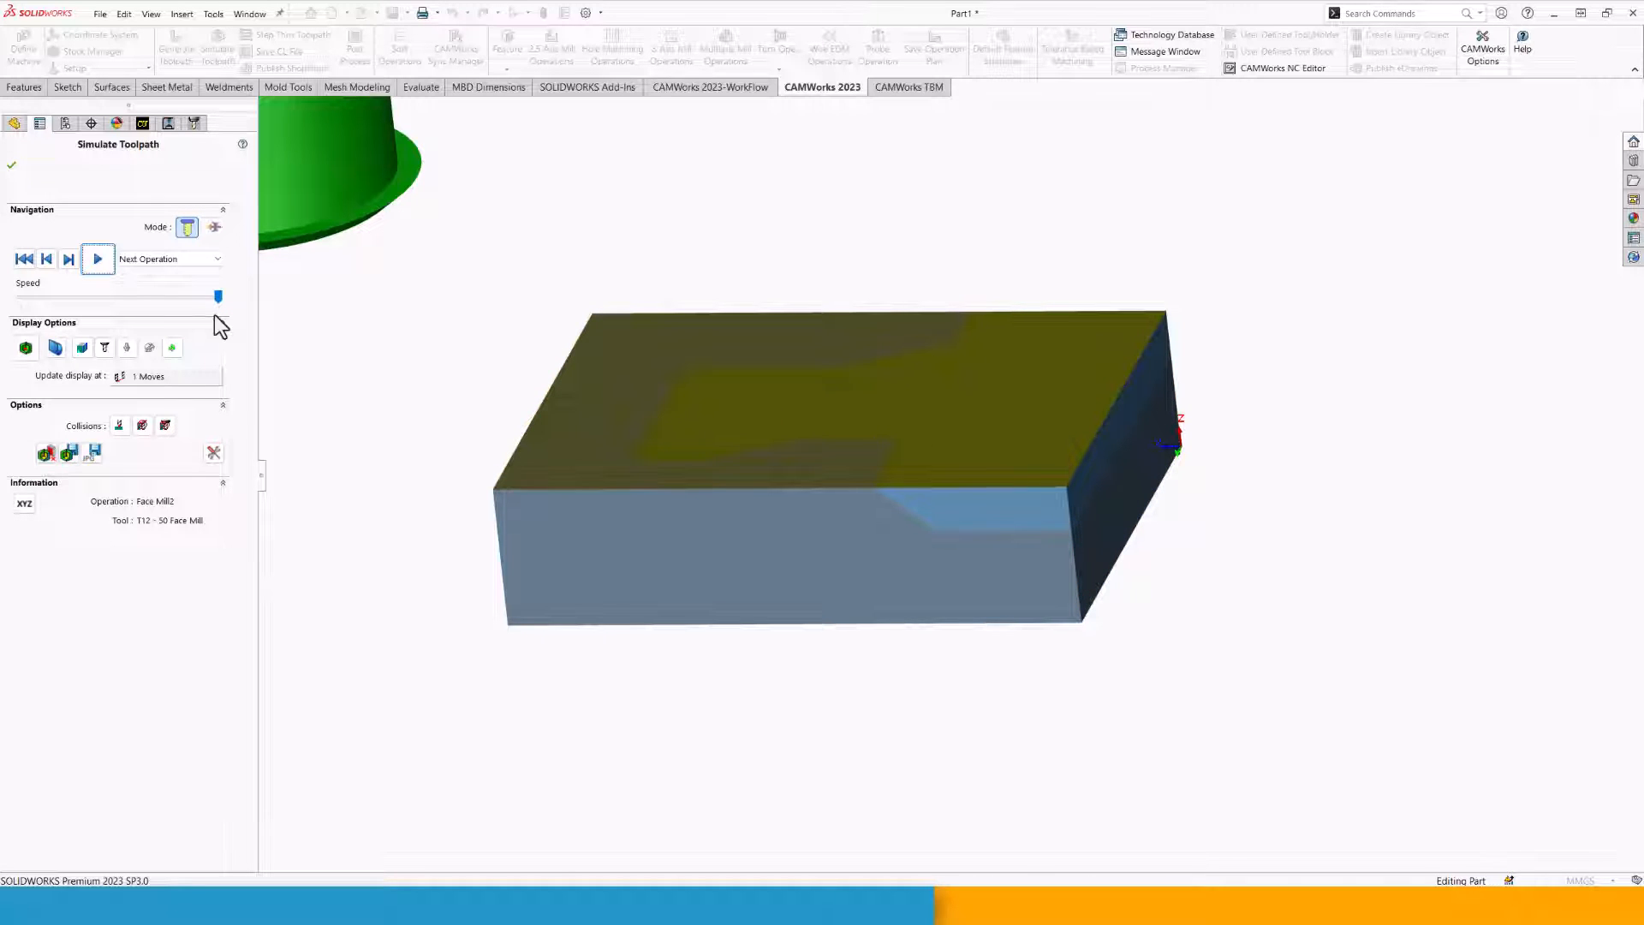
pyautogui.click(100, 261)
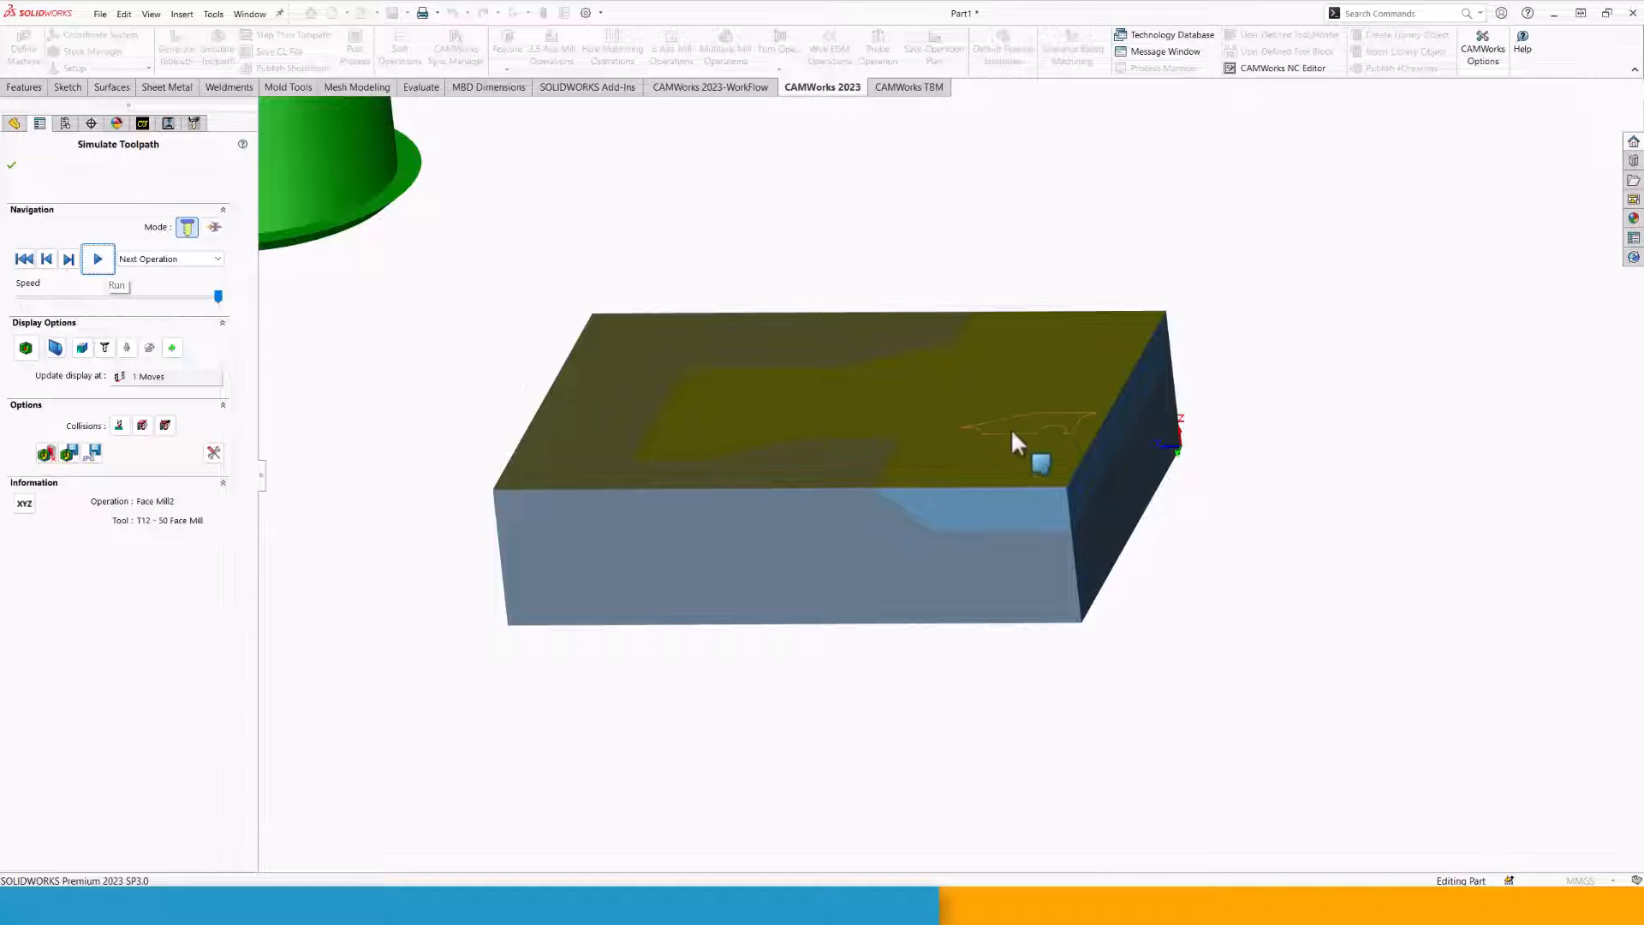
pyautogui.click(99, 260)
pyautogui.click(101, 262)
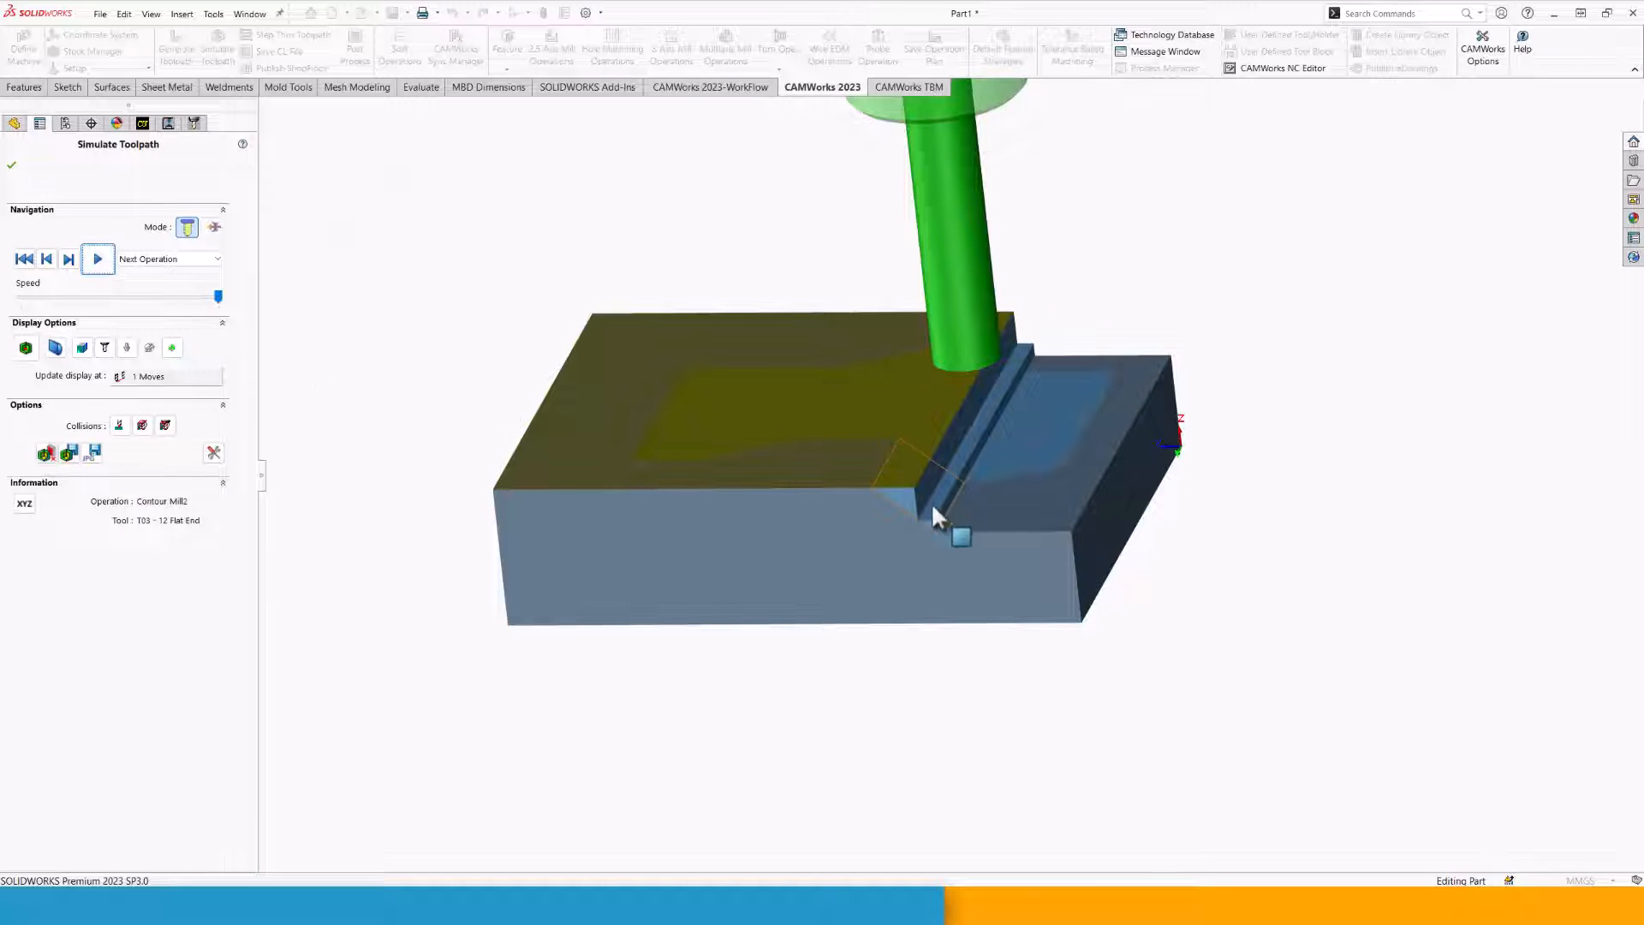
pyautogui.click(99, 260)
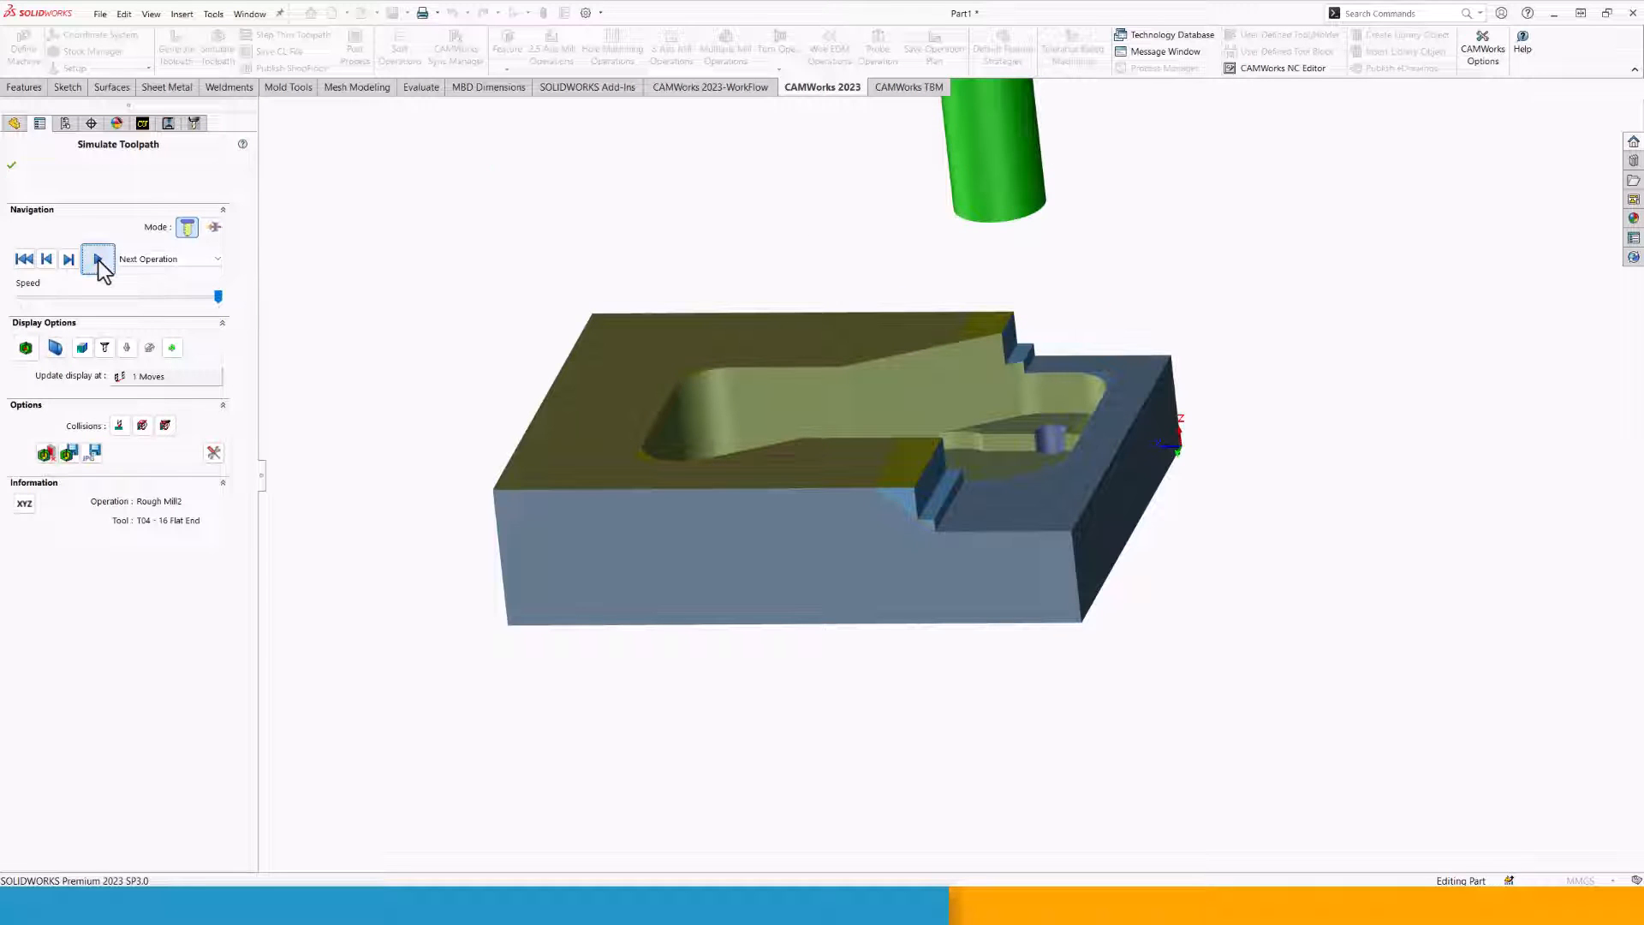
pyautogui.click(100, 261)
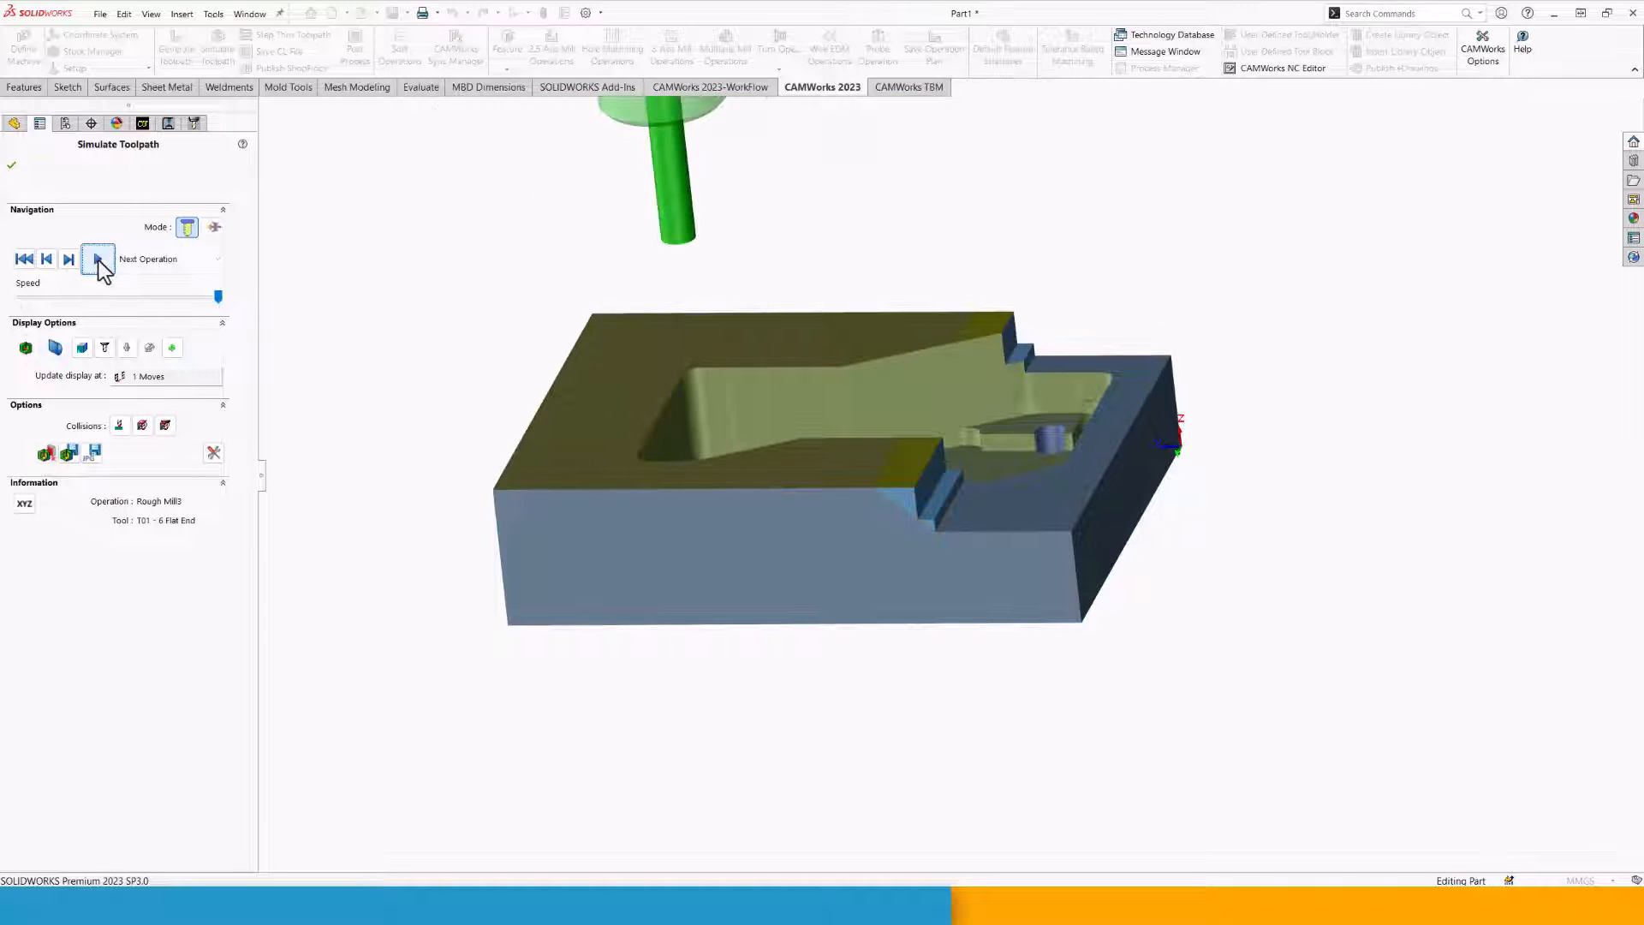
pyautogui.click(100, 260)
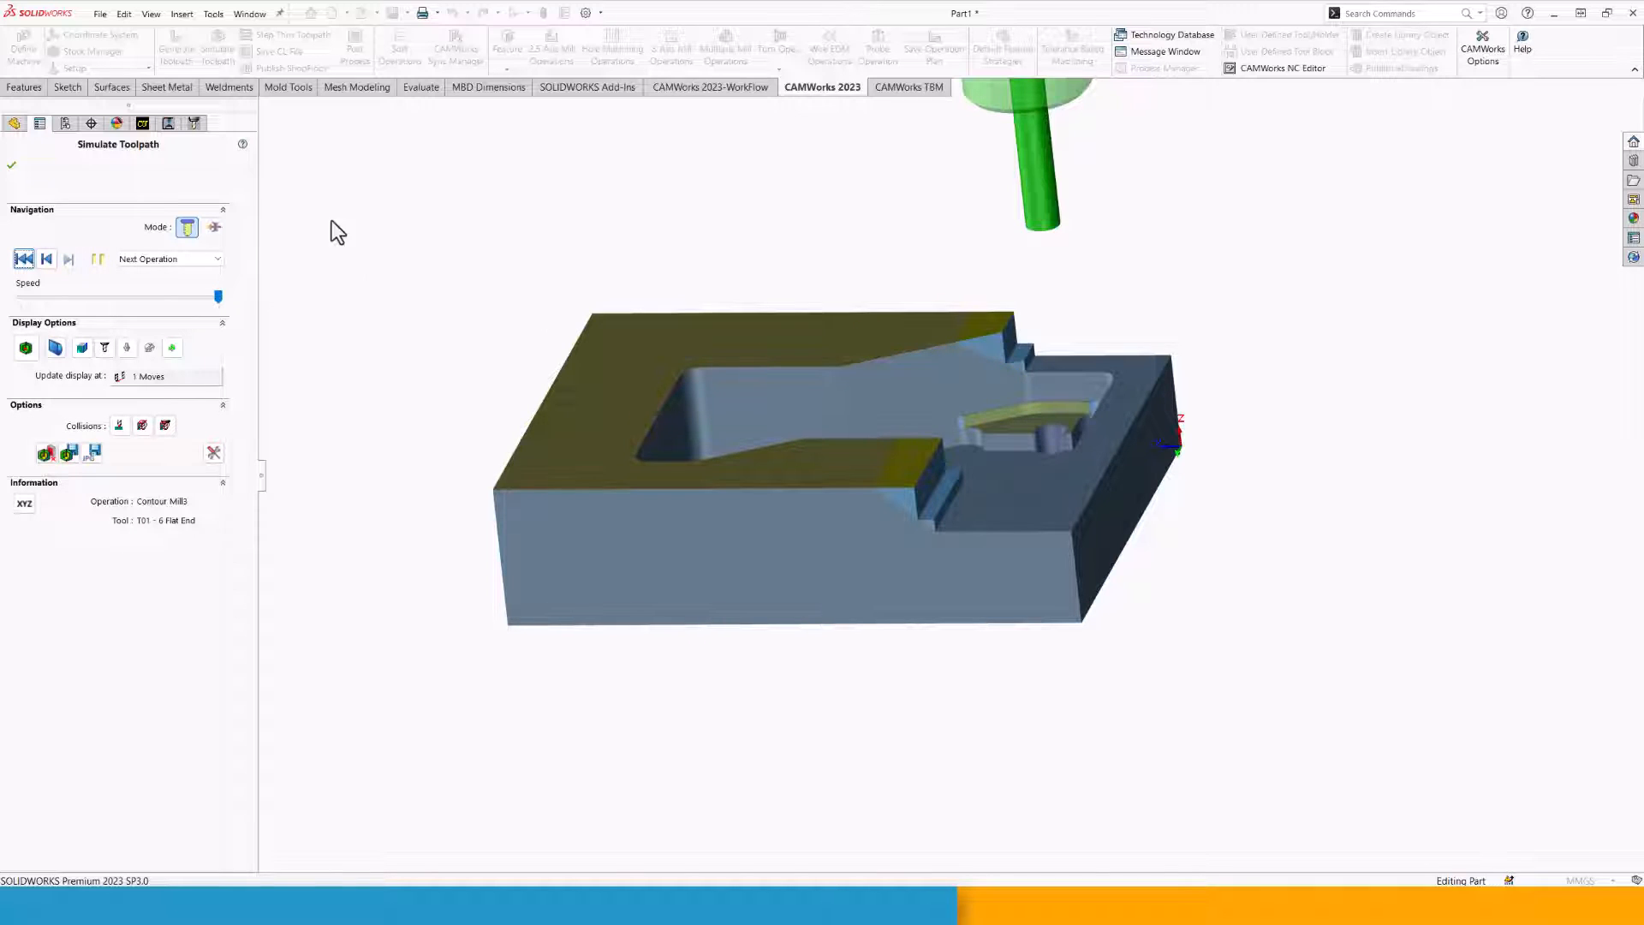
pyautogui.click(12, 165)
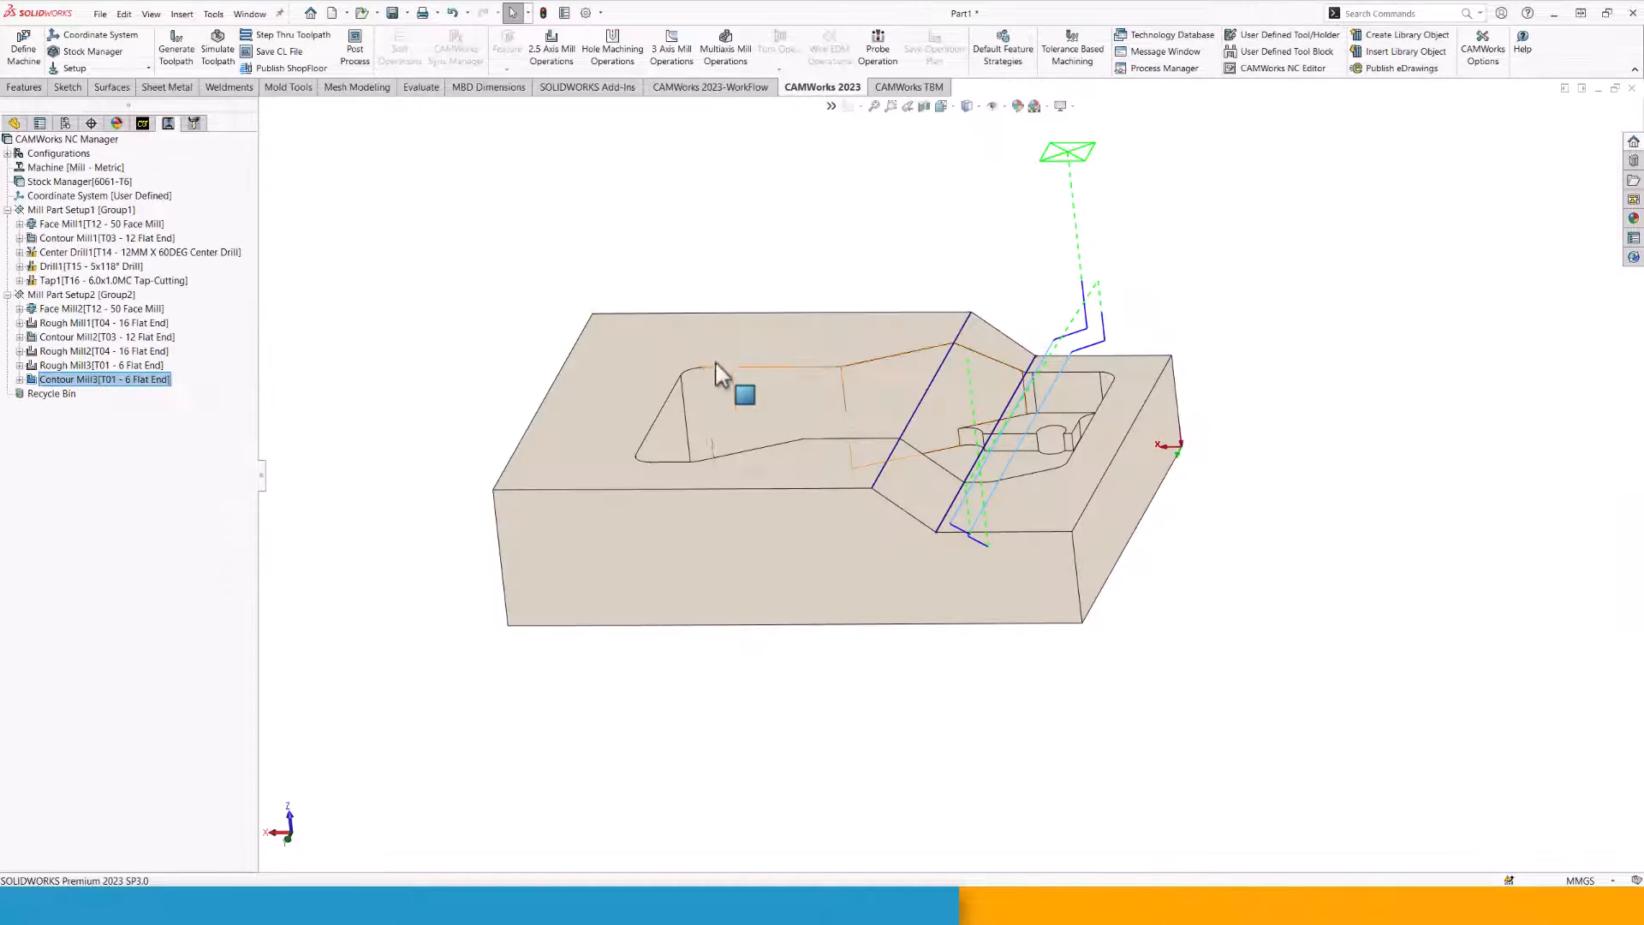
# Set Contour Mill2's first and max cut amounts to 5 and its leadin type to Parallel.
pyautogui.click(49, 337)
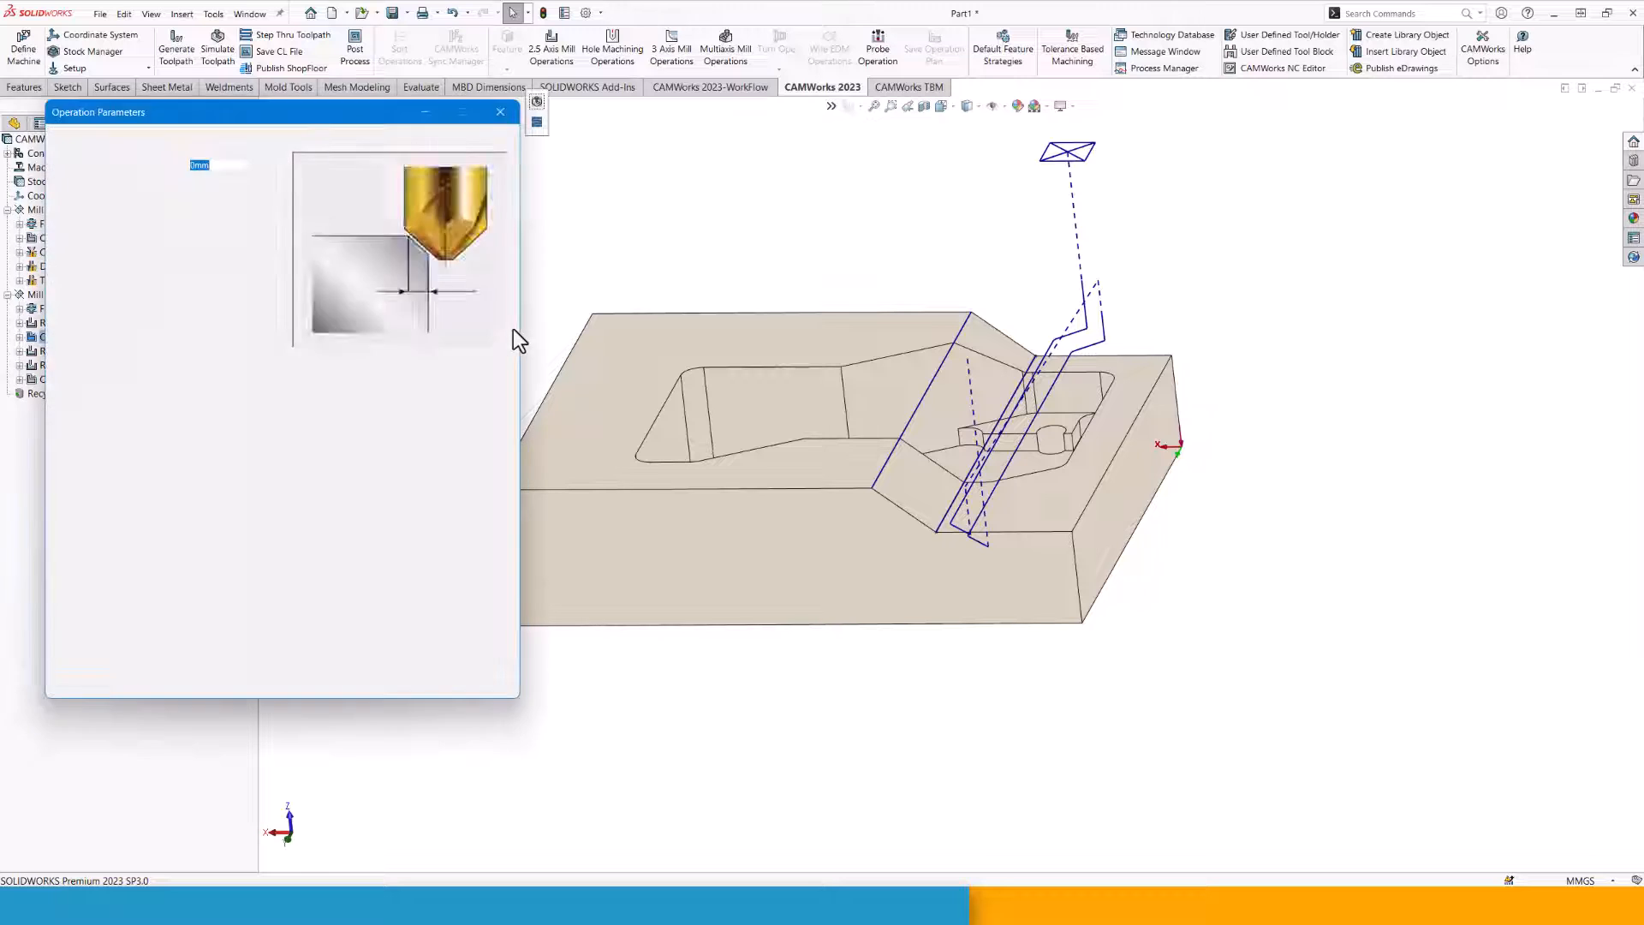
pyautogui.doubleClick(433, 456)
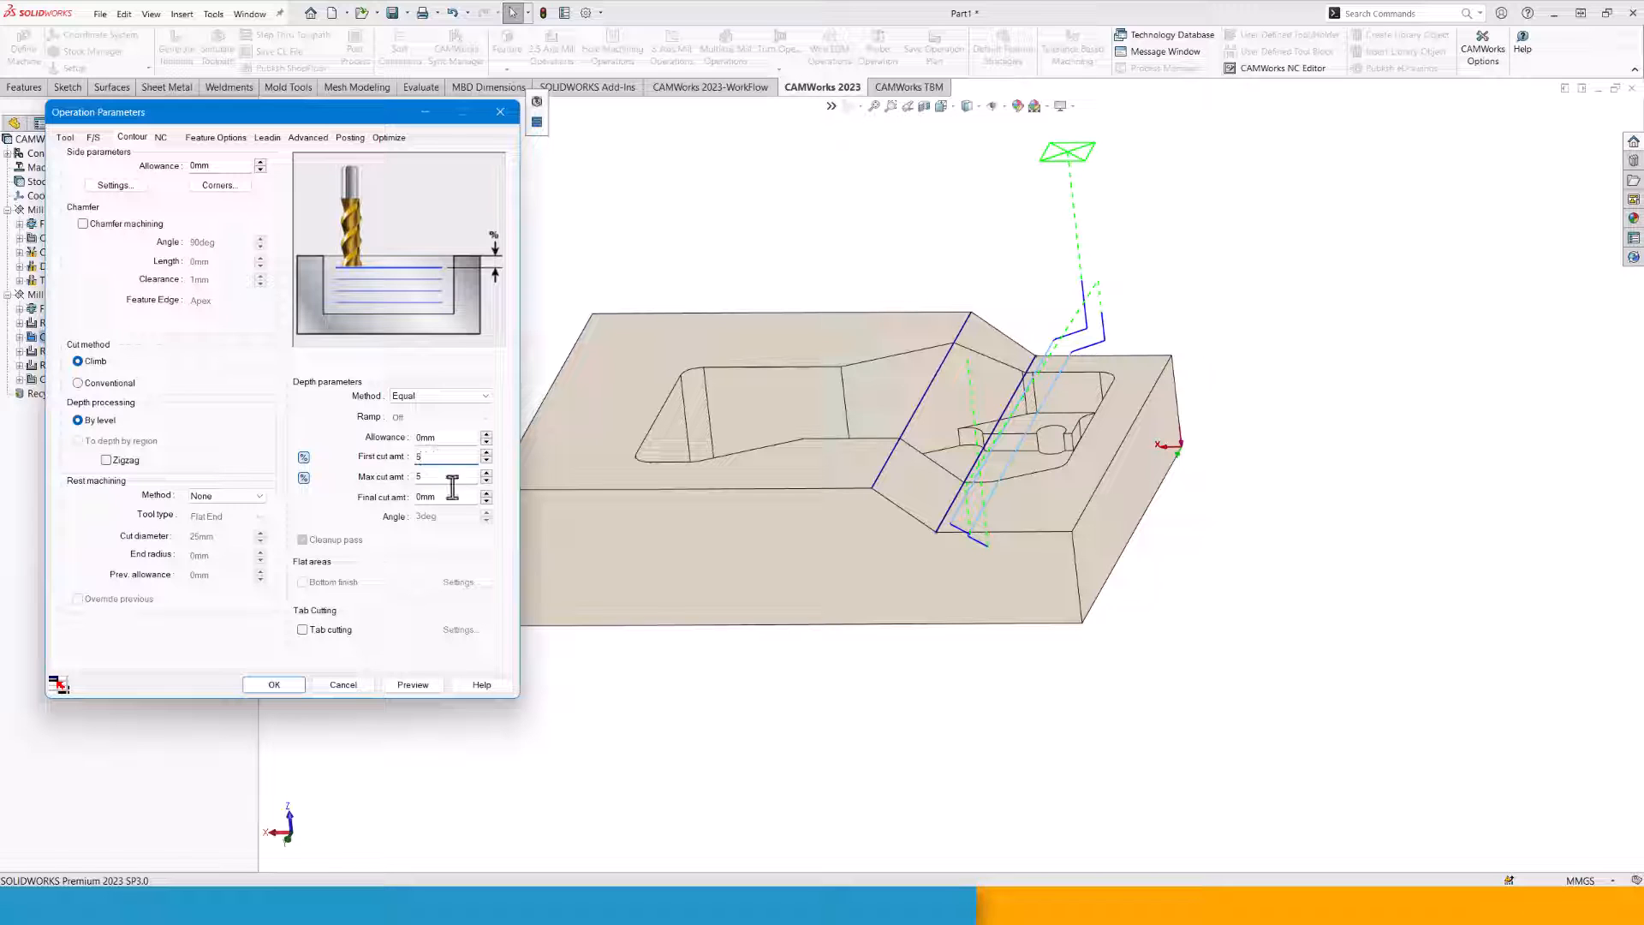
pyautogui.click(267, 137)
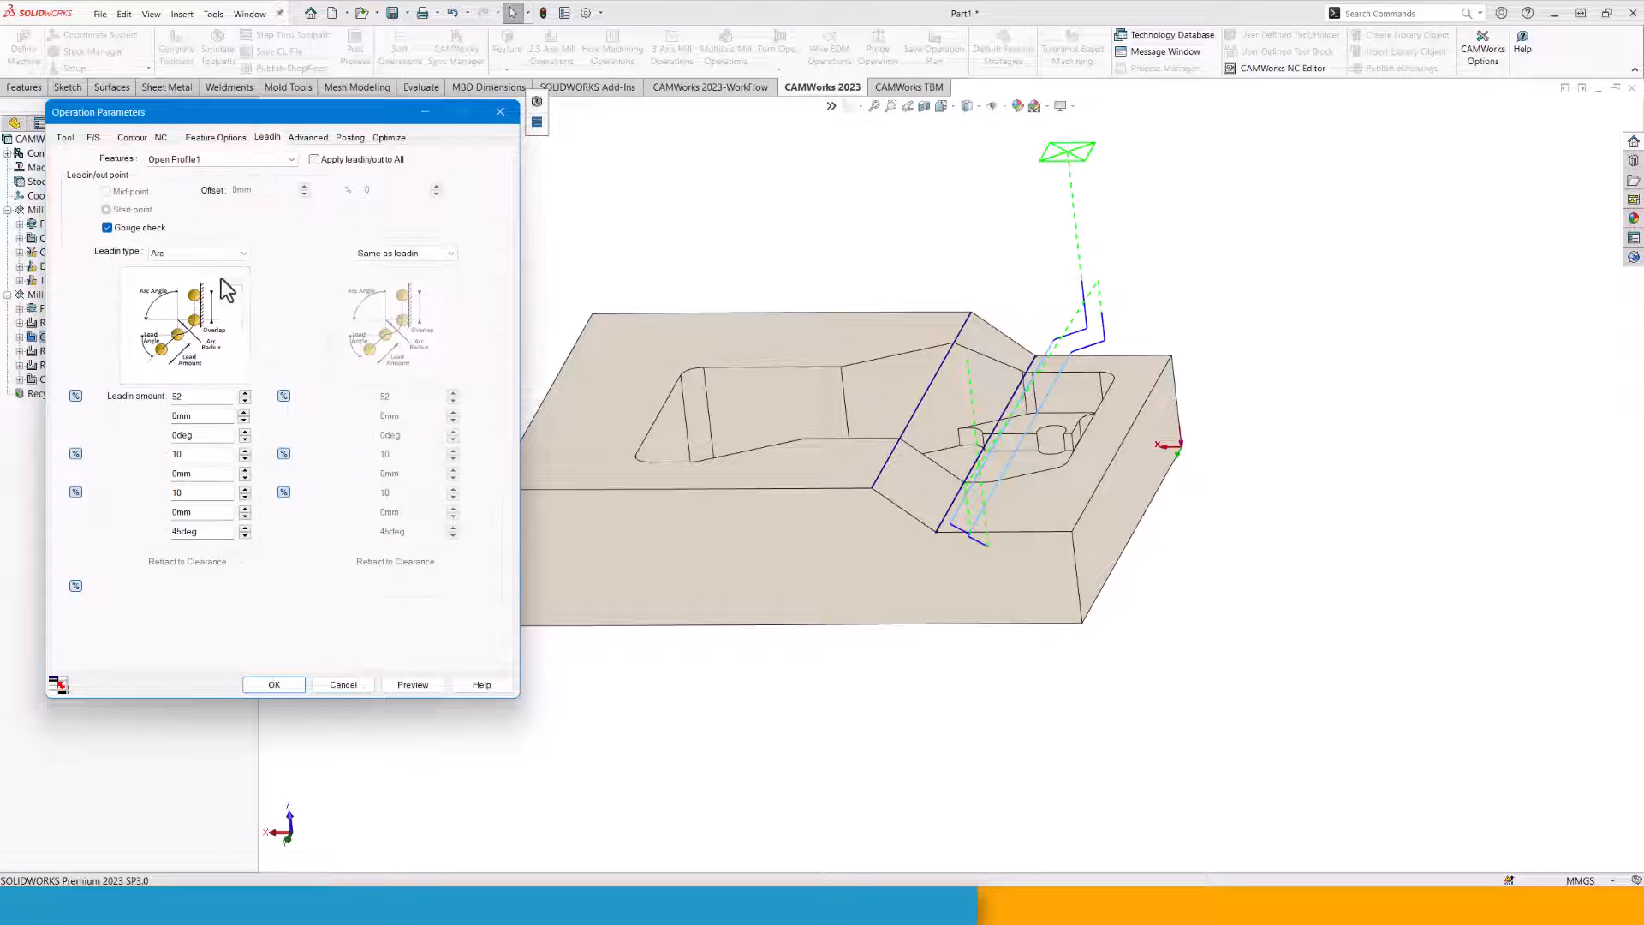
pyautogui.click(181, 253)
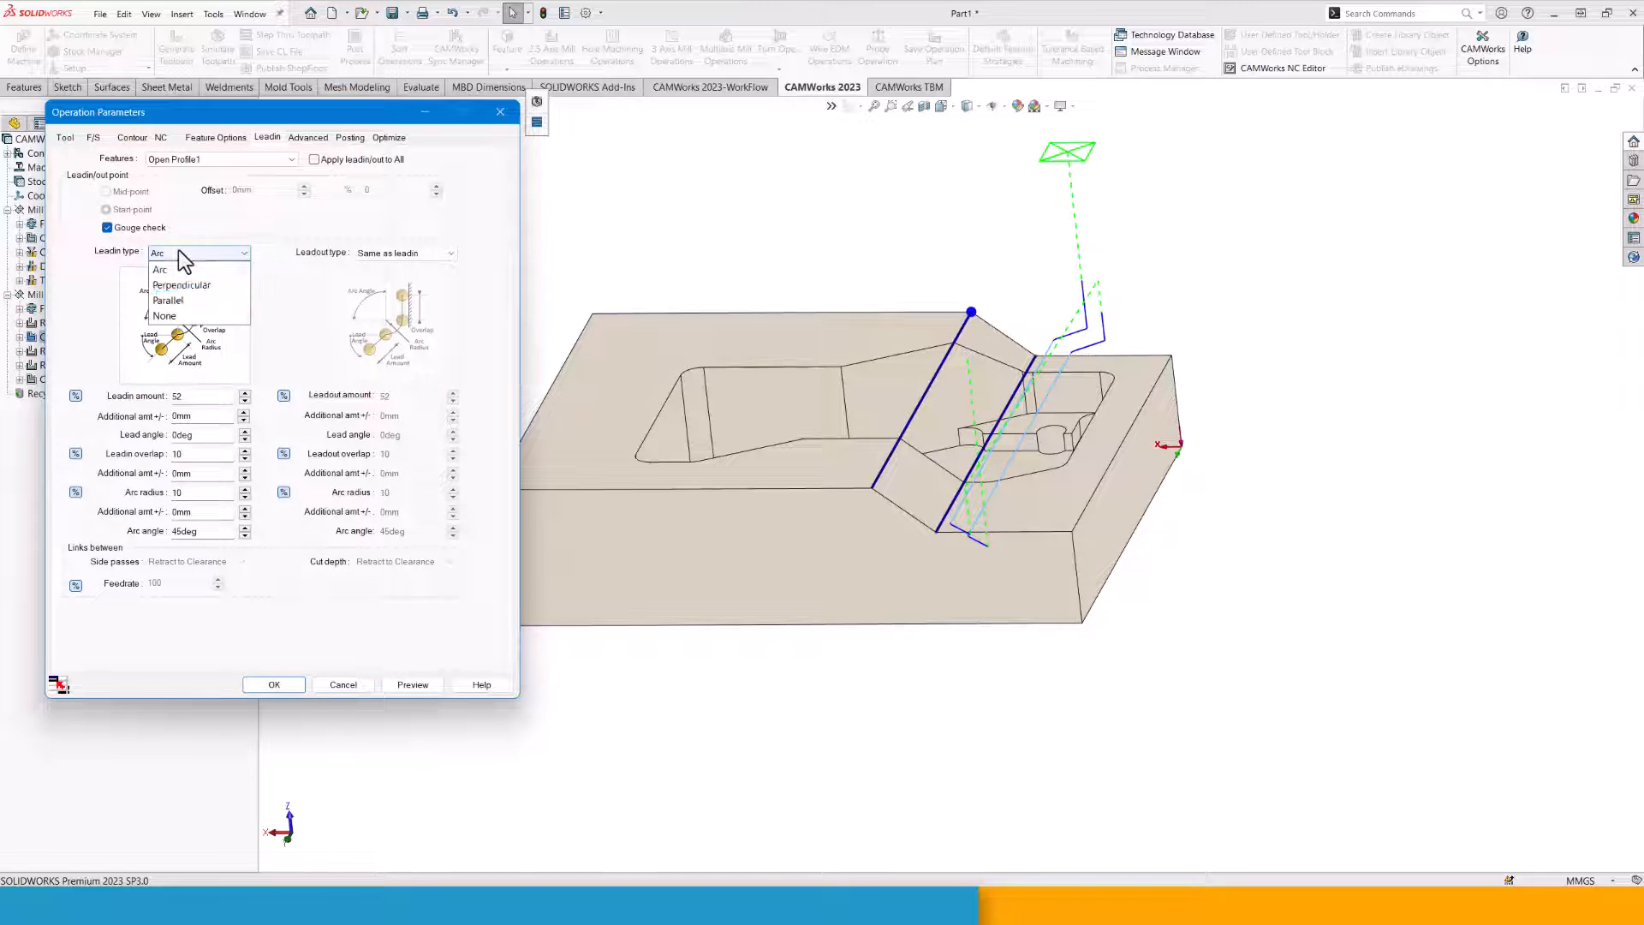
pyautogui.click(195, 301)
# Preview Contour Mill2's updated toolpath along the sloped face and accept the operation parameters.
pyautogui.click(426, 684)
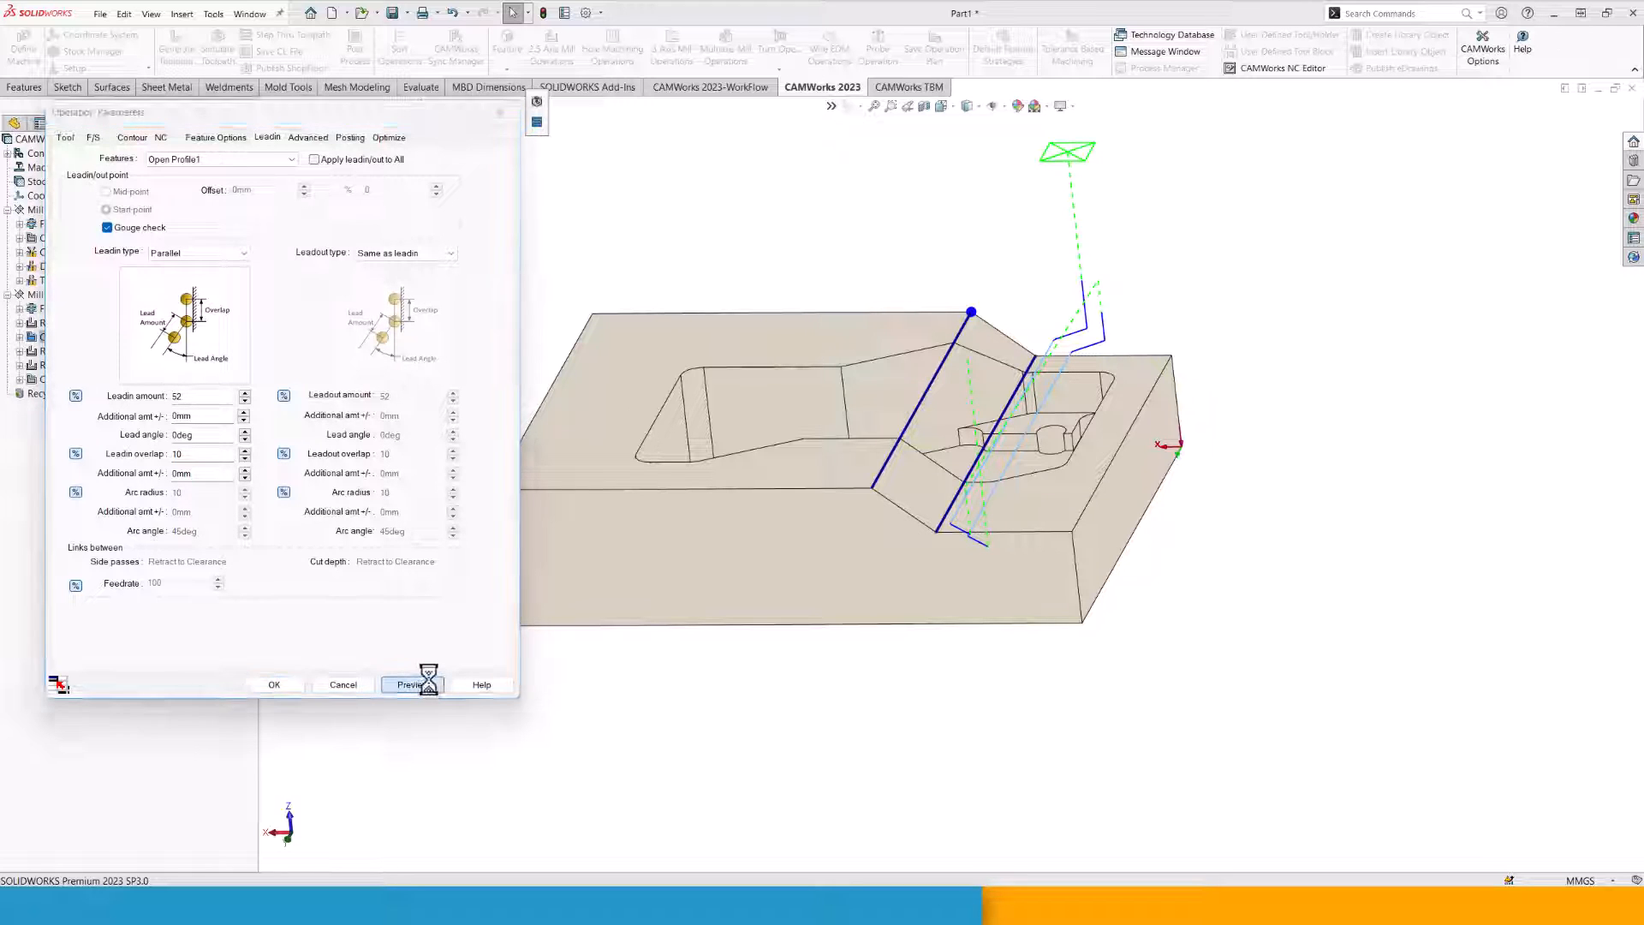
pyautogui.moveTo(1043, 385); pyautogui.dragTo(1019, 373, button='middle')
pyautogui.click(299, 685)
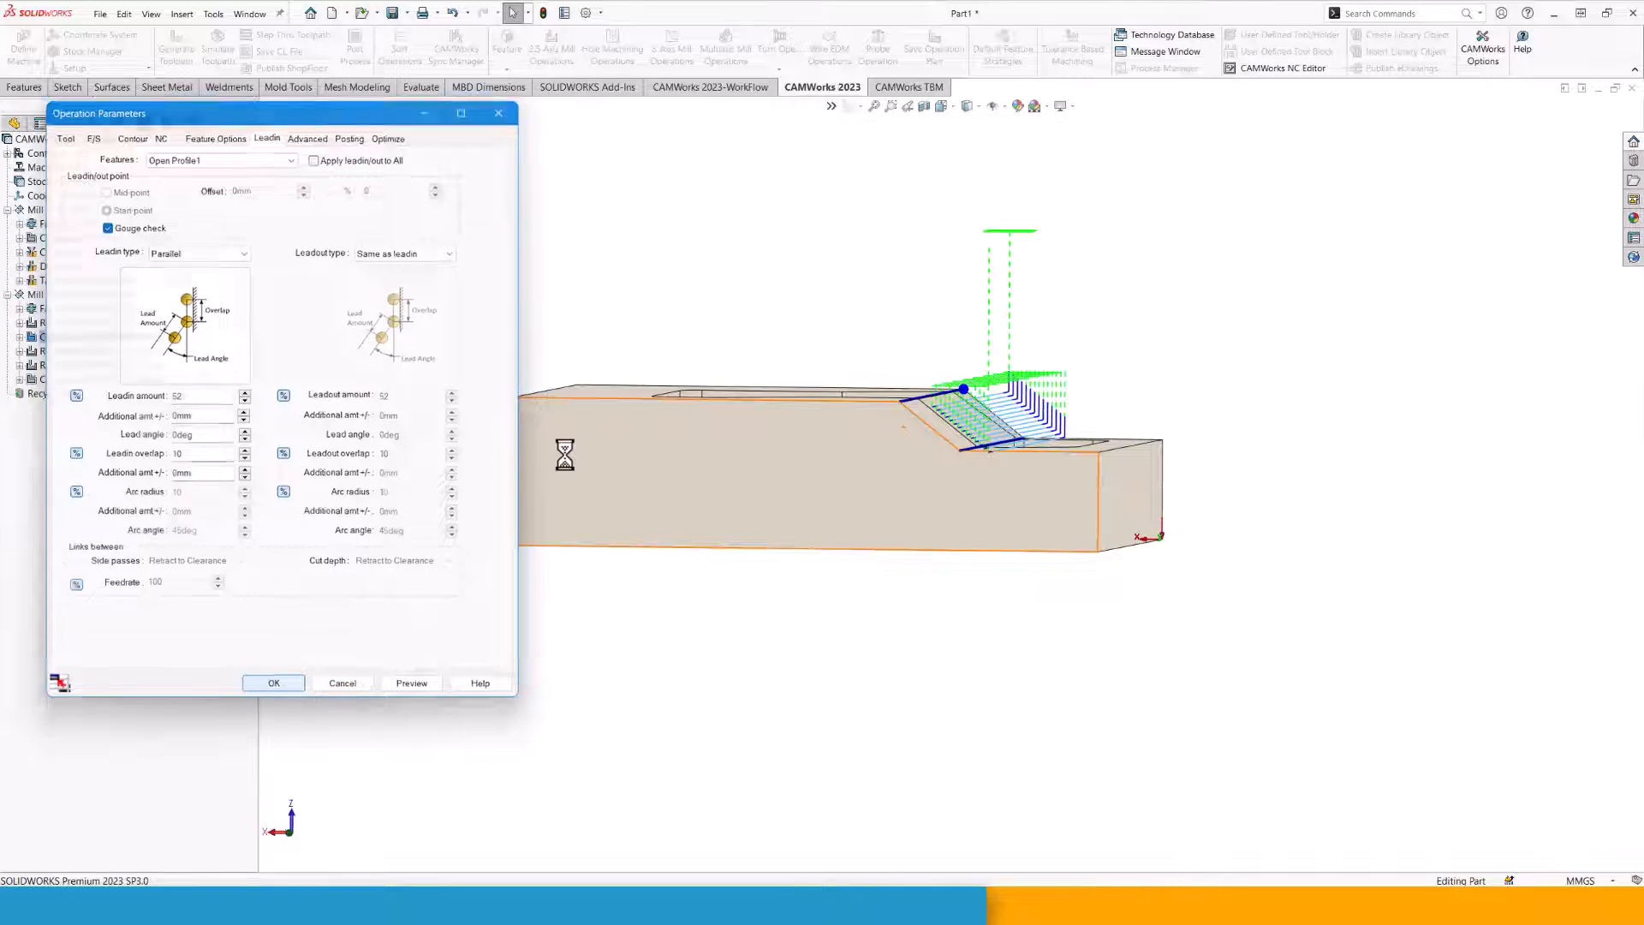
pyautogui.hotkey('ctrl', '7')
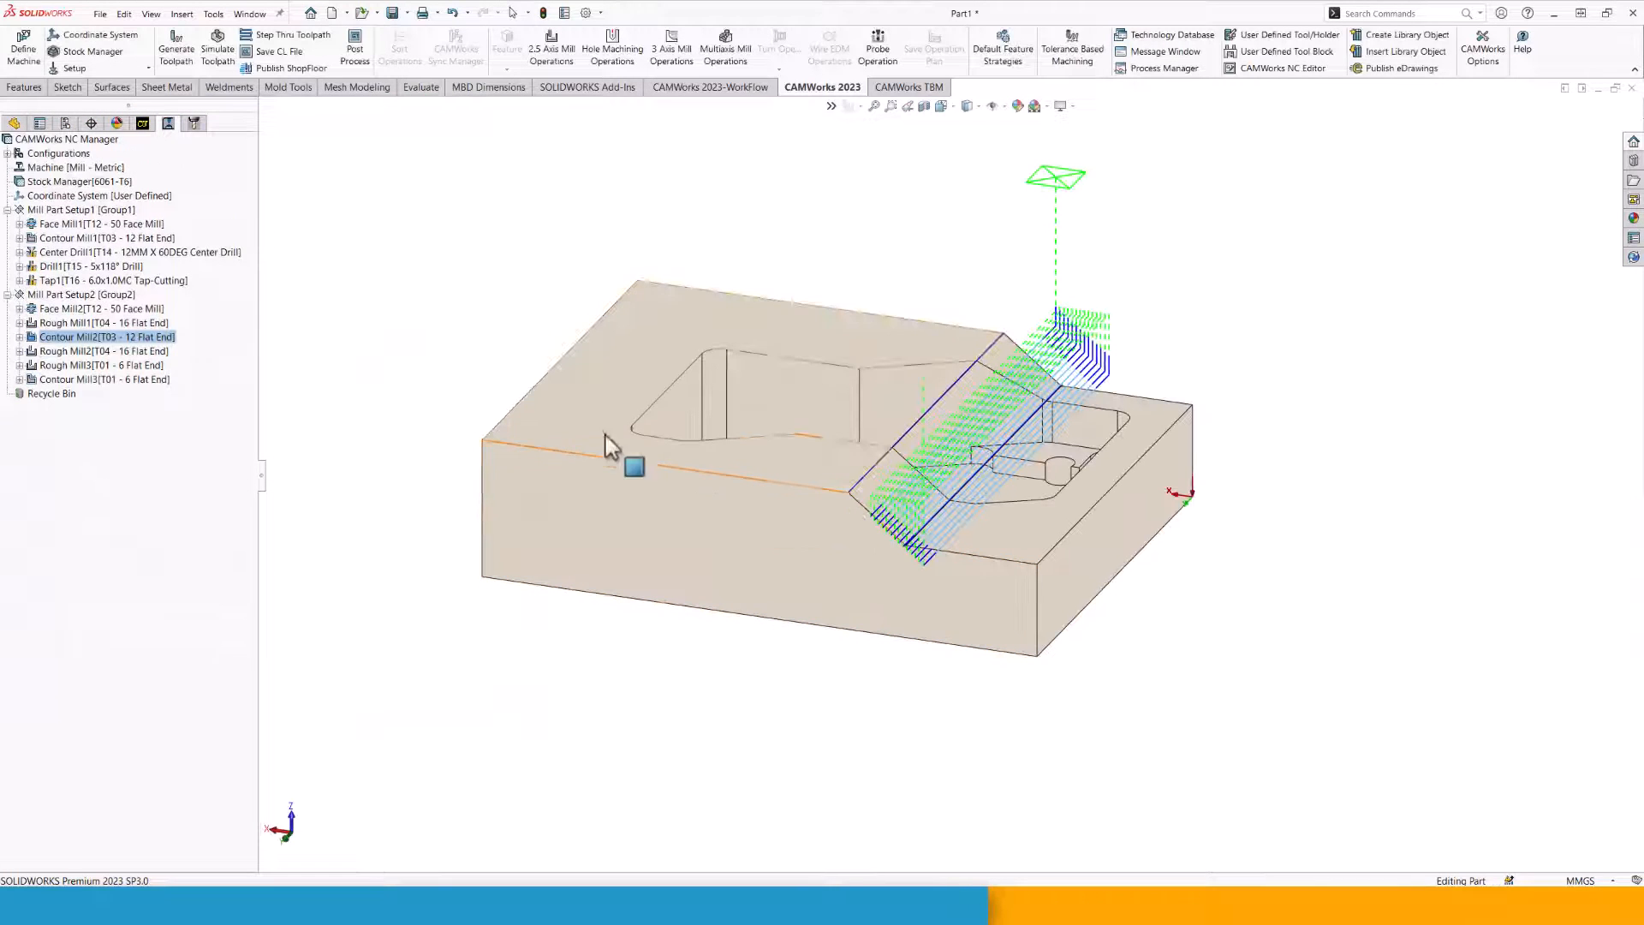
# Enable bottom finish for the flat areas in Contour Mill3's contour parameters.
pyautogui.click(57, 379)
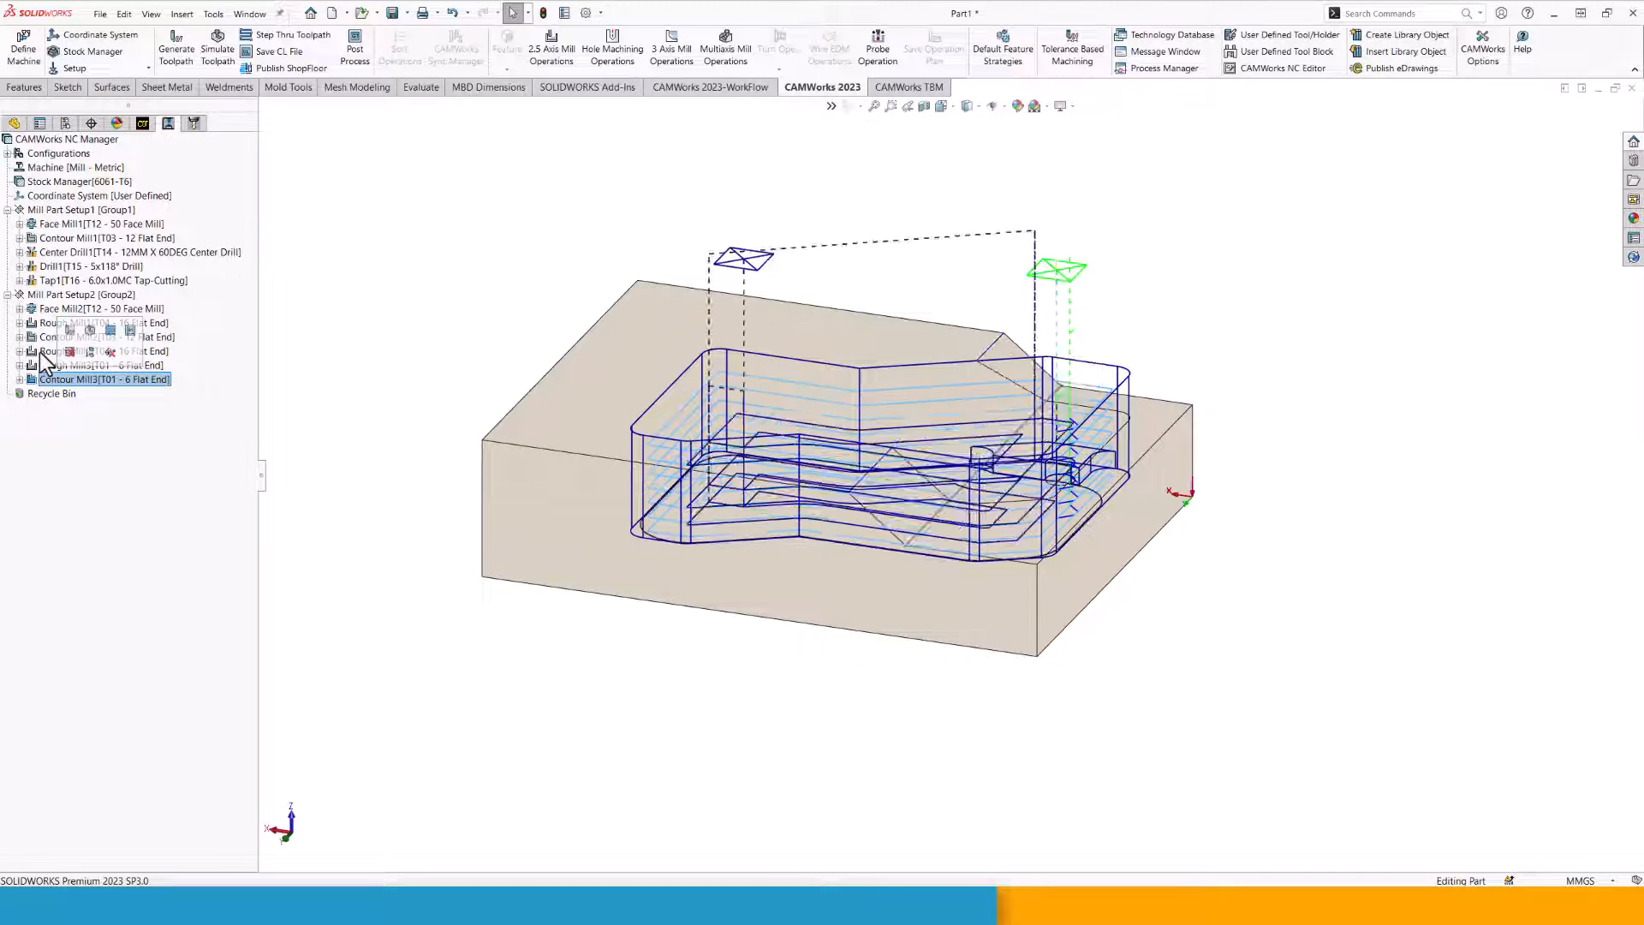
pyautogui.click(82, 351)
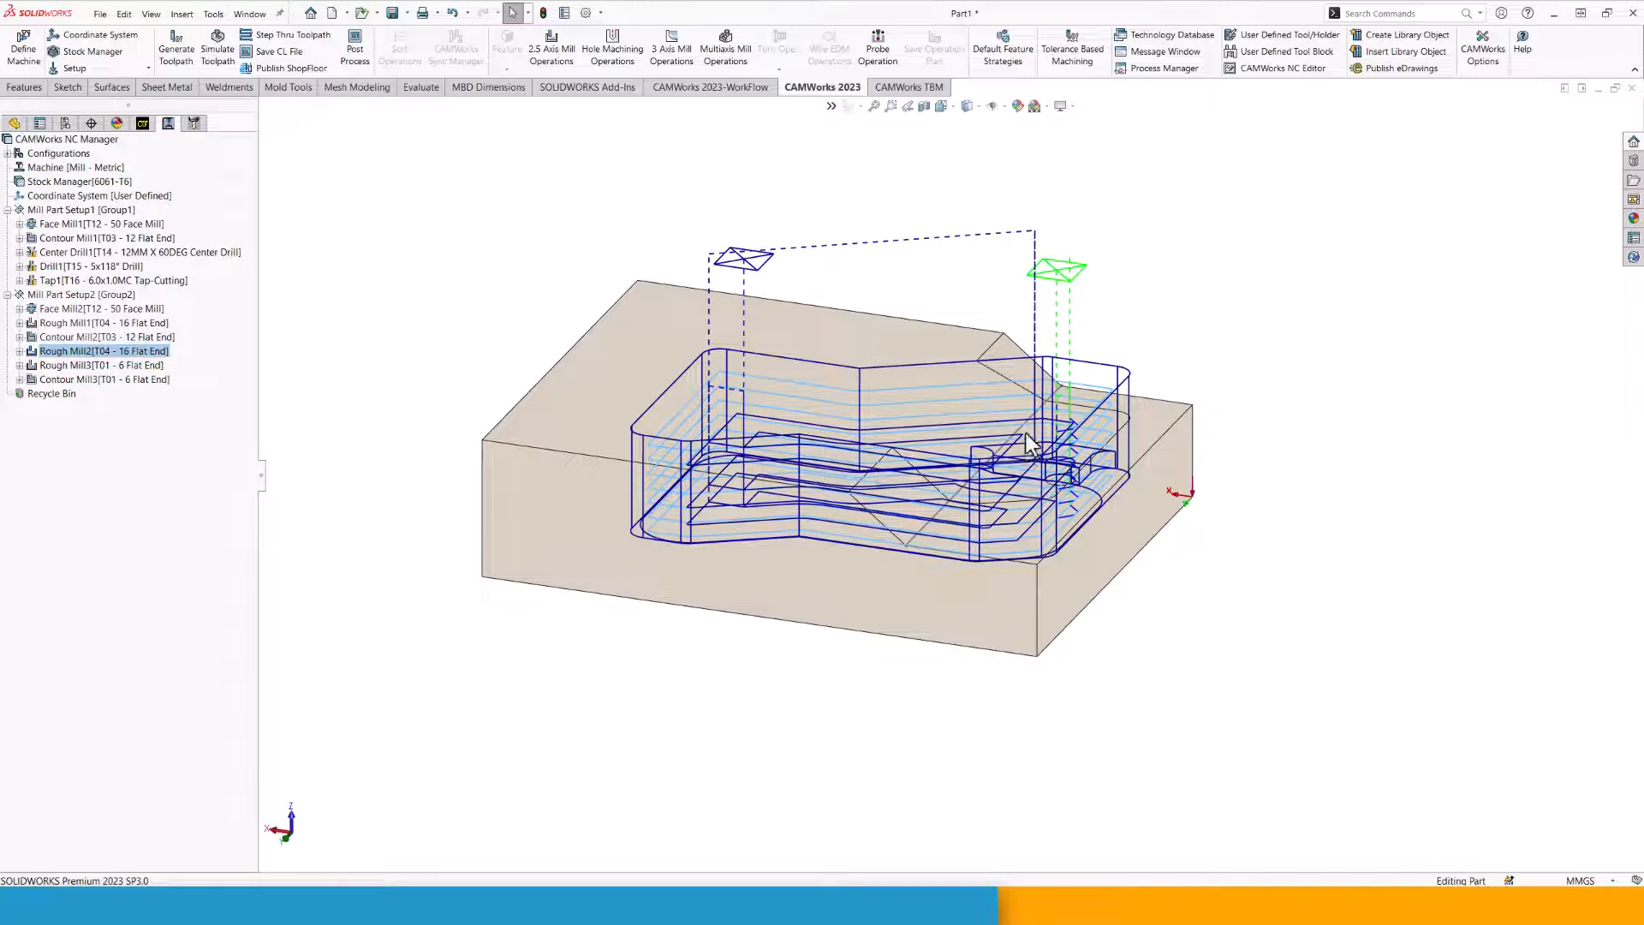
pyautogui.moveTo(877, 480); pyautogui.dragTo(953, 294, button='middle')
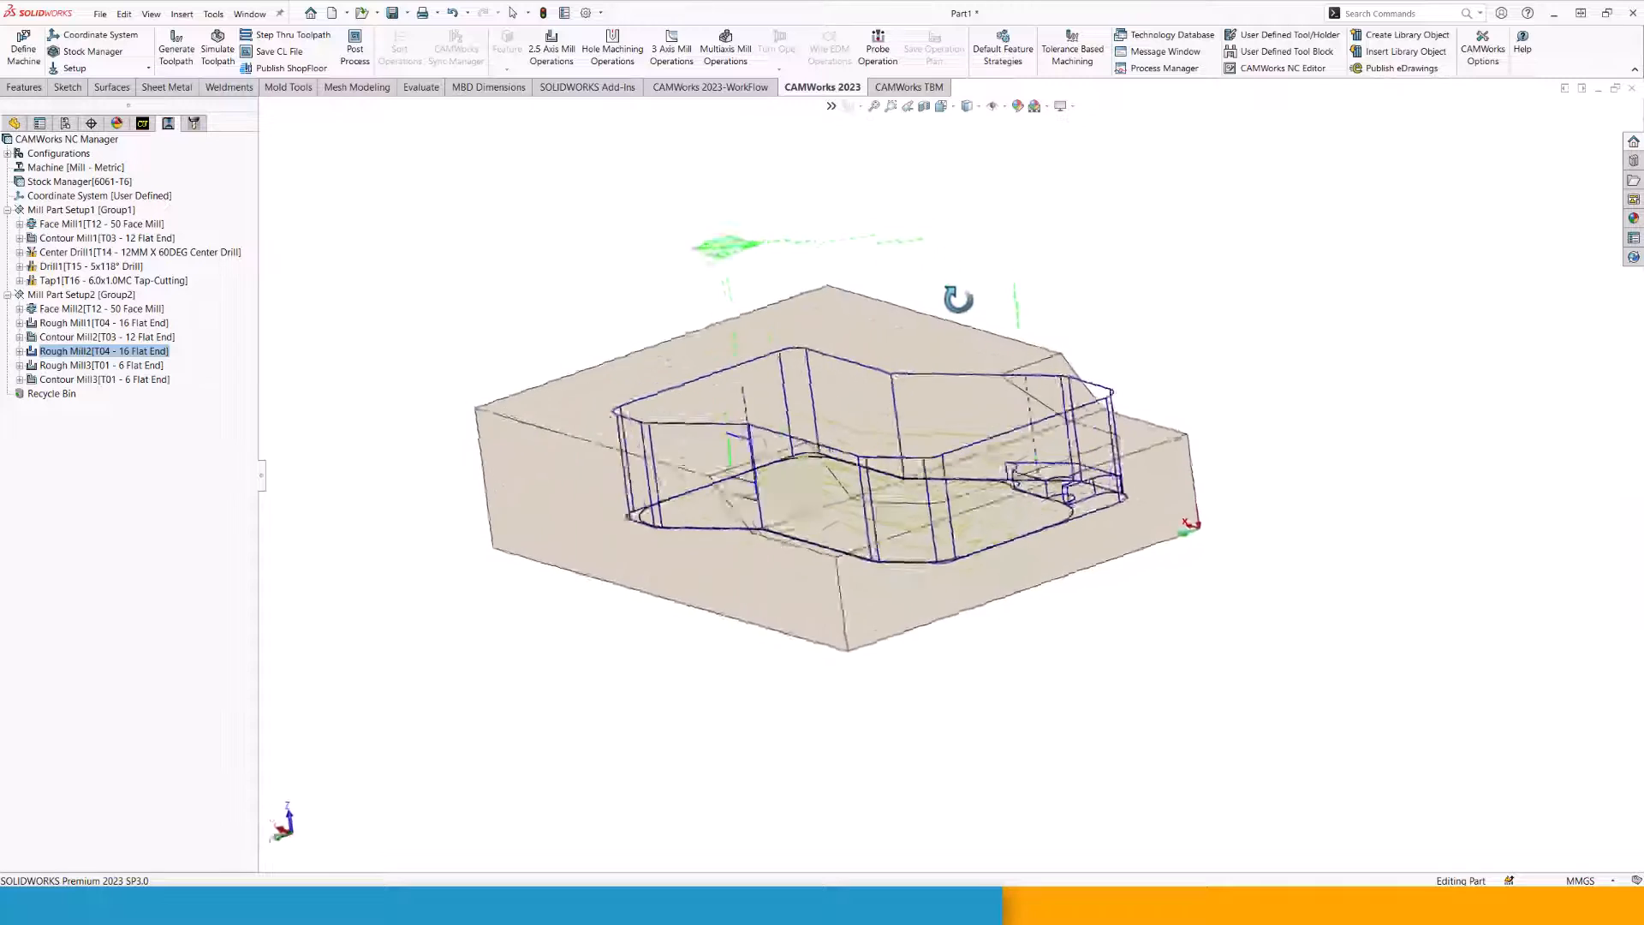
pyautogui.click(47, 381)
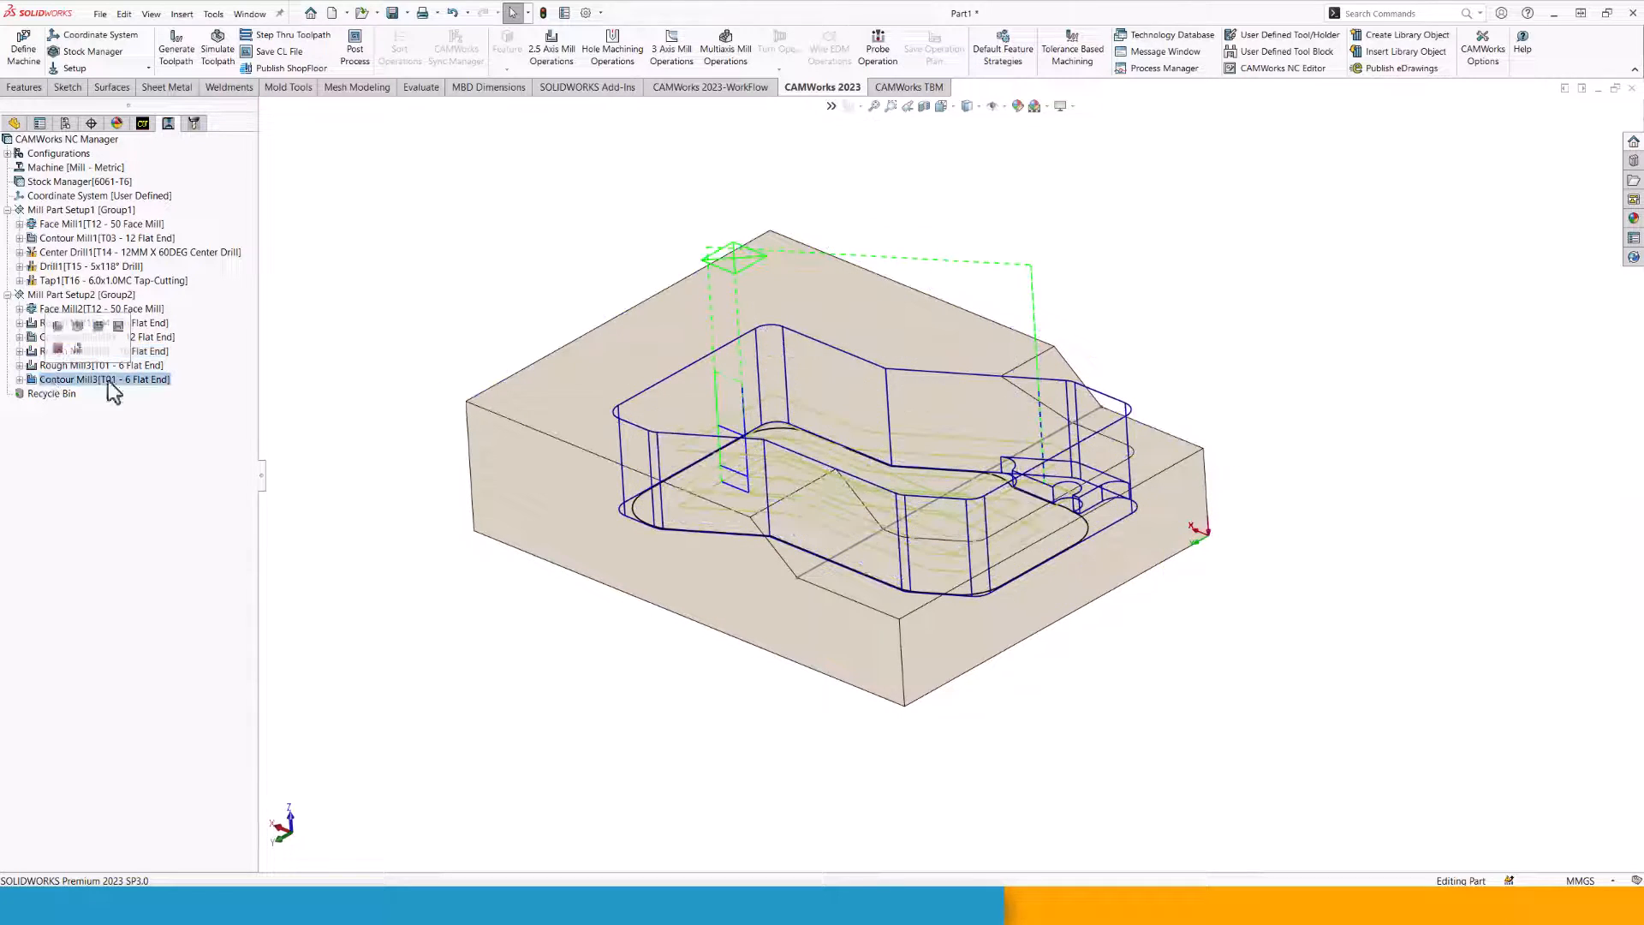
pyautogui.moveTo(962, 514); pyautogui.dragTo(1027, 409, button='middle')
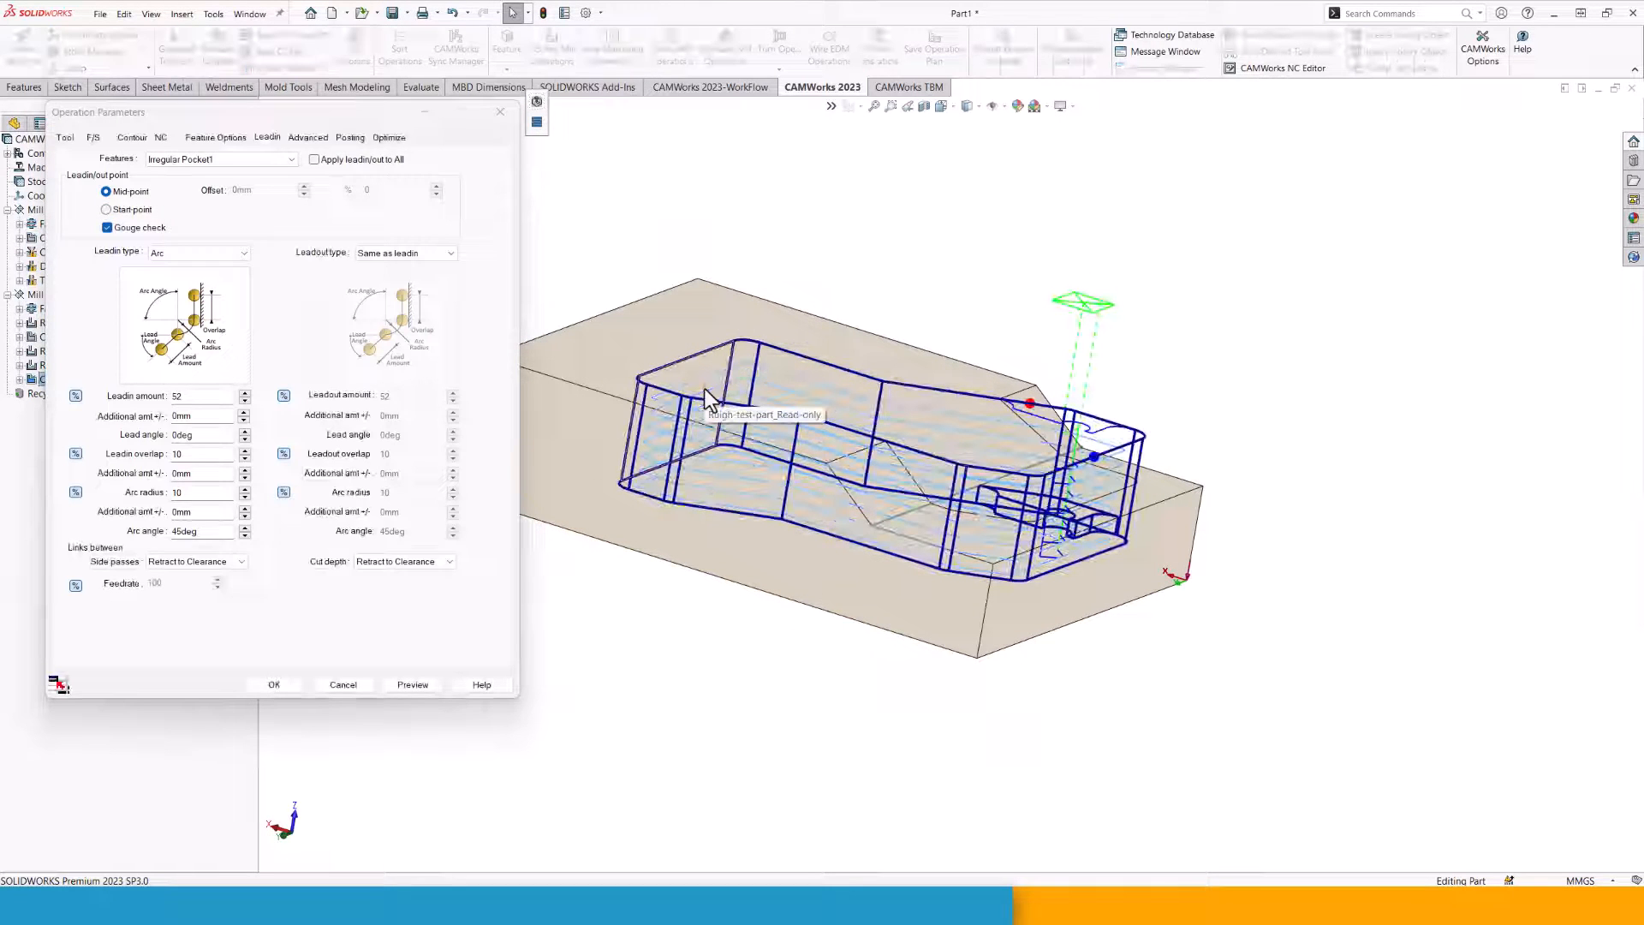
pyautogui.click(133, 137)
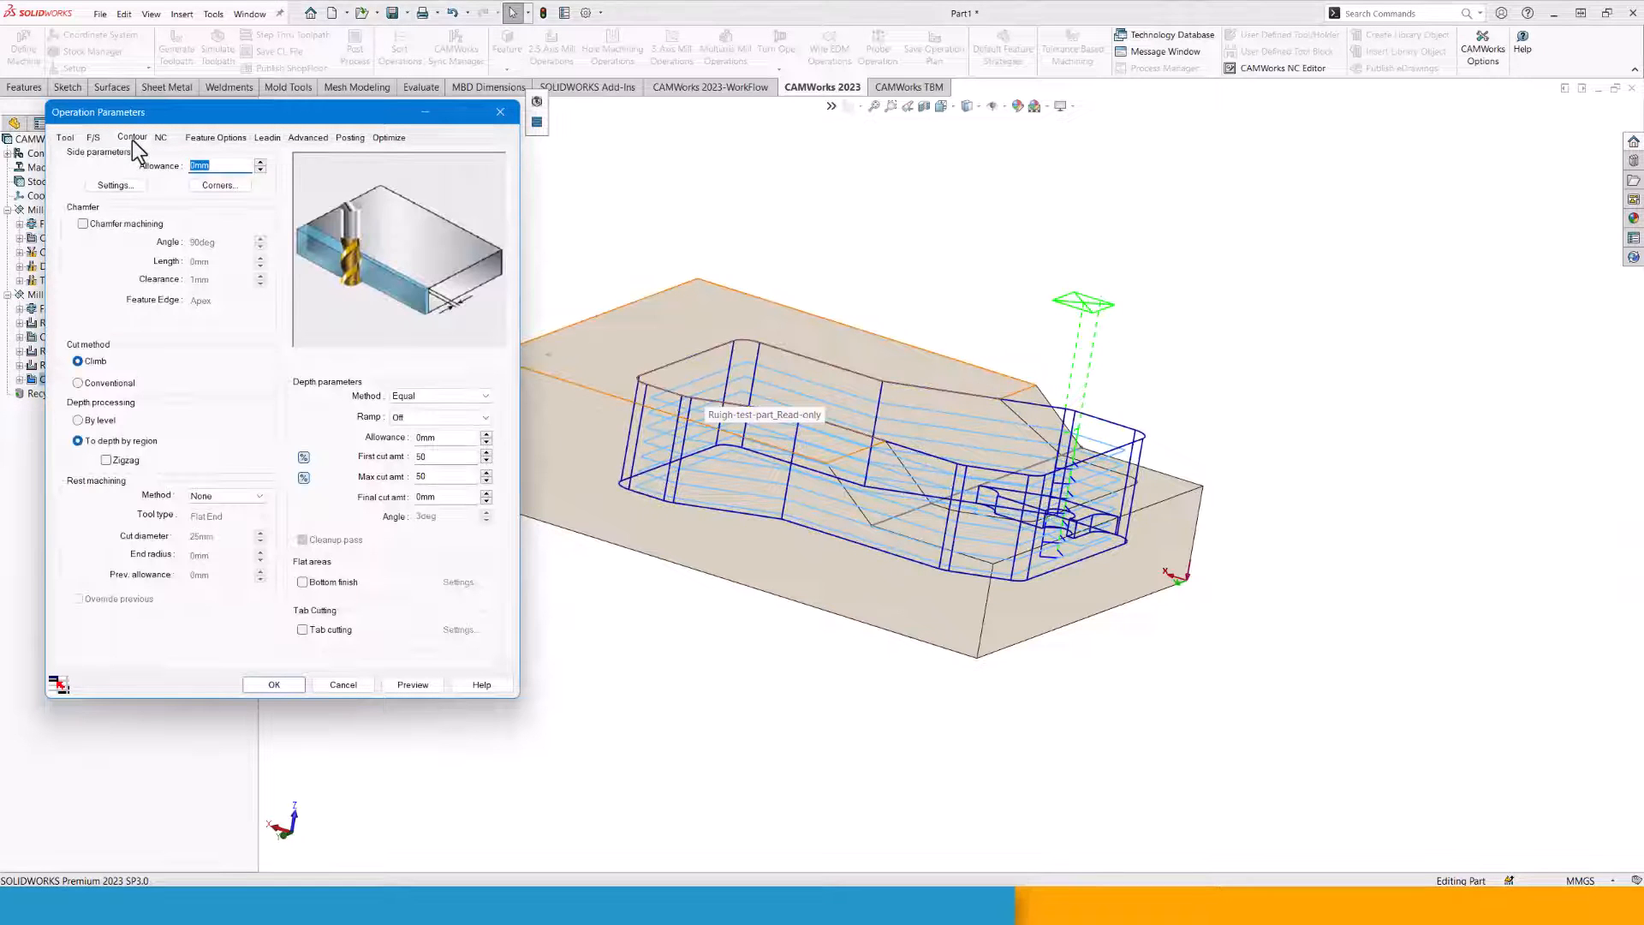
pyautogui.click(454, 397)
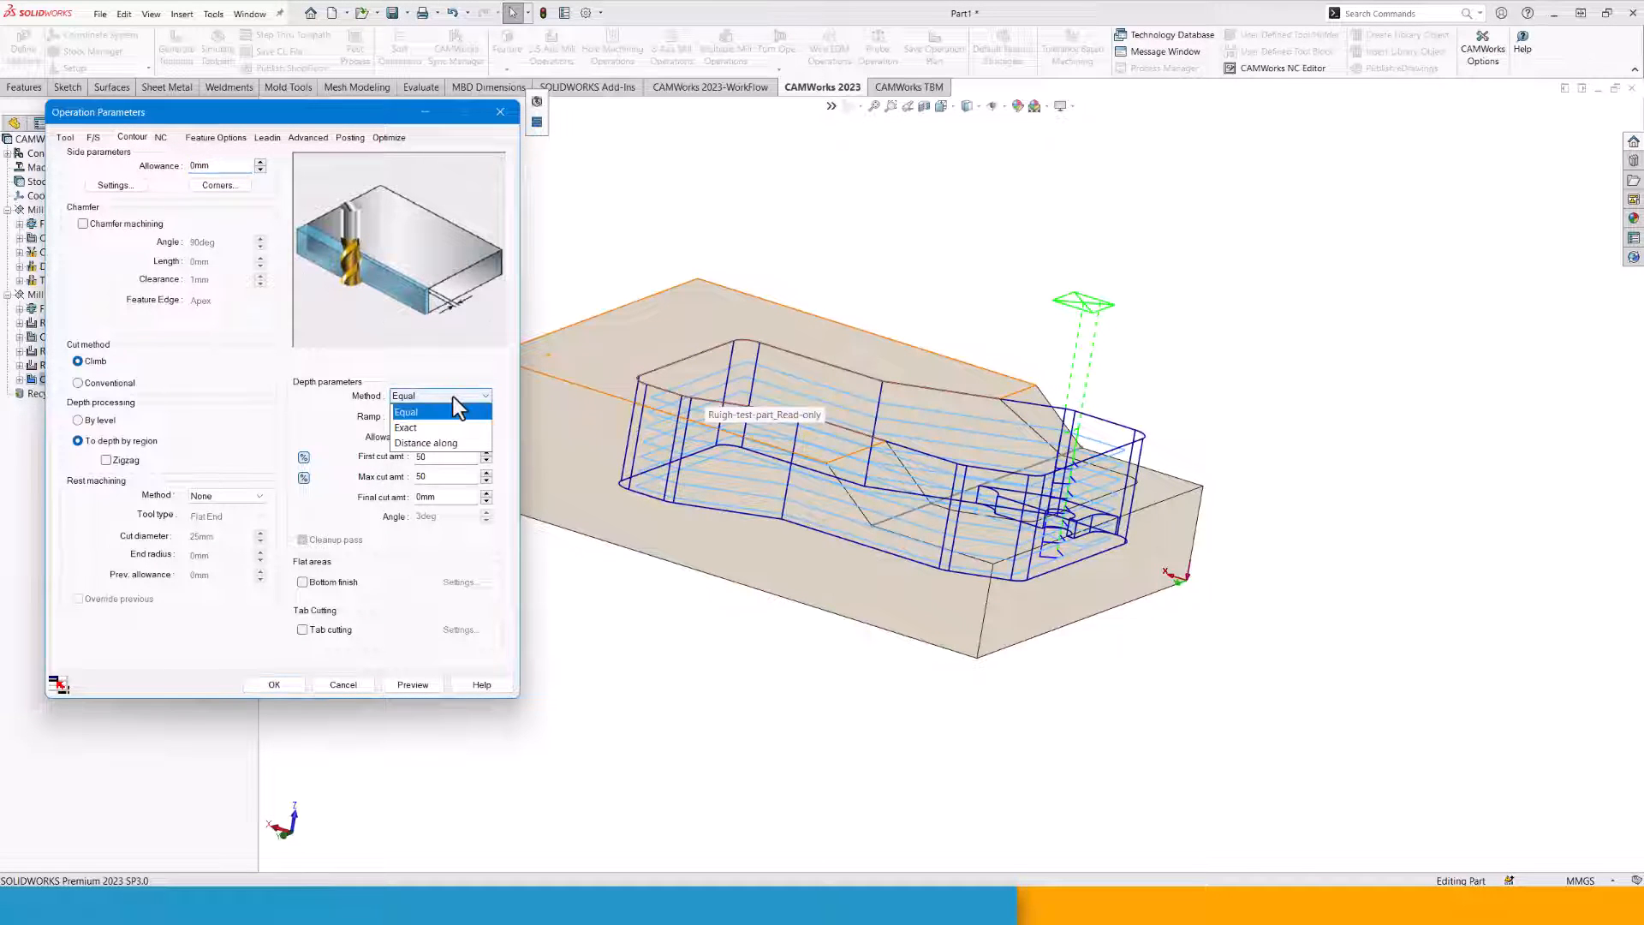
pyautogui.click(454, 397)
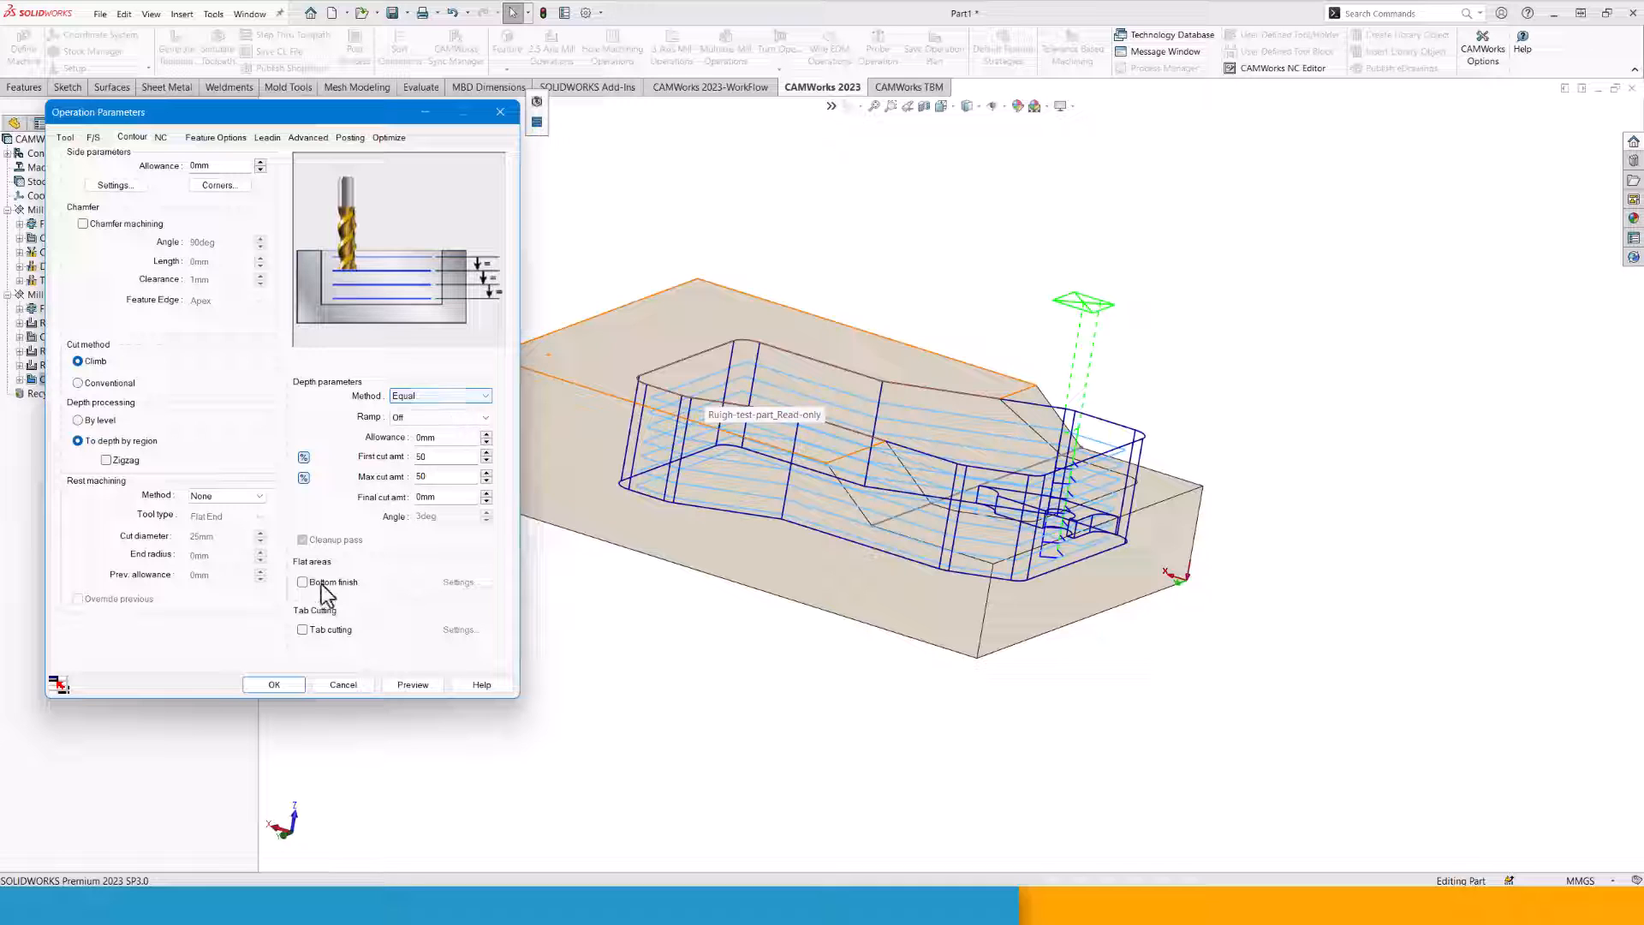
pyautogui.click(302, 582)
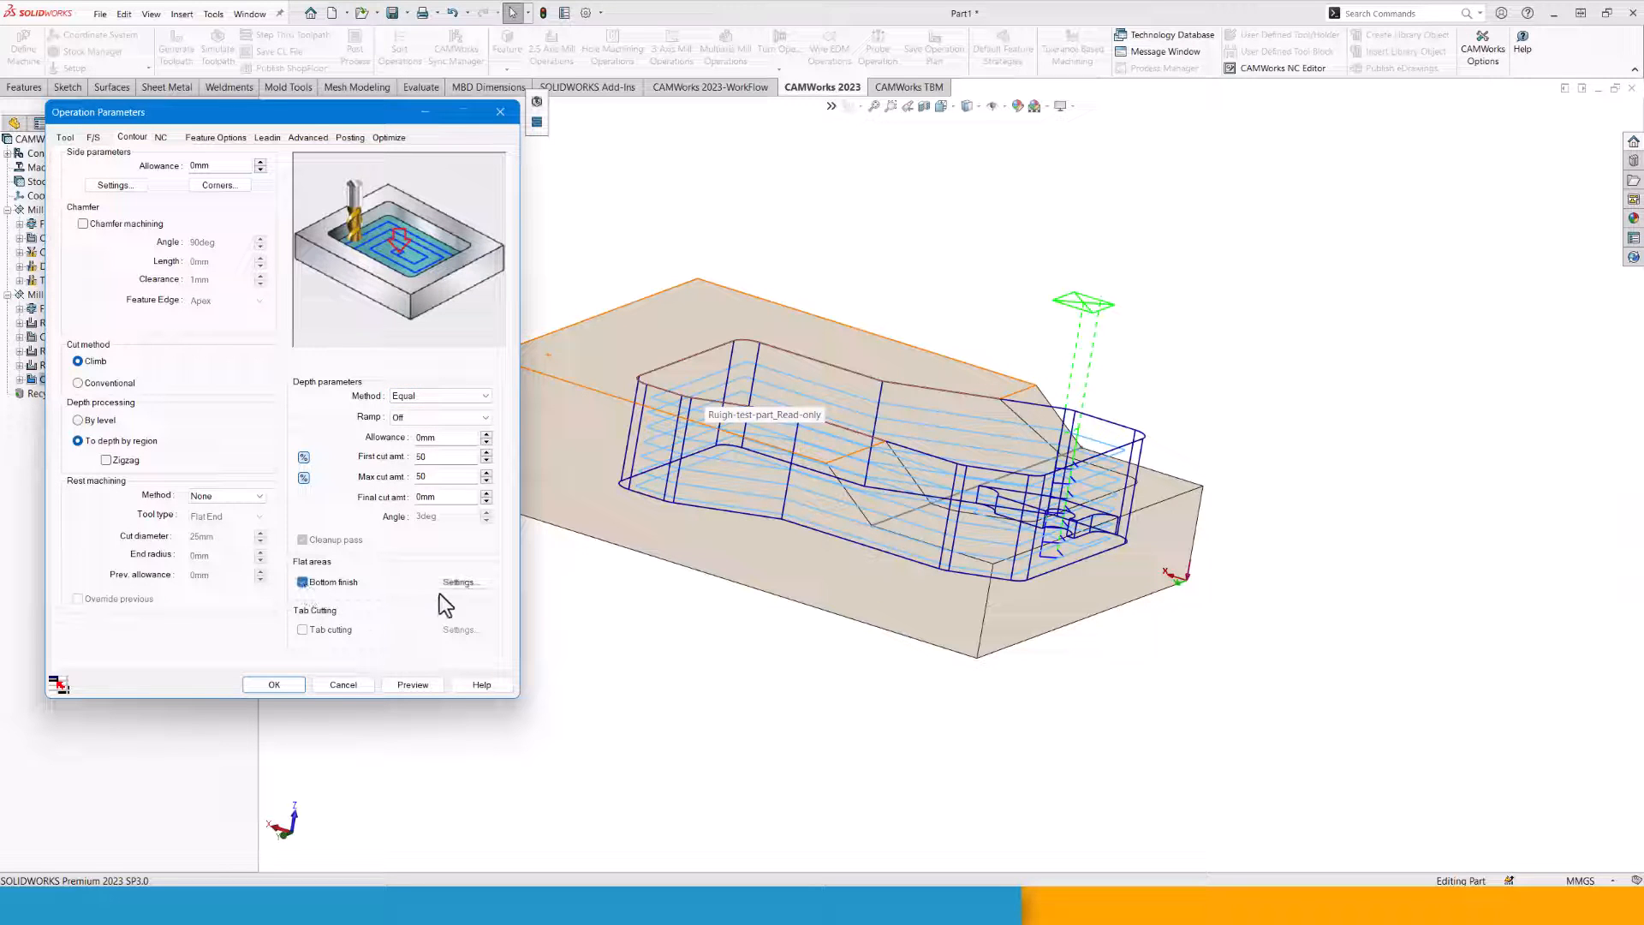
# Accept the Pocket Out pattern for Contour Mill3's bottom finish and preview the toolpath across the pocket floor and island.
pyautogui.click(463, 583)
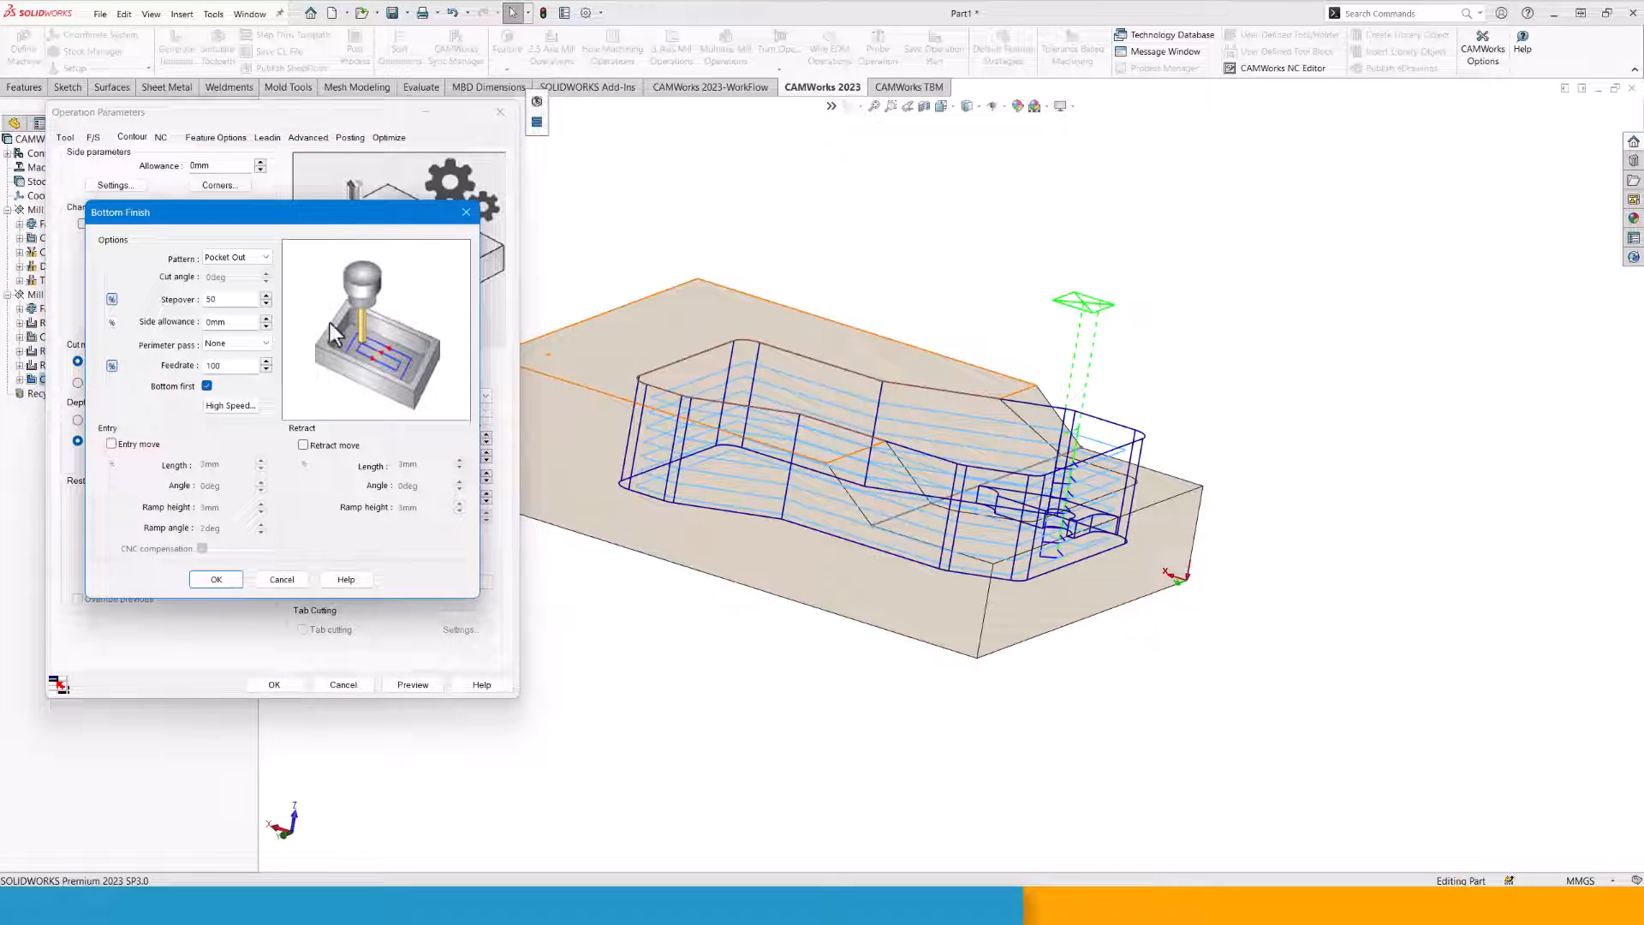
pyautogui.click(247, 258)
pyautogui.click(247, 259)
pyautogui.click(220, 581)
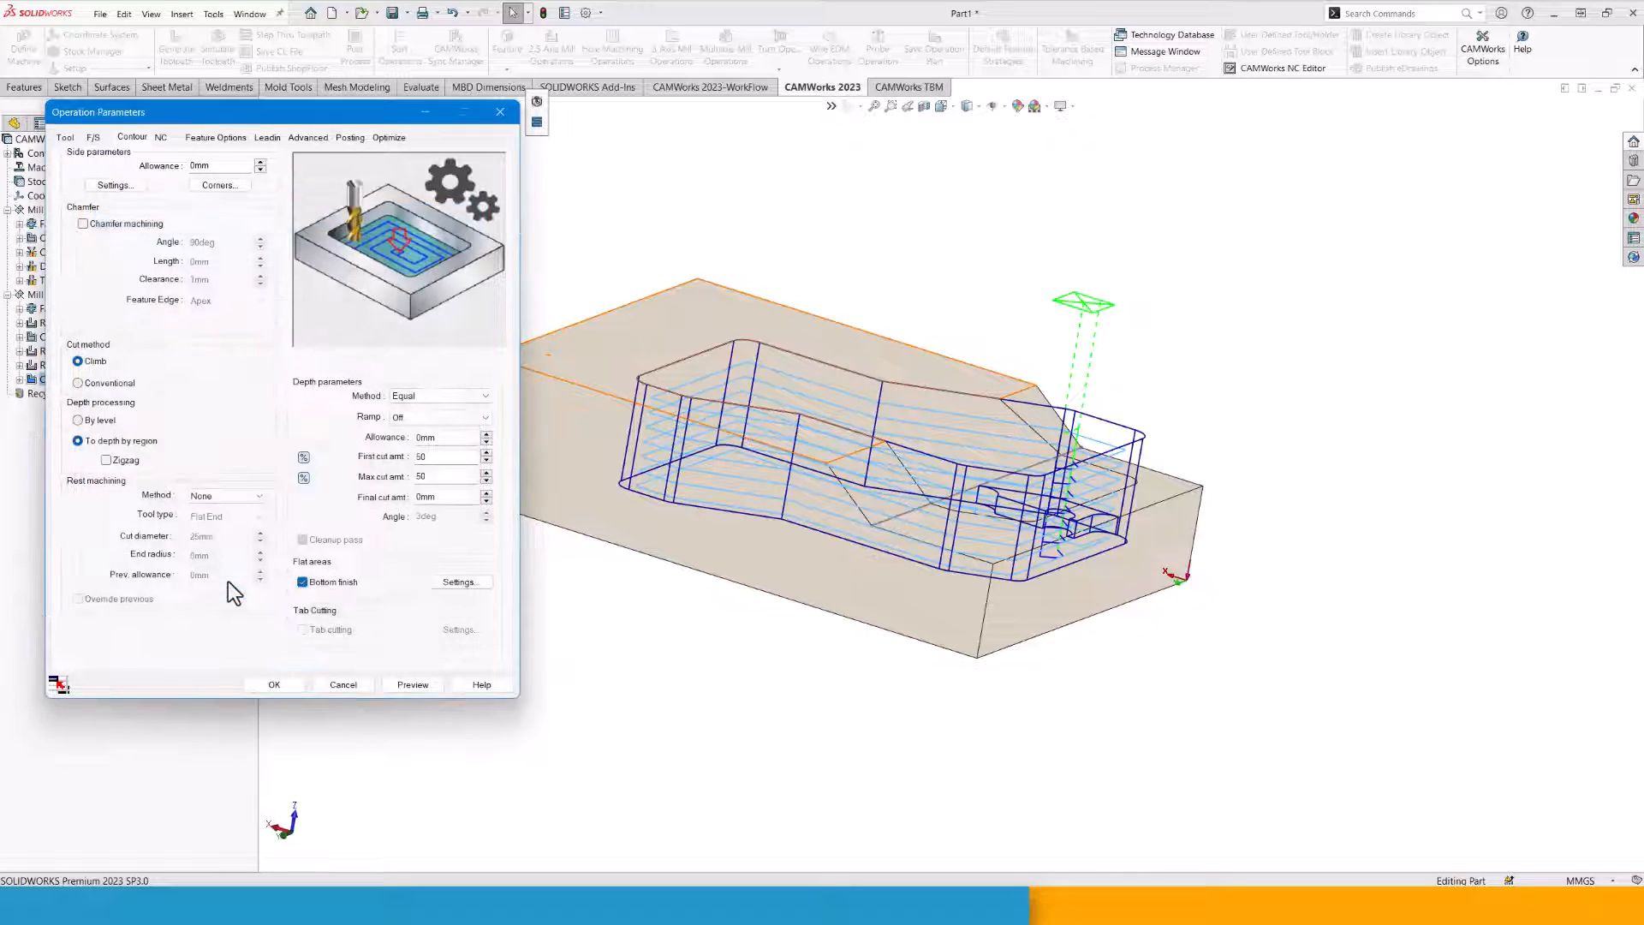
pyautogui.moveTo(944, 585); pyautogui.dragTo(939, 589, button='middle')
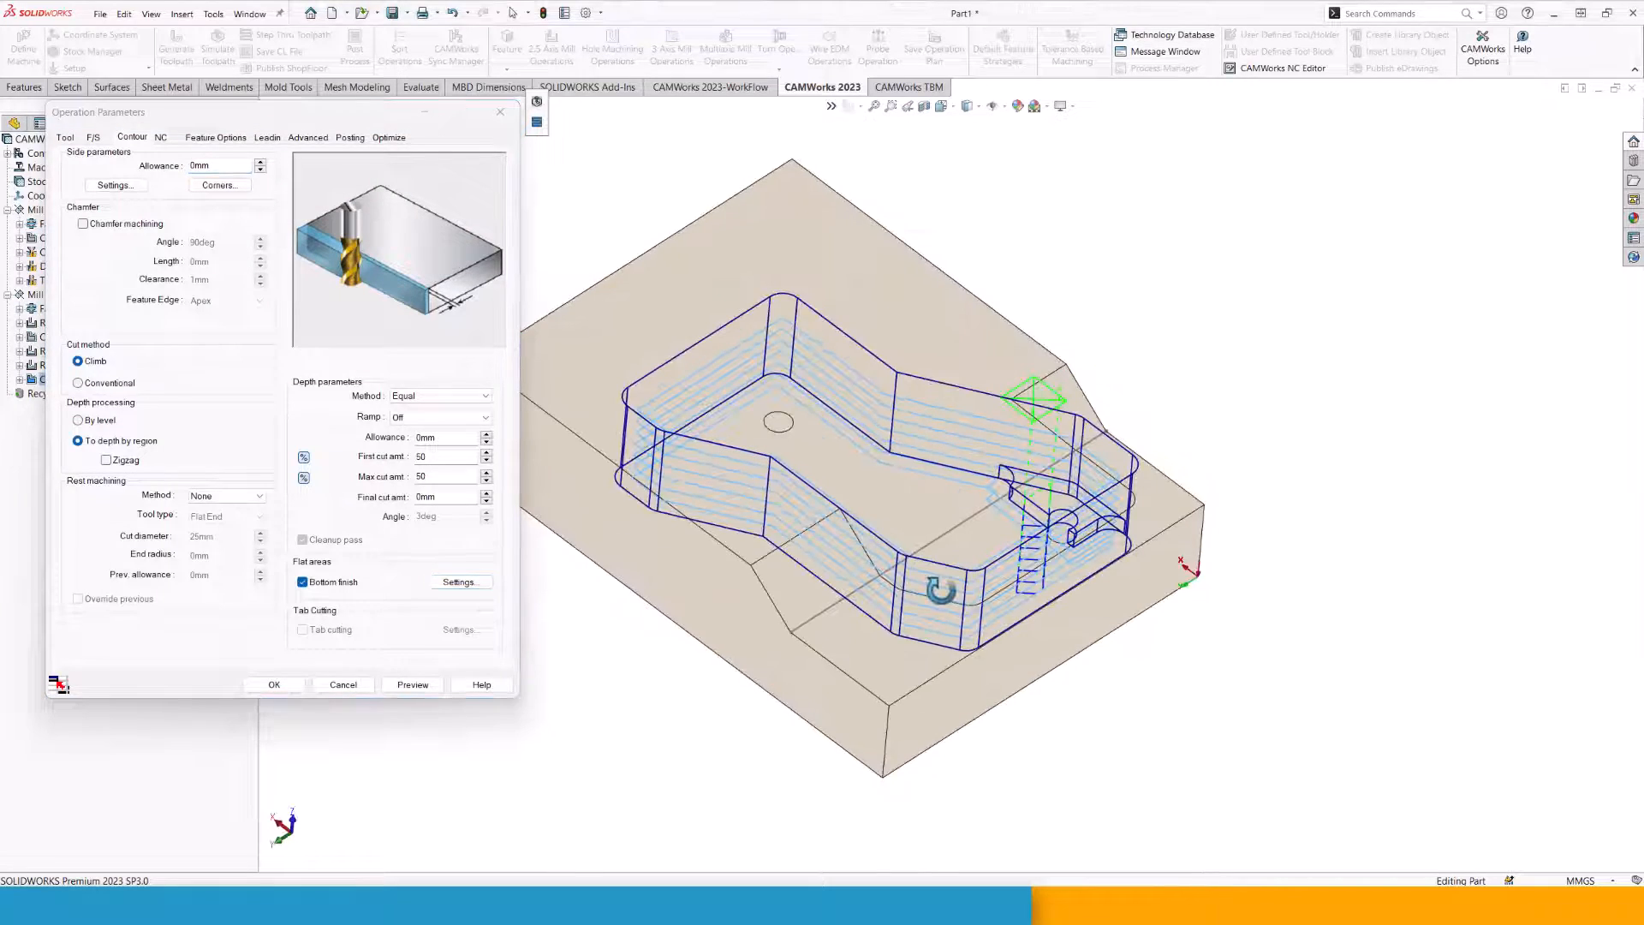
pyautogui.scroll(-1, 1075, 564)
pyautogui.moveTo(1077, 575); pyautogui.dragTo(1003, 386, button='middle')
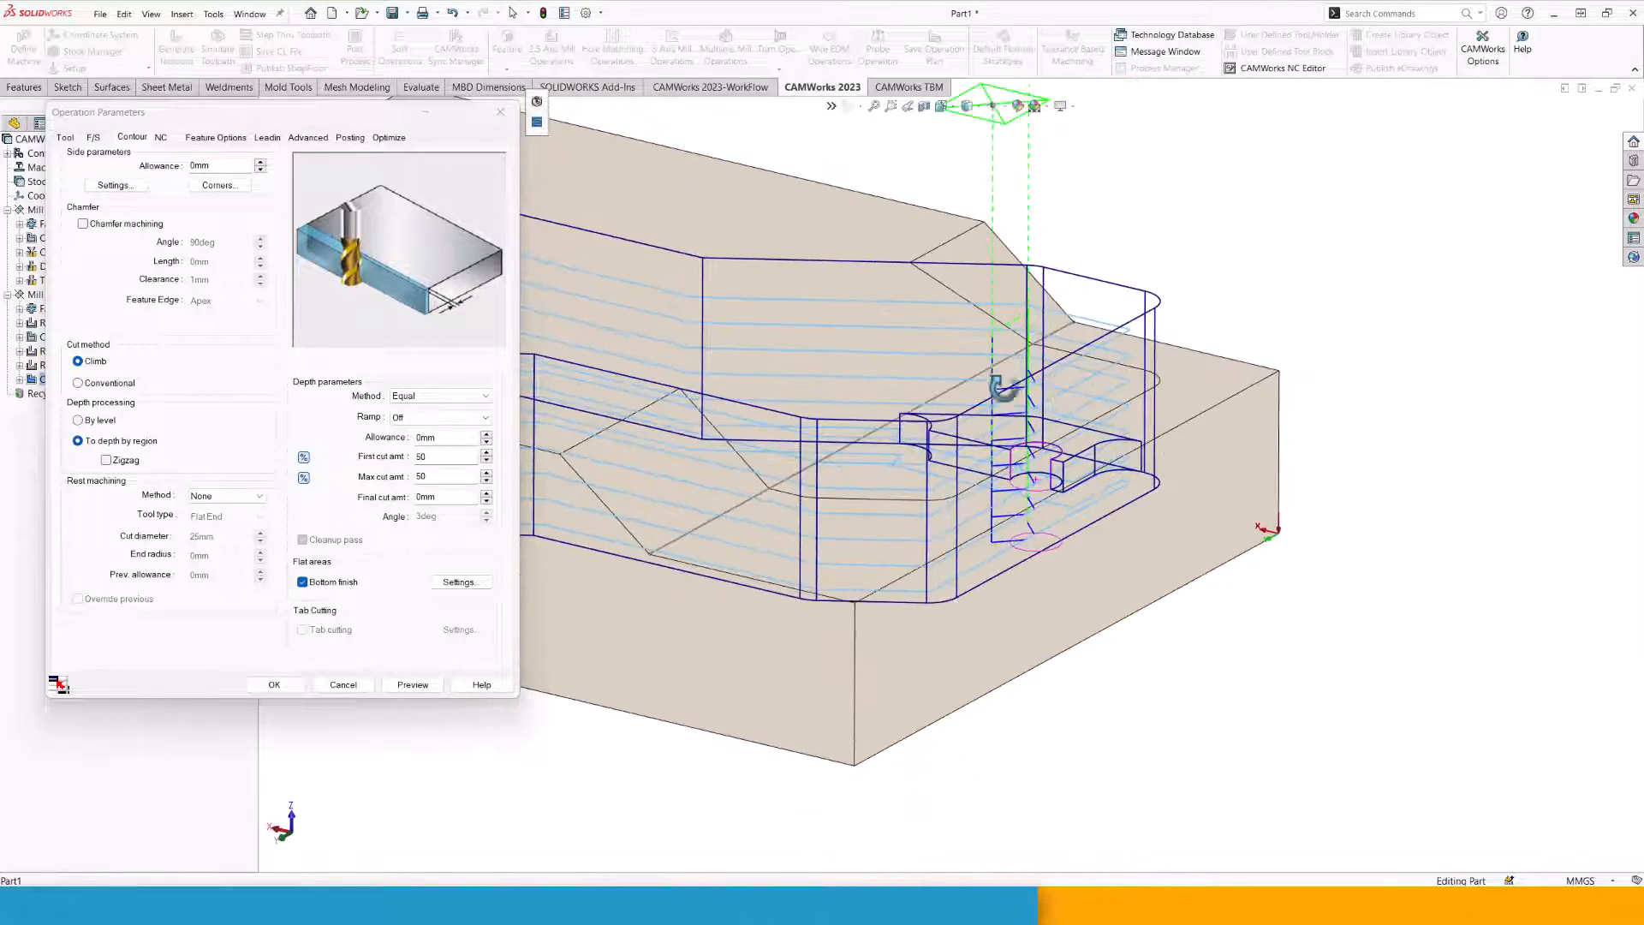
pyautogui.scroll(-1, 1003, 385)
# Set Contour Mill3's depth method to Distance along.
pyautogui.click(430, 388)
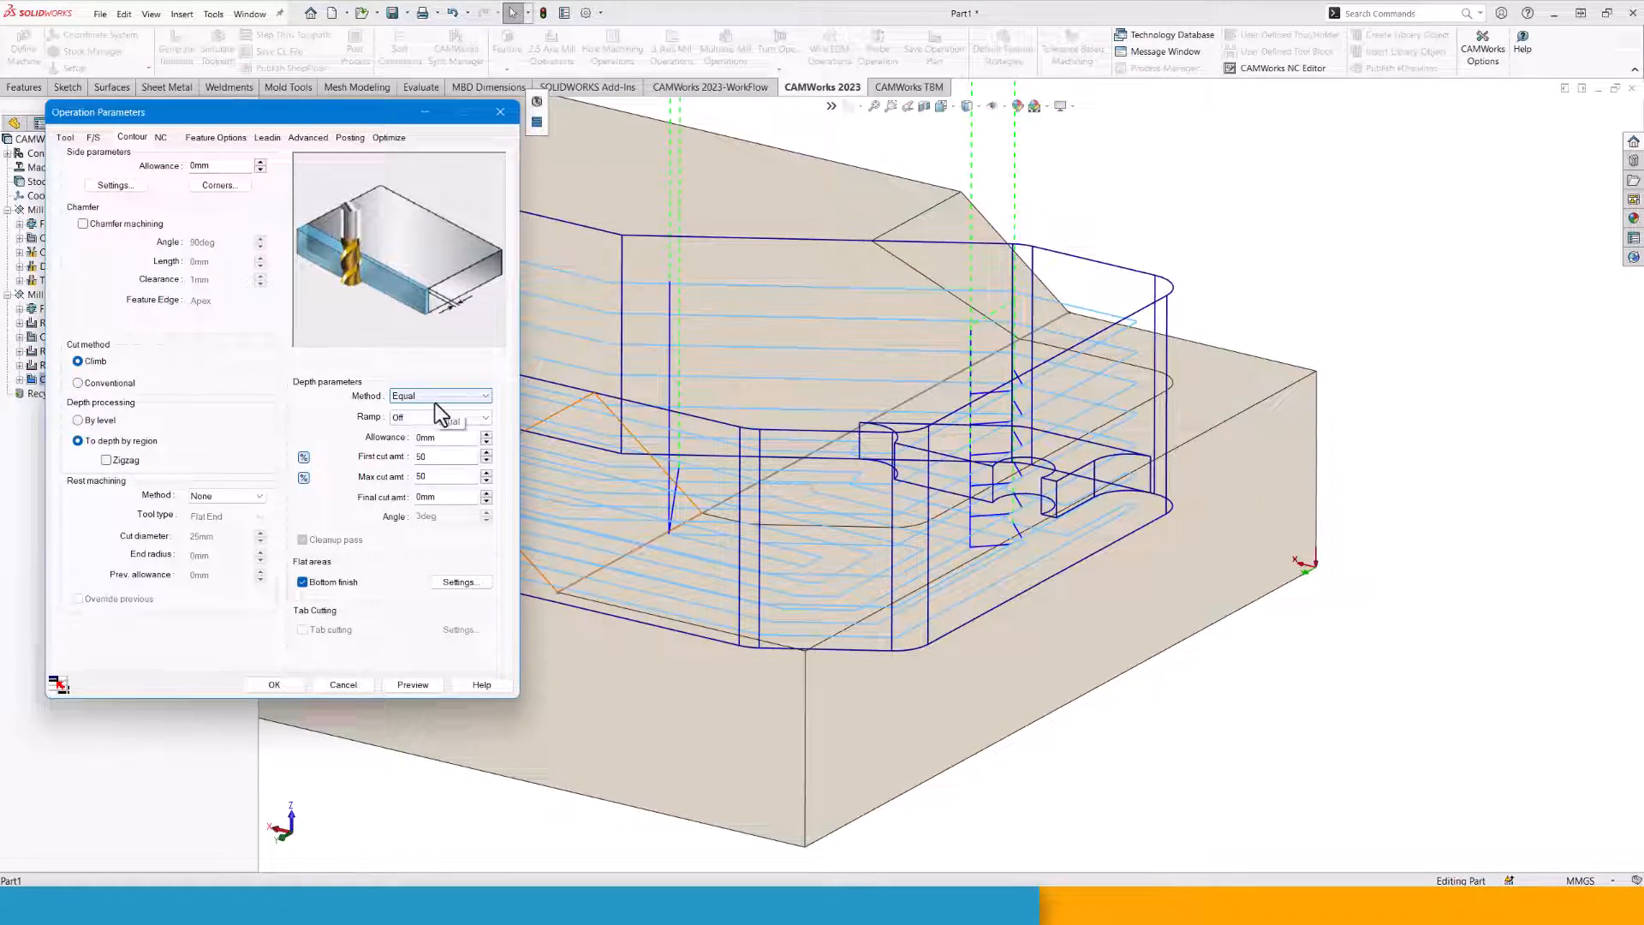
pyautogui.click(440, 397)
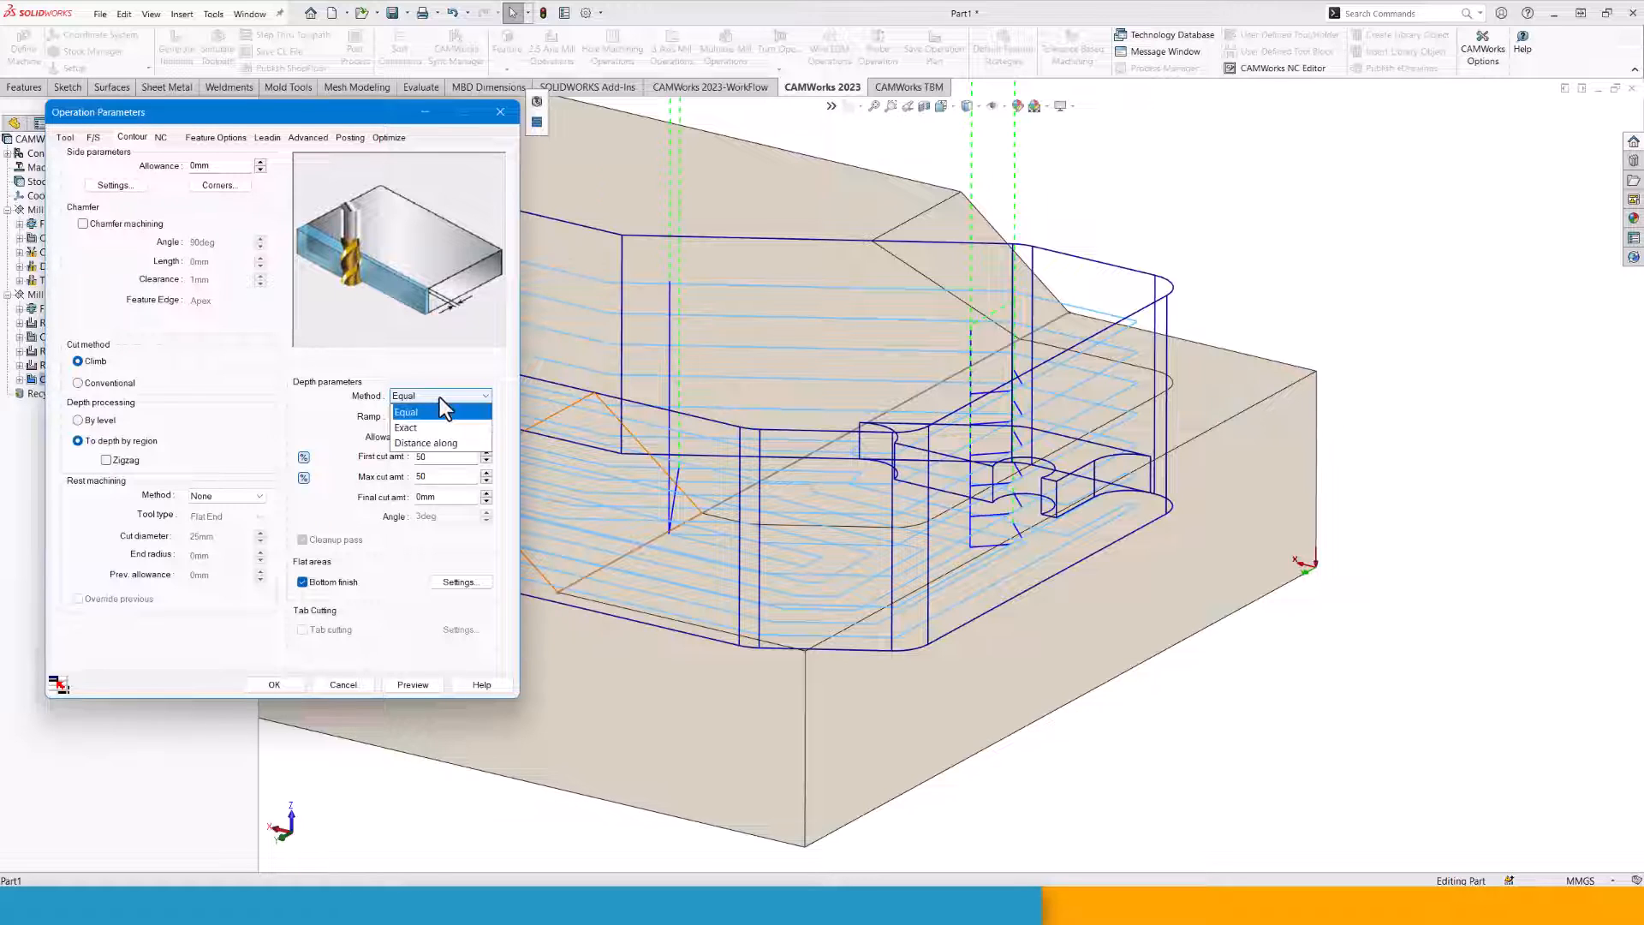
pyautogui.click(445, 444)
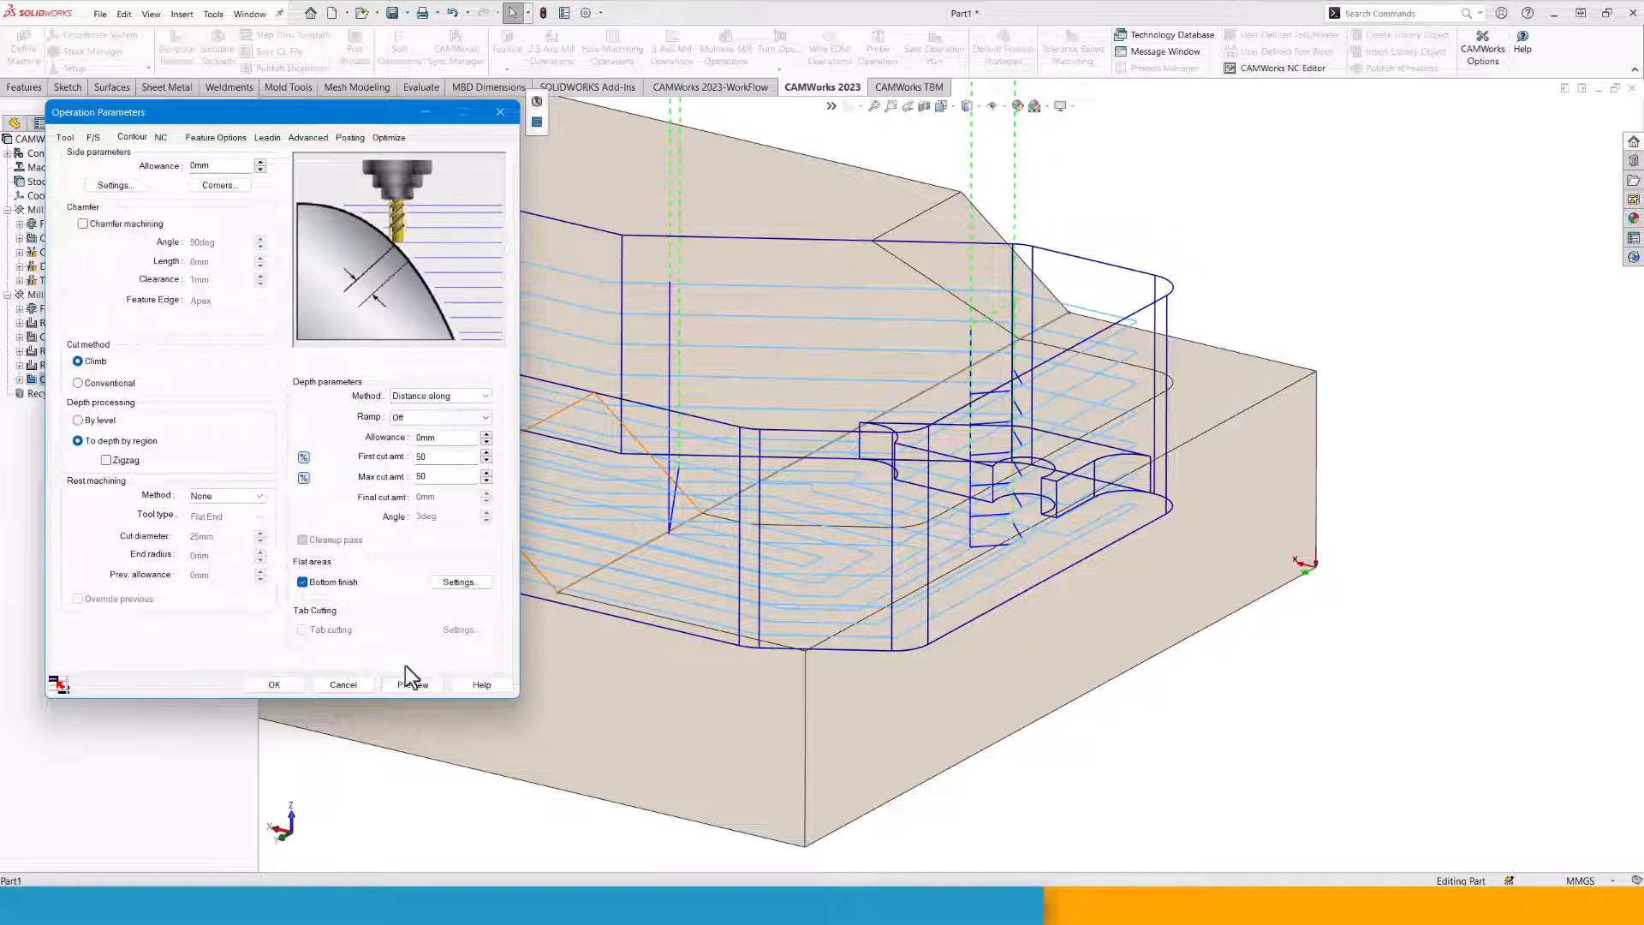
# Preview Contour Mill3's toolpath with the Distance along depth method and accept the operation parameters.
pyautogui.click(422, 685)
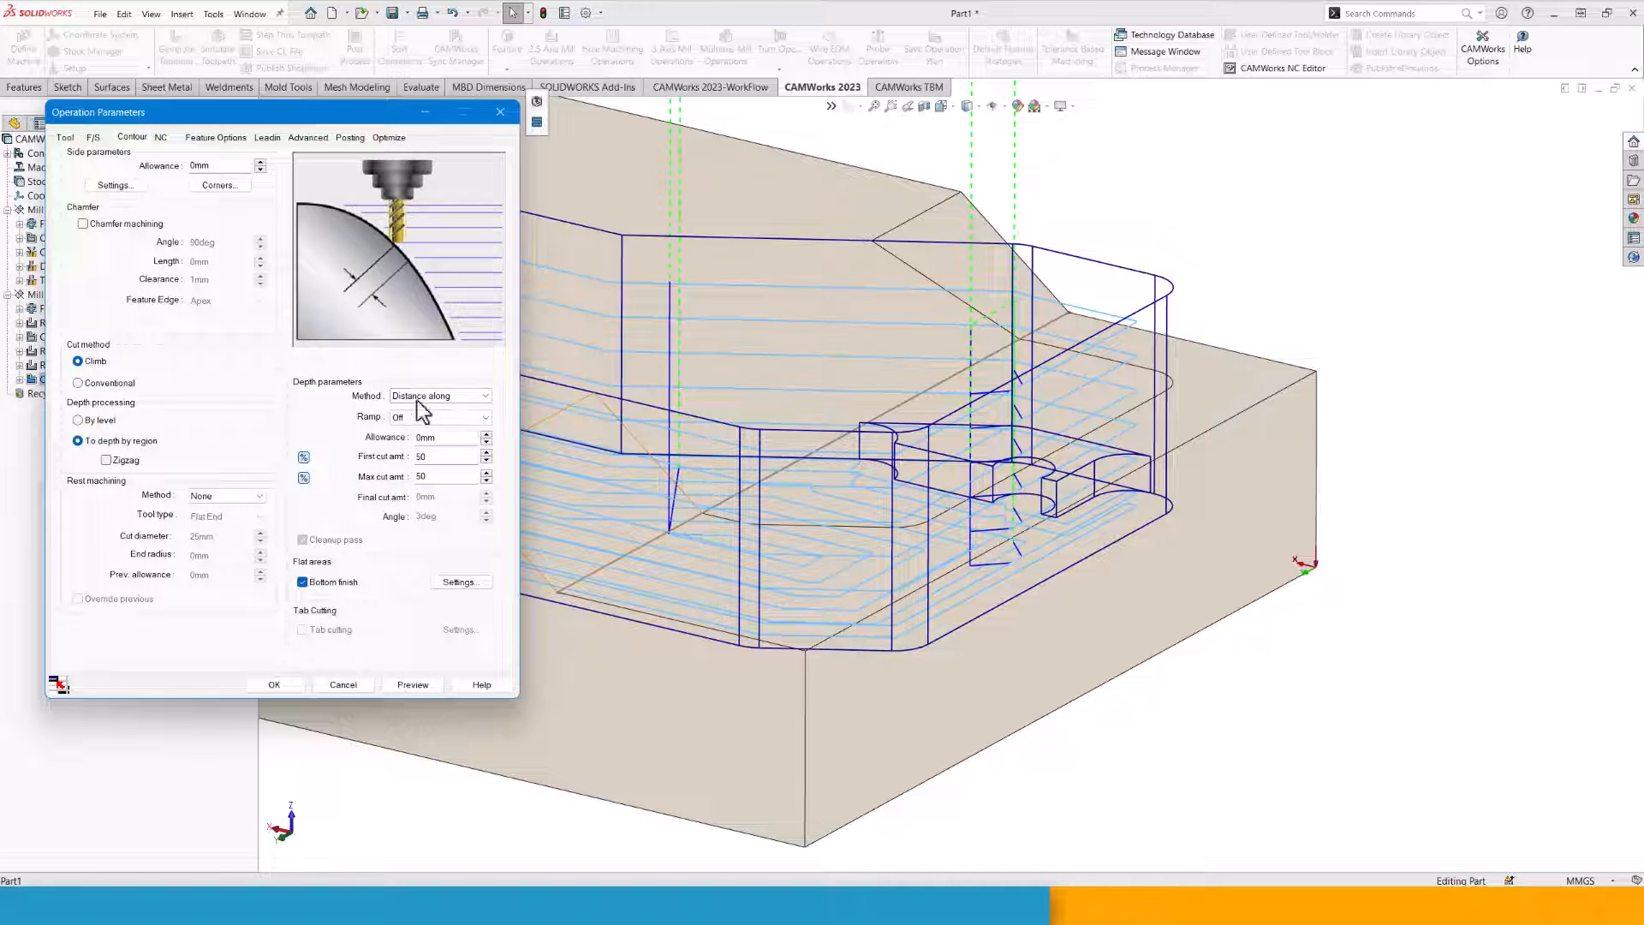
pyautogui.click(415, 684)
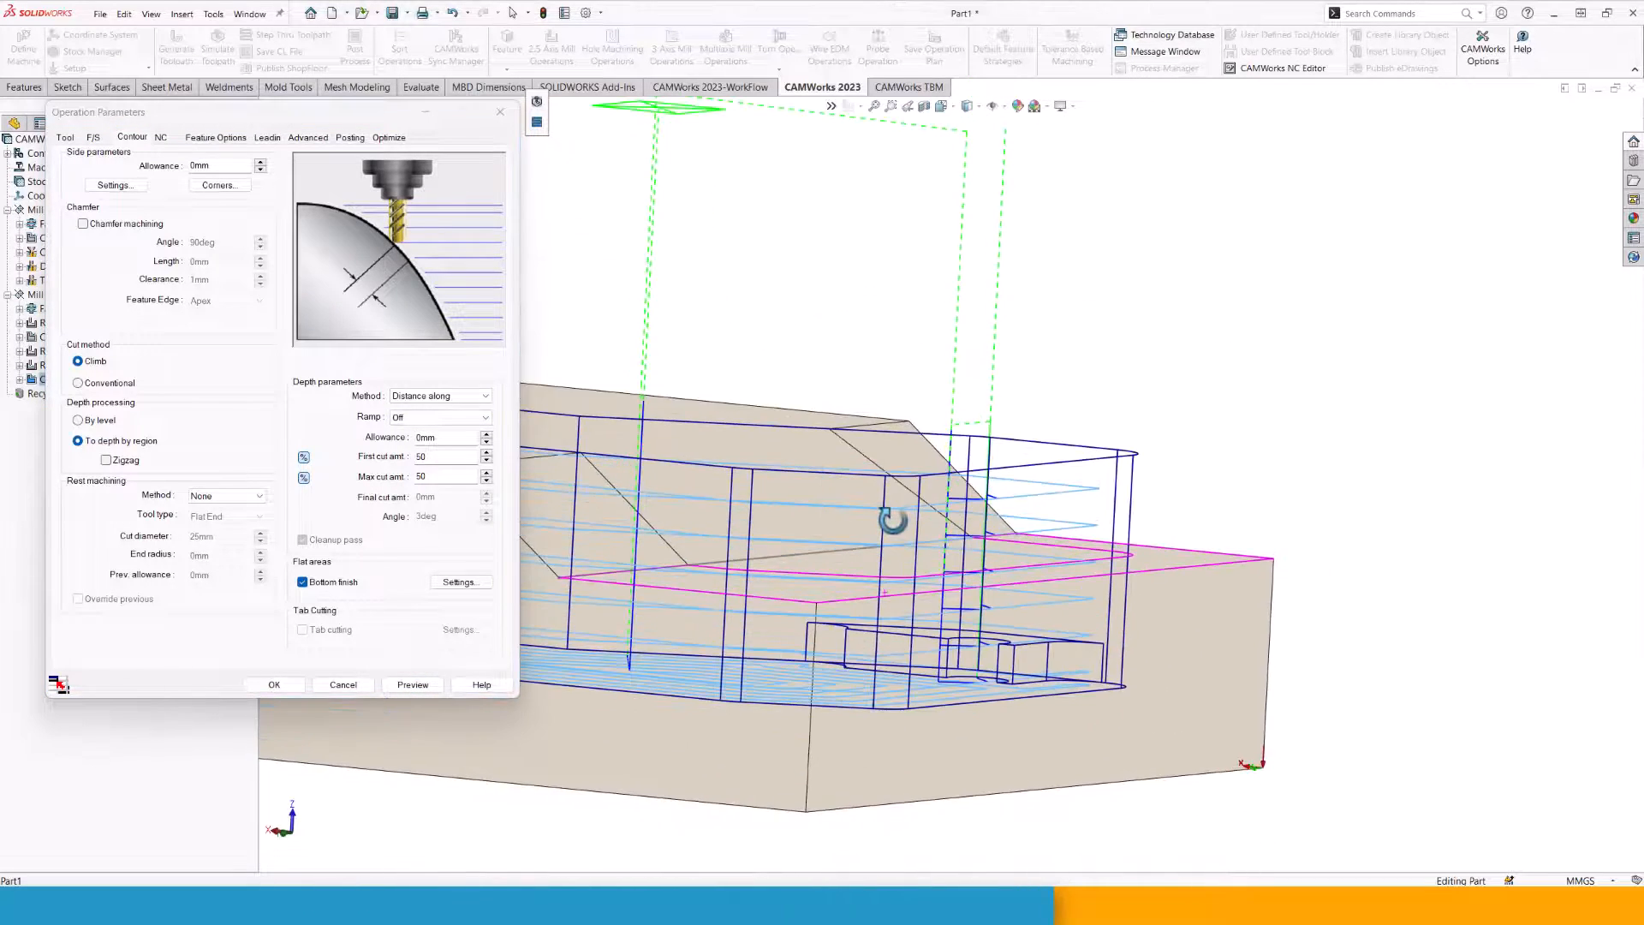
pyautogui.moveTo(892, 520); pyautogui.dragTo(906, 576, button='middle')
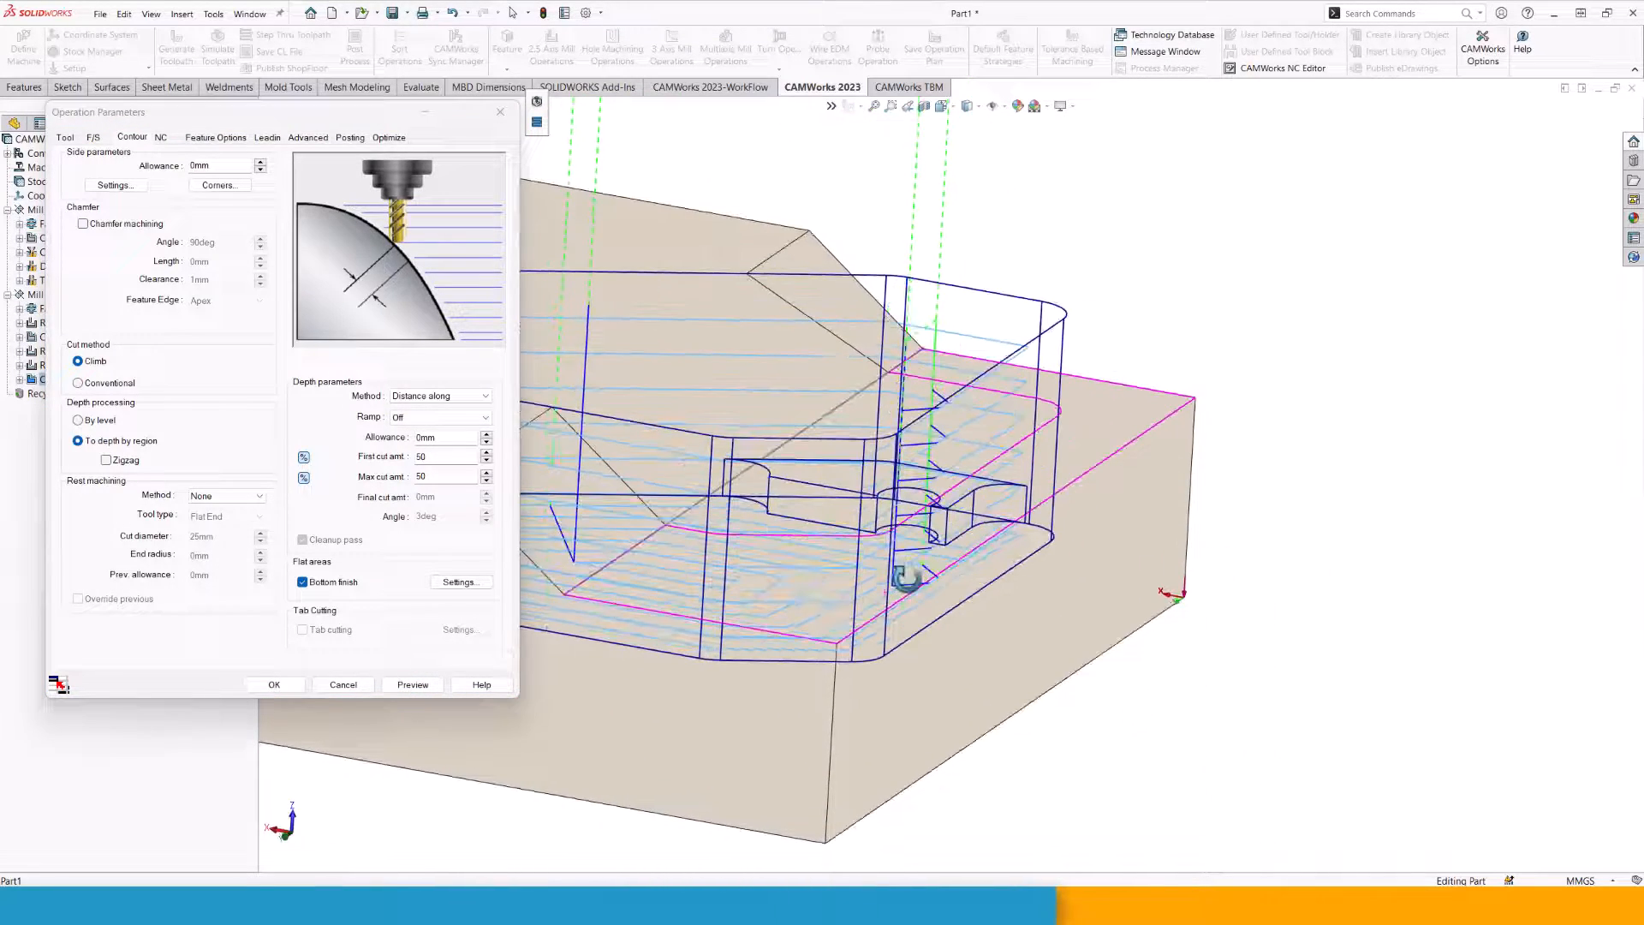
pyautogui.click(289, 690)
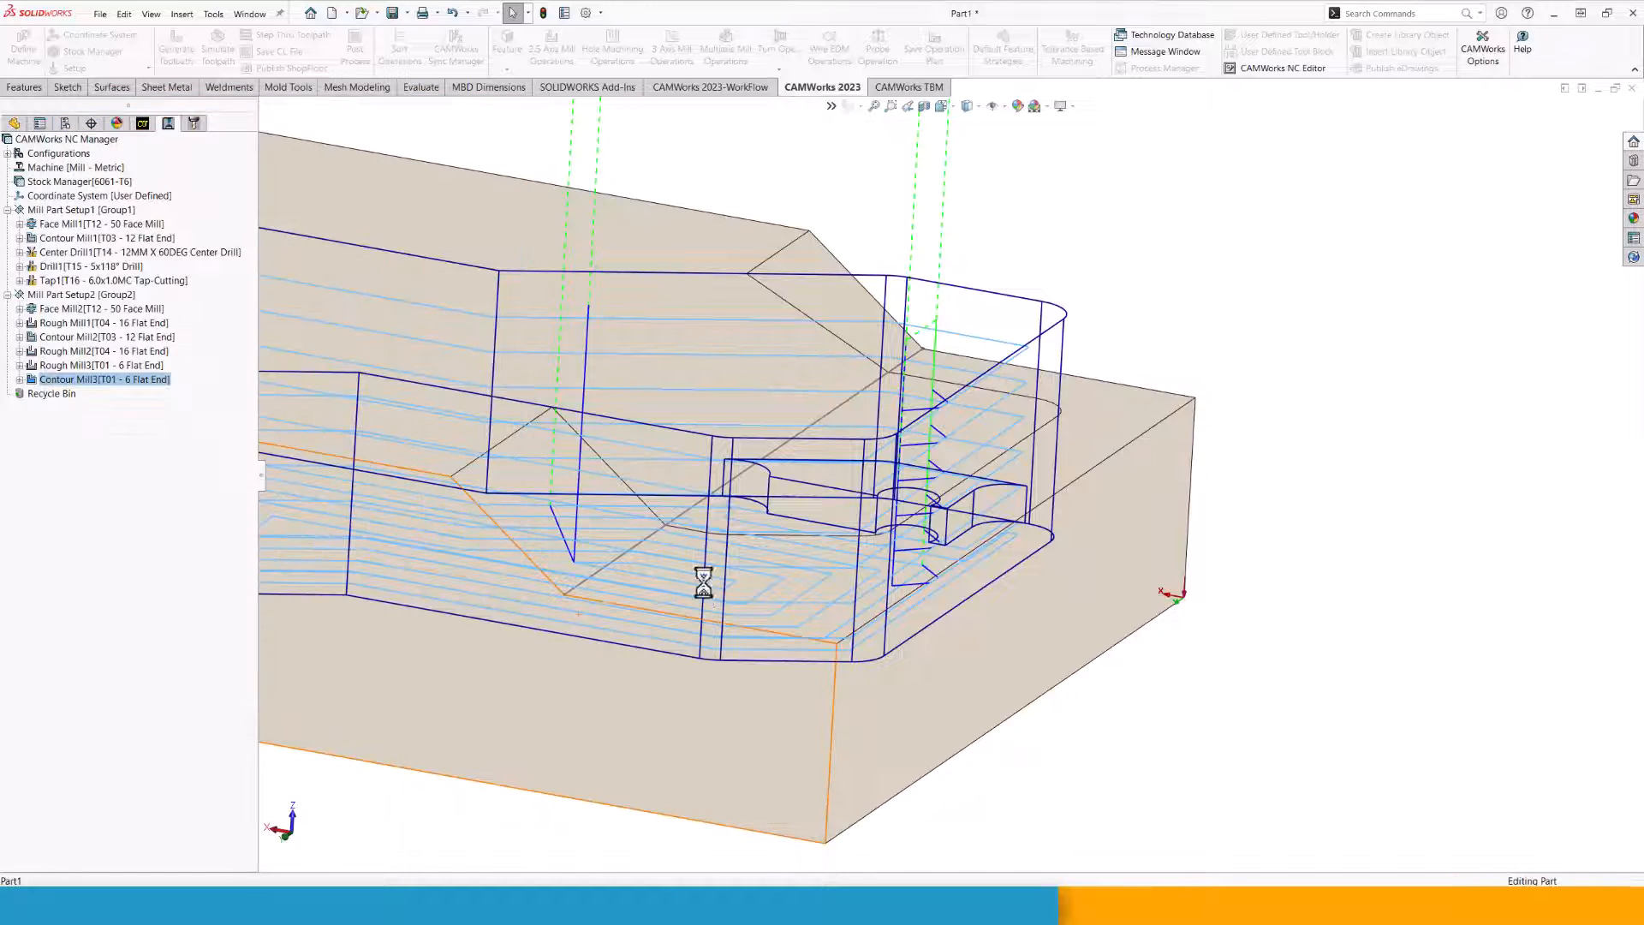
pyautogui.moveTo(754, 542); pyautogui.dragTo(685, 533, button='middle')
pyautogui.scroll(-2, 583, 538)
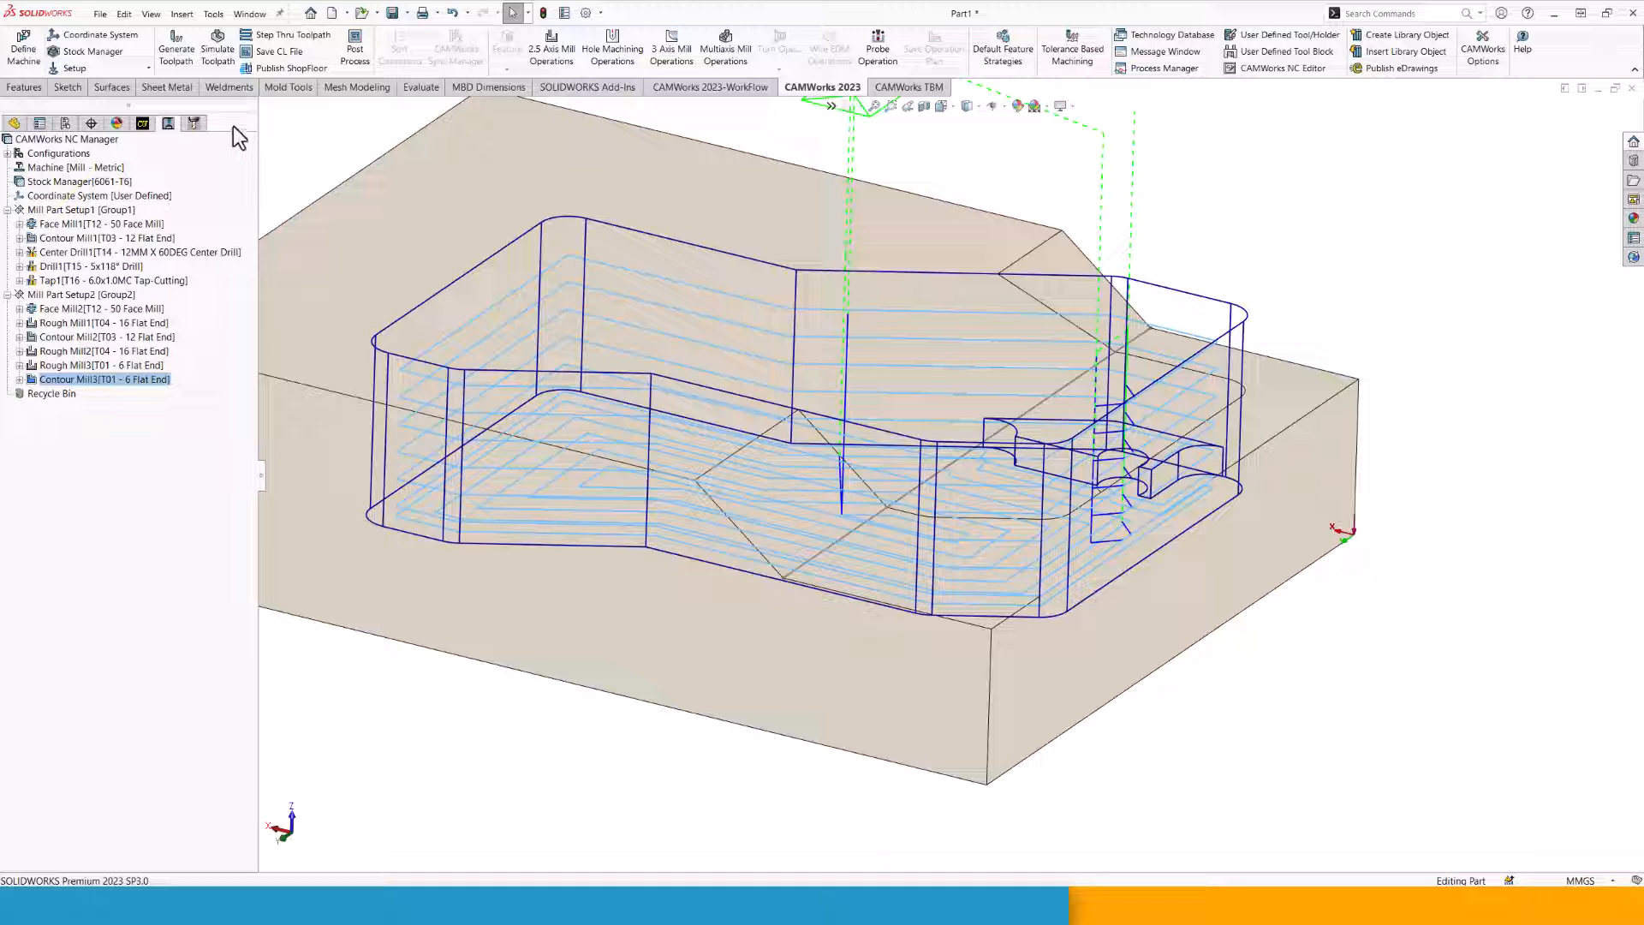
# Create a multi surface feature in Mill Part Setup2 from the two sloped faces and the lower flat face.
pyautogui.click(142, 123)
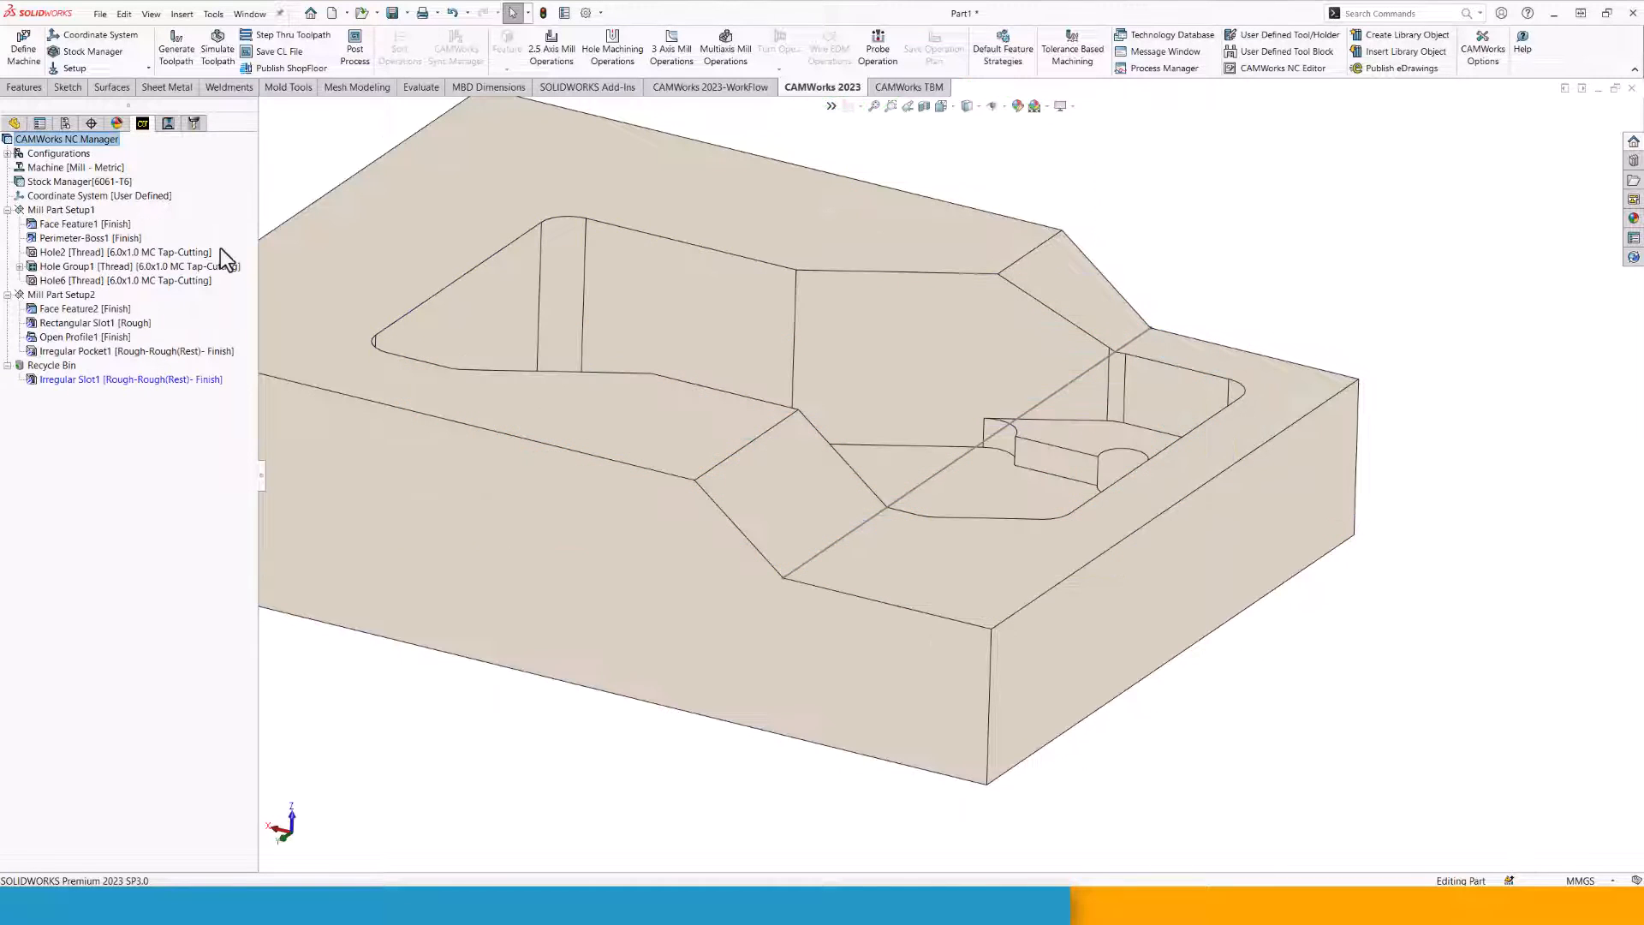
pyautogui.rightClick(56, 298)
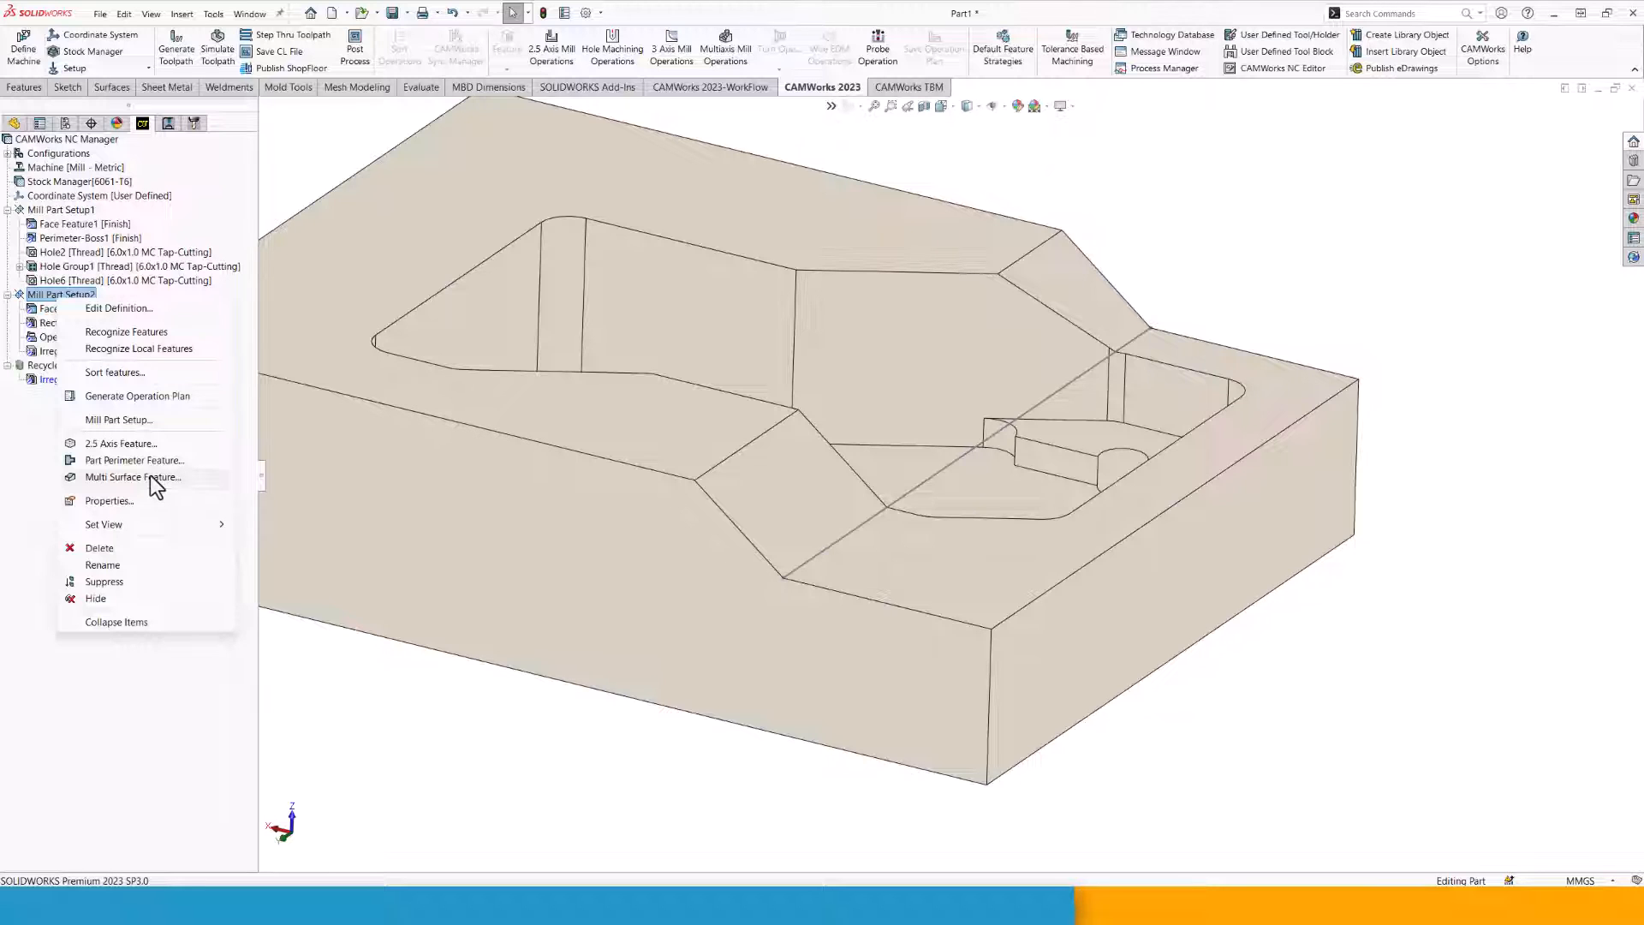
pyautogui.click(155, 478)
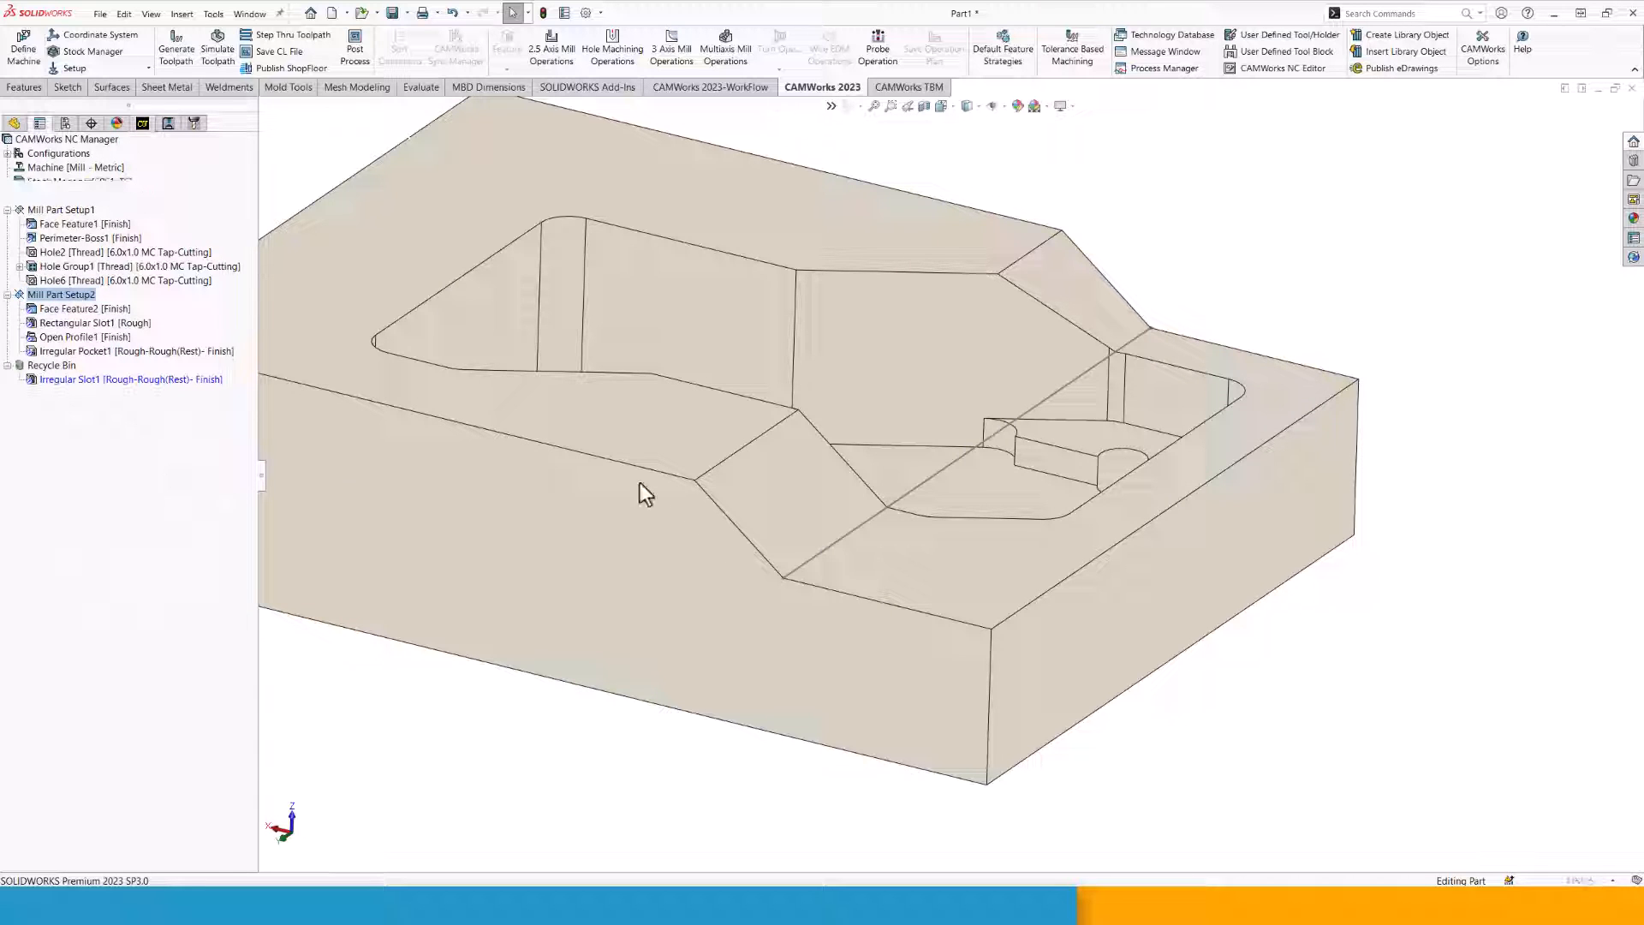
pyautogui.click(781, 482)
pyautogui.click(1084, 319)
pyautogui.click(1169, 370)
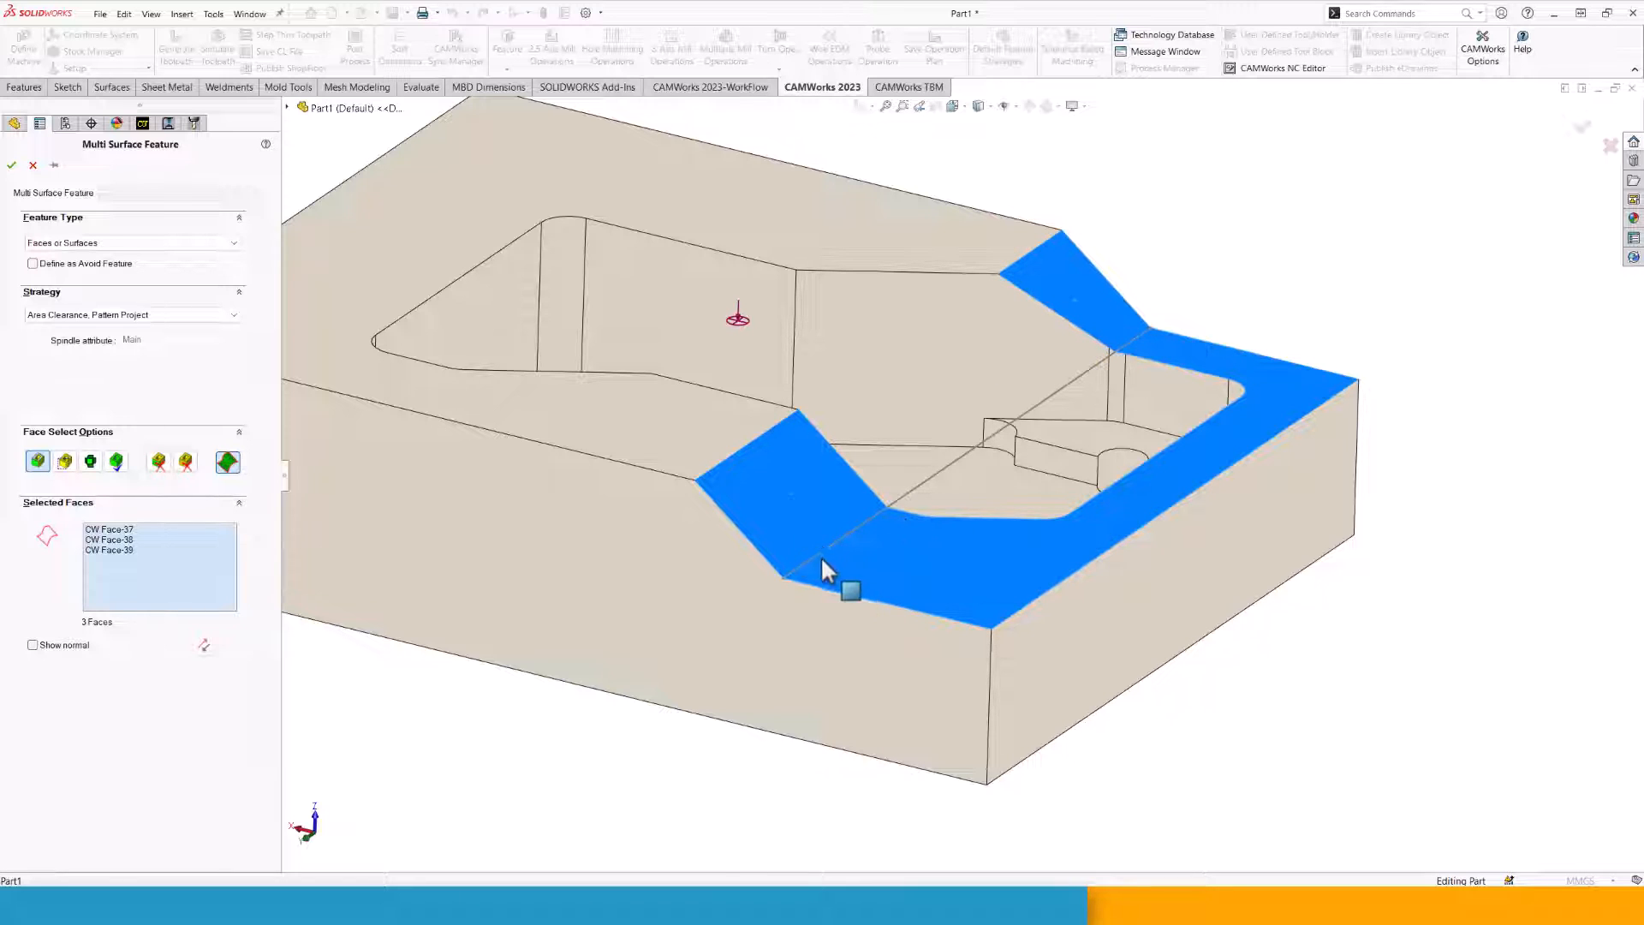
pyautogui.click(11, 164)
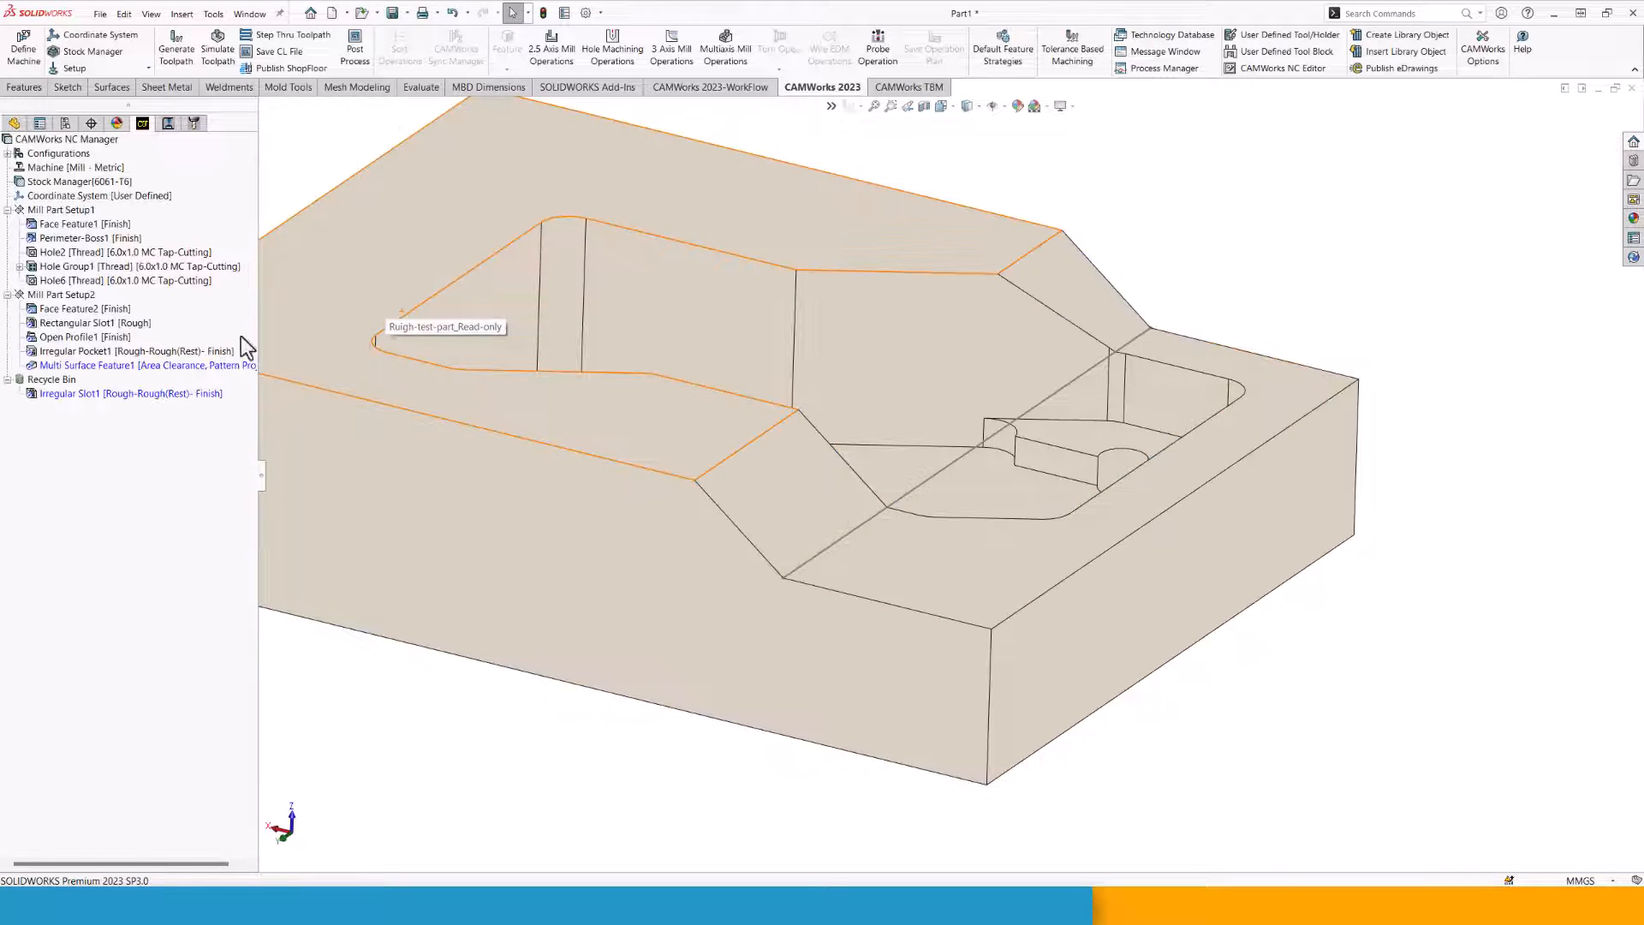
# Add a Pattern Project 3-axis operation to the multi surface feature using tool T07, the 4 Ball Nose.
pyautogui.rightClick(121, 368)
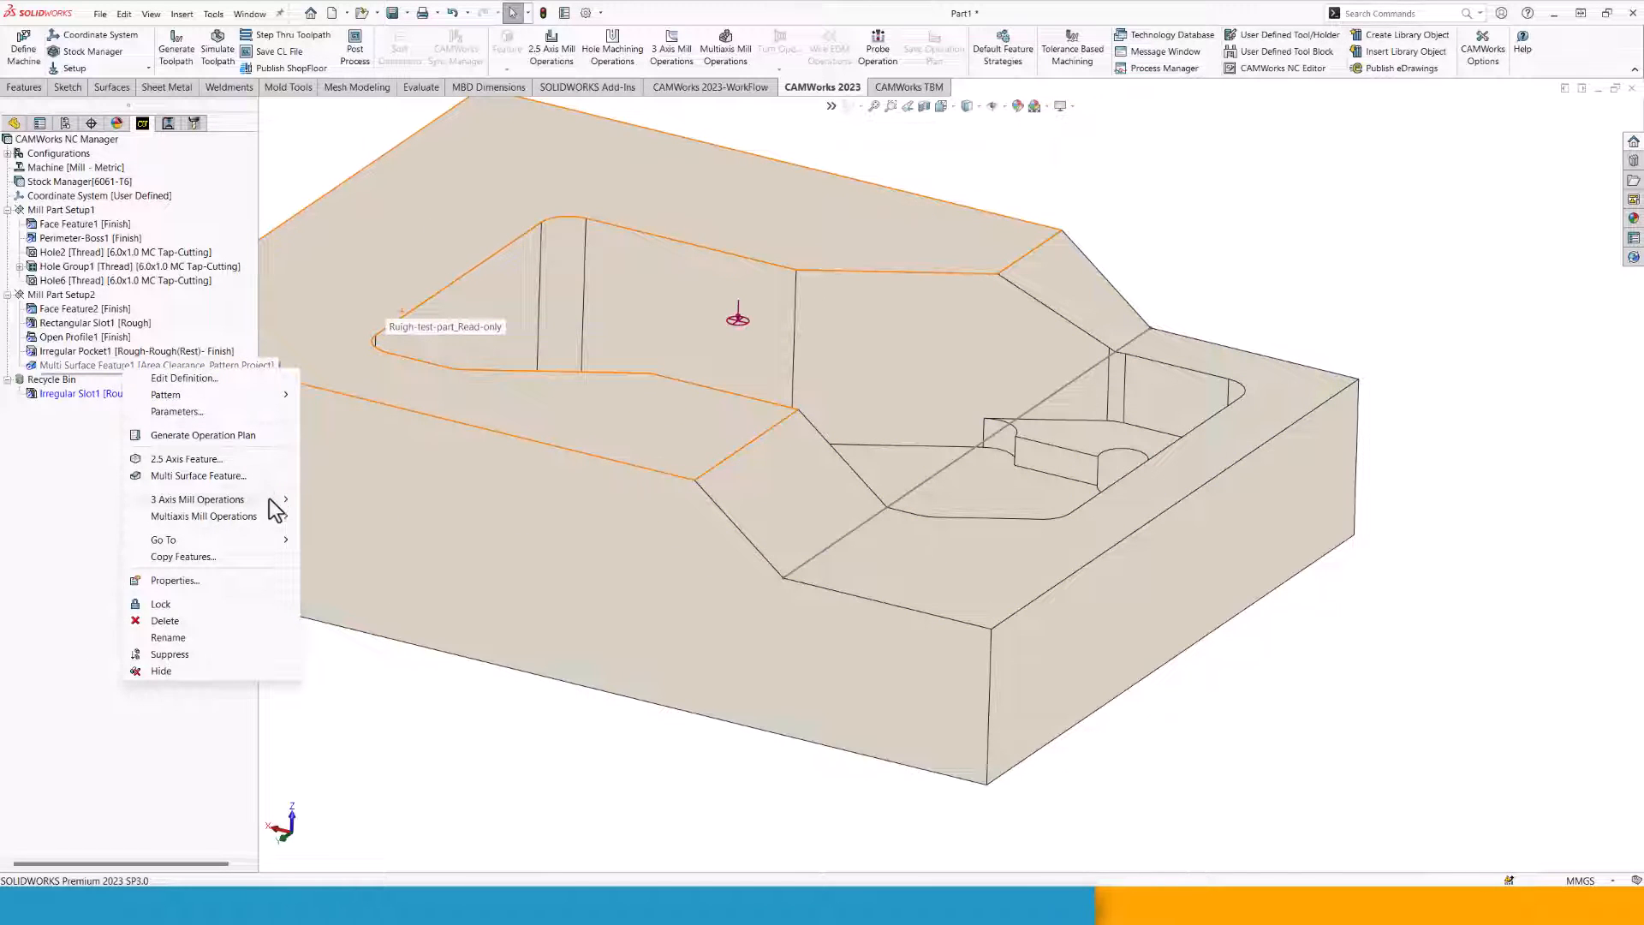
pyautogui.moveTo(269, 499)
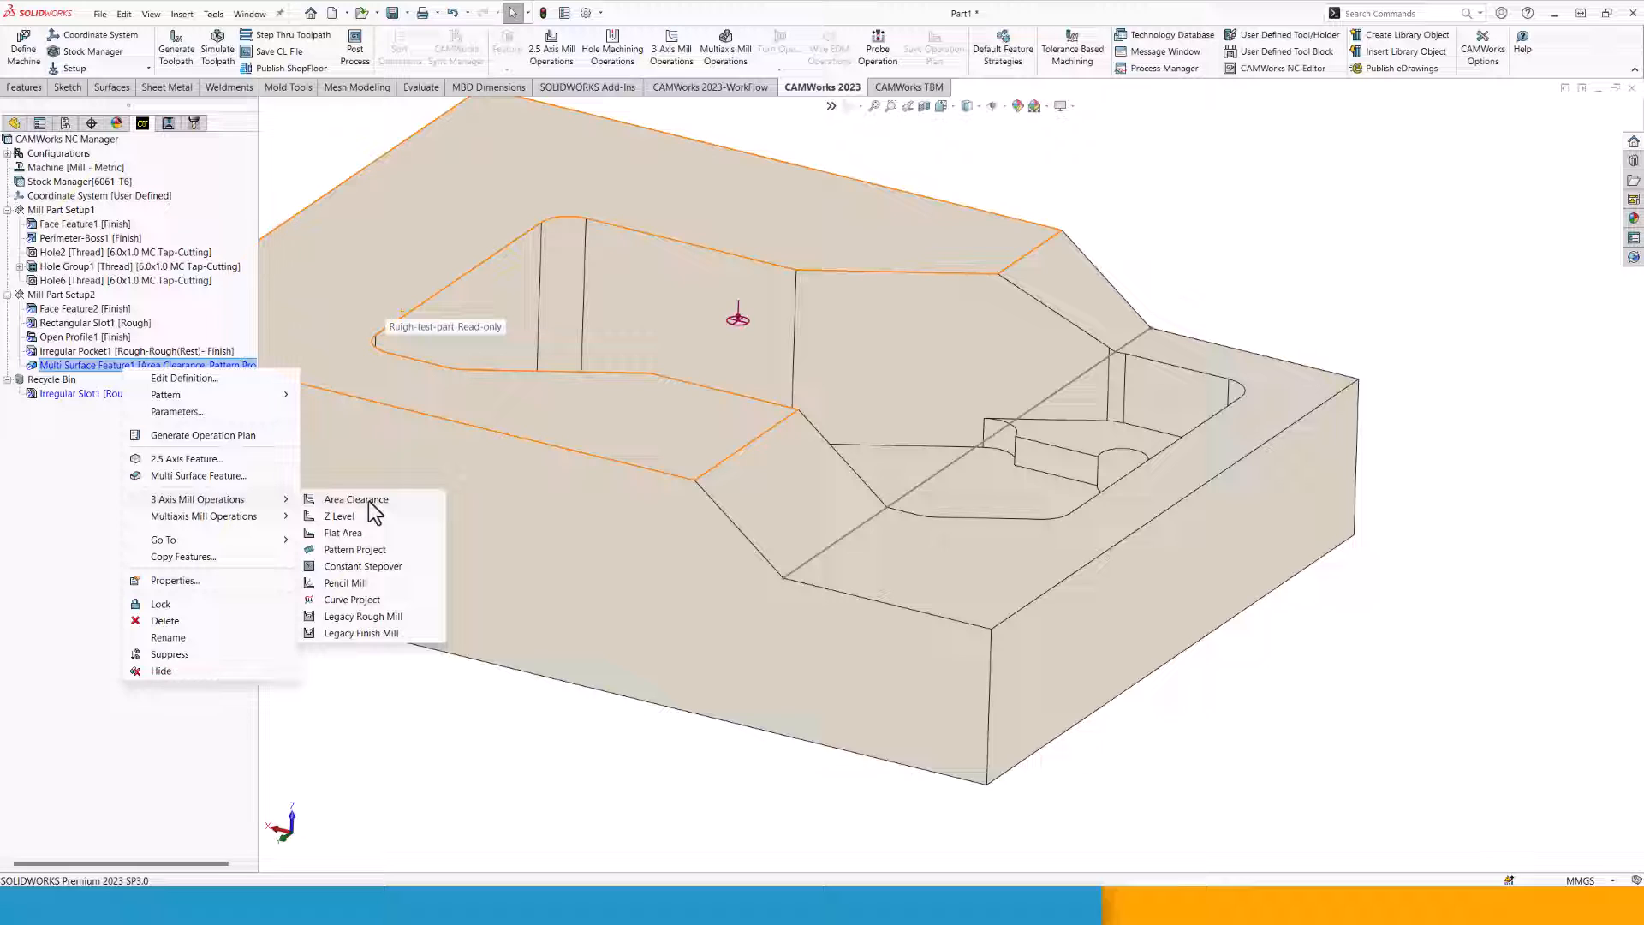
pyautogui.click(349, 549)
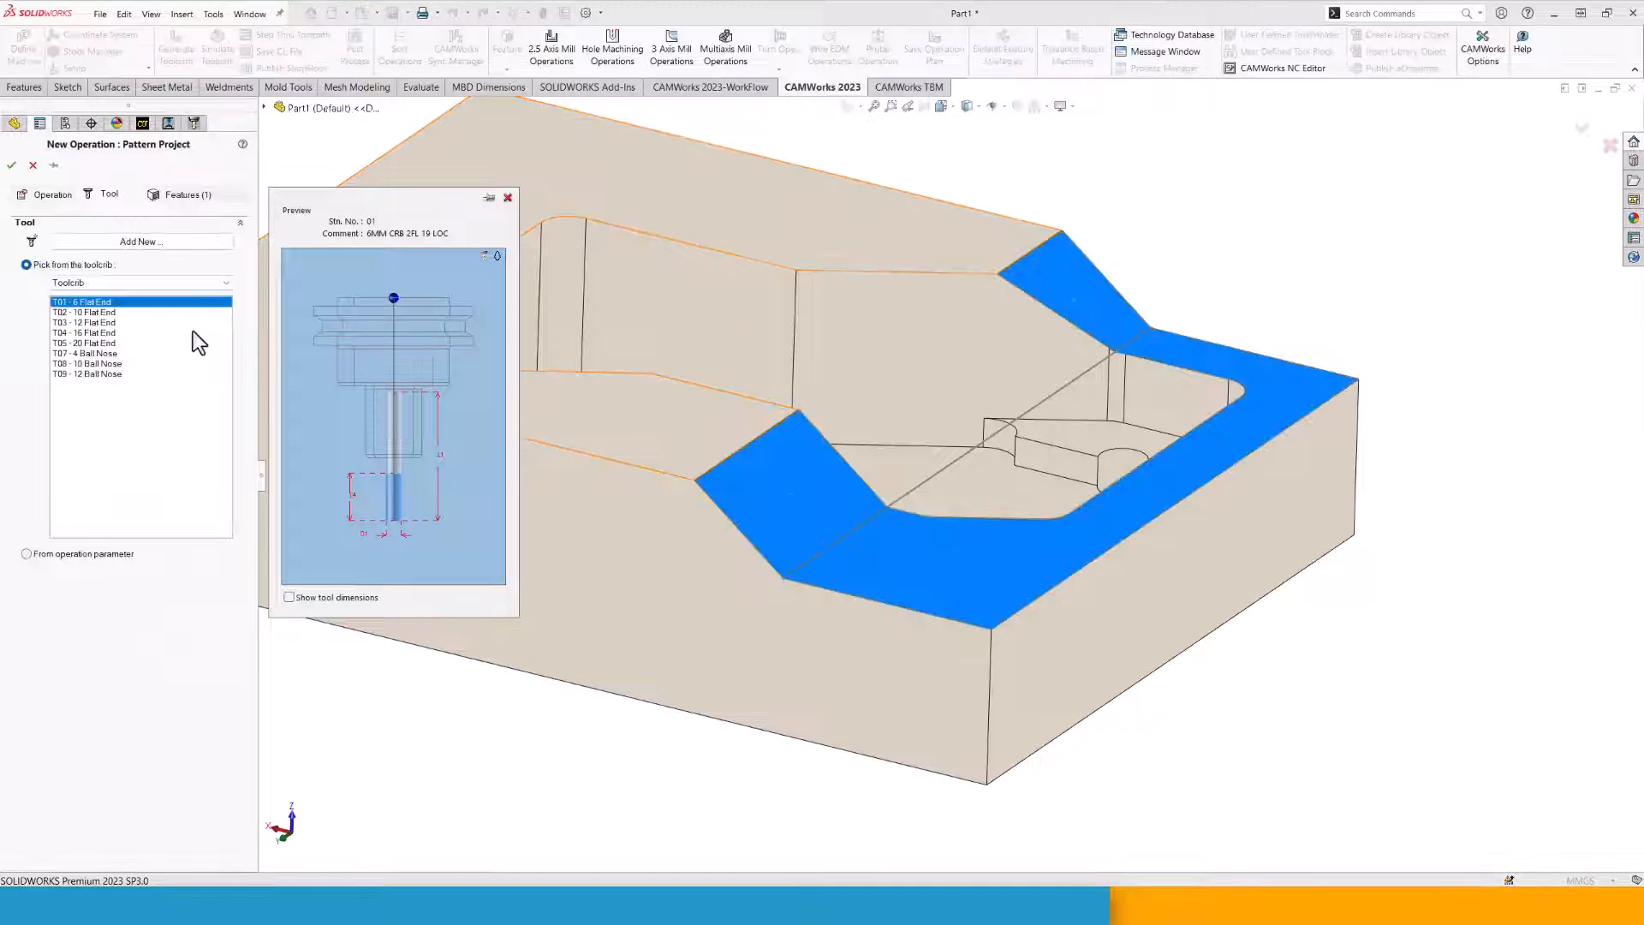
pyautogui.click(86, 355)
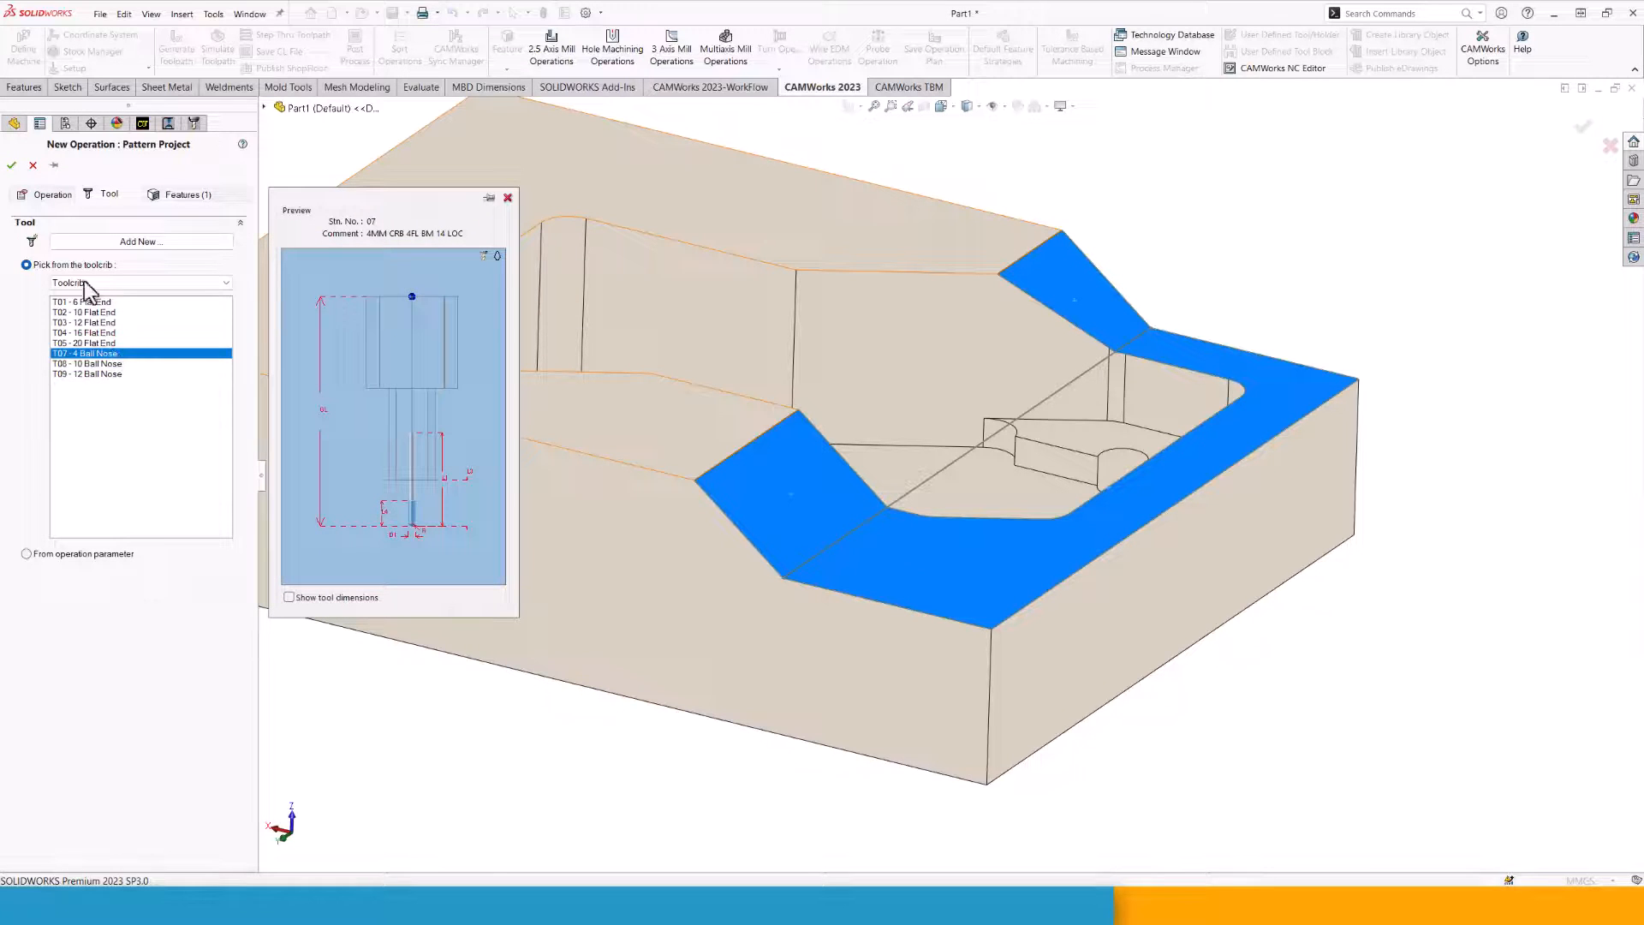
pyautogui.click(11, 164)
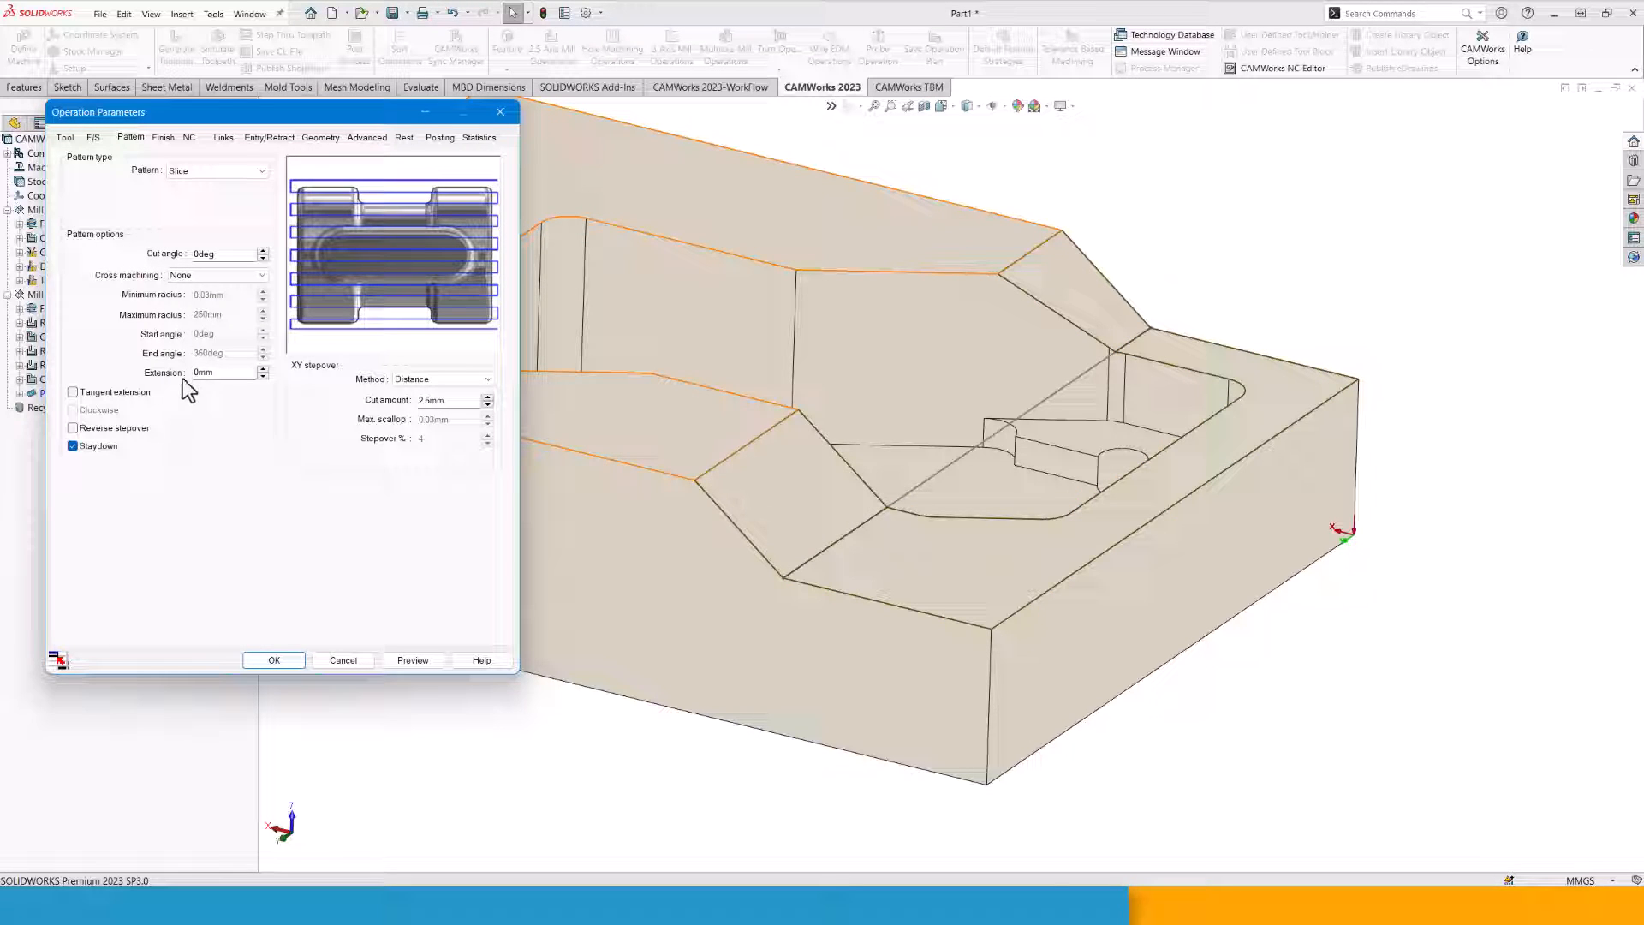
# Set the slice pattern to a 1 mm extension with tangent extension enabled and a 2 percent XY stepover.
pyautogui.moveTo(220, 371); pyautogui.dragTo(178, 376)
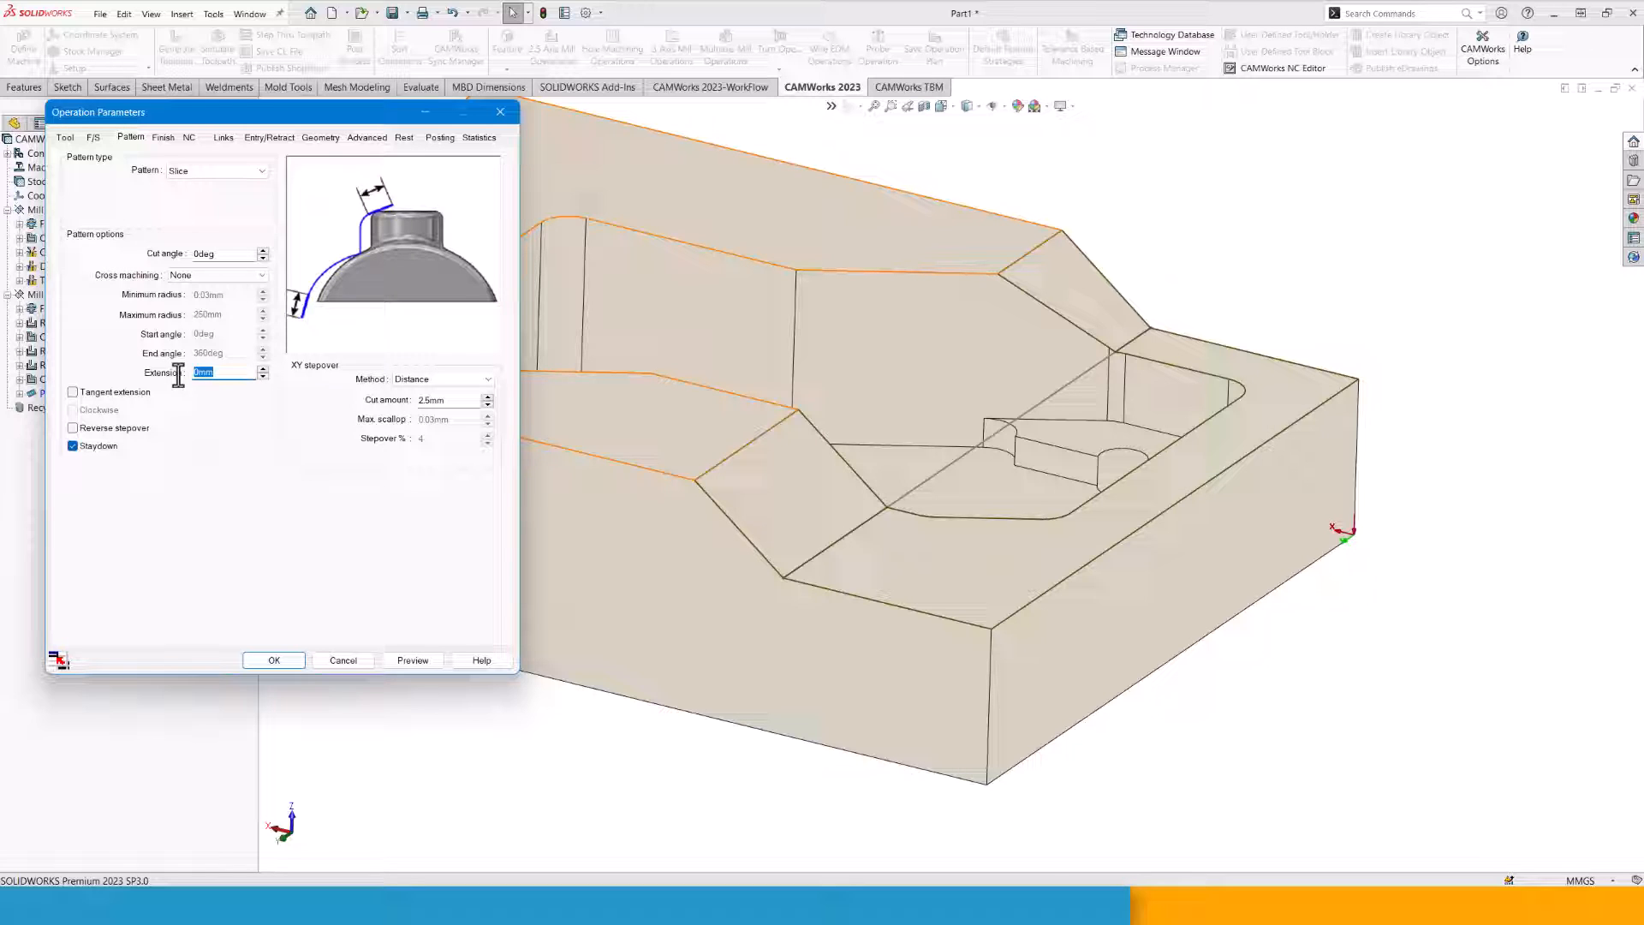
pyautogui.click(82, 392)
pyautogui.click(452, 380)
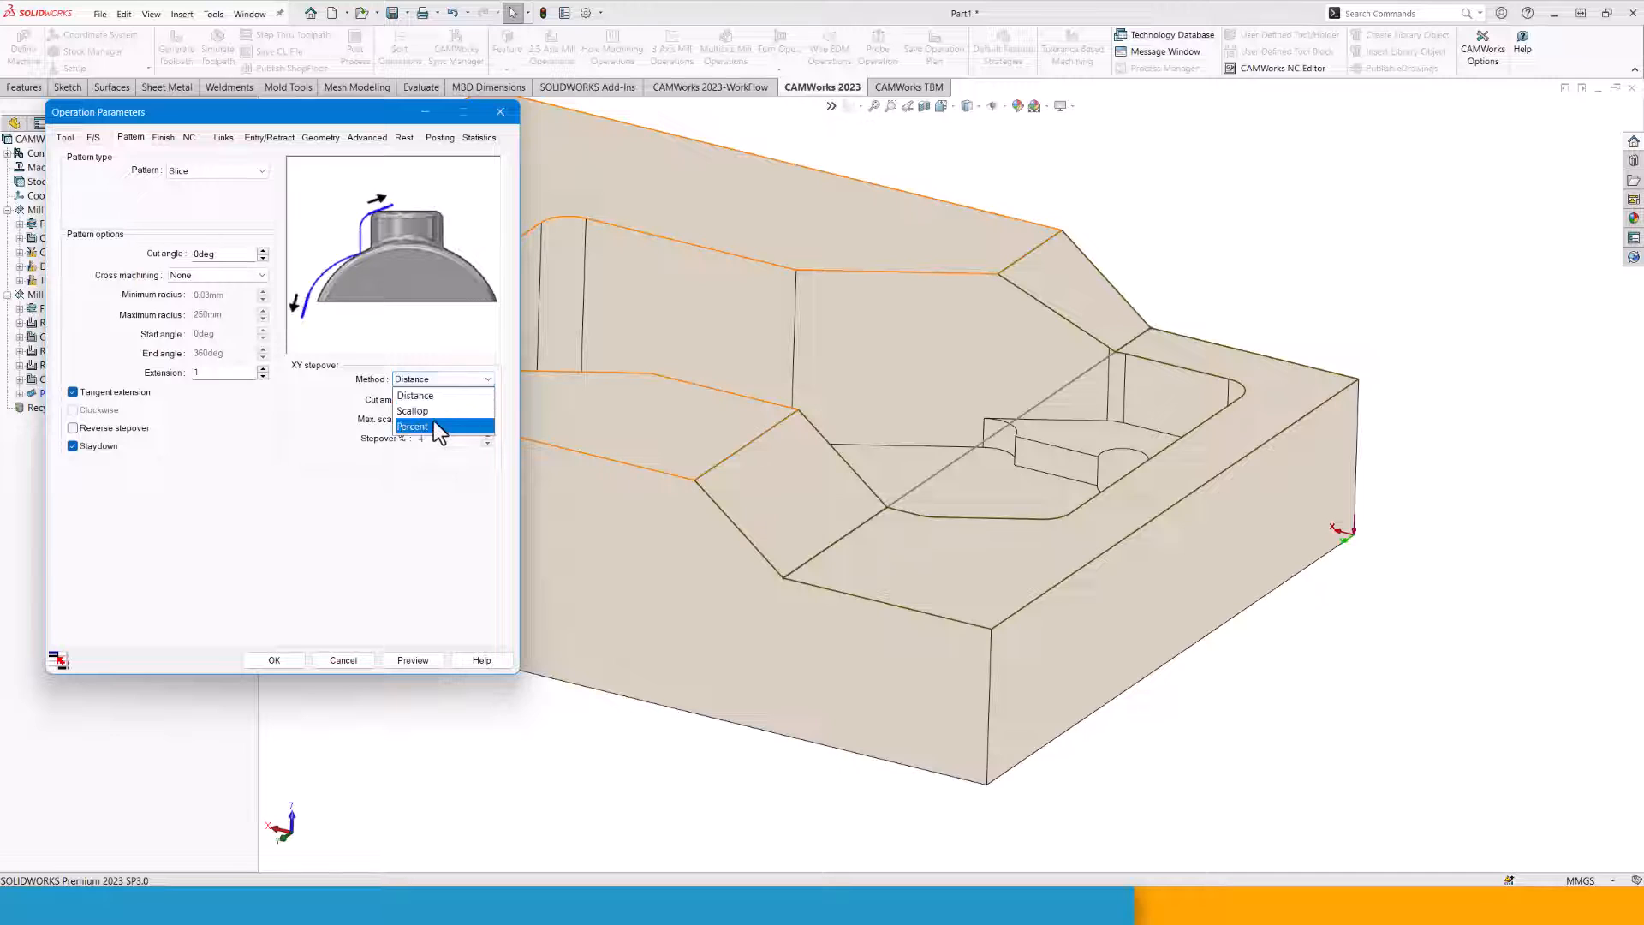
pyautogui.click(434, 421)
pyautogui.click(413, 439)
pyautogui.write('2')
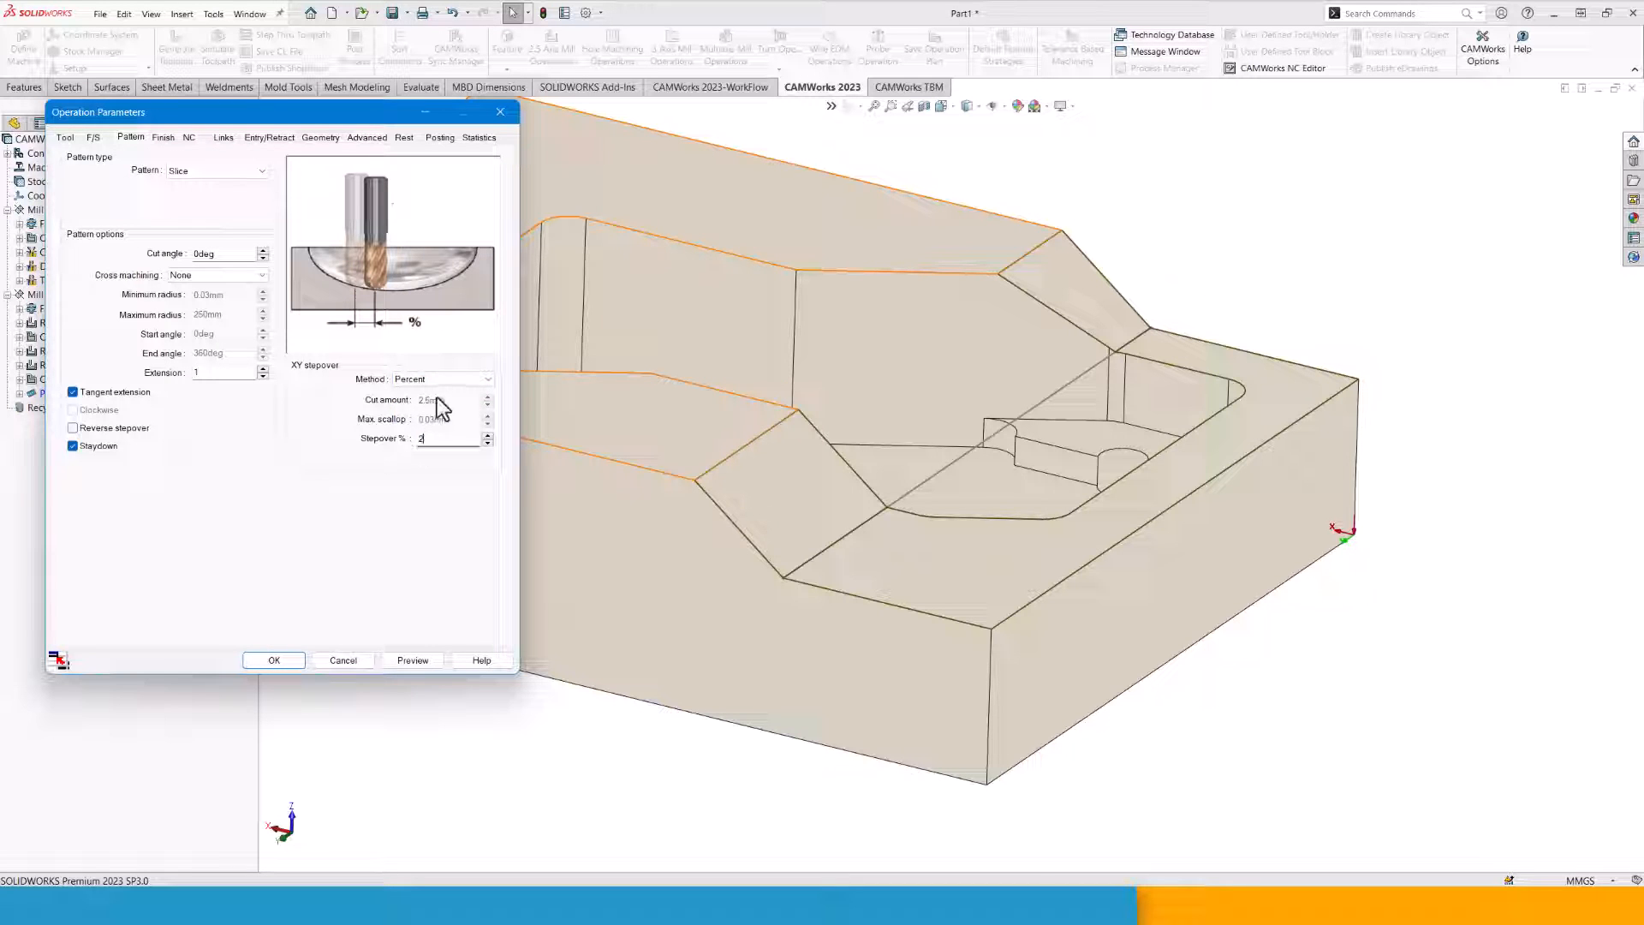
# Set the Pattern Project operation's automatic contain area method to None.
pyautogui.click(321, 137)
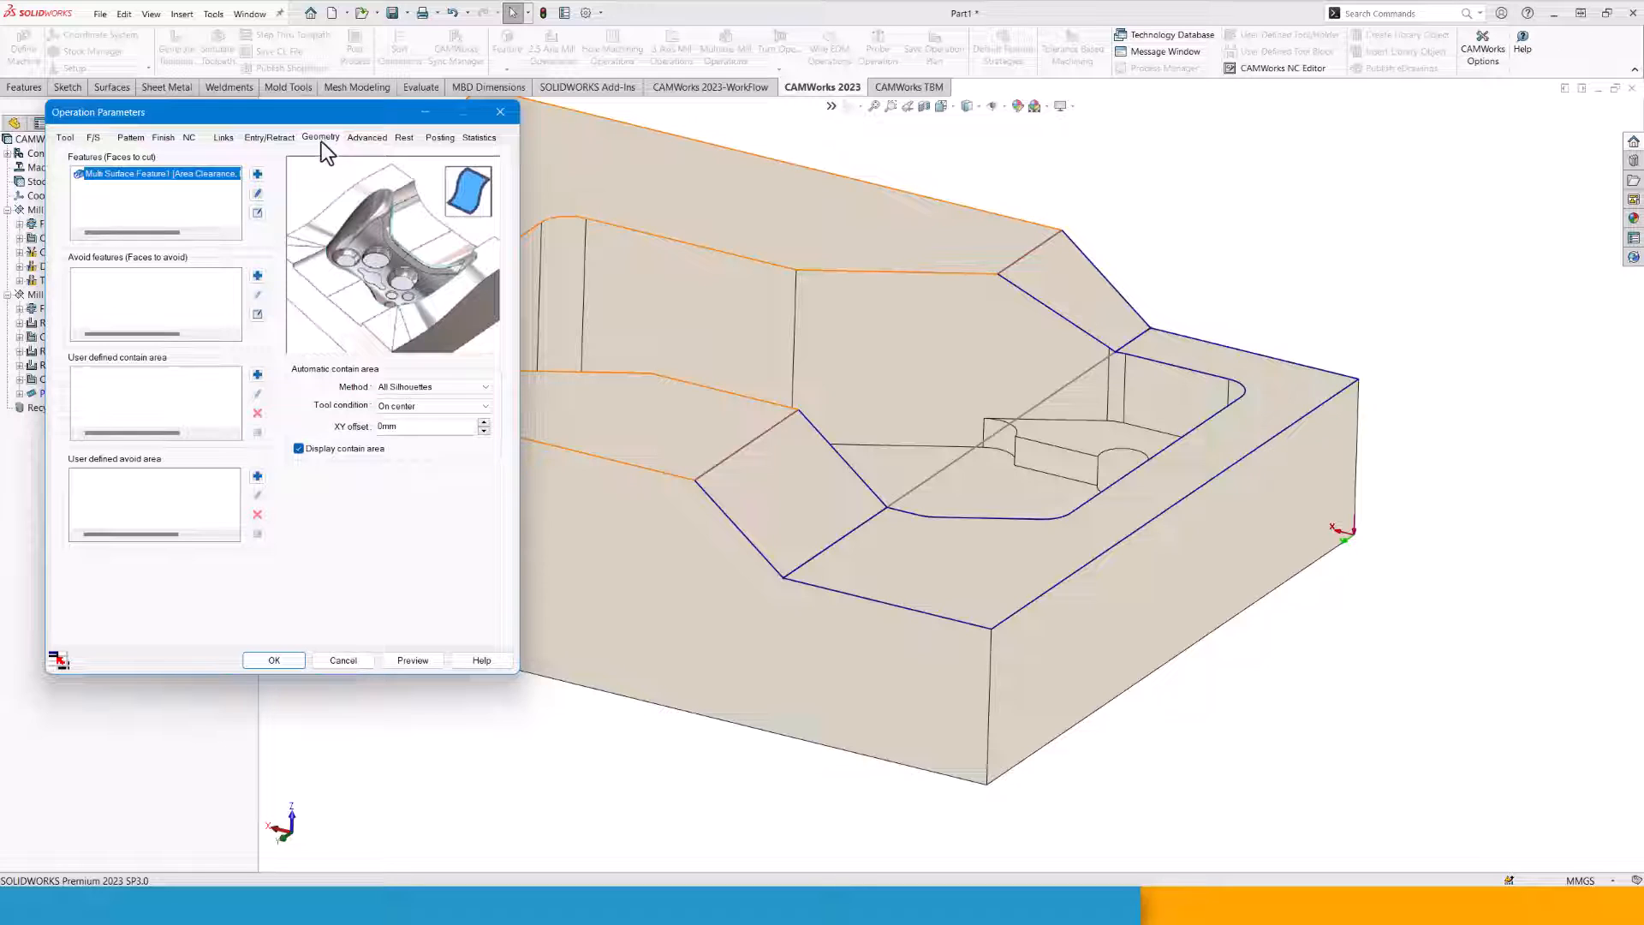
pyautogui.click(443, 387)
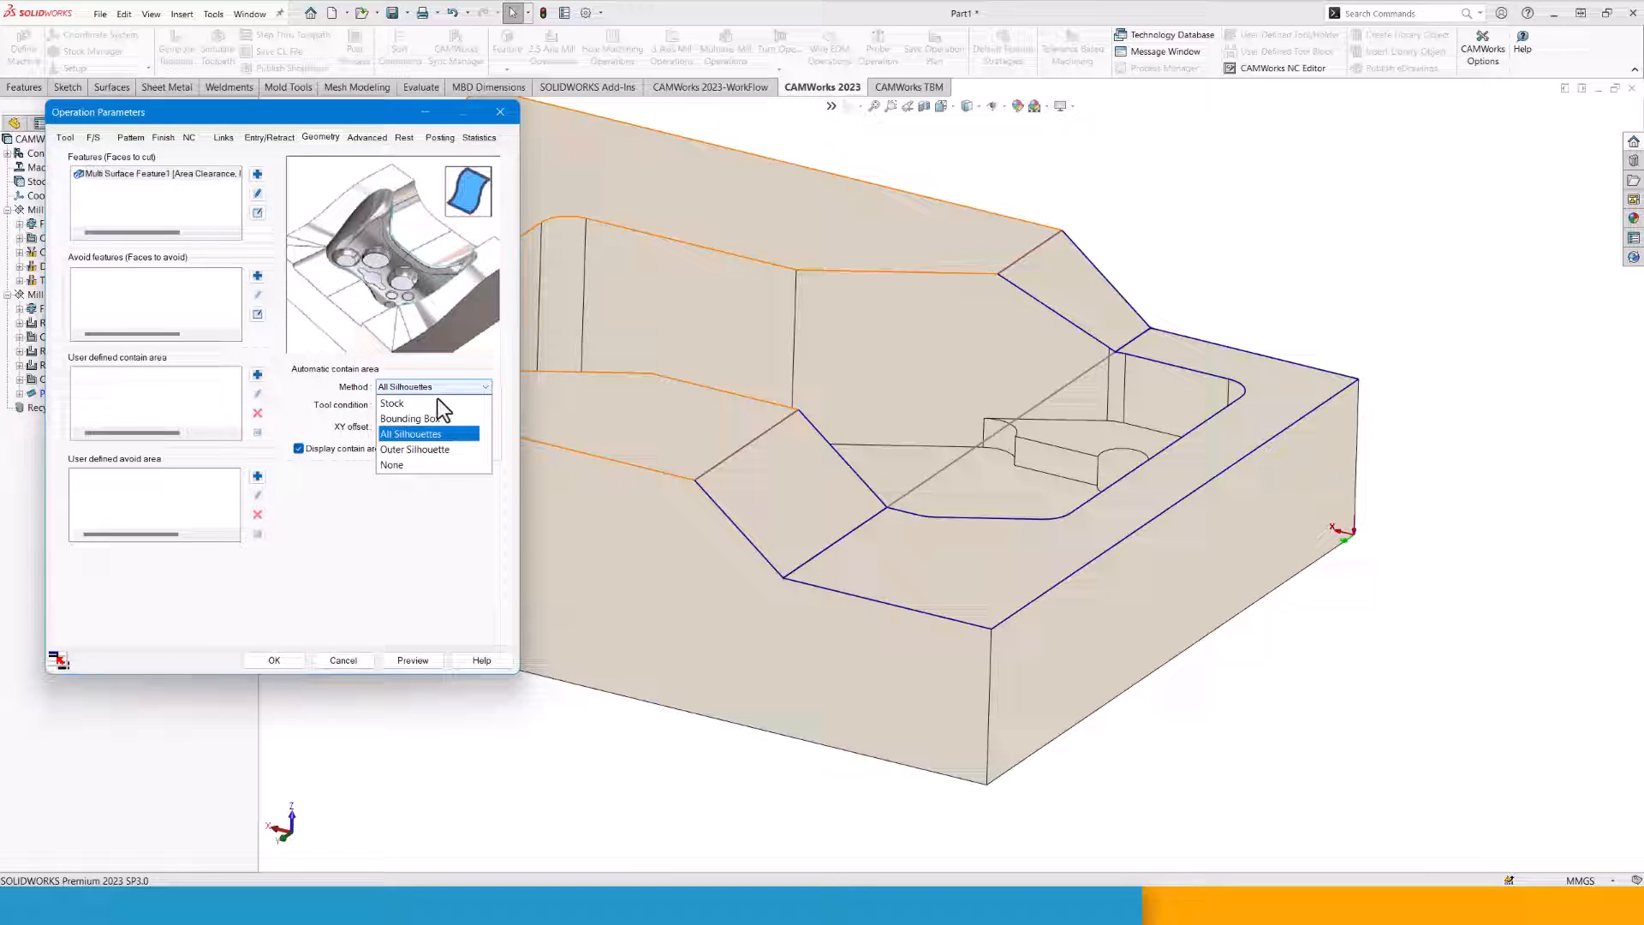
pyautogui.click(407, 463)
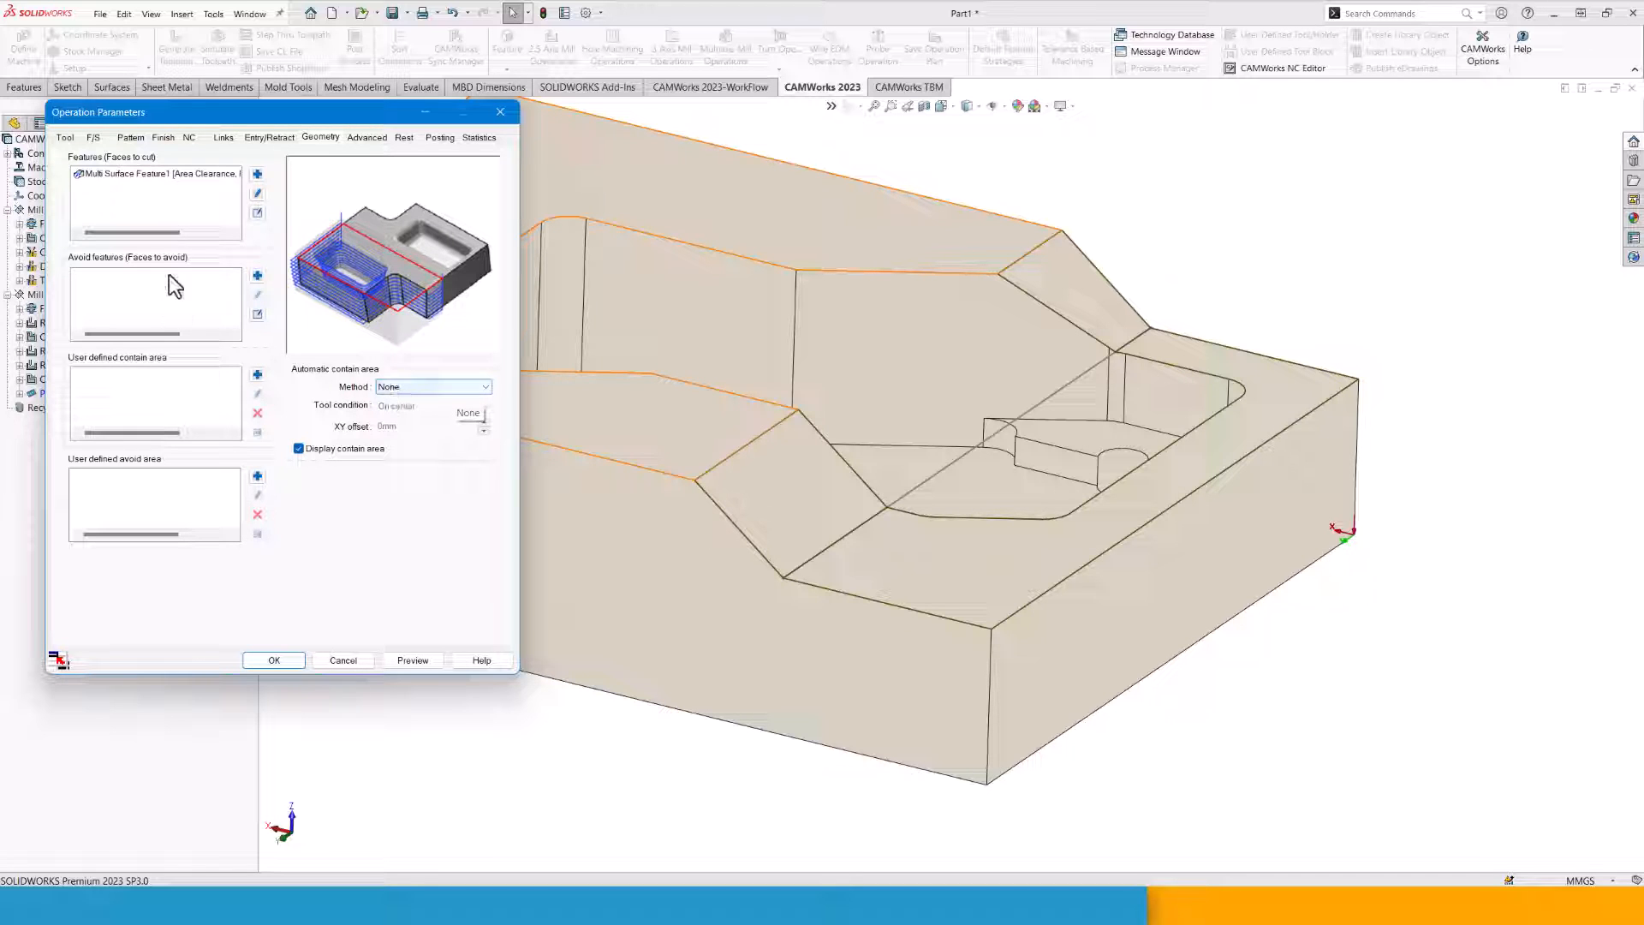
# Define an avoid feature for the operation from all part faces except the sloped faces and lower flat face.
pyautogui.click(255, 276)
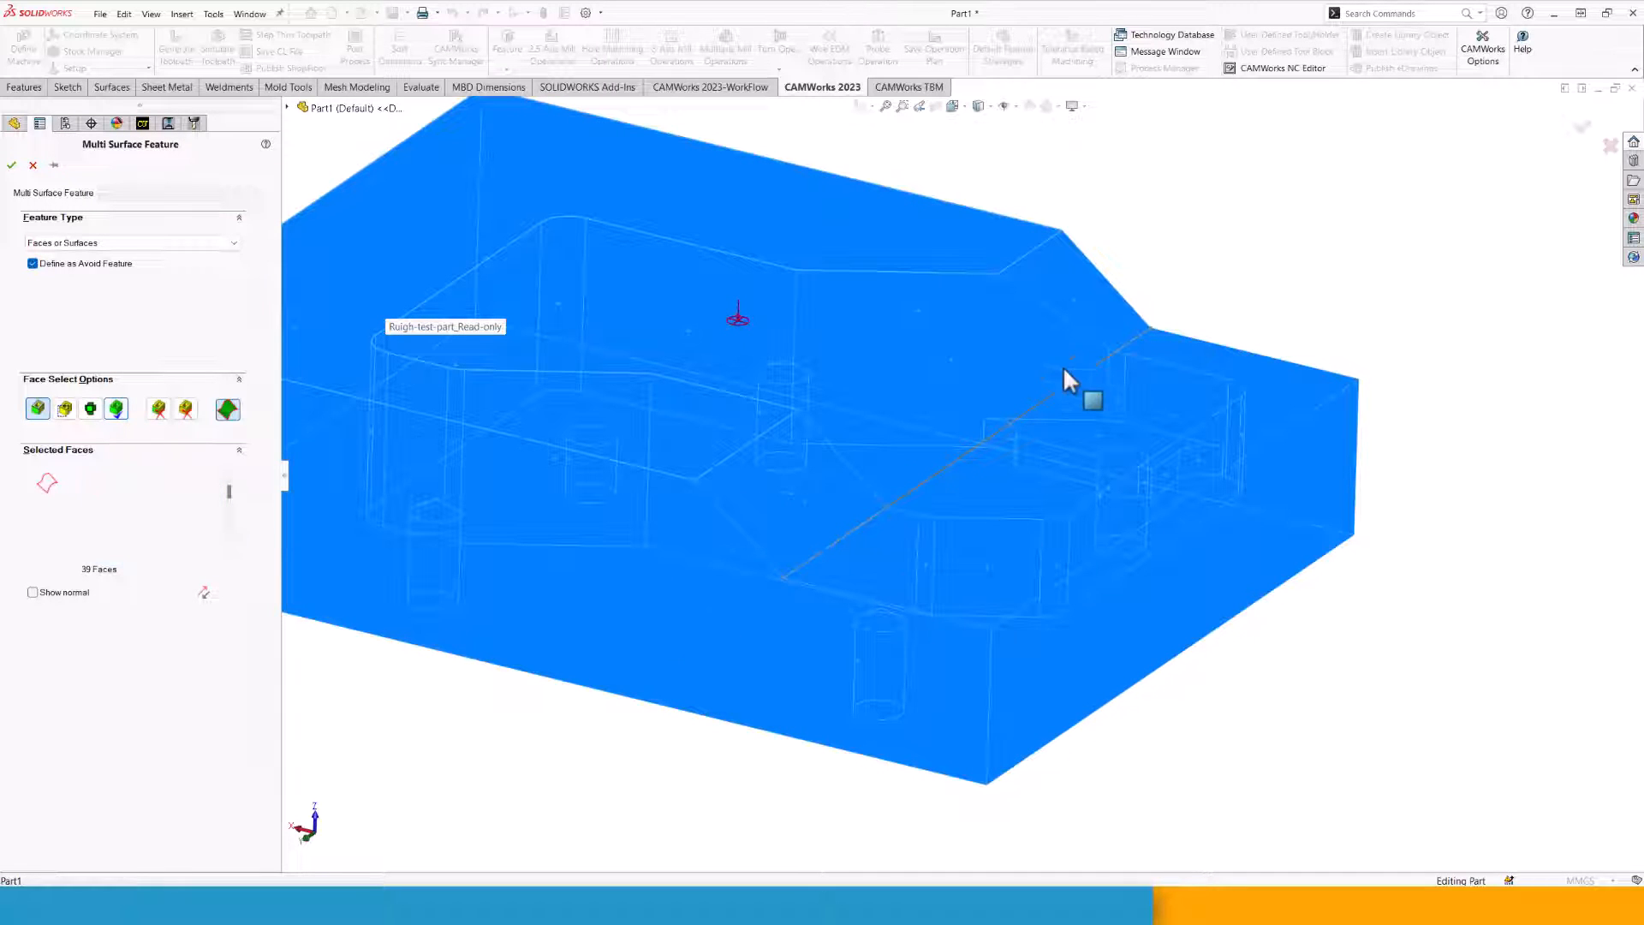
pyautogui.click(1091, 312)
pyautogui.click(920, 389)
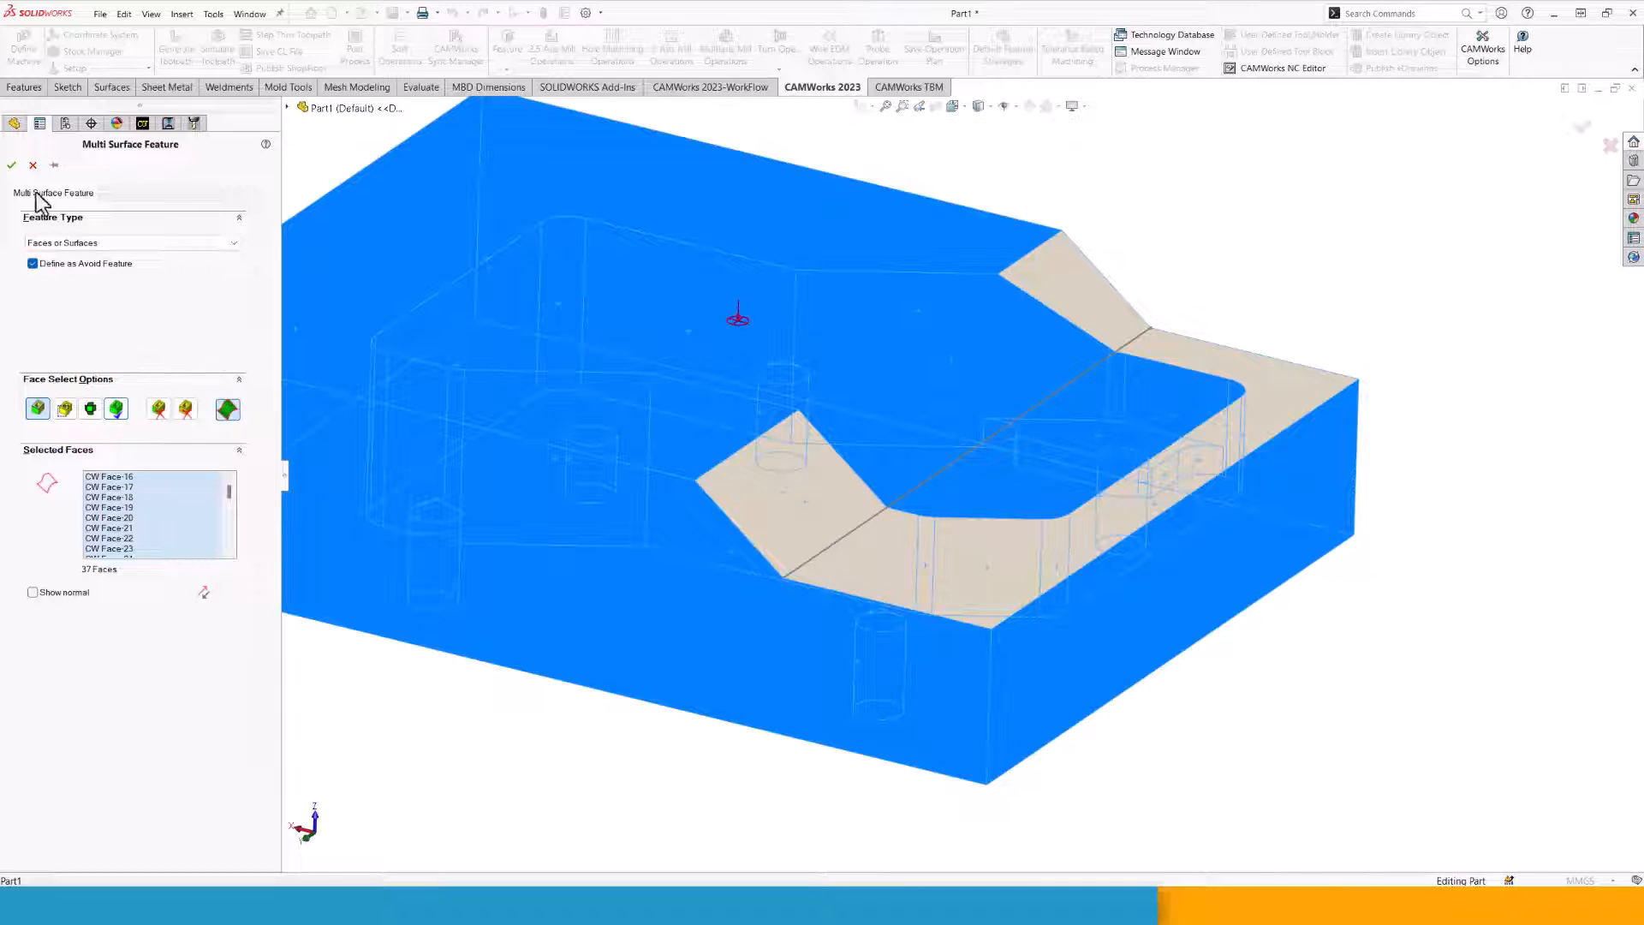
pyautogui.click(12, 165)
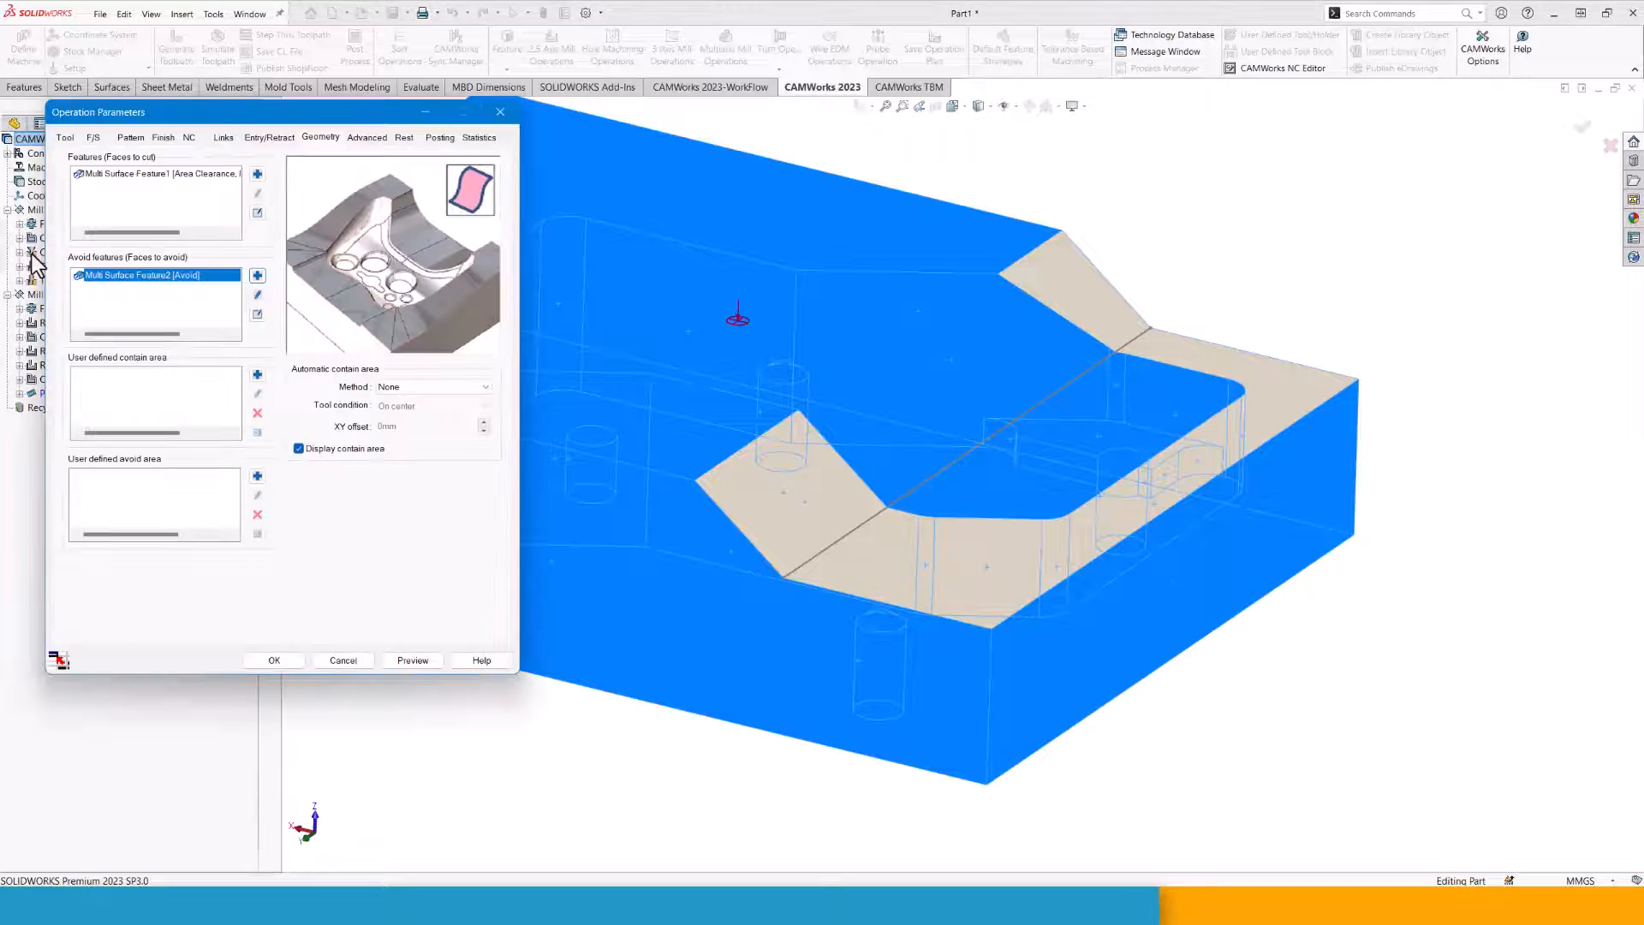
# Preview the Pattern Project toolpath and inspect its passes closely on the sloped face.
pyautogui.click(412, 661)
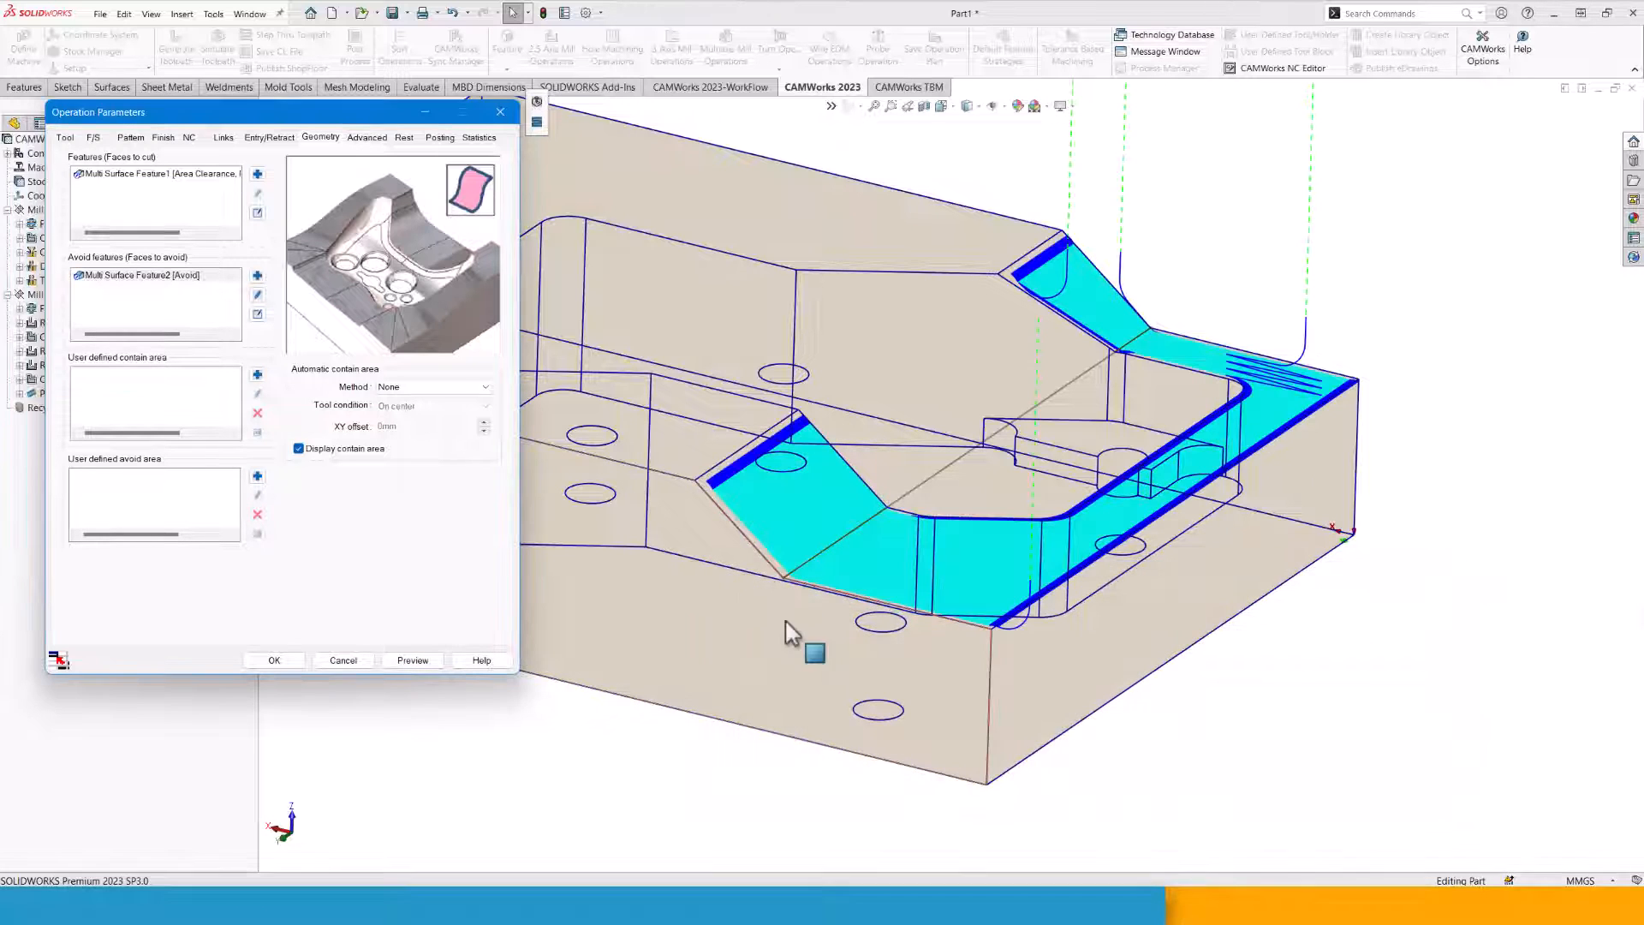
pyautogui.moveTo(940, 474); pyautogui.dragTo(923, 568, button='middle')
pyautogui.scroll(-5, 679, 517)
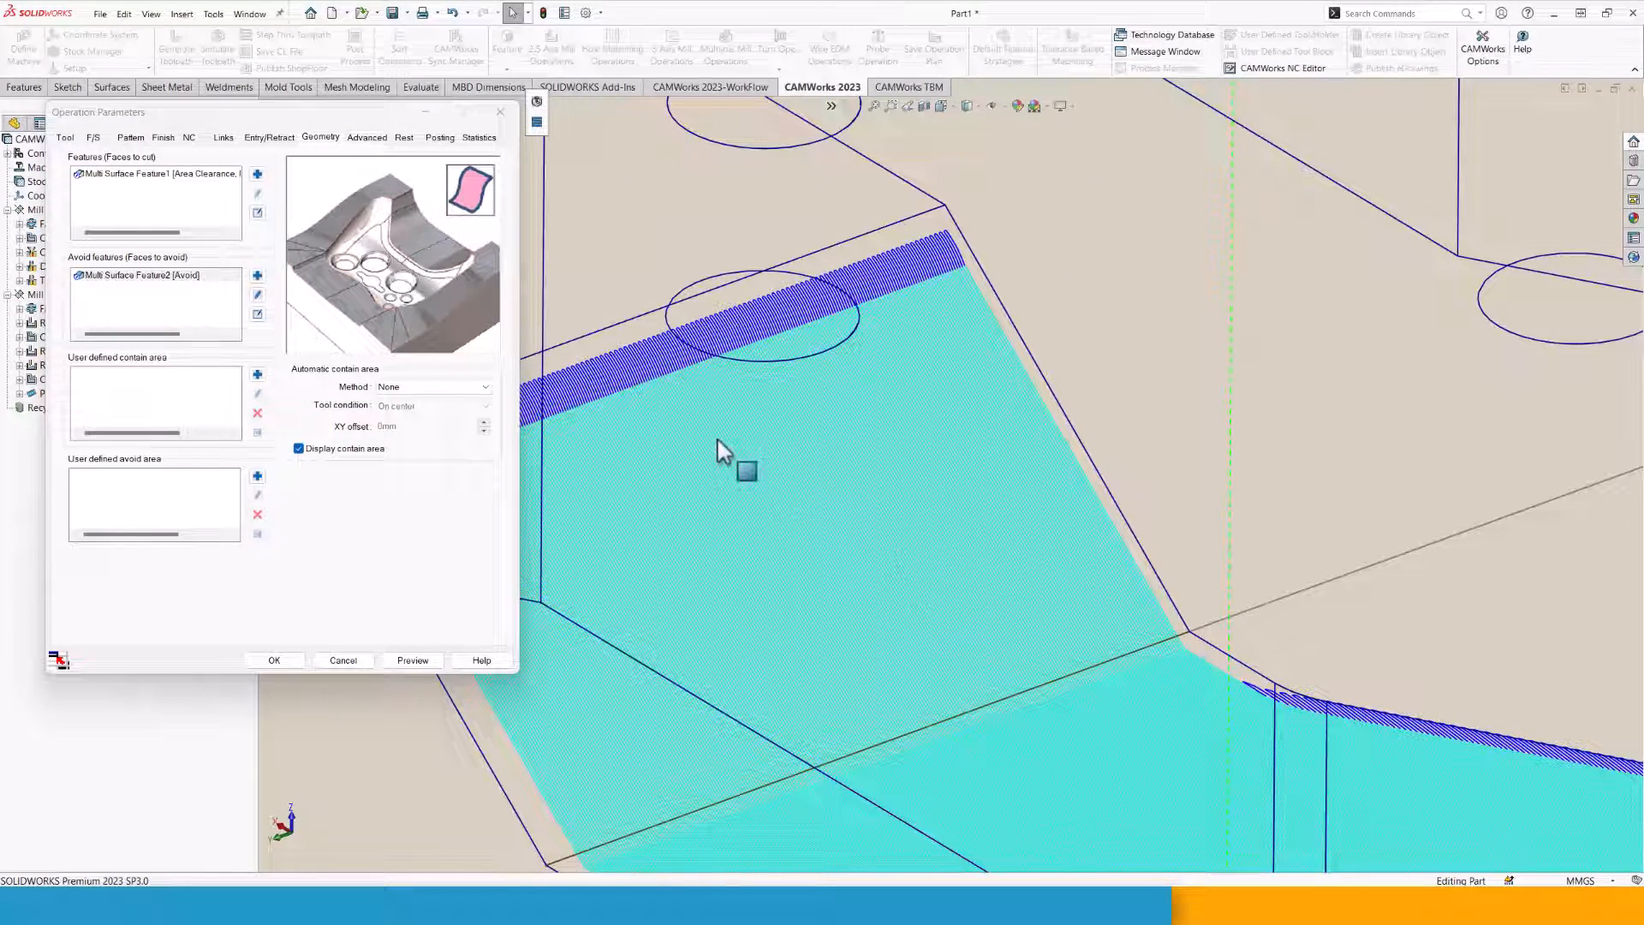
# Set the slice pattern's cut angle to 90 degrees and its XY stepover to 6 percent.
pyautogui.click(131, 137)
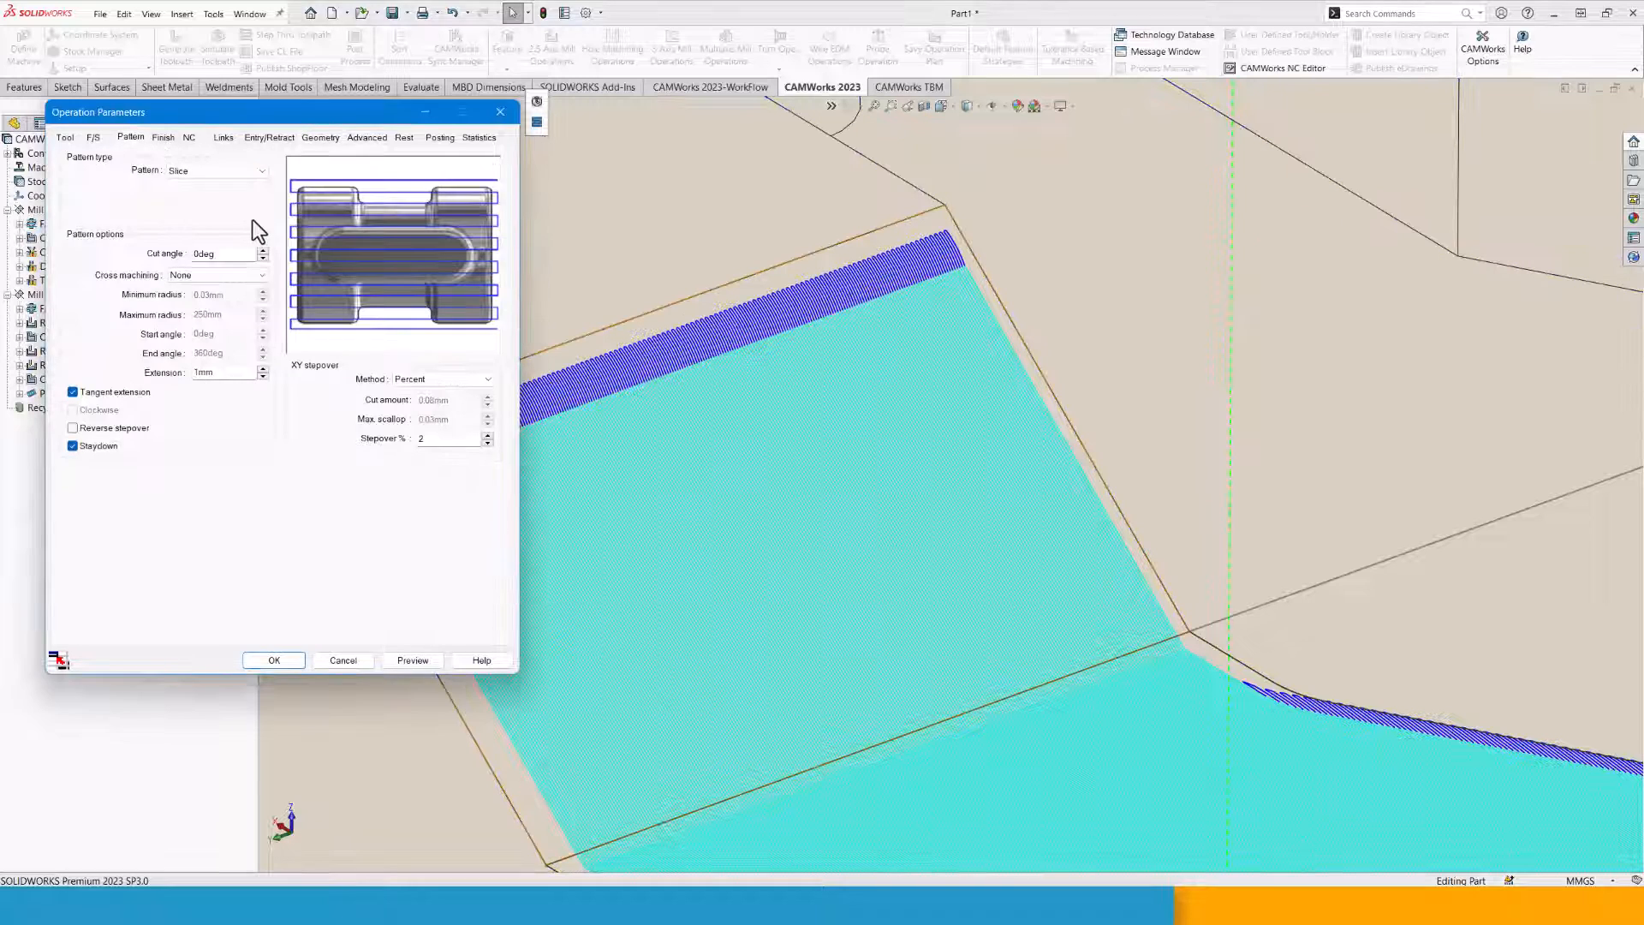
pyautogui.doubleClick(224, 255)
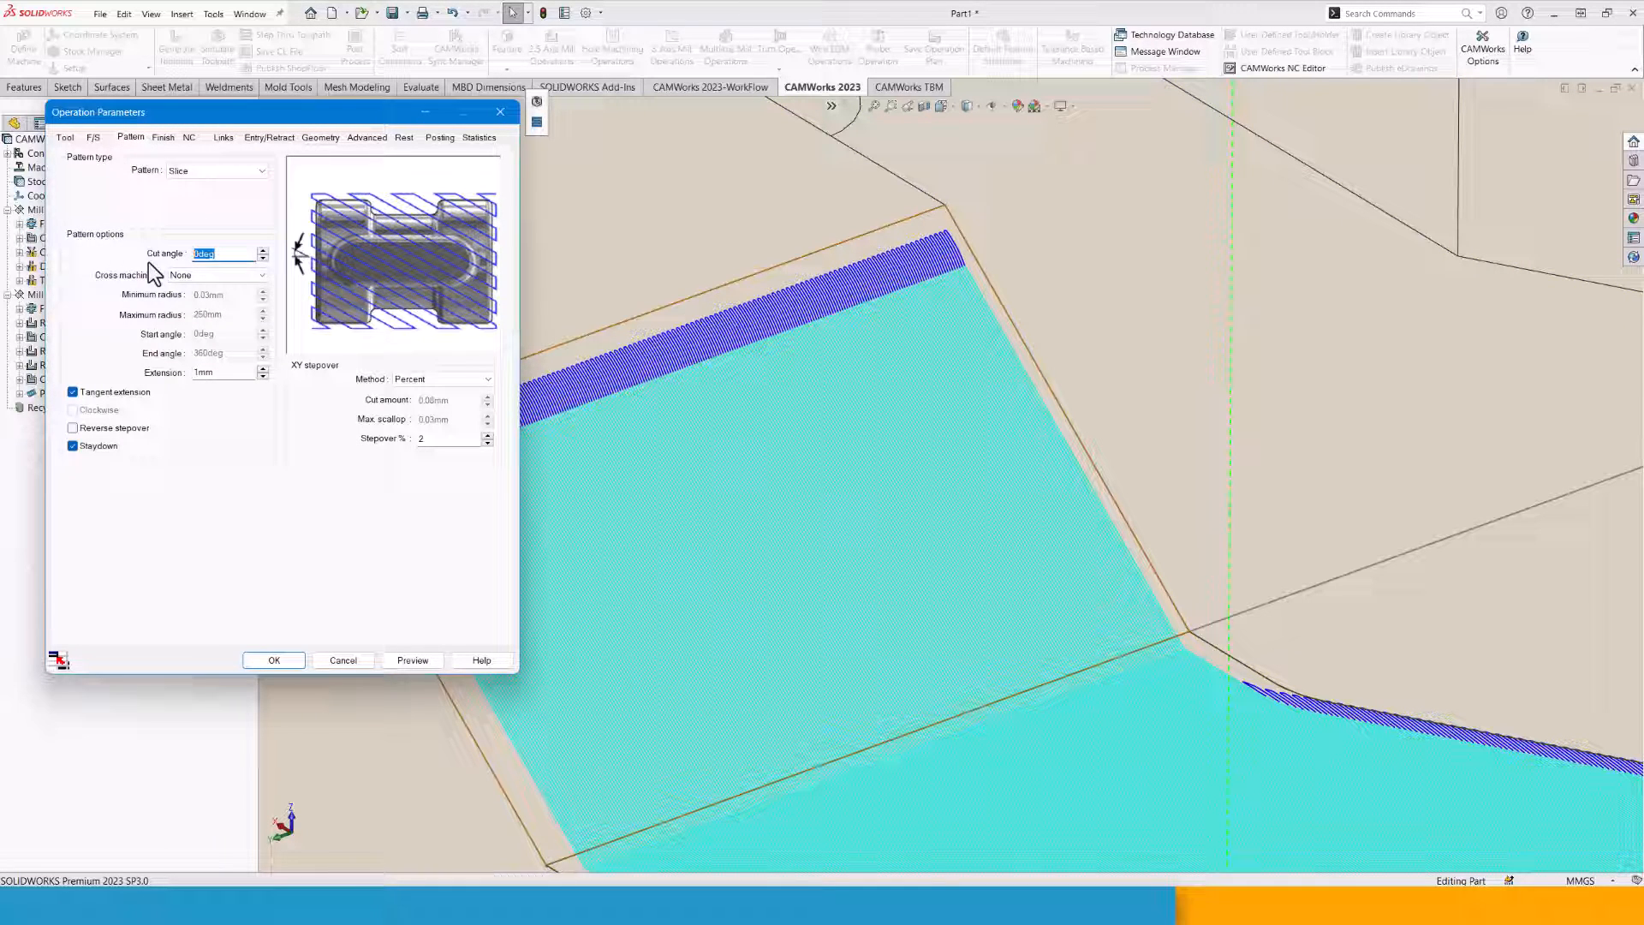
pyautogui.write('90')
pyautogui.doubleClick(440, 440)
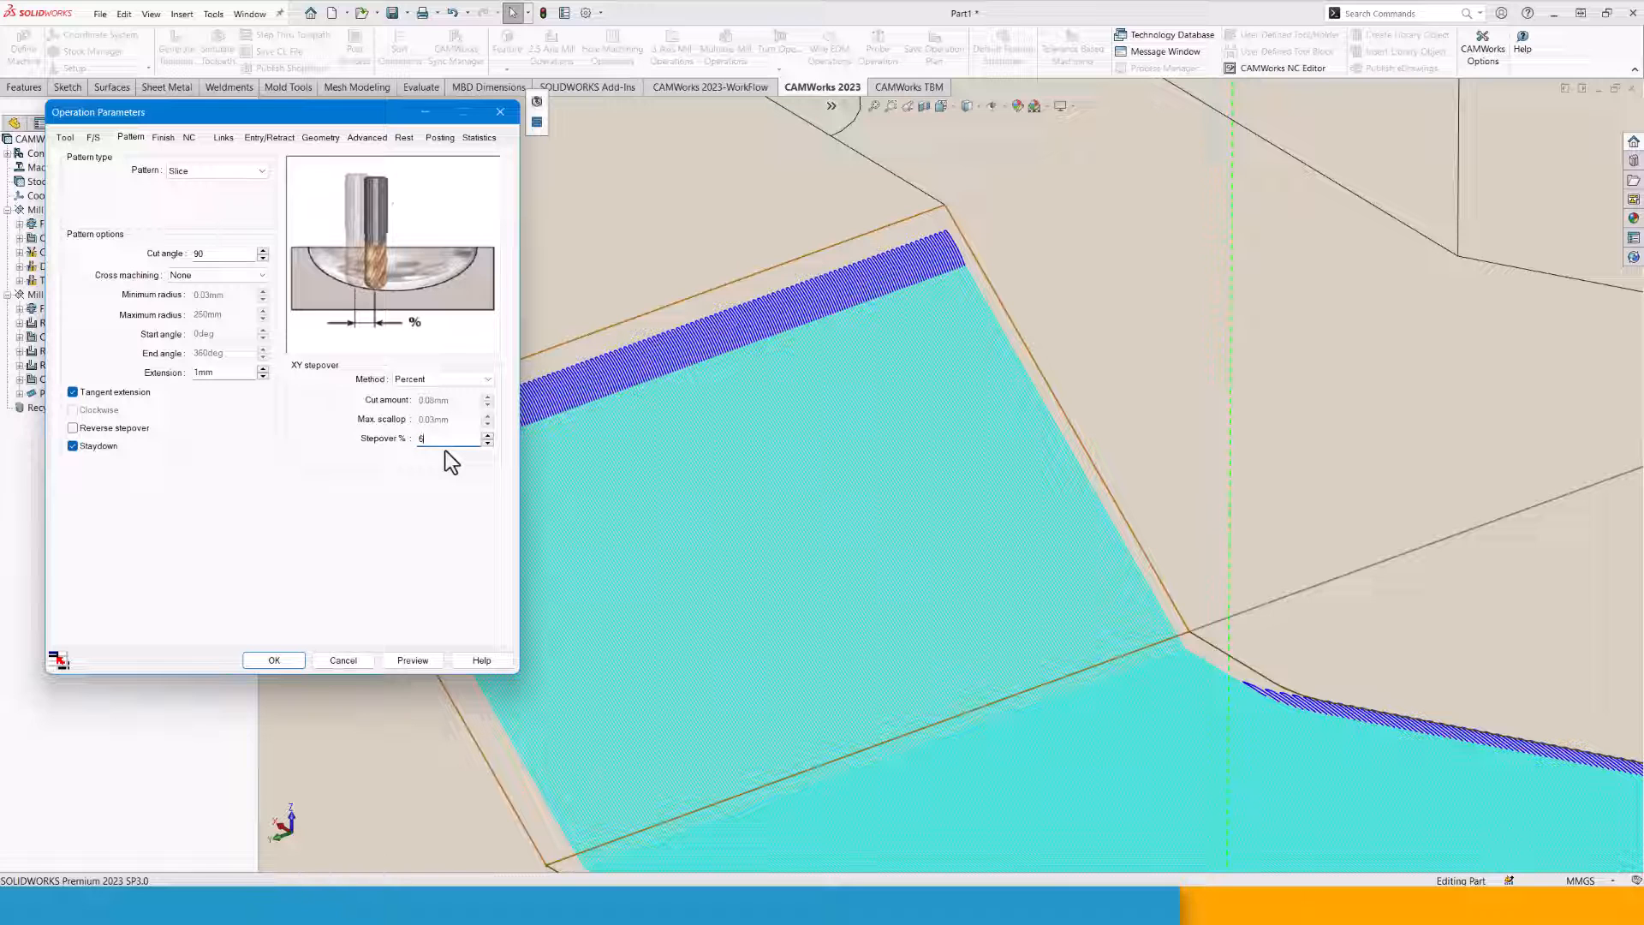
pyautogui.scroll(6, 1120, 605)
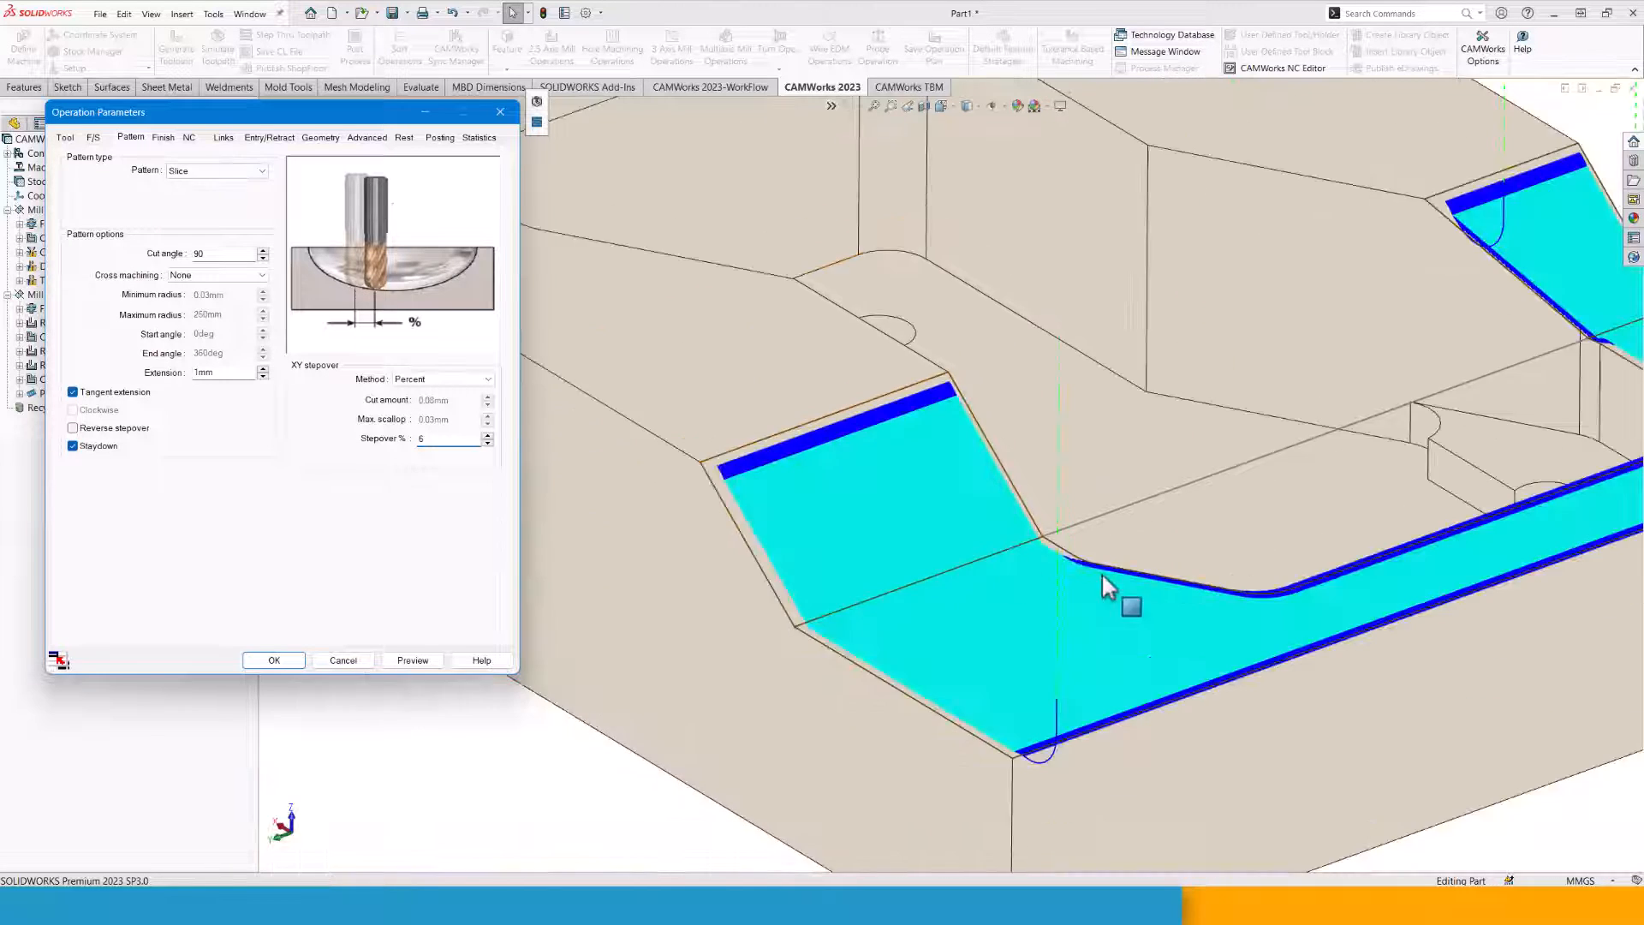
pyautogui.scroll(-3, 1541, 411)
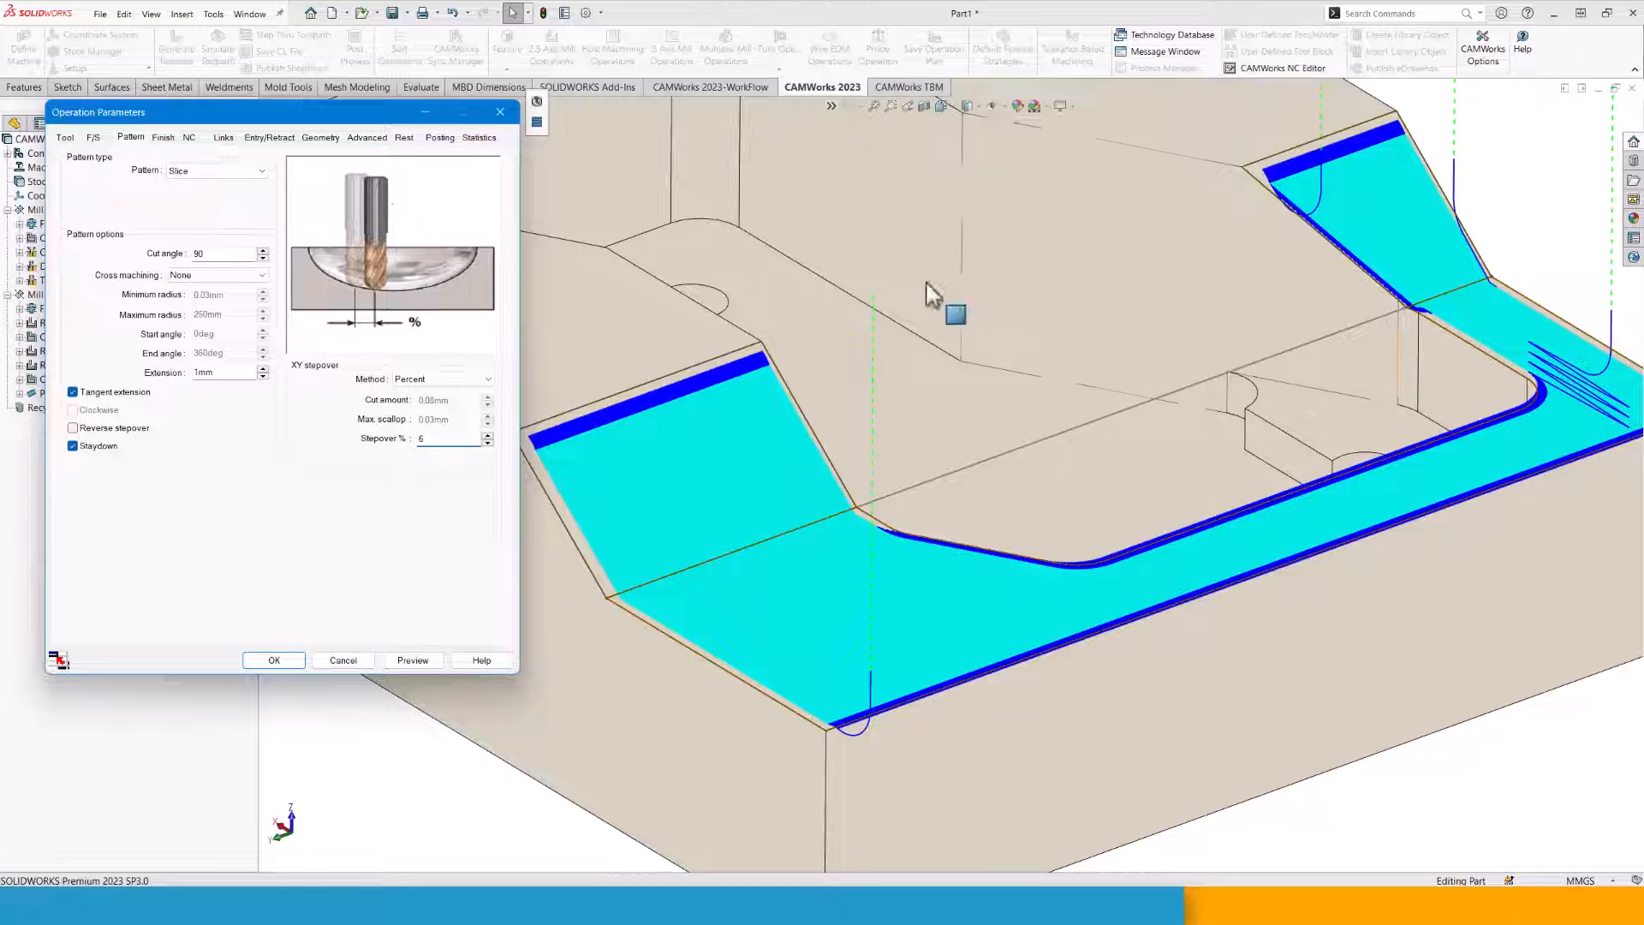
# Set the Pattern Project operation's ramping method to Plunge in the entry and retract parameters.
pyautogui.click(286, 140)
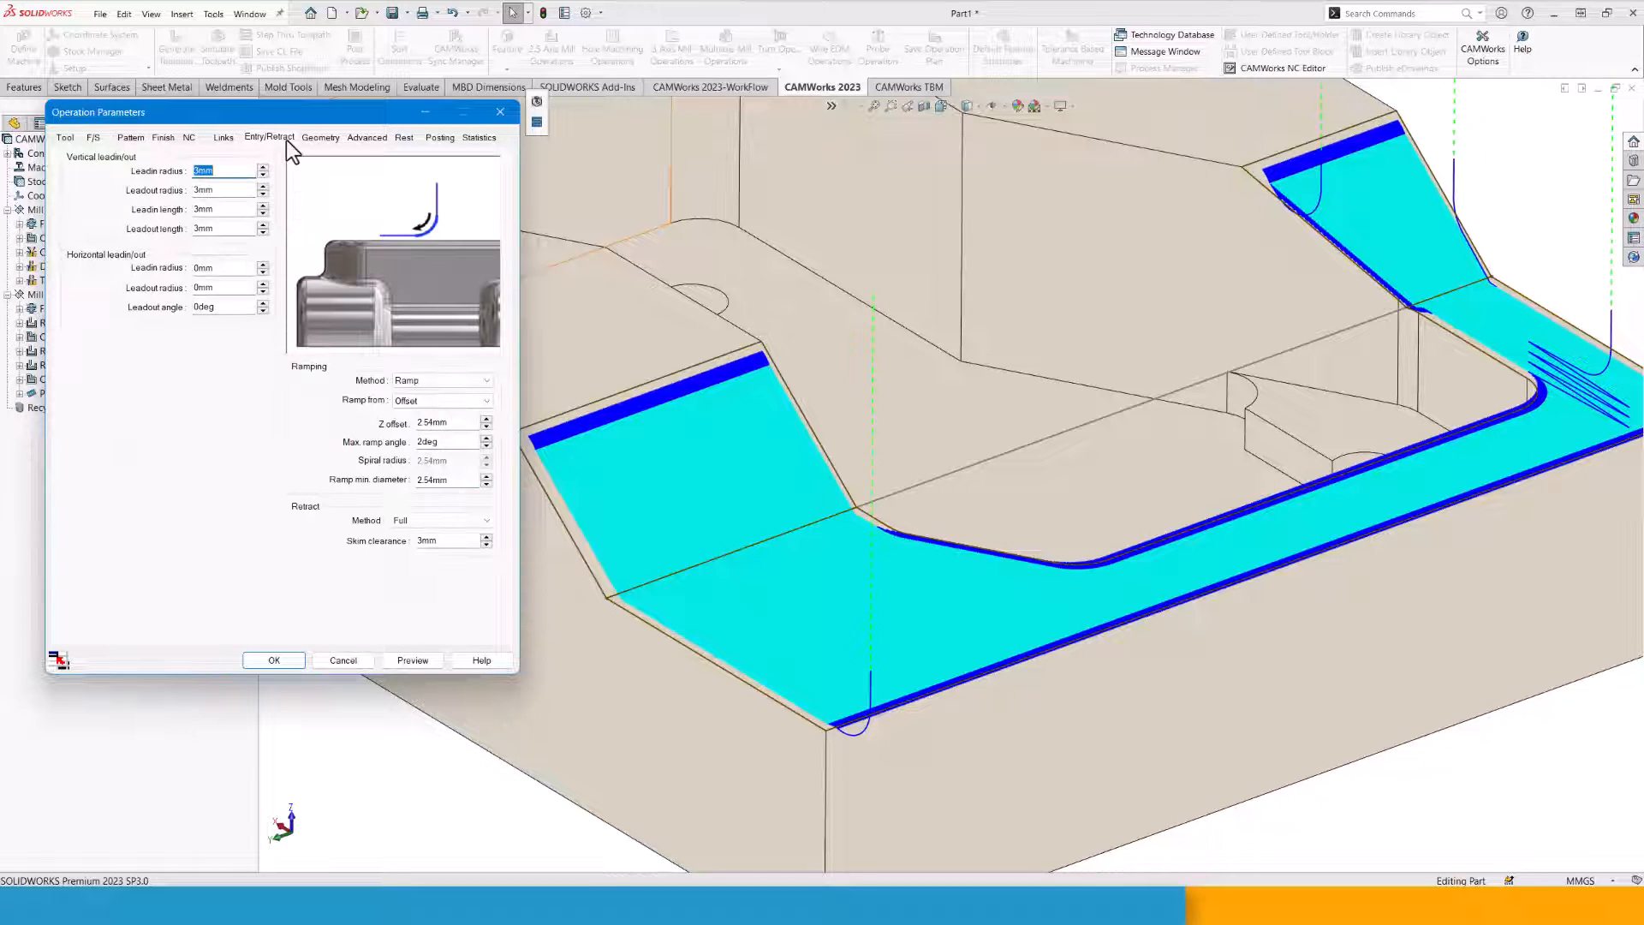
pyautogui.click(437, 381)
pyautogui.click(429, 427)
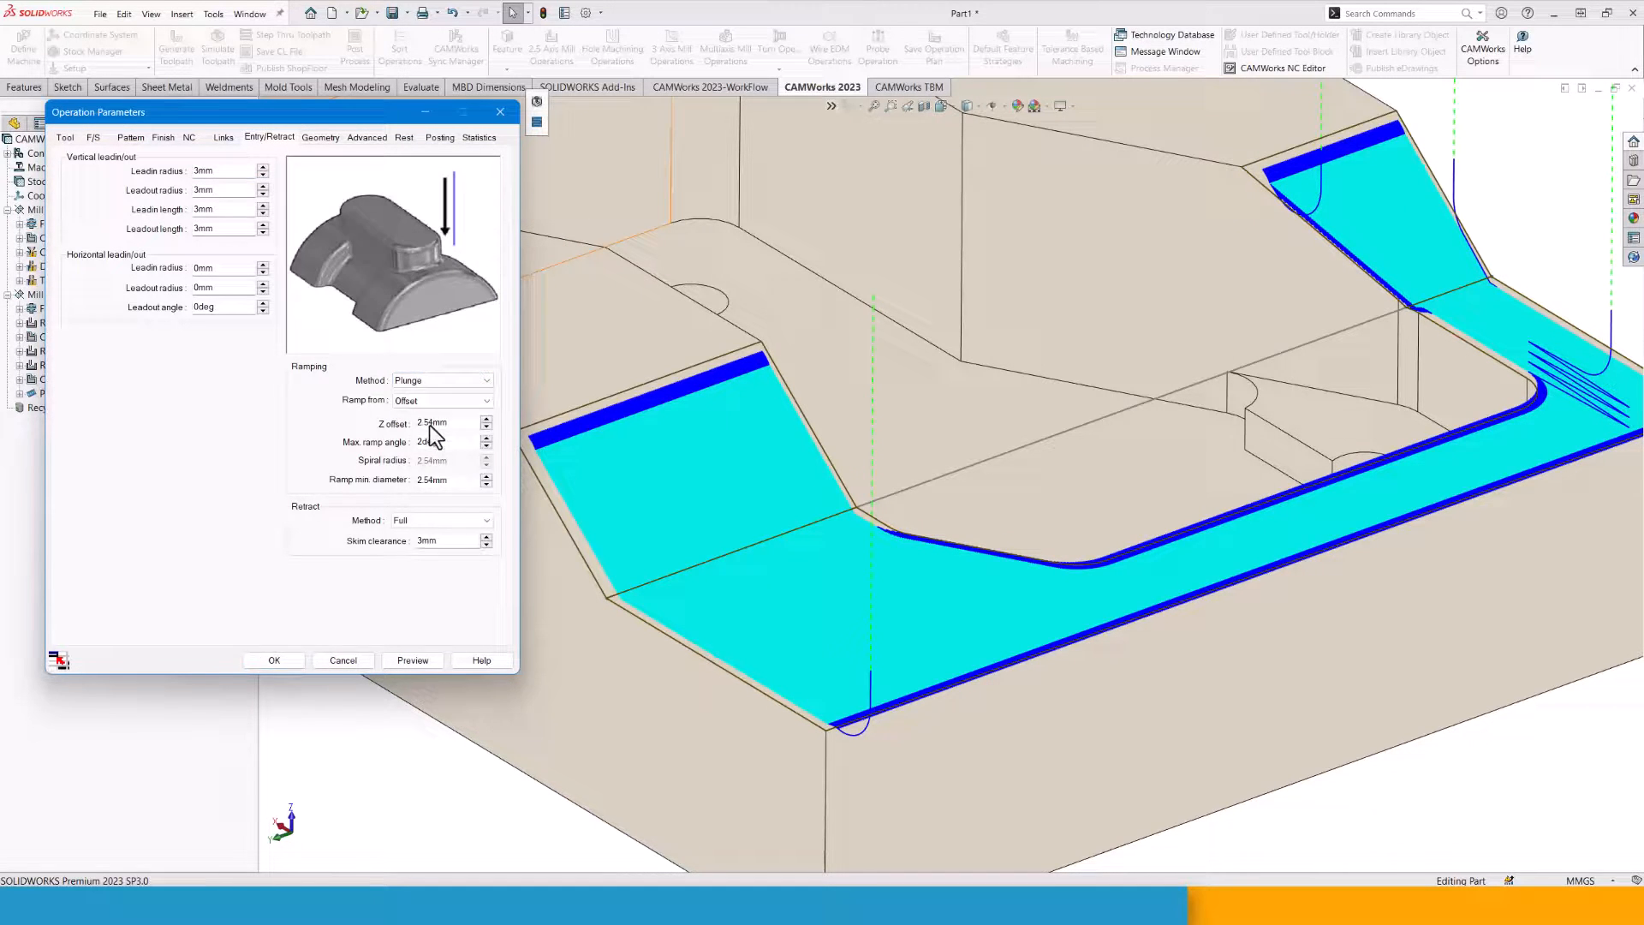
# Set the vertical leadin and leadout radii and lengths all to 1 mm.
pyautogui.click(205, 172)
pyautogui.write('1')
pyautogui.press('Tab')
pyautogui.write('1')
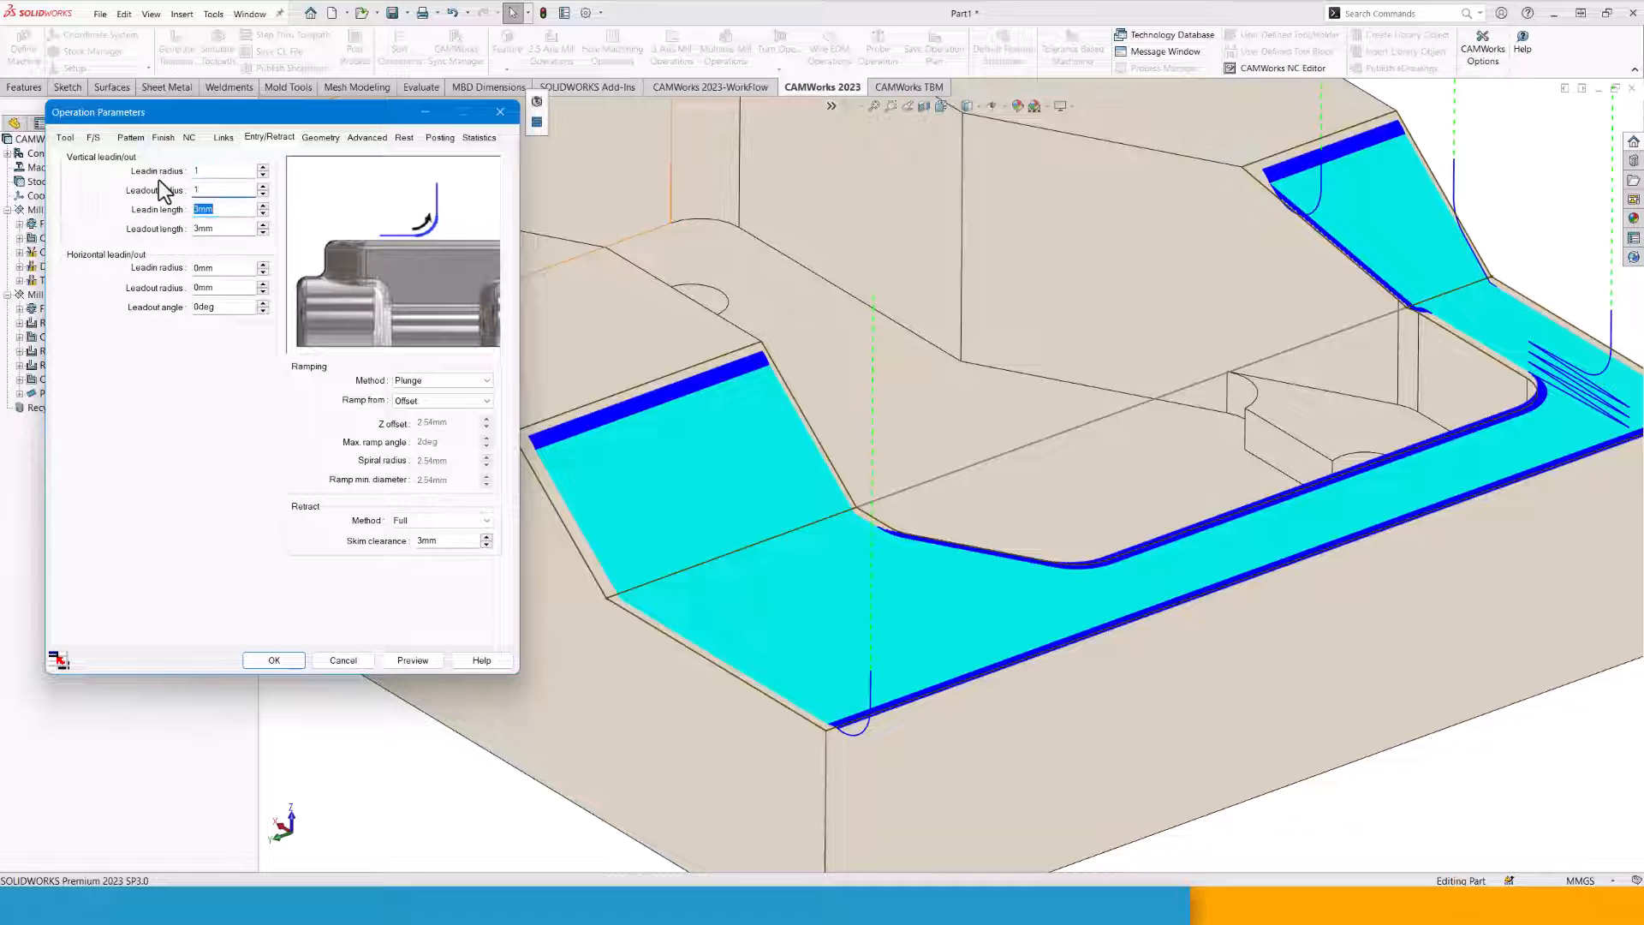
pyautogui.press('Tab')
pyautogui.write('1')
pyautogui.press('Tab')
pyautogui.write('1')
pyautogui.press('Tab')
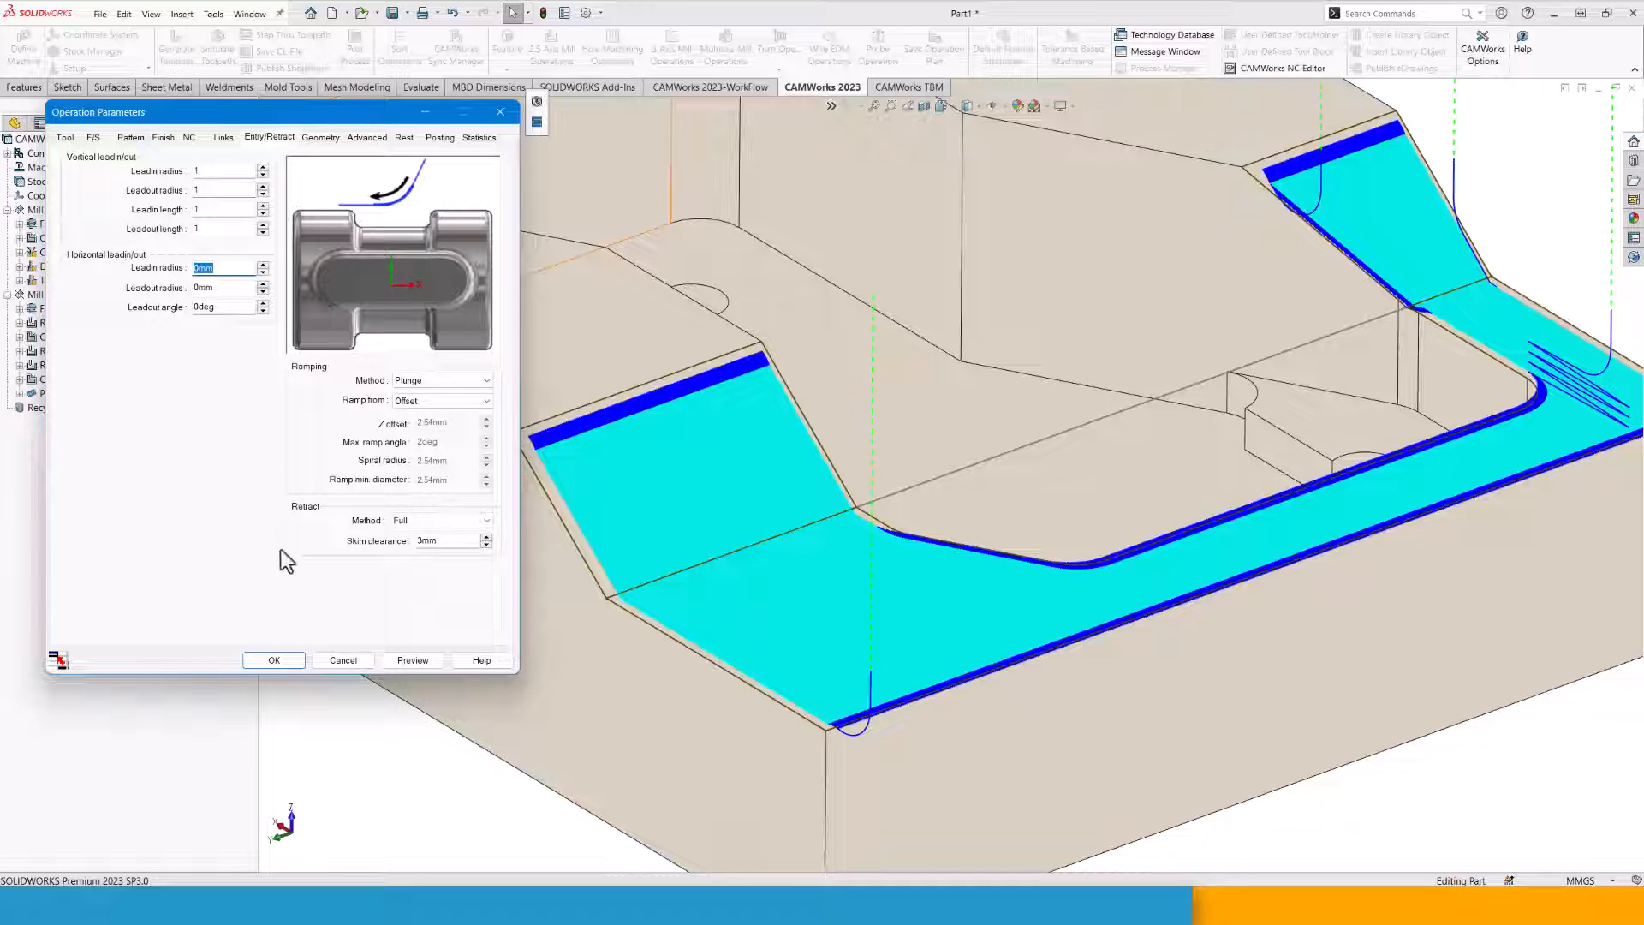
# Preview the Pattern Project toolpath with its new leadin and leadout moves, inspect it, and accept the operation parameters.
pyautogui.click(411, 660)
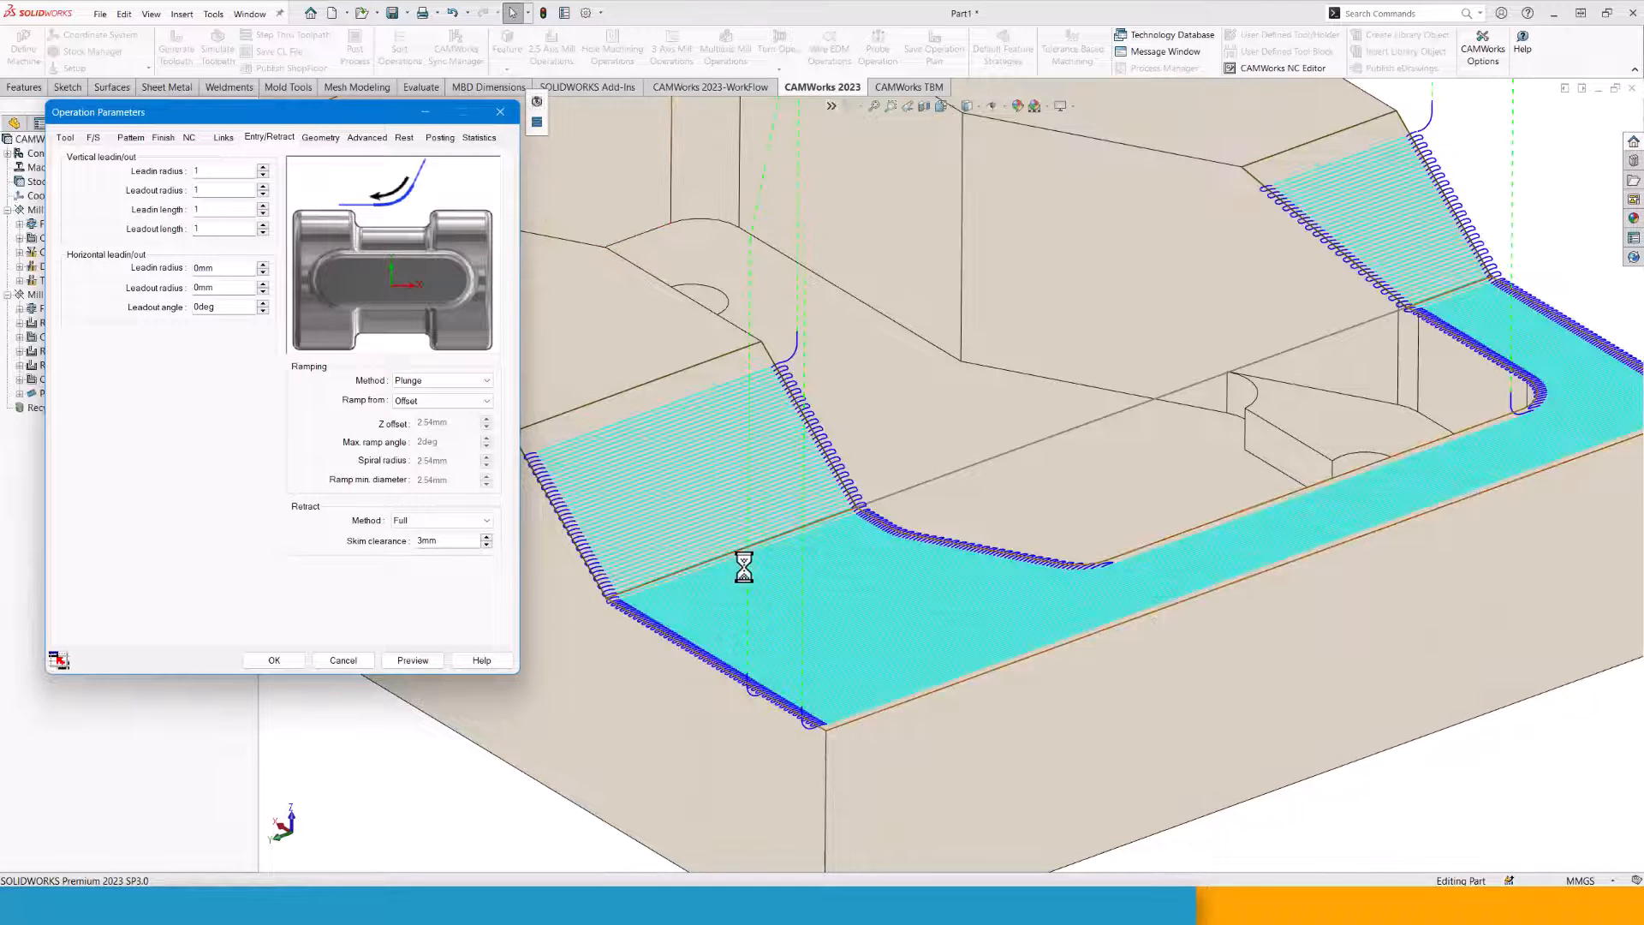
pyautogui.moveTo(862, 602)
pyautogui.mouseDown(button='middle')
pyautogui.moveTo(888, 553)
pyautogui.moveTo(887, 589)
pyautogui.mouseUp(button='middle')
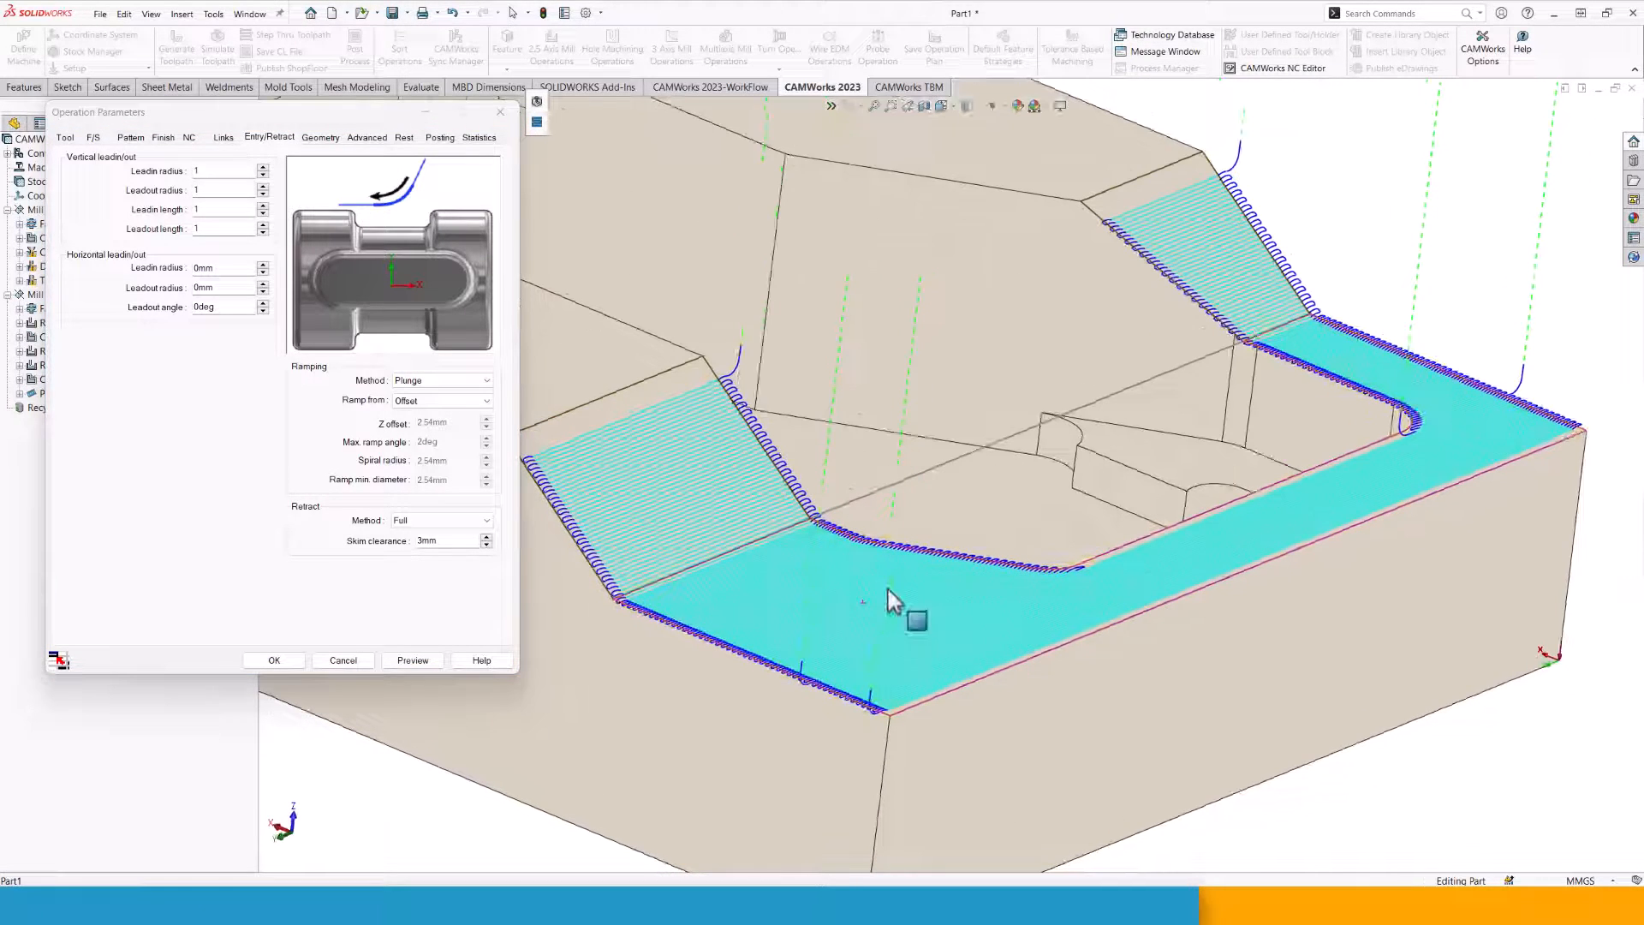
pyautogui.click(281, 661)
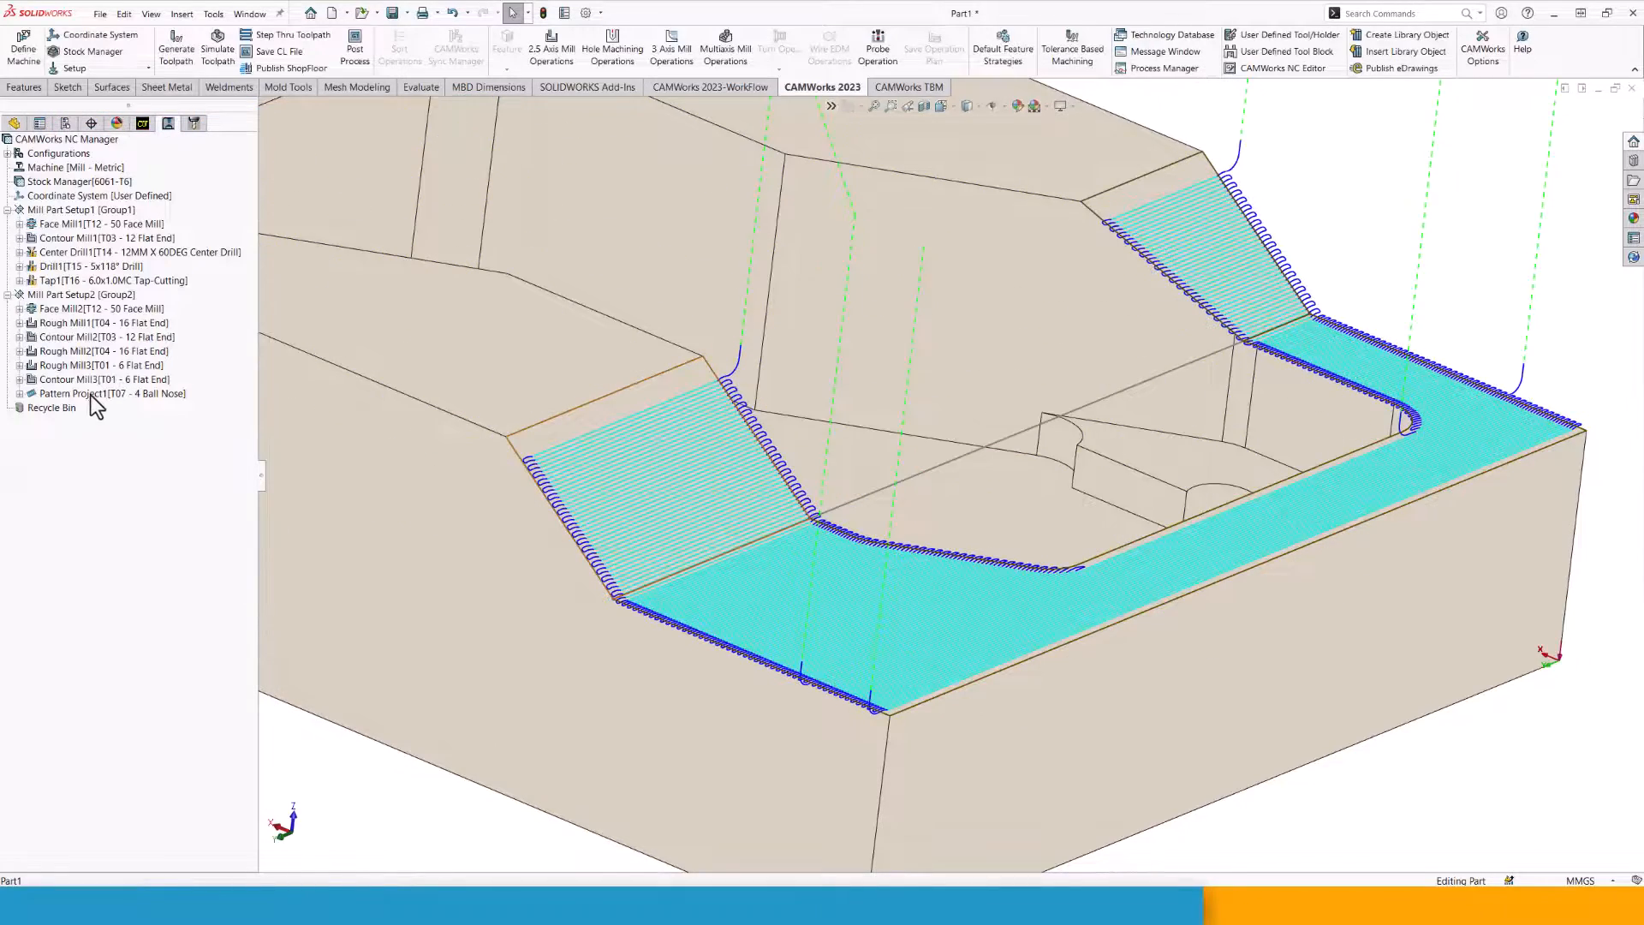
# Set Rough Mill1's final cut amount to 0 mm and its bottom and side allowances to 0.5 mm.
pyautogui.click(51, 324)
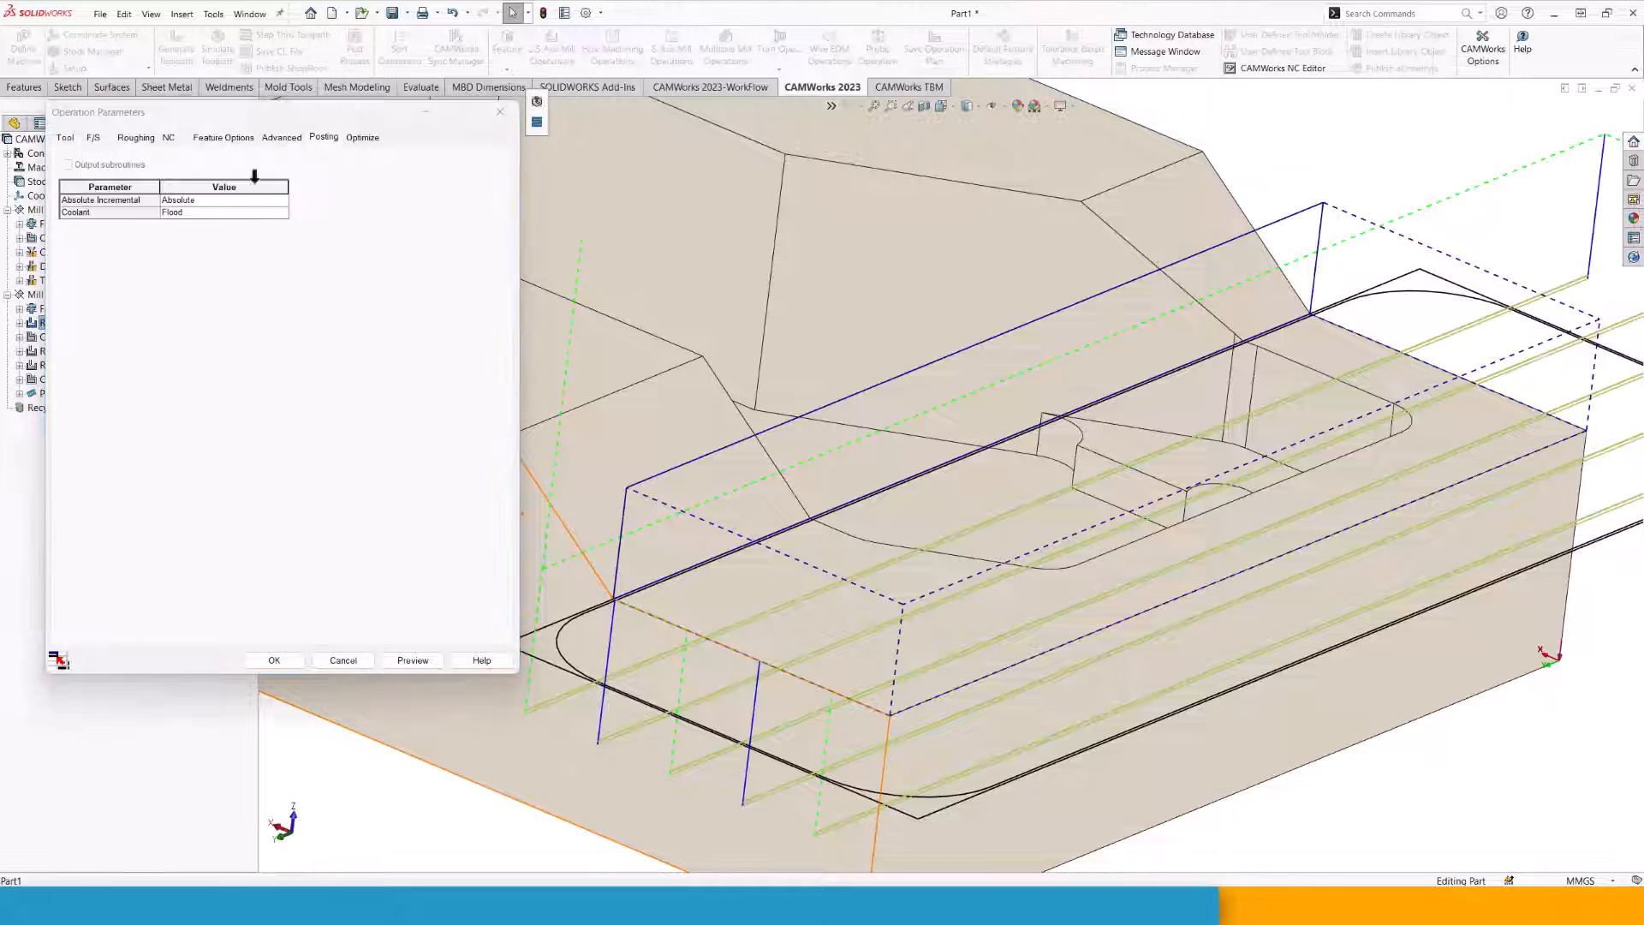
pyautogui.click(134, 139)
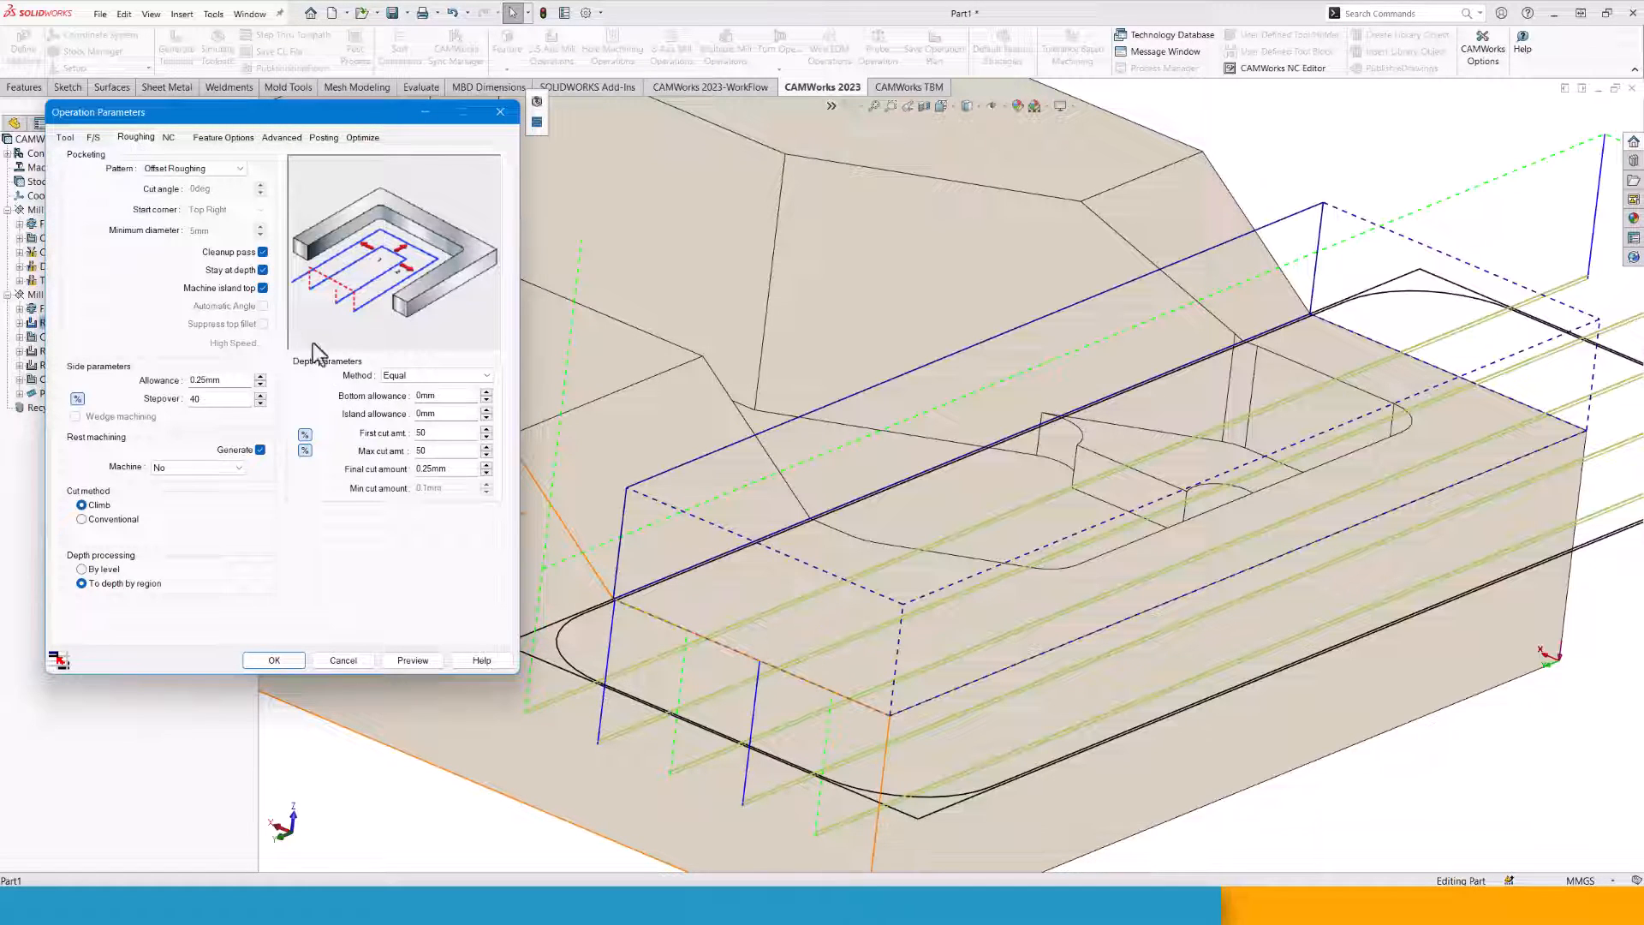
pyautogui.doubleClick(457, 470)
pyautogui.write('0')
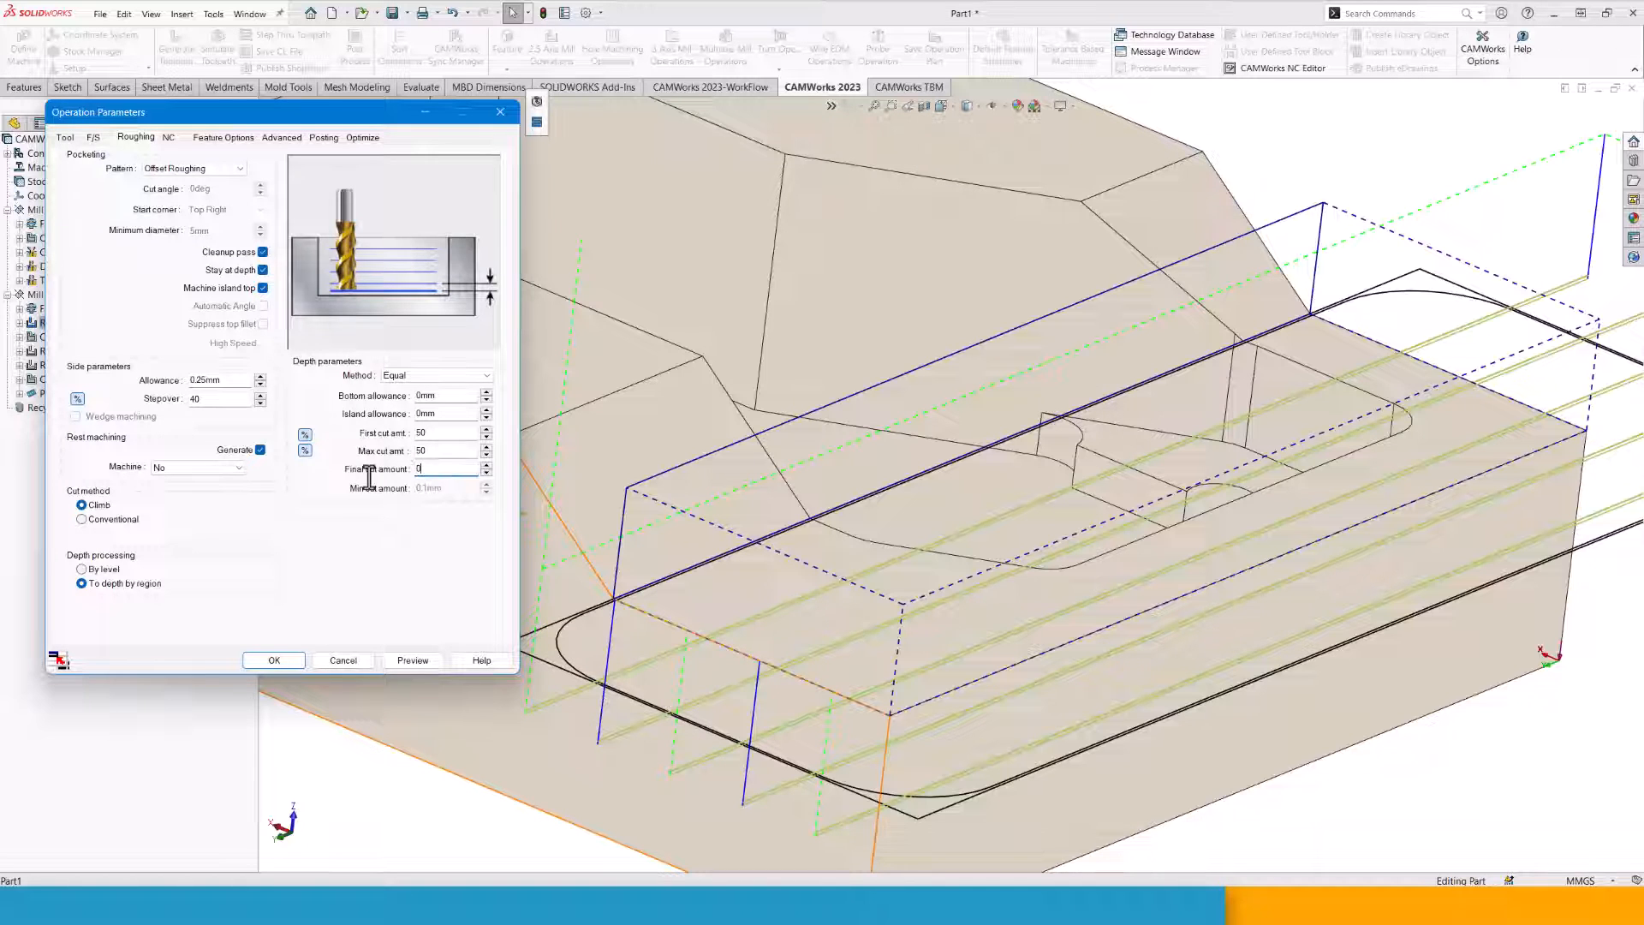
pyautogui.doubleClick(420, 397)
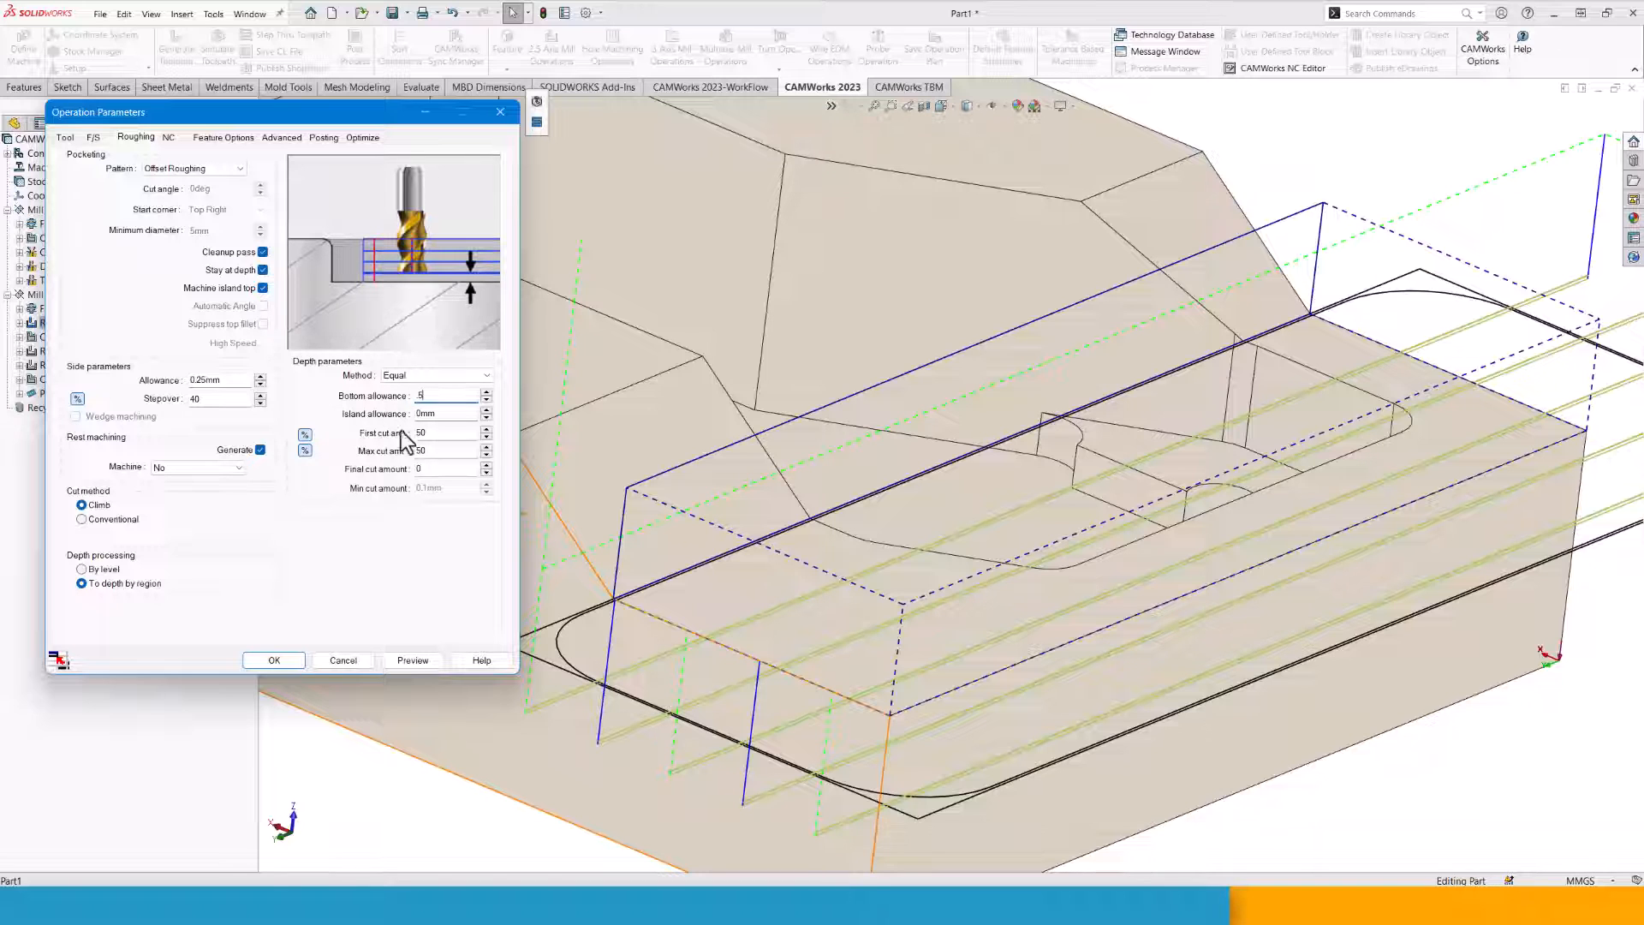
pyautogui.click(443, 433)
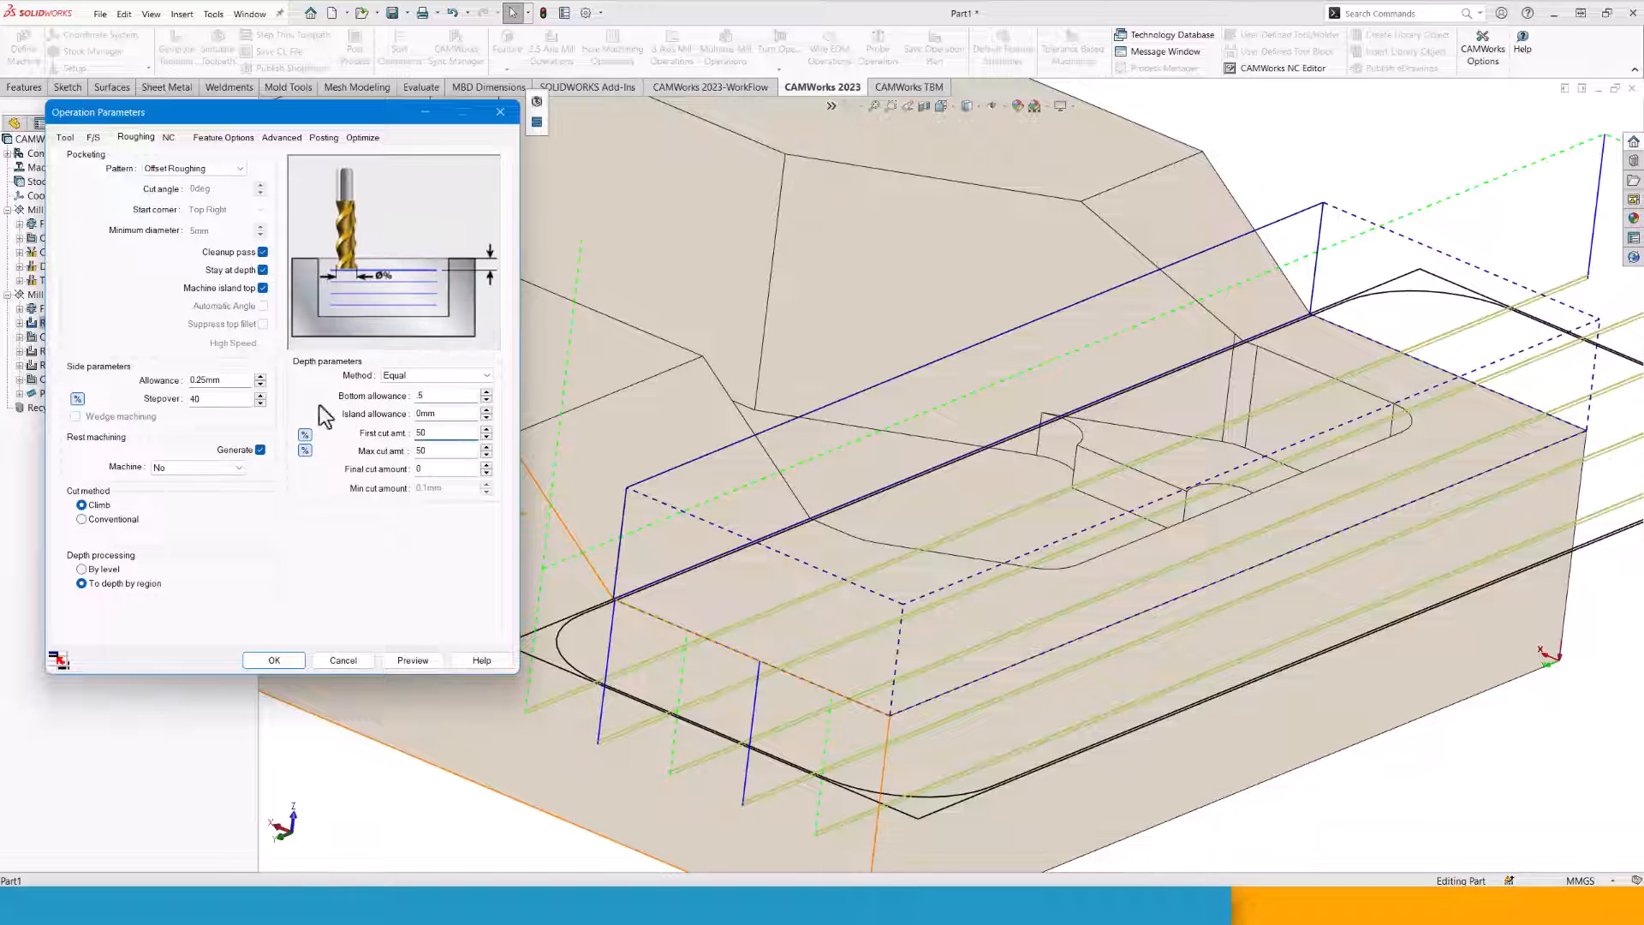
pyautogui.click(214, 379)
pyautogui.press('Delete')
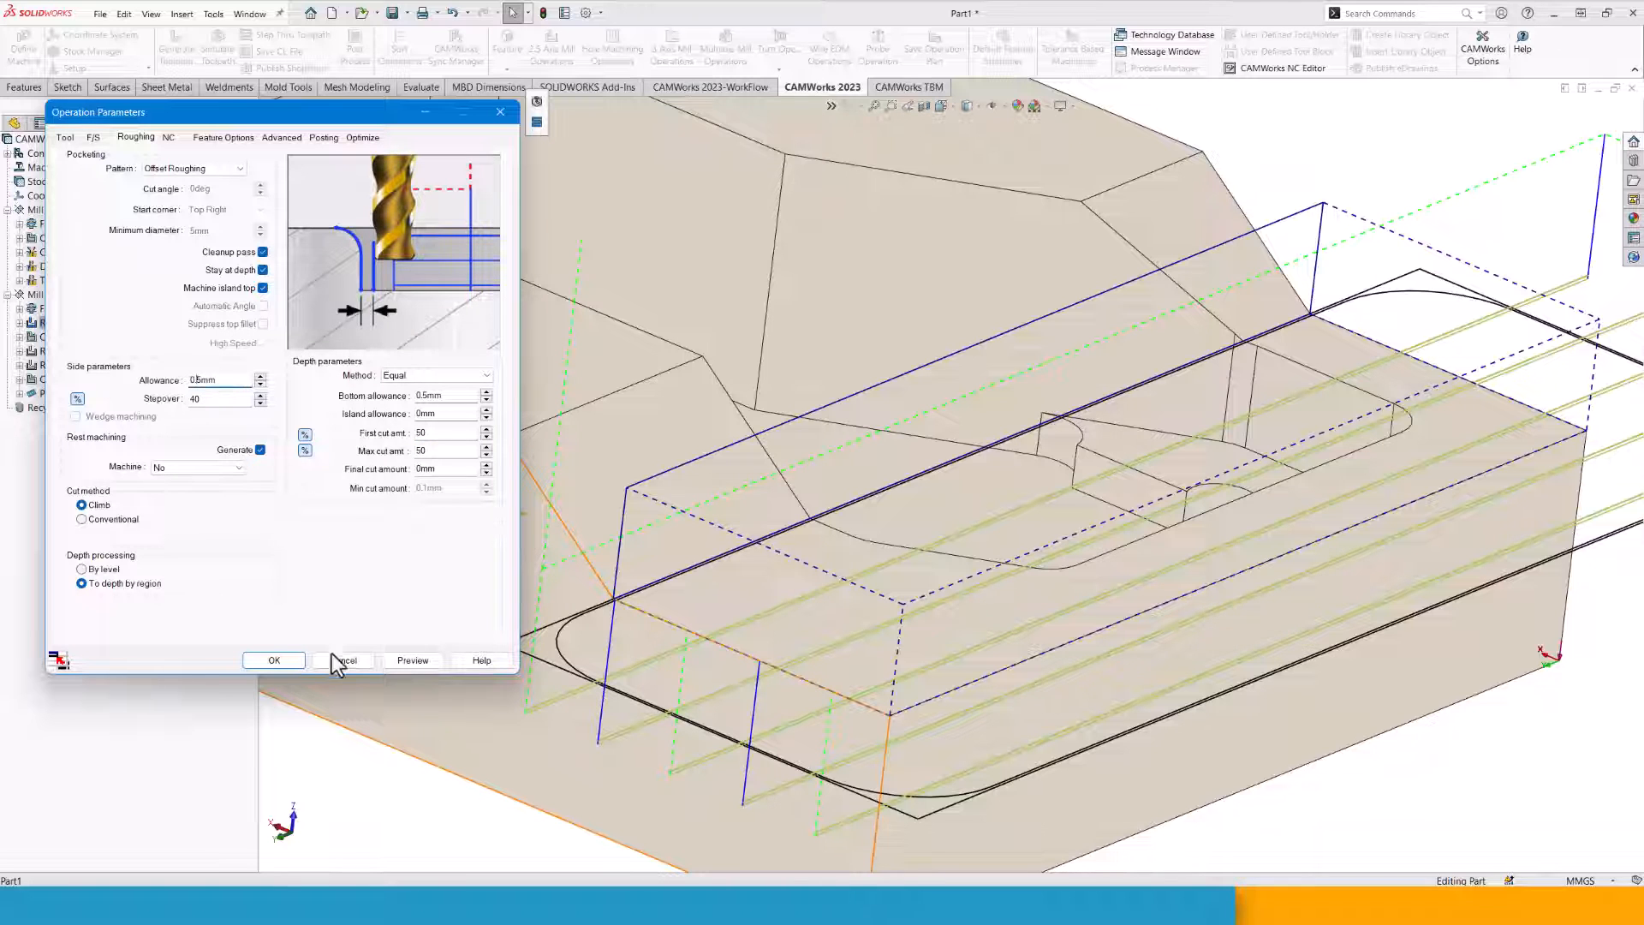
pyautogui.click(292, 659)
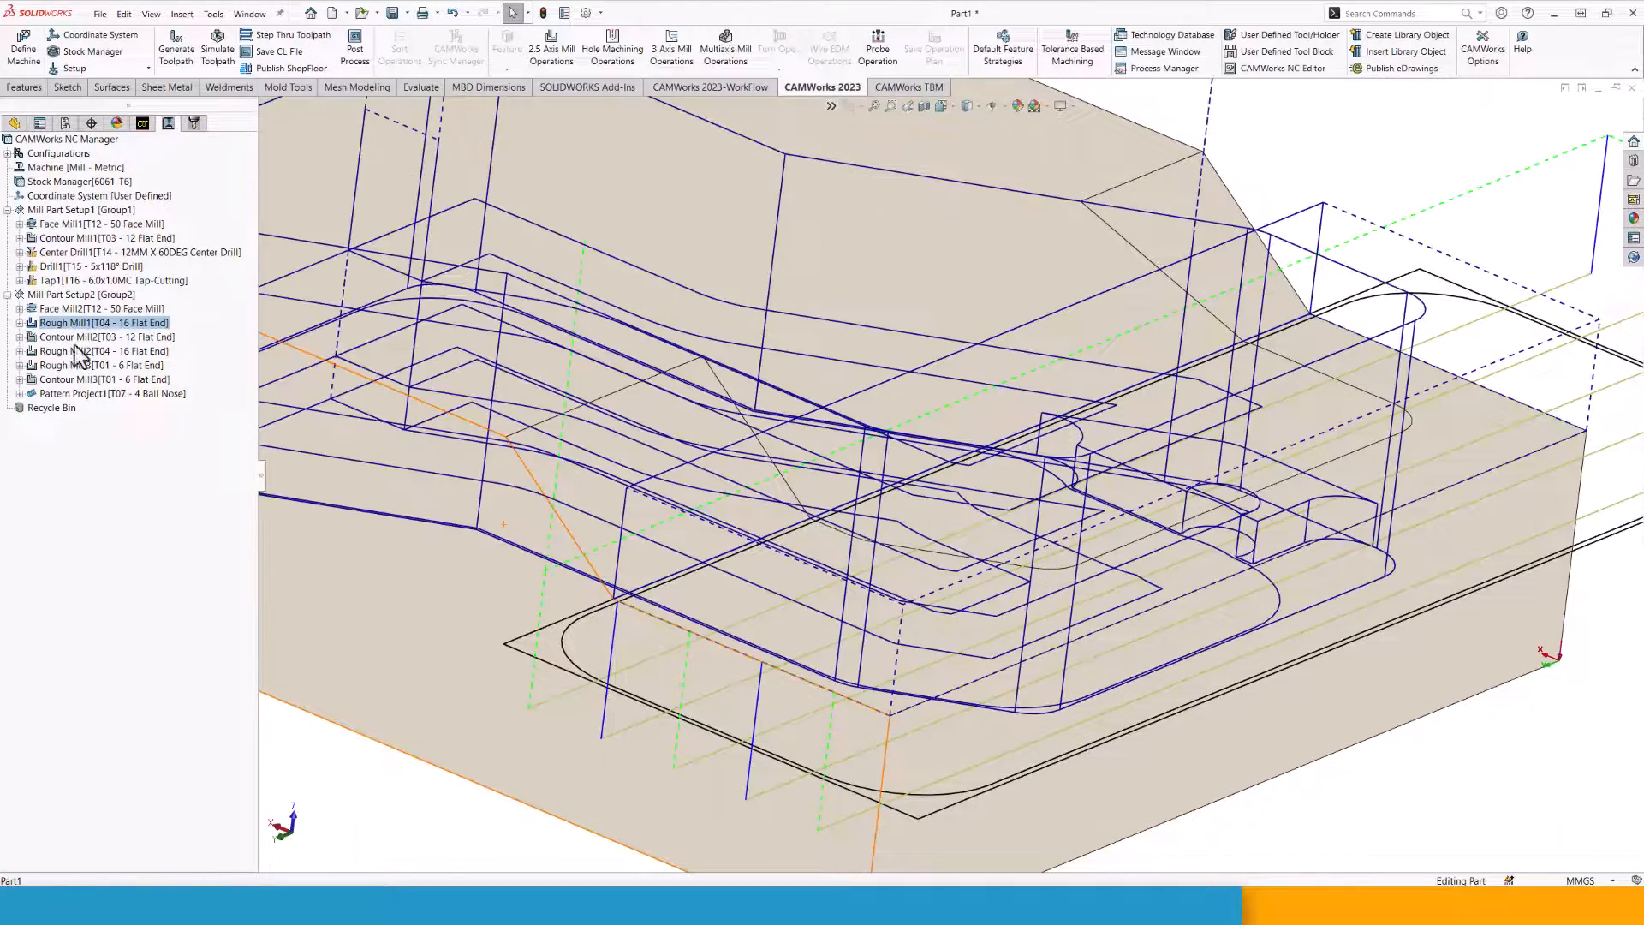
# Set Contour Mill2's side allowance and depth allowance both to 0.5 mm.
pyautogui.click(77, 337)
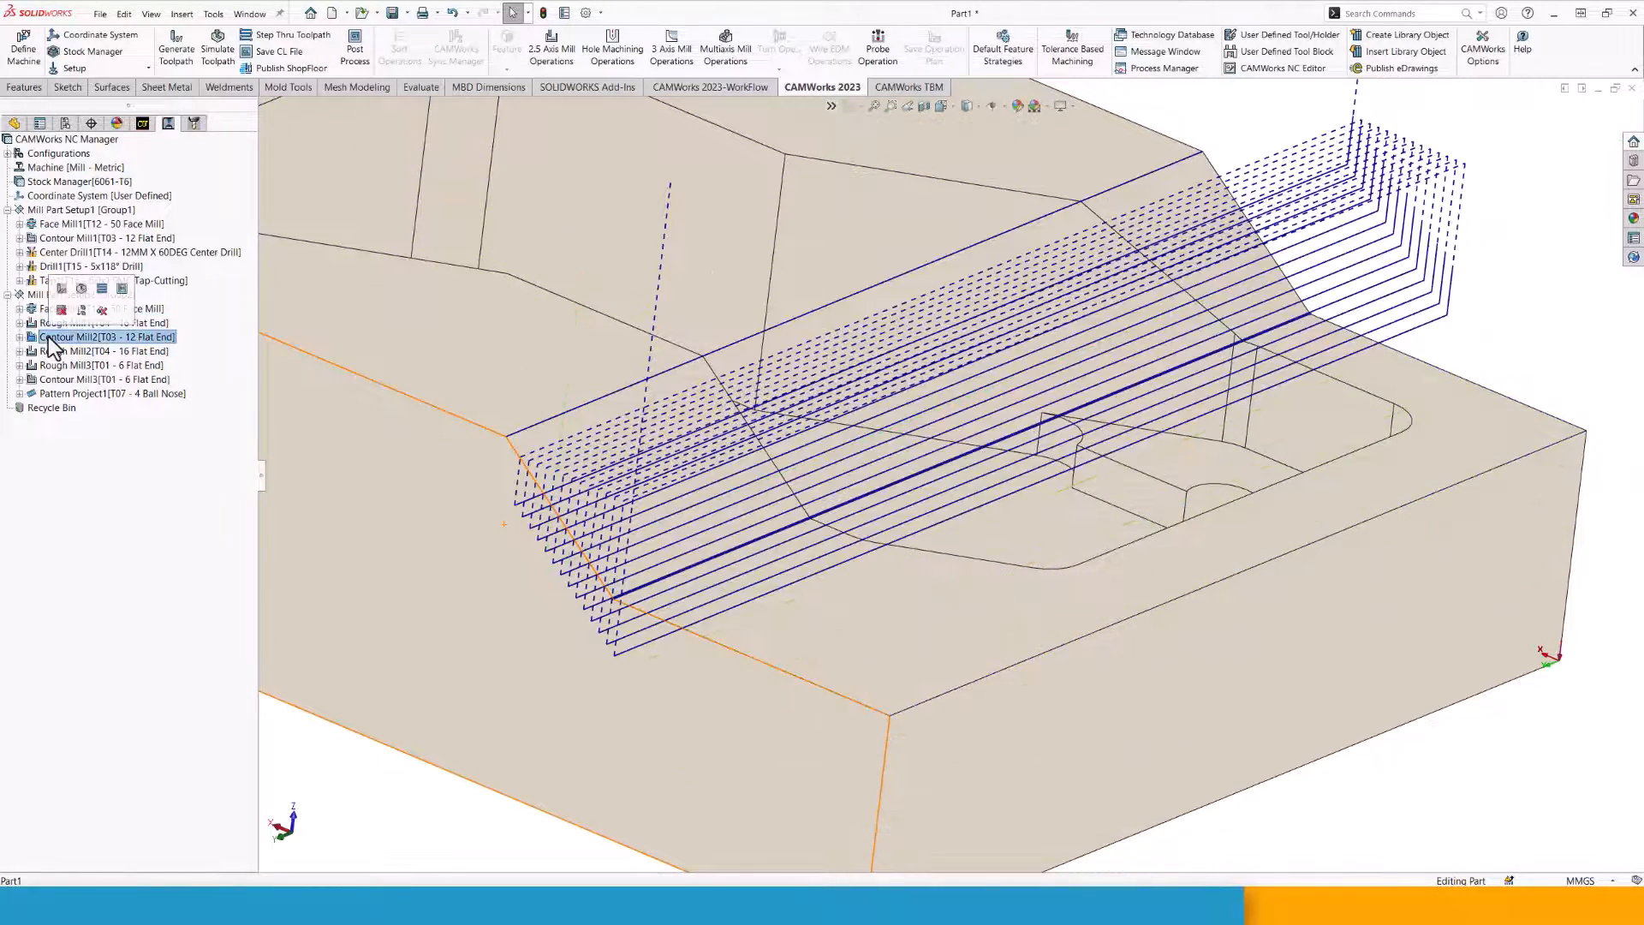
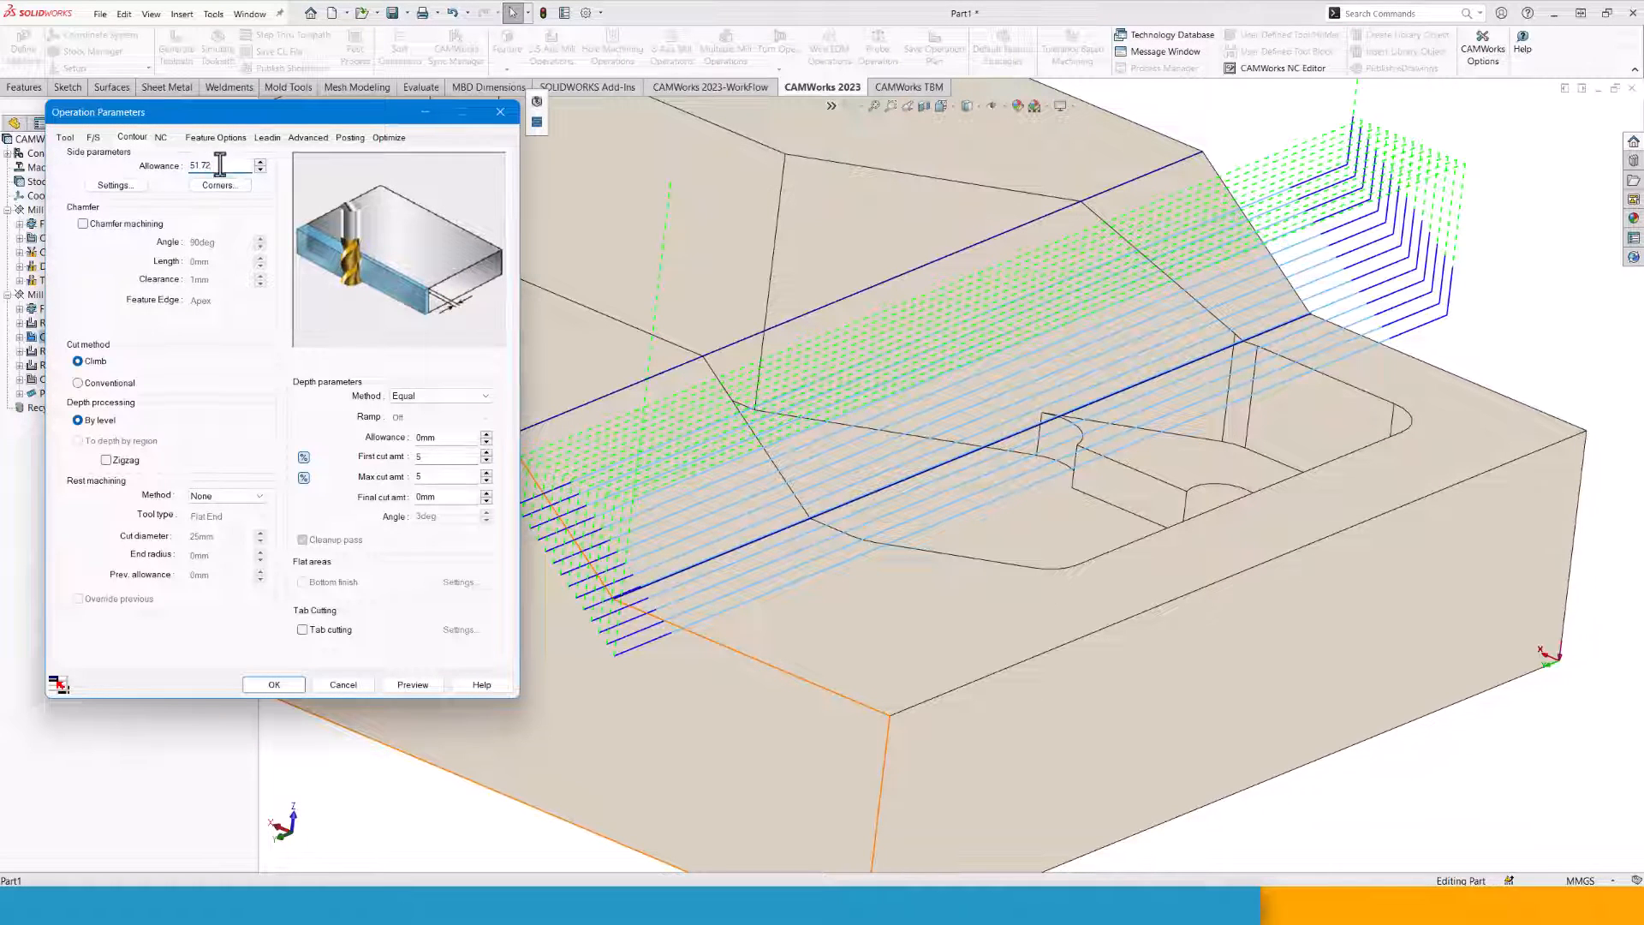
pyautogui.moveTo(220, 164); pyautogui.dragTo(142, 170)
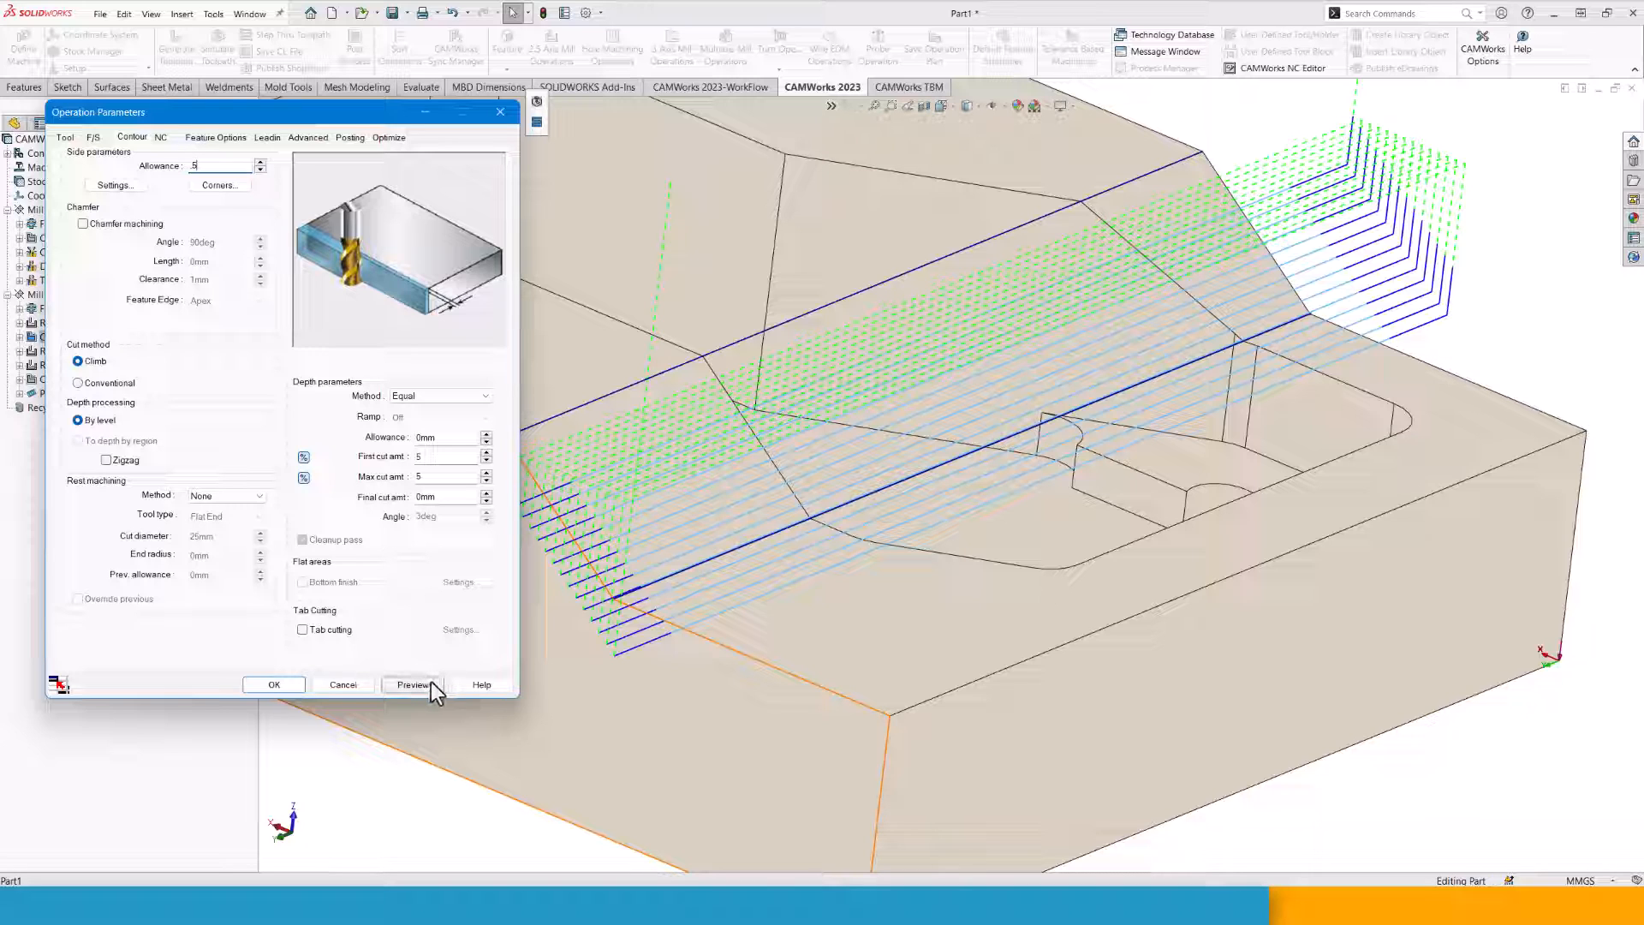
pyautogui.click(428, 439)
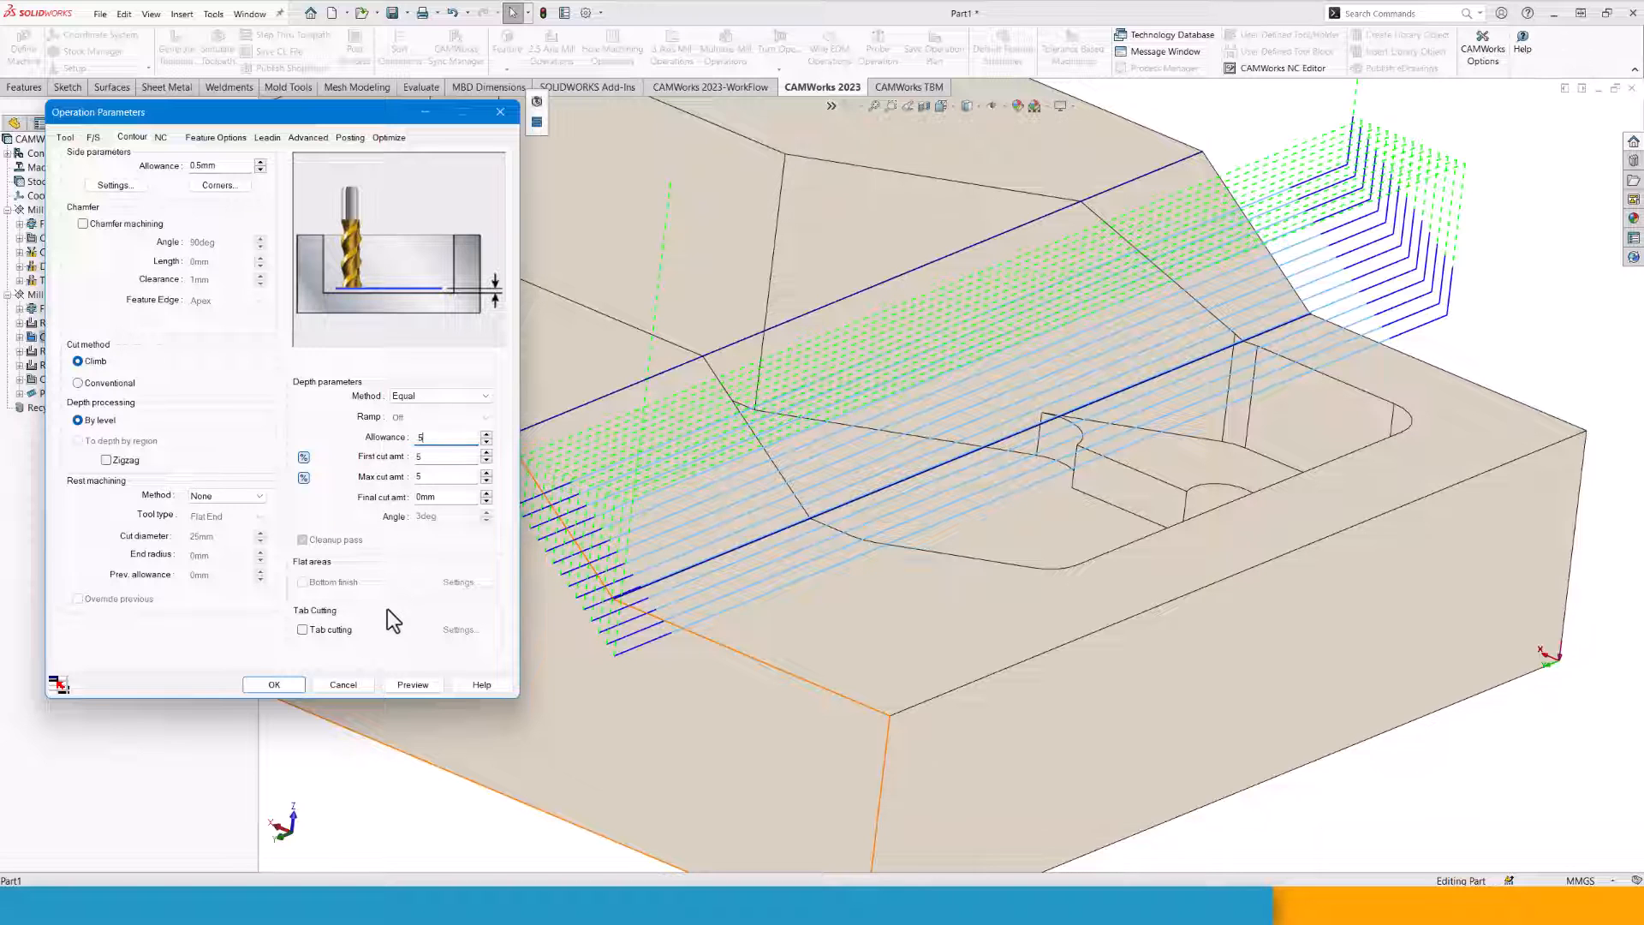
pyautogui.click(291, 684)
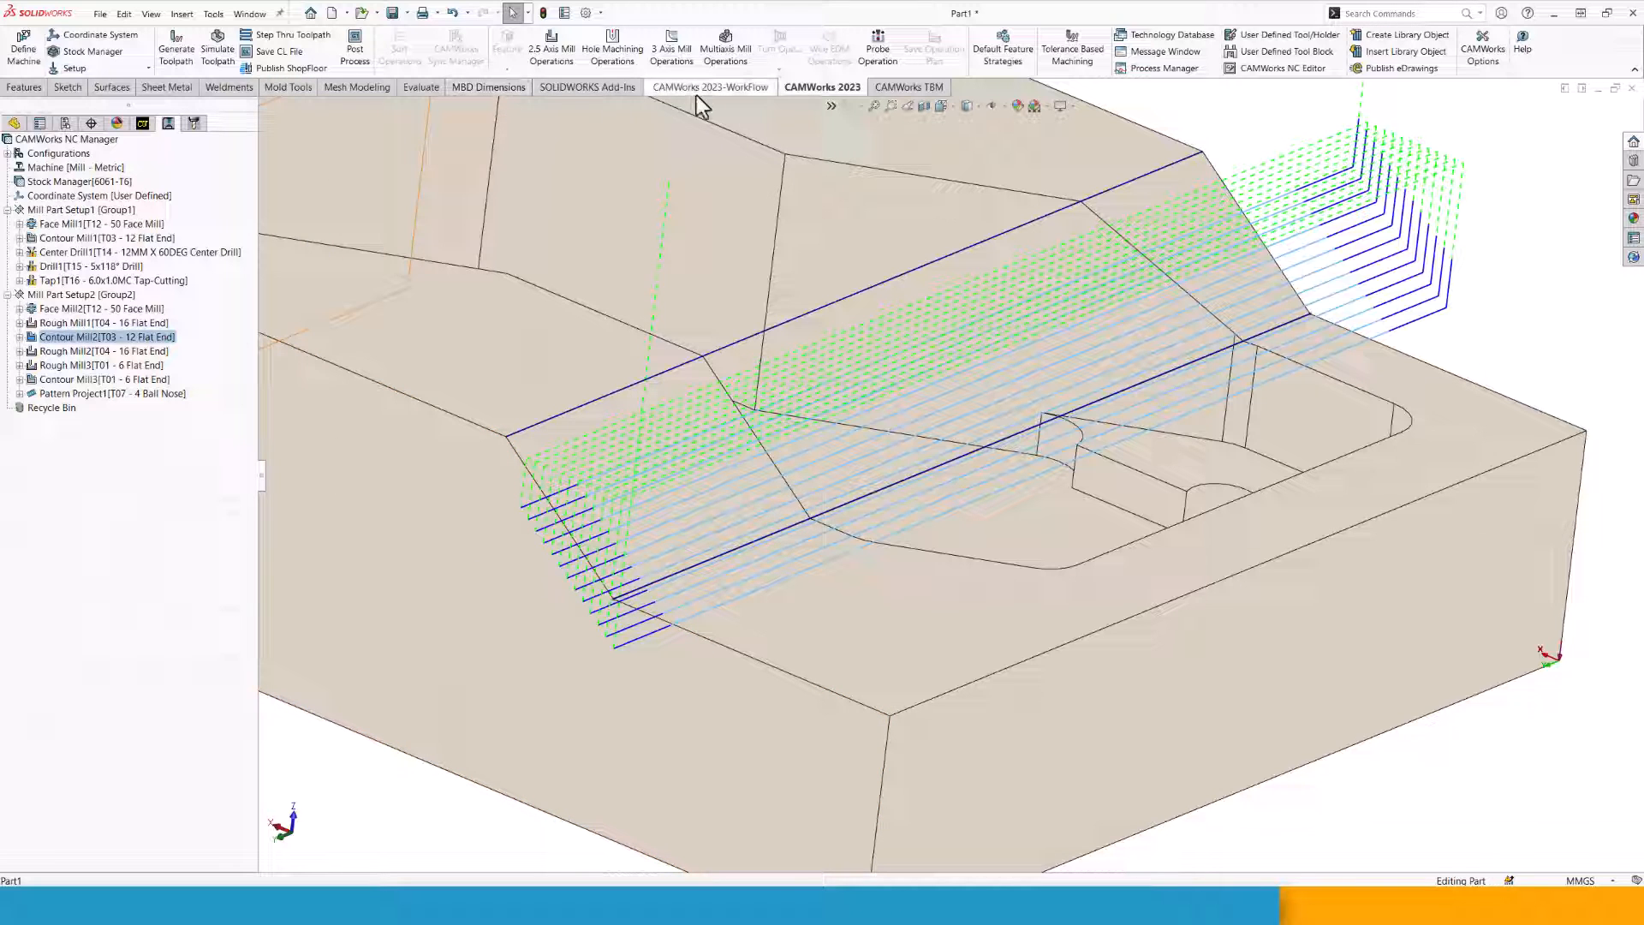
# Set Mill Part Setup2's origin by entity to the part's upper corner vertex at the end opposite the sloped faces.
pyautogui.click(43, 294)
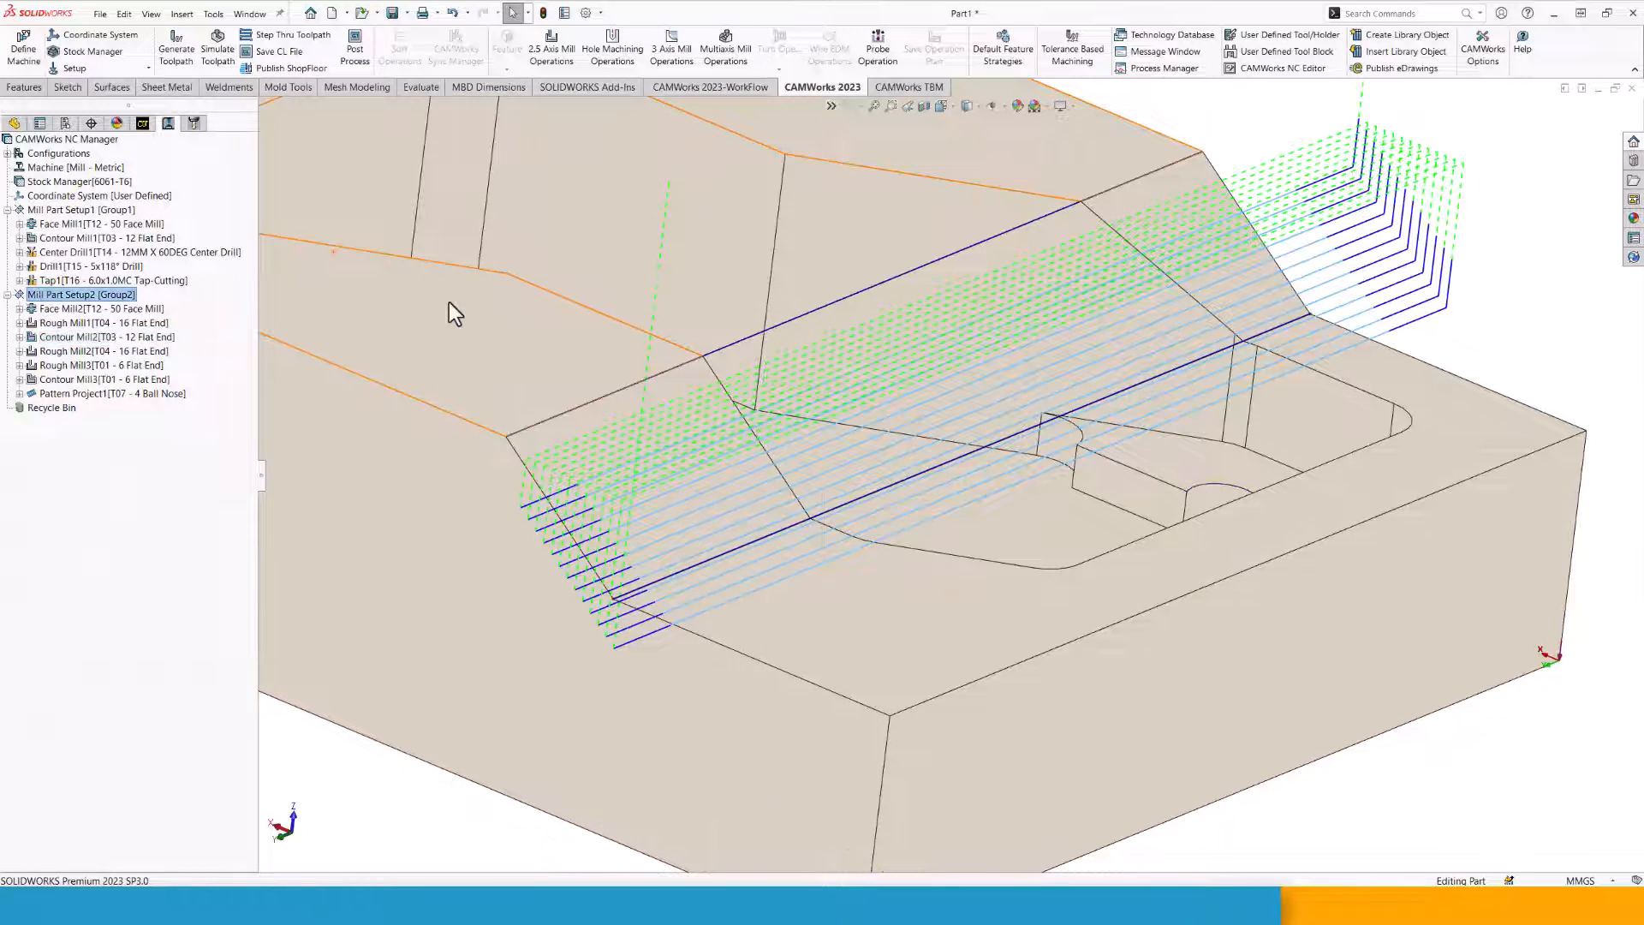
pyautogui.scroll(3, 772, 440)
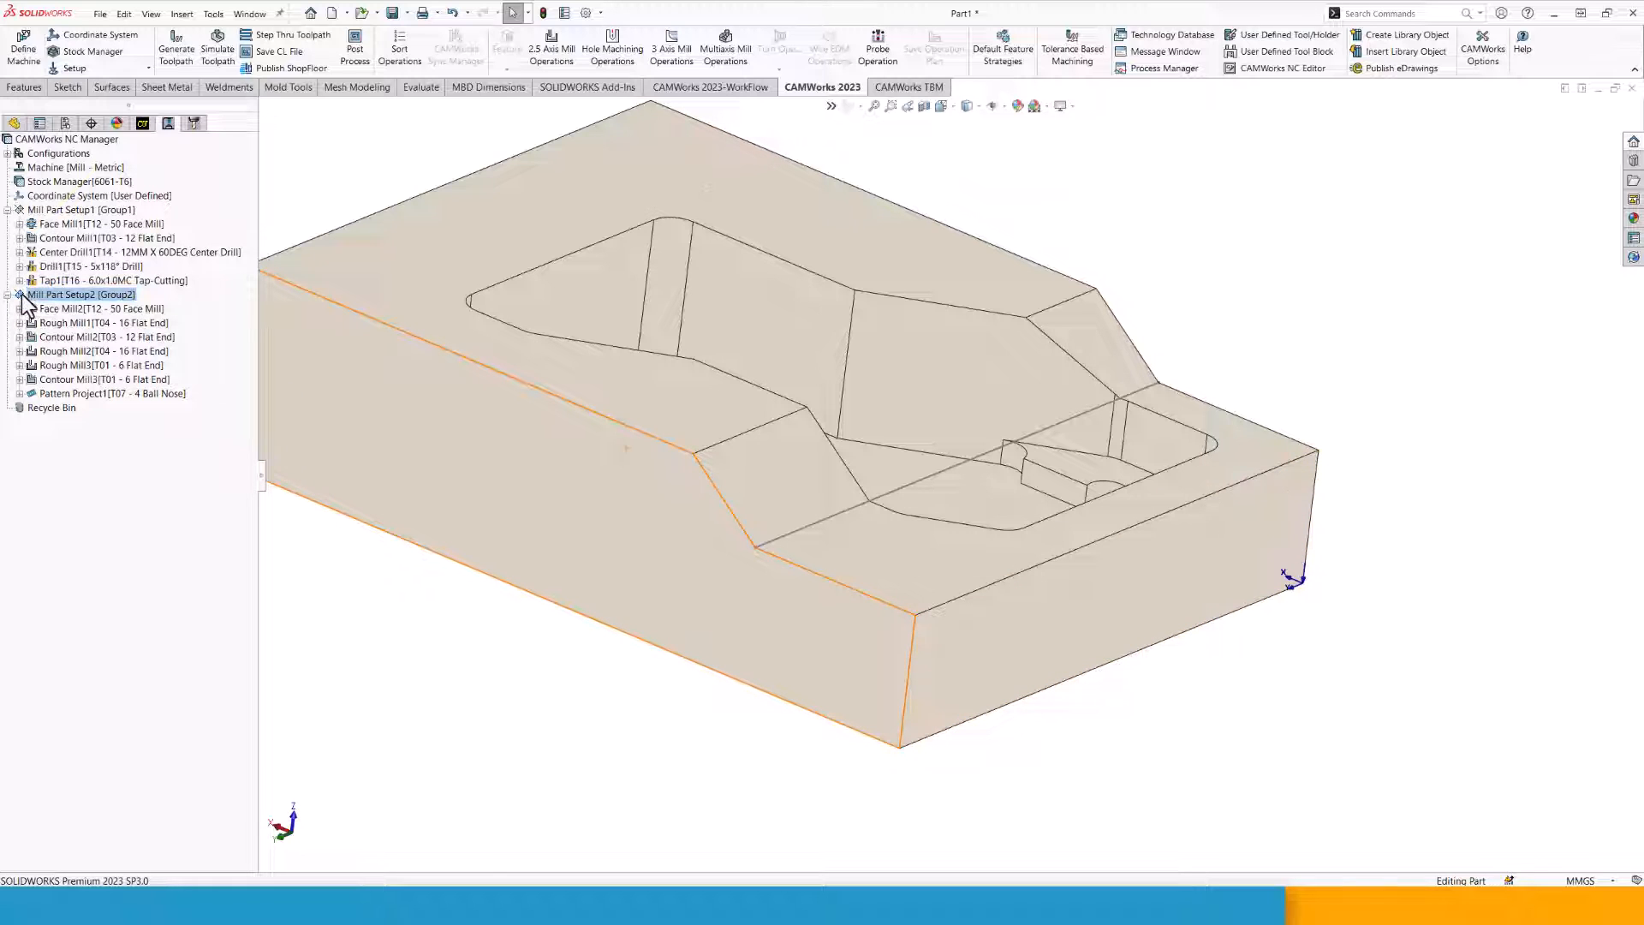
pyautogui.click(168, 123)
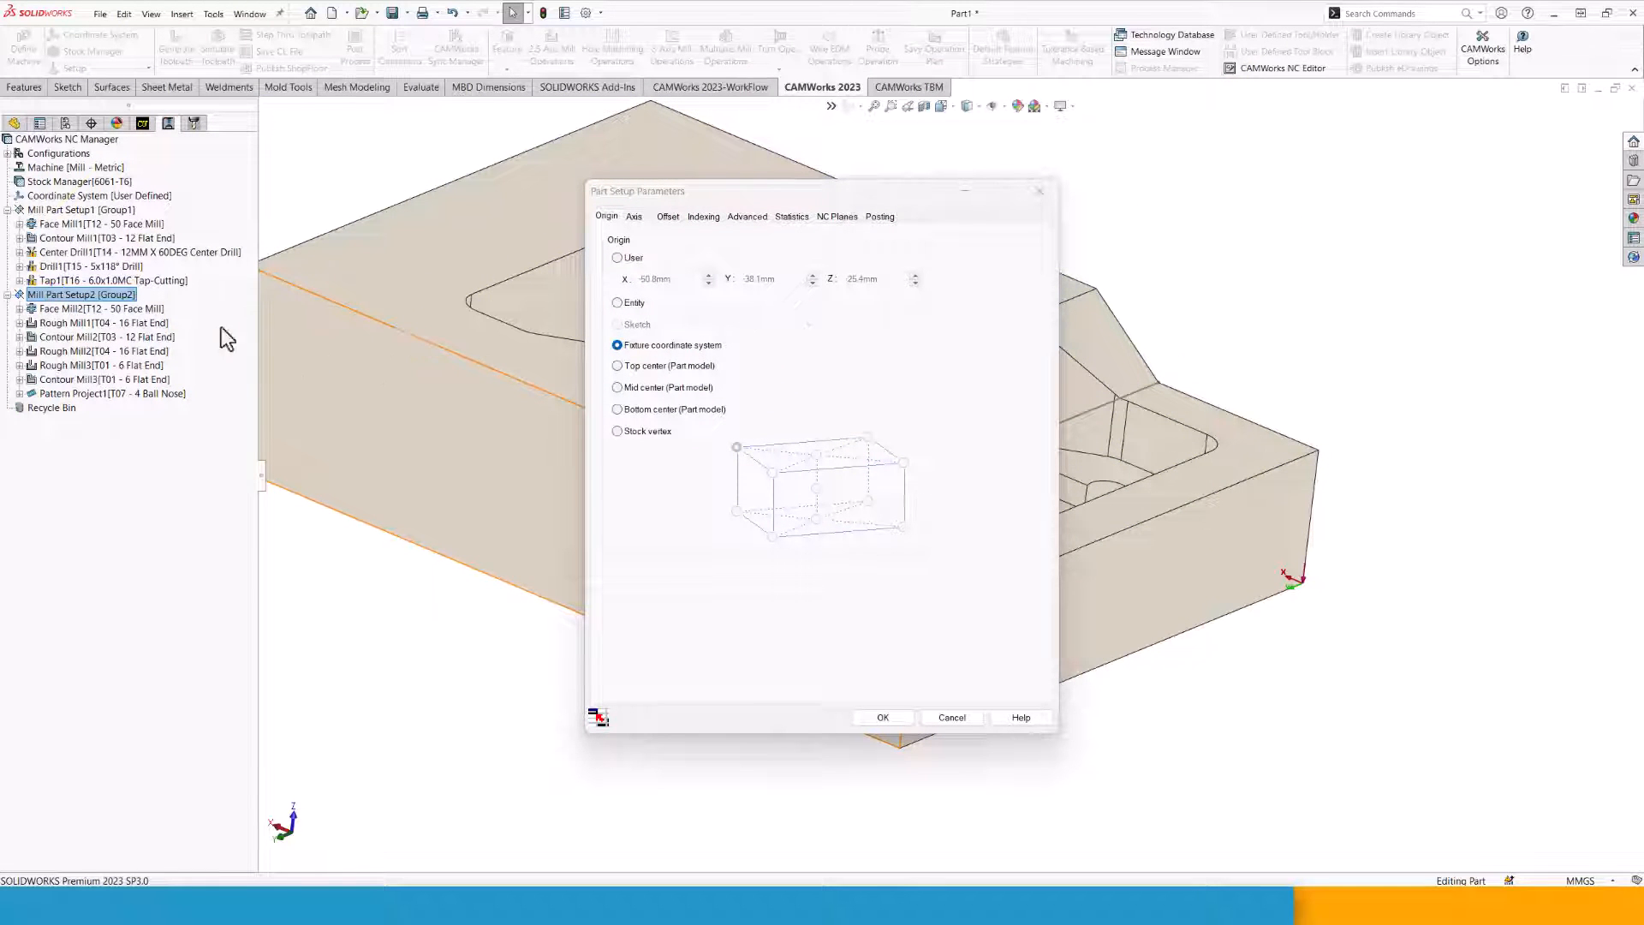
pyautogui.click(632, 305)
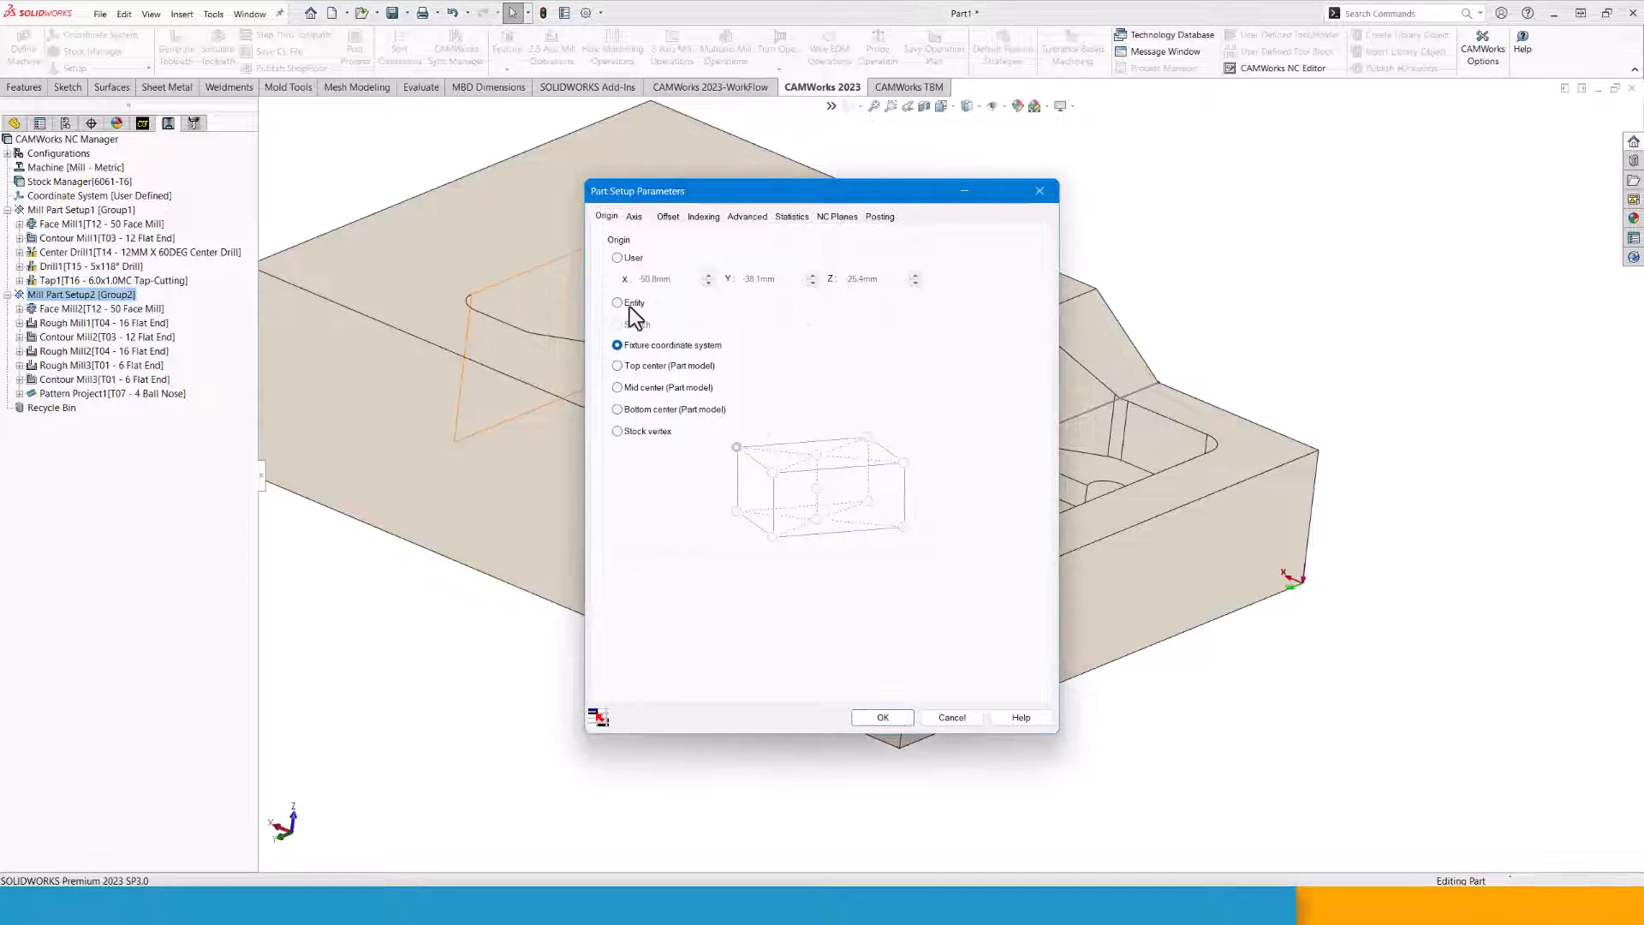
pyautogui.click(653, 103)
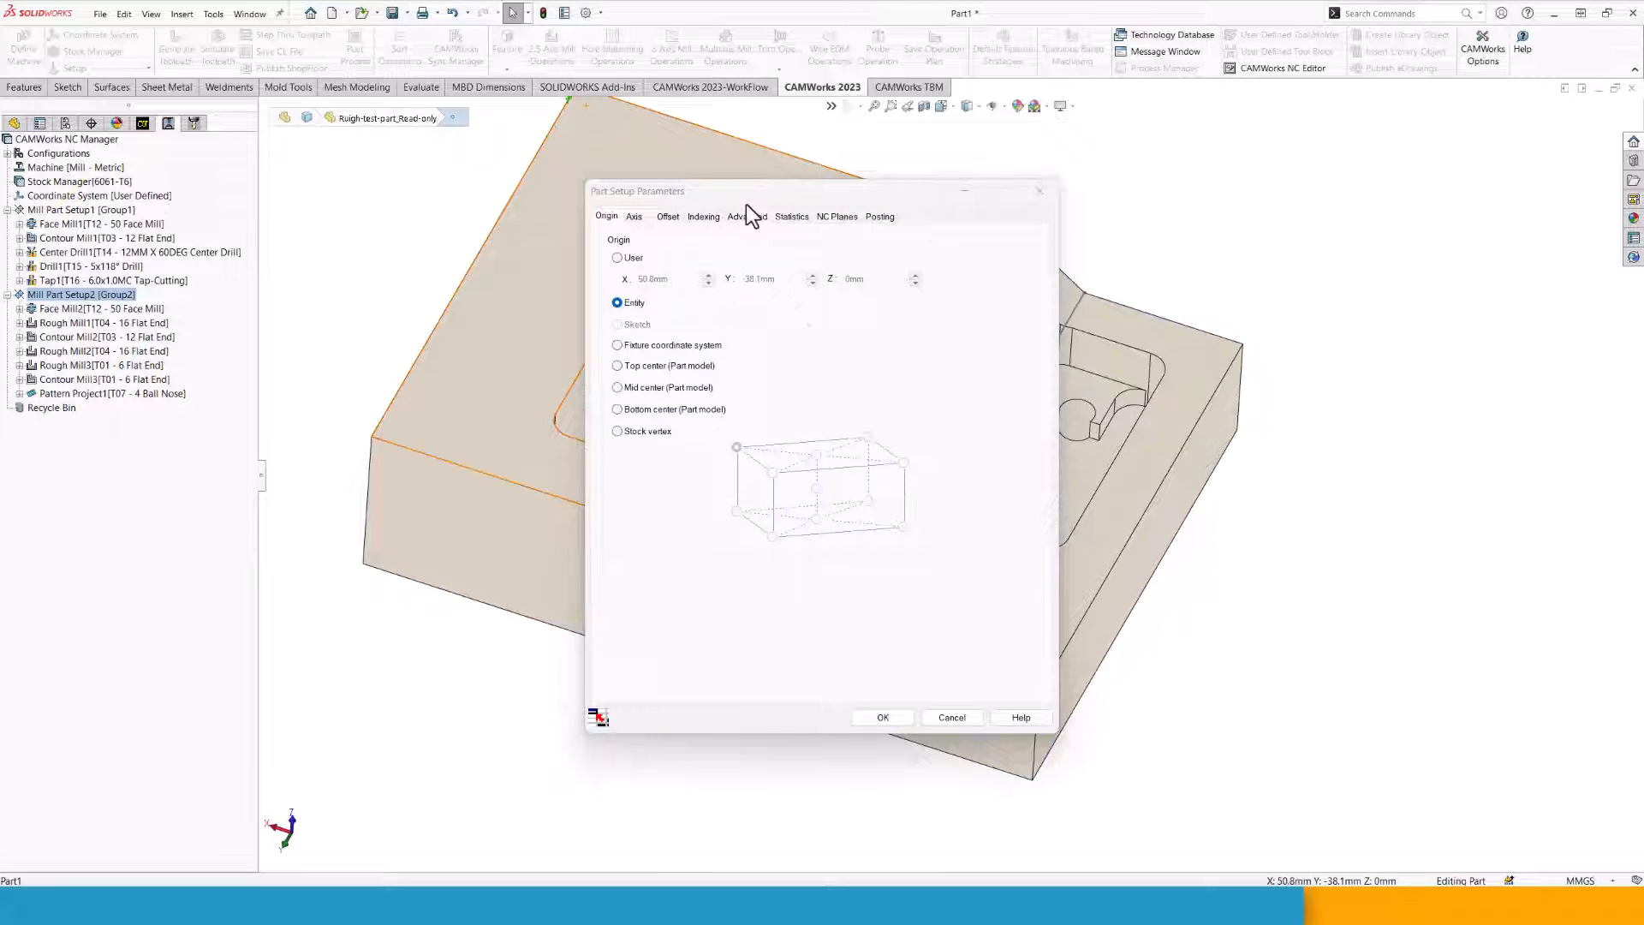
pyautogui.moveTo(732, 198); pyautogui.dragTo(274, 280)
pyautogui.scroll(2, 835, 280)
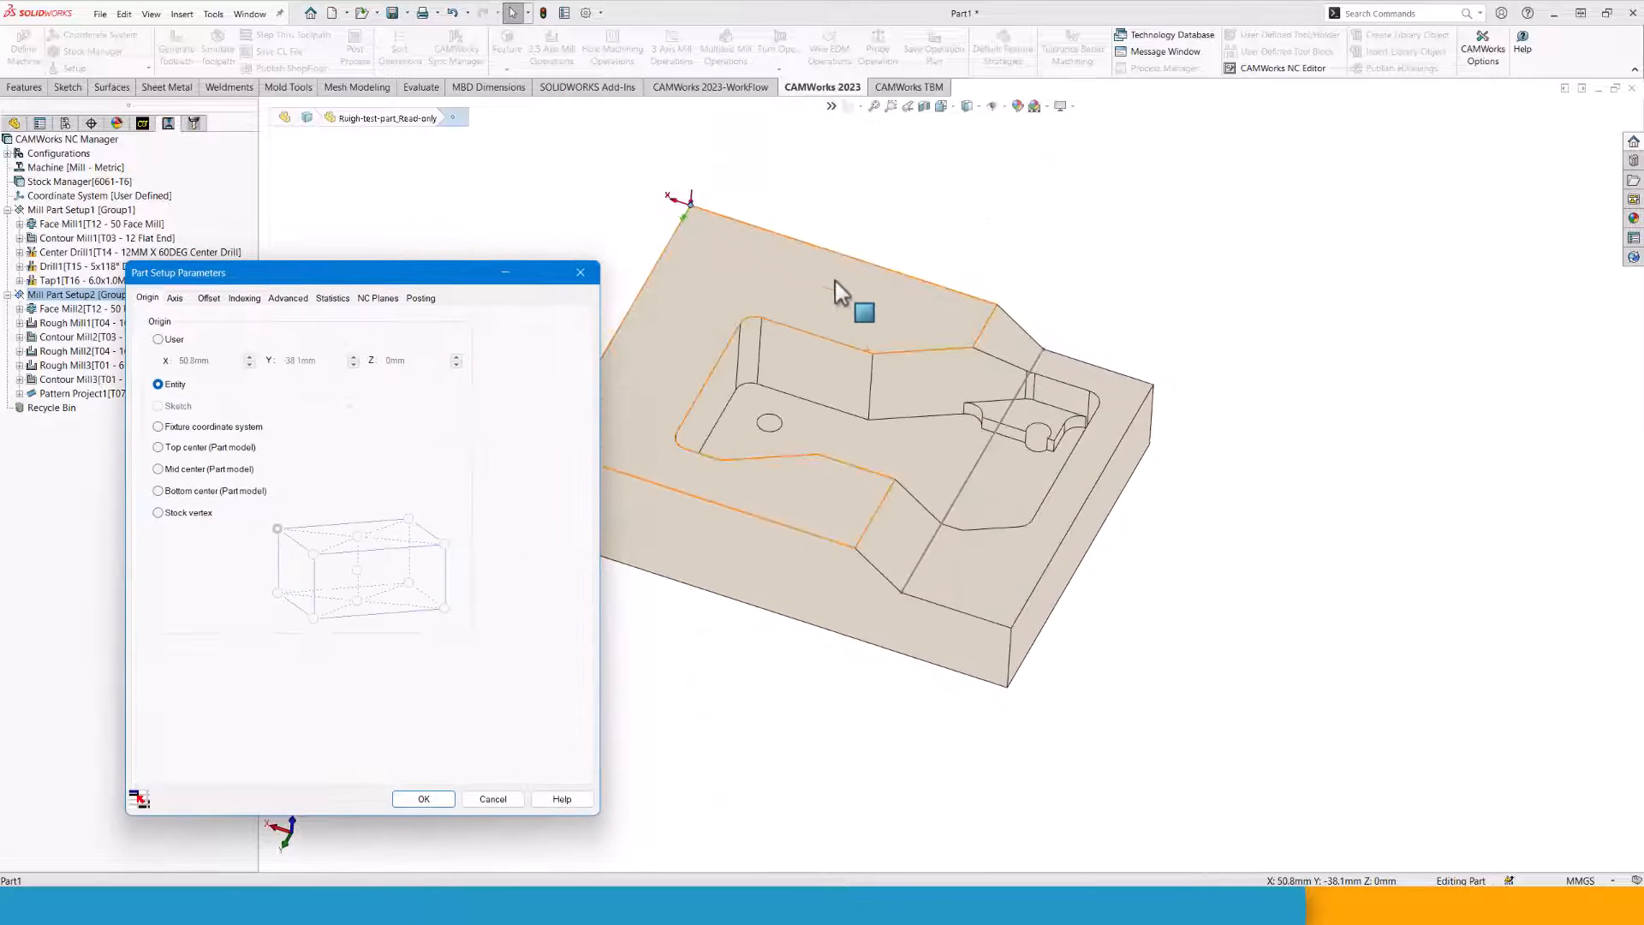
pyautogui.scroll(-3, 667, 184)
pyautogui.moveTo(731, 291)
pyautogui.mouseDown(button='middle')
pyautogui.moveTo(737, 341)
pyautogui.moveTo(713, 292)
pyautogui.mouseUp(button='middle')
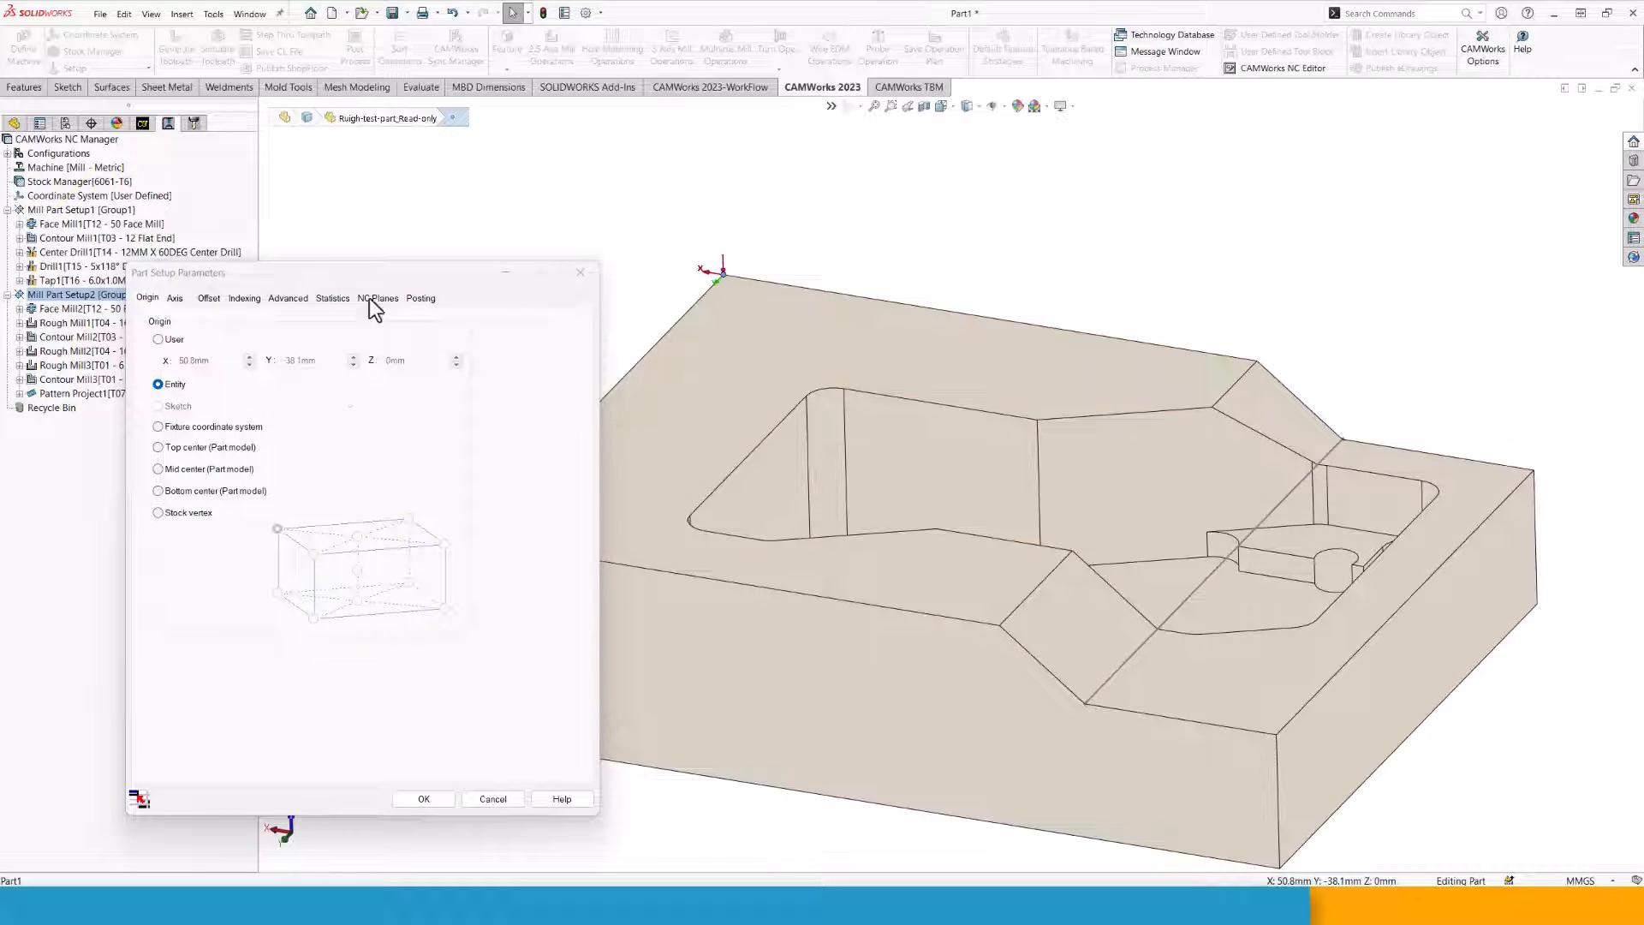
# Align Mill Part Setup2's X axis direction to the end face beside the lower flat, and regenerate the toolpaths.
pyautogui.click(175, 298)
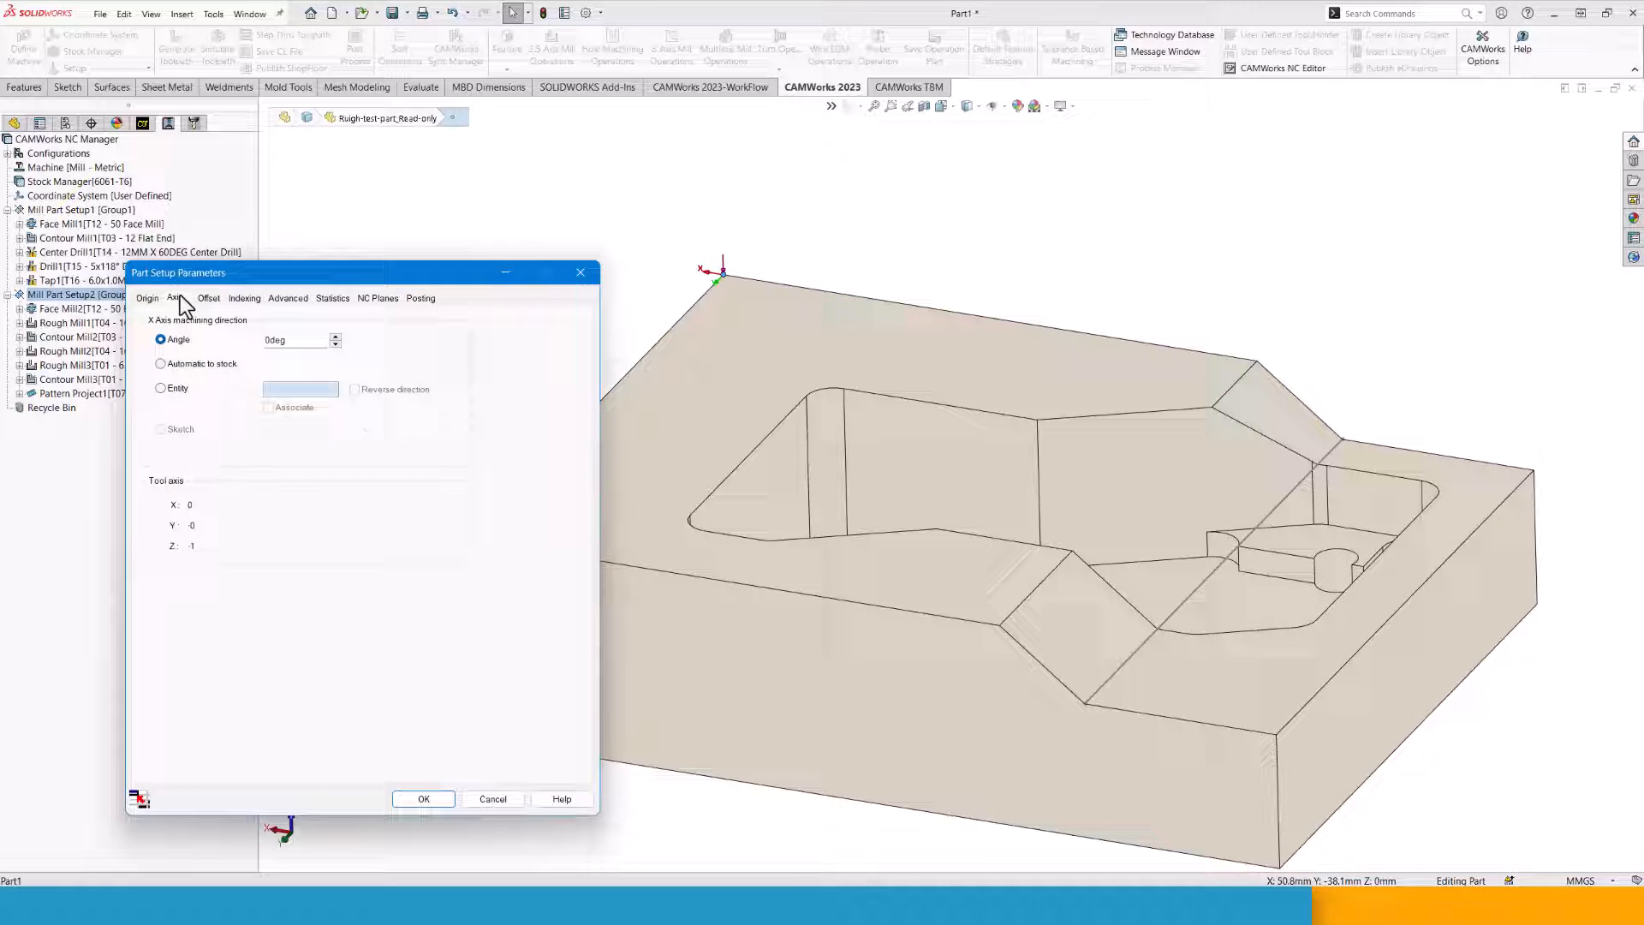
pyautogui.click(172, 388)
pyautogui.click(1494, 599)
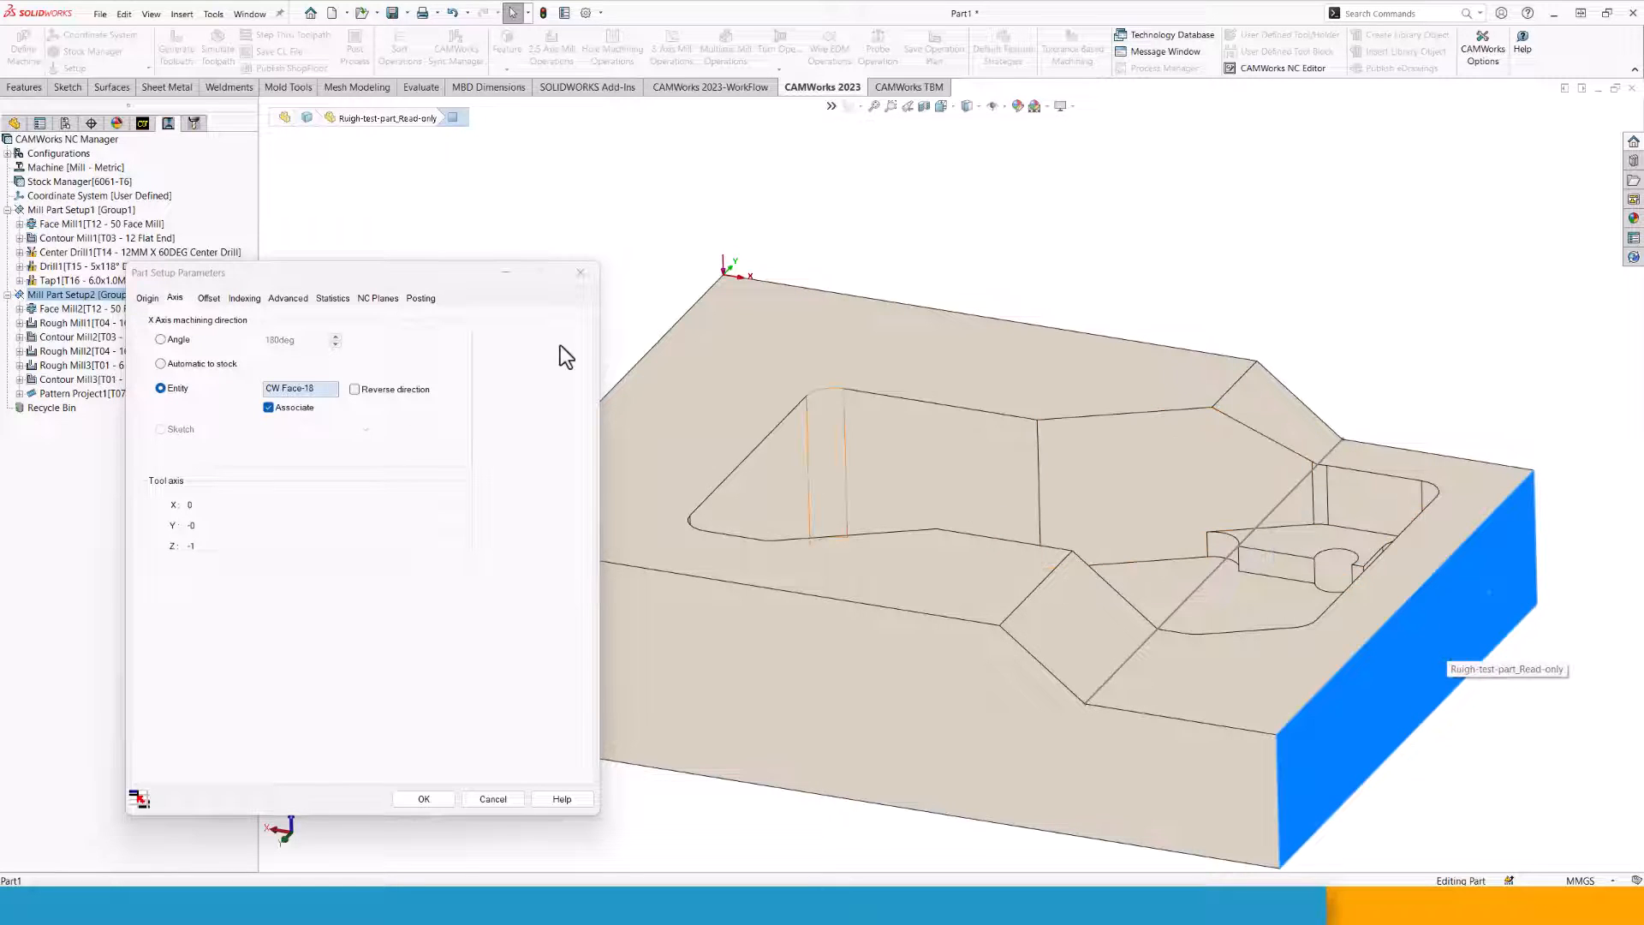
pyautogui.click(424, 799)
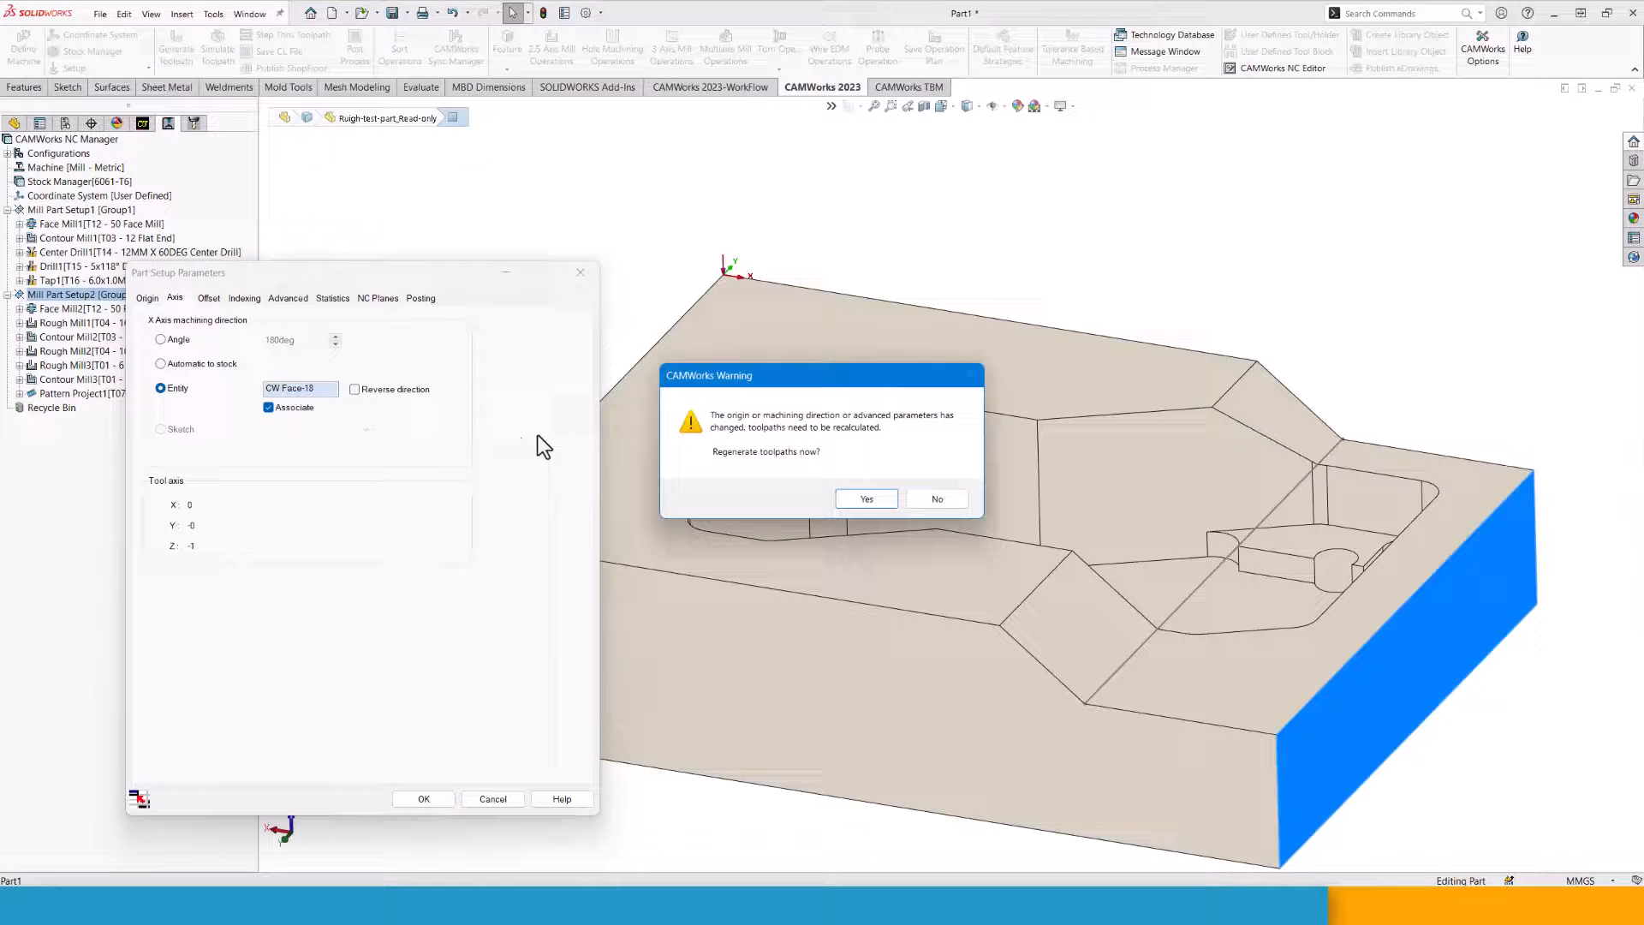
pyautogui.click(863, 504)
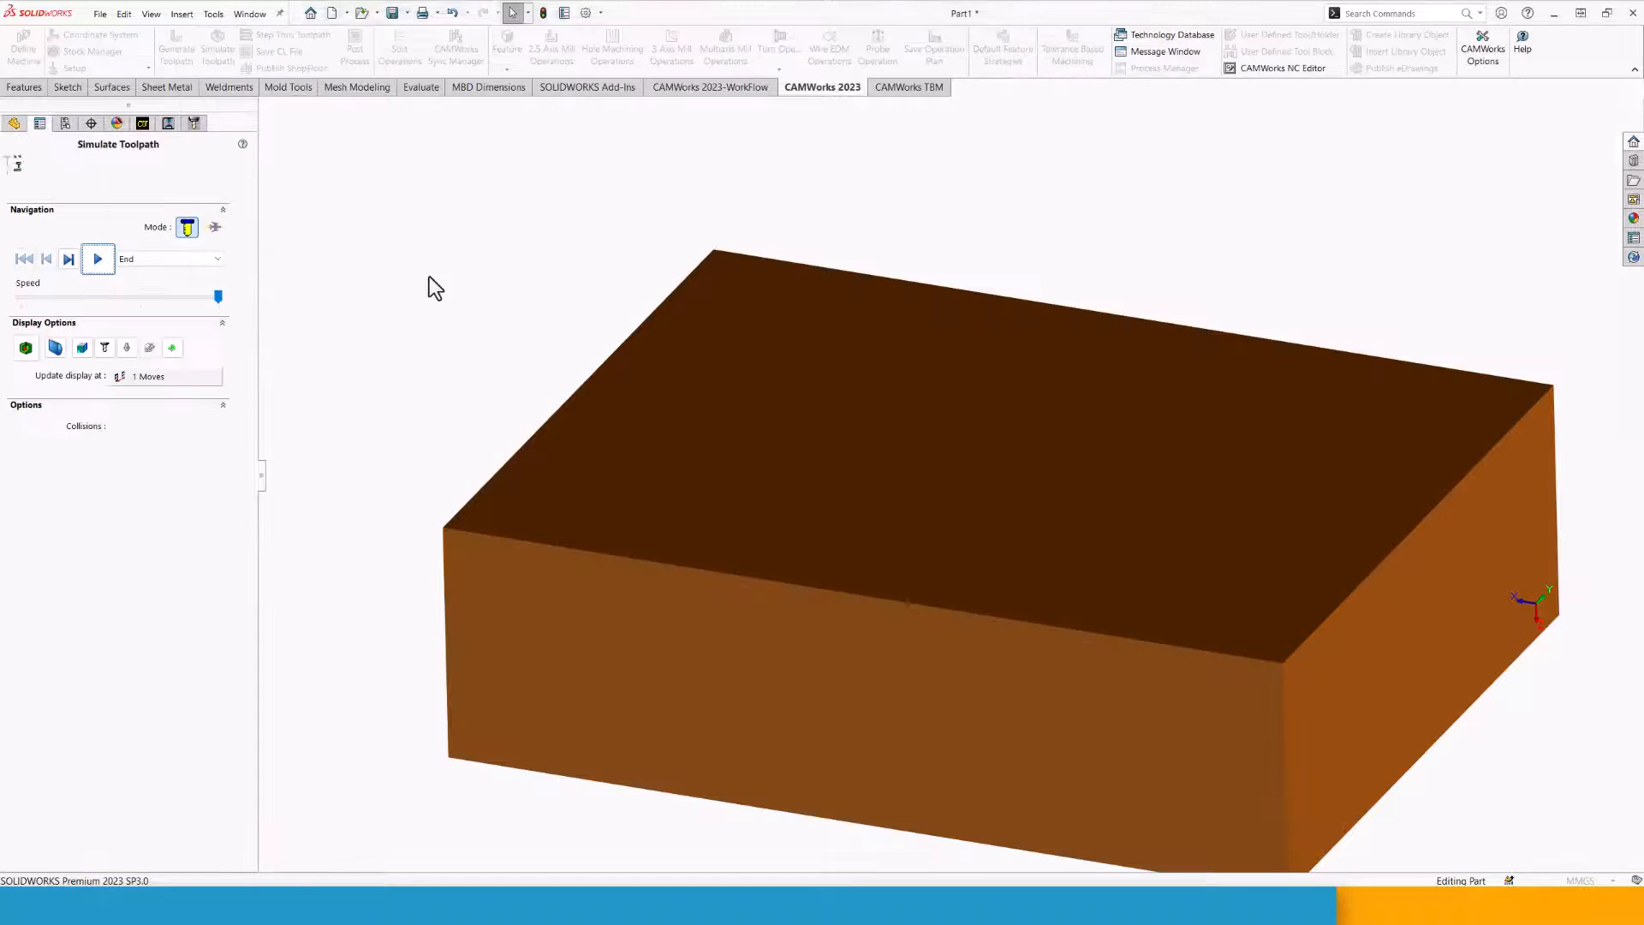
# Set the toolpath simulation to run to the next operation and play through the first setup's operations up to Face Mill2.
pyautogui.click(142, 264)
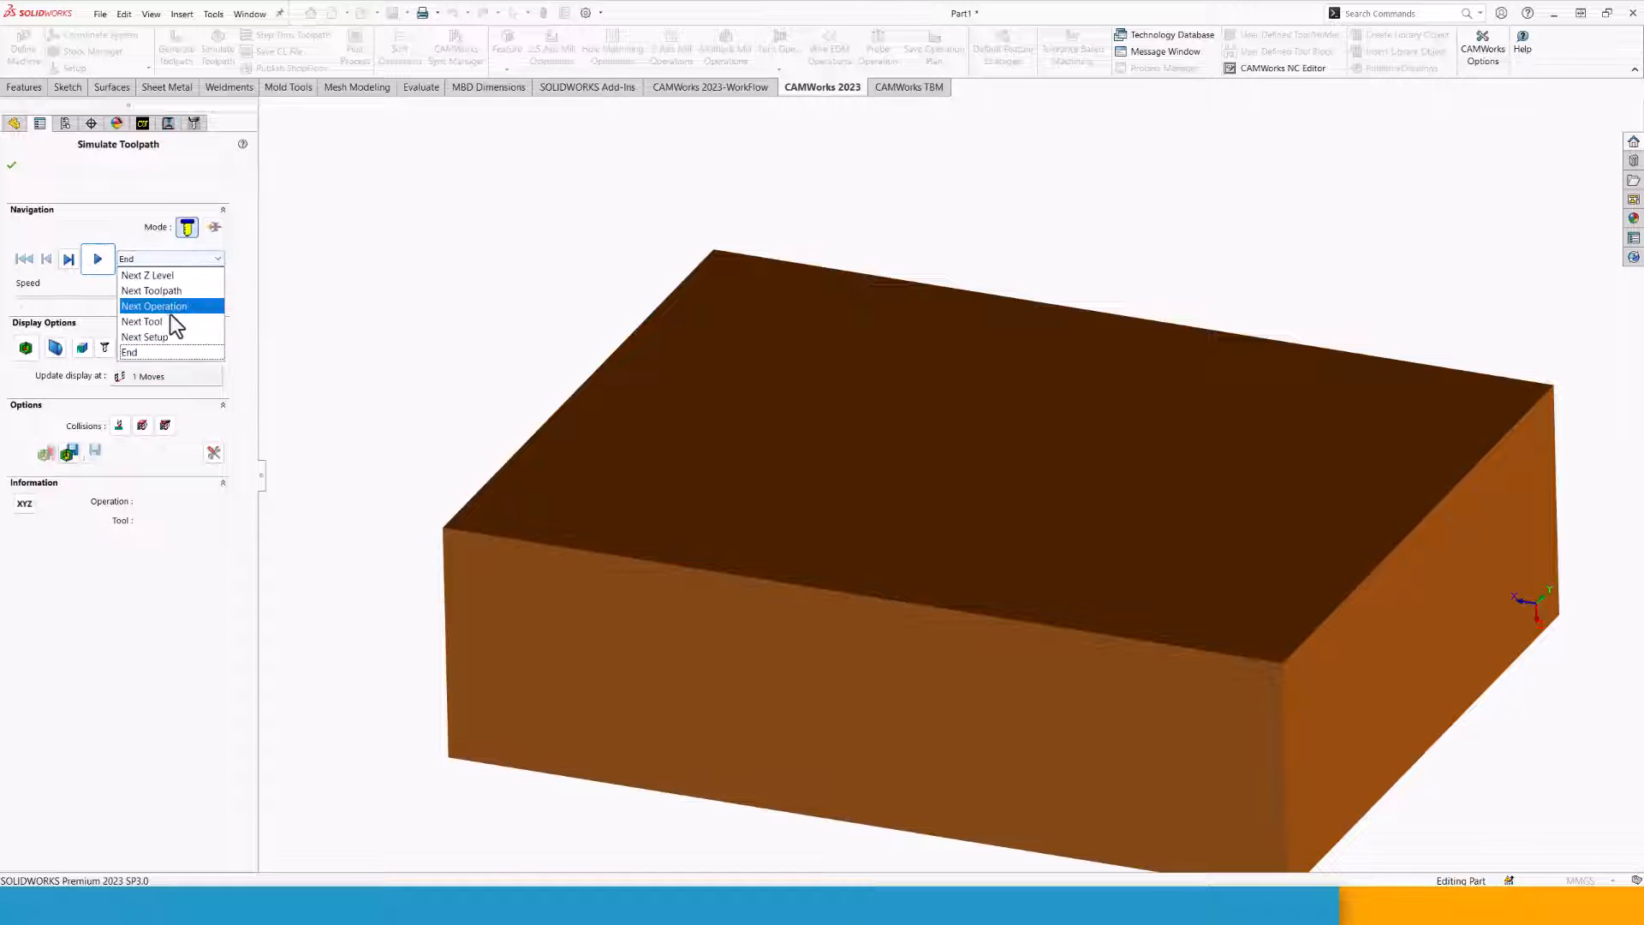
pyautogui.click(172, 316)
pyautogui.moveTo(660, 445); pyautogui.dragTo(632, 367, button='middle')
pyautogui.click(97, 260)
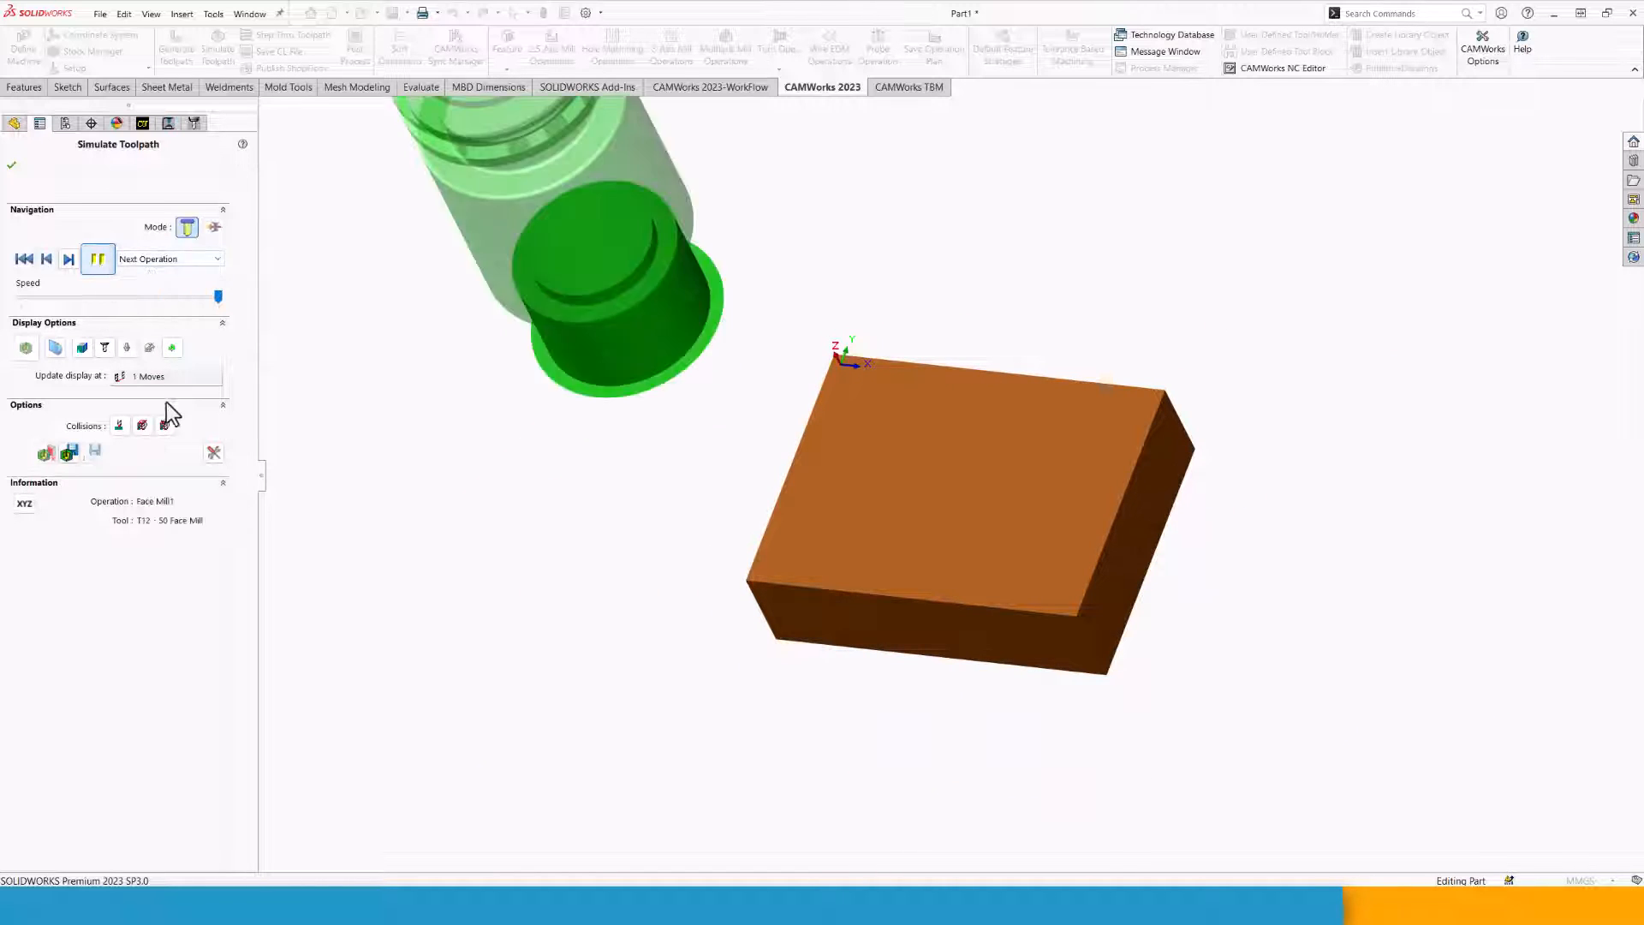
pyautogui.click(99, 260)
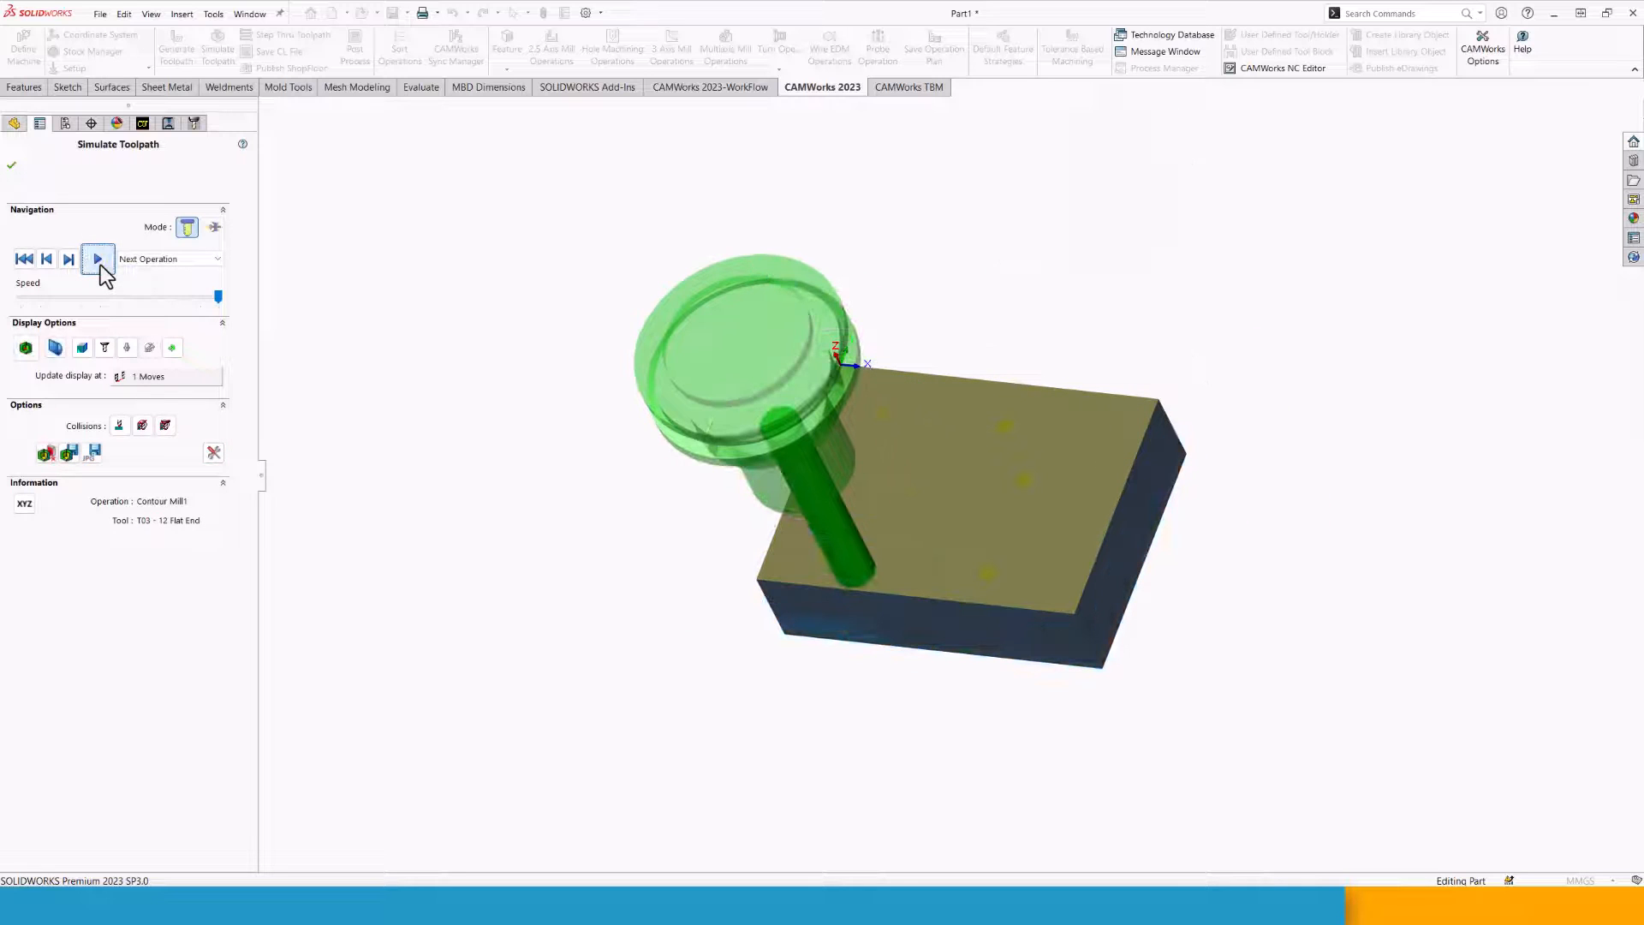
pyautogui.click(100, 255)
pyautogui.click(99, 255)
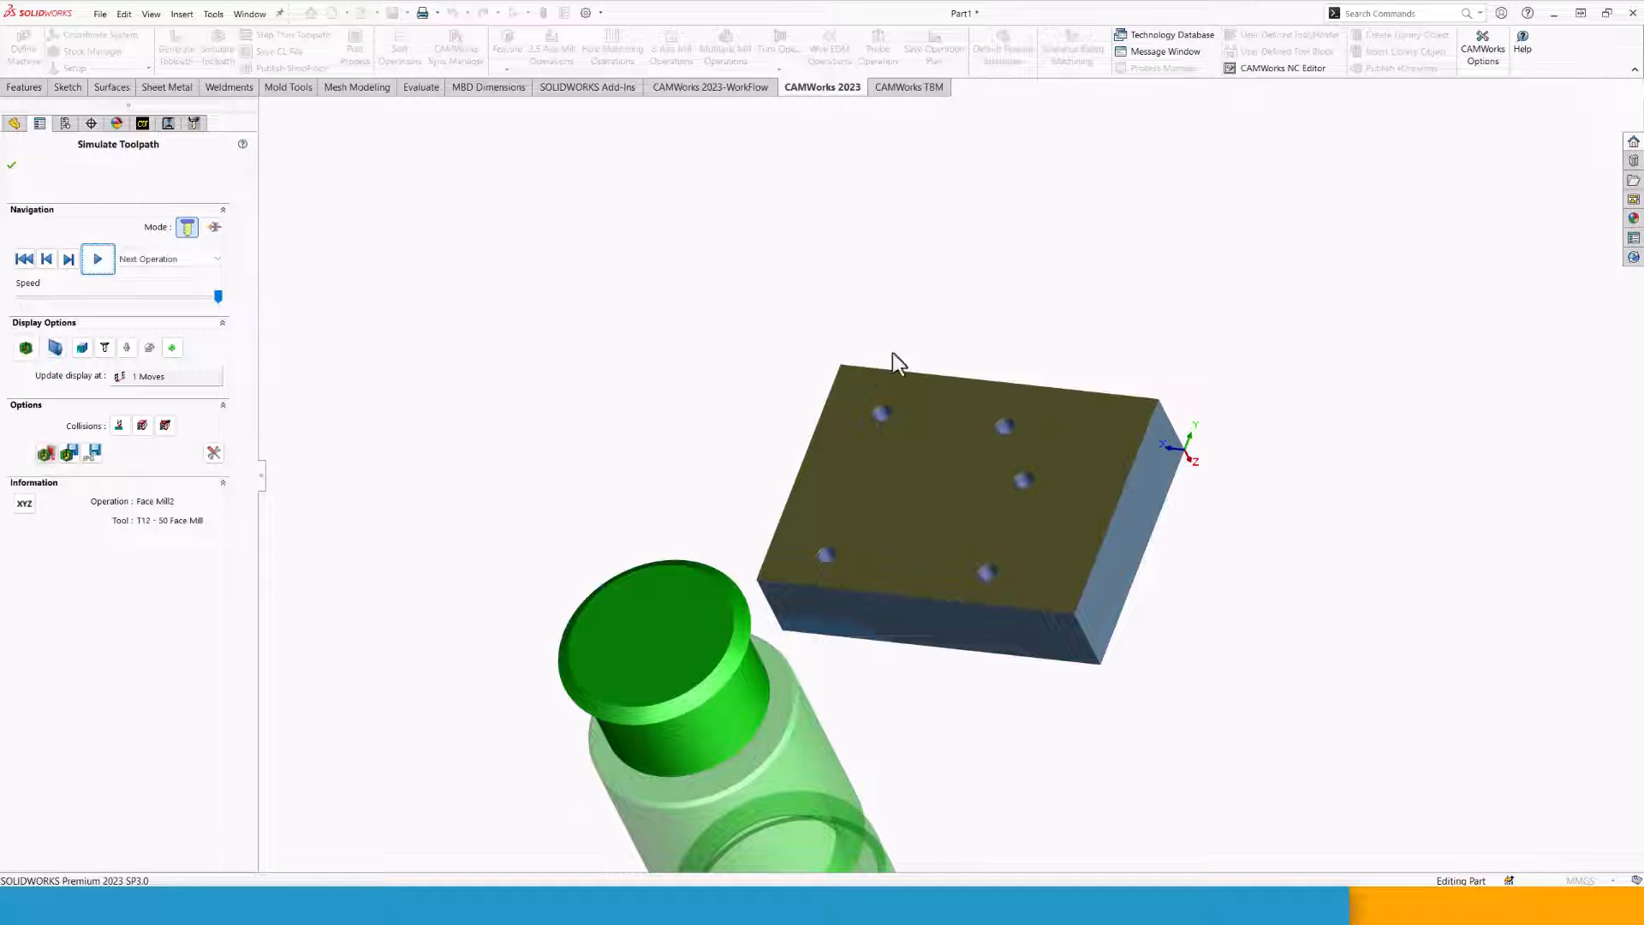
# Simulate the second setup's remaining roughing, contour and Pattern Project operations, viewing the stock from above.
pyautogui.moveTo(973, 619); pyautogui.dragTo(936, 613, button='middle')
pyautogui.scroll(-4, 1010, 525)
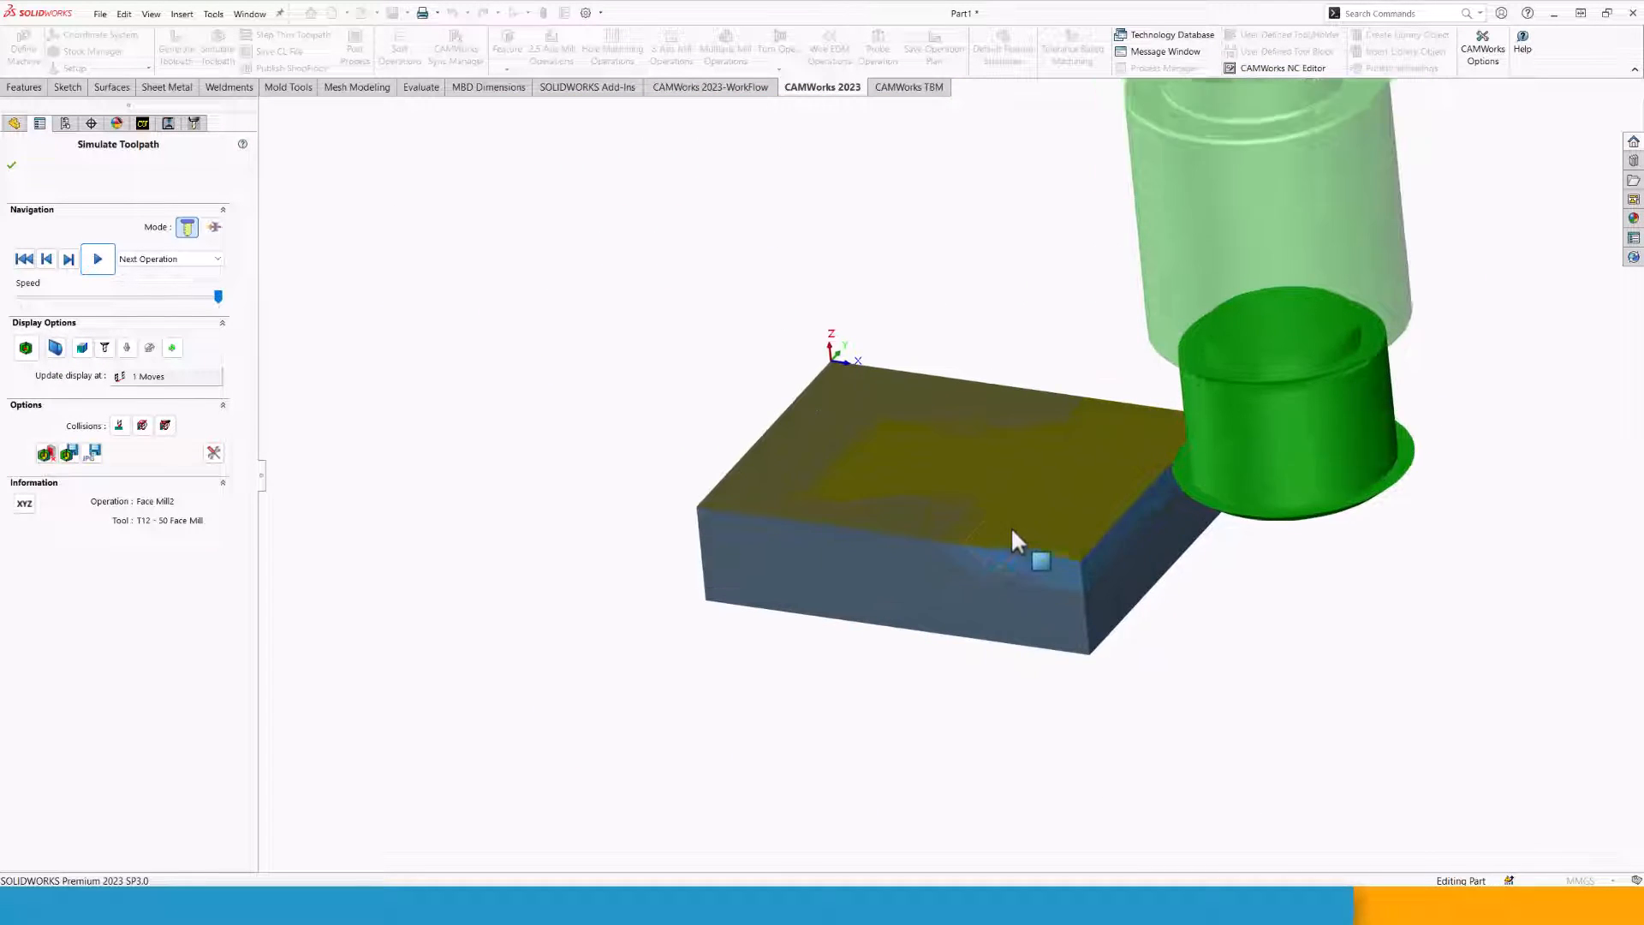
pyautogui.scroll(-2, 1192, 514)
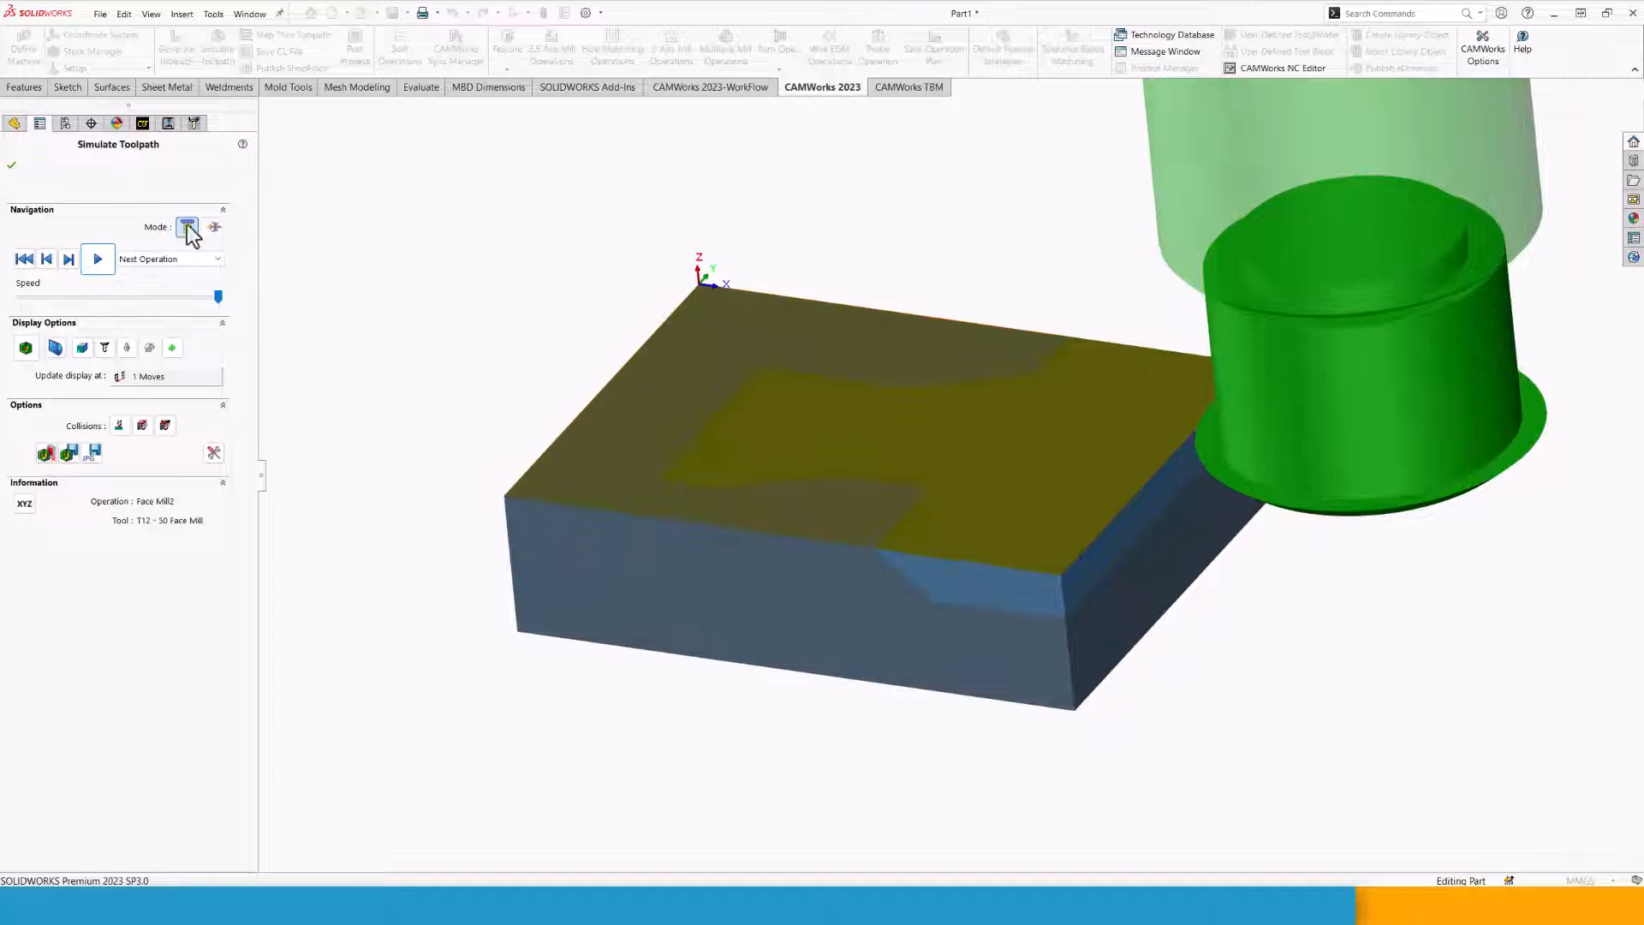
pyautogui.click(101, 264)
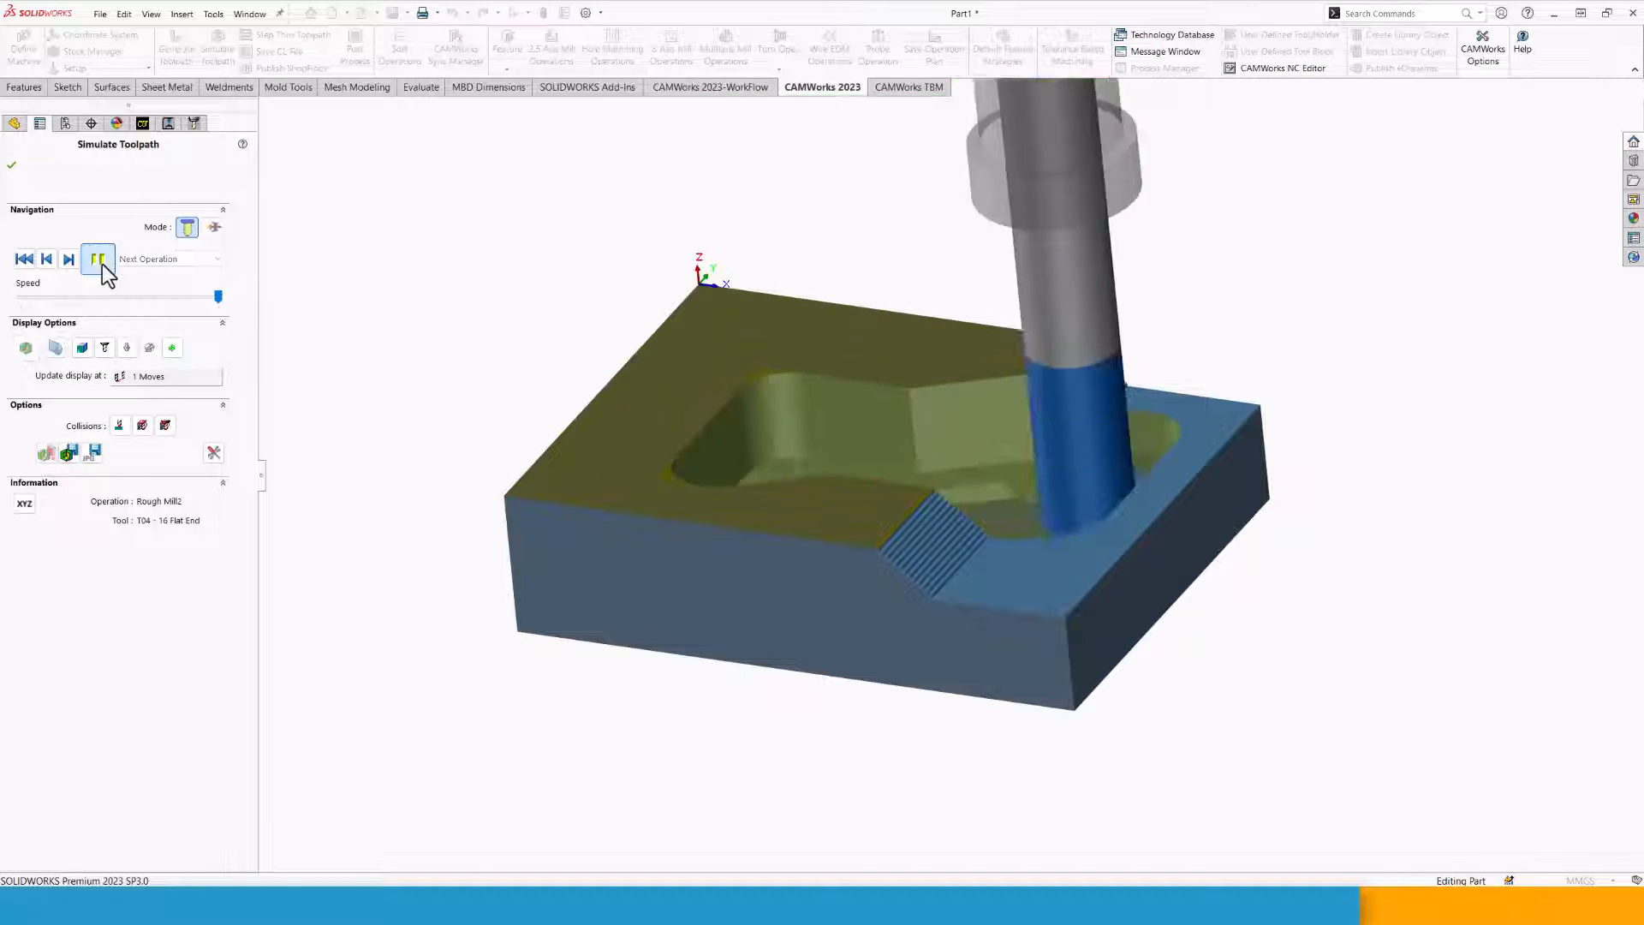
pyautogui.click(98, 259)
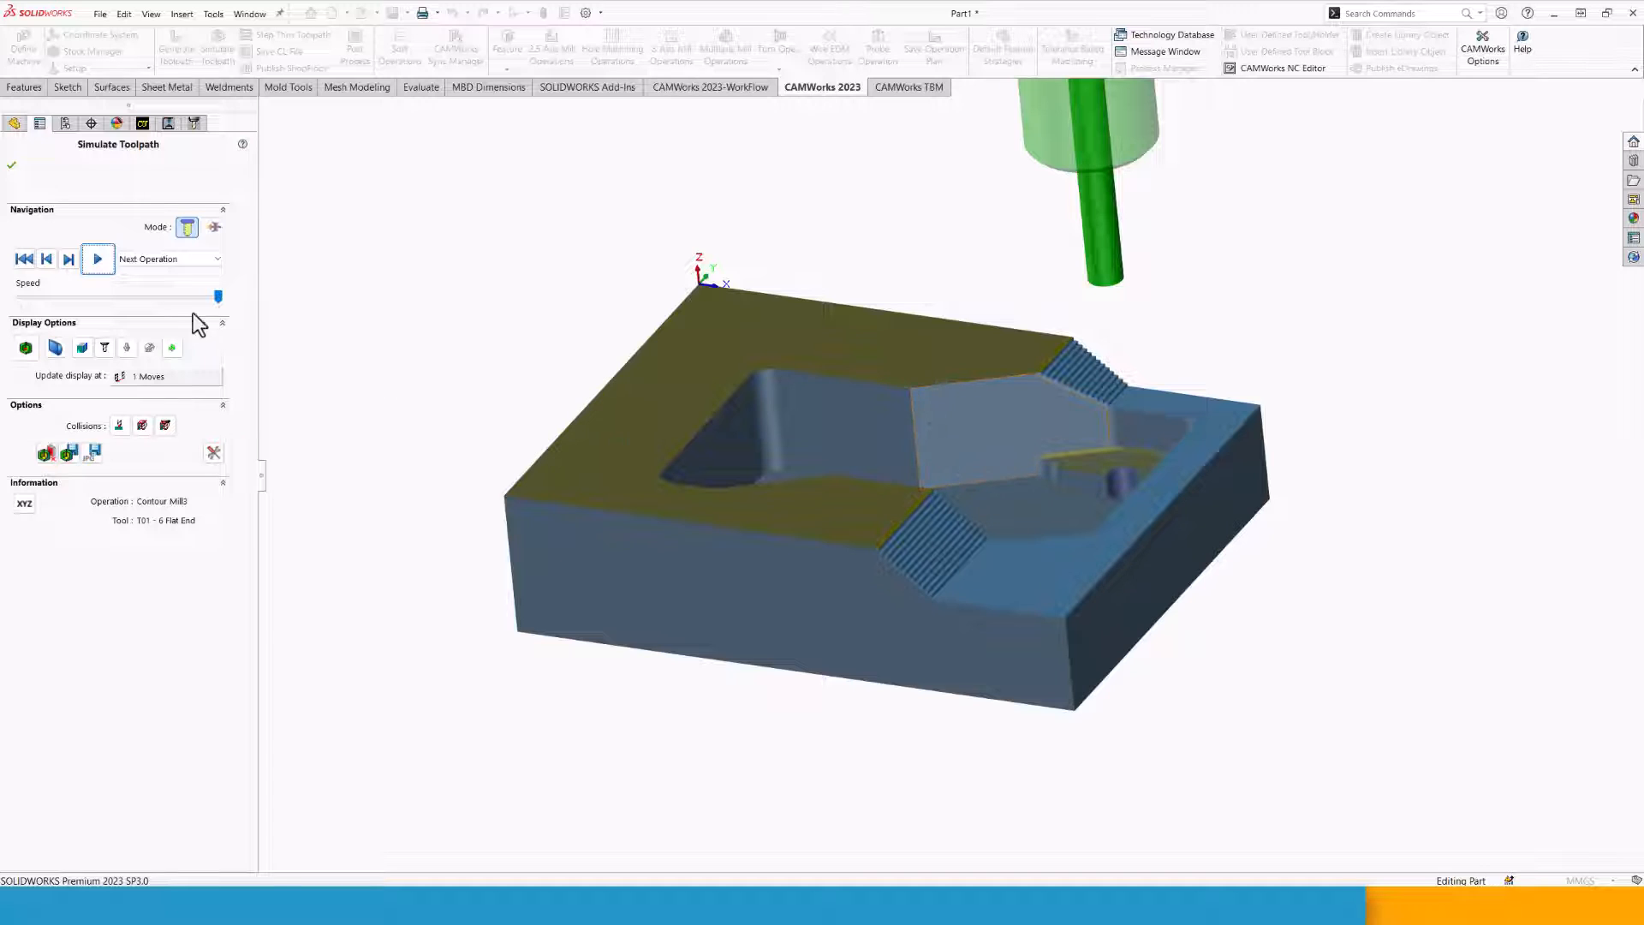
pyautogui.click(99, 258)
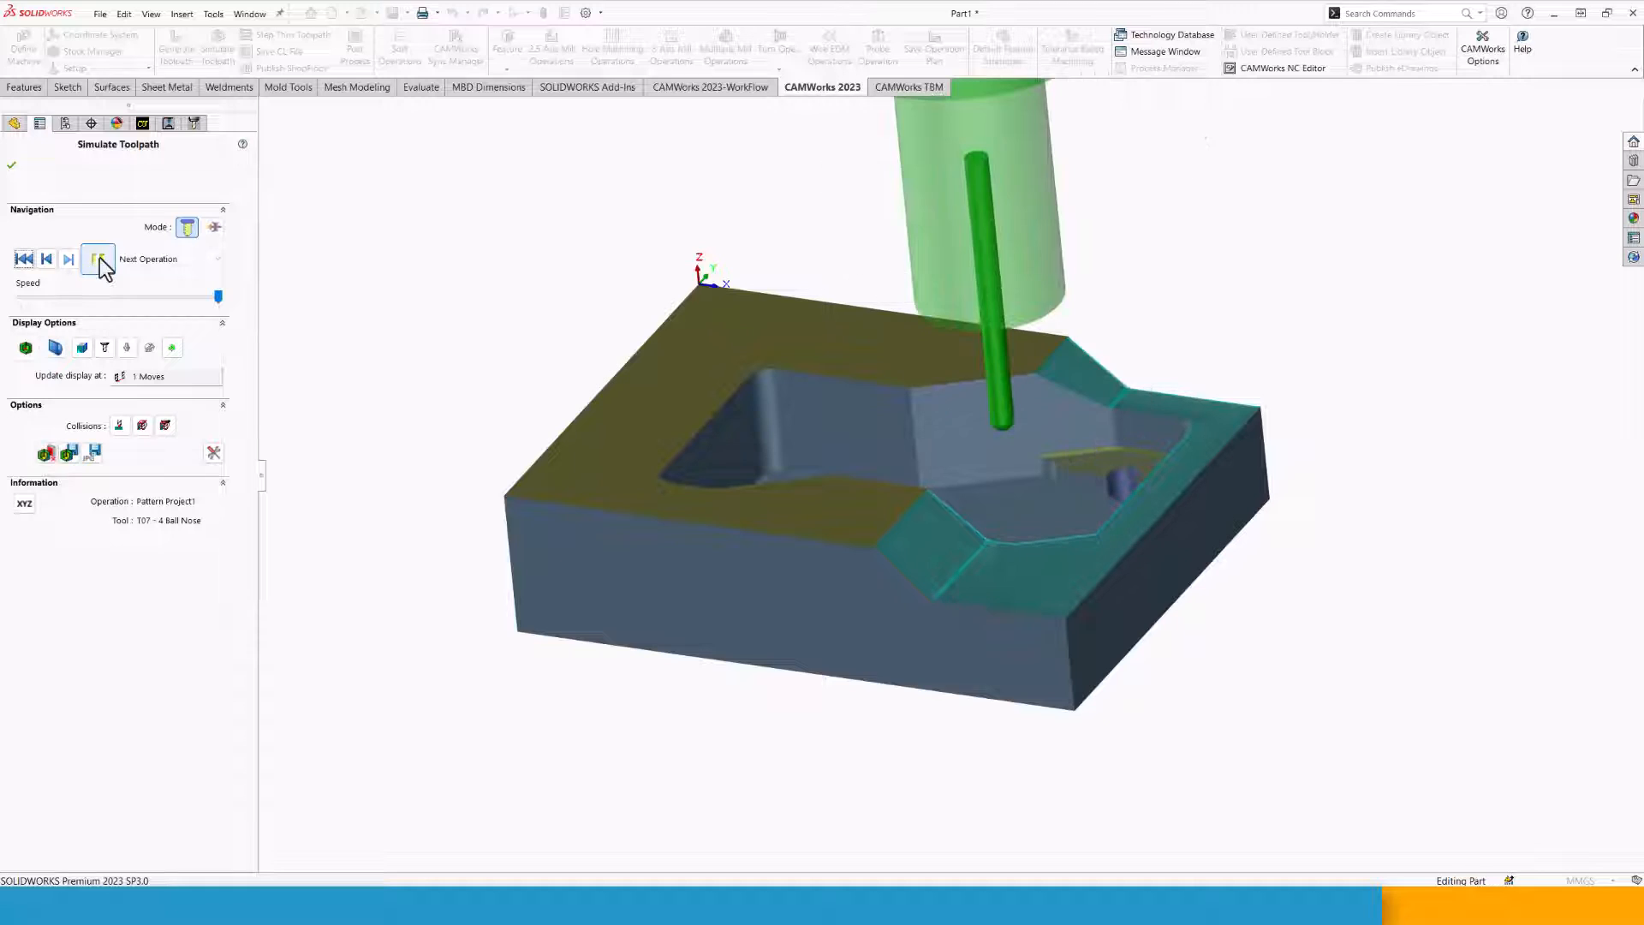
# Inspect the simulated stock, check the difference against the design part, and leave the toolpath simulation.
pyautogui.scroll(-6, 1014, 597)
pyautogui.moveTo(936, 430); pyautogui.dragTo(1113, 575, button='middle')
pyautogui.scroll(5, 867, 555)
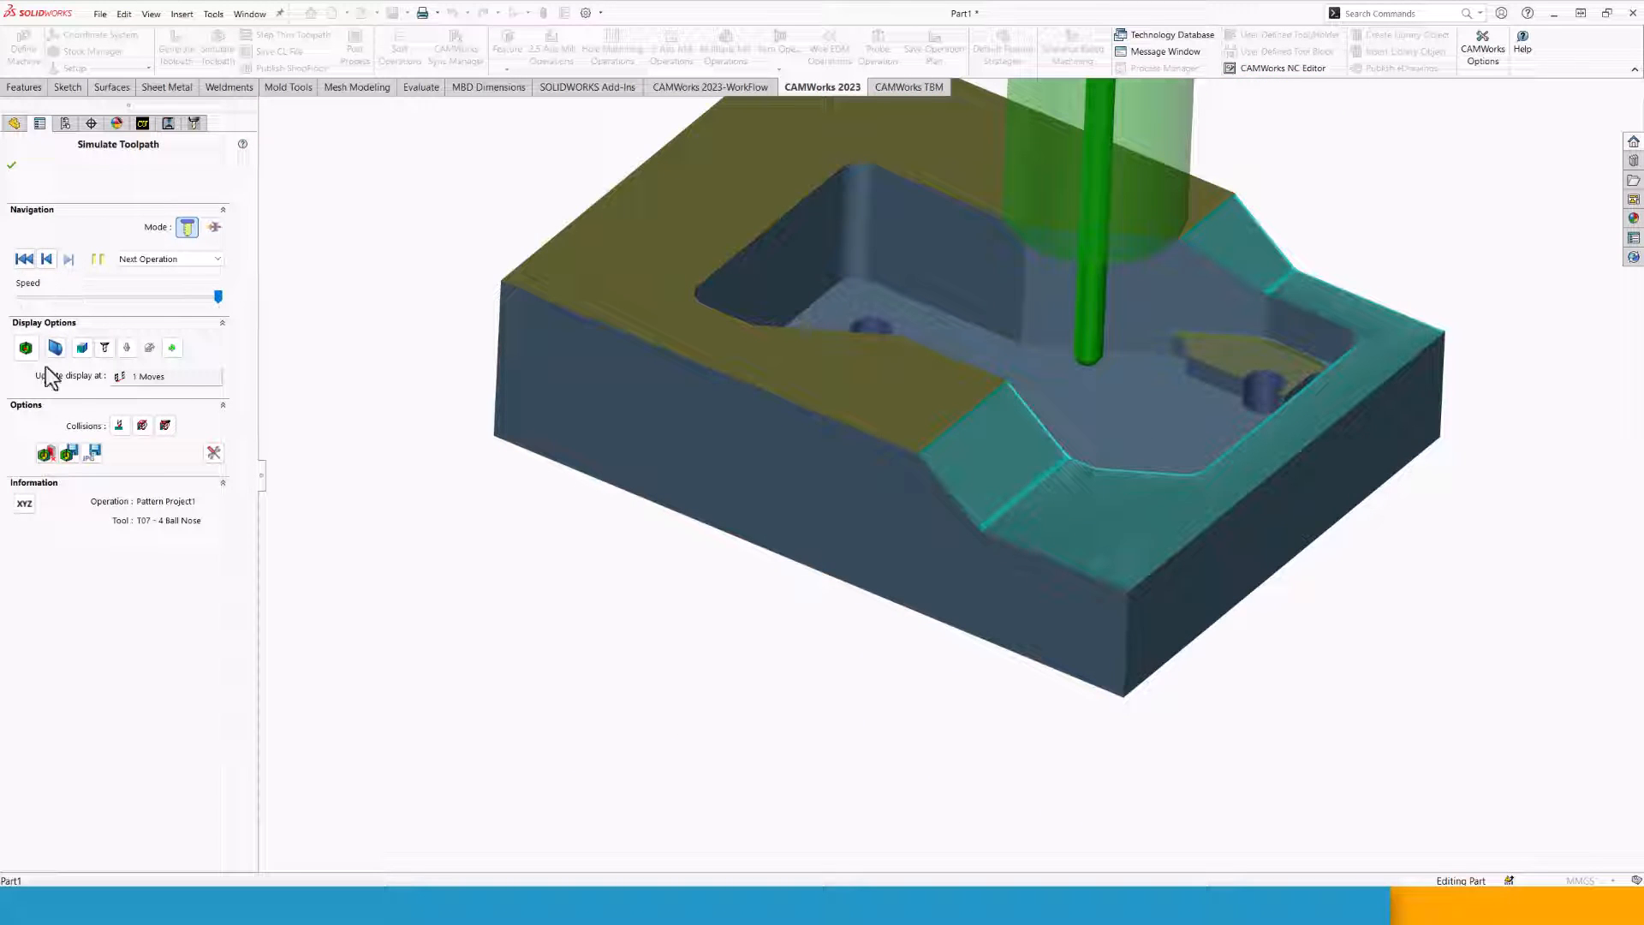
pyautogui.click(26, 347)
pyautogui.moveTo(360, 503); pyautogui.dragTo(846, 525, button='middle')
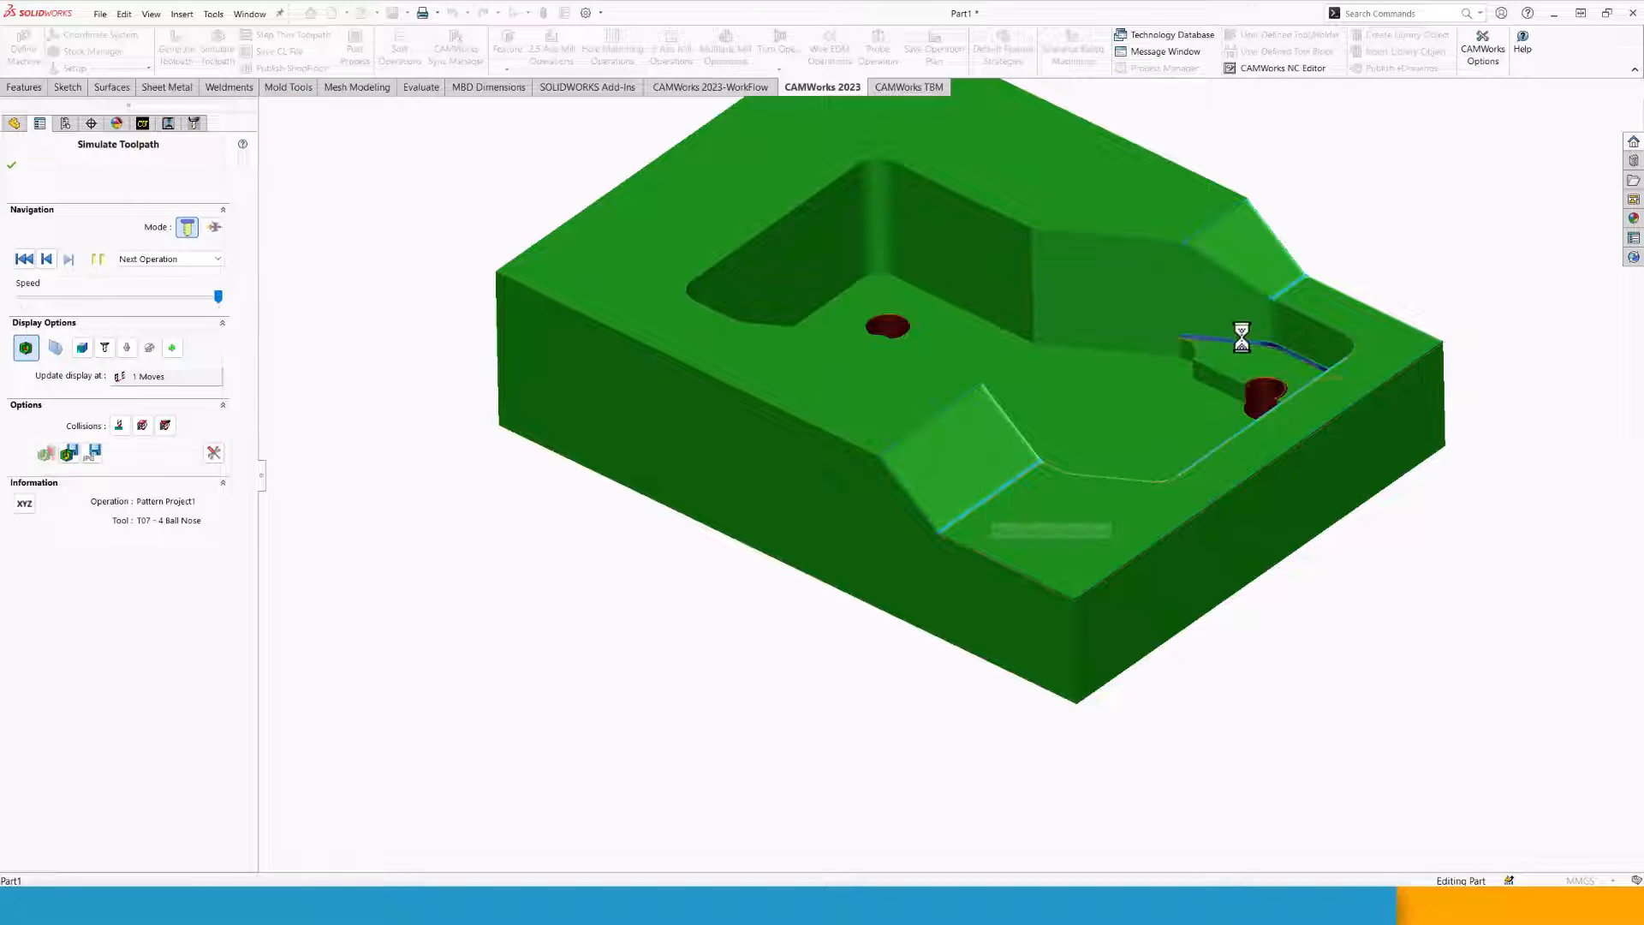
pyautogui.click(26, 347)
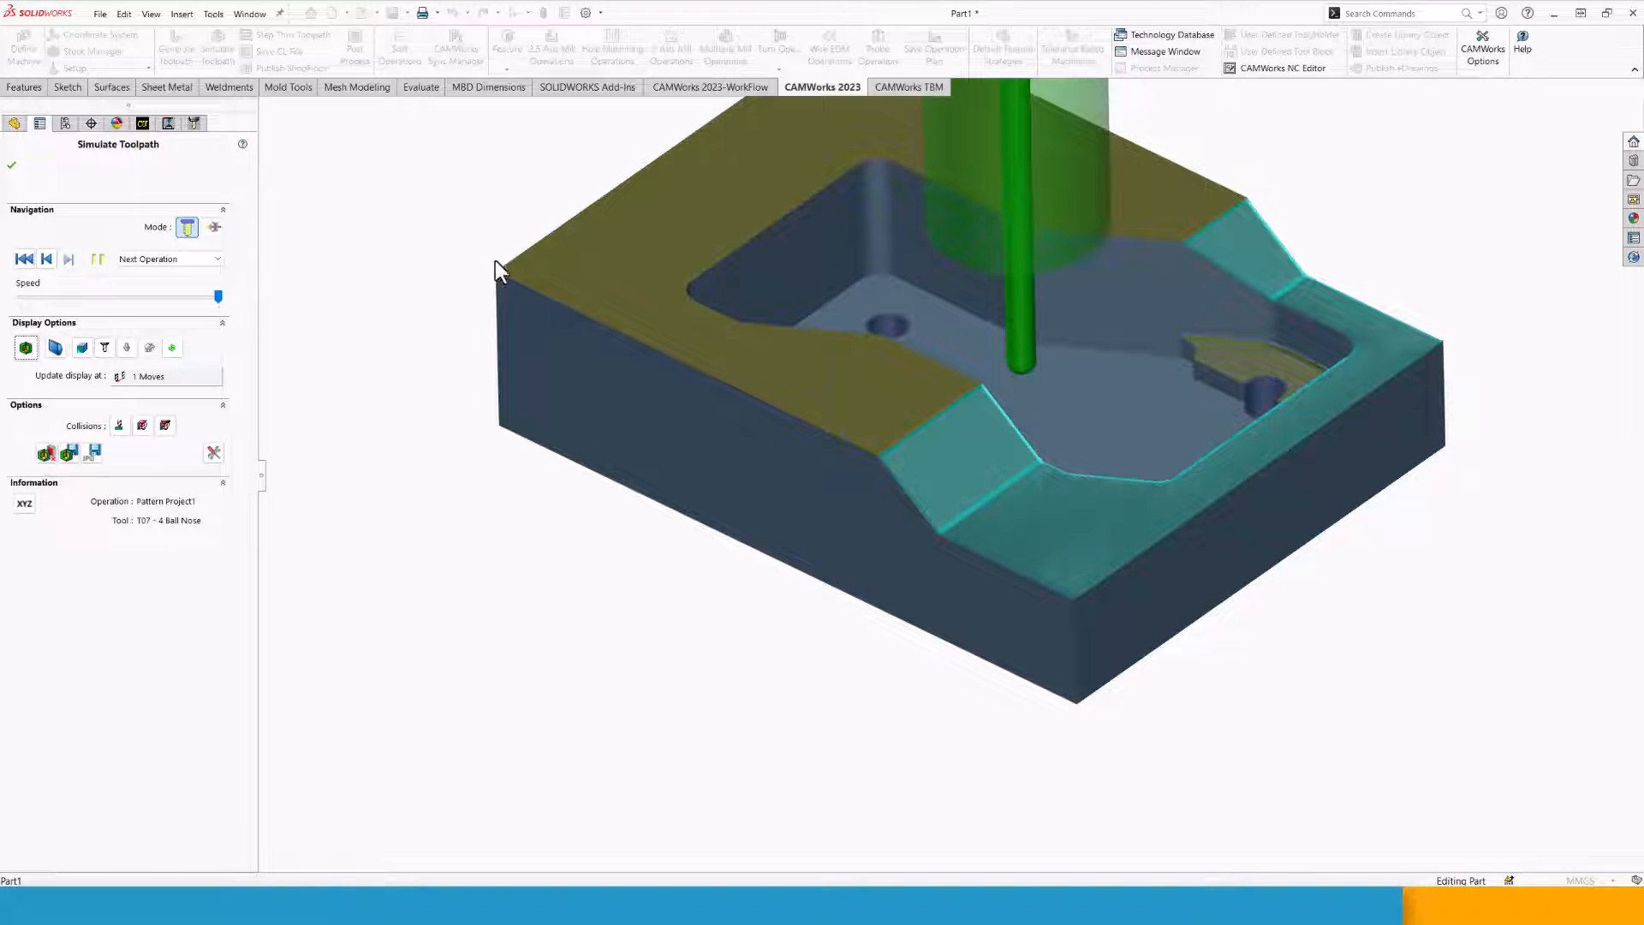
pyautogui.scroll(3, 739, 239)
pyautogui.scroll(-3, 1197, 337)
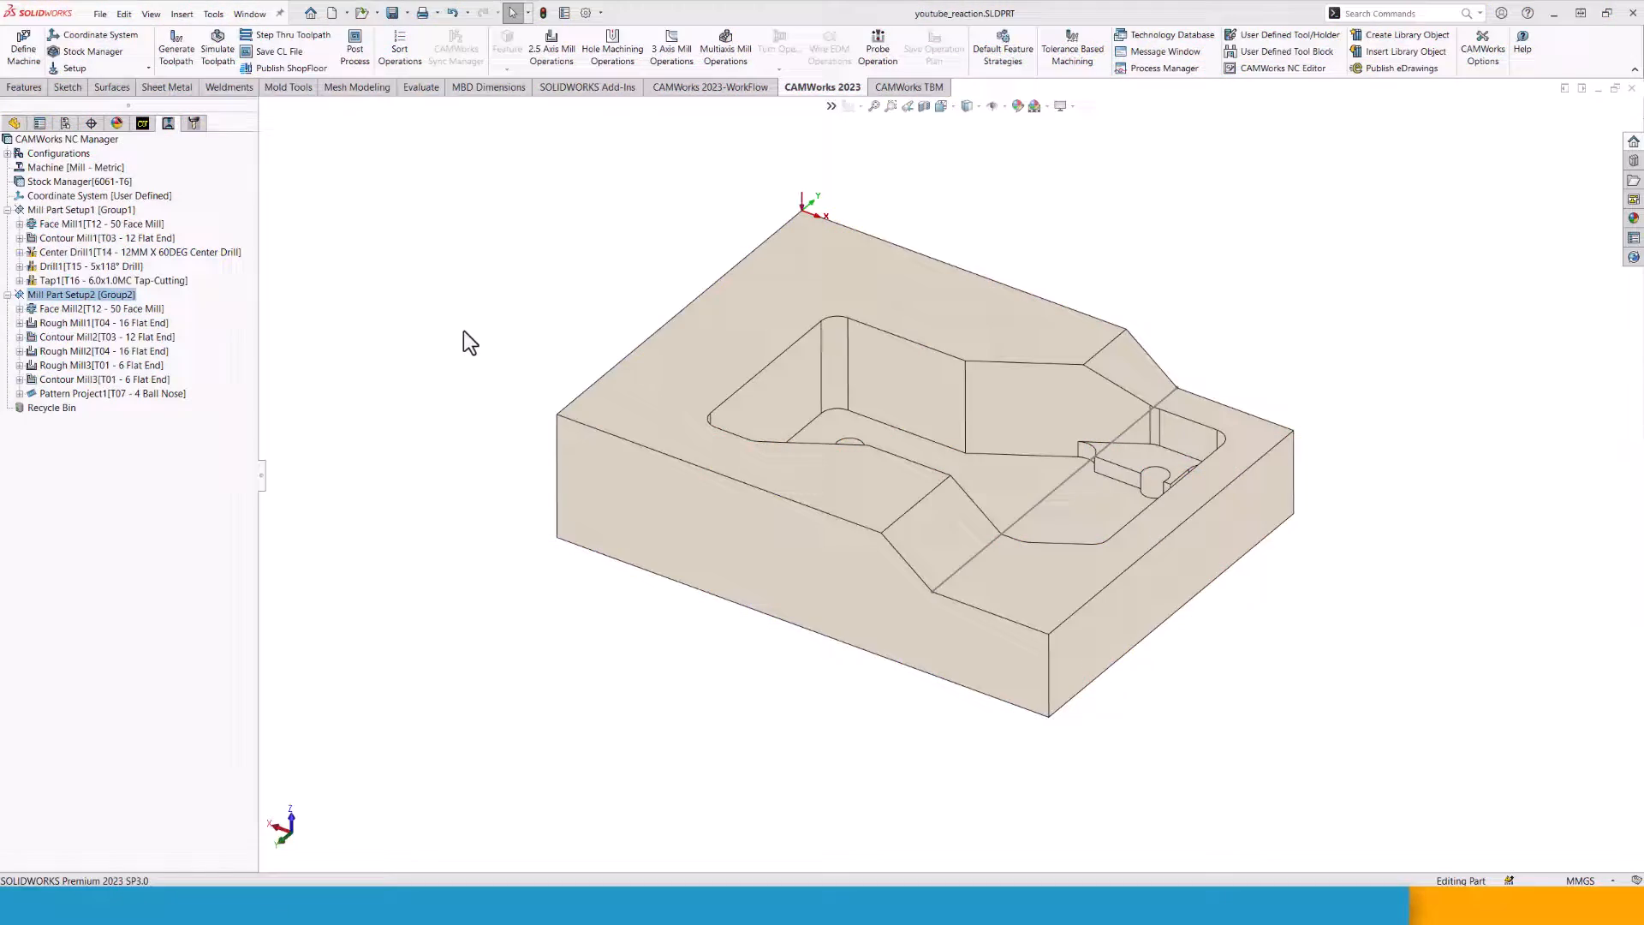
# Review the Contour Mill3 and Pattern Project1 toolpaths and open Contour Mill3's operation parameters clear of the model.
pyautogui.click(107, 379)
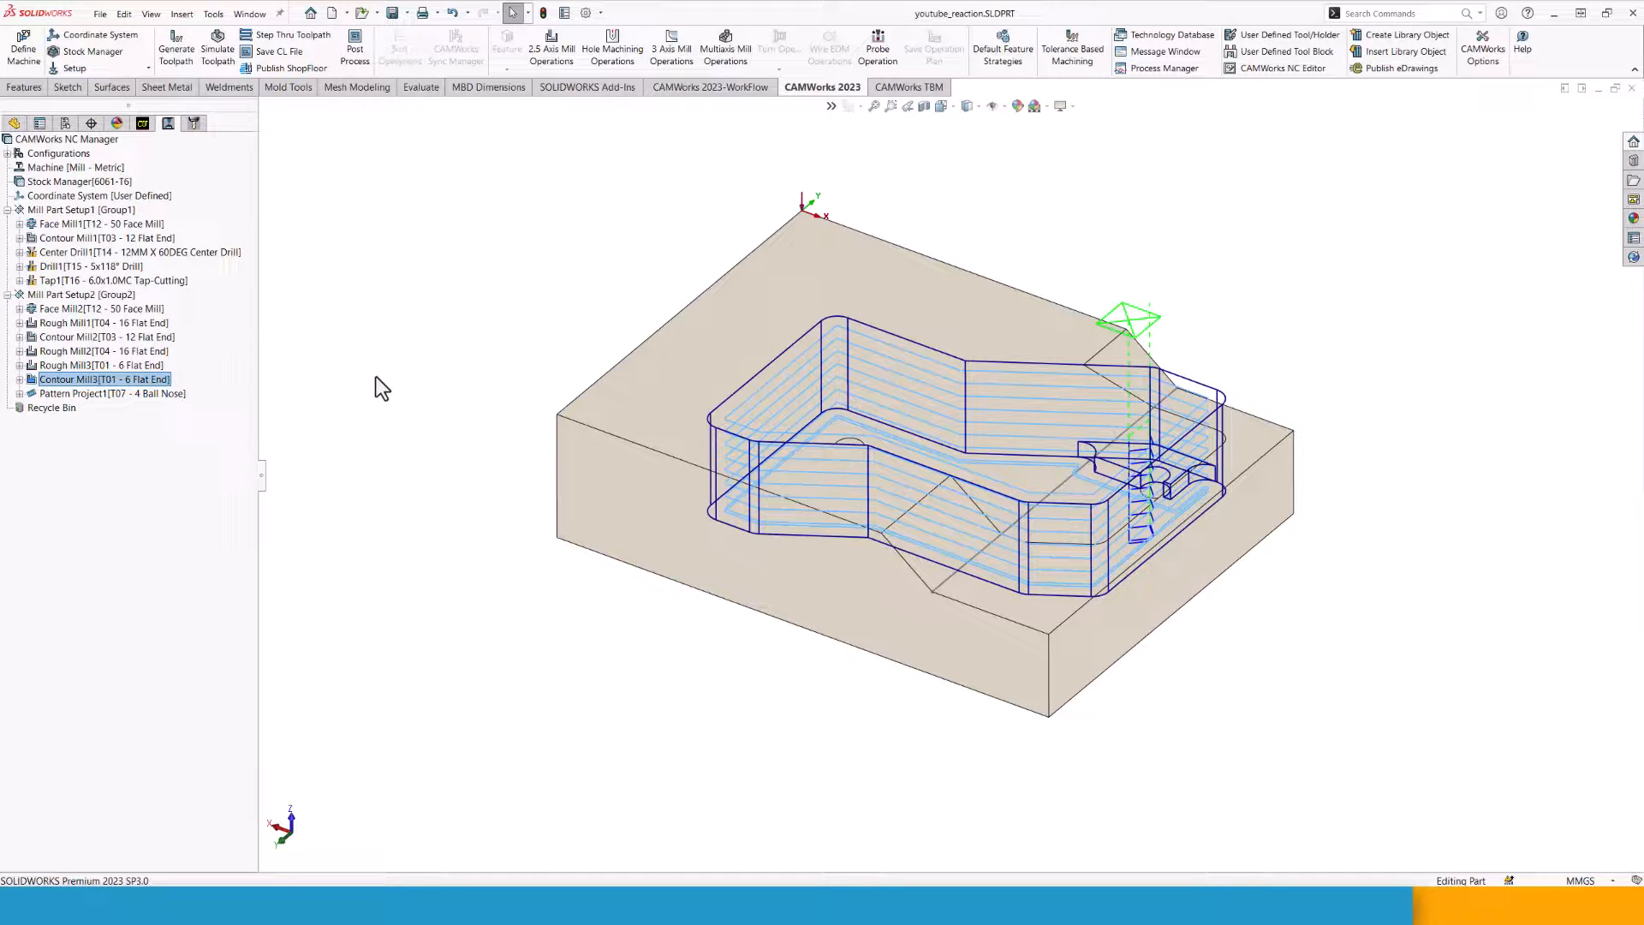
pyautogui.click(156, 393)
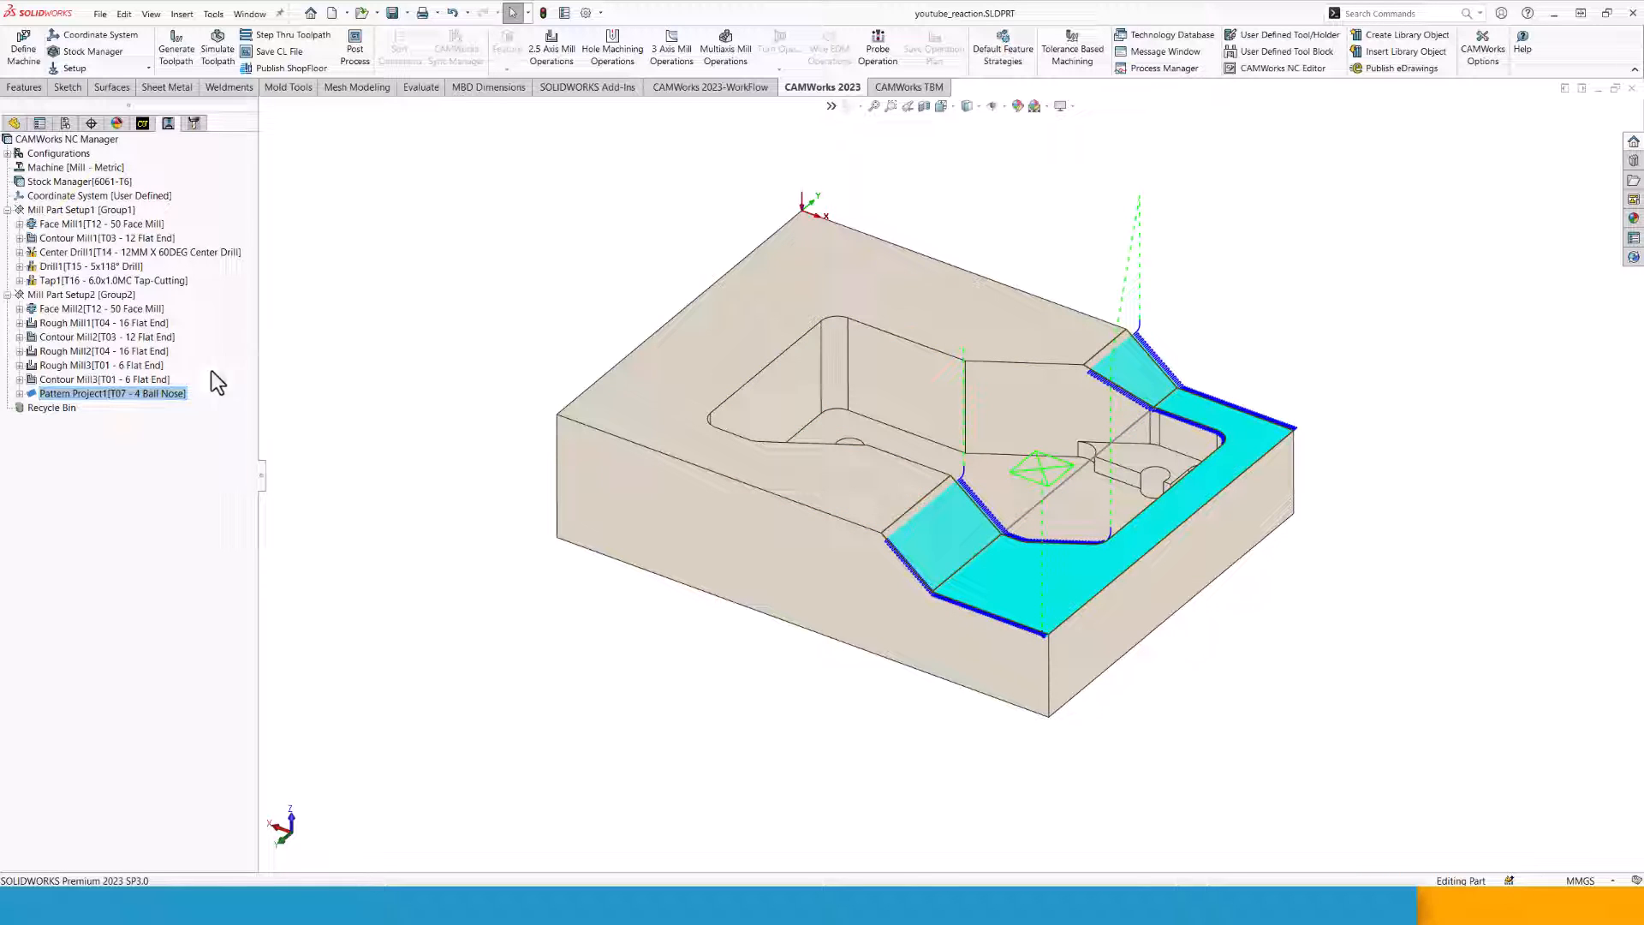
pyautogui.click(89, 380)
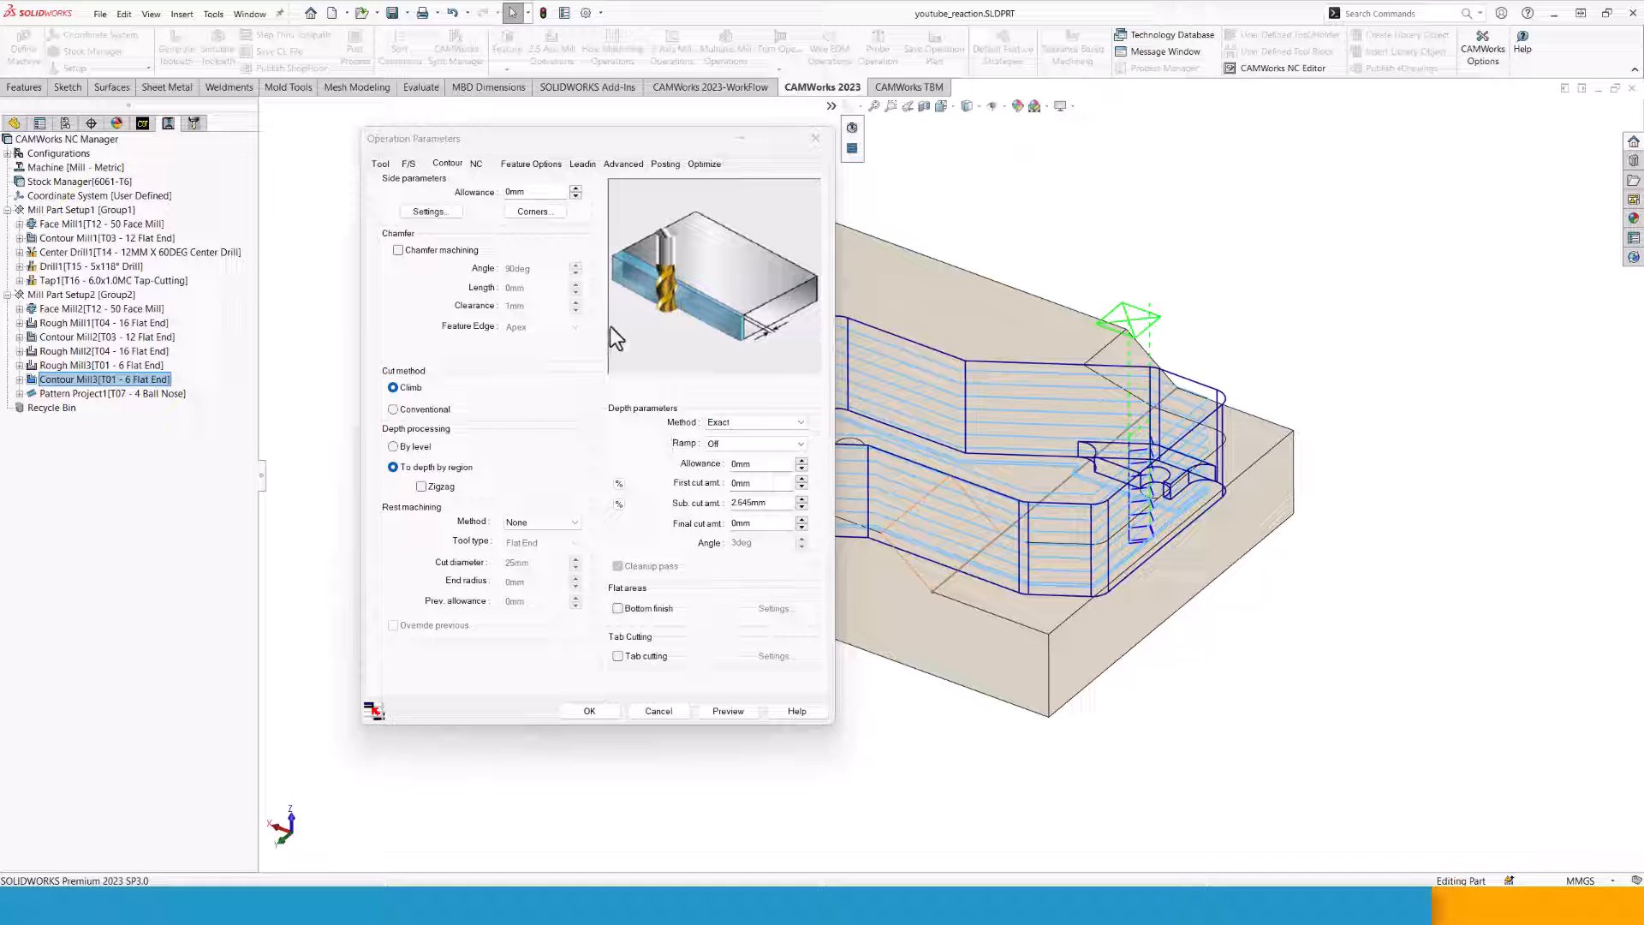
pyautogui.moveTo(594, 130); pyautogui.dragTo(330, 132)
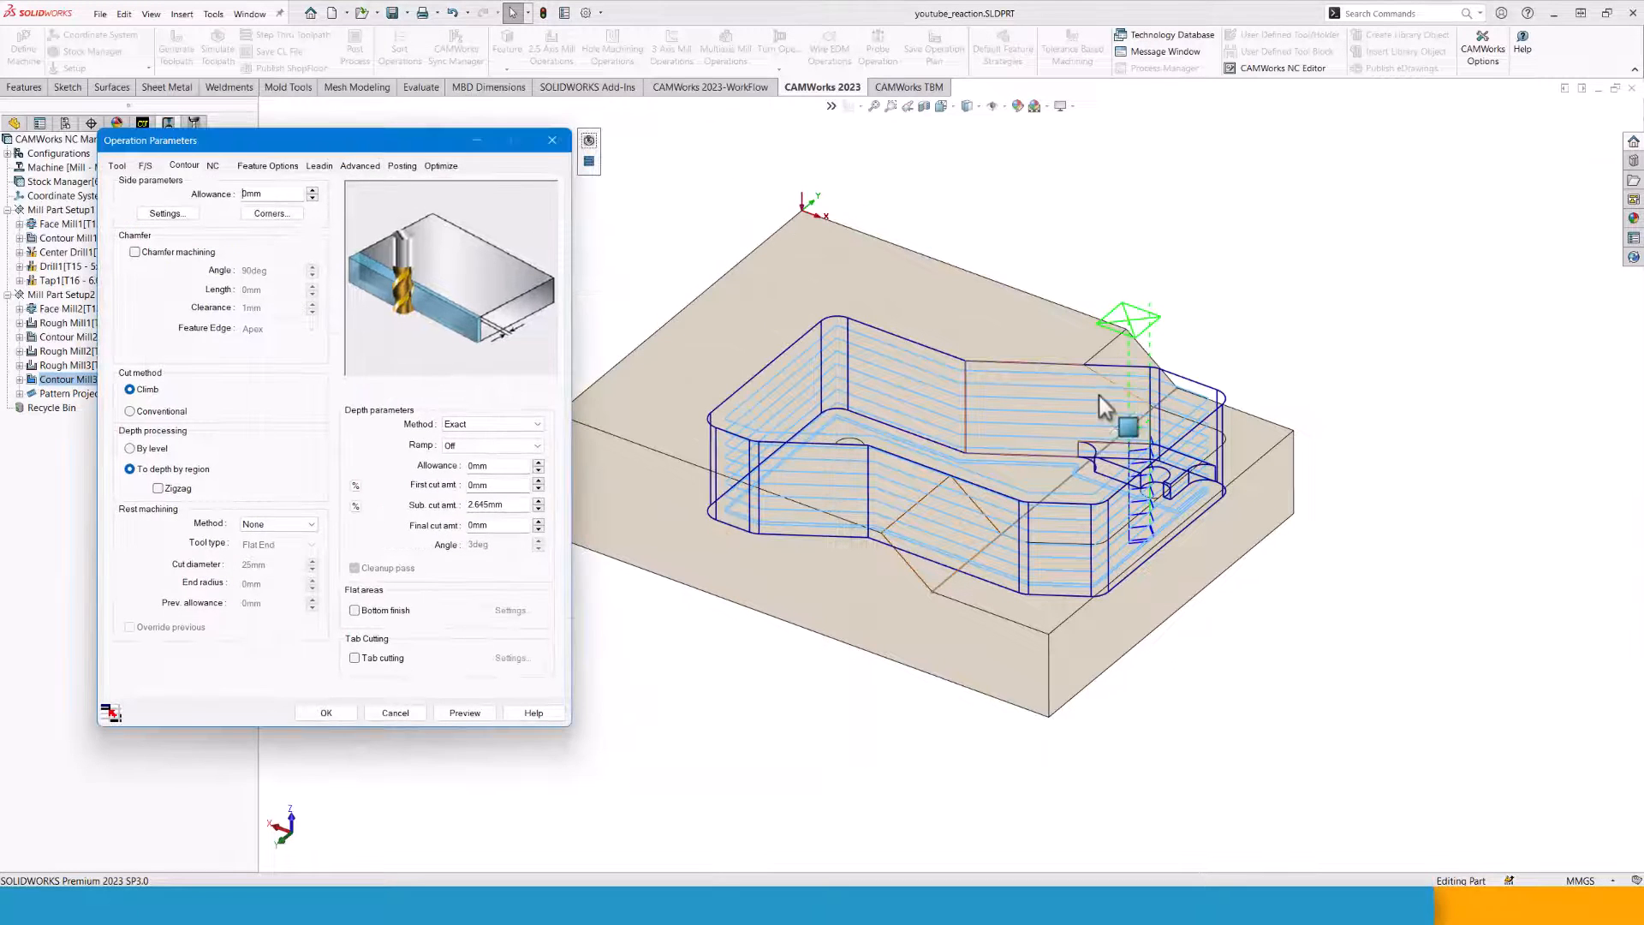
pyautogui.moveTo(1157, 580); pyautogui.dragTo(1086, 492, button='middle')
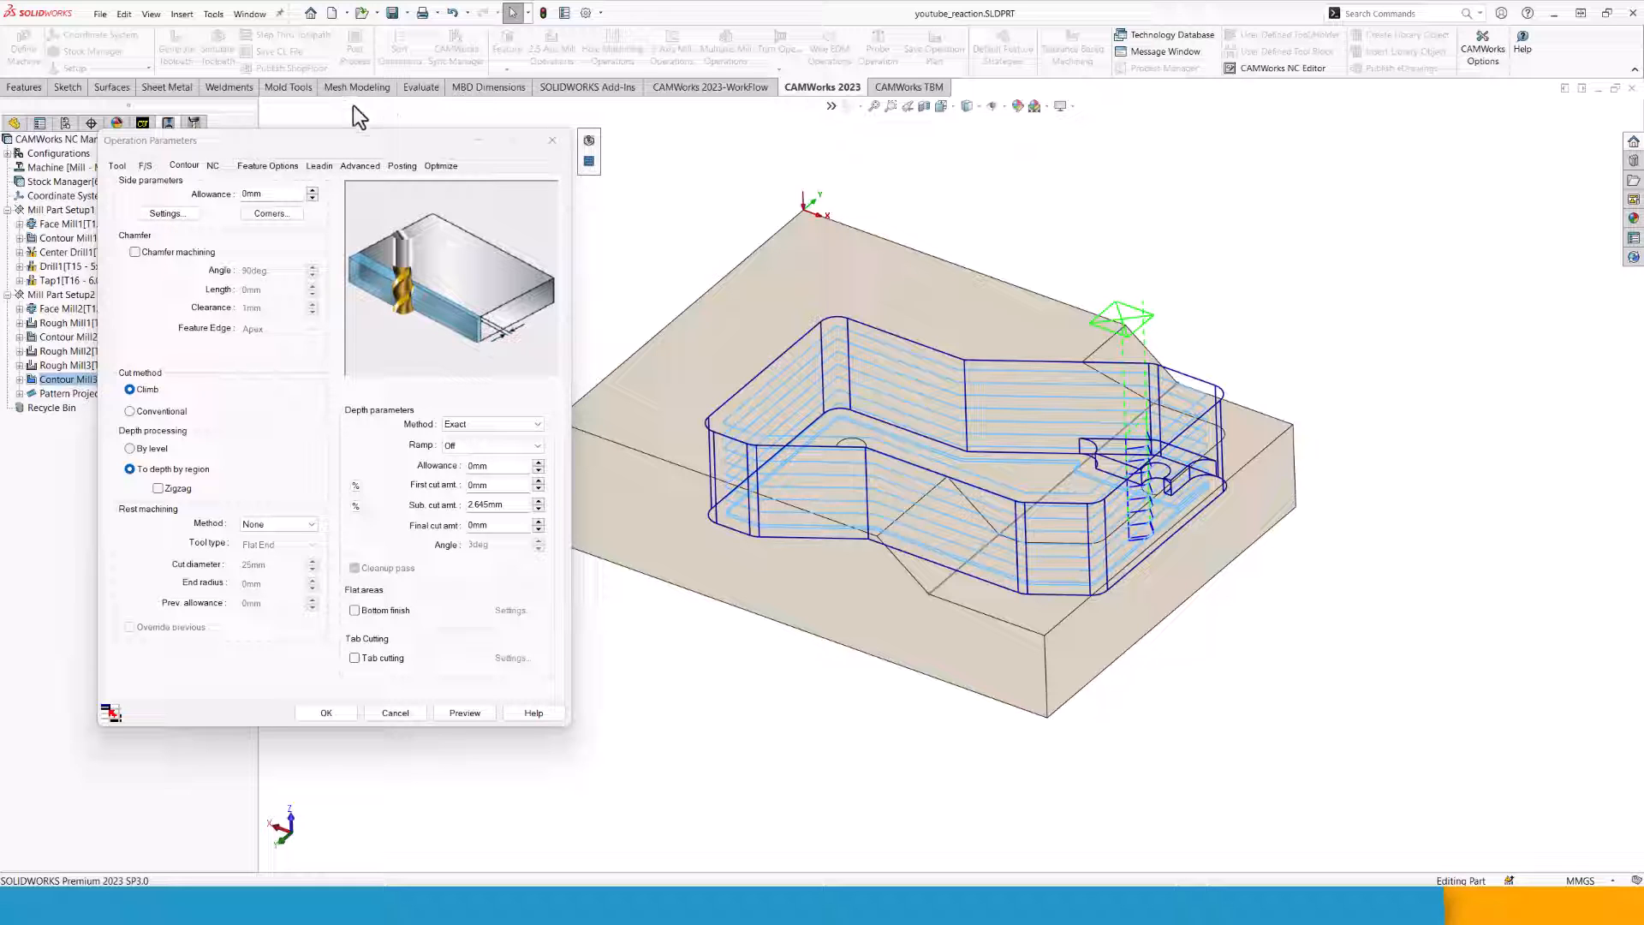
# Measure from the part's top face to the raised ledge face inside the pocket and copy the Delta Z value.
pyautogui.click(420, 89)
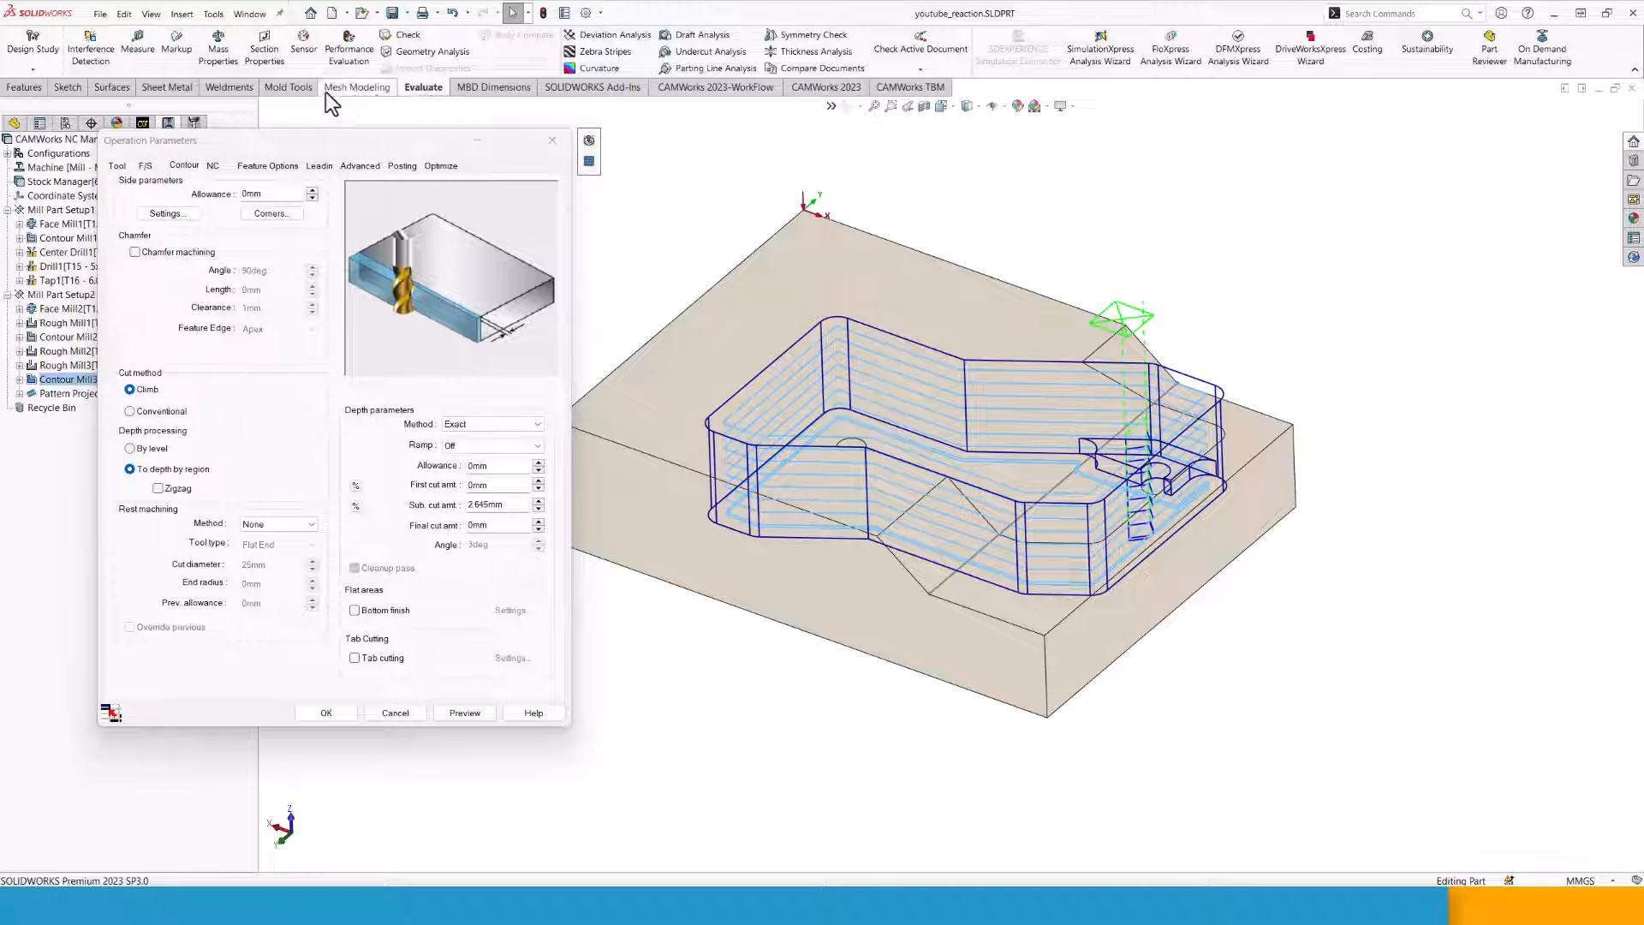
pyautogui.click(140, 53)
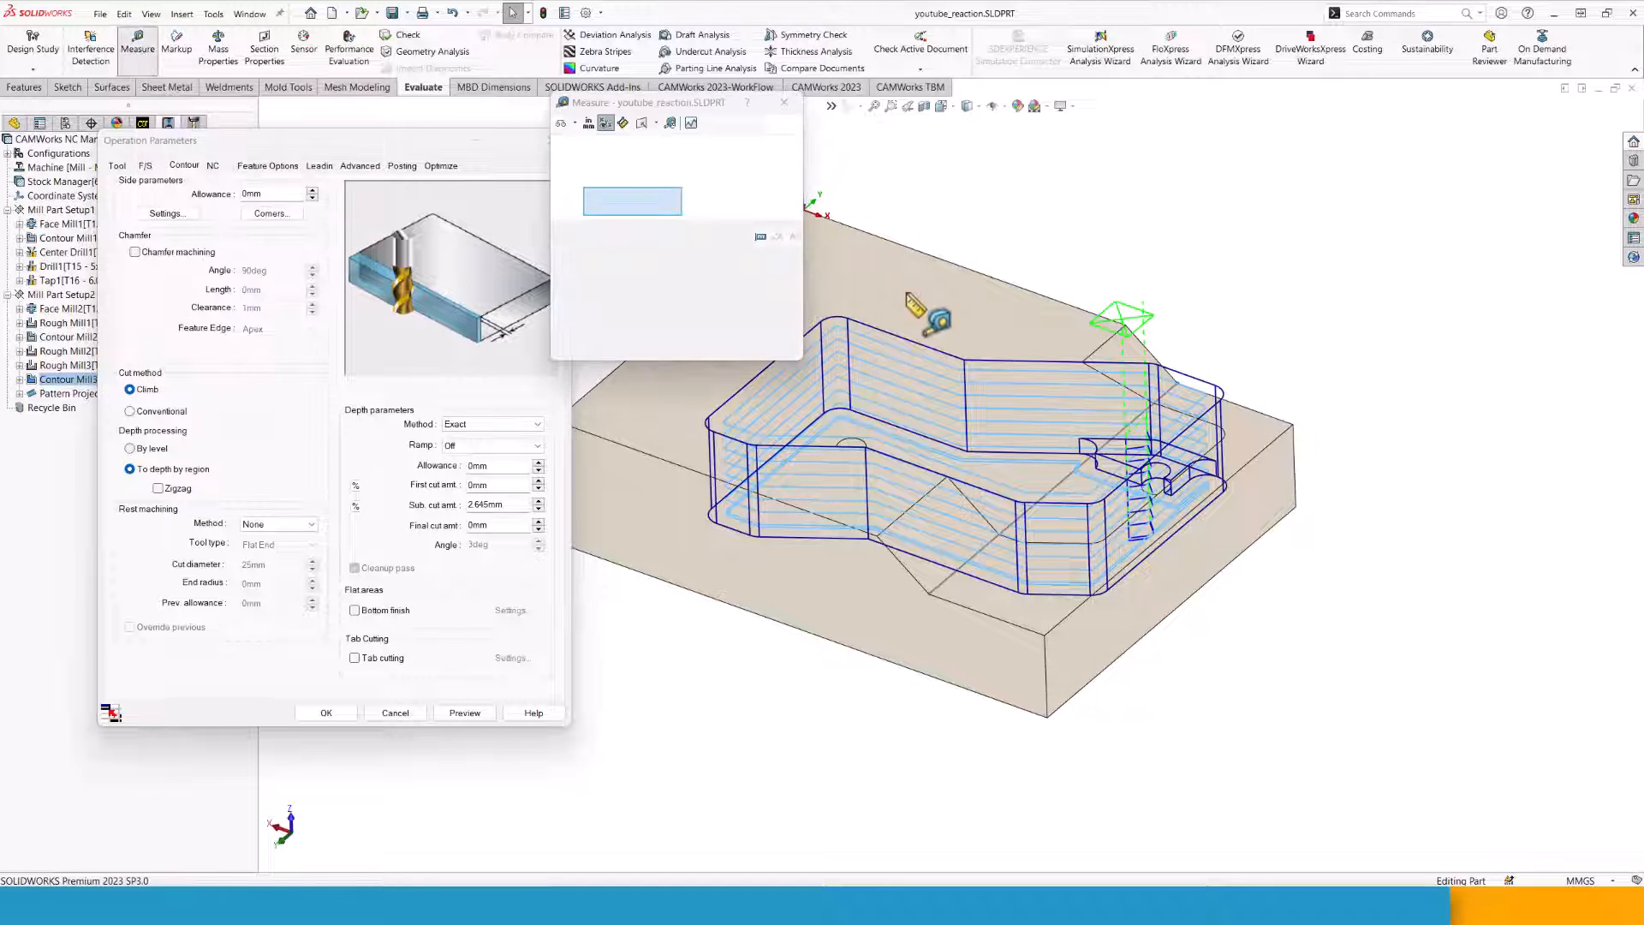
pyautogui.click(952, 311)
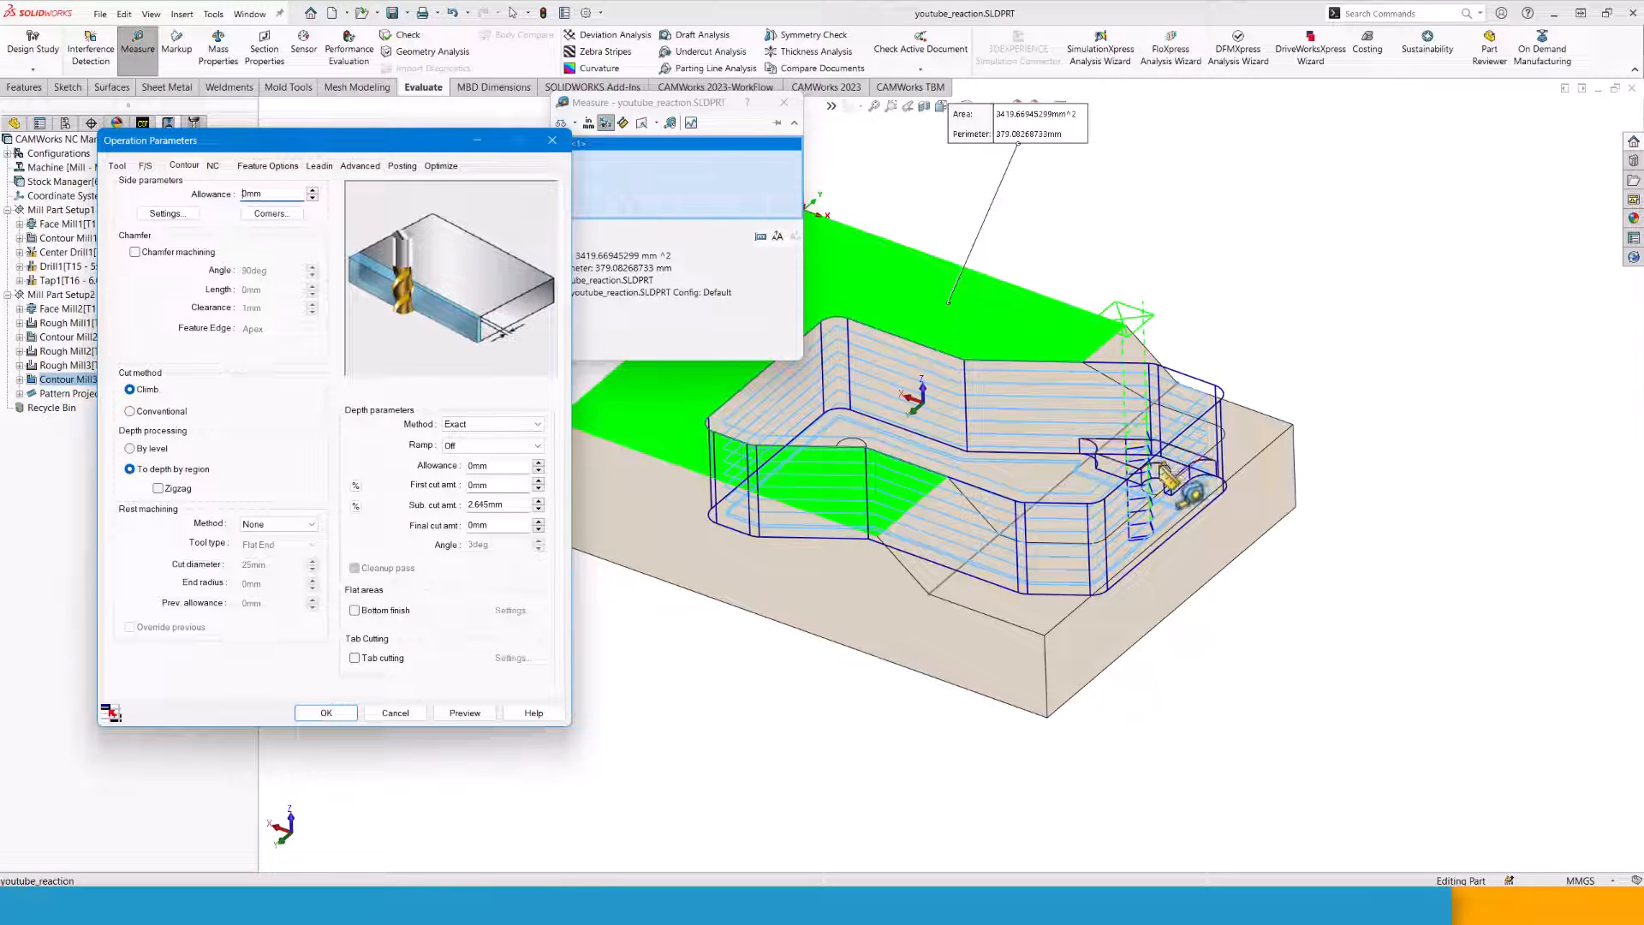
pyautogui.scroll(-5, 1043, 423)
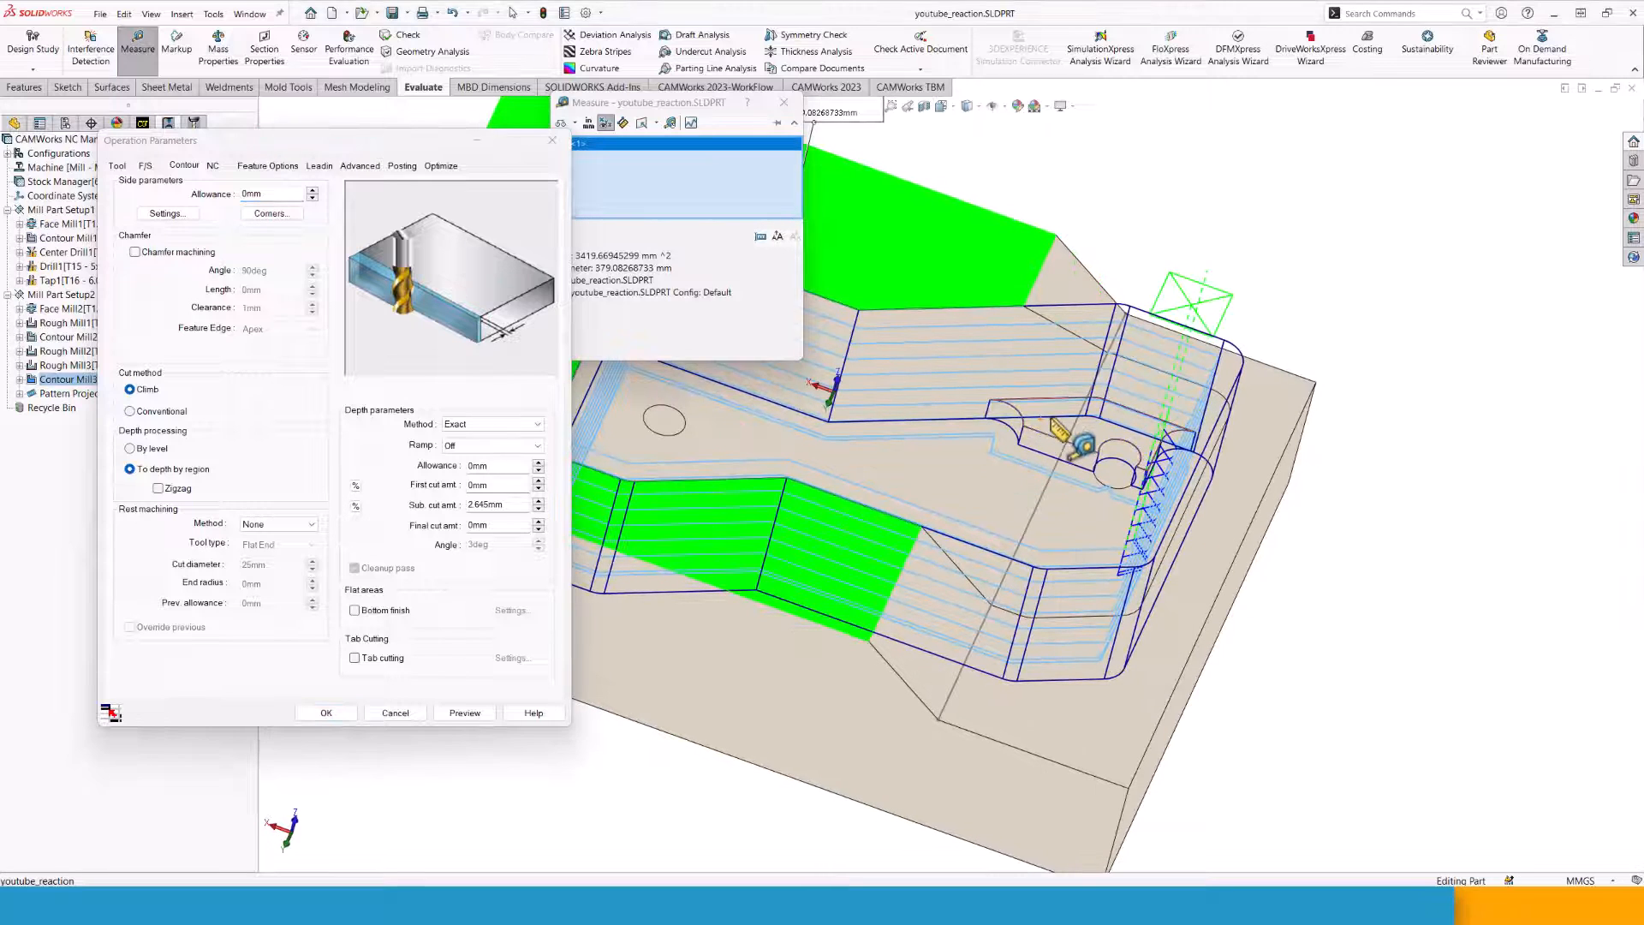
pyautogui.click(1060, 430)
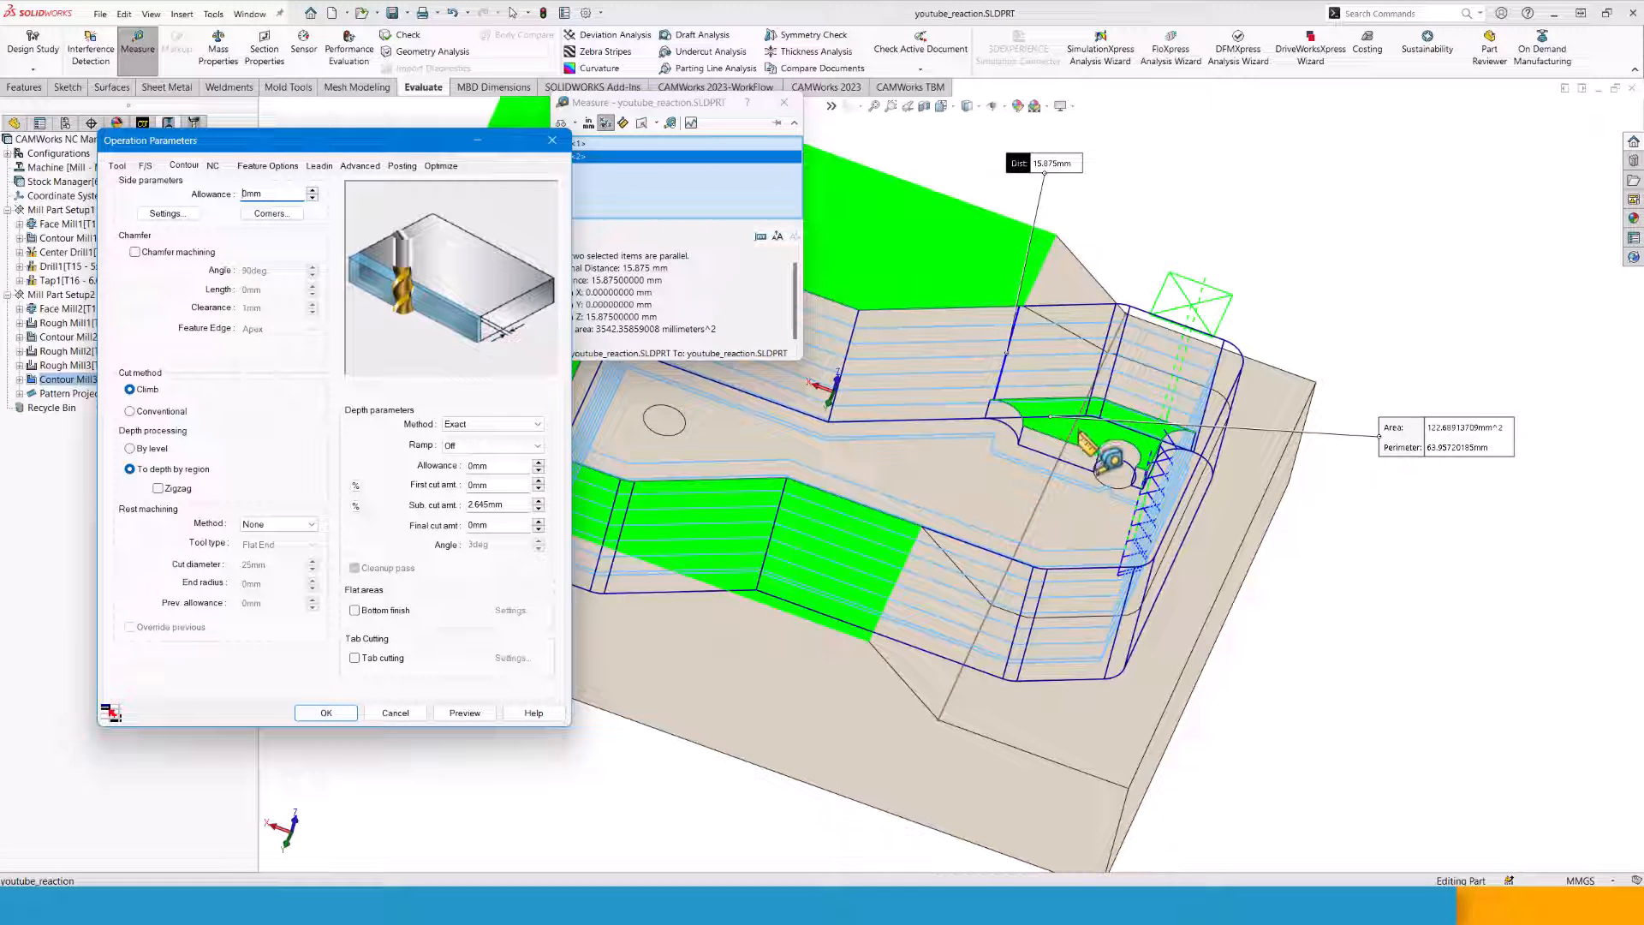
pyautogui.click(628, 295)
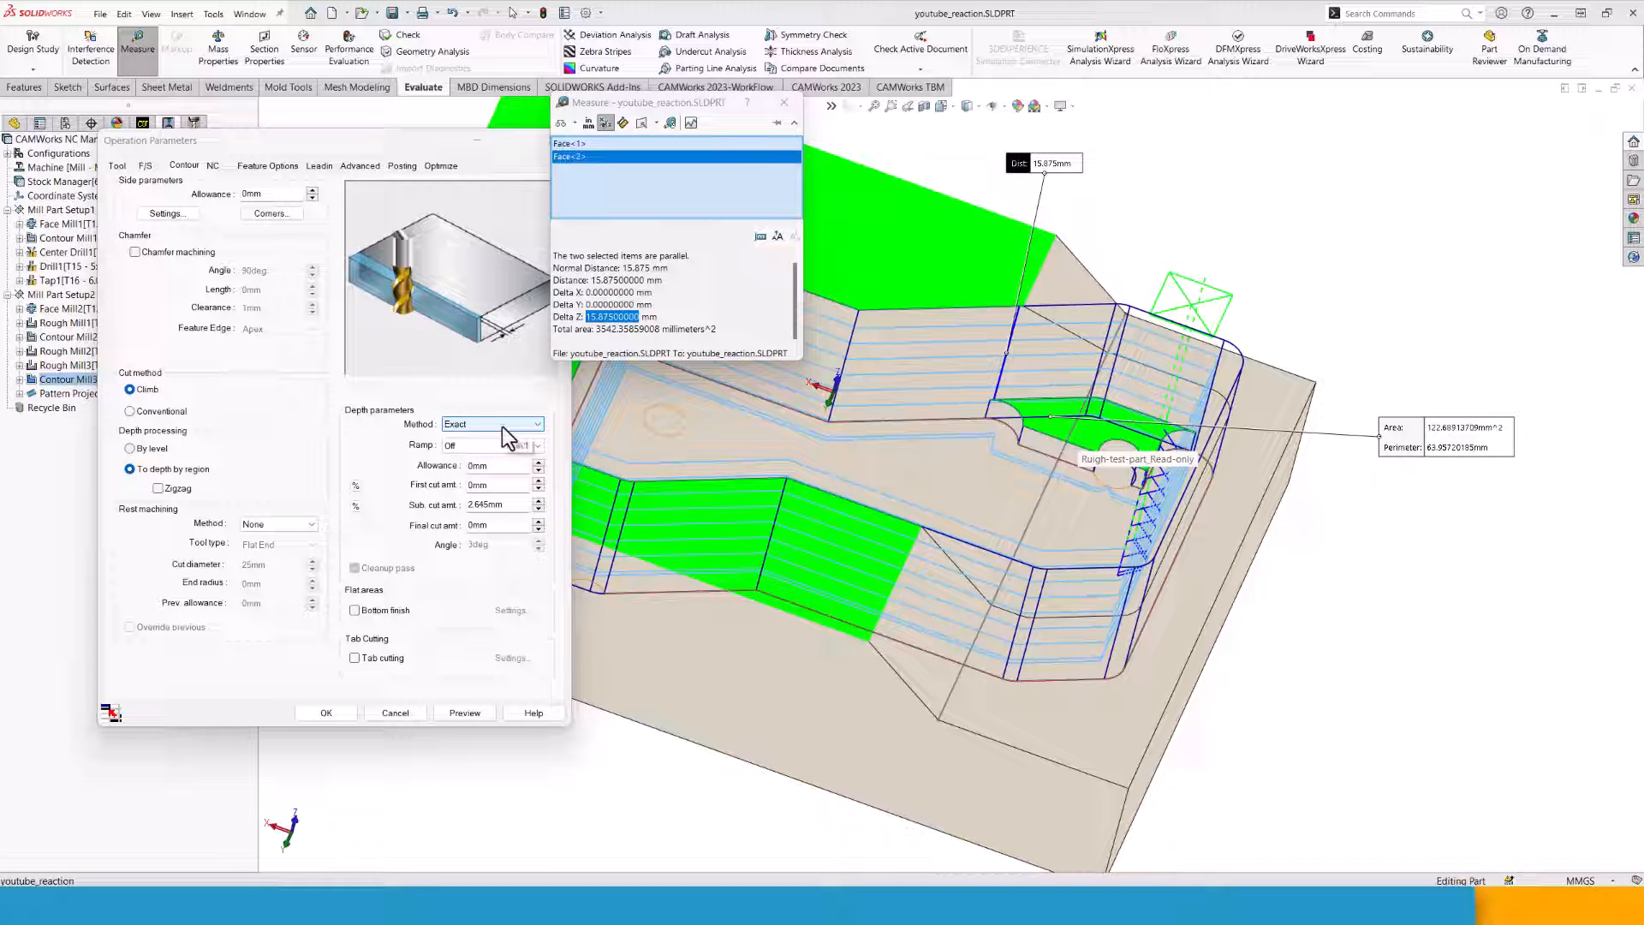
# Set Contour Mill3's sub. cut amount to 15.875/7, adjust it to 2.267 mm, and preview the toolpath.
pyautogui.click(512, 505)
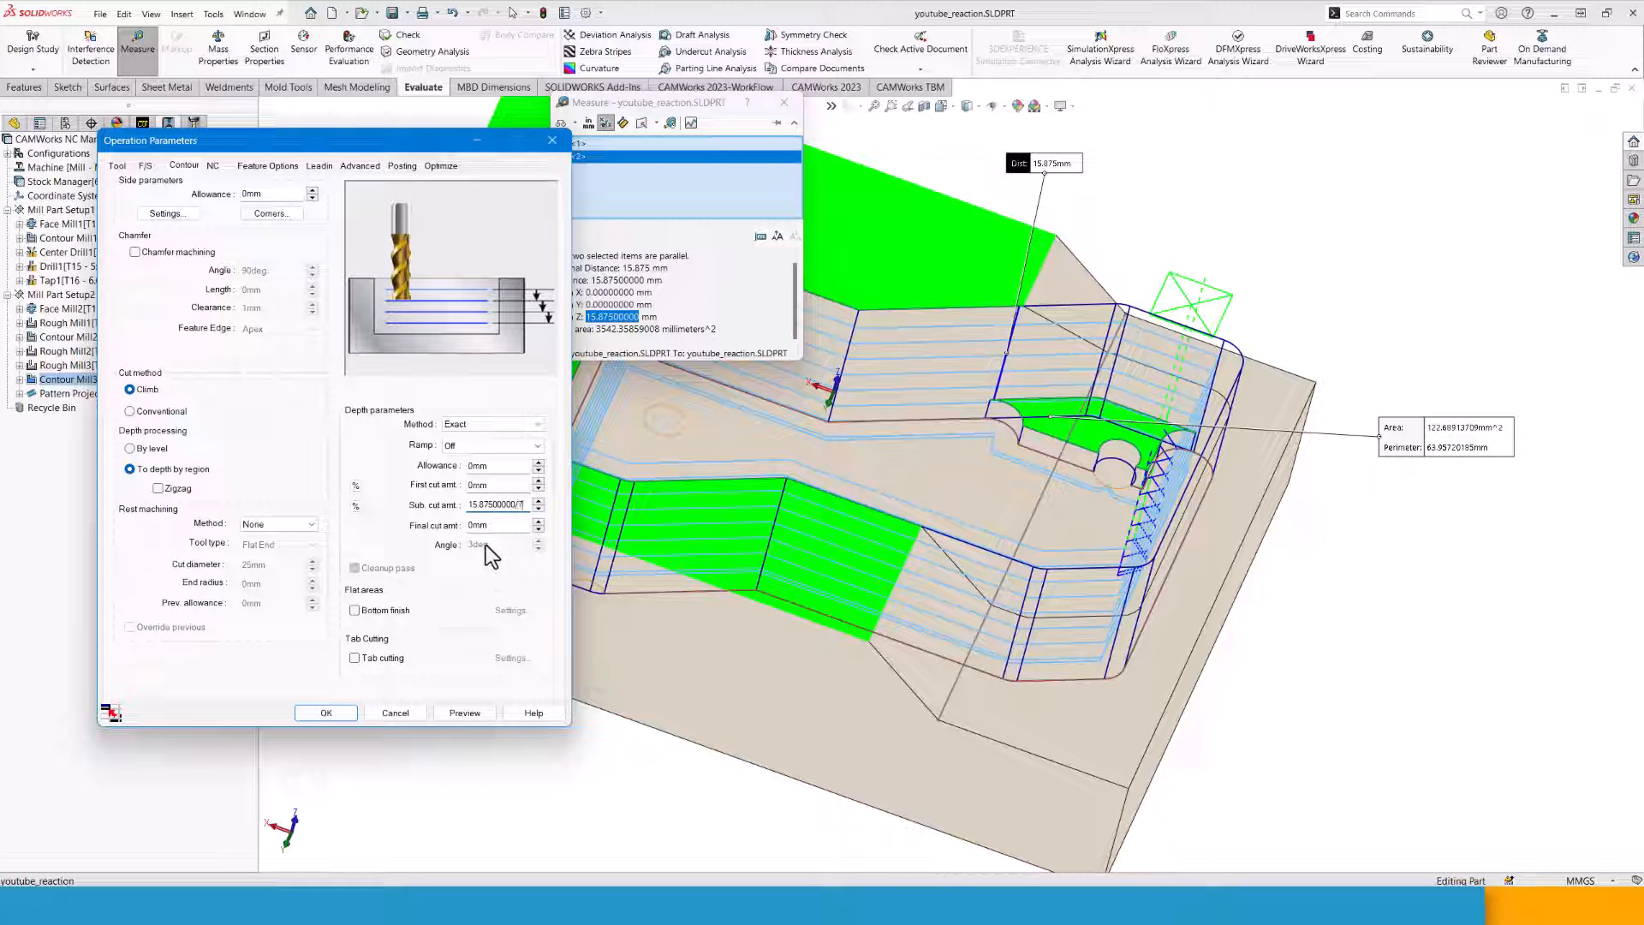
pyautogui.click(507, 526)
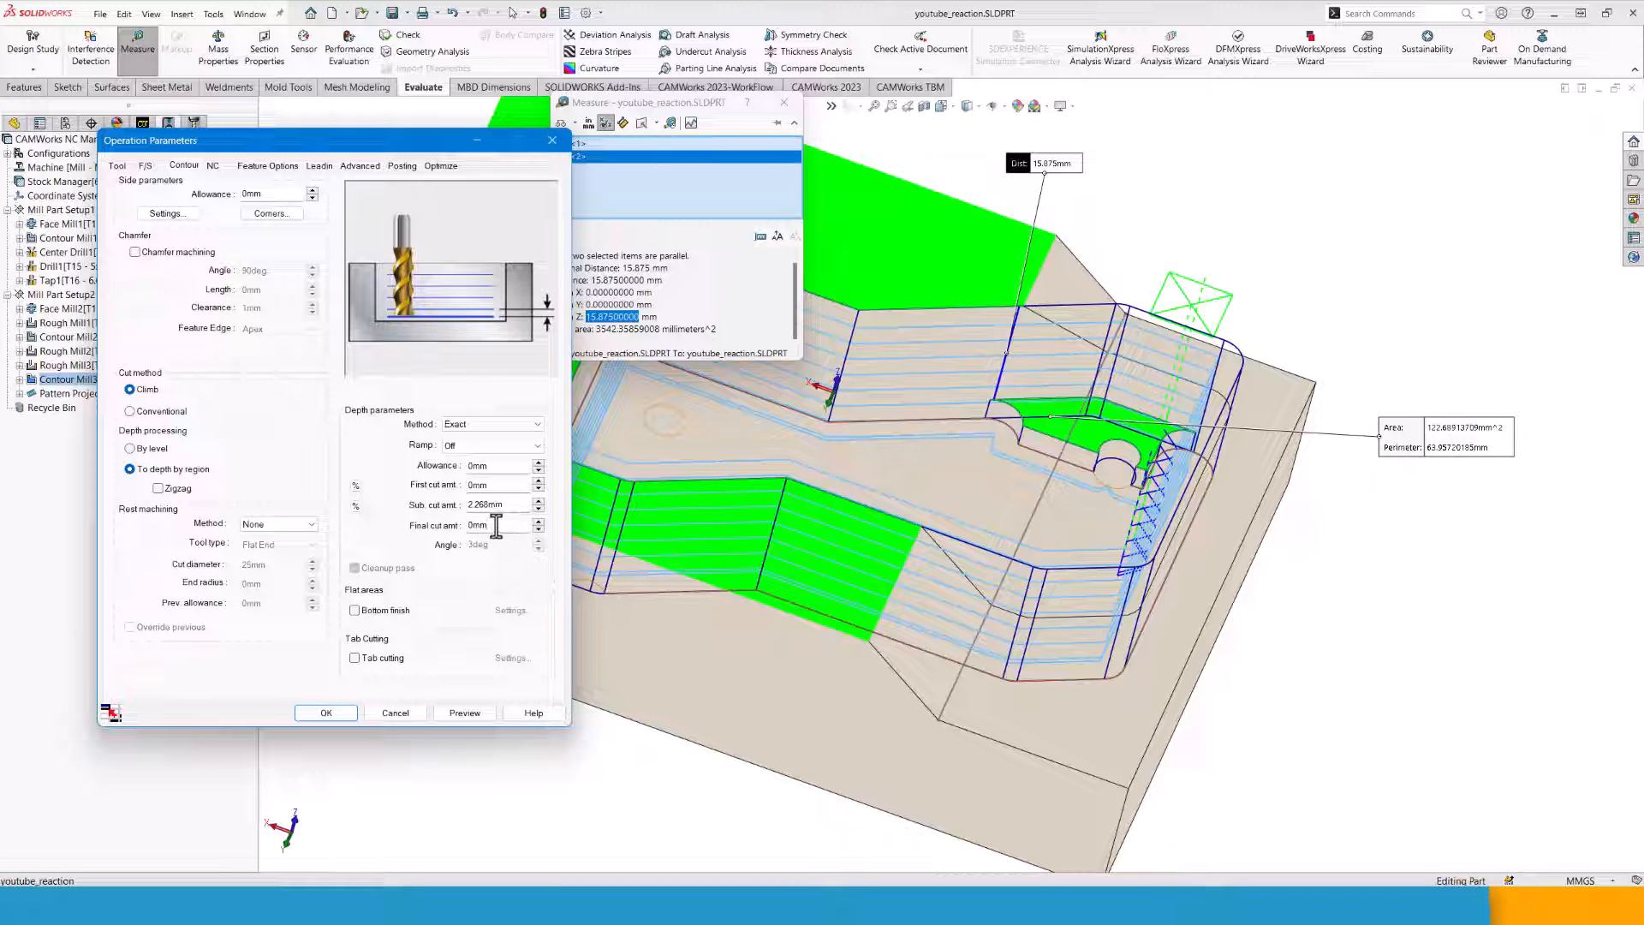
pyautogui.click(487, 505)
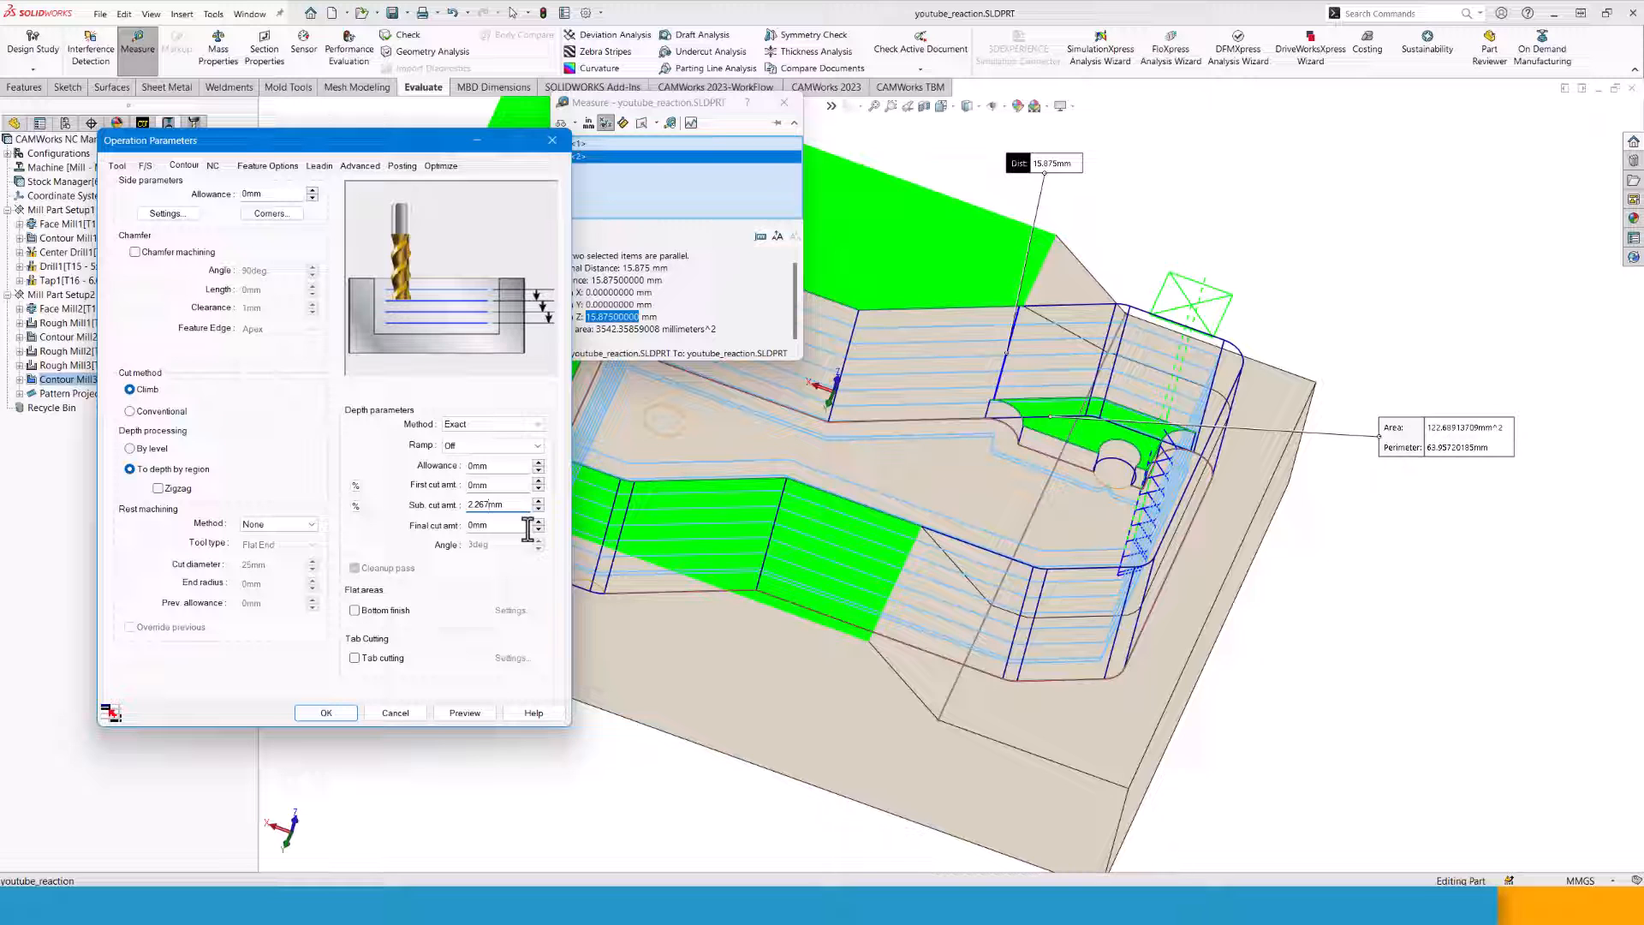
pyautogui.click(464, 713)
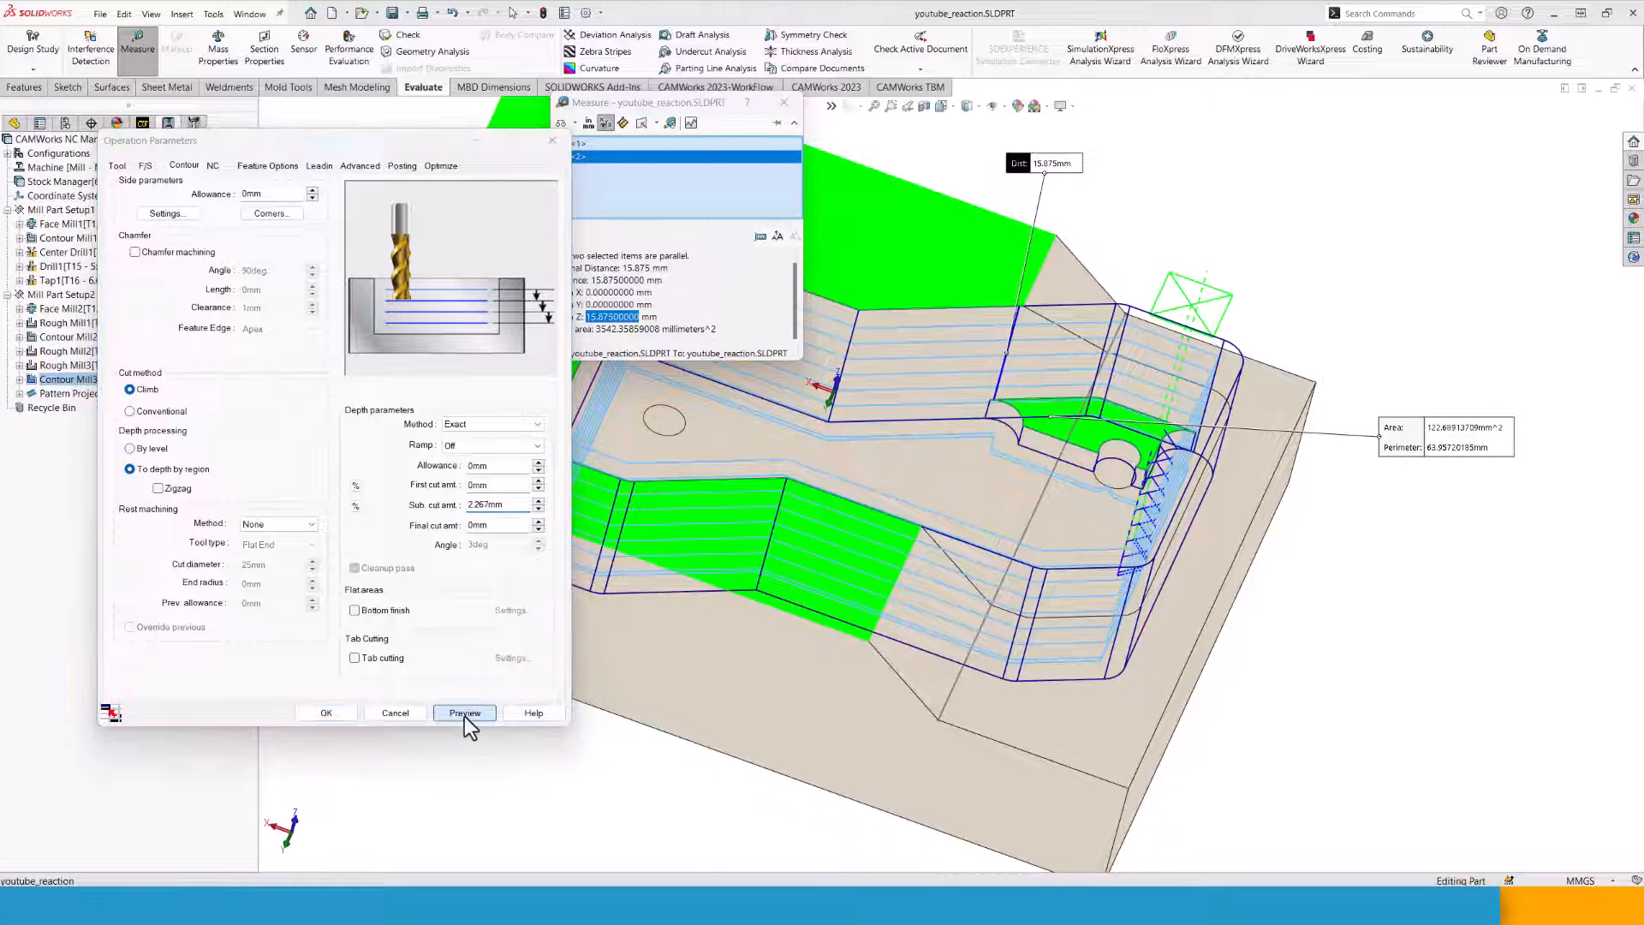
# Check the previewed contour passes against the pocket ledge from the side, accept Contour Mill3's parameters, and close the measurement.
pyautogui.moveTo(1111, 606); pyautogui.dragTo(1053, 367, button='middle')
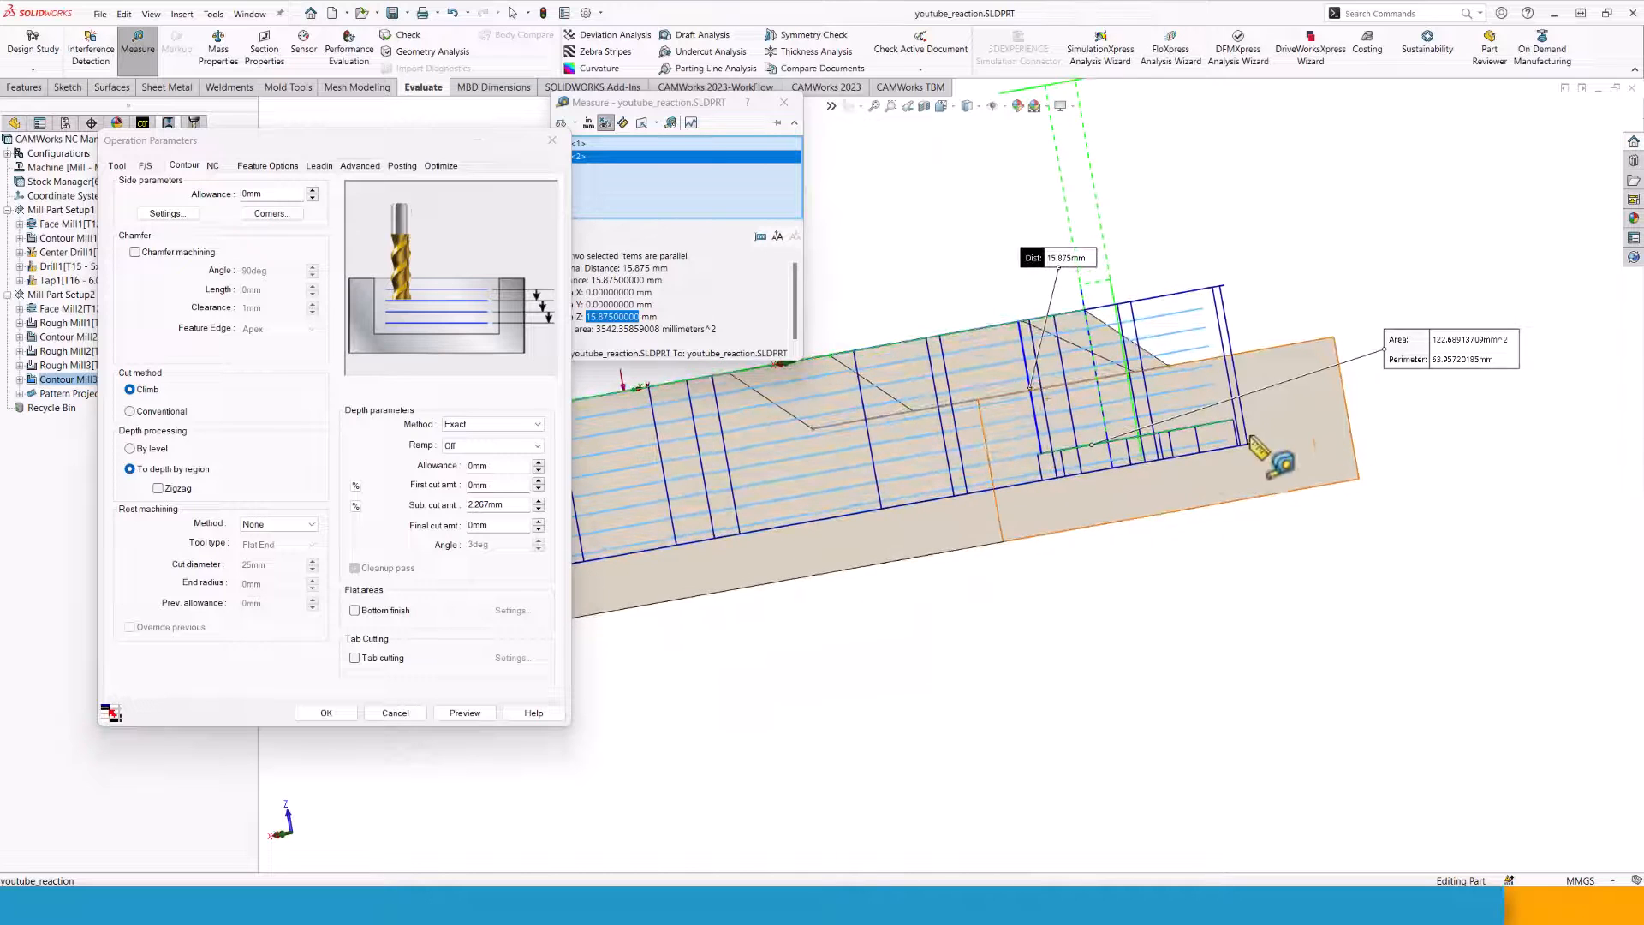
pyautogui.scroll(-3, 1075, 440)
pyautogui.moveTo(982, 452); pyautogui.dragTo(954, 440, button='middle')
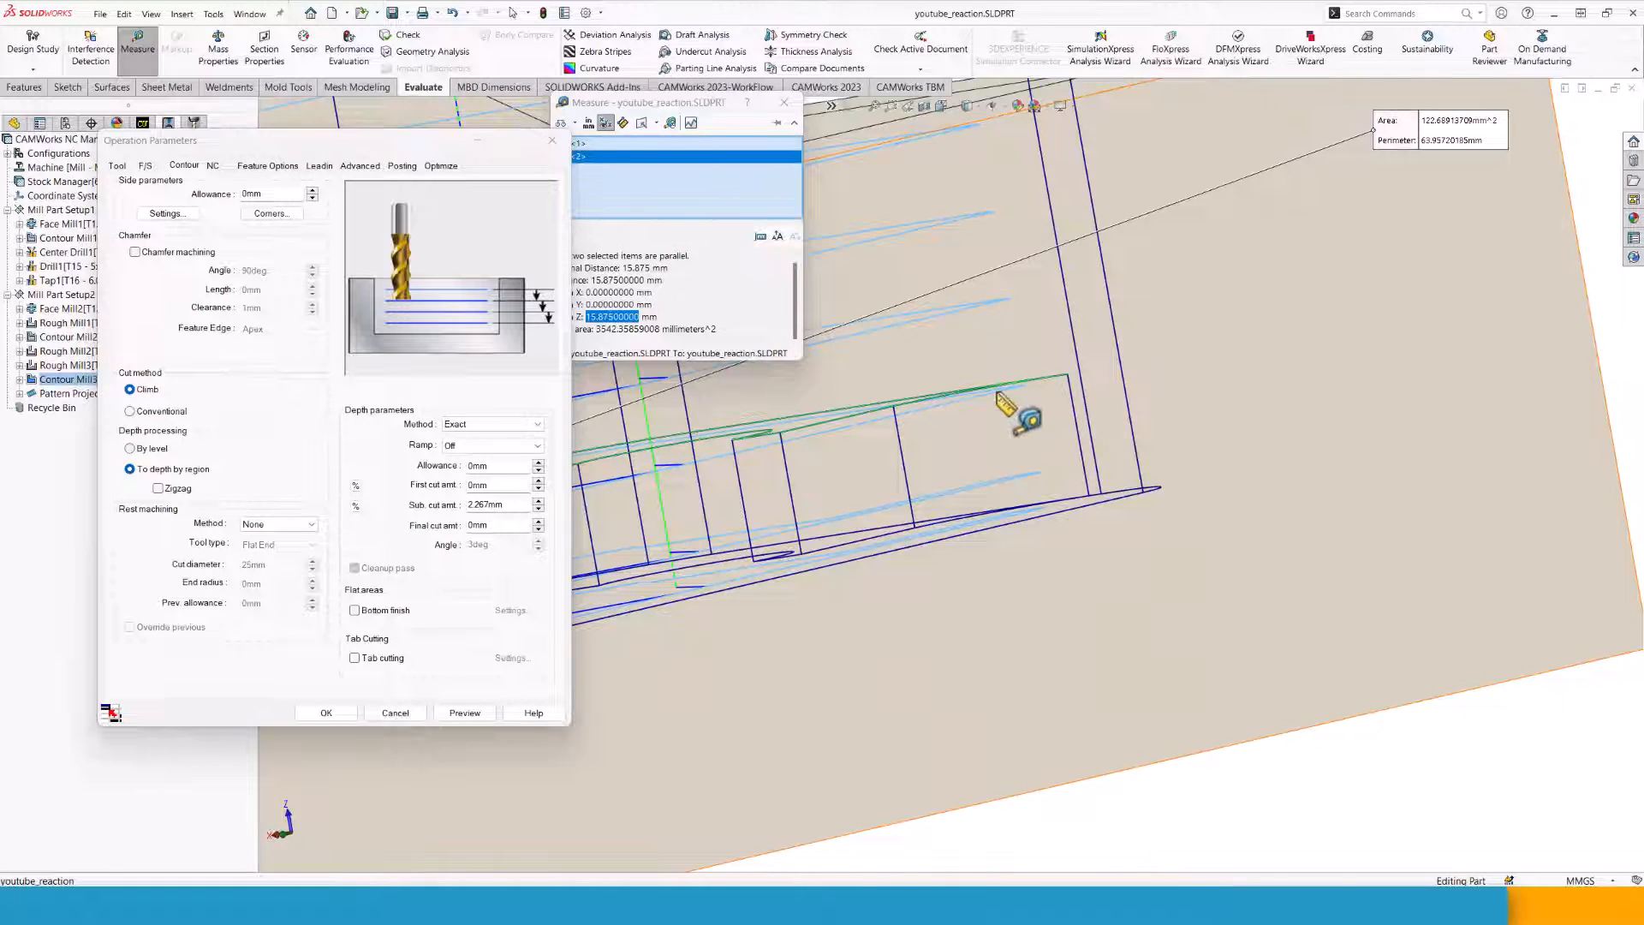
pyautogui.moveTo(1000, 394); pyautogui.dragTo(961, 445, button='middle')
pyautogui.scroll(8, 976, 467)
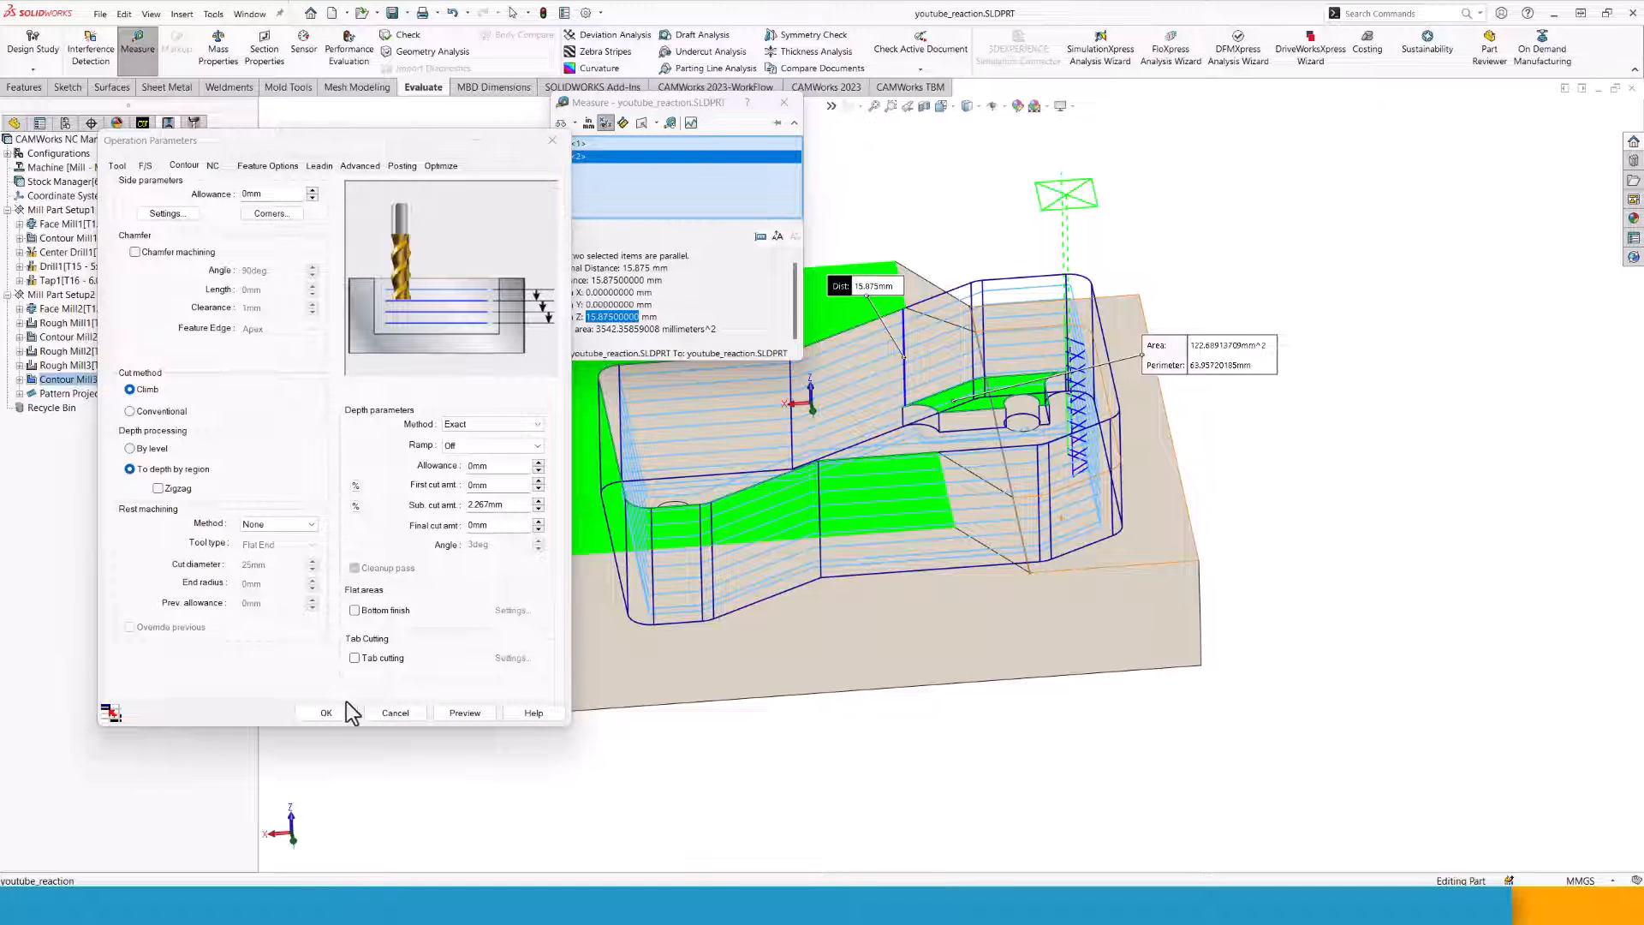
pyautogui.click(339, 711)
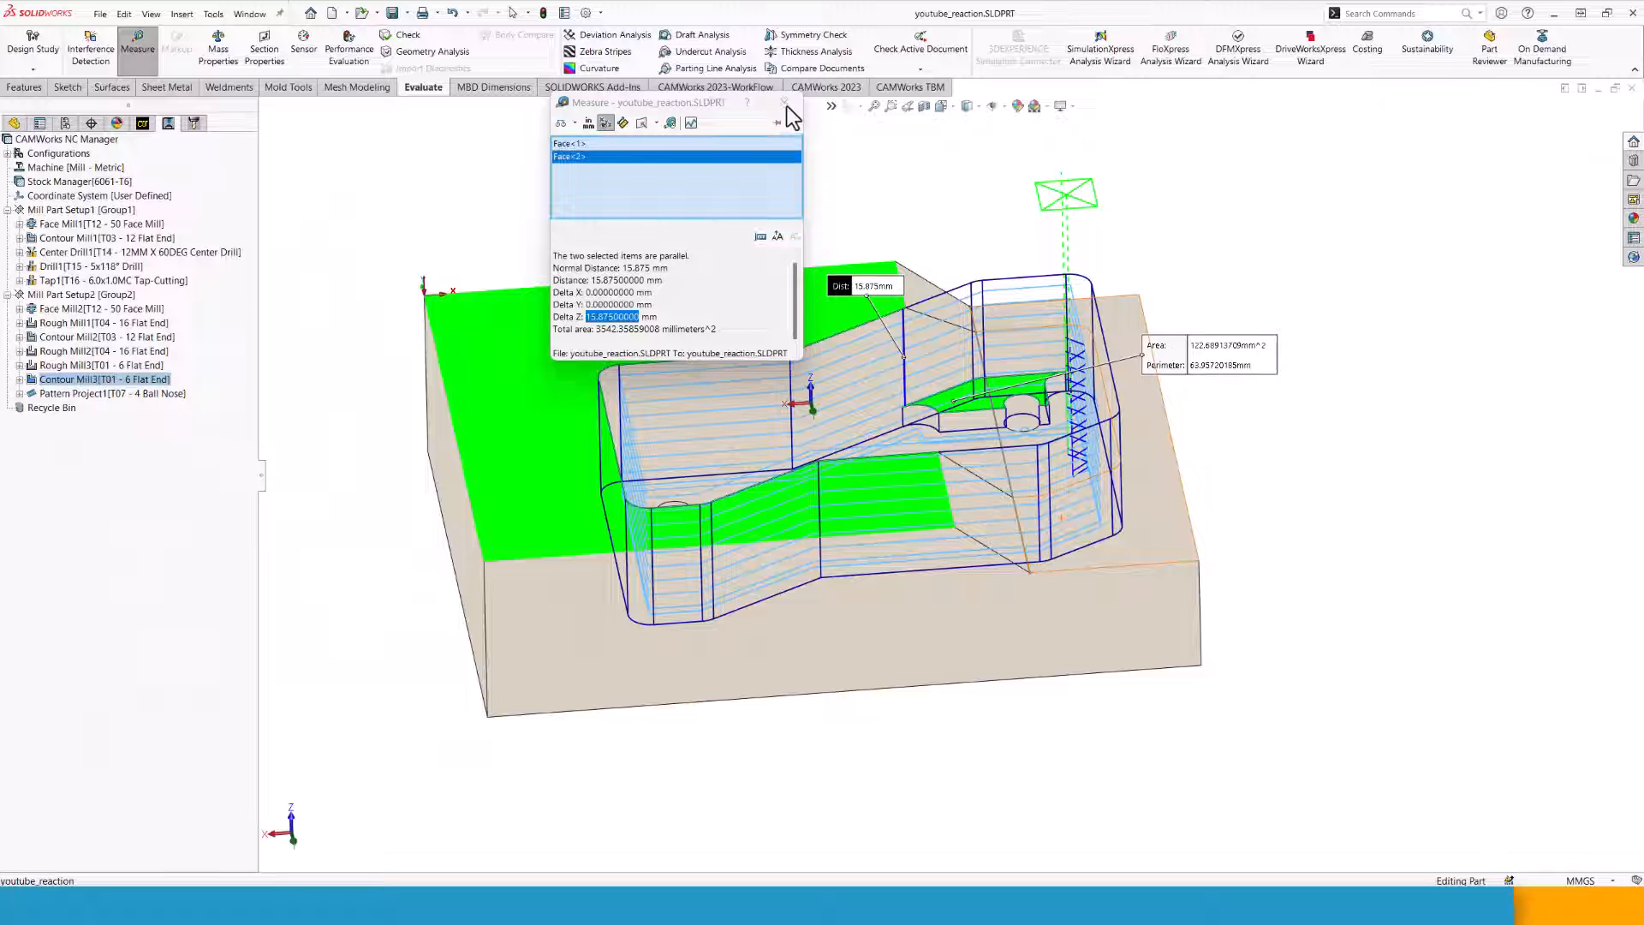
pyautogui.click(785, 102)
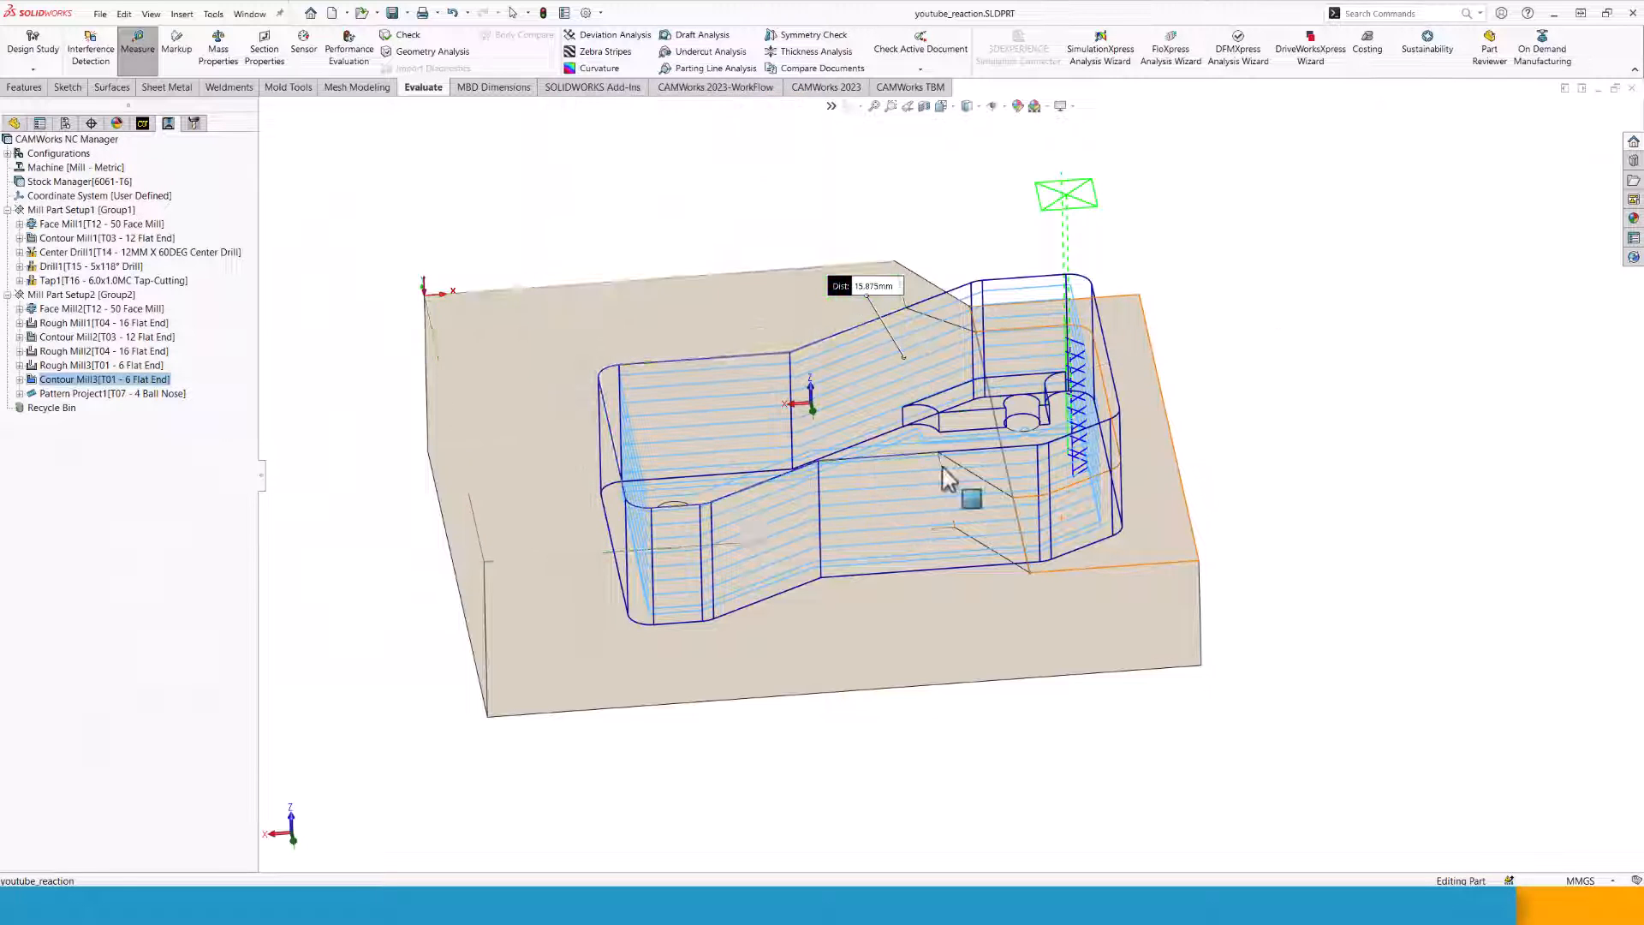
# Examine Pattern Project1's cut and avoid features, its avoid allowance, and its toolpath along the pocket edge, leaving the parameters unchanged.
pyautogui.moveTo(947, 480); pyautogui.dragTo(890, 538, button='middle')
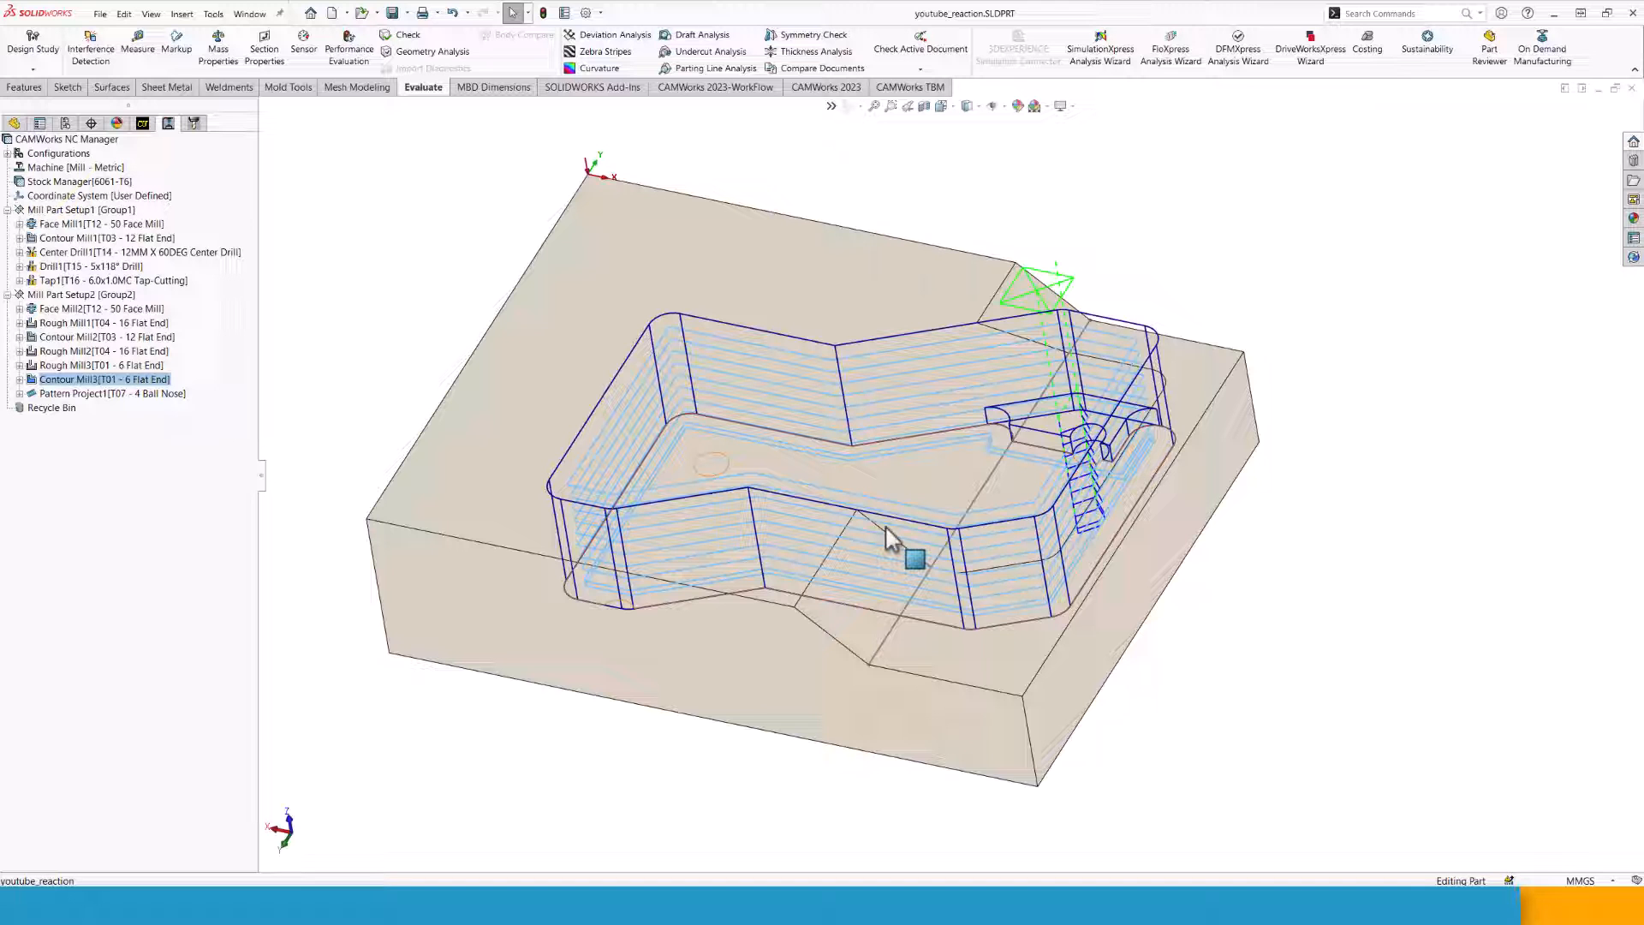
pyautogui.moveTo(928, 543)
pyautogui.mouseDown(button='middle')
pyautogui.moveTo(781, 568)
pyautogui.moveTo(789, 613)
pyautogui.moveTo(796, 557)
pyautogui.mouseUp(button='middle')
pyautogui.moveTo(163, 395)
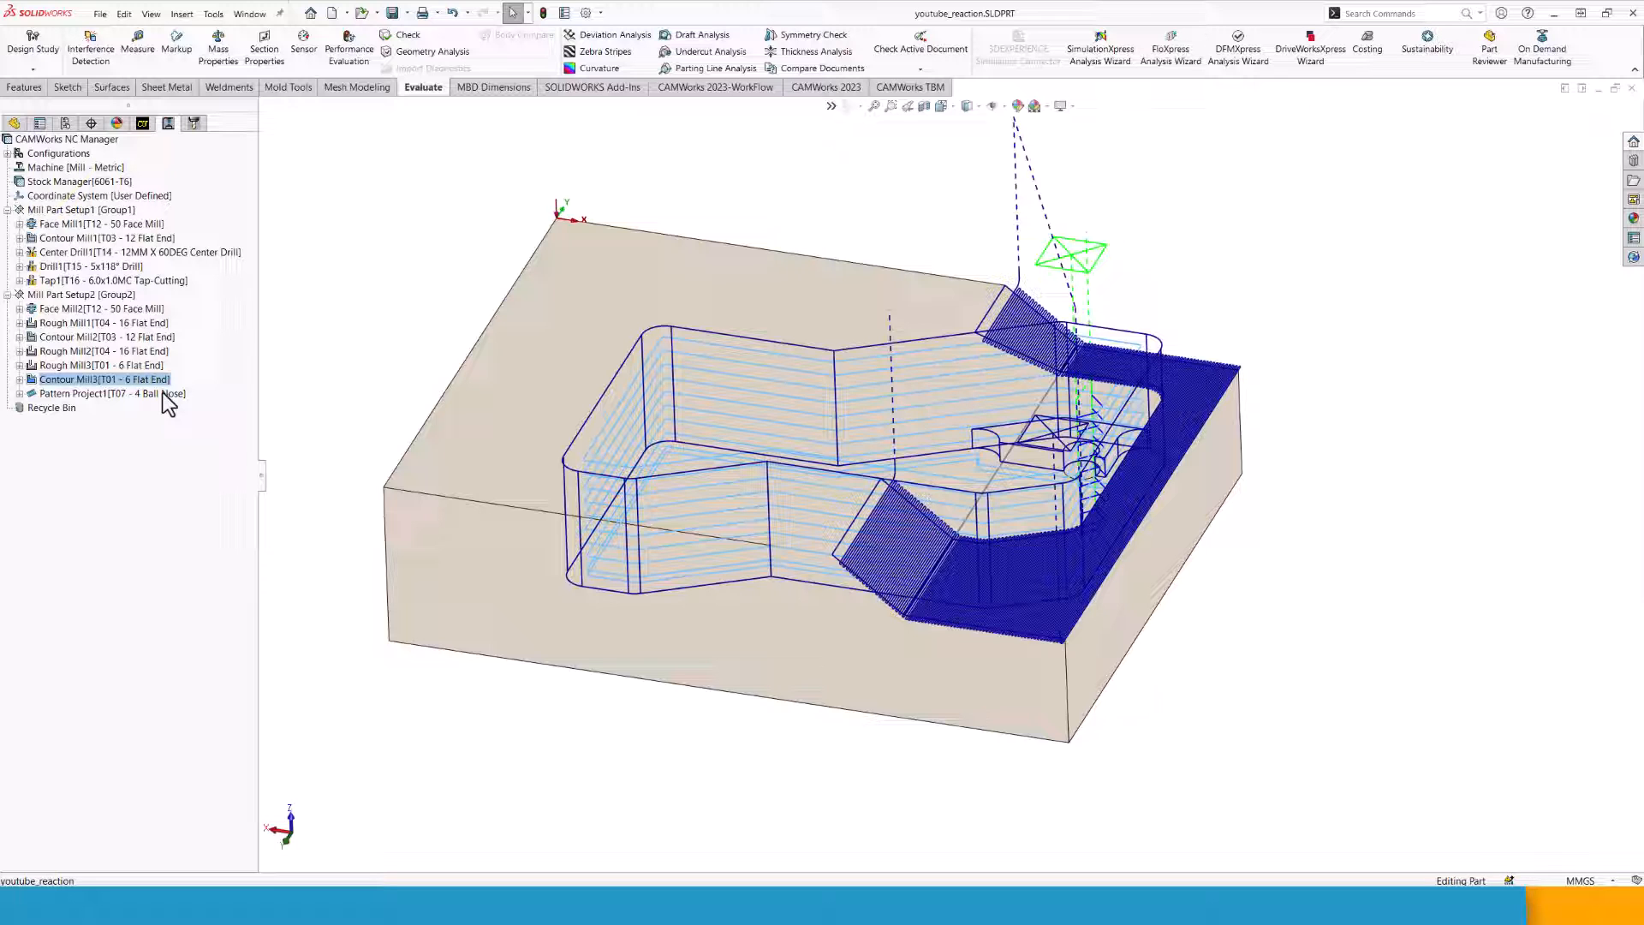
pyautogui.click(161, 392)
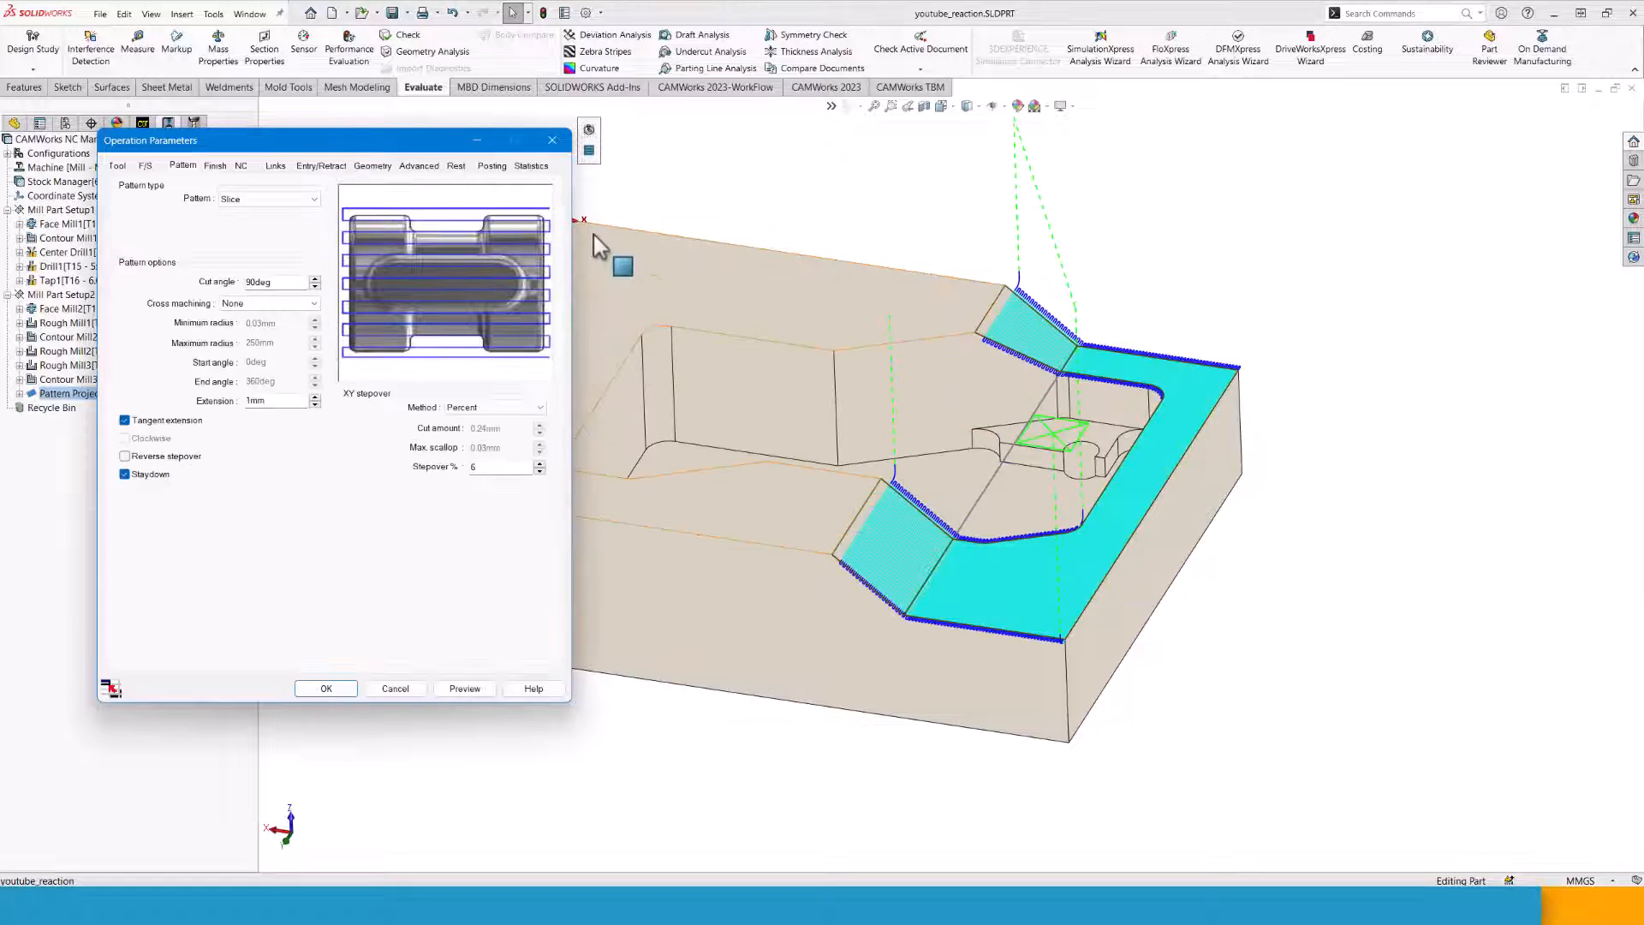
pyautogui.click(372, 166)
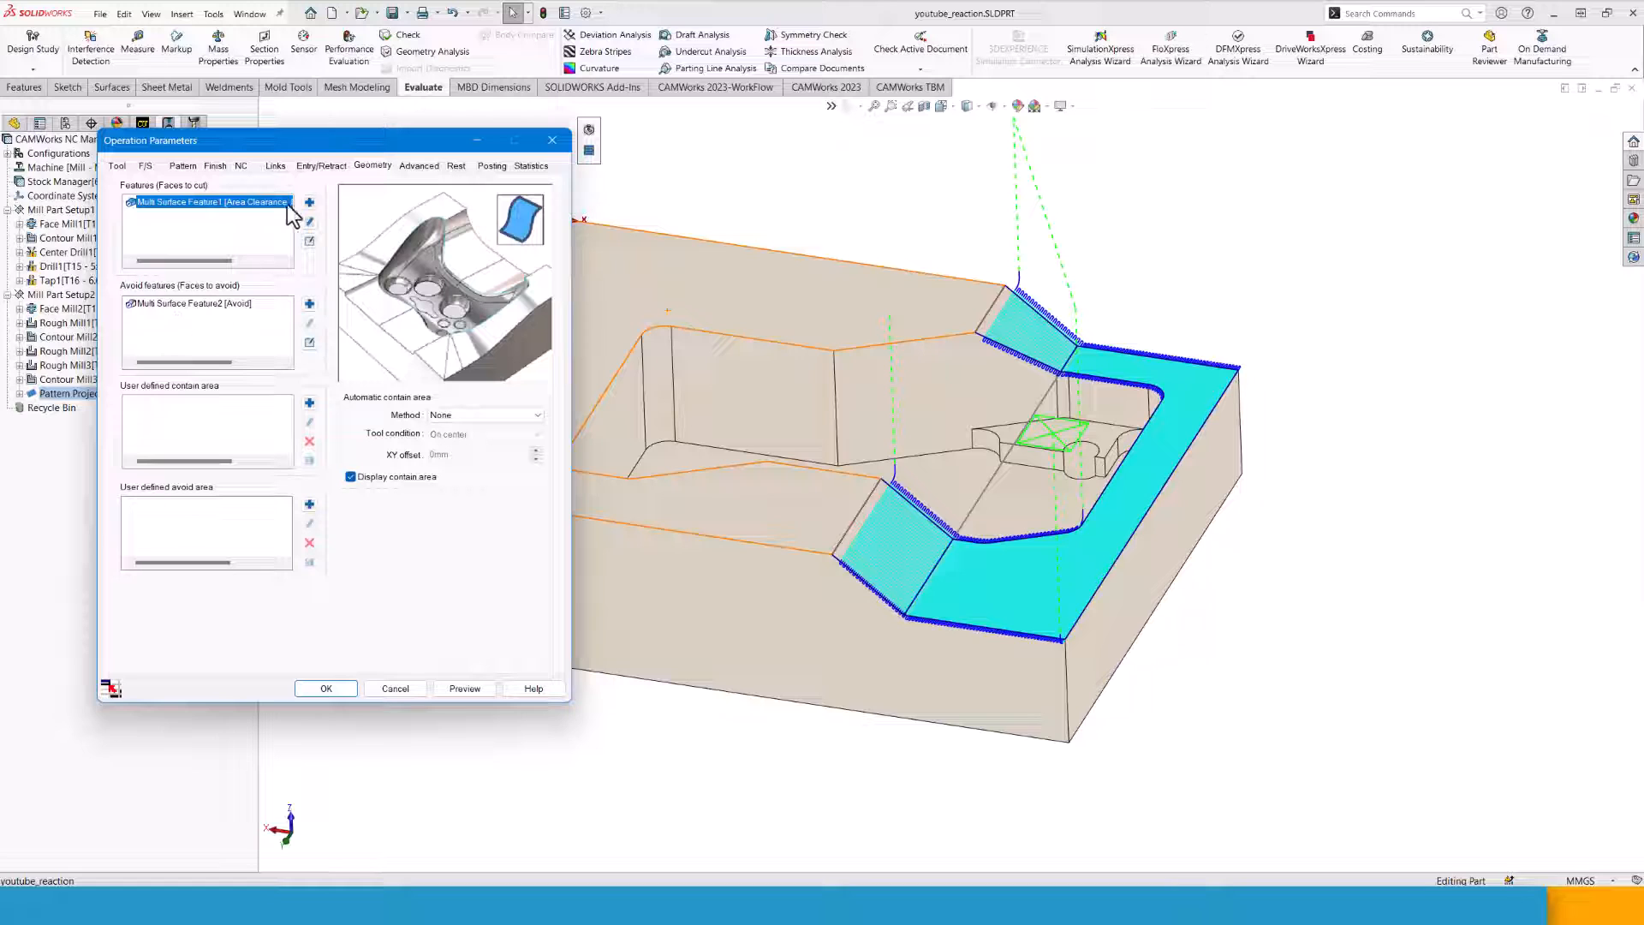
pyautogui.click(215, 166)
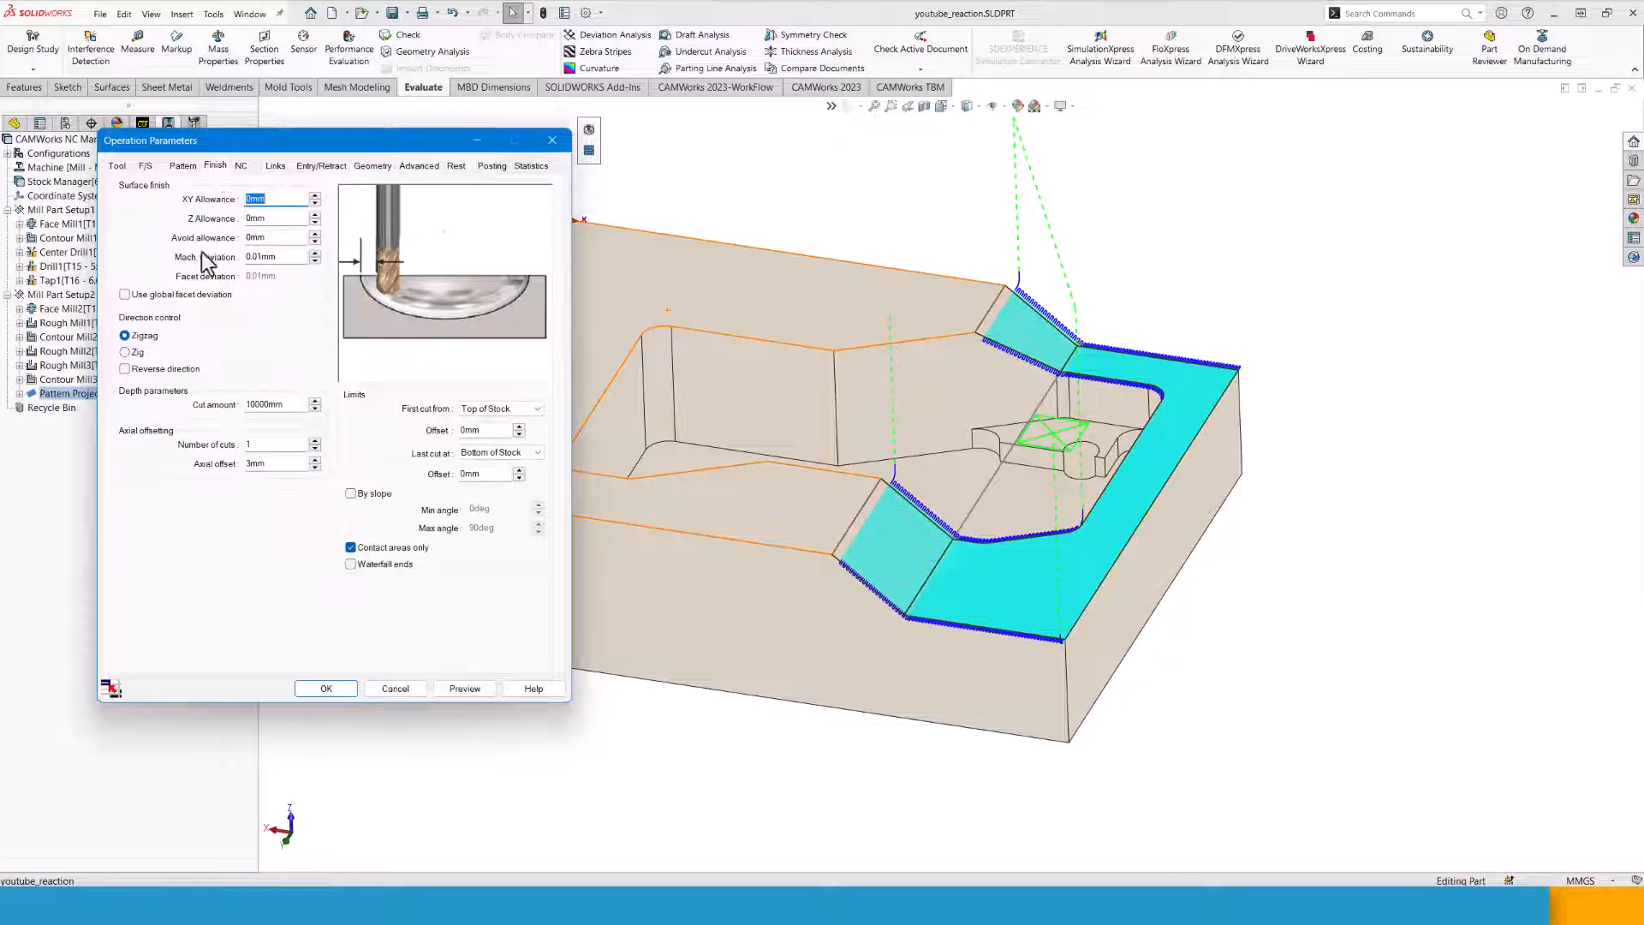
pyautogui.click(274, 238)
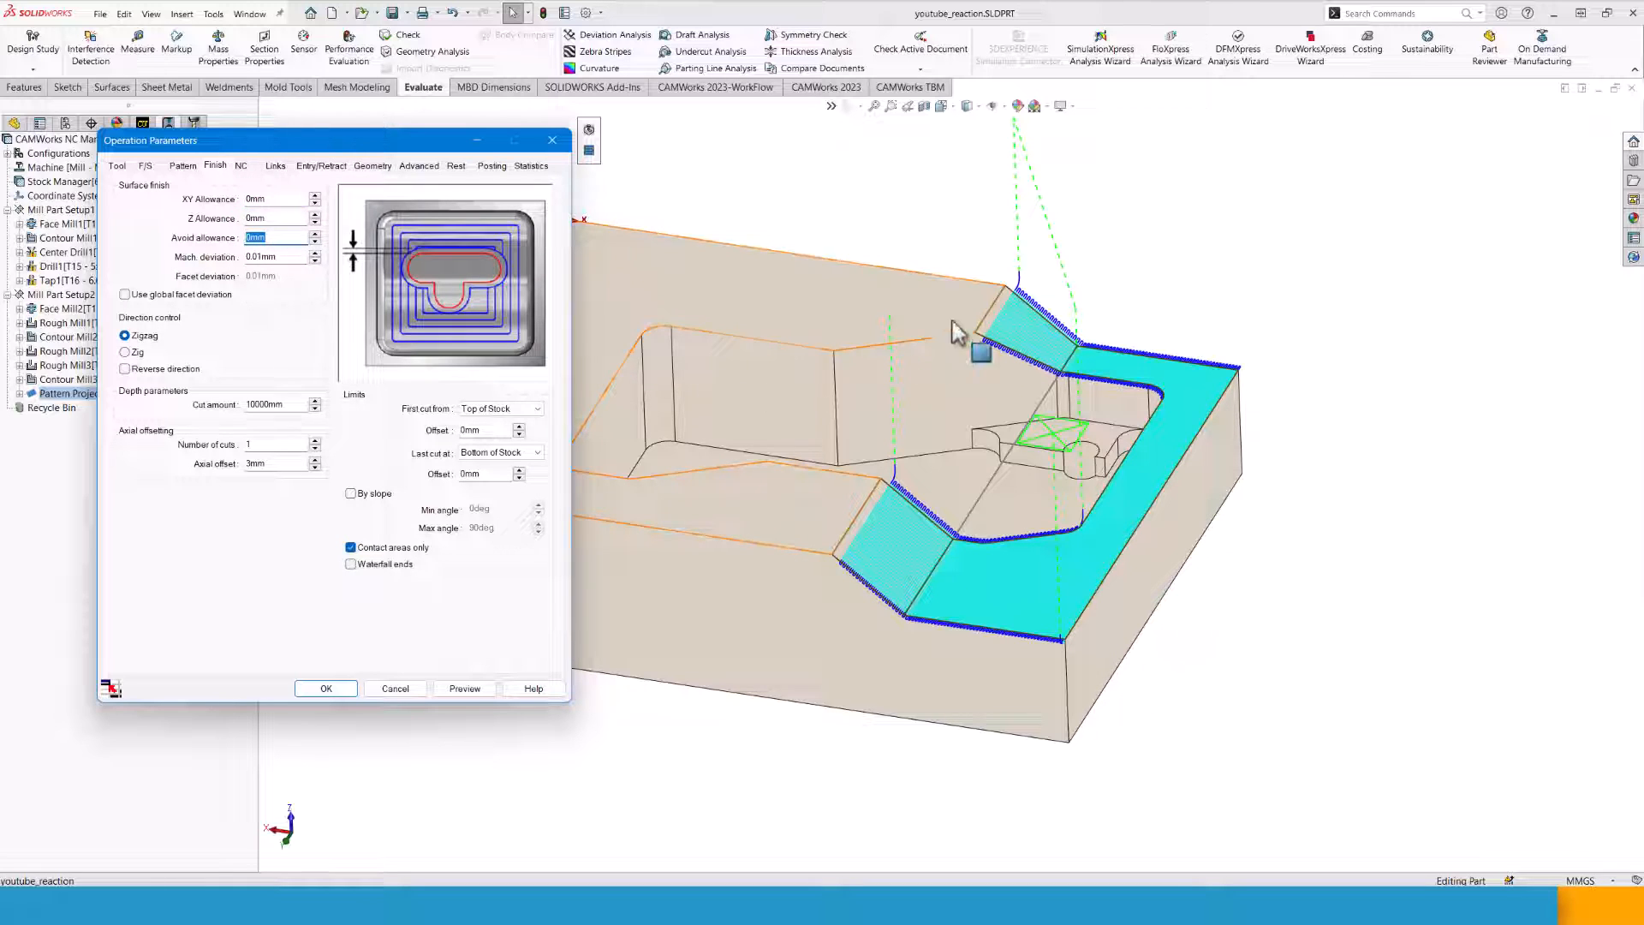
pyautogui.scroll(-3, 1087, 390)
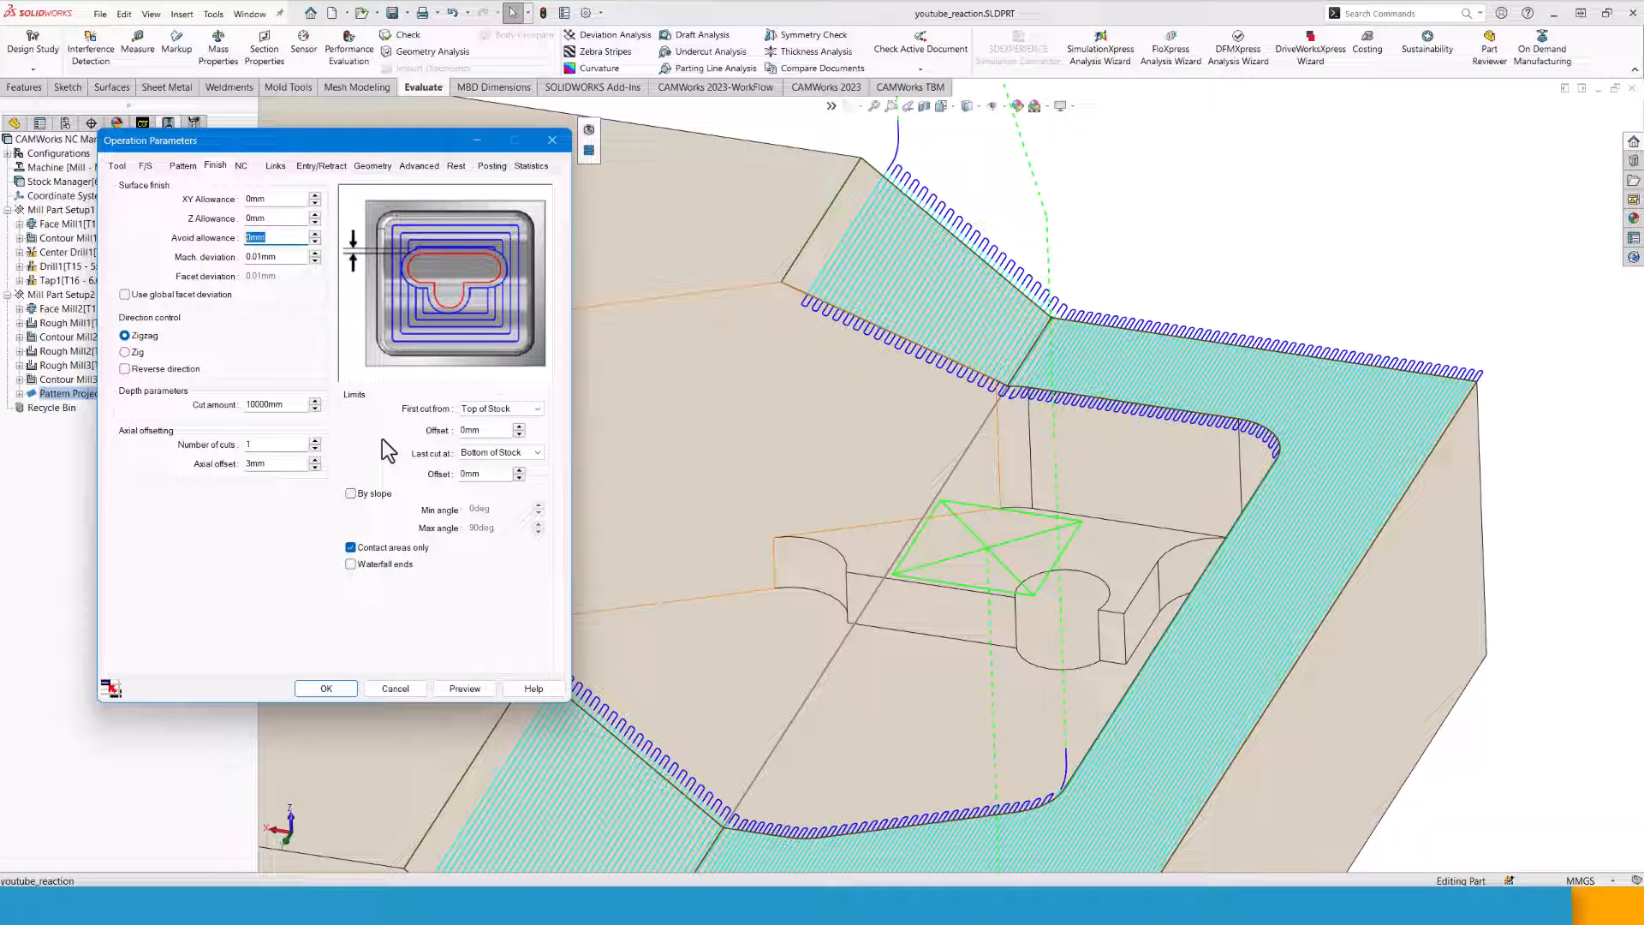
pyautogui.click(395, 688)
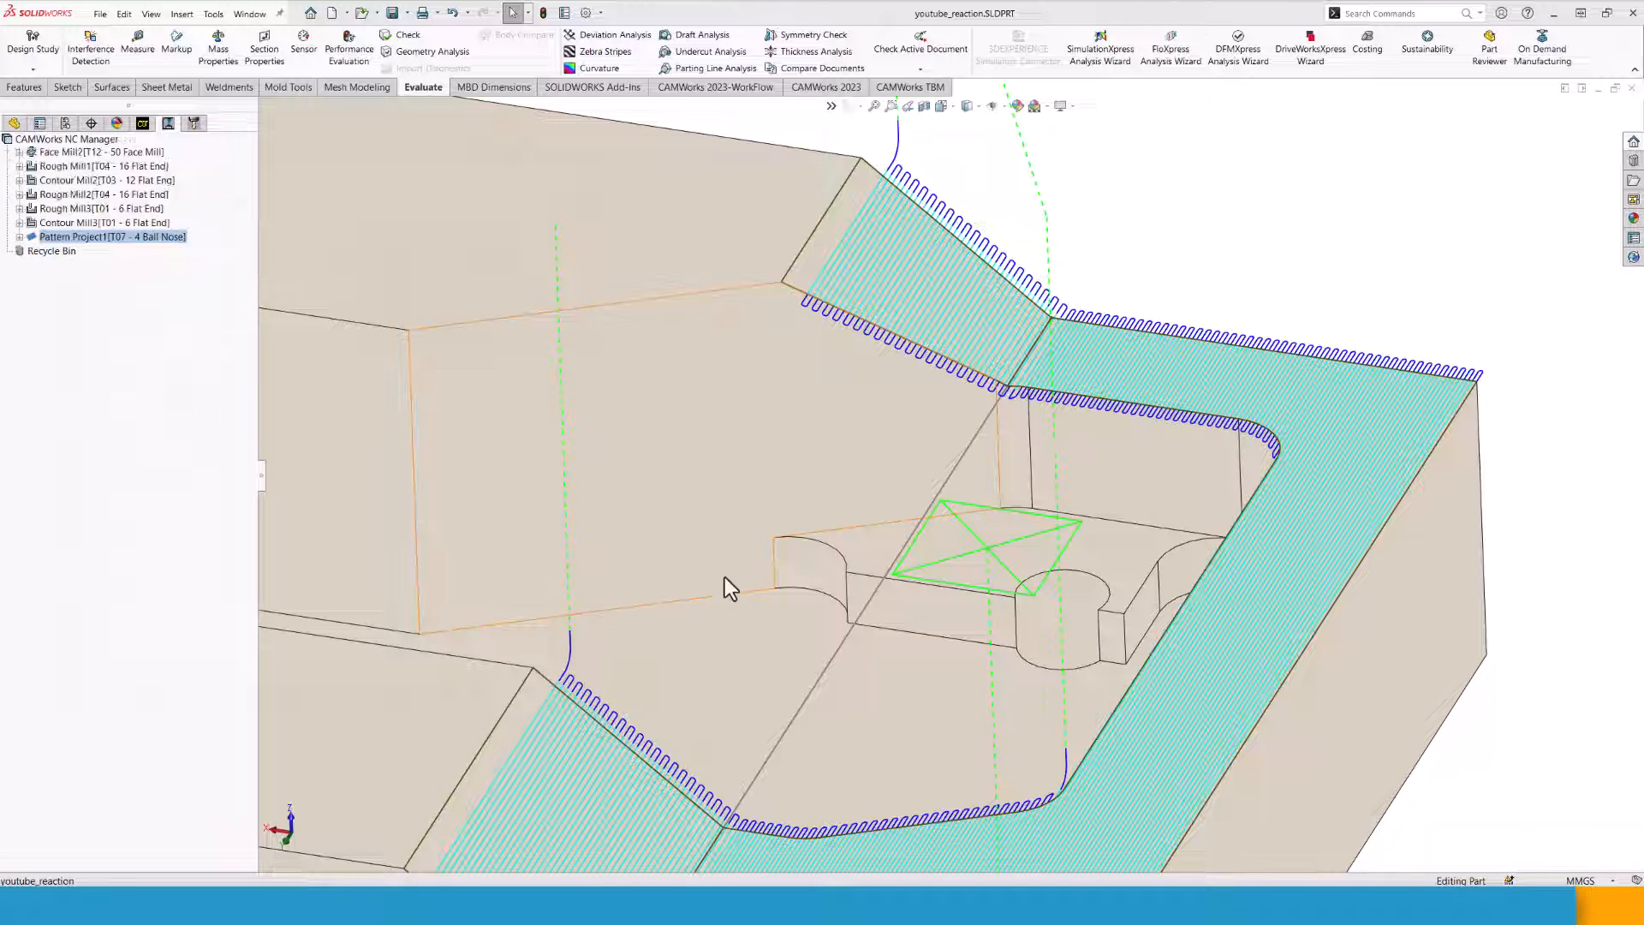
# Run the CAMWorks toolpath simulation of all operations through to the end of Pattern Project1.
pyautogui.scroll(4, 727, 582)
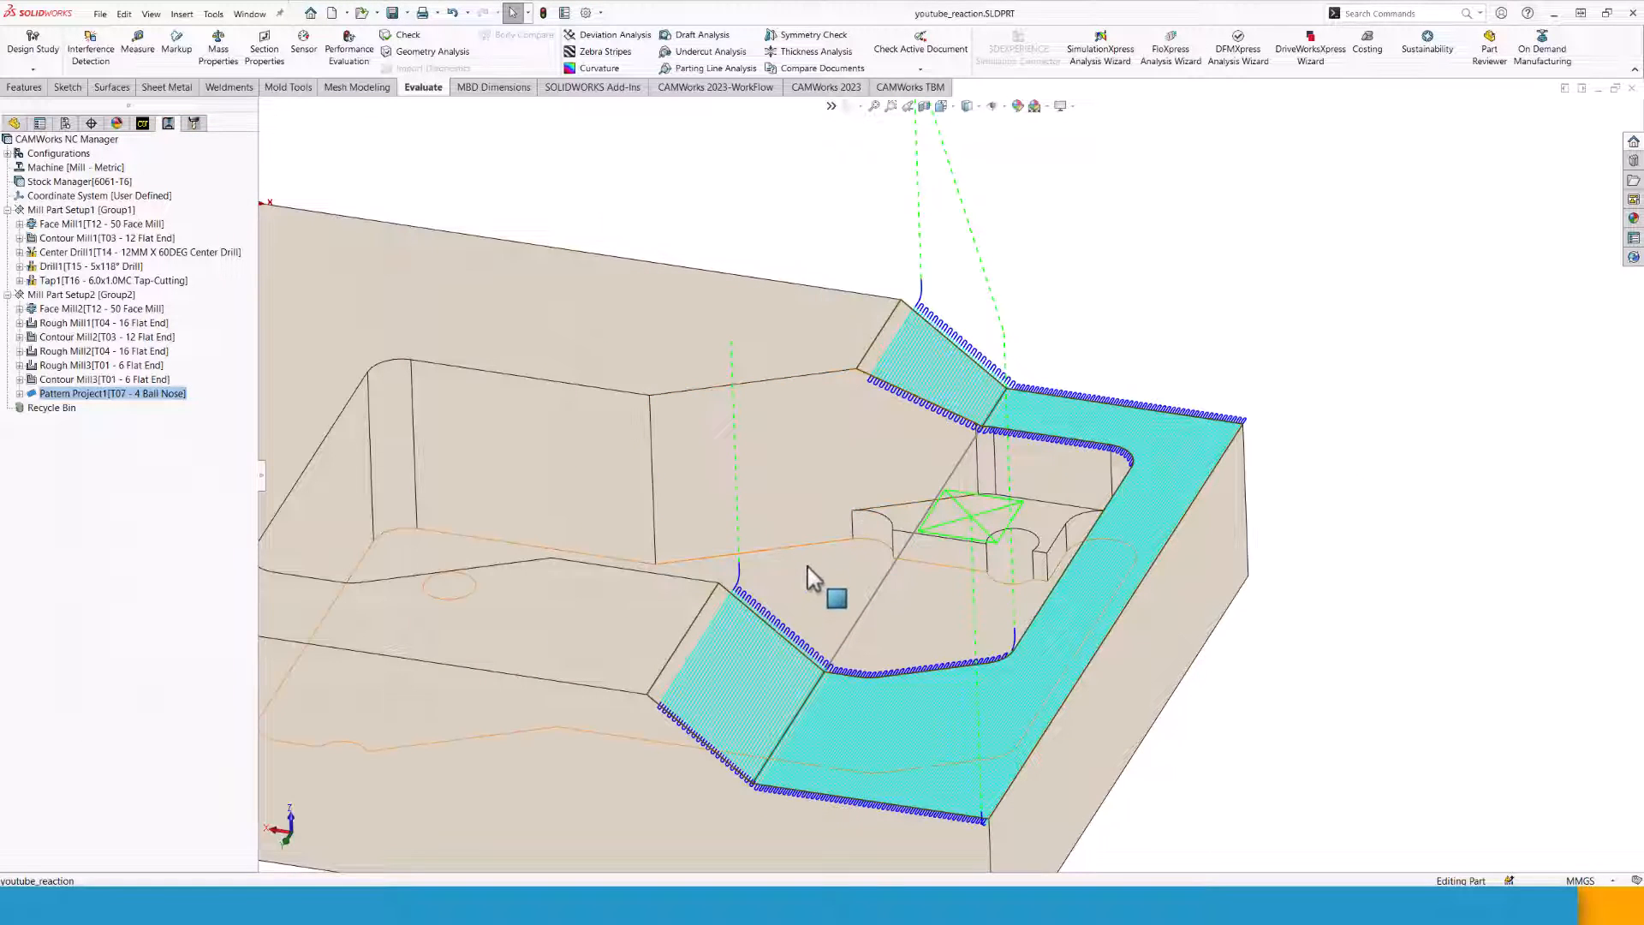
pyautogui.scroll(2, 789, 578)
pyautogui.scroll(-2, 789, 578)
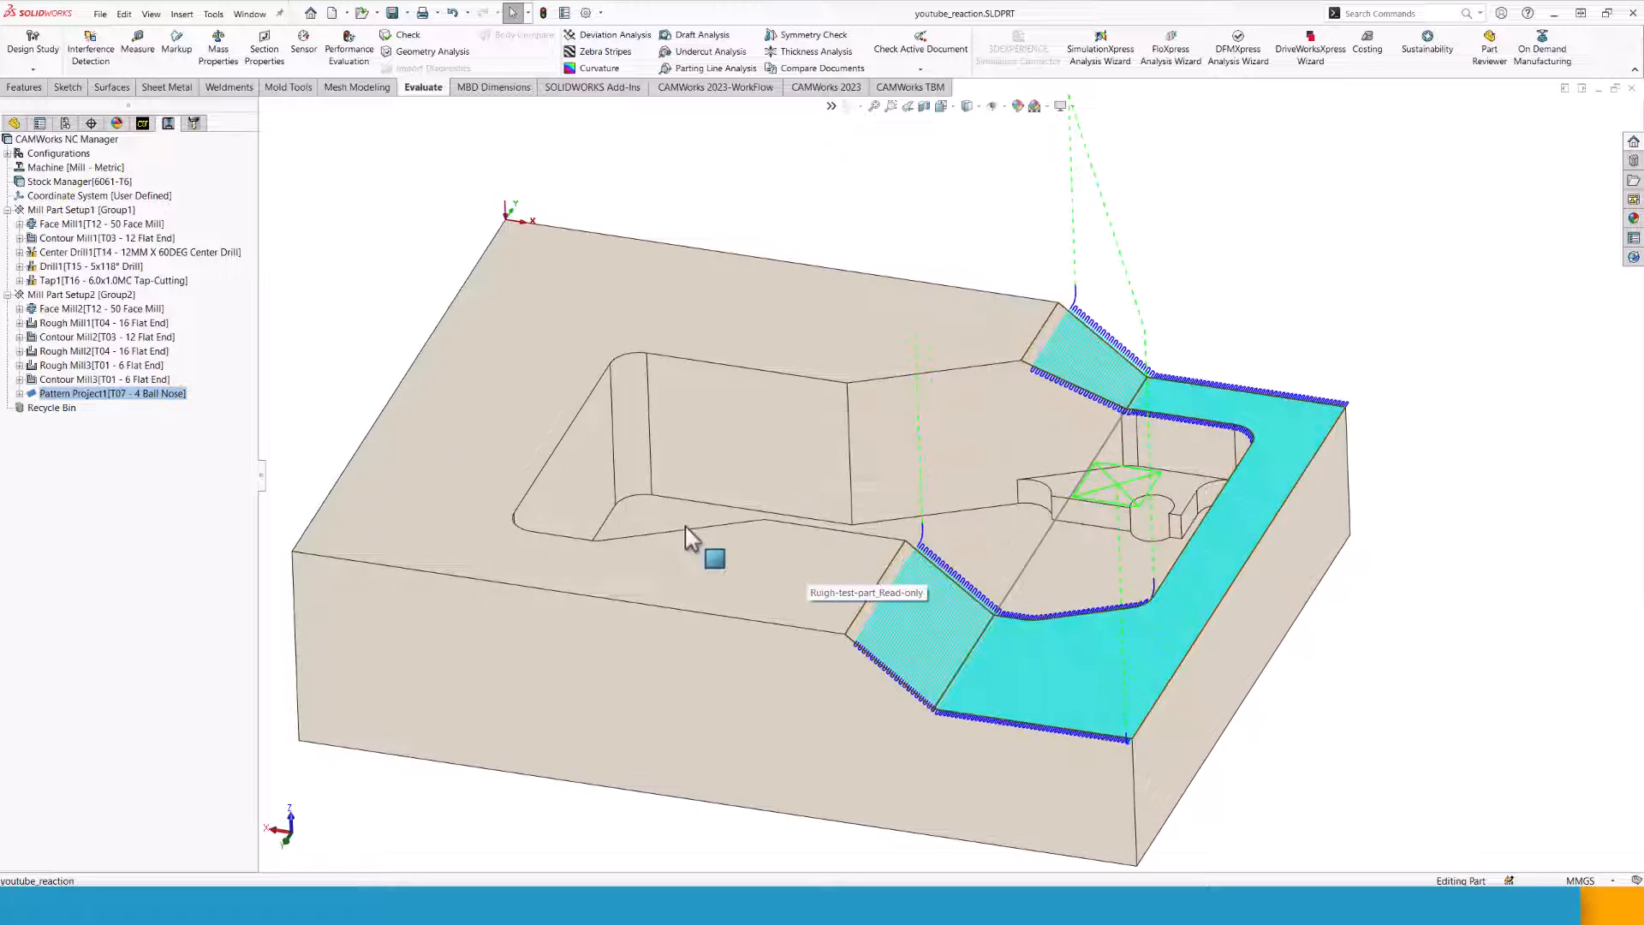
pyautogui.click(826, 87)
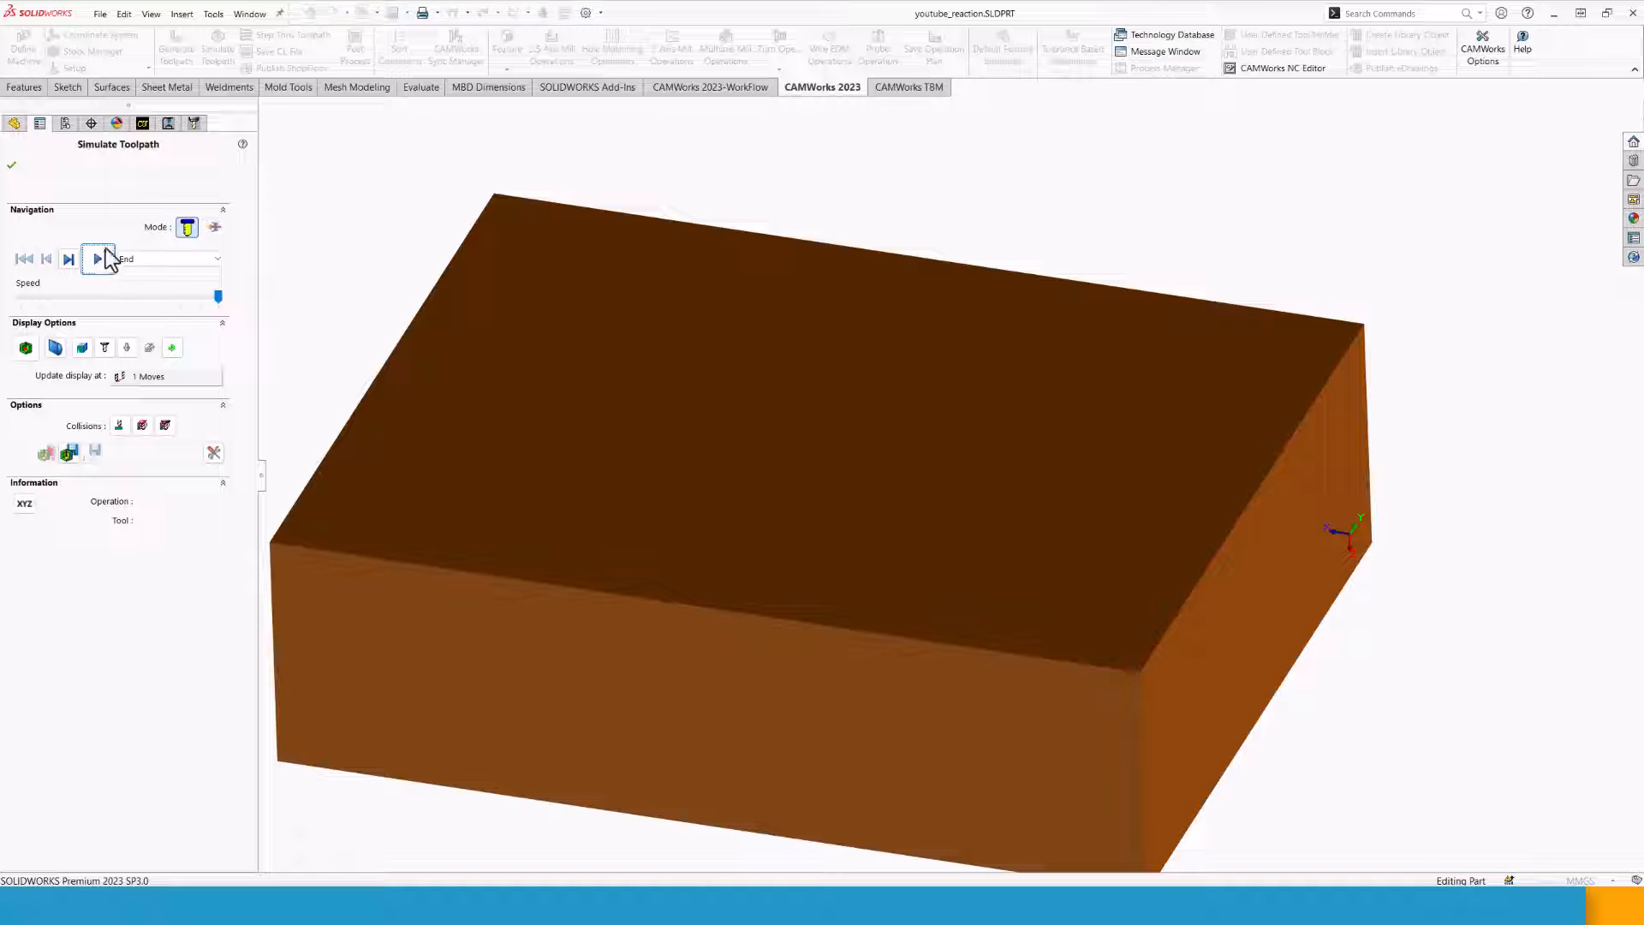
pyautogui.click(97, 259)
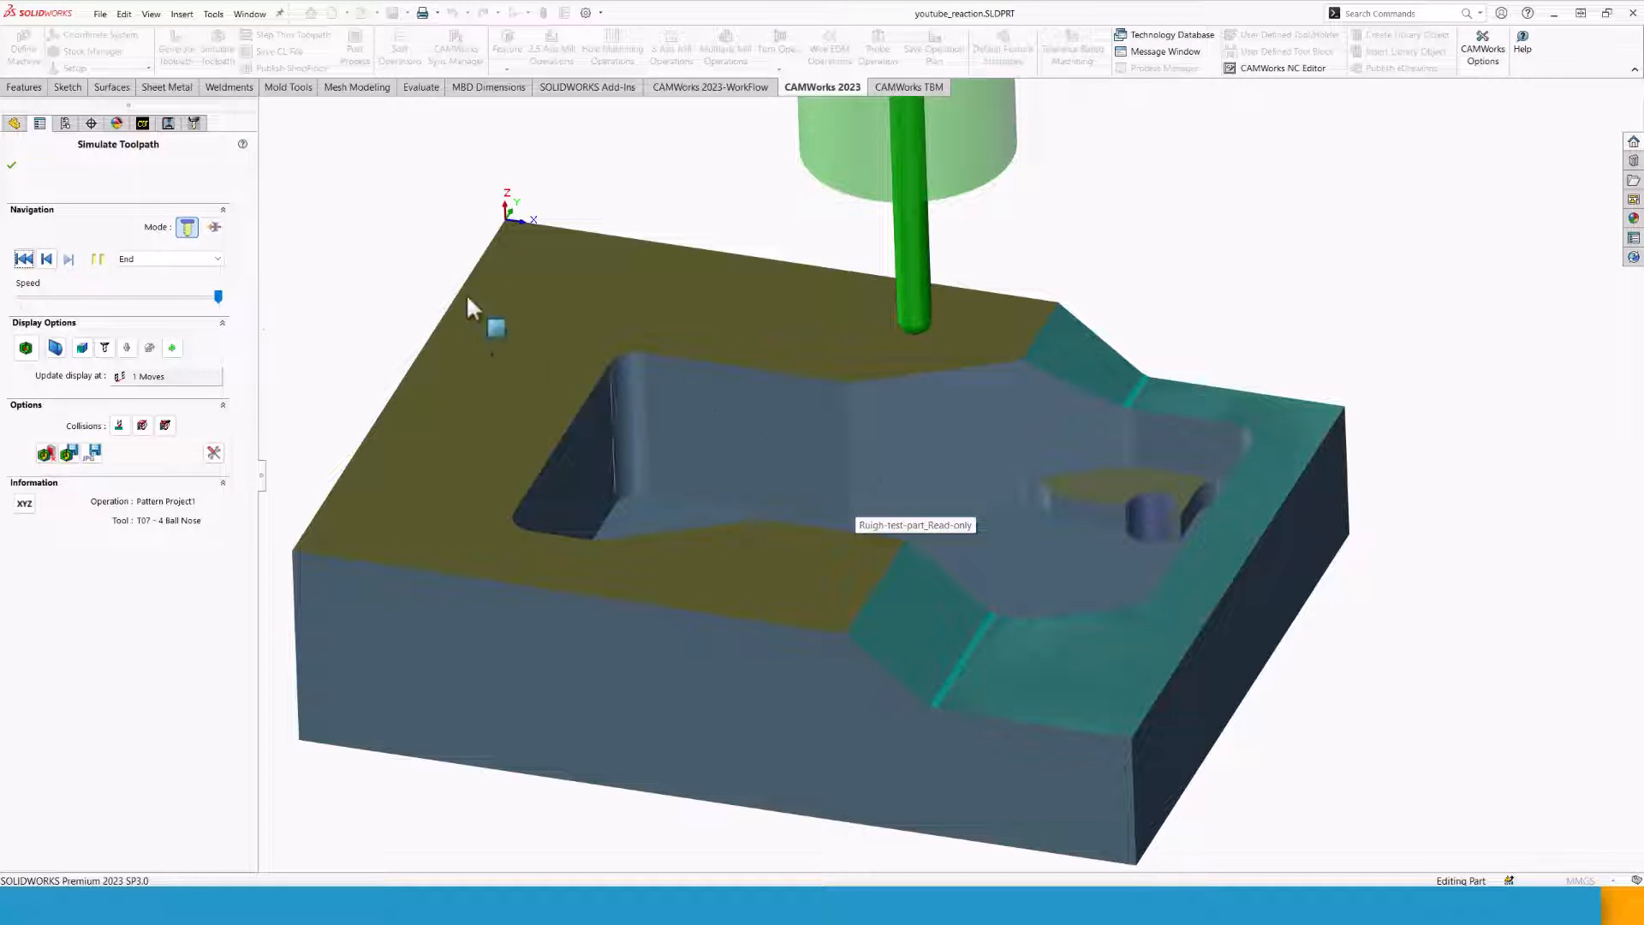
# Compare the simulated stock with the design part and examine the deviation colours on the pocket, holes, sloped faces and their lower edges.
pyautogui.click(33, 351)
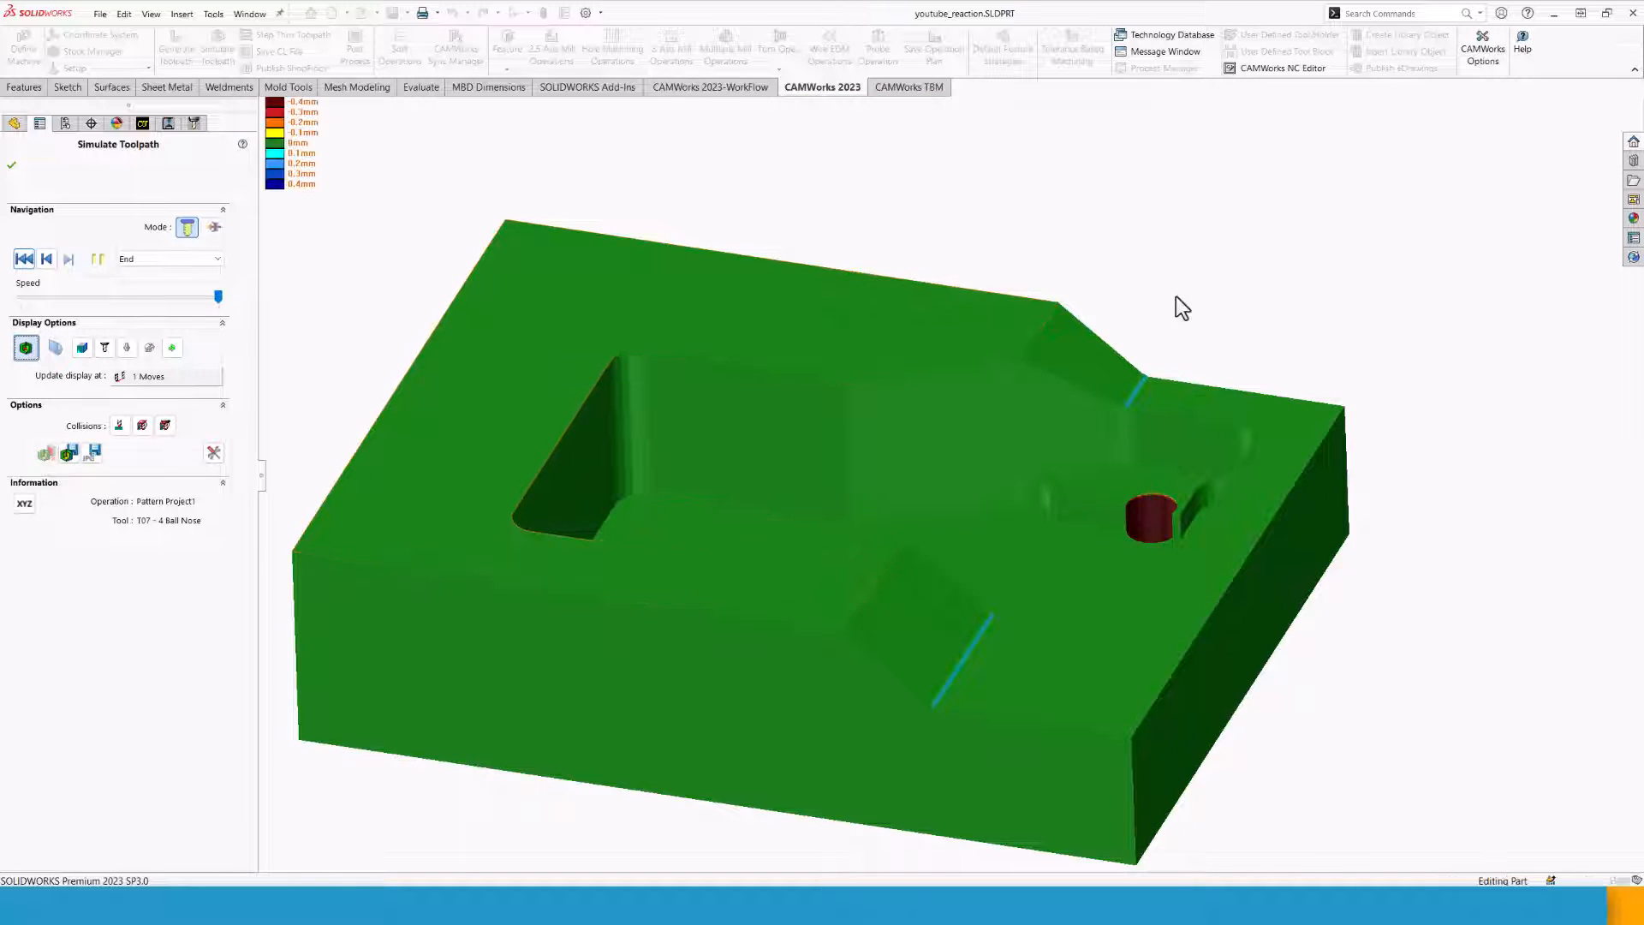
pyautogui.moveTo(1174, 296)
pyautogui.mouseDown(button='middle')
pyautogui.moveTo(1177, 341)
pyautogui.moveTo(1170, 268)
pyautogui.moveTo(1180, 291)
pyautogui.mouseUp(button='middle')
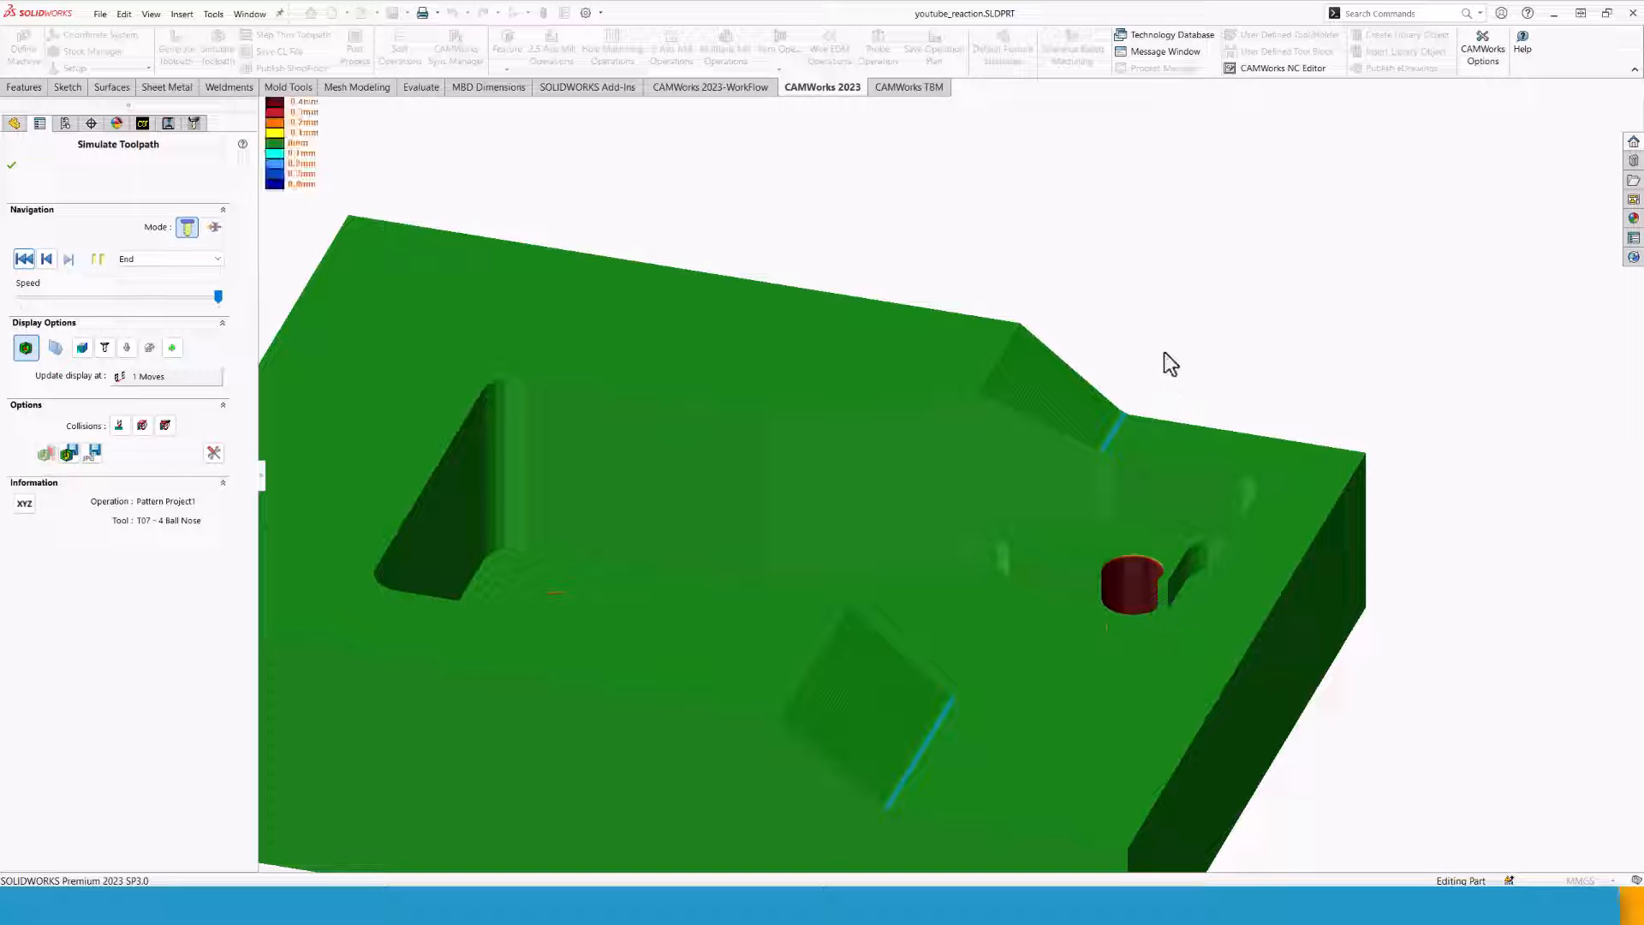
pyautogui.scroll(5, 1166, 404)
pyautogui.moveTo(1004, 562); pyautogui.dragTo(996, 642, button='middle')
pyautogui.scroll(-3, 851, 590)
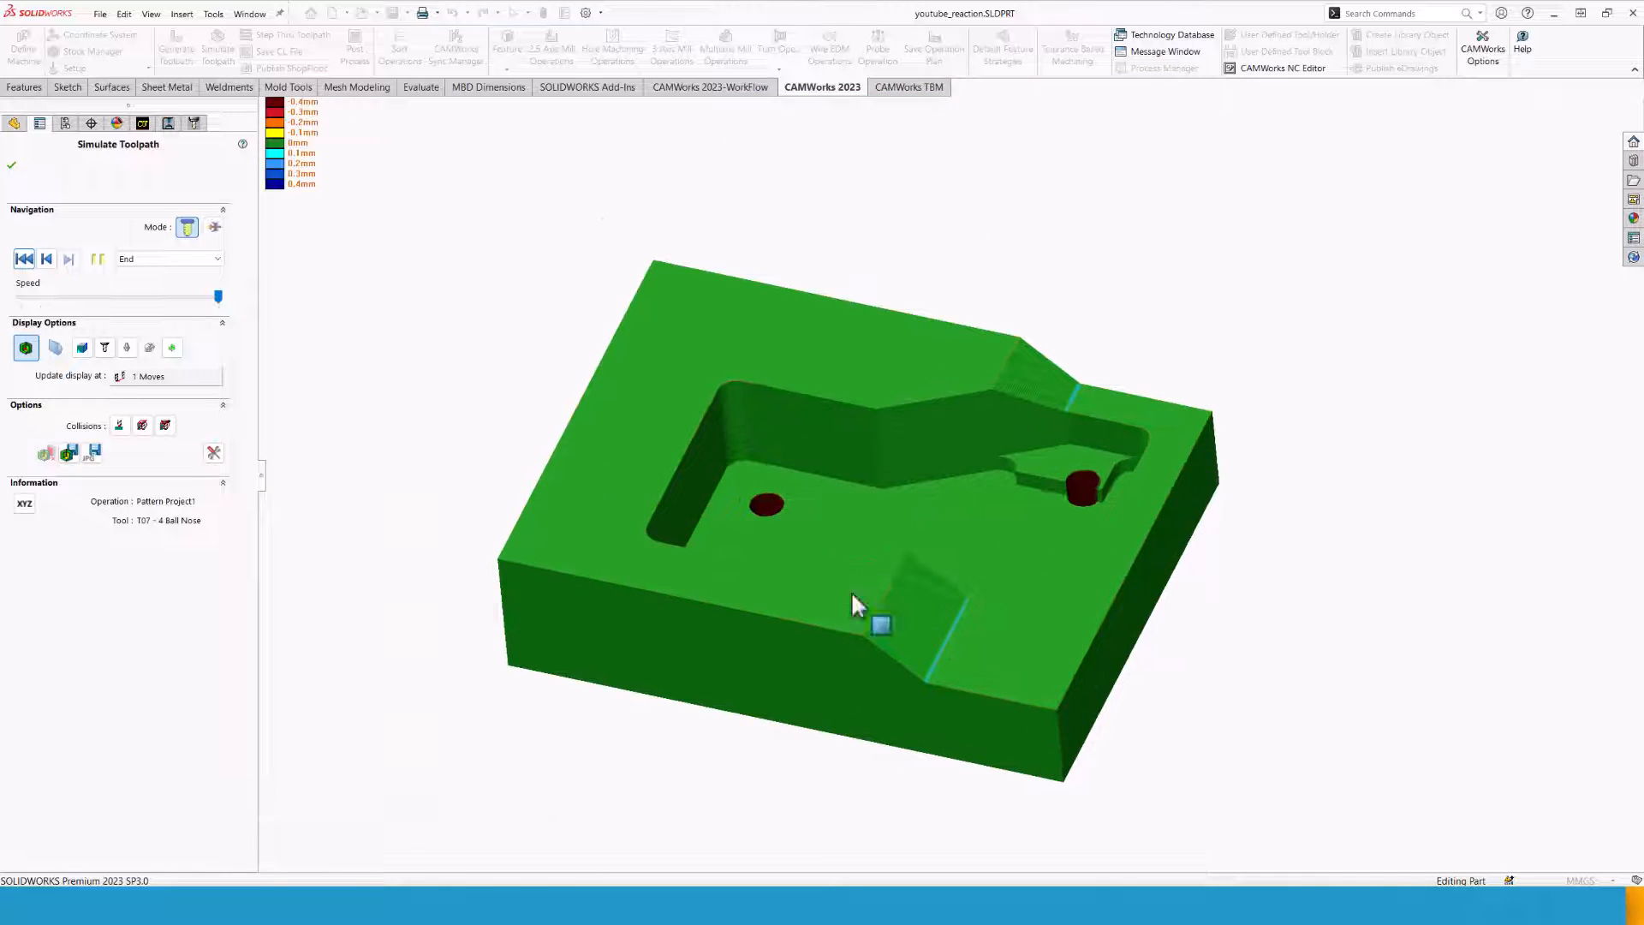
pyautogui.scroll(-4, 850, 582)
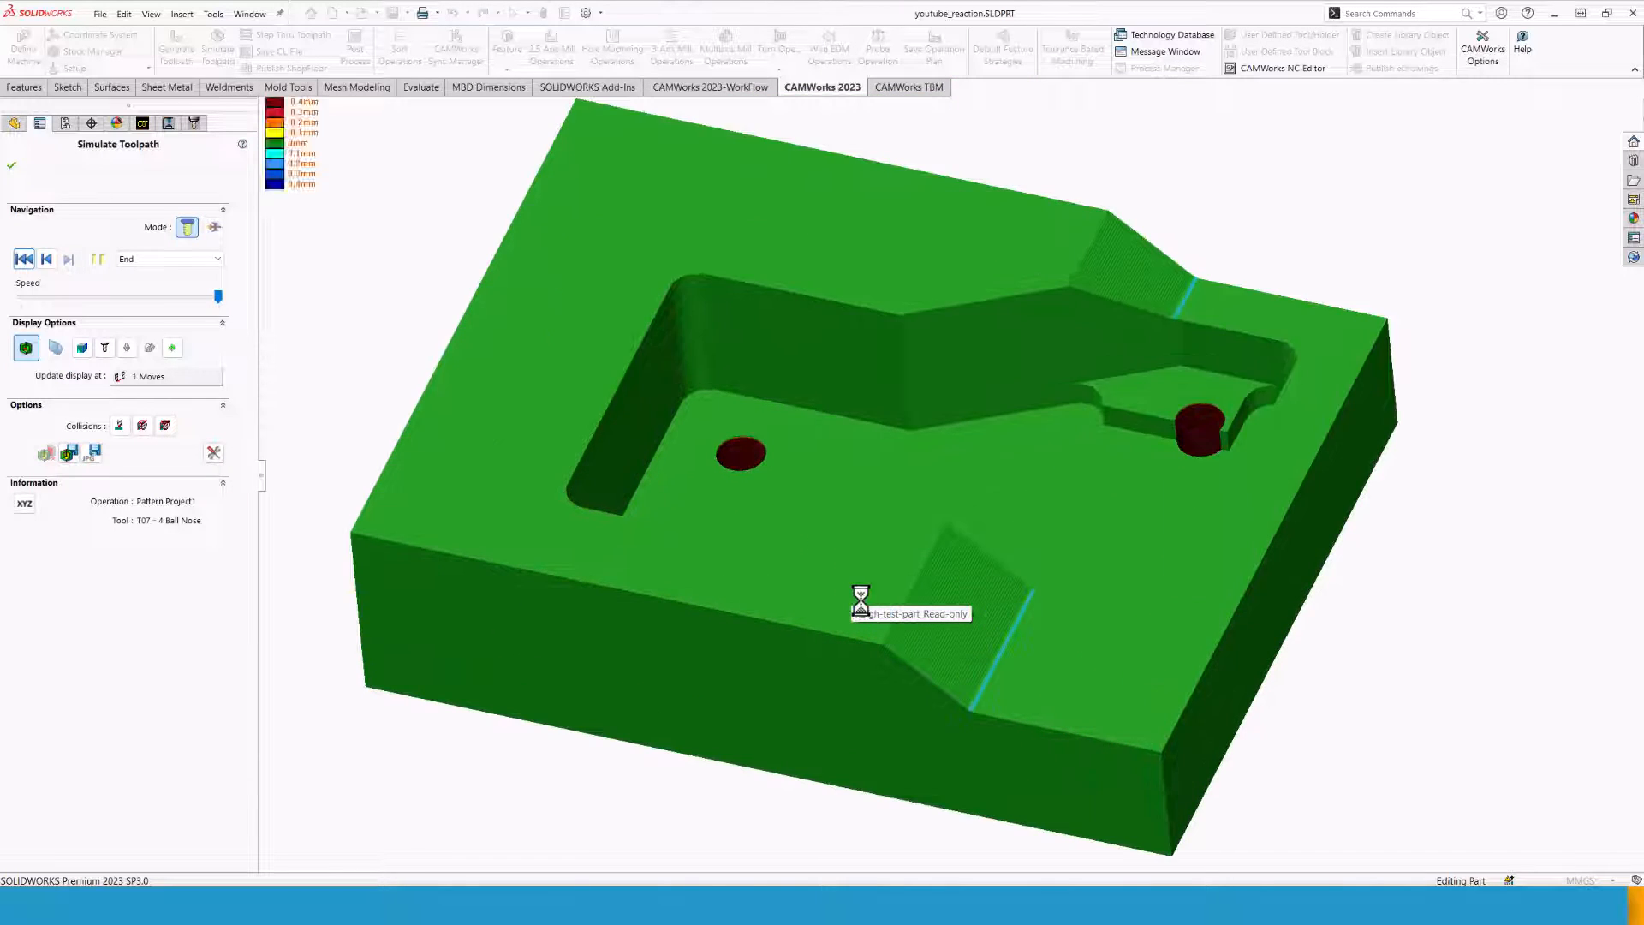
pyautogui.moveTo(1025, 666); pyautogui.dragTo(1019, 551, button='middle')
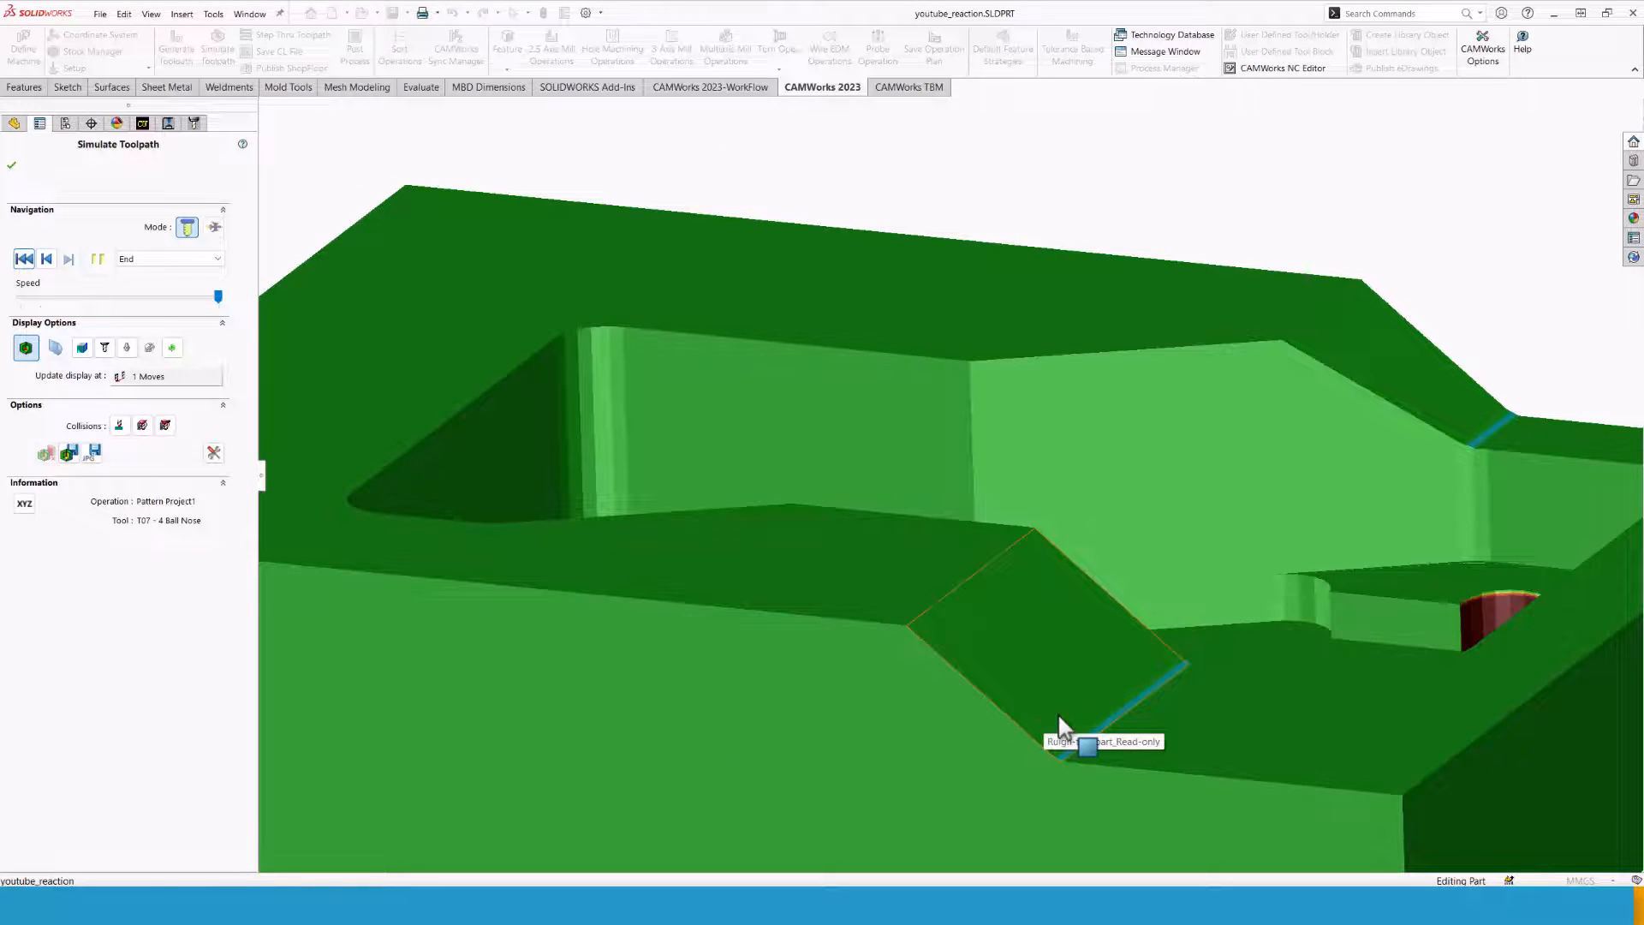
pyautogui.press('f')
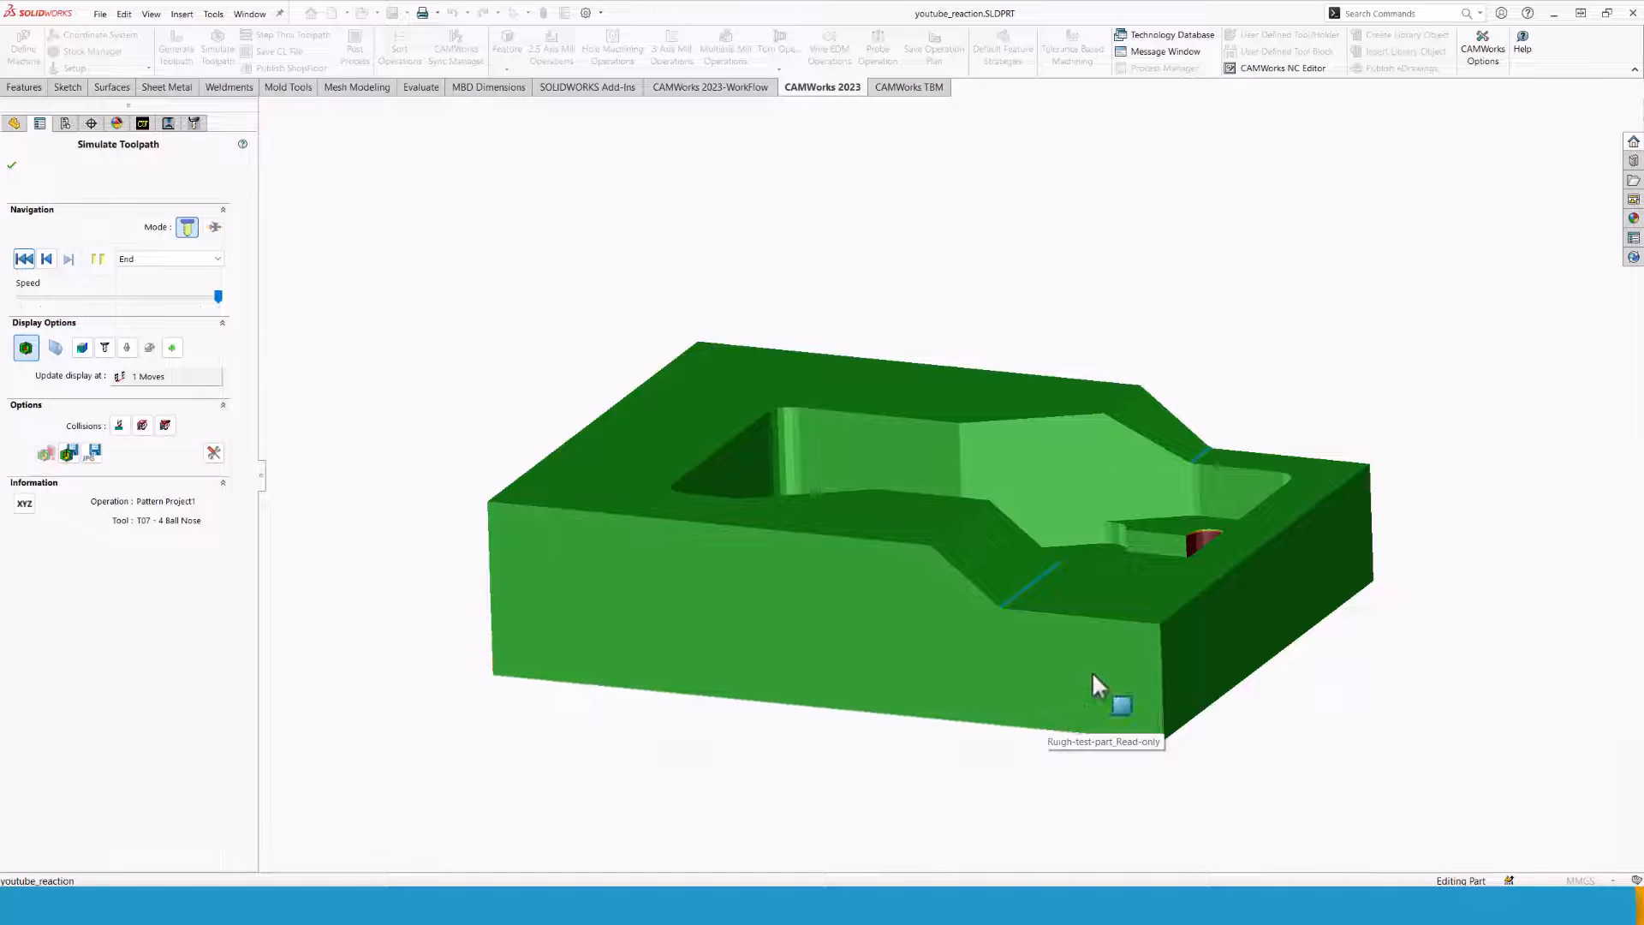
pyautogui.moveTo(1094, 673); pyautogui.dragTo(1028, 727, button='middle')
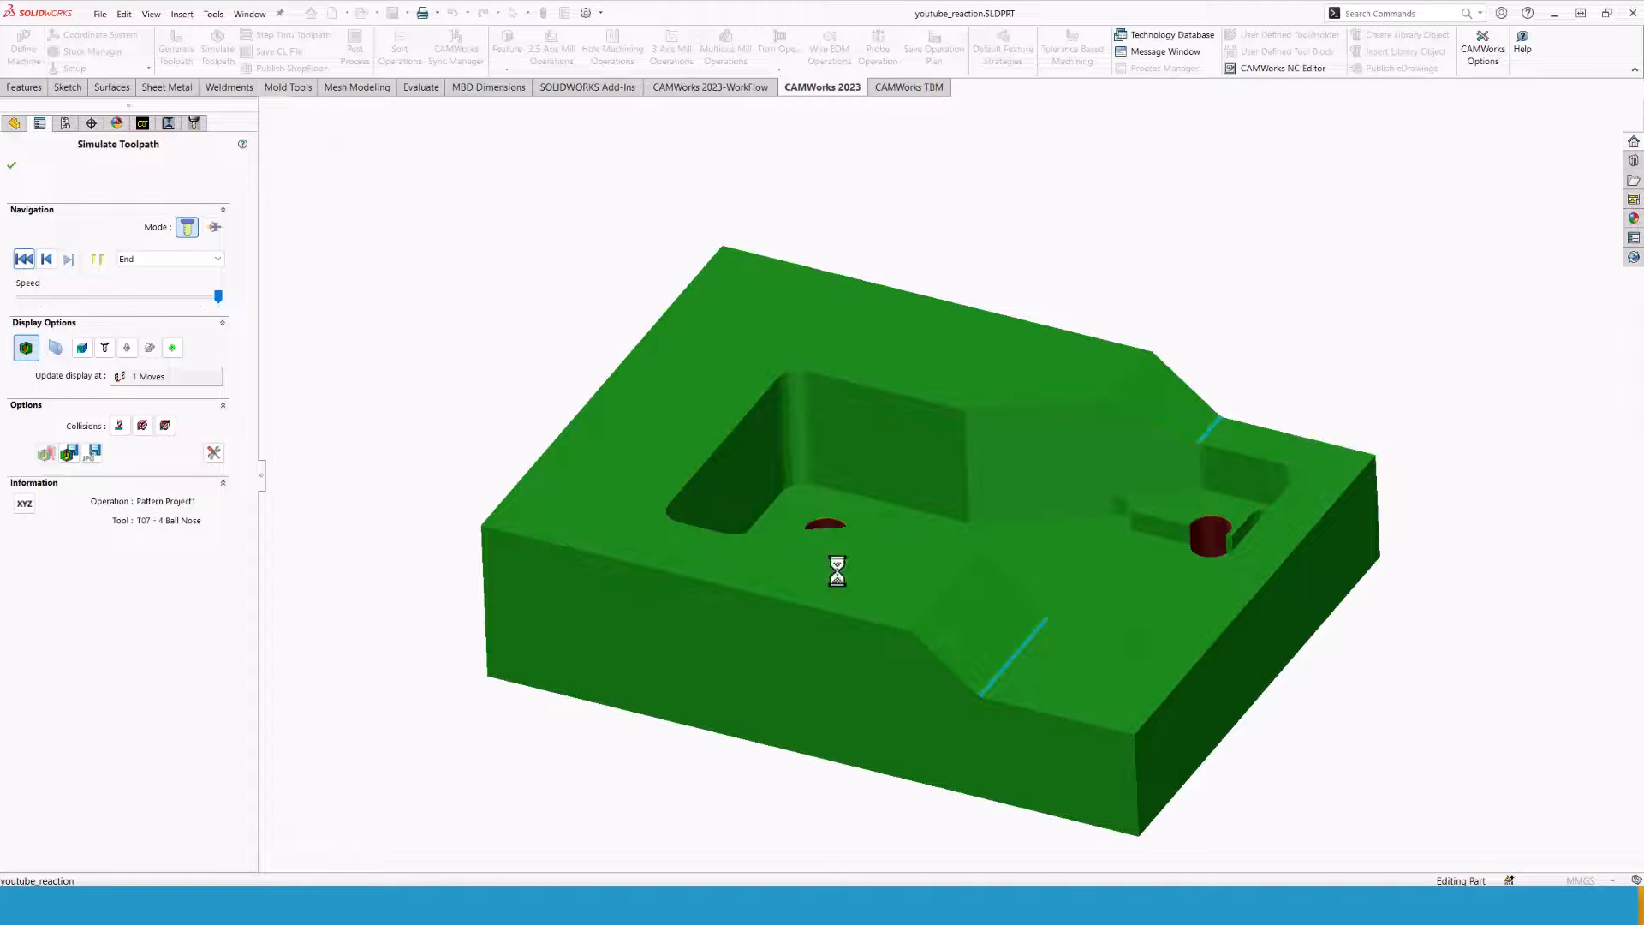